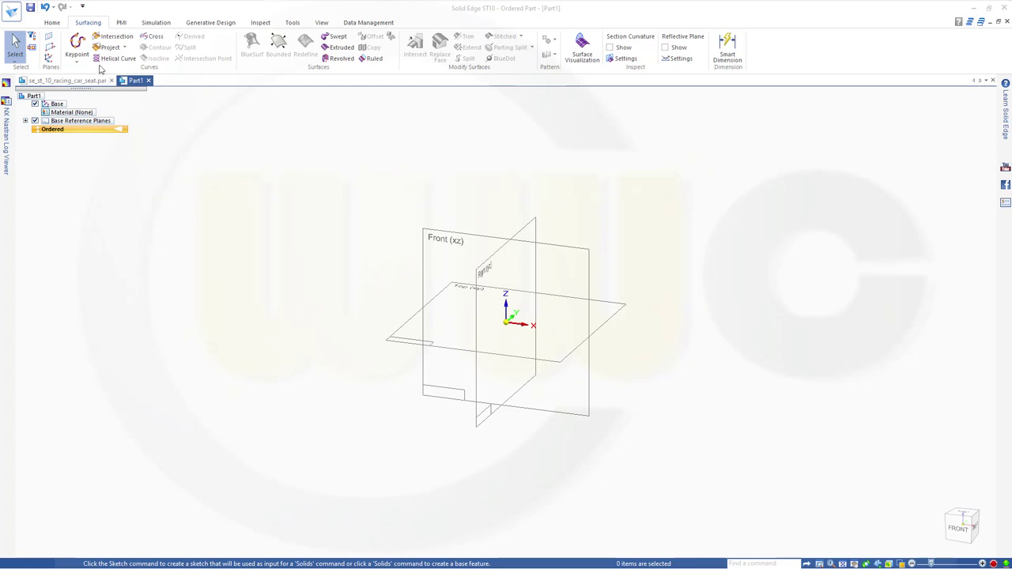
# - Start a new sketch on the Front (xz) reference plane
pyautogui.click(52, 24)
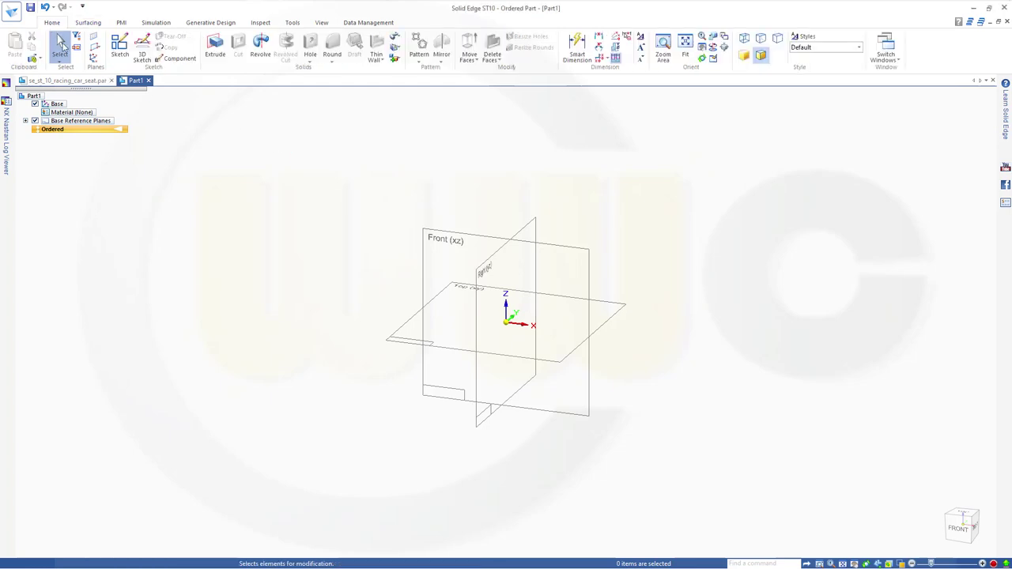
pyautogui.click(461, 239)
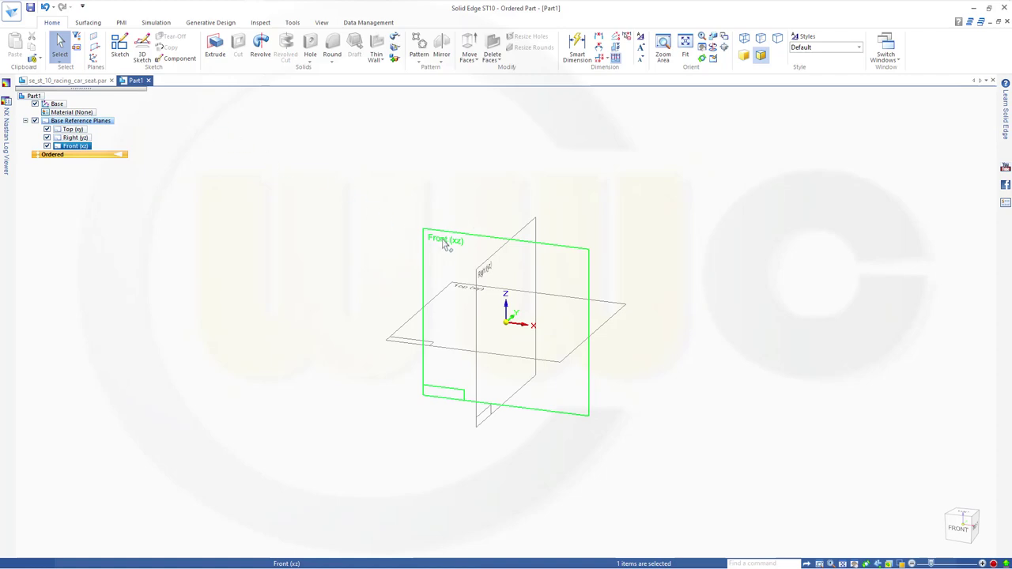
pyautogui.click(121, 54)
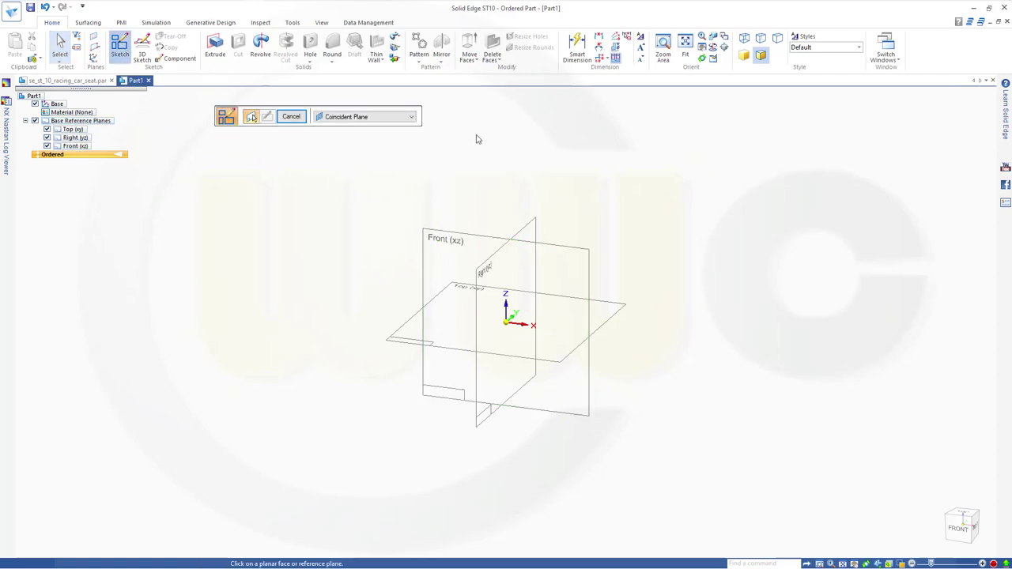
pyautogui.click(474, 239)
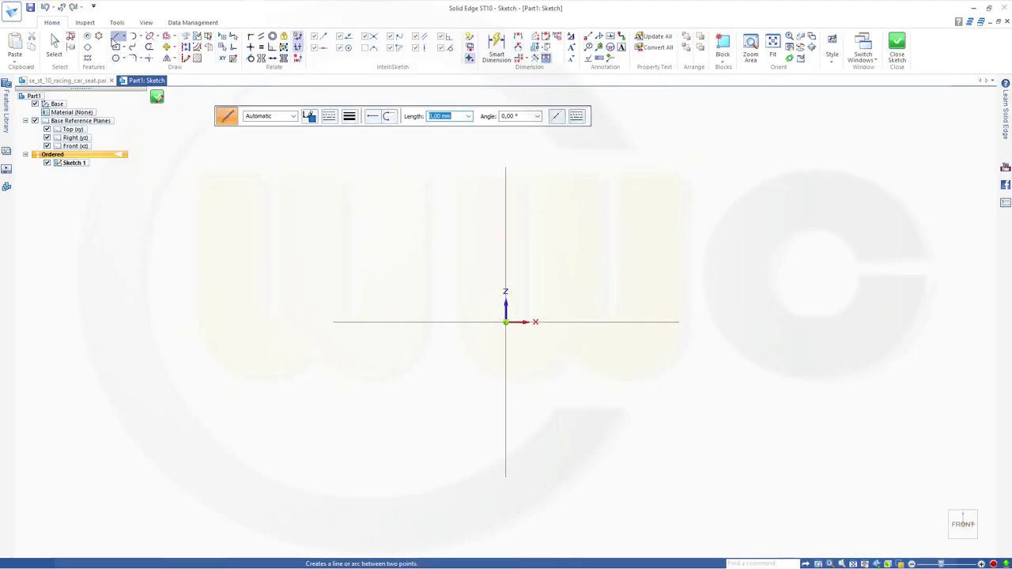
# - Draw a vertical line about 31 mm long in the upper-left sketch quadrant and continue it with a sloping line about 78 mm long to the origin
pyautogui.click(117, 36)
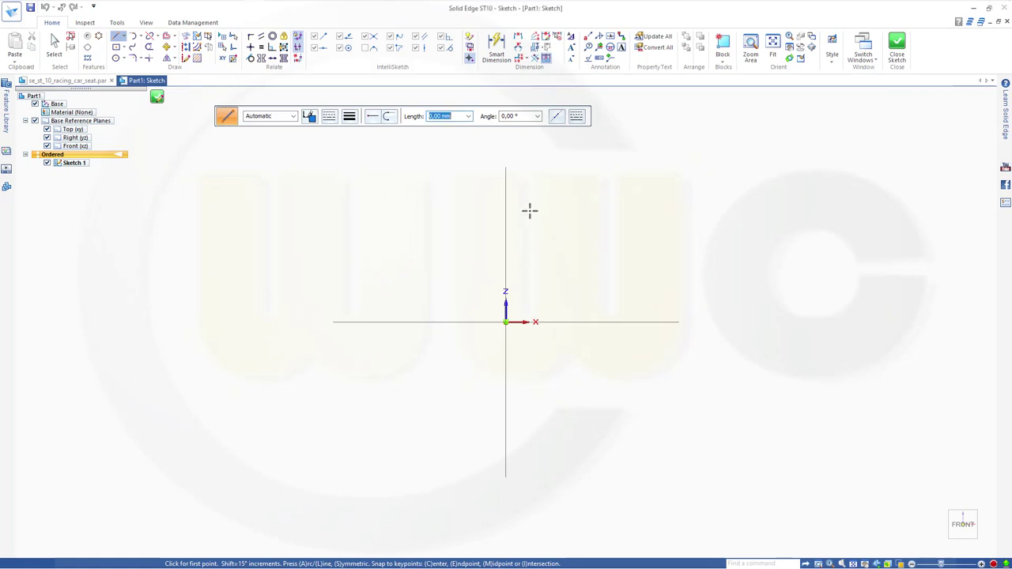
pyautogui.keyDown('shift'); pyautogui.moveTo(528, 200); pyautogui.dragTo(538, 251, button='middle'); pyautogui.keyUp('shift')
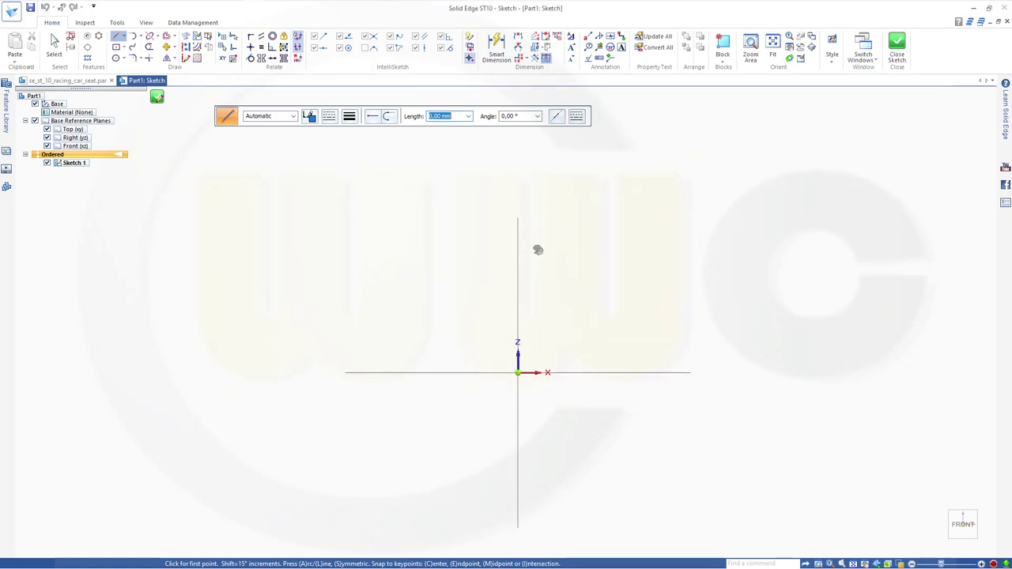
pyautogui.click(345, 156)
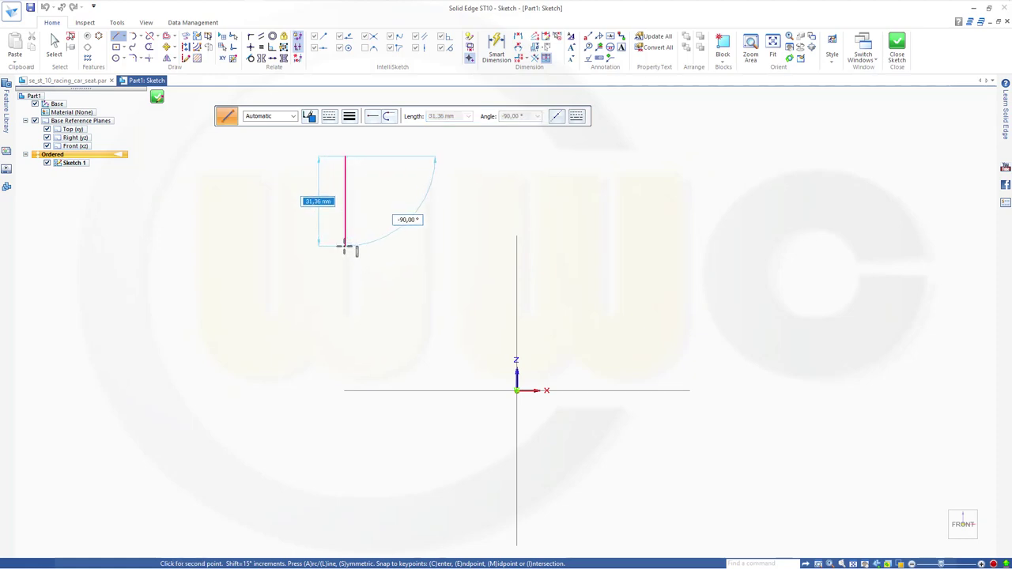
pyautogui.click(345, 248)
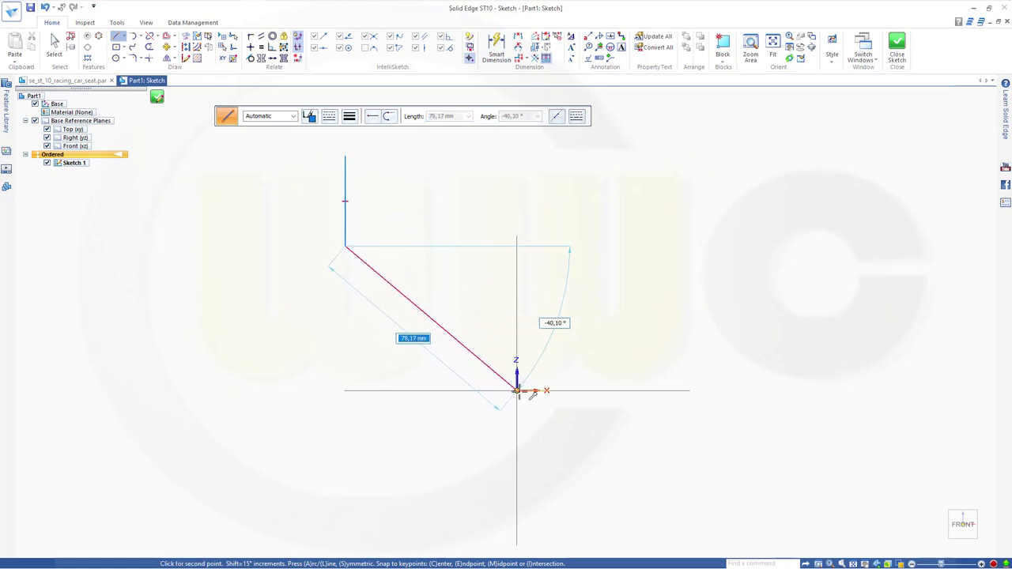
pyautogui.click(516, 391)
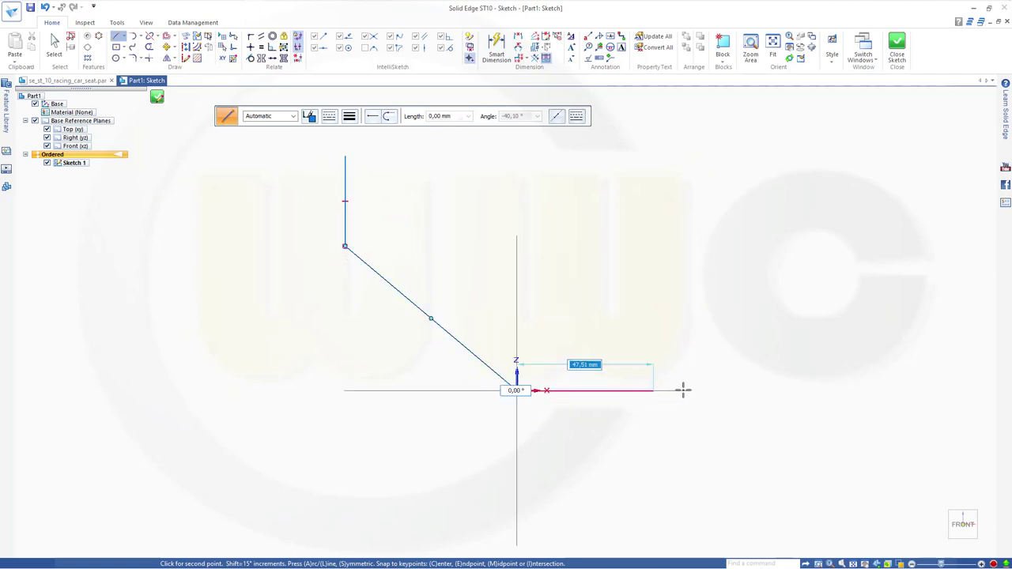
# - Continue the chain with a horizontal line about 74 mm along the X axis and two short end segments about 17 mm and 11 mm long
pyautogui.click(729, 390)
pyautogui.click(764, 356)
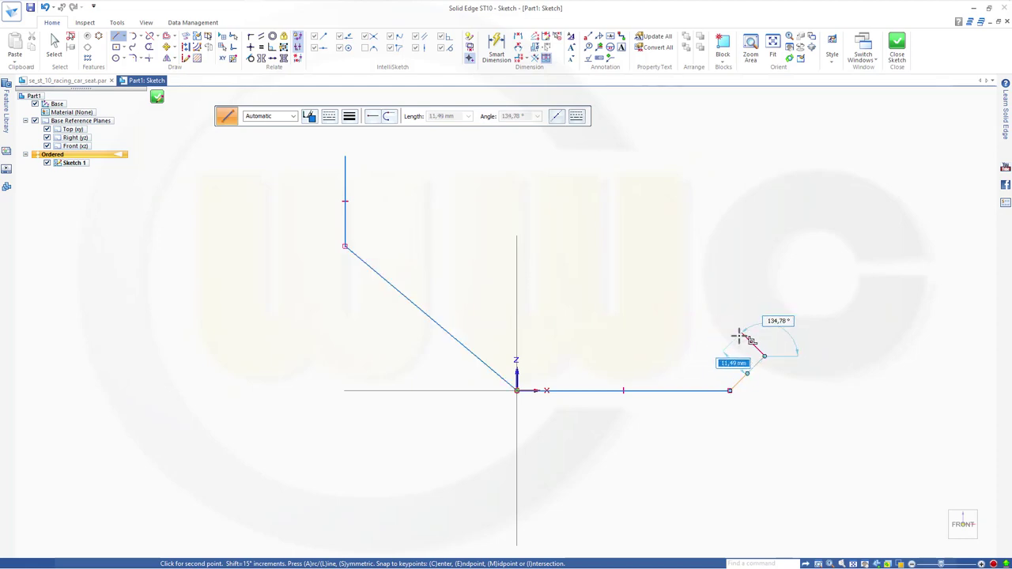
pyautogui.click(752, 343)
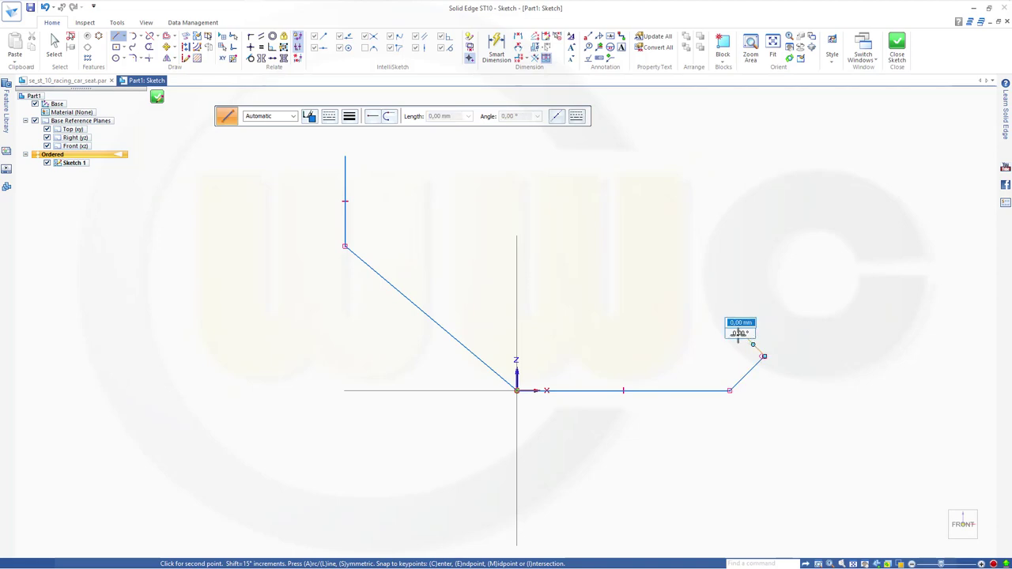
pyautogui.press('Escape')
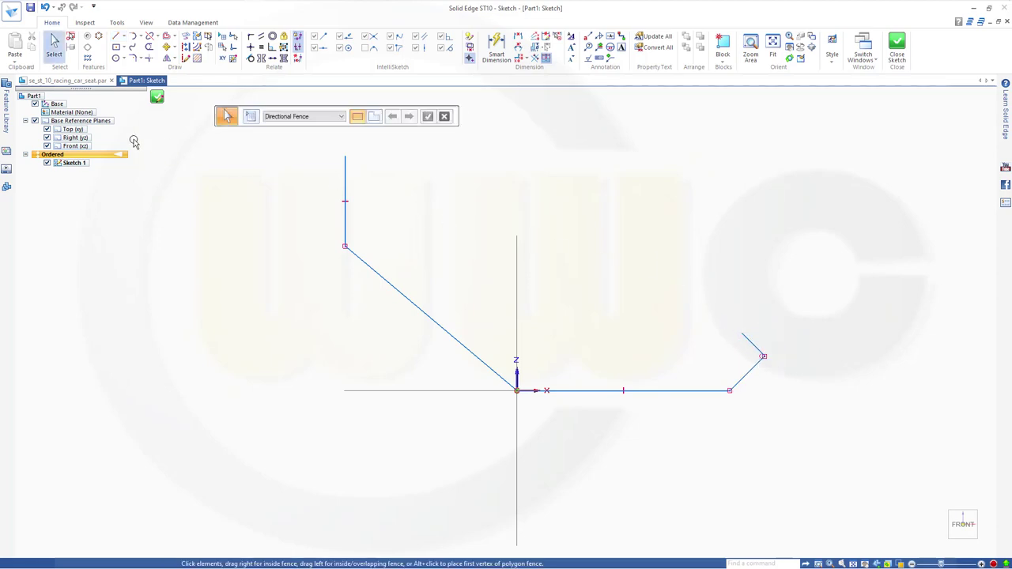
# - Dimension the length of the horizontal base line, placing the dimension below it
pyautogui.click(497, 47)
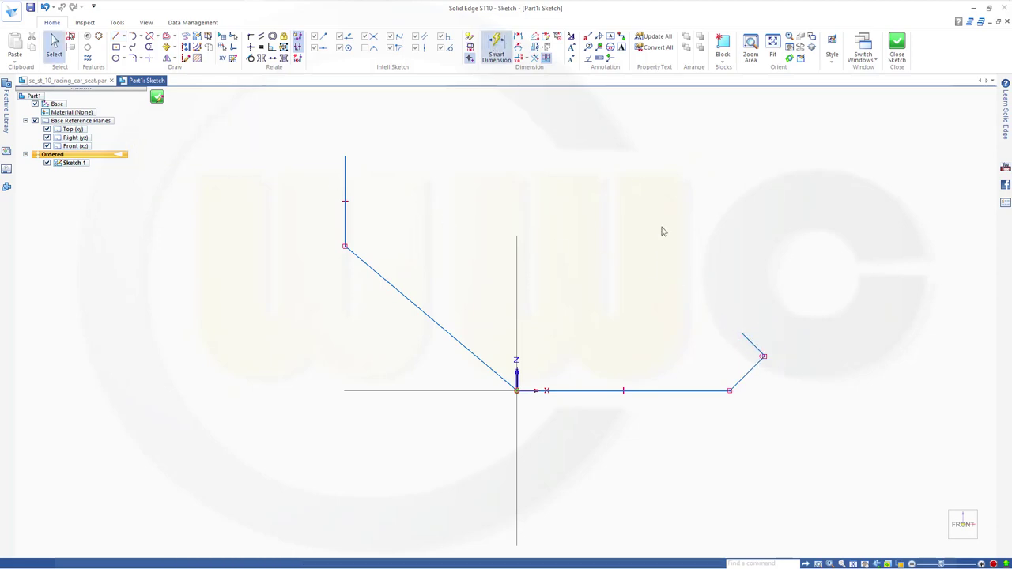
pyautogui.click(594, 391)
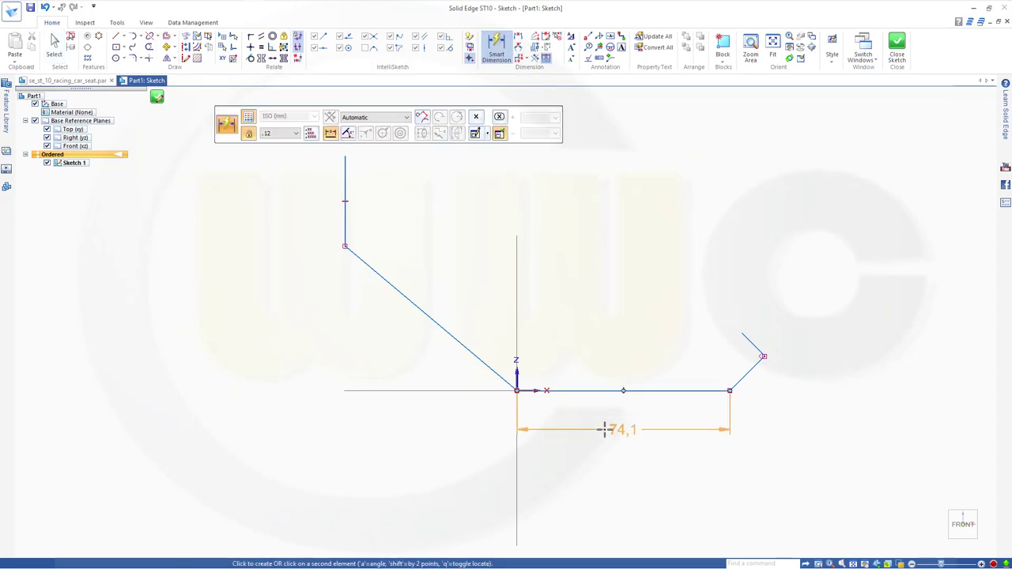
pyautogui.click(606, 430)
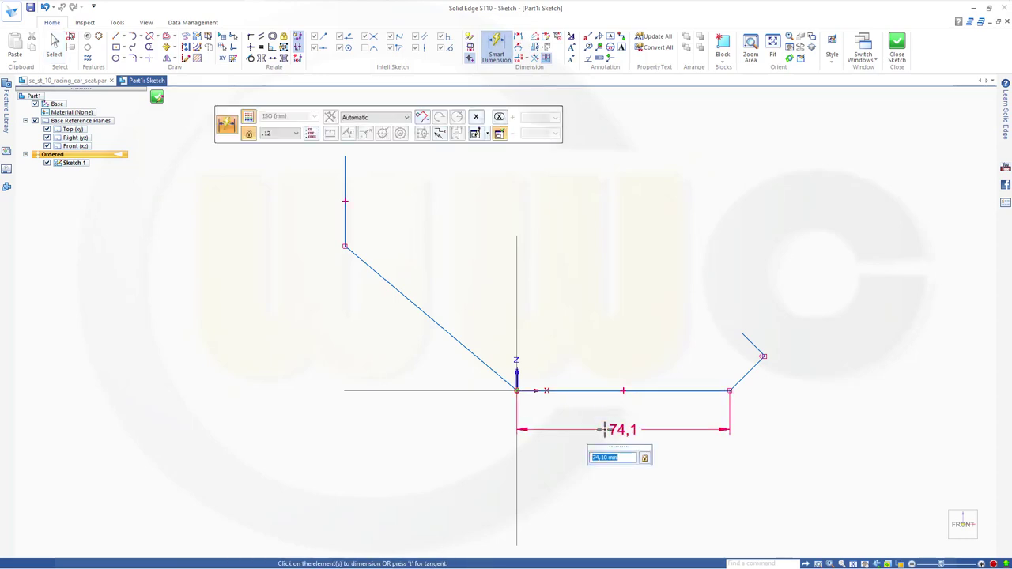
# - Try to set the base line's length to 420 mm, and undo the change
pyautogui.press('Return')
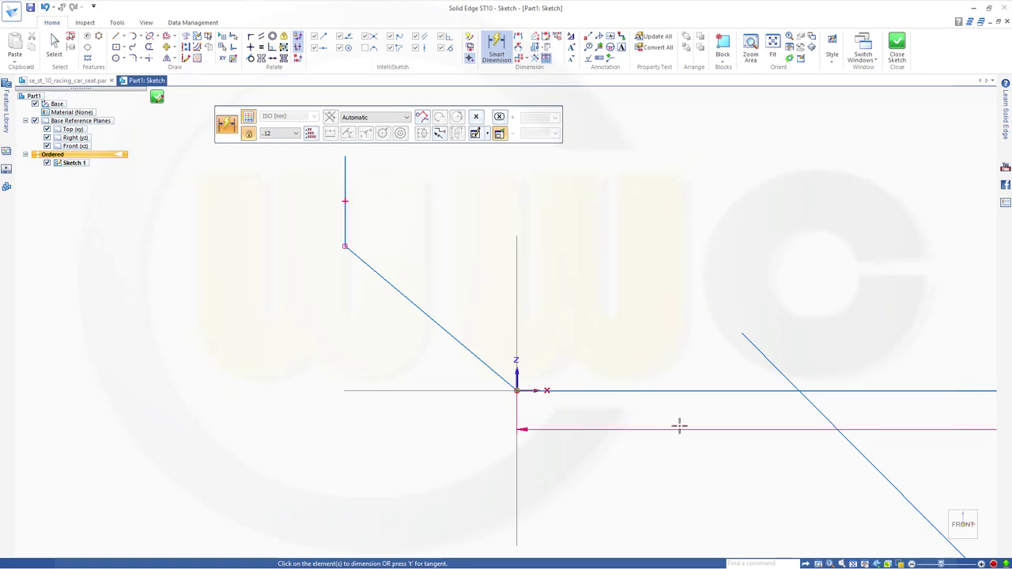
pyautogui.scroll(-5, 677, 425)
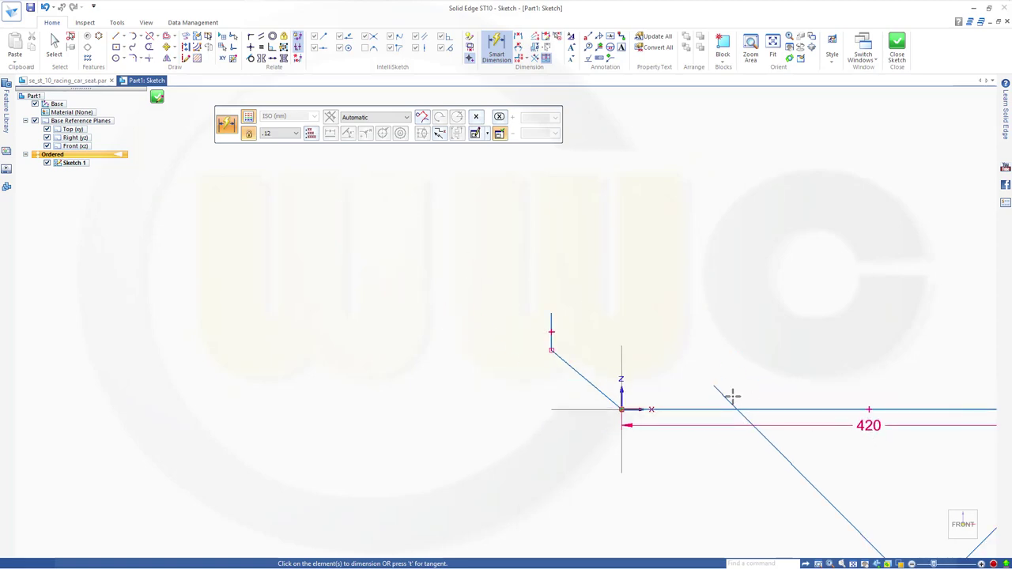
pyautogui.keyDown('shift'); pyautogui.moveTo(827, 368); pyautogui.dragTo(454, 292, button='middle'); pyautogui.keyUp('shift')
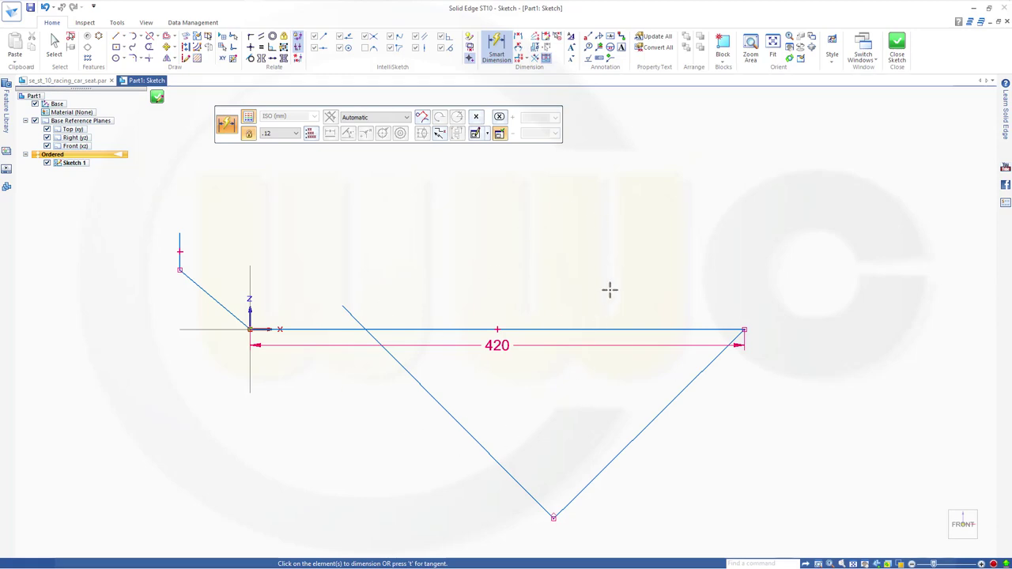
pyautogui.press('Escape')
pyautogui.hotkey('ctrl', 'z')
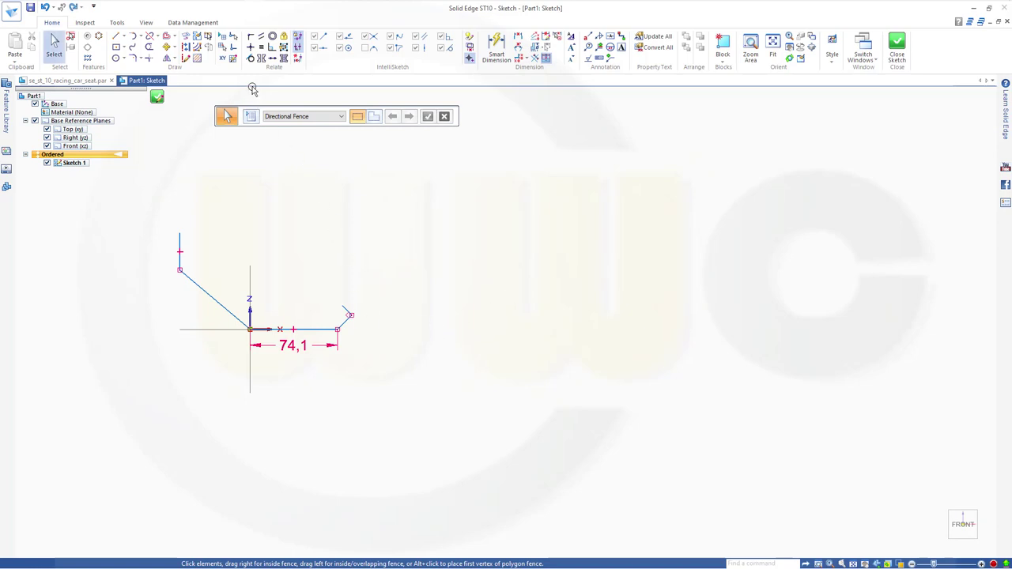
# - Dimension the lengths of the two short end segments beyond the base line
pyautogui.click(496, 49)
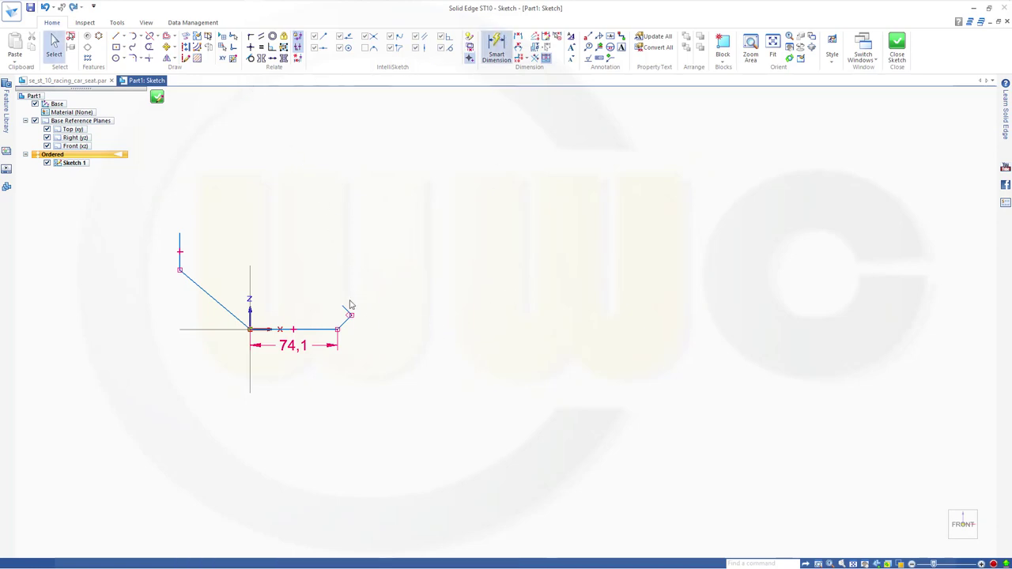
pyautogui.scroll(4, 301, 340)
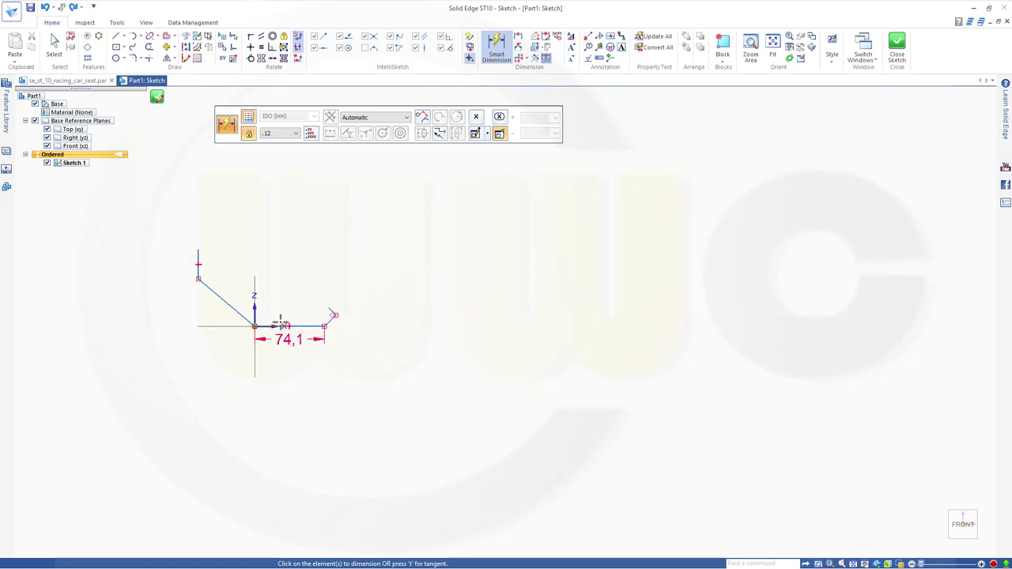
pyautogui.click(420, 299)
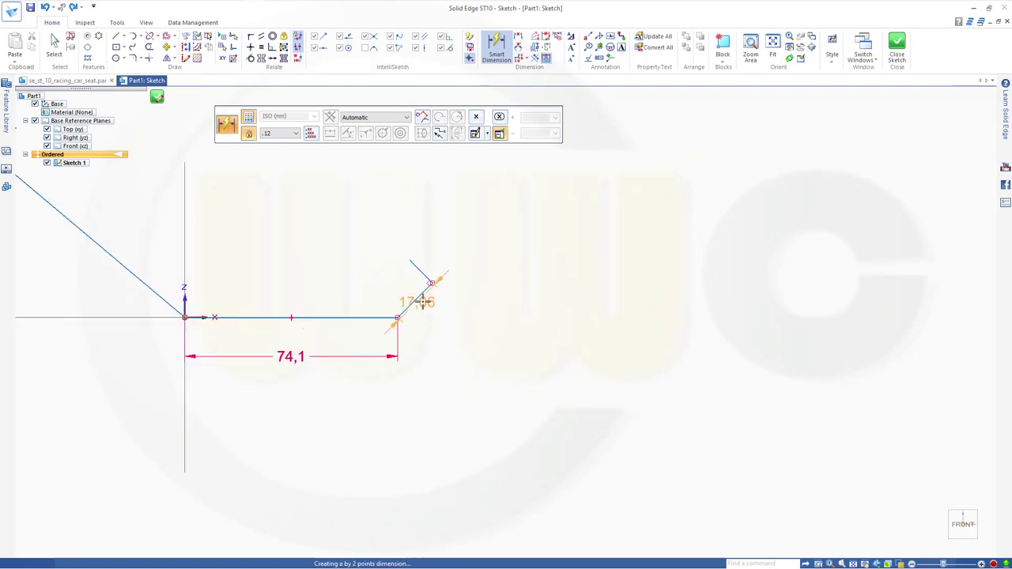
pyautogui.click(432, 311)
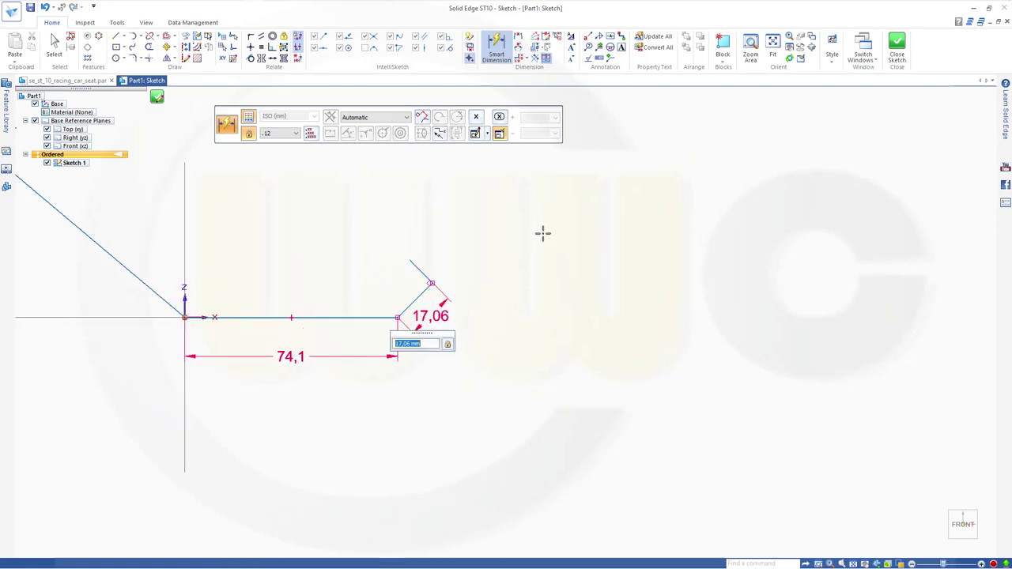
pyautogui.click(419, 269)
pyautogui.click(446, 245)
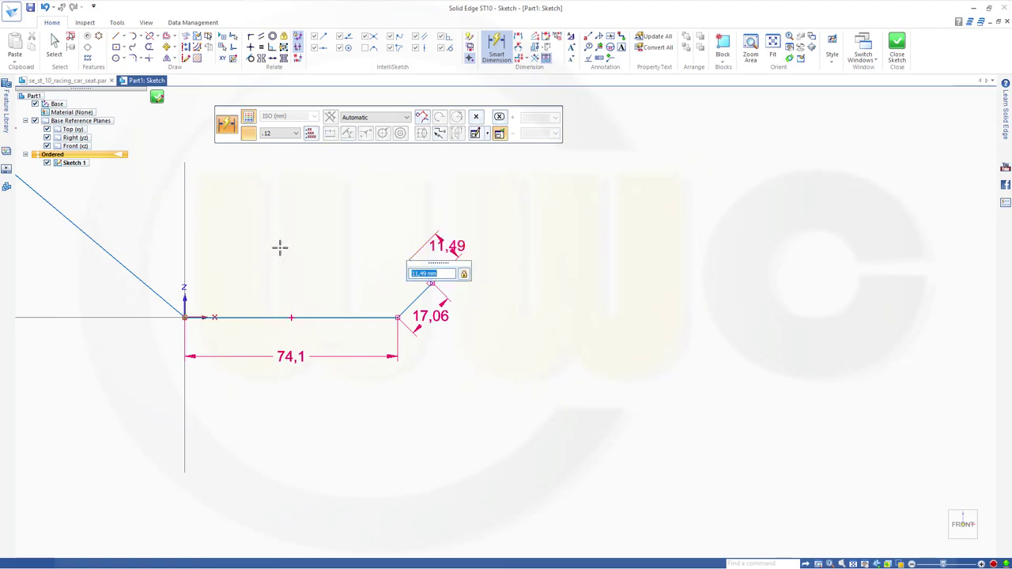
pyautogui.press('Return')
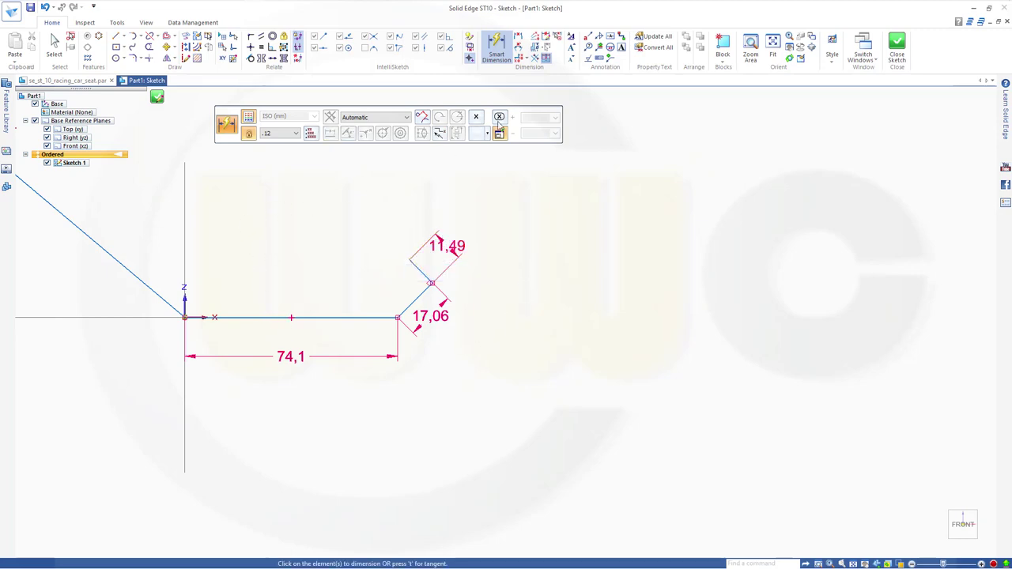
# - Dimension the angle between the base line and the first short end segment and set it to 30°
pyautogui.click(519, 37)
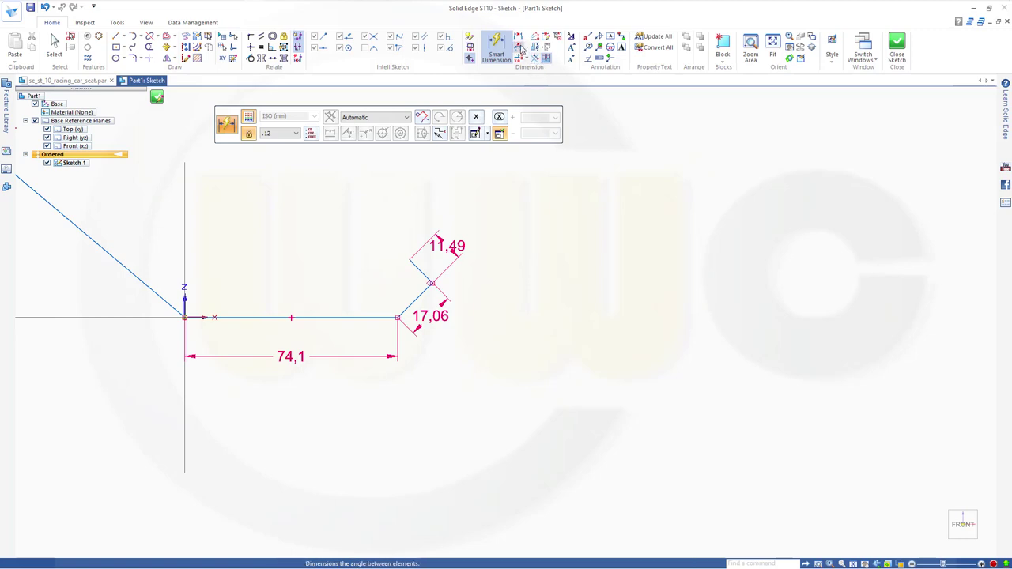
pyautogui.click(341, 317)
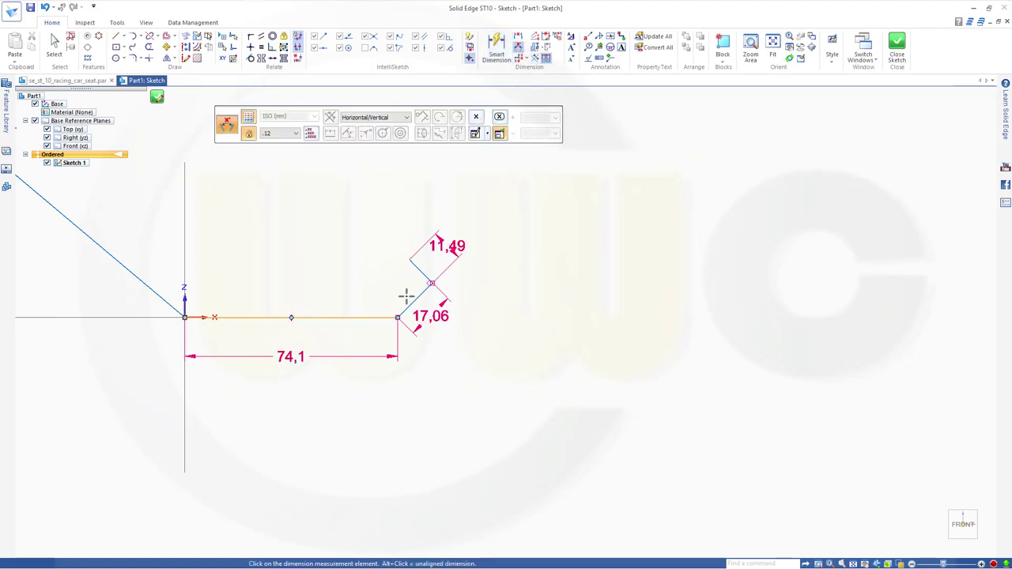
pyautogui.click(424, 293)
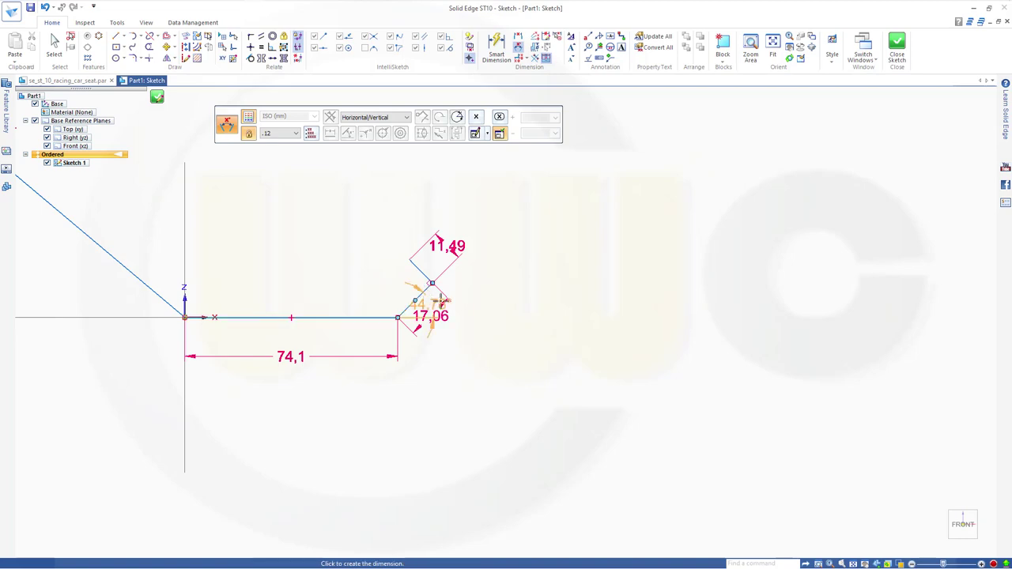
pyautogui.click(502, 304)
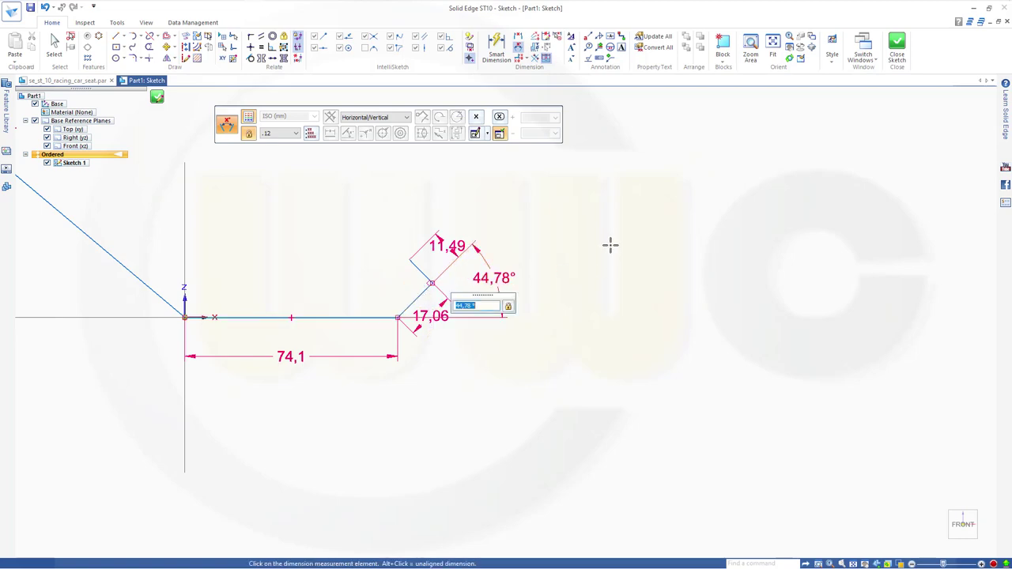
pyautogui.write('30')
pyautogui.press('Return')
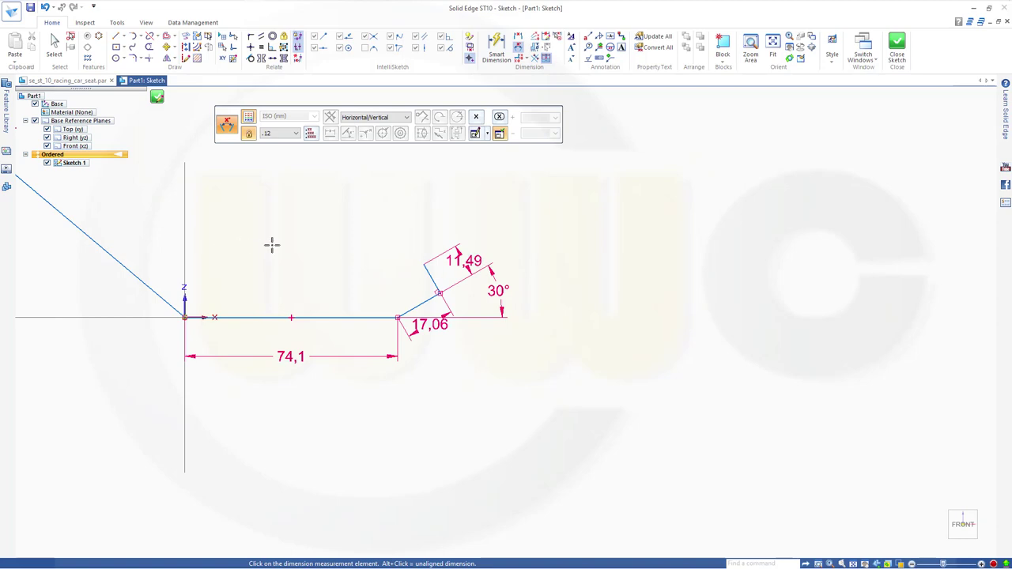
# - Try to add an angular dimension to the long sloping line
pyautogui.moveTo(269, 251)
pyautogui.keyDown('shift'); pyautogui.mouseDown(button='middle')
pyautogui.moveTo(514, 285)
pyautogui.moveTo(384, 357)
pyautogui.mouseUp(button='middle'); pyautogui.keyUp('shift')
pyautogui.click(409, 325)
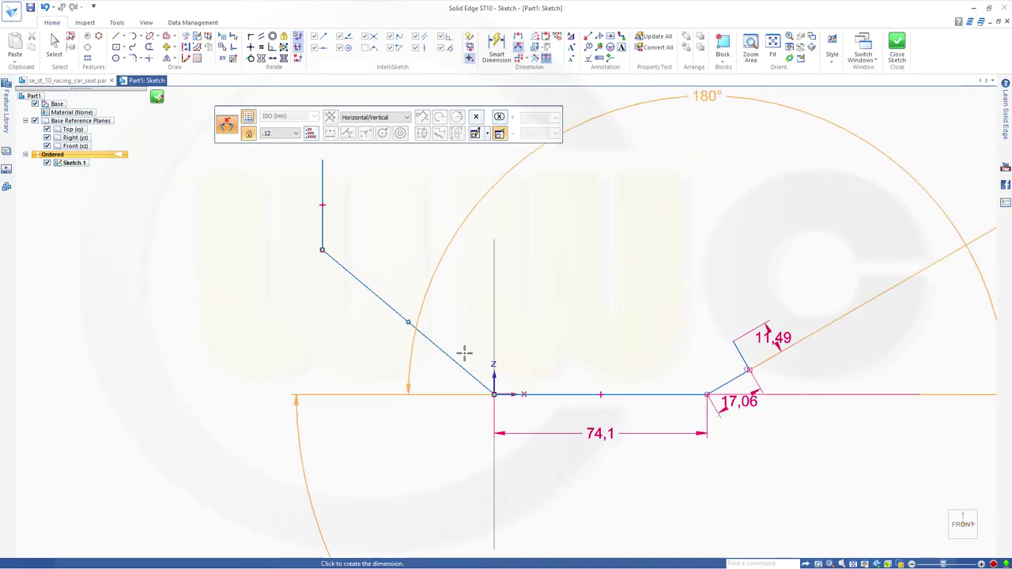
pyautogui.click(459, 350)
pyautogui.press('Escape')
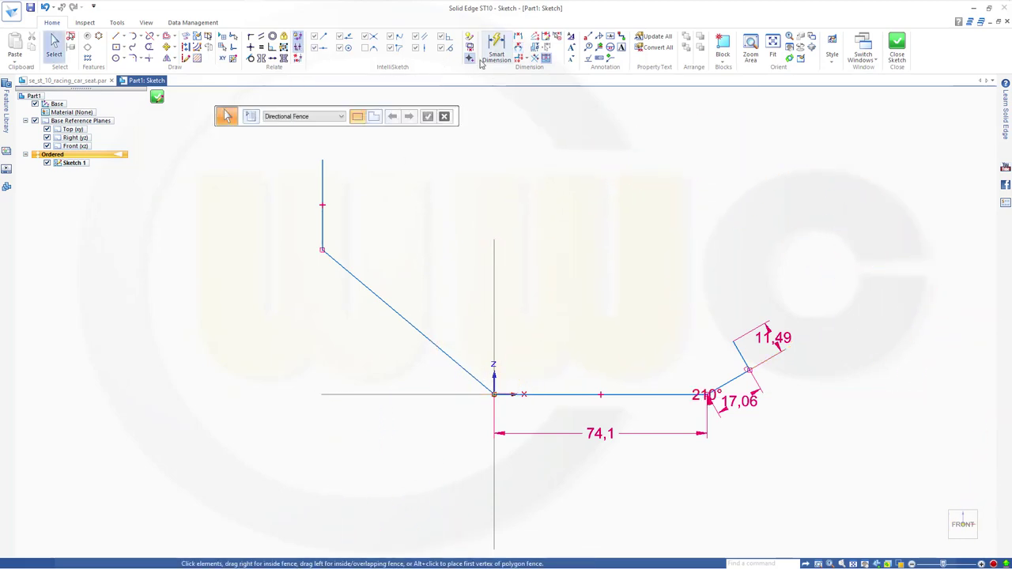
# - Dimension the angle between the long sloping line and the horizontal base line and set it to 60°
pyautogui.click(521, 52)
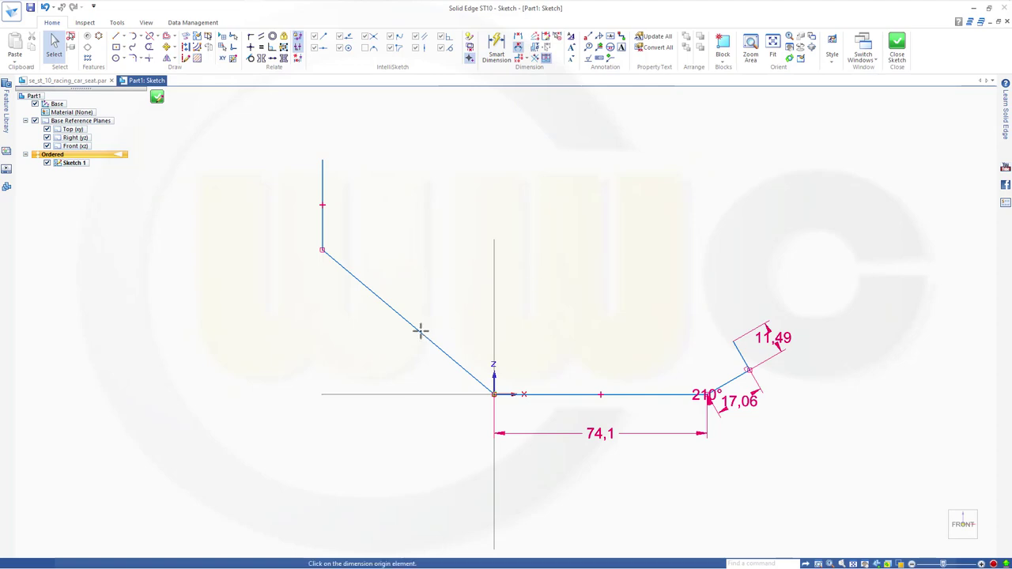
pyautogui.click(555, 393)
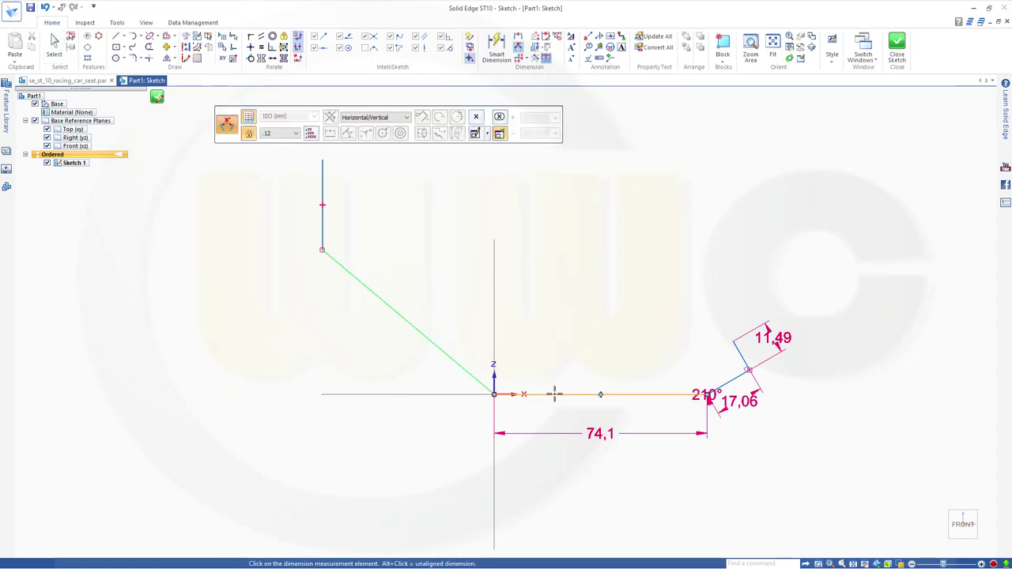
pyautogui.click(382, 343)
pyautogui.write('60')
pyautogui.press('Return')
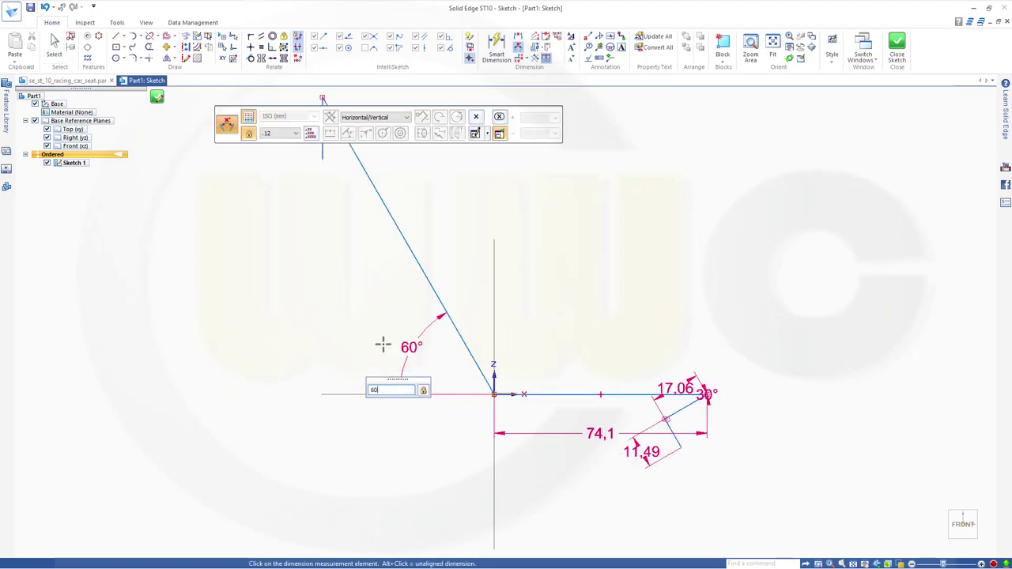
# - Flip the short vertical segment so it extends about 25 mm upward from the upper end of the sloping line
pyautogui.press('Escape')
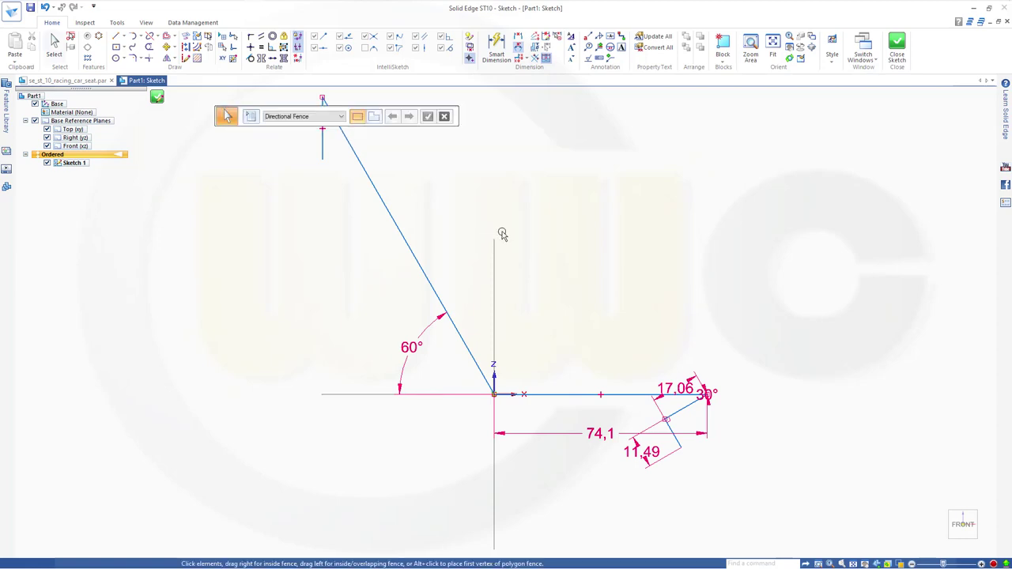
pyautogui.rightClick(502, 243)
pyautogui.rightClick(464, 219)
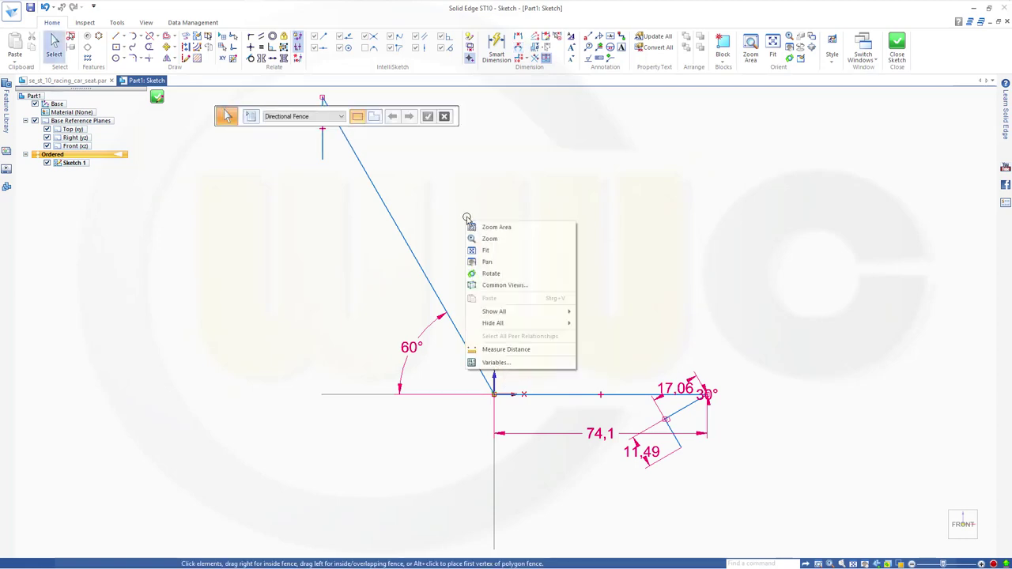
pyautogui.click(462, 207)
pyautogui.keyDown('shift'); pyautogui.moveTo(508, 219); pyautogui.dragTo(562, 355, button='middle'); pyautogui.keyUp('shift')
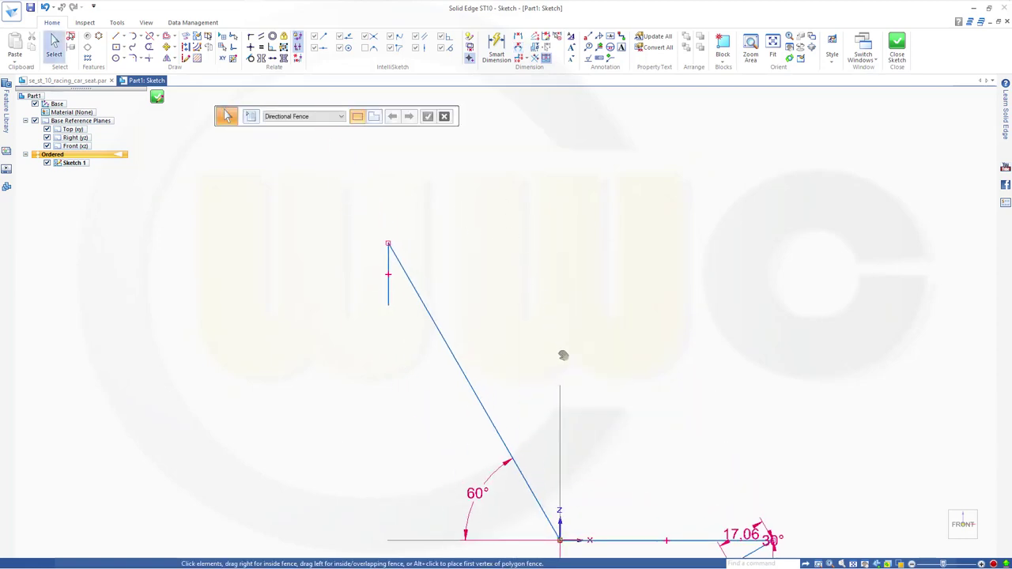
pyautogui.click(387, 303)
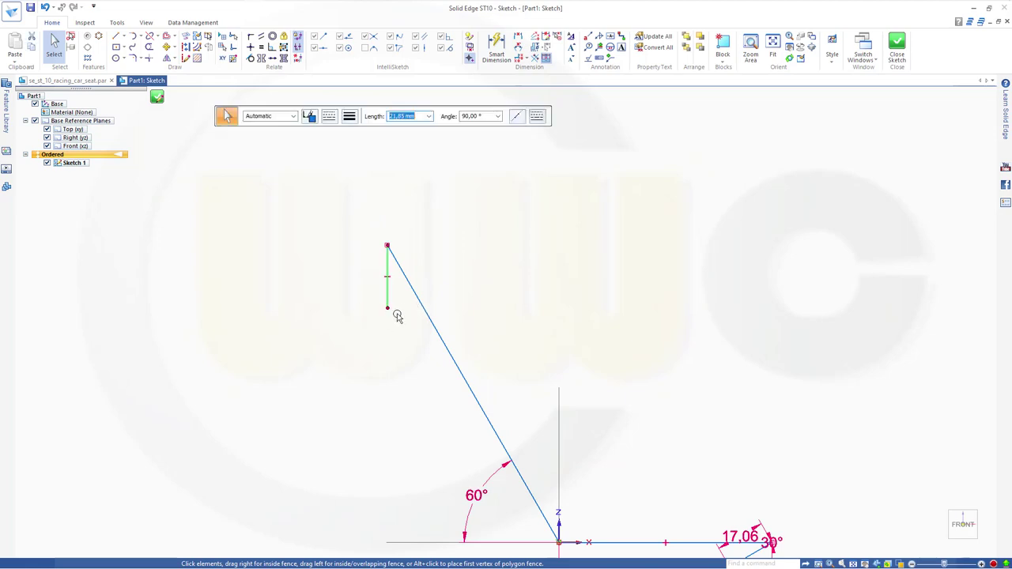
pyautogui.moveTo(388, 308); pyautogui.dragTo(387, 173)
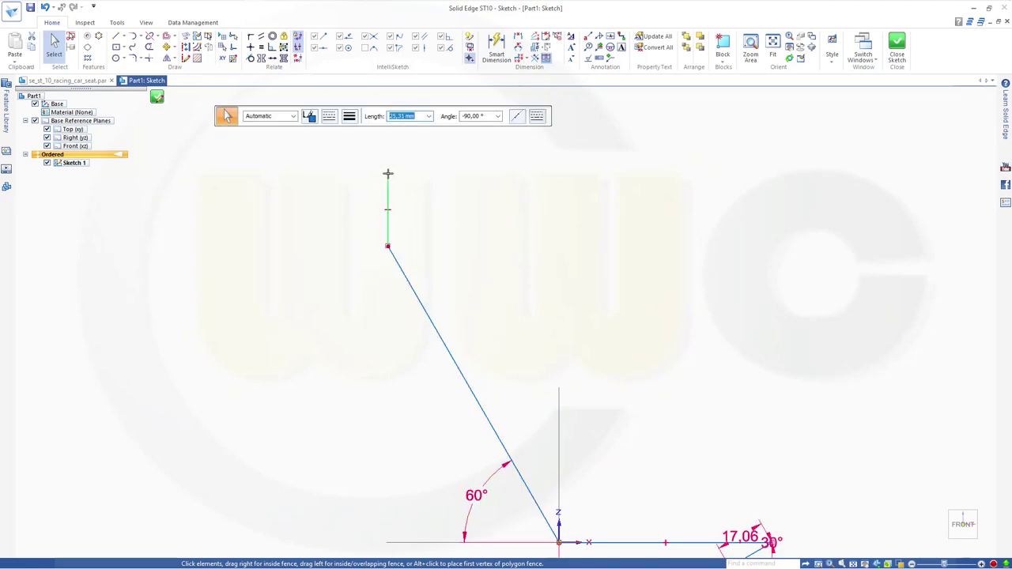
pyautogui.press('Escape')
# - Try dimensioning the short vertical segment's length, and delete that dimension
pyautogui.click(497, 48)
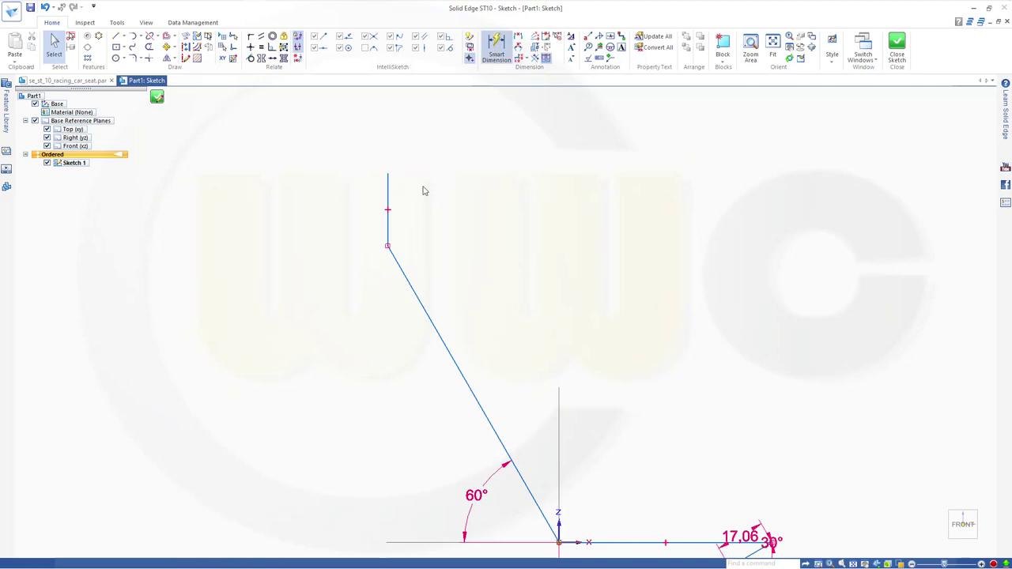
pyautogui.click(388, 198)
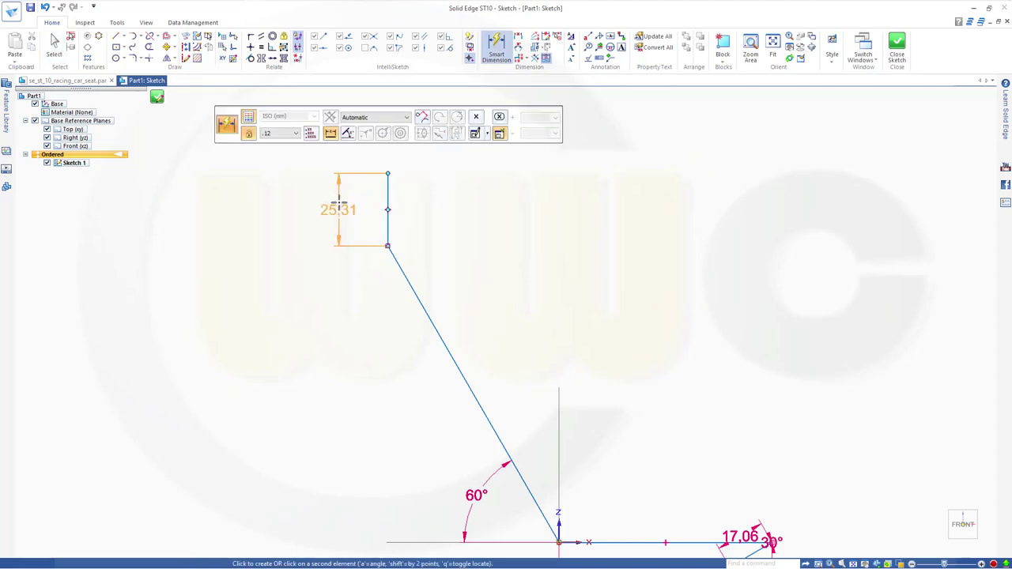
pyautogui.click(339, 199)
pyautogui.press('Escape')
pyautogui.press('Escape')
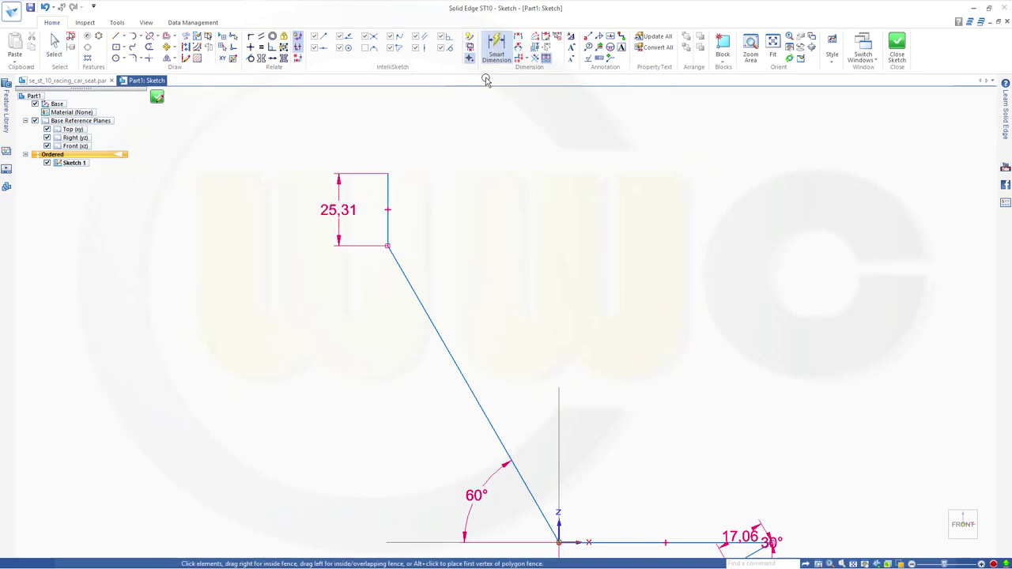
pyautogui.click(351, 210)
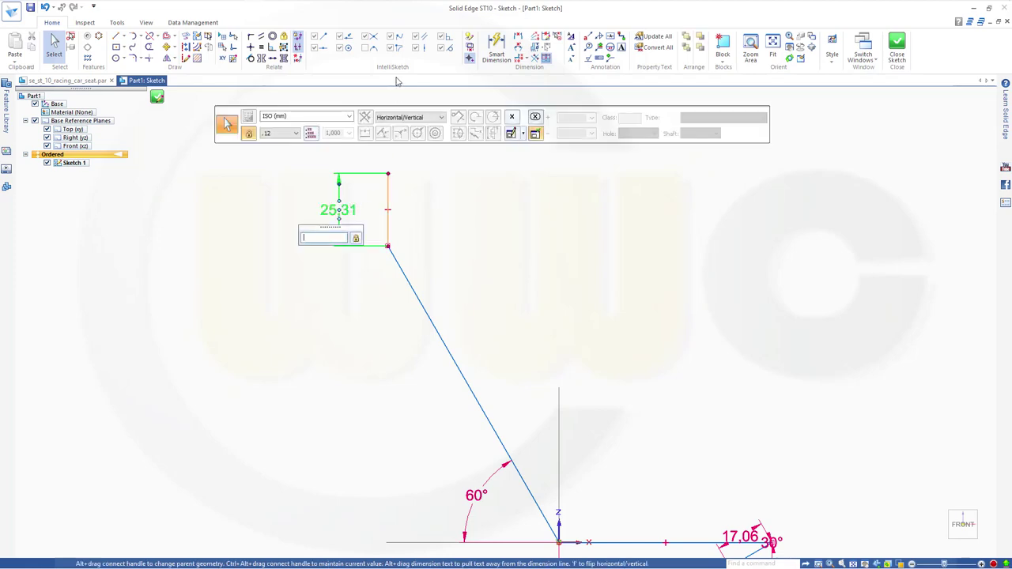
pyautogui.press('Escape')
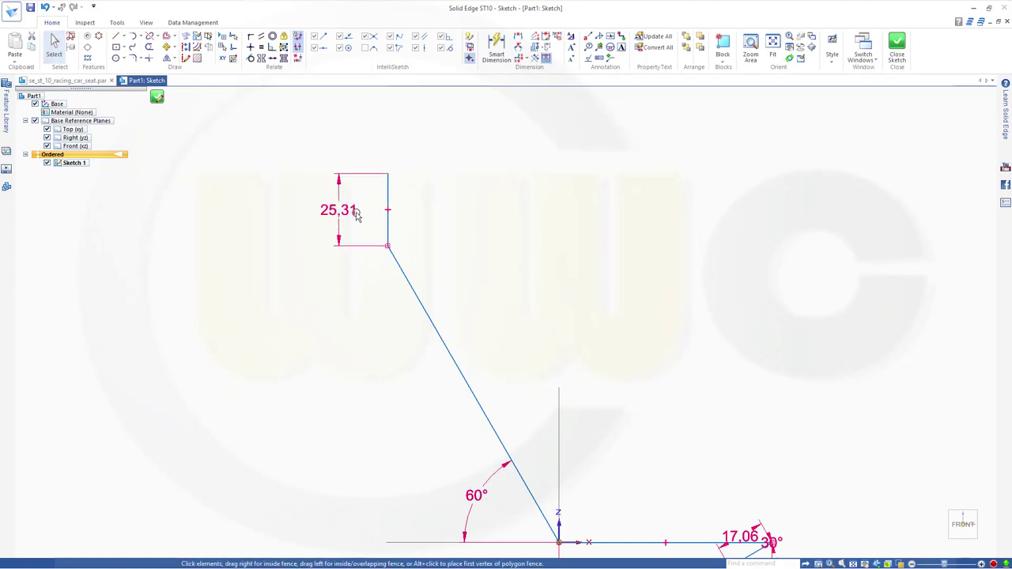
pyautogui.click(372, 204)
pyautogui.press('Delete')
# - Dimension and set the overall height from the base line to the upper end of the vertical segment
pyautogui.click(496, 46)
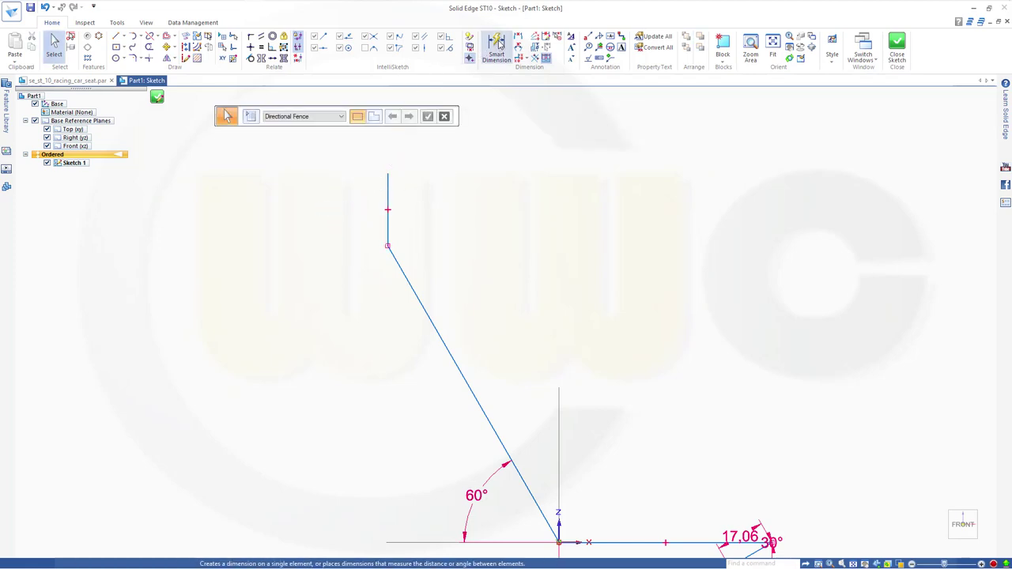
pyautogui.click(620, 543)
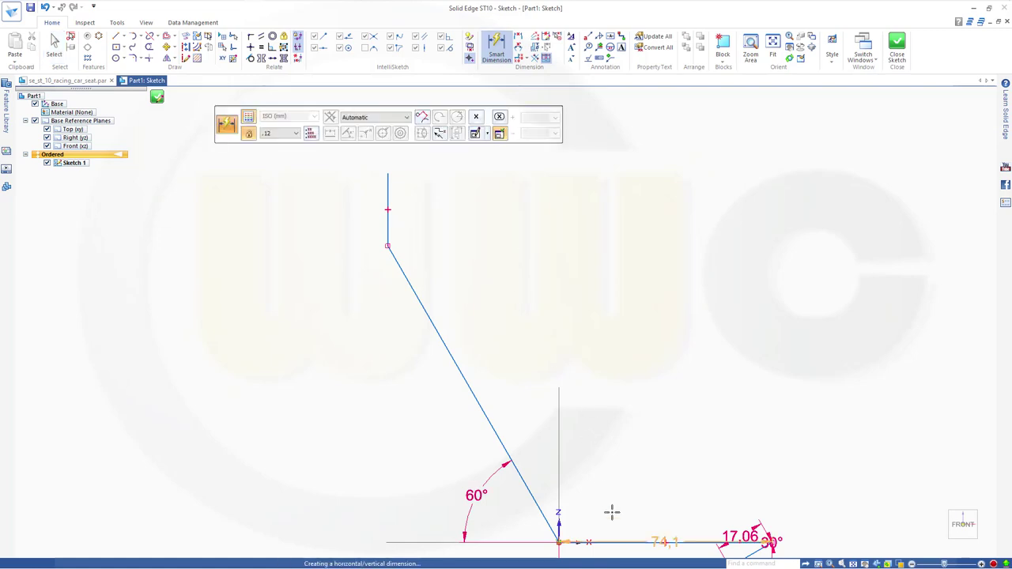
pyautogui.click(389, 176)
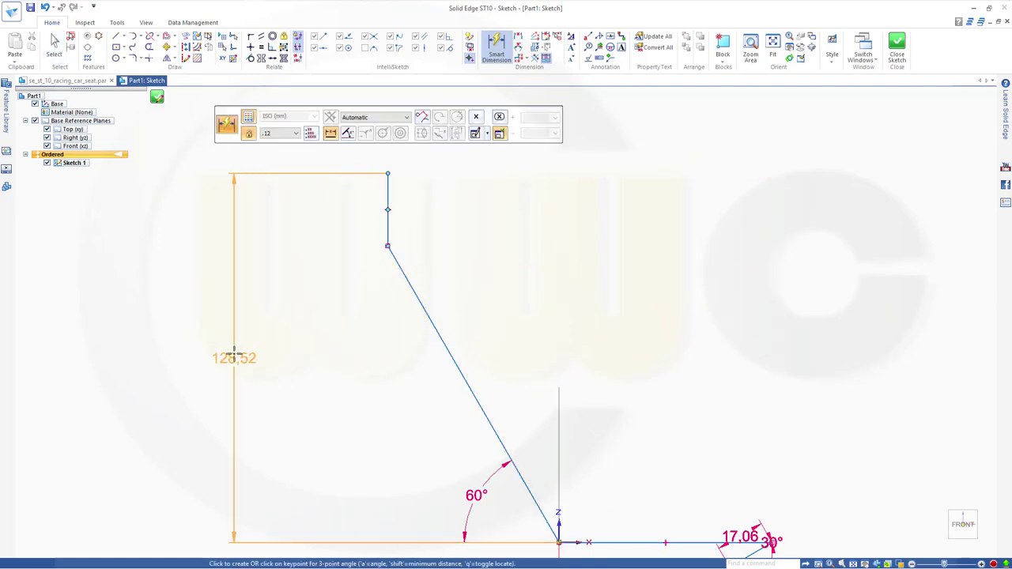
pyautogui.click(233, 355)
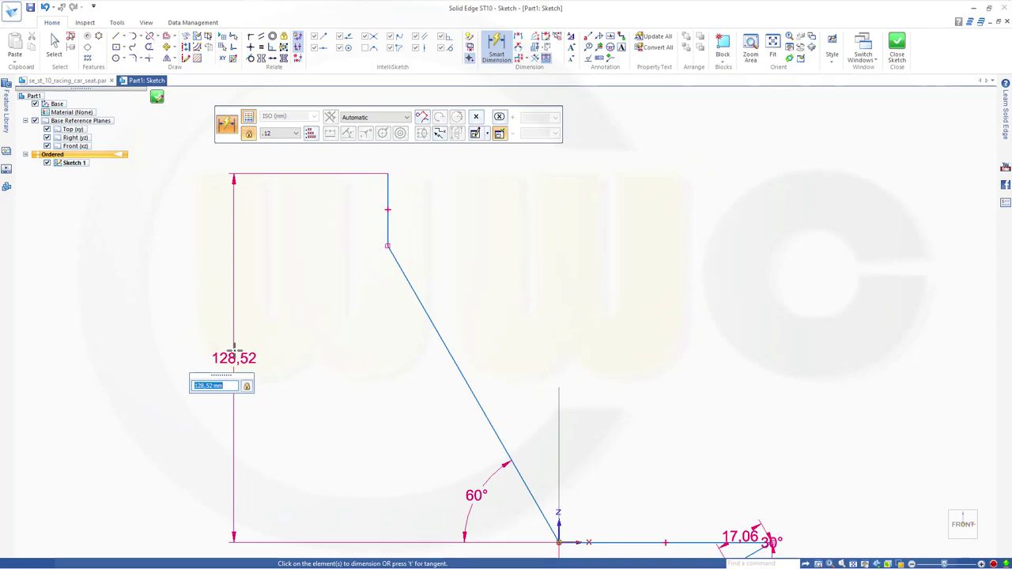
pyautogui.press('Return')
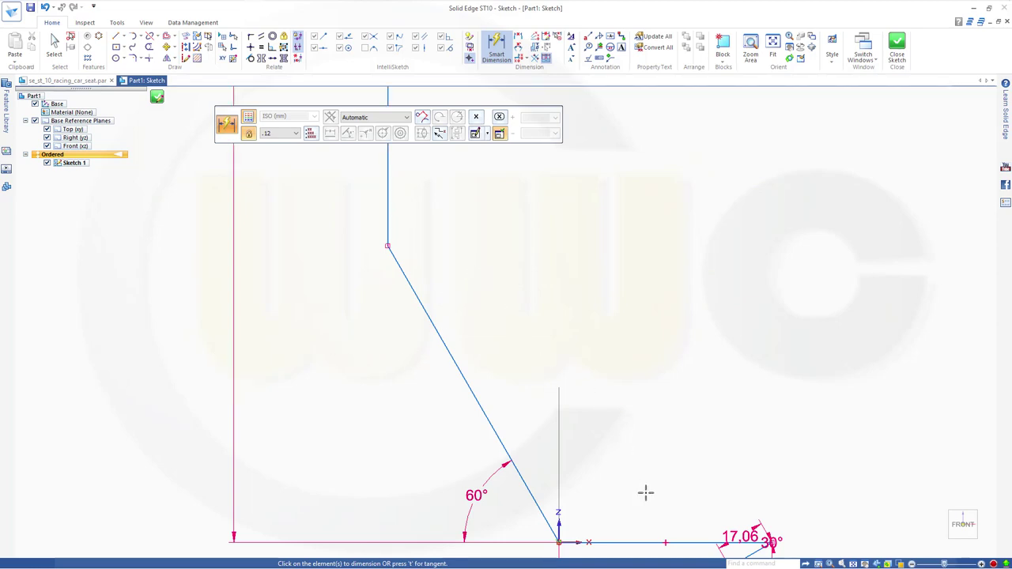
# - Dimension the height from the base line to the joint of the sloping and vertical lines and set it to 480 mm
pyautogui.click(638, 541)
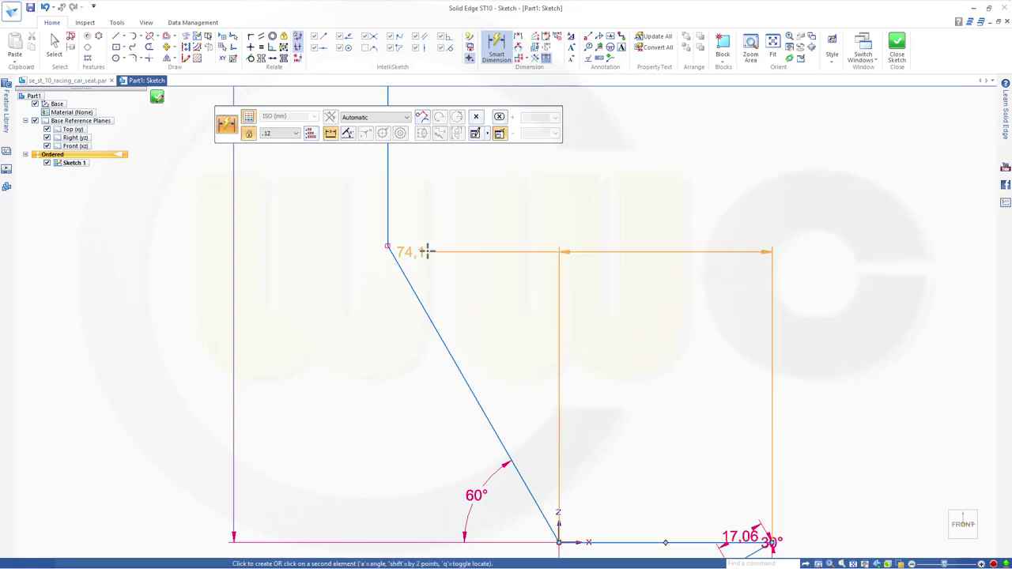
pyautogui.click(389, 246)
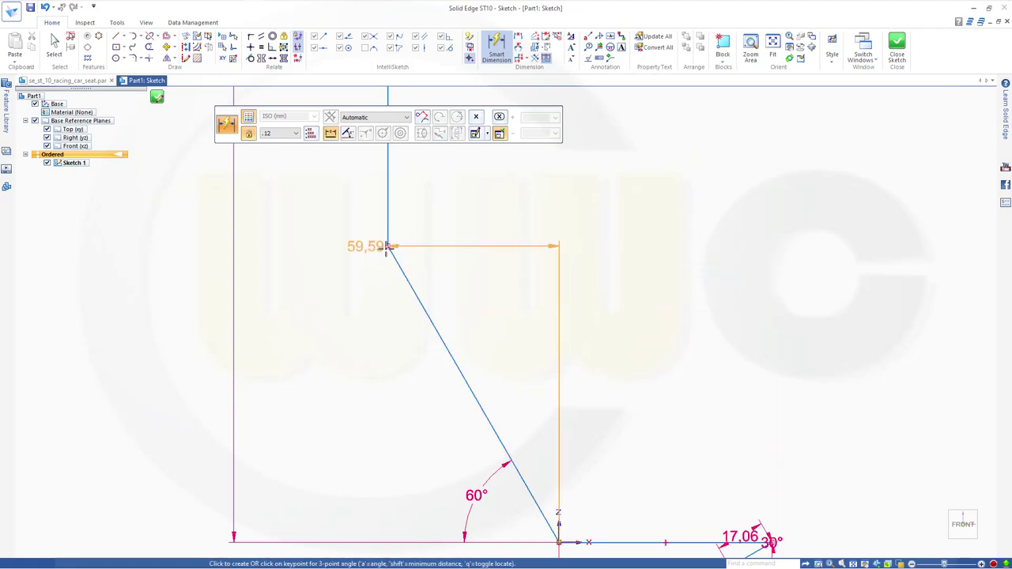
pyautogui.click(333, 380)
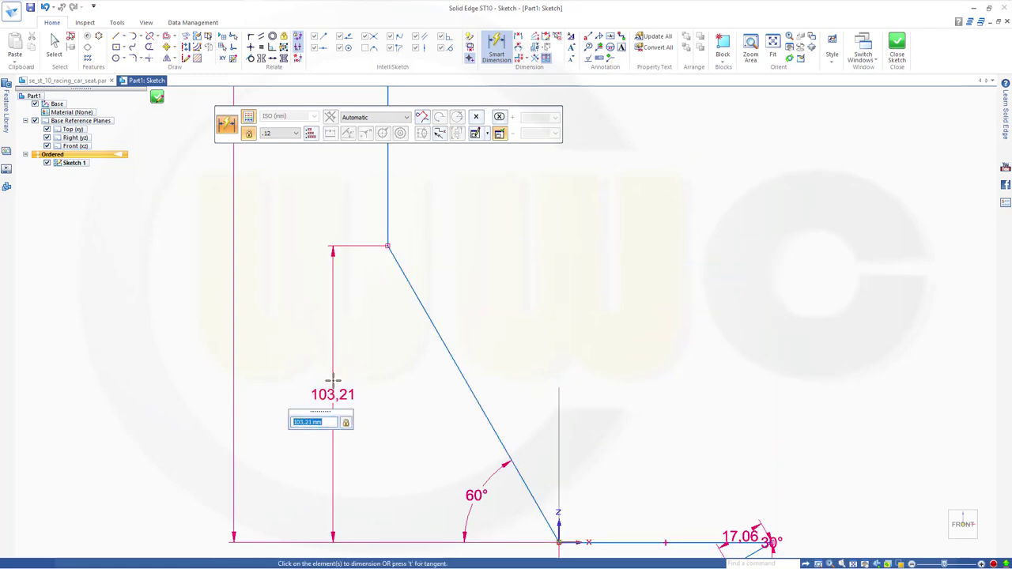
pyautogui.write('480')
pyautogui.press('Return')
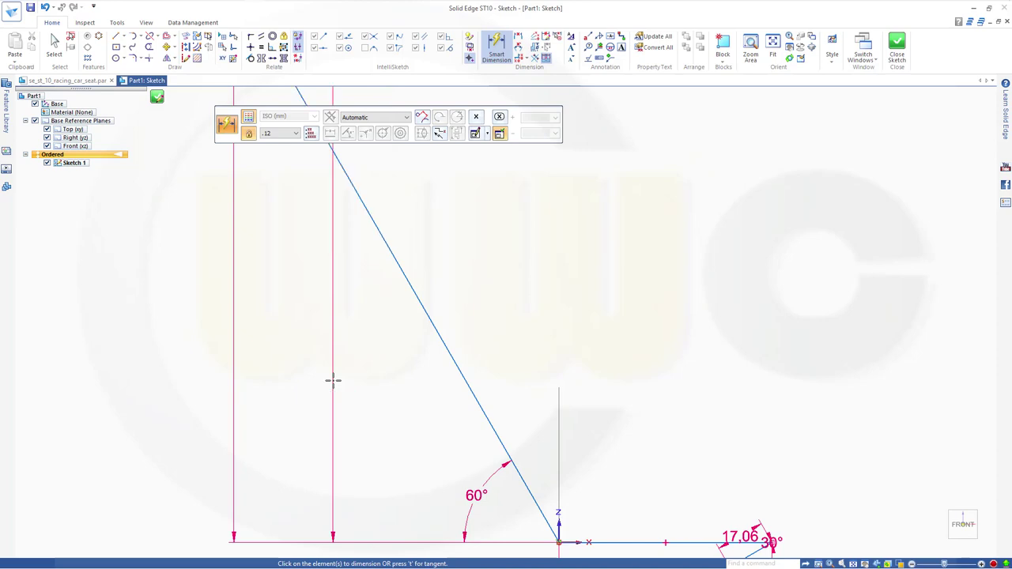
# - Delete the two short end segments beyond the base line
pyautogui.scroll(-3, 447, 309)
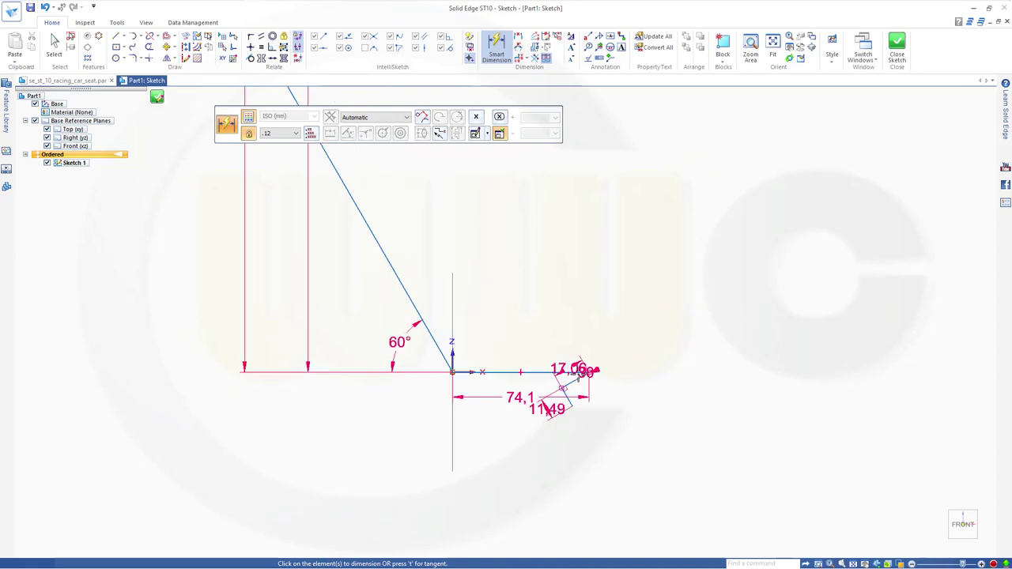
pyautogui.scroll(5, 576, 378)
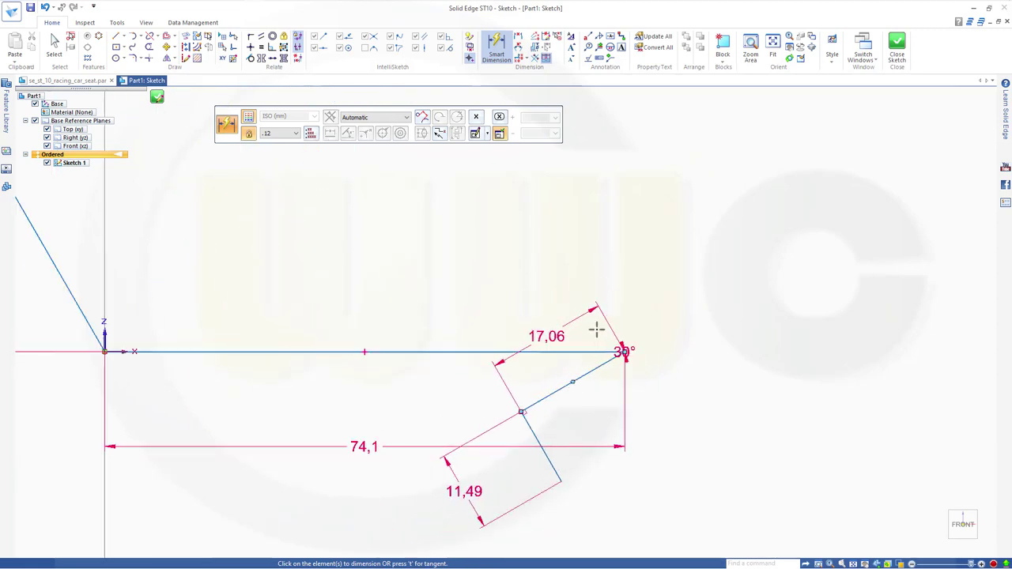
pyautogui.press('Escape')
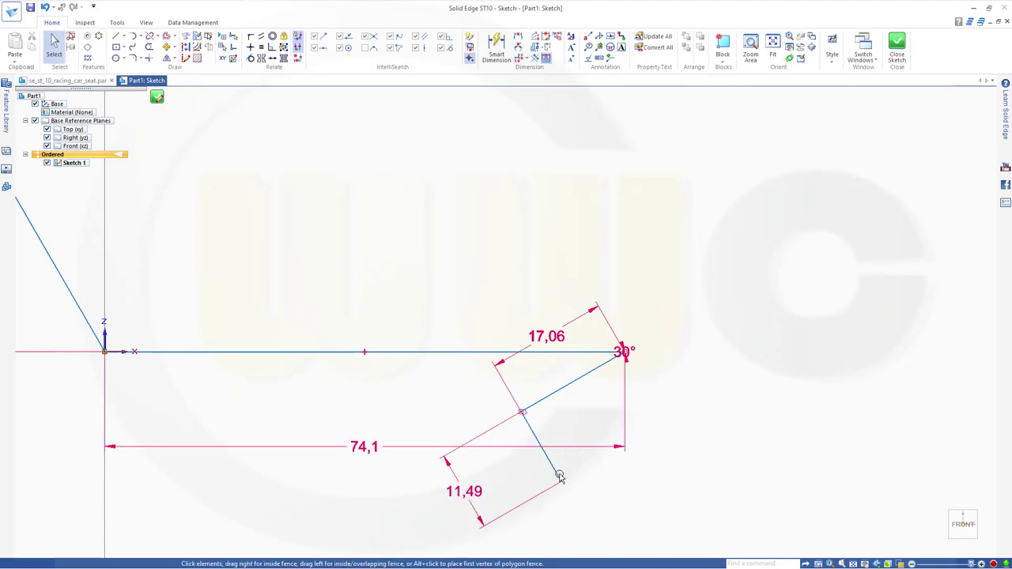
pyautogui.click(561, 483)
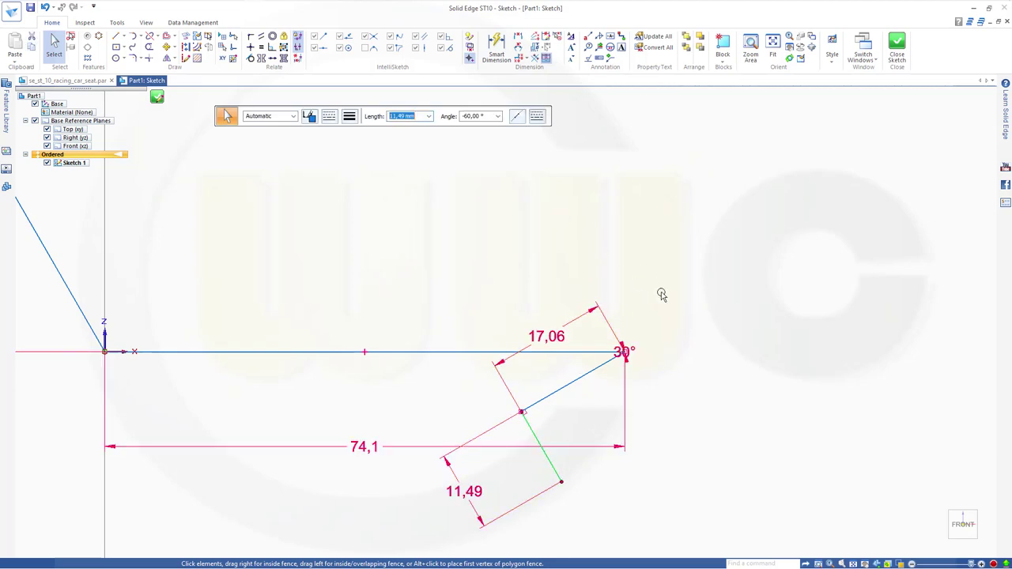
pyautogui.press('Escape')
pyautogui.click(563, 389)
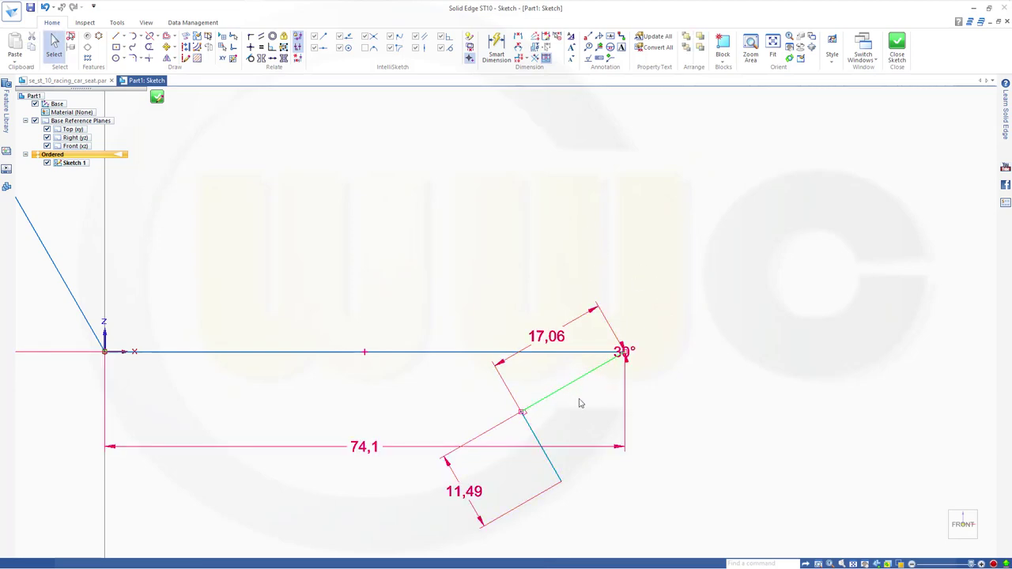
pyautogui.press('Delete')
pyautogui.click(536, 438)
pyautogui.press('Delete')
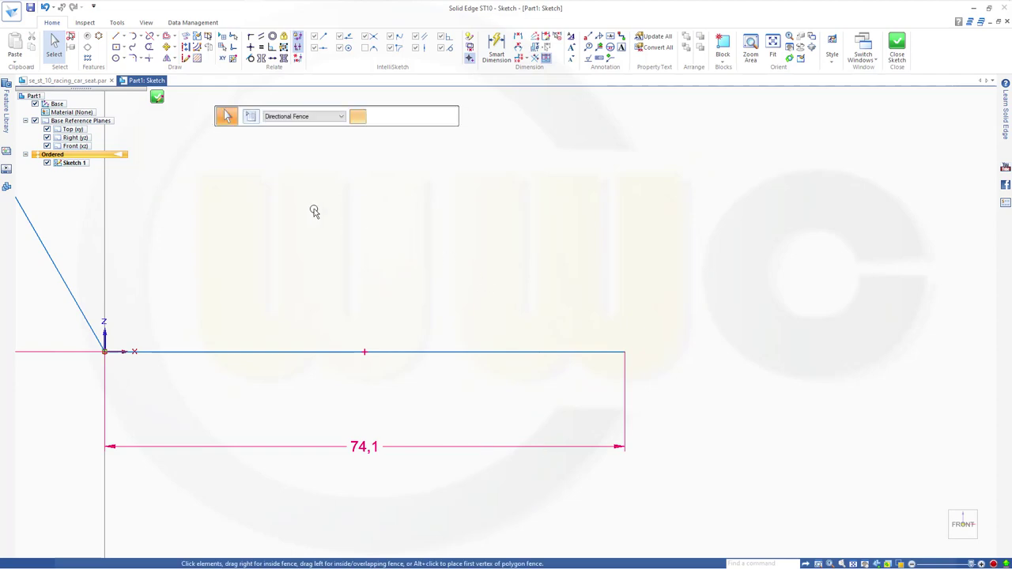
# - Set the base line's length to 420 mm
pyautogui.click(359, 447)
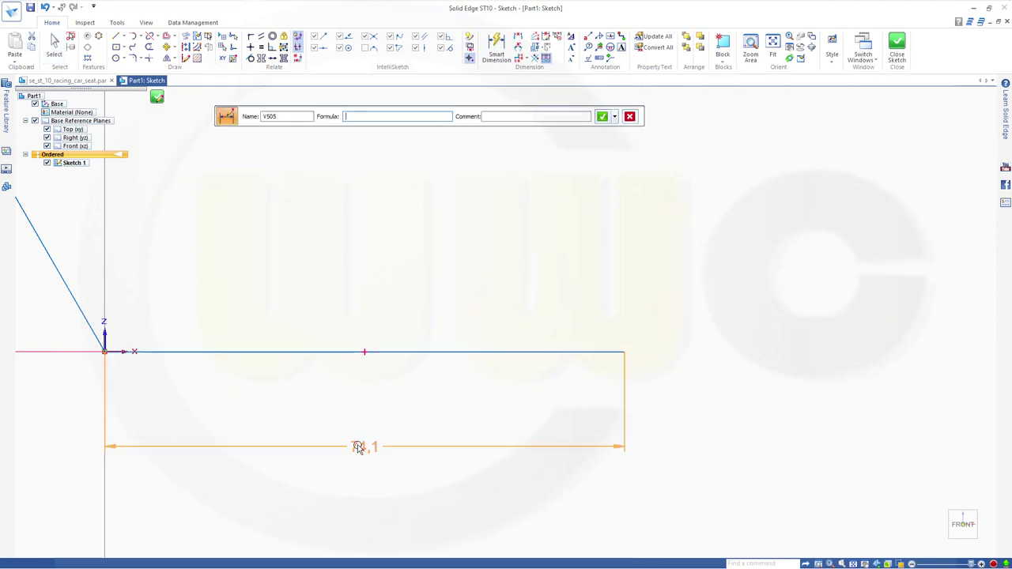
pyautogui.click(359, 448)
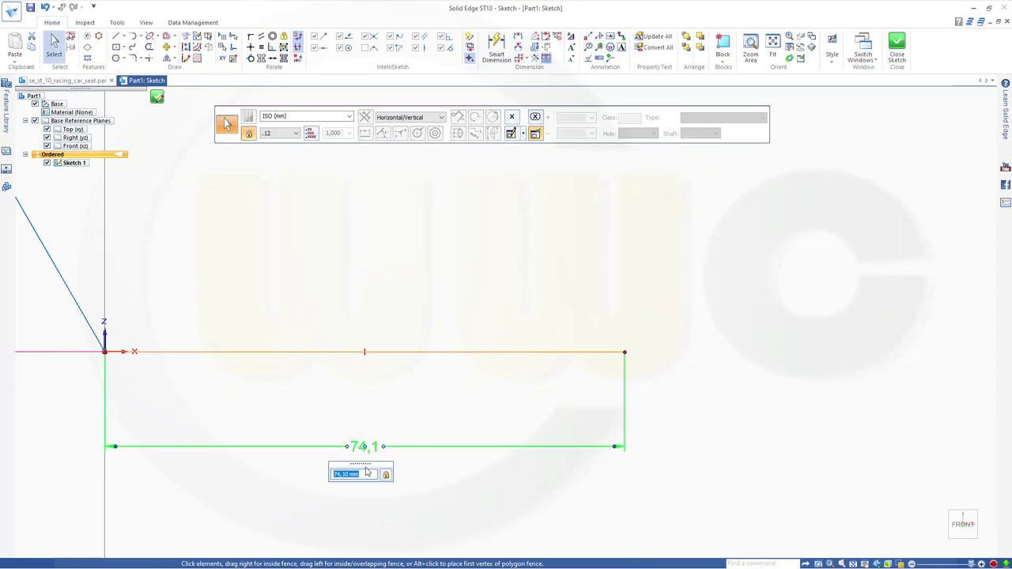
pyautogui.write('400')
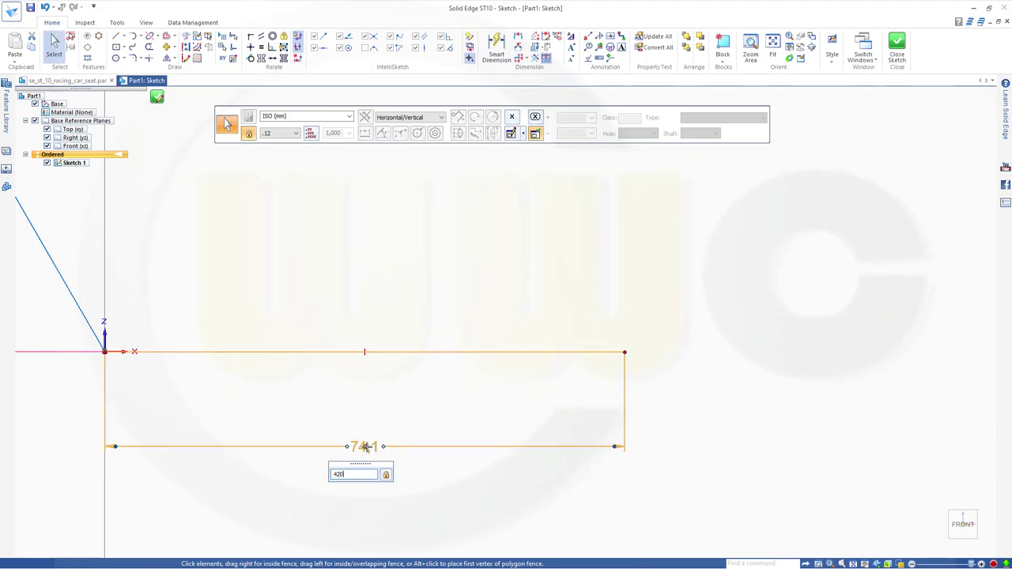
pyautogui.press('Return')
# - Draw an 82 mm line rising outward at about 34° from the free end of the base line
pyautogui.scroll(2, 630, 393)
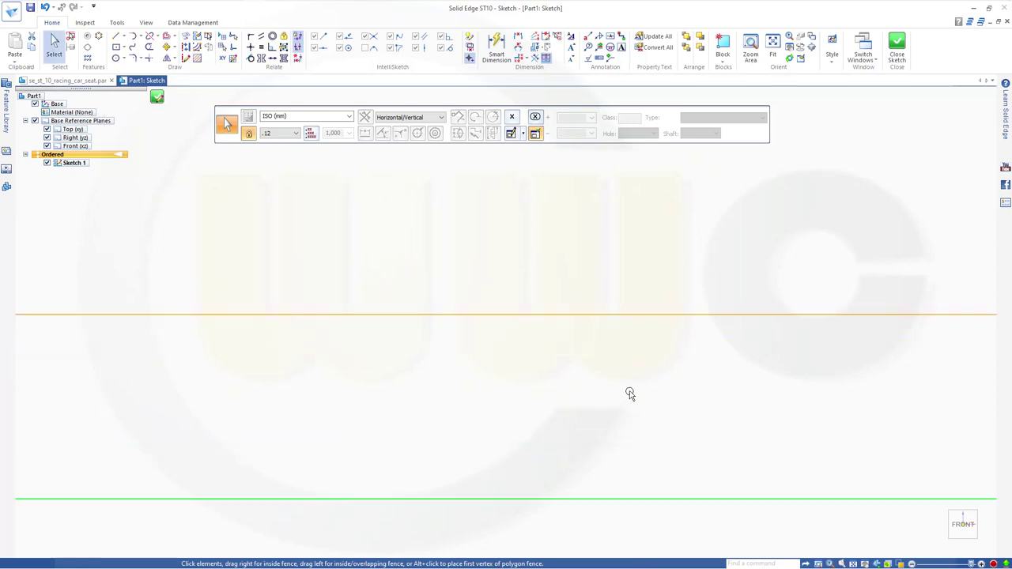
pyautogui.scroll(-6, 631, 393)
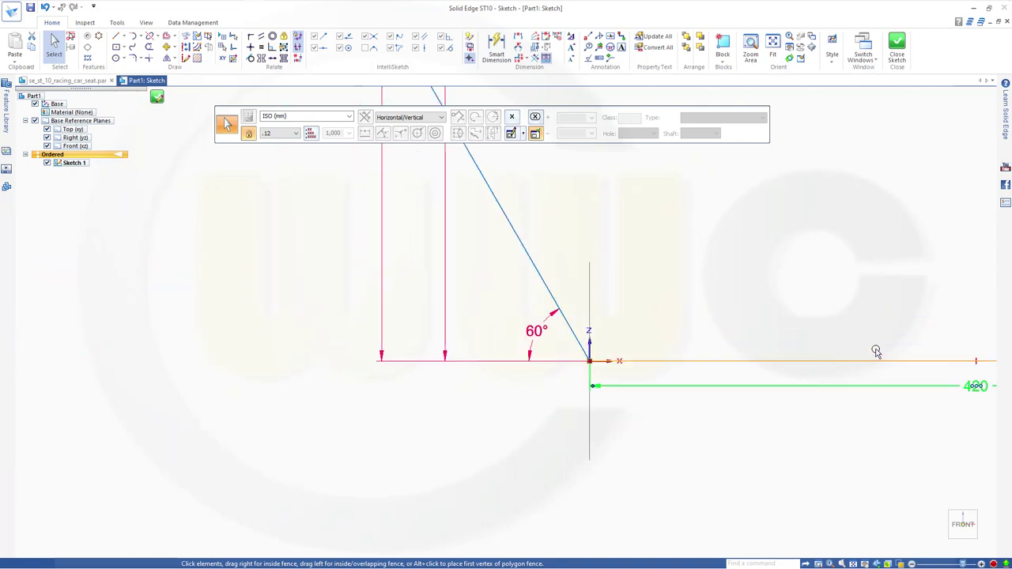
pyautogui.scroll(1, 851, 348)
pyautogui.moveTo(815, 337); pyautogui.dragTo(253, 343, button='middle')
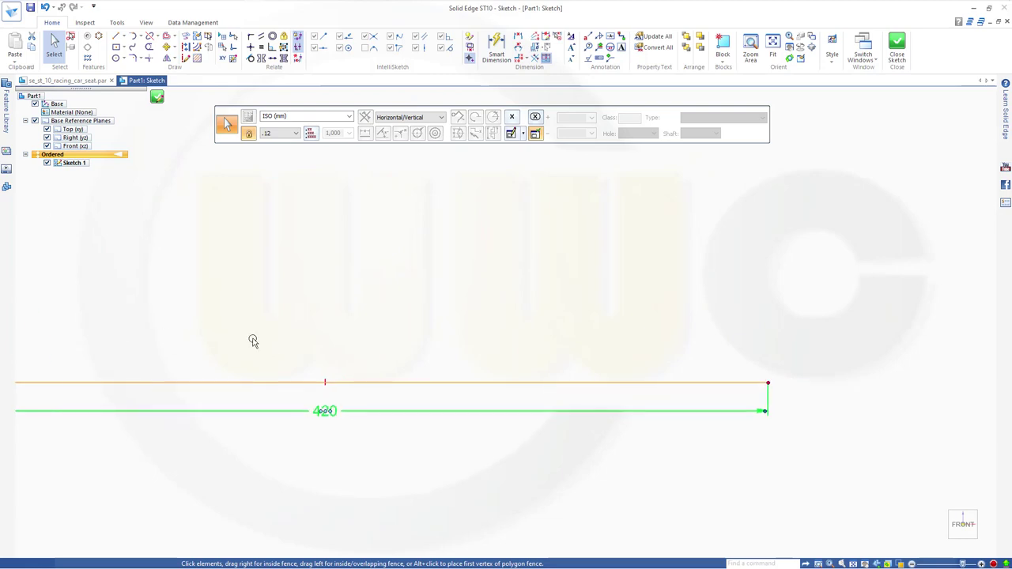
pyautogui.scroll(-2, 459, 356)
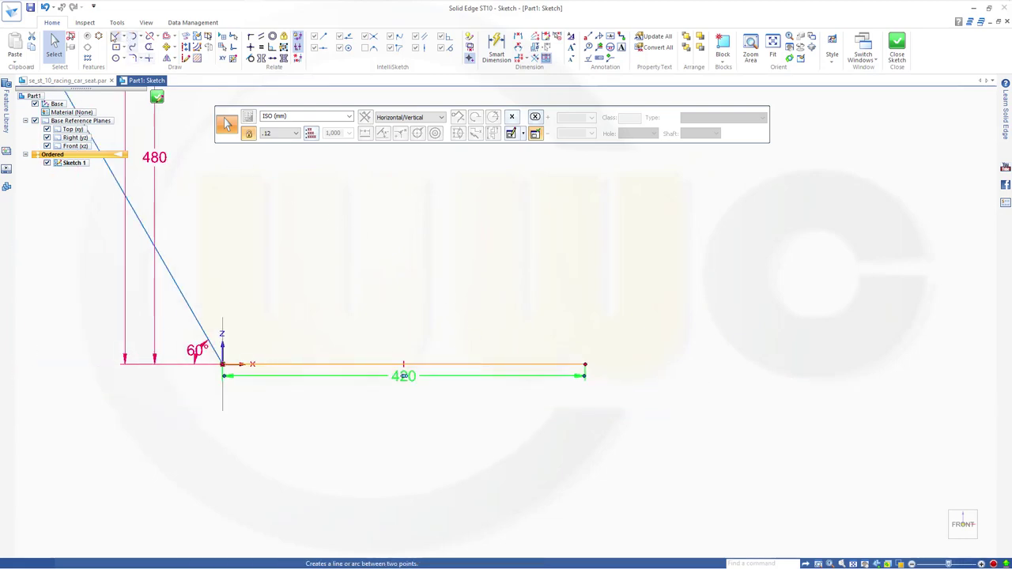
pyautogui.click(117, 36)
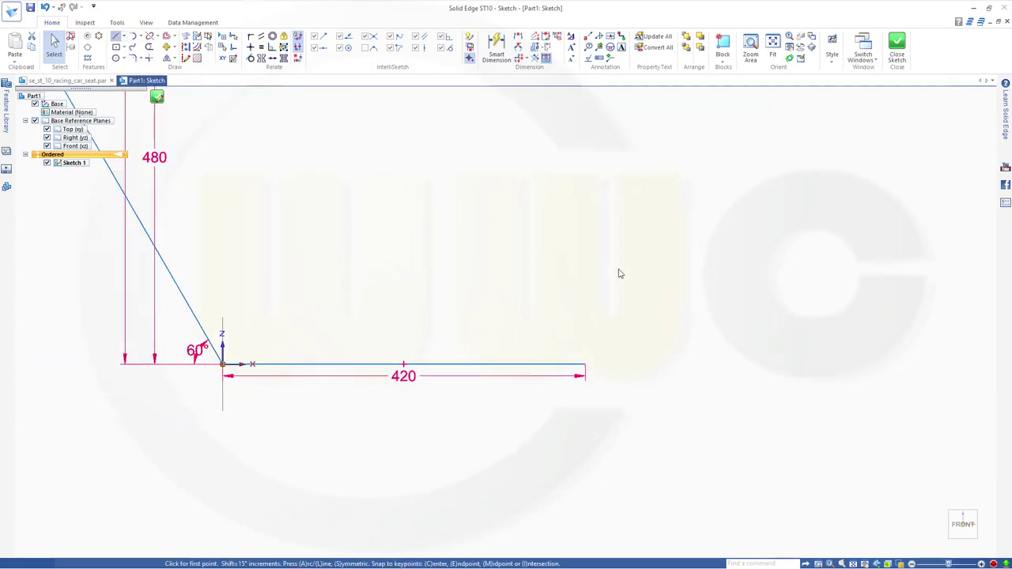
pyautogui.click(585, 364)
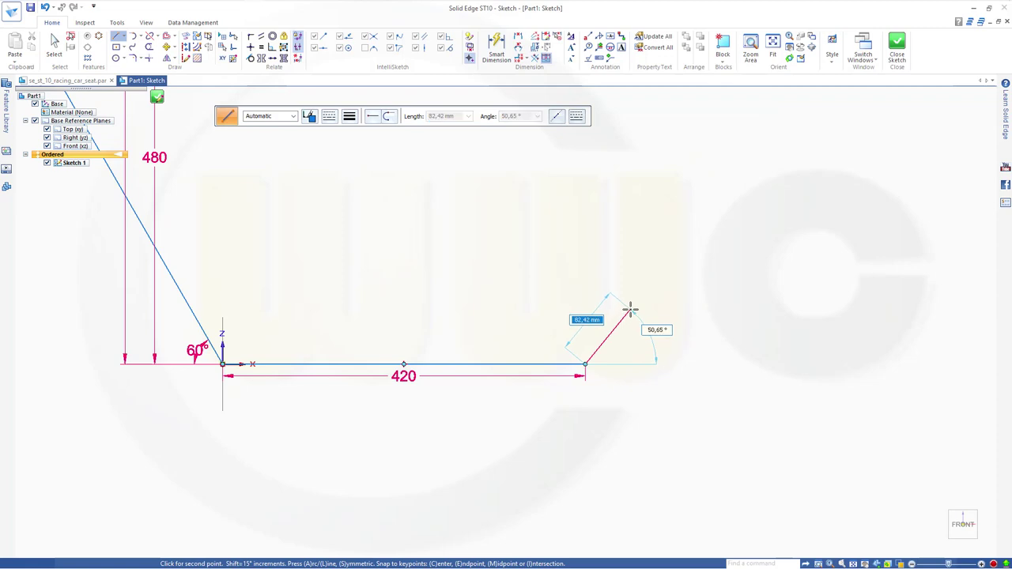
pyautogui.press('Tab')
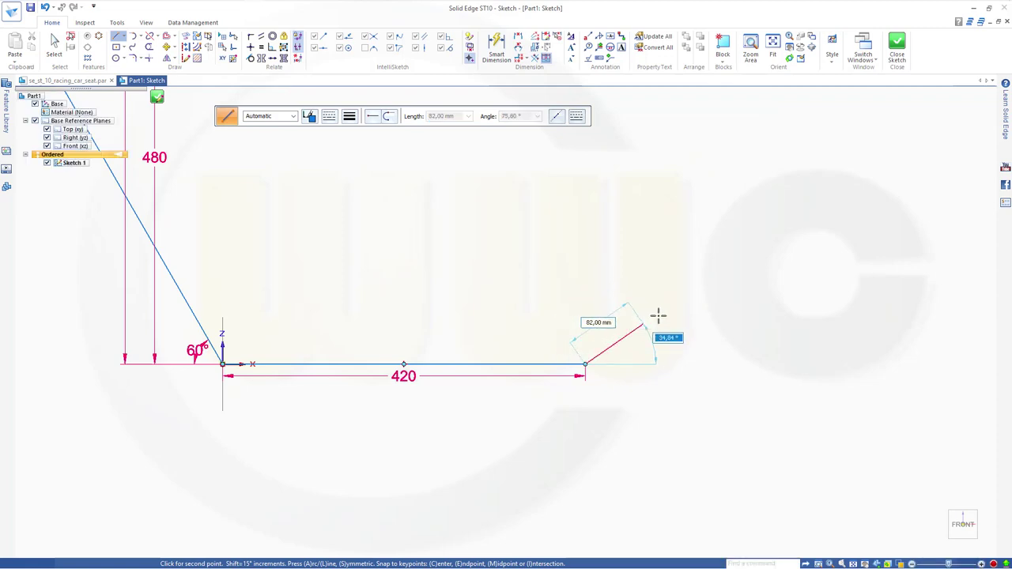
pyautogui.click(657, 316)
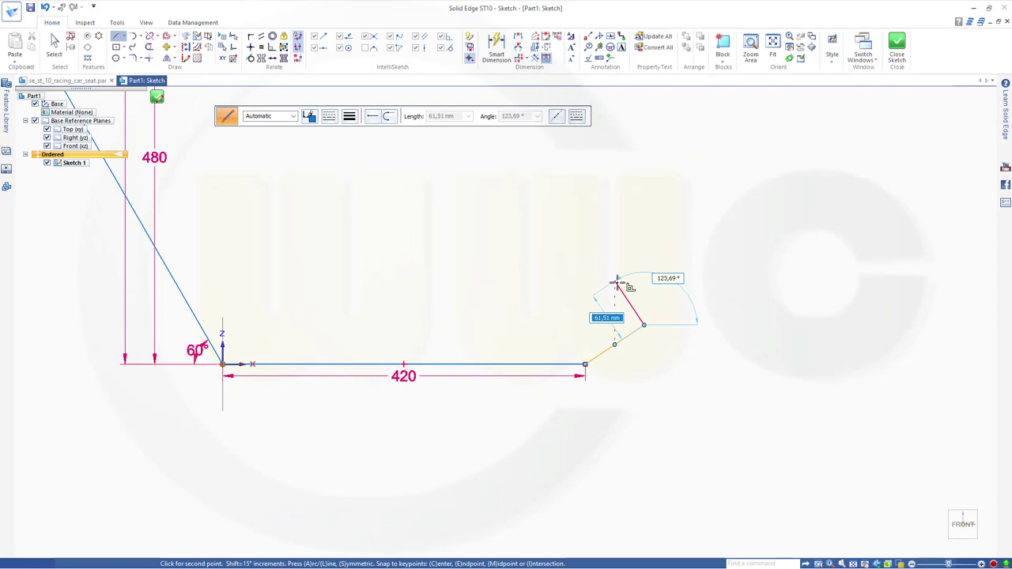
# - Add a 75 mm line perpendicular to the short rising line, leading from its end back toward the seat's inner side
pyautogui.write('25')
pyautogui.press('Tab')
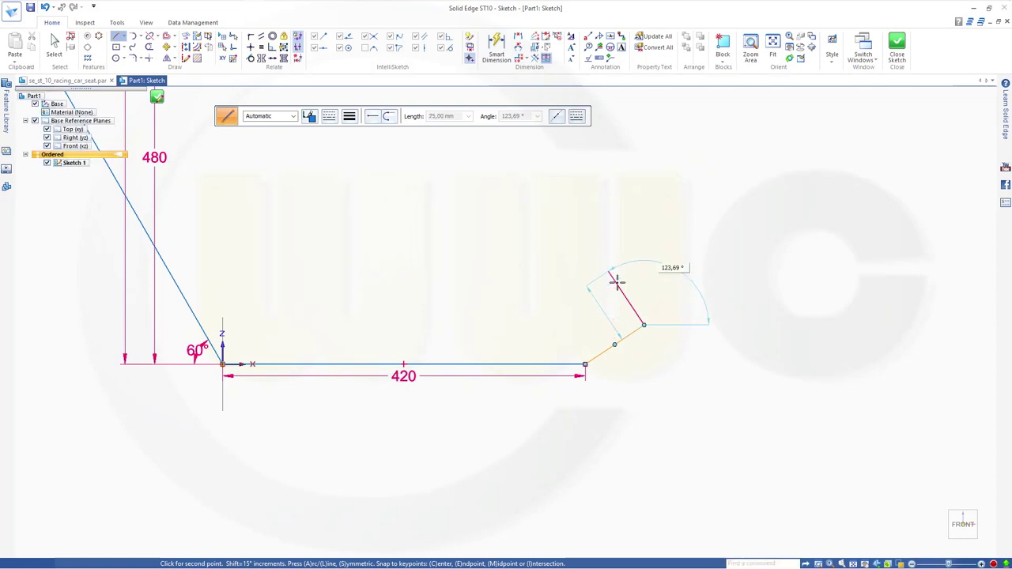
pyautogui.press('Return')
pyautogui.press('Escape')
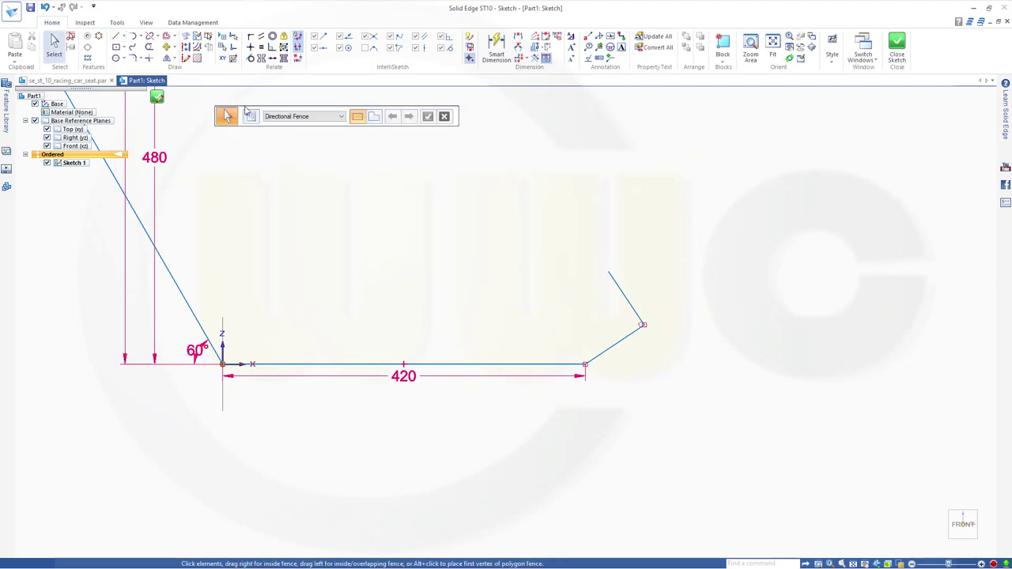
# - Dimension the angle between the base line and the short rising line and set it to 30°
pyautogui.click(518, 47)
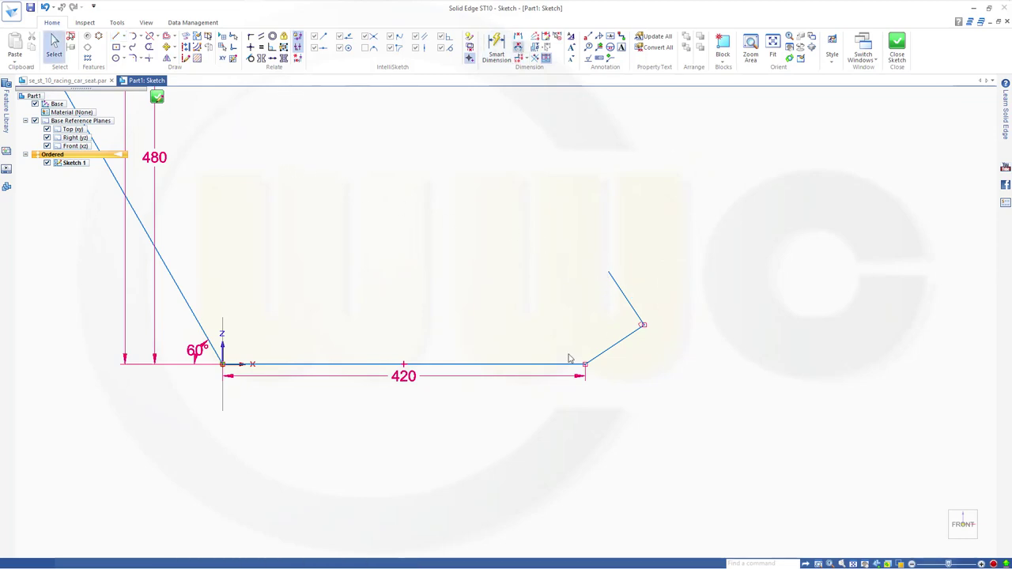
pyautogui.click(554, 364)
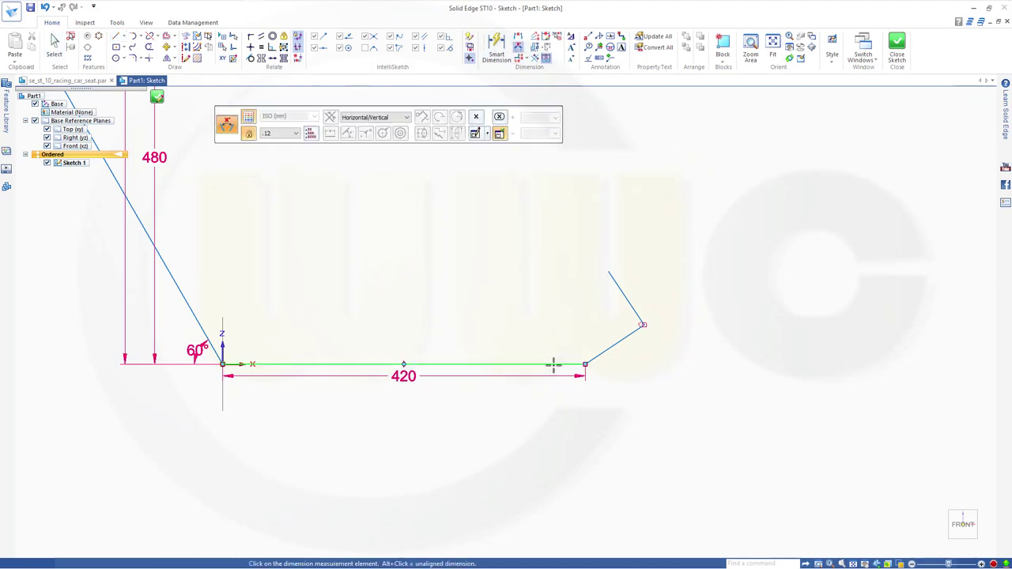
pyautogui.click(624, 340)
pyautogui.click(709, 347)
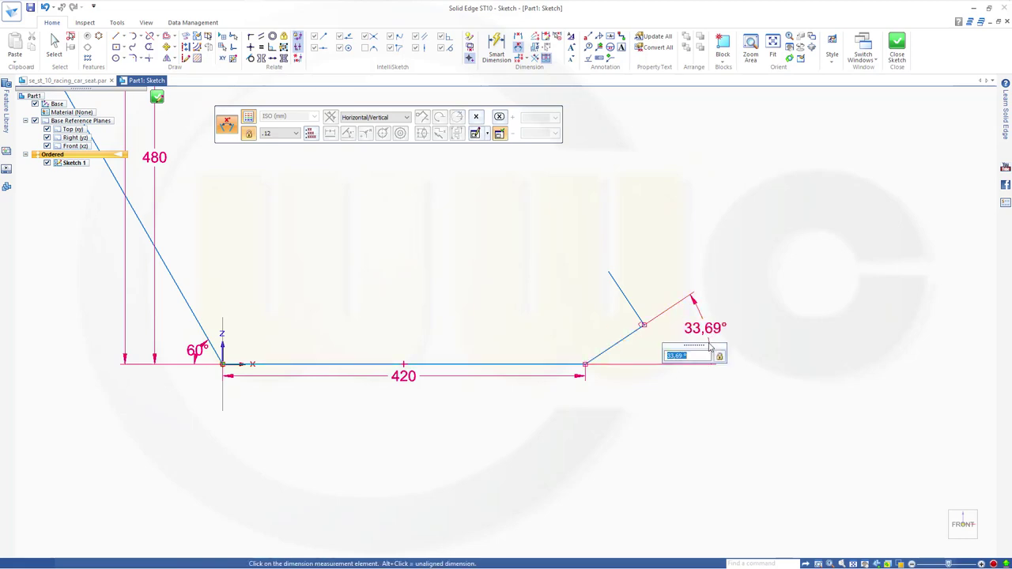
pyautogui.write('30')
pyautogui.press('Return')
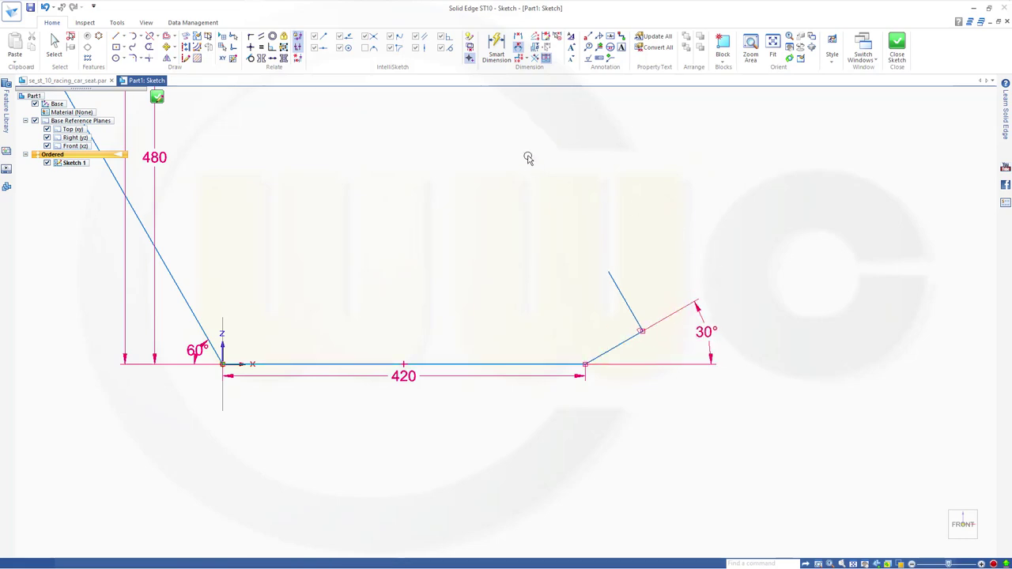
# - Dimension the length of the short rising line and set it to 85 mm
pyautogui.click(496, 45)
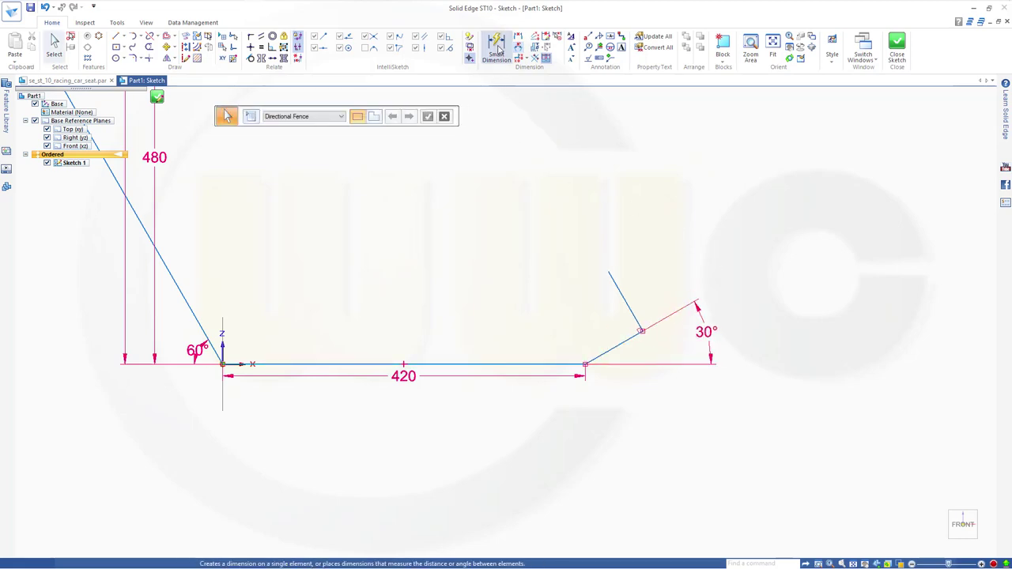
pyautogui.click(615, 344)
pyautogui.click(644, 363)
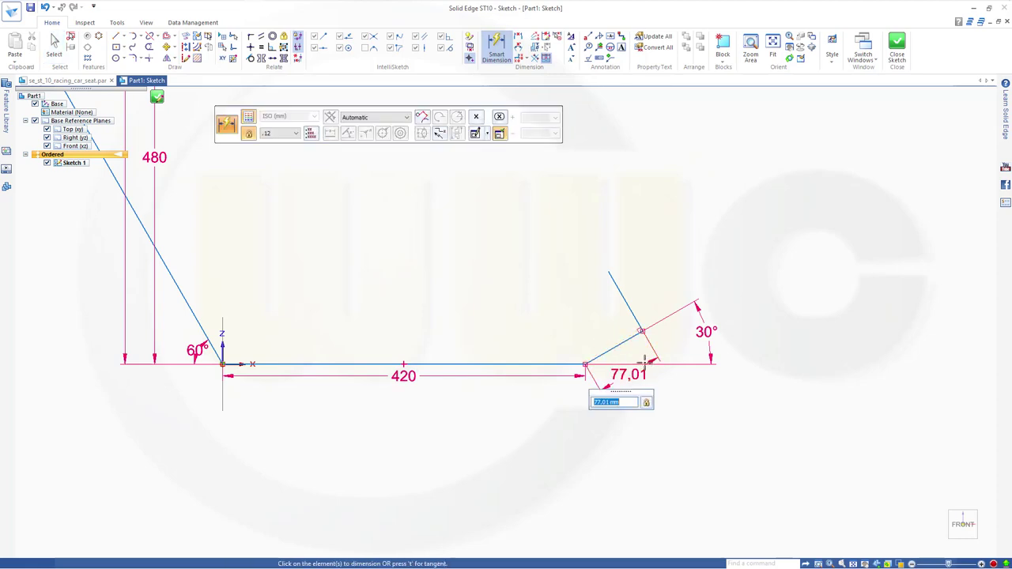
pyautogui.press('Return')
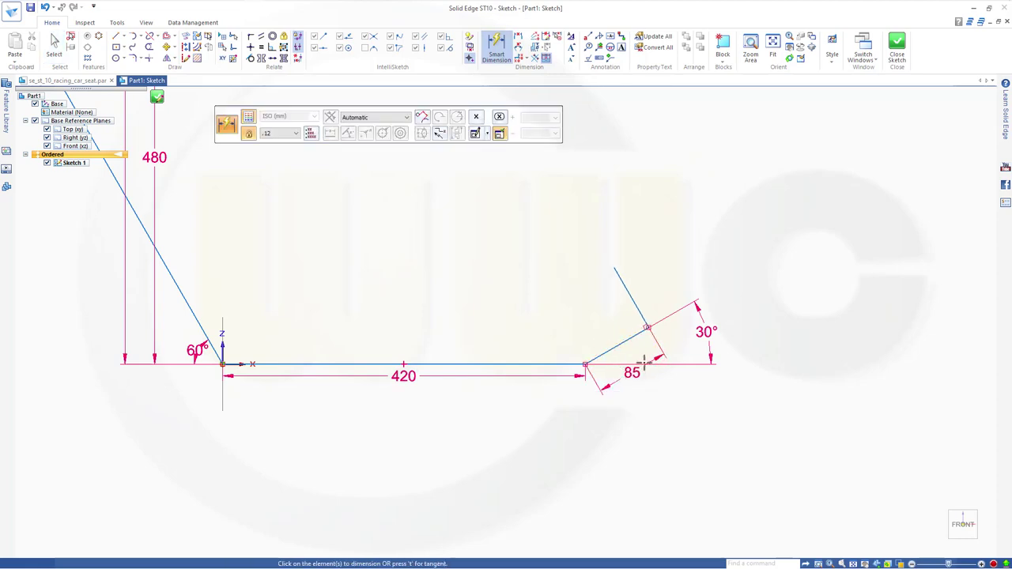
# - Dimension the length of the perpendicular end line and set it to 75 mm
pyautogui.click(630, 299)
pyautogui.click(700, 269)
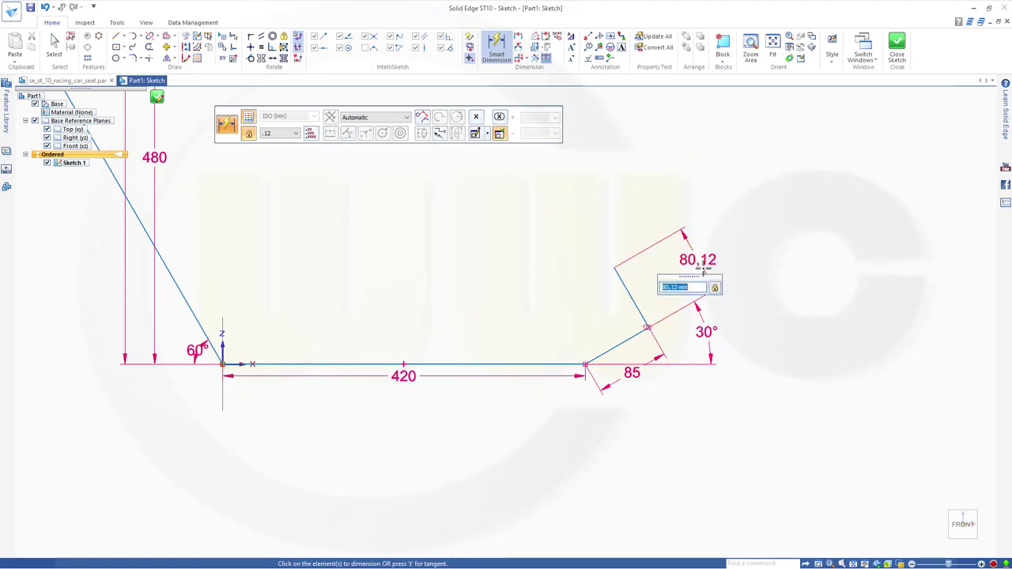
pyautogui.write('75')
pyautogui.press('Return')
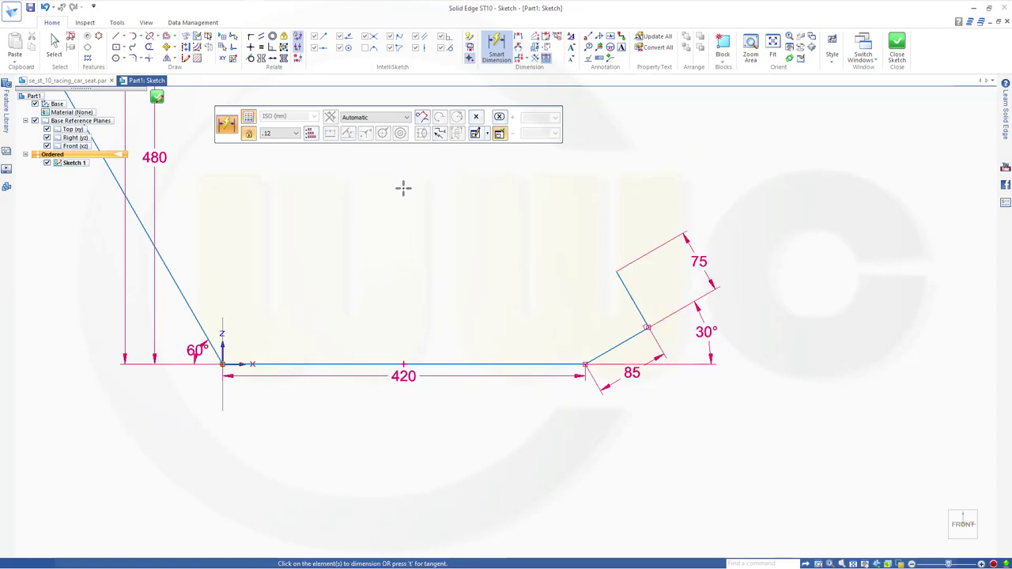
pyautogui.press('Escape')
# - Move the 775 mm and 480 mm height dimensions to the outer side of the backrest, clear of the profile
pyautogui.scroll(-3, 447, 203)
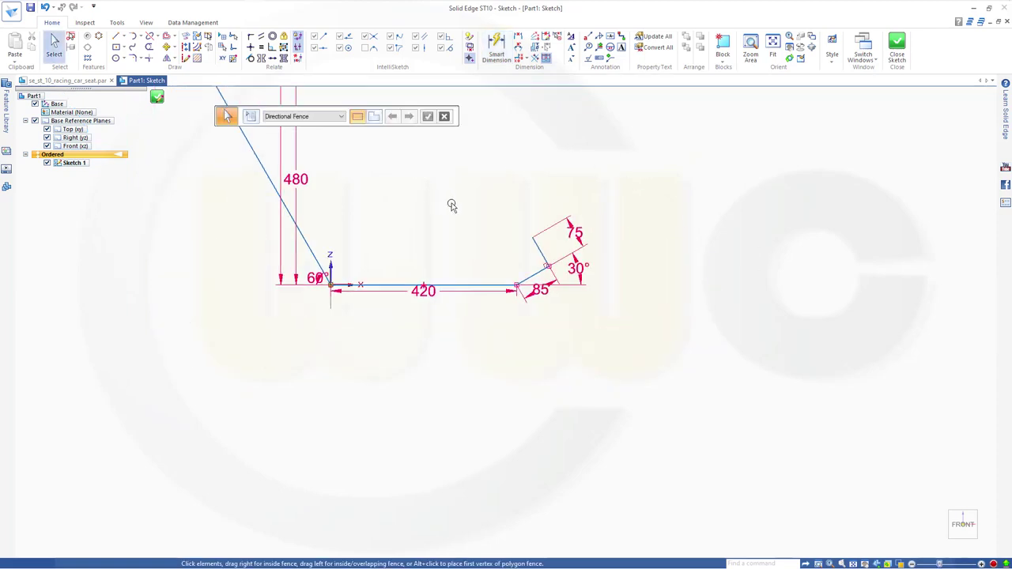
pyautogui.scroll(2, 403, 196)
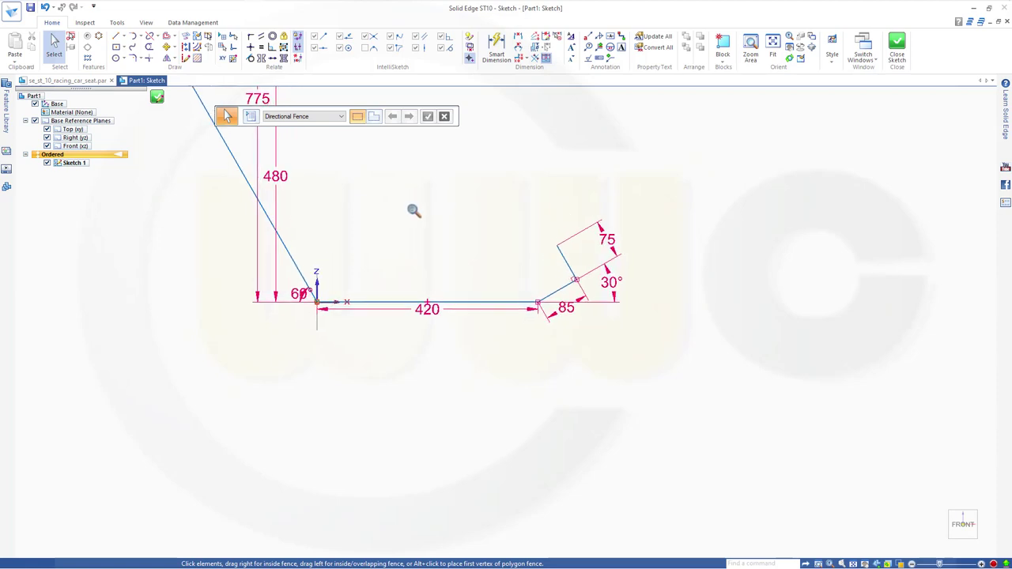
pyautogui.moveTo(371, 198); pyautogui.dragTo(565, 341, button='middle')
pyautogui.scroll(-3, 617, 309)
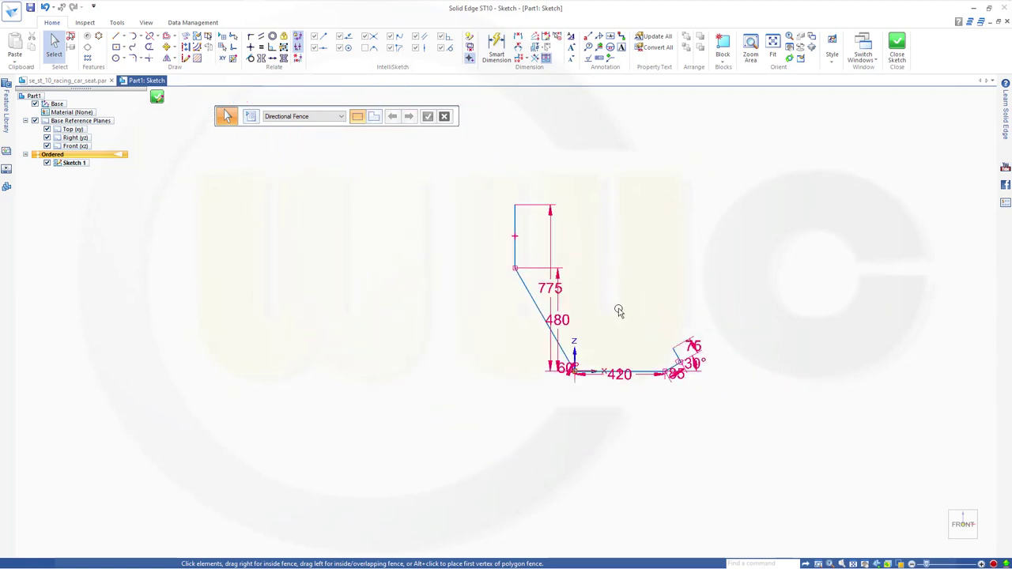
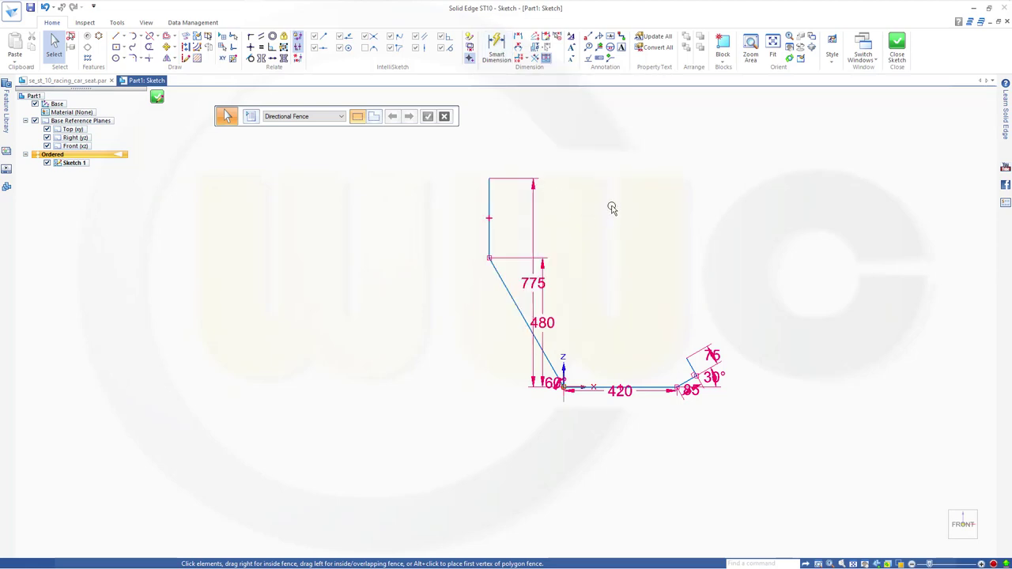
pyautogui.click(536, 289)
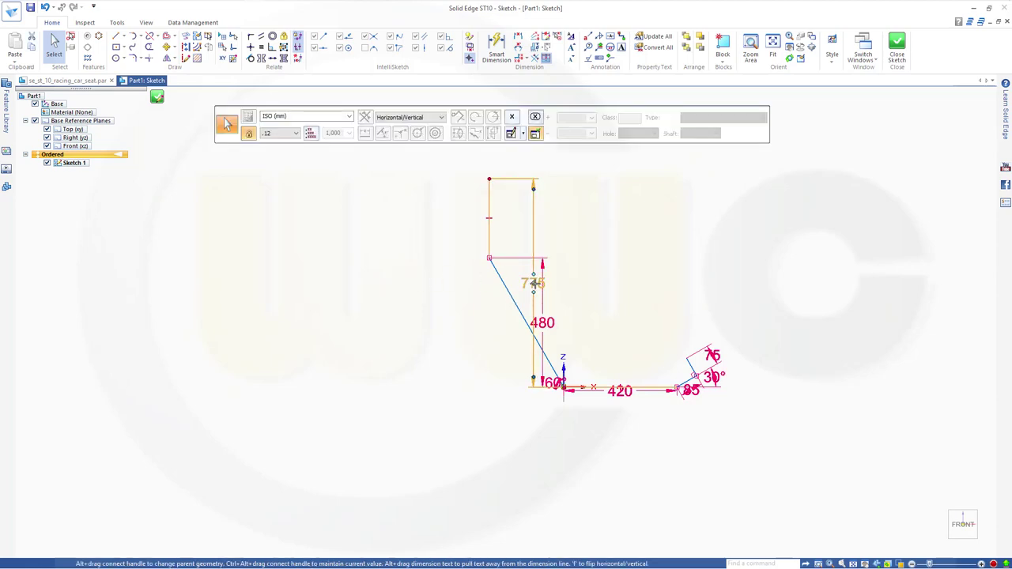
pyautogui.moveTo(535, 283); pyautogui.dragTo(395, 277)
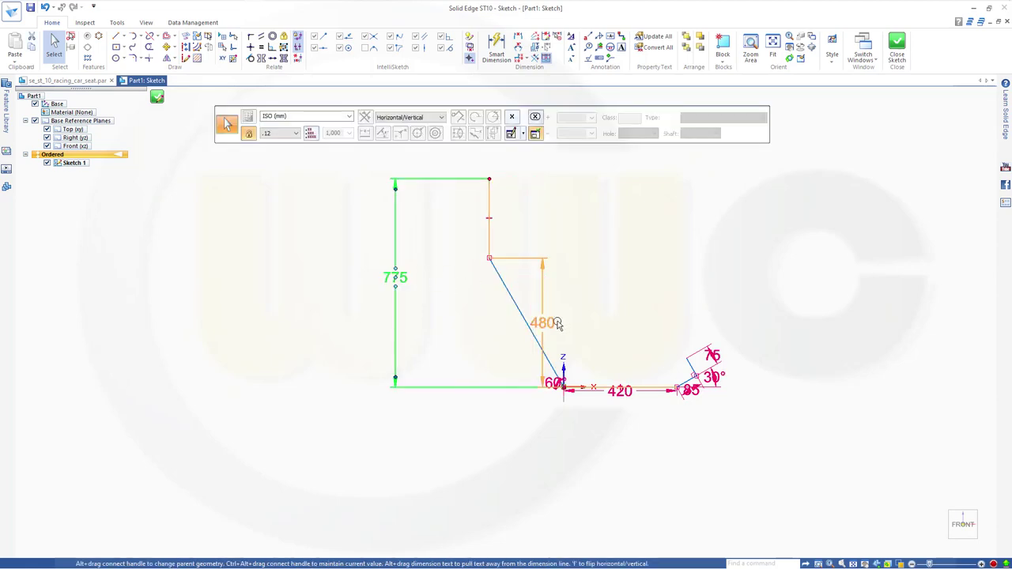
pyautogui.click(553, 324)
pyautogui.moveTo(542, 322); pyautogui.dragTo(449, 316)
pyautogui.click(635, 289)
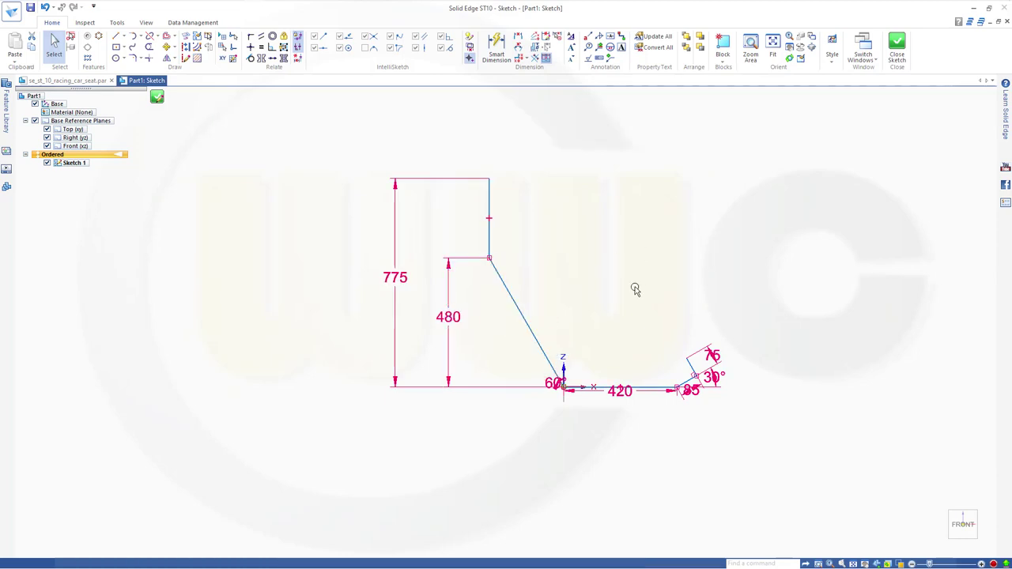
# - Move the base line's length dimension farther below the profile
pyautogui.scroll(-3, 617, 403)
pyautogui.scroll(5, 617, 407)
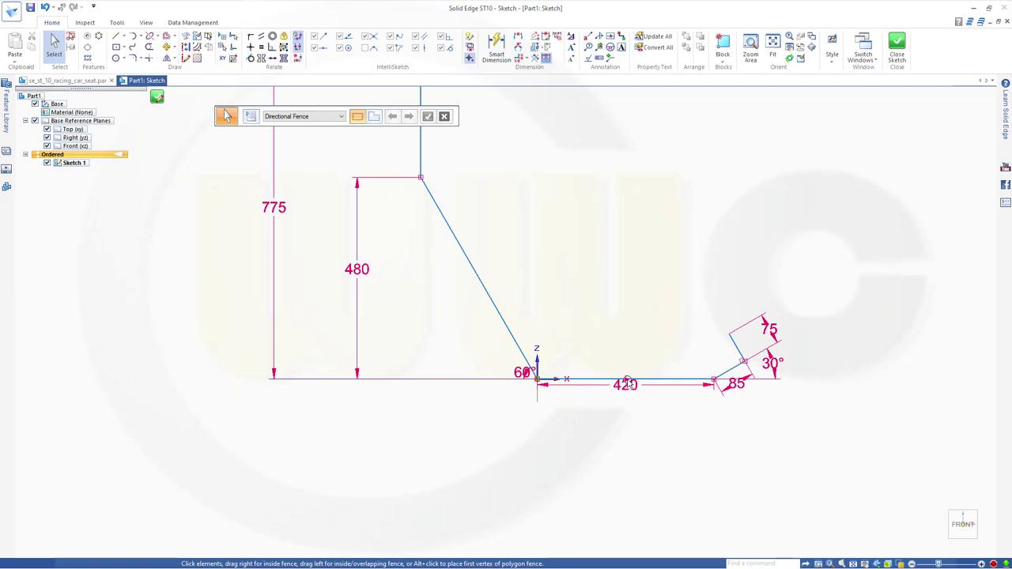
pyautogui.click(627, 385)
pyautogui.moveTo(627, 384); pyautogui.dragTo(638, 437)
pyautogui.press('Escape')
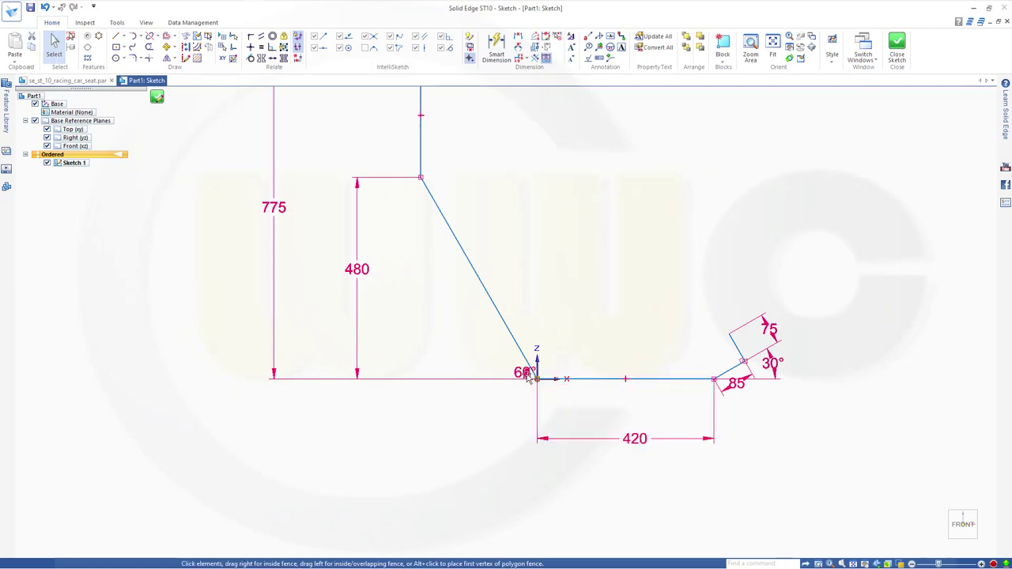
# - Move the 60° angle dimension outward from the origin so it sits clear of the corner
pyautogui.click(522, 372)
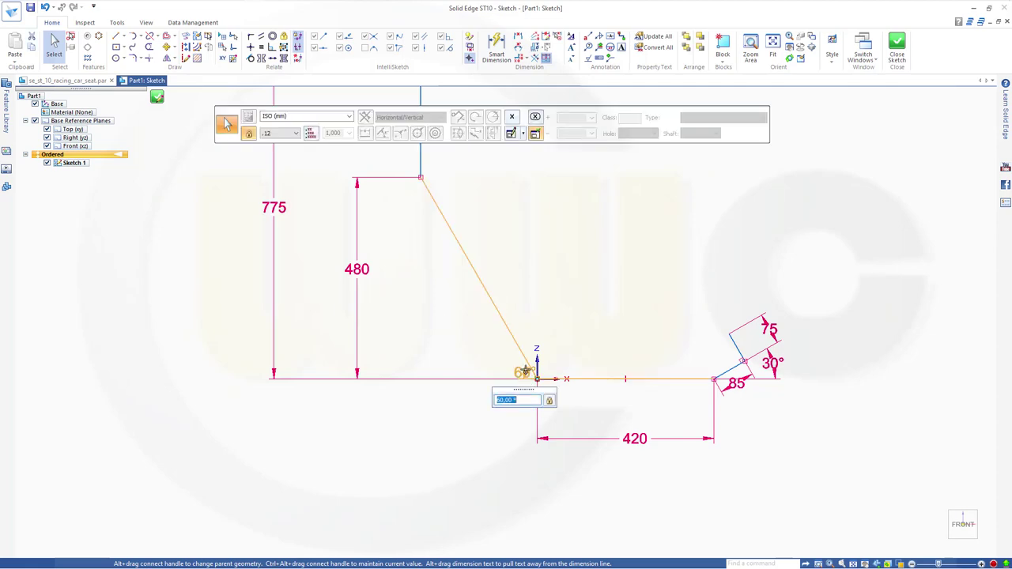
pyautogui.press('Escape')
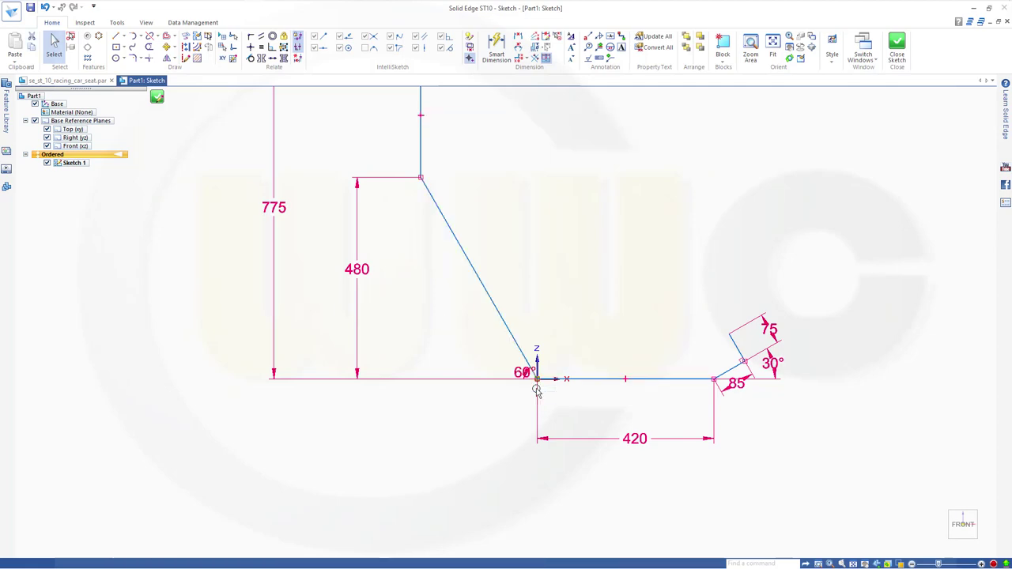
pyautogui.scroll(1, 537, 390)
pyautogui.scroll(3, 537, 390)
pyautogui.click(543, 375)
pyautogui.moveTo(510, 354); pyautogui.dragTo(262, 245)
pyautogui.press('Escape')
# - Draw a circle about 520 mm in diameter above the seat base and a second circle behind the backrest
pyautogui.scroll(-2, 671, 281)
pyautogui.scroll(-3, 672, 275)
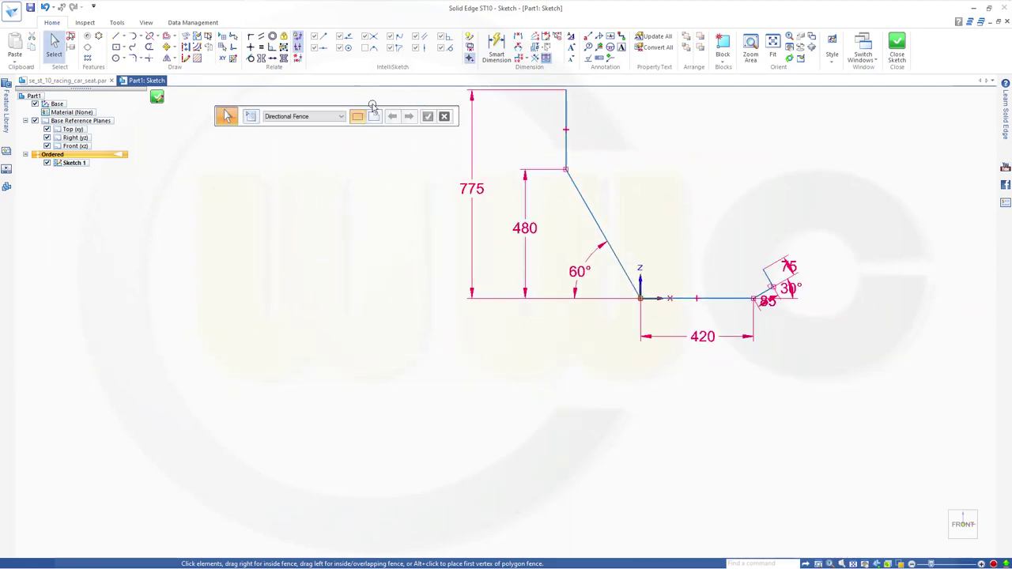
pyautogui.click(118, 59)
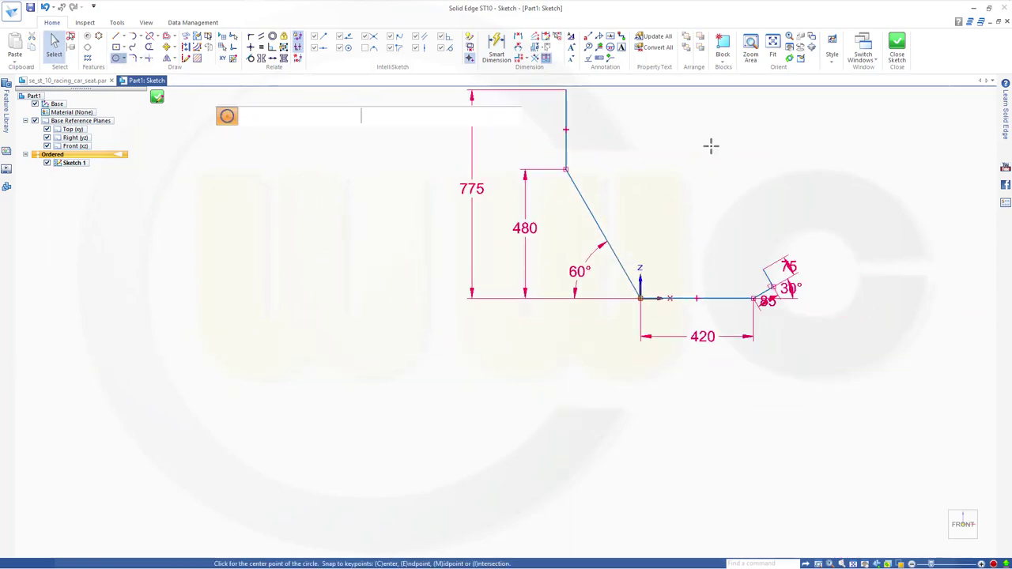
pyautogui.click(745, 178)
pyautogui.click(811, 200)
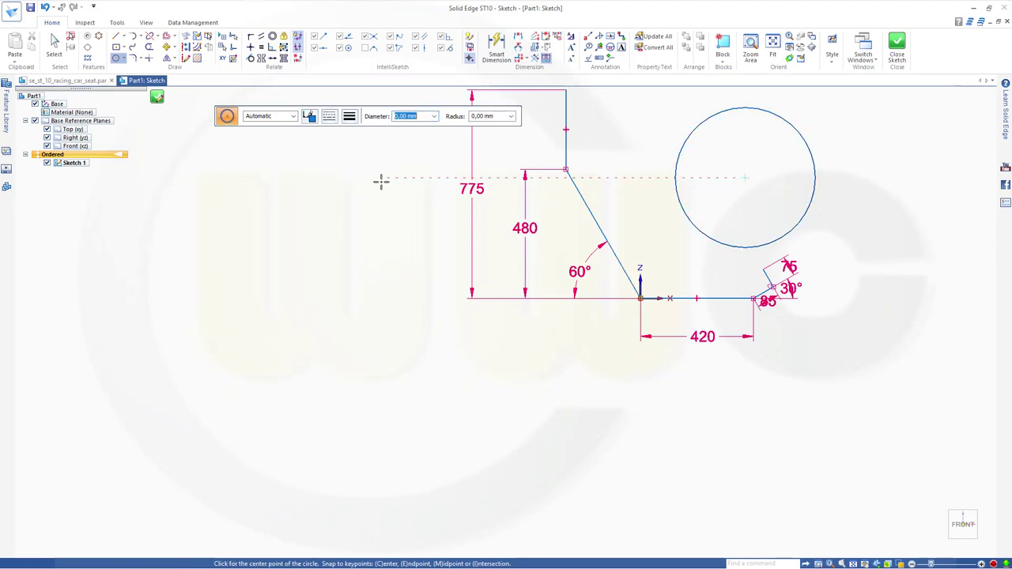
pyautogui.click(373, 246)
pyautogui.click(428, 300)
pyautogui.press('Escape')
# - Dimension the diameter of the circle above the seat base and set it to 640 mm
pyautogui.press('d')
pyautogui.click(815, 174)
pyautogui.click(859, 180)
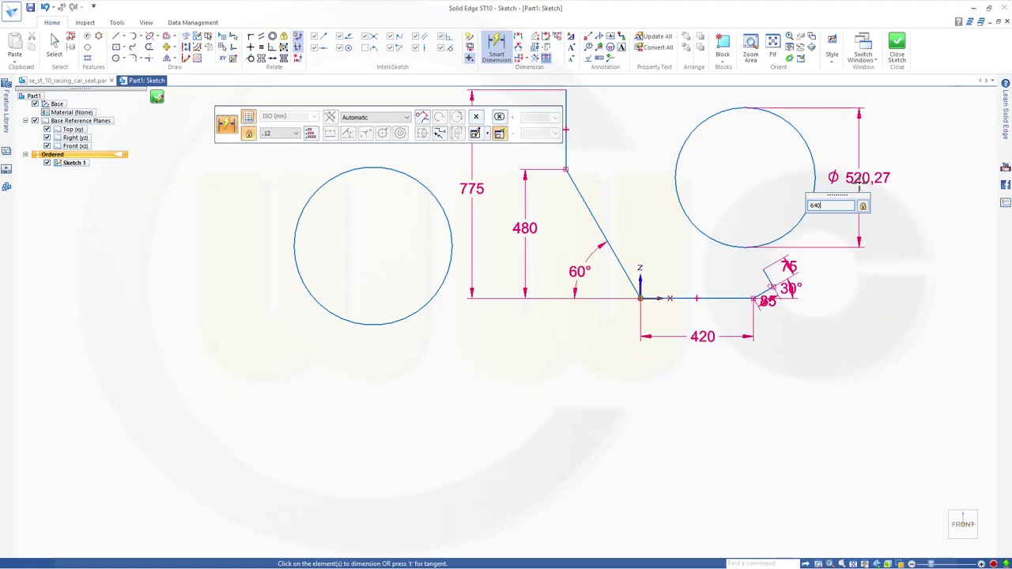
pyautogui.press('Return')
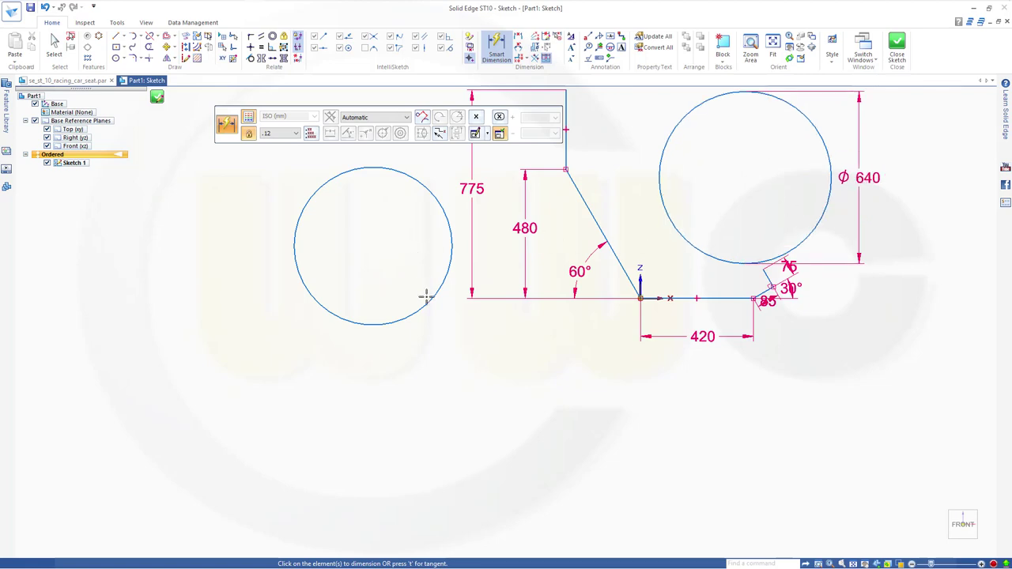
# - Dimension the diameter of the circle behind the backrest and set it to 540 mm
pyautogui.click(425, 305)
pyautogui.click(413, 335)
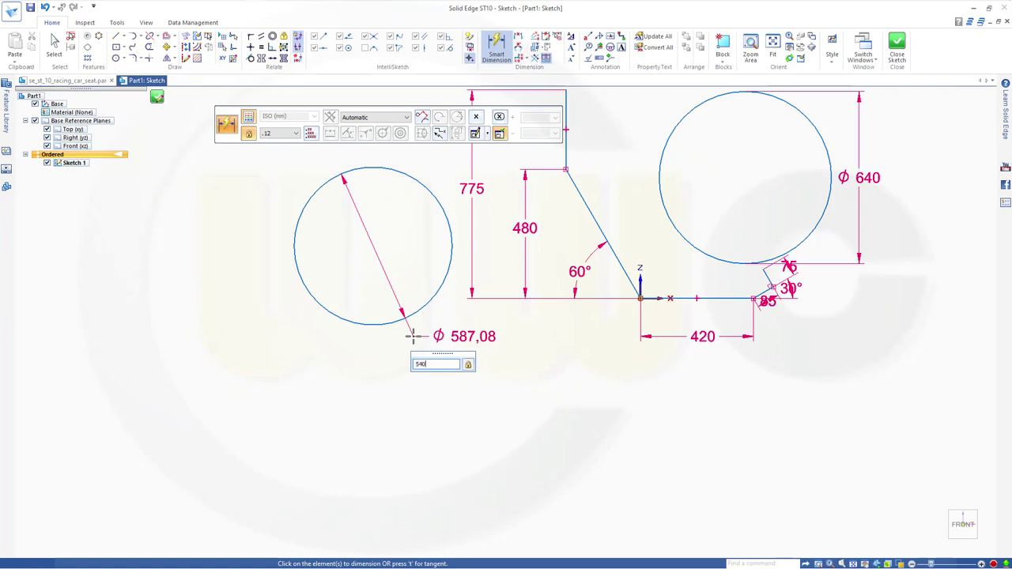
pyautogui.press('Return')
pyautogui.press('Escape')
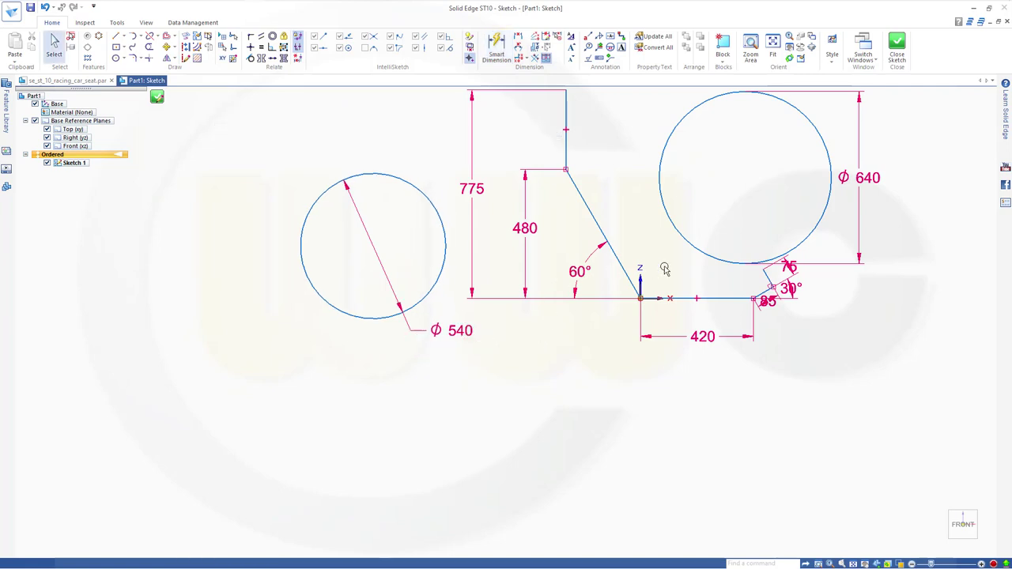
# - Move the 640 mm circle by its centre down below the seat base so its upper arc bulges over the base line
pyautogui.scroll(-1, 733, 377)
pyautogui.scroll(2, 802, 368)
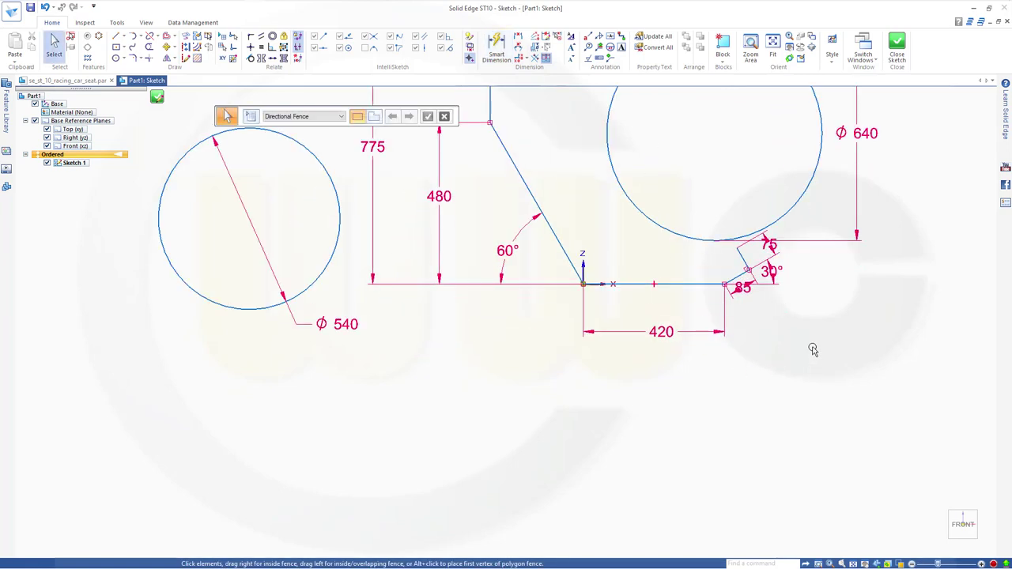
pyautogui.keyDown('shift'); pyautogui.moveTo(781, 314); pyautogui.dragTo(794, 423, button='middle'); pyautogui.keyUp('shift')
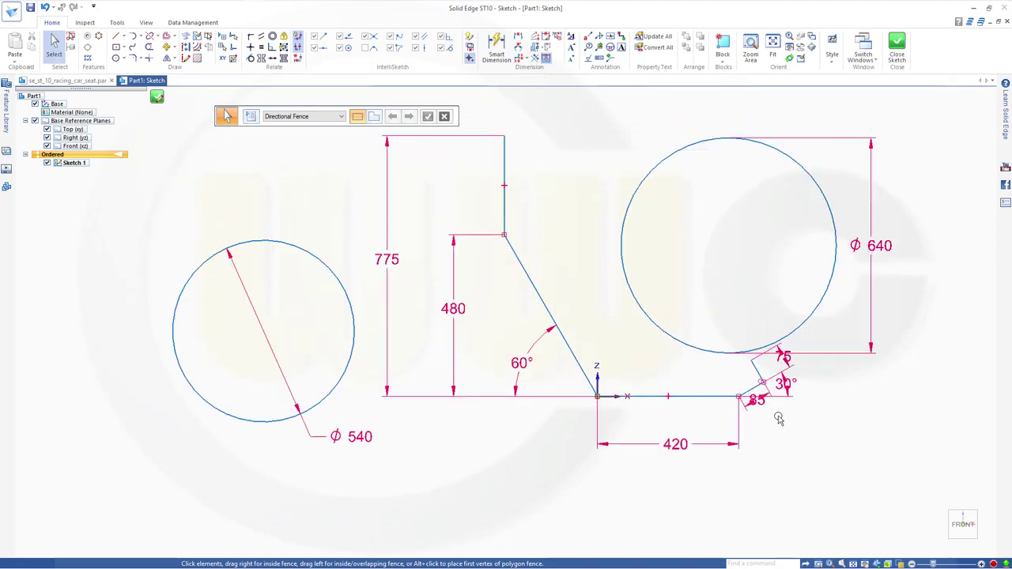
pyautogui.scroll(1, 779, 419)
pyautogui.click(667, 331)
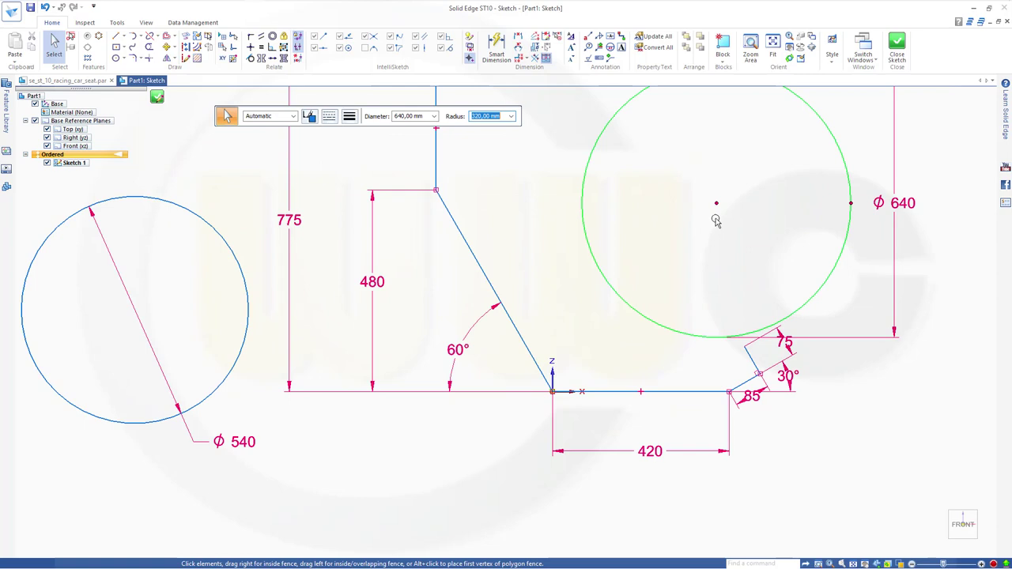
pyautogui.moveTo(718, 202); pyautogui.dragTo(617, 413)
pyautogui.click(644, 319)
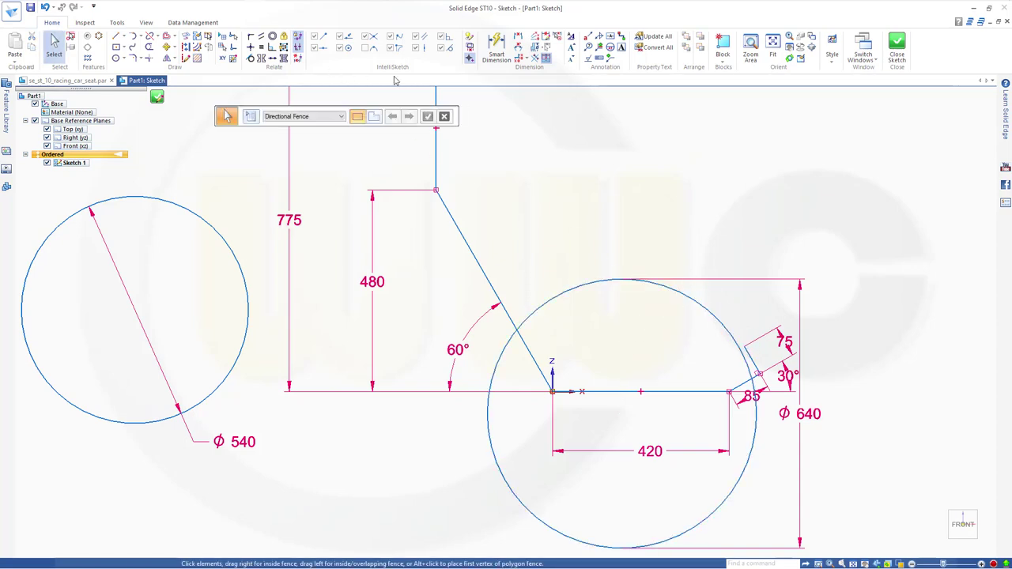
# - Connect the free upper endpoint of the 75 mm front line to the 640 mm circle
pyautogui.click(251, 36)
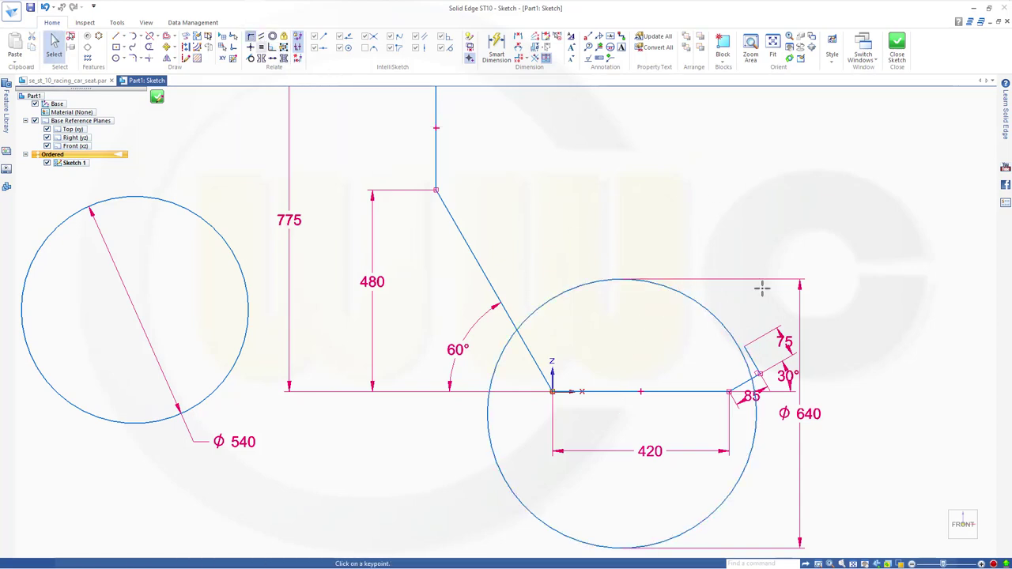
pyautogui.click(744, 346)
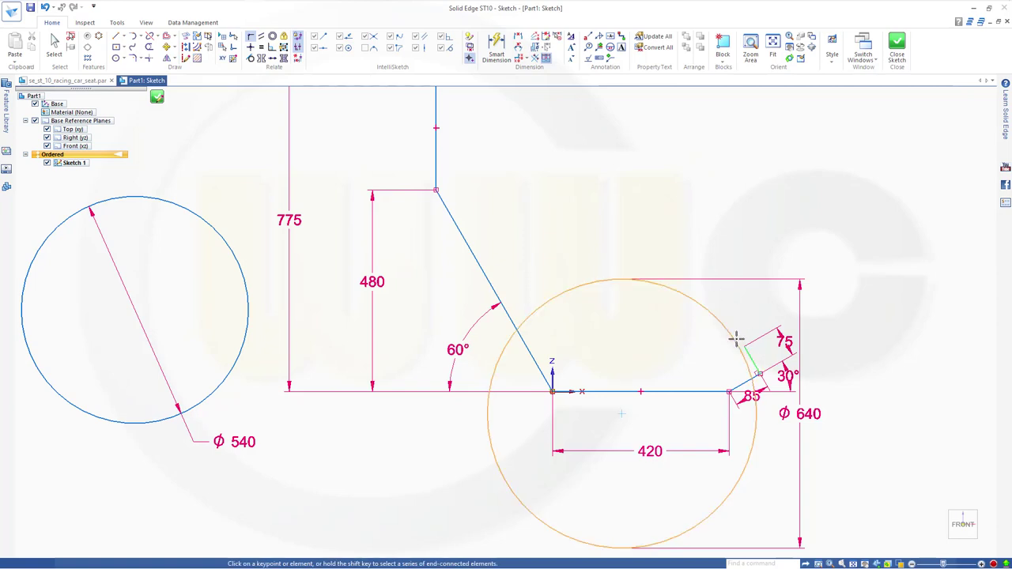
pyautogui.click(736, 339)
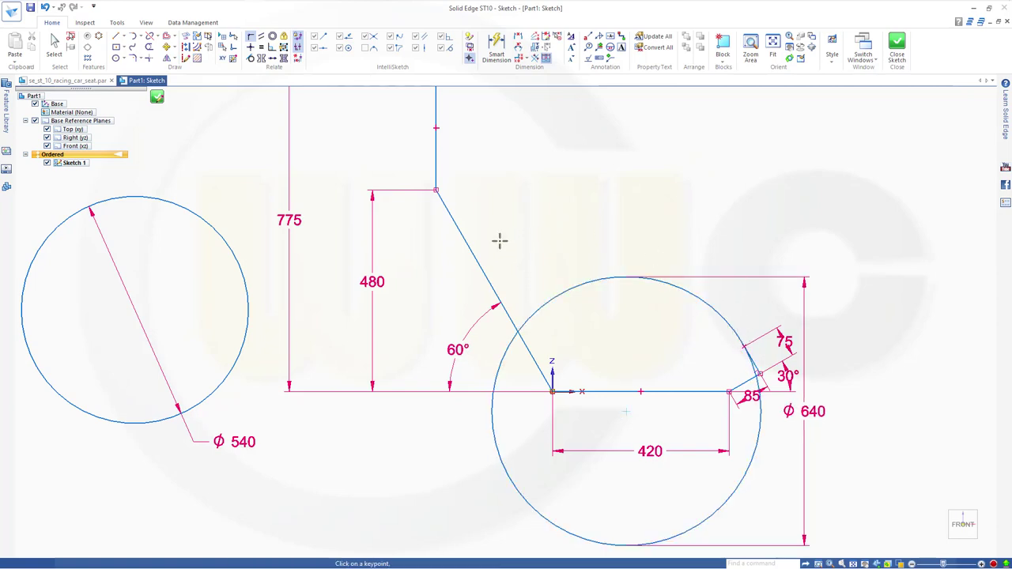
# - Dimension the horizontal distance from the origin to the 640 mm circle's centre and set it to 290 mm
pyautogui.click(496, 49)
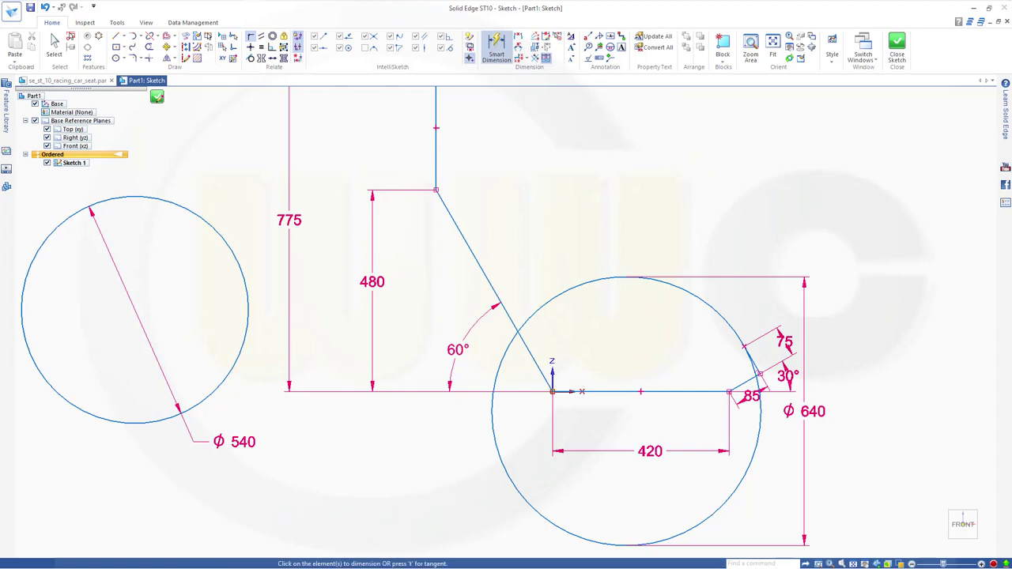
pyautogui.click(703, 306)
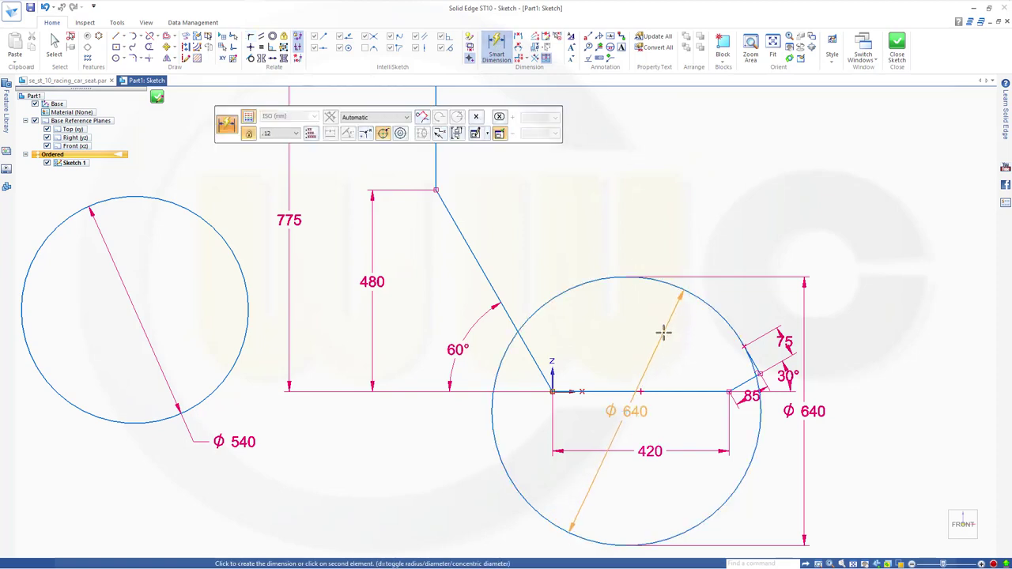
pyautogui.click(552, 390)
pyautogui.click(599, 497)
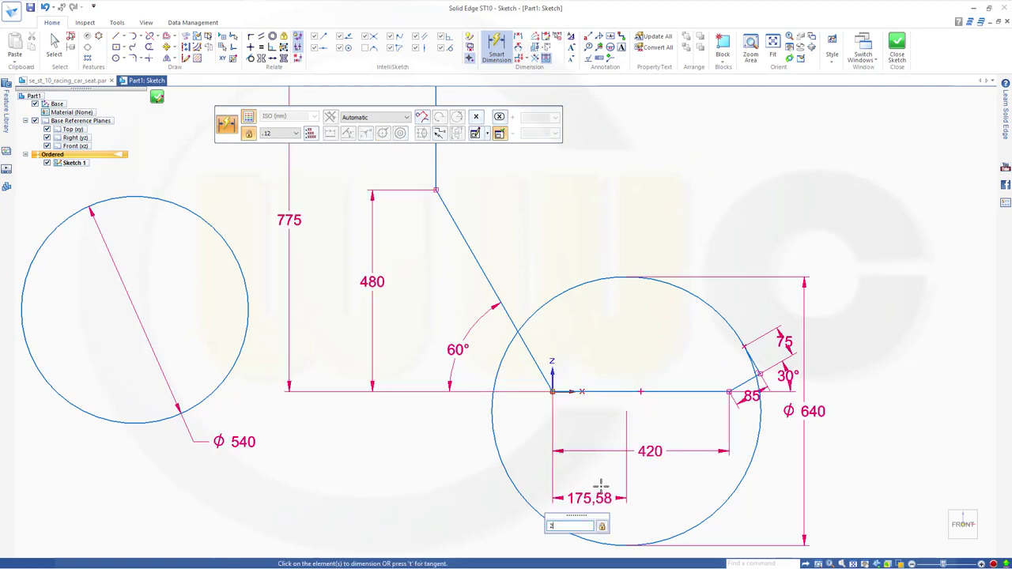
pyautogui.press('Return')
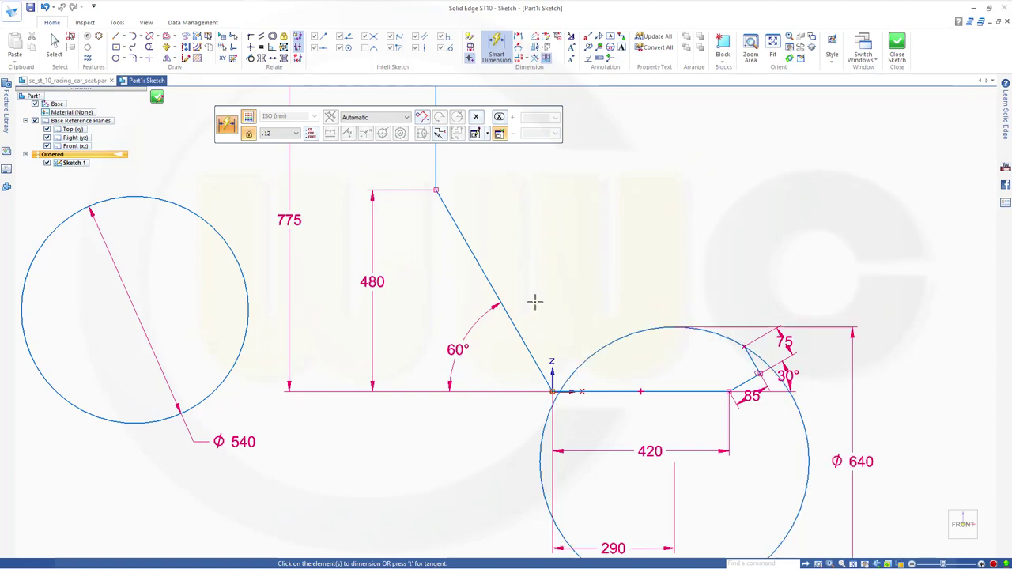
pyautogui.press('Escape')
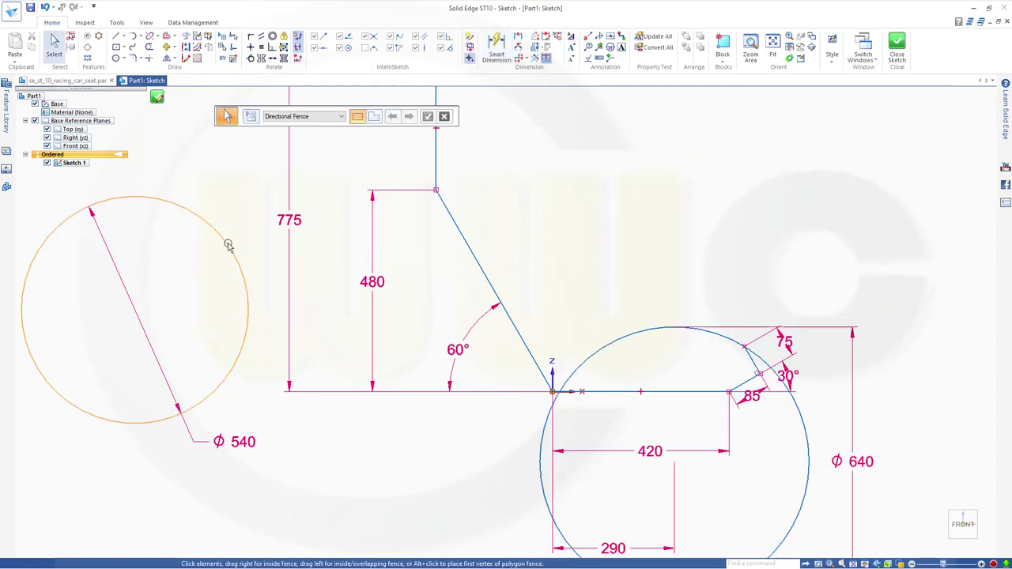
# - Move the 540 mm circle by its centre toward the profile so it overlaps the slanted backrest line
pyautogui.click(129, 306)
pyautogui.moveTo(136, 309); pyautogui.dragTo(431, 318)
pyautogui.click(549, 226)
# - Dimension the horizontal distance from the origin to the 540 mm circle's centre and set it to 255 mm
pyautogui.click(500, 51)
pyautogui.click(524, 253)
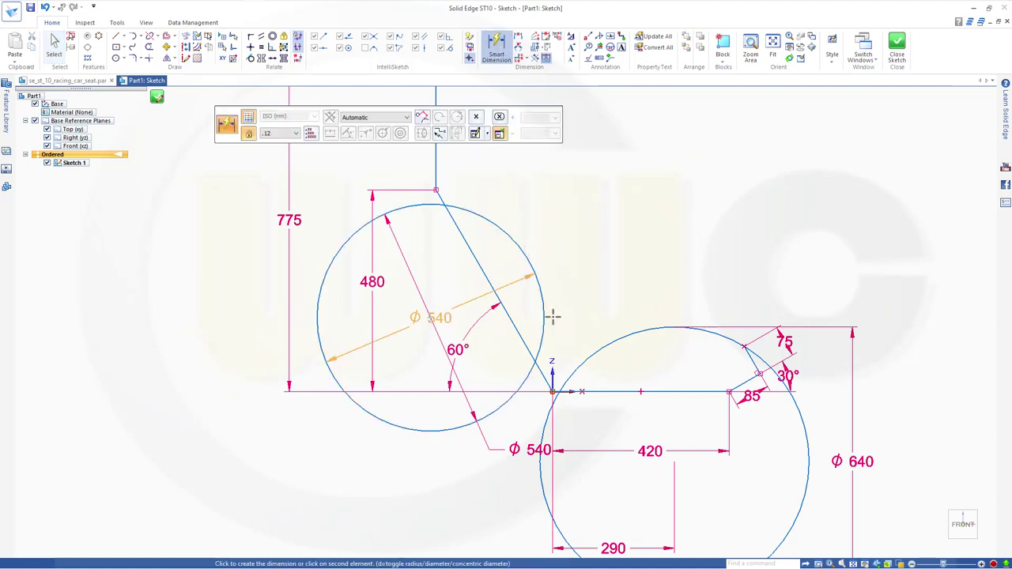
pyautogui.click(552, 391)
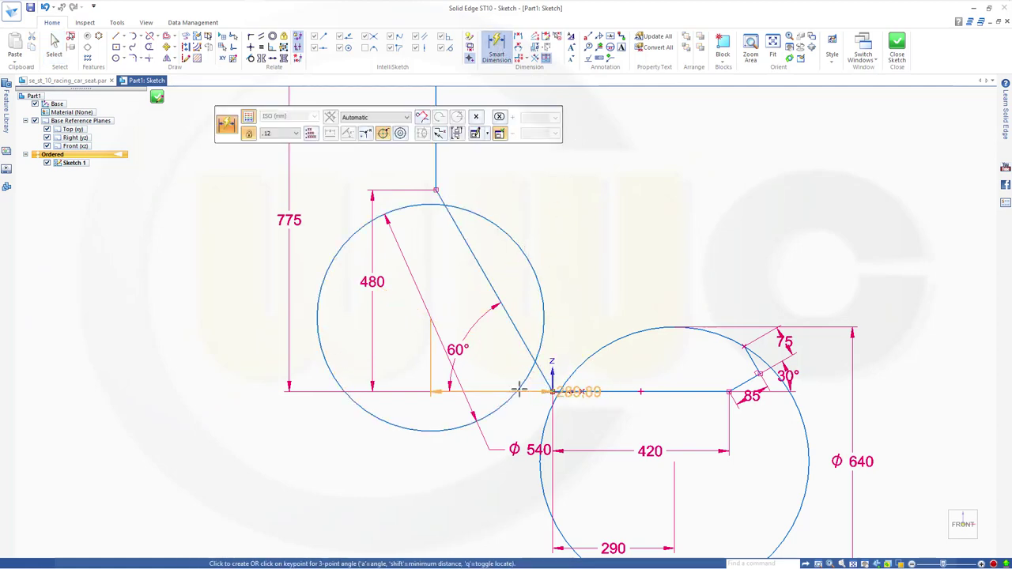
pyautogui.click(440, 490)
pyautogui.write('255')
pyautogui.press('Return')
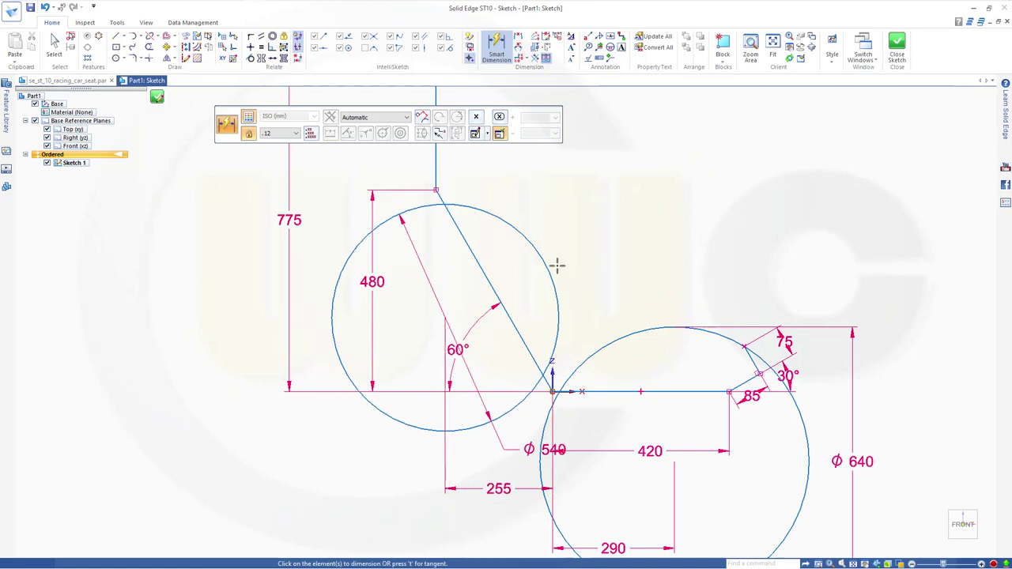
# - Dimension the vertical distance from the origin to the 540 mm circle's centre and set it to 190 mm
pyautogui.click(504, 222)
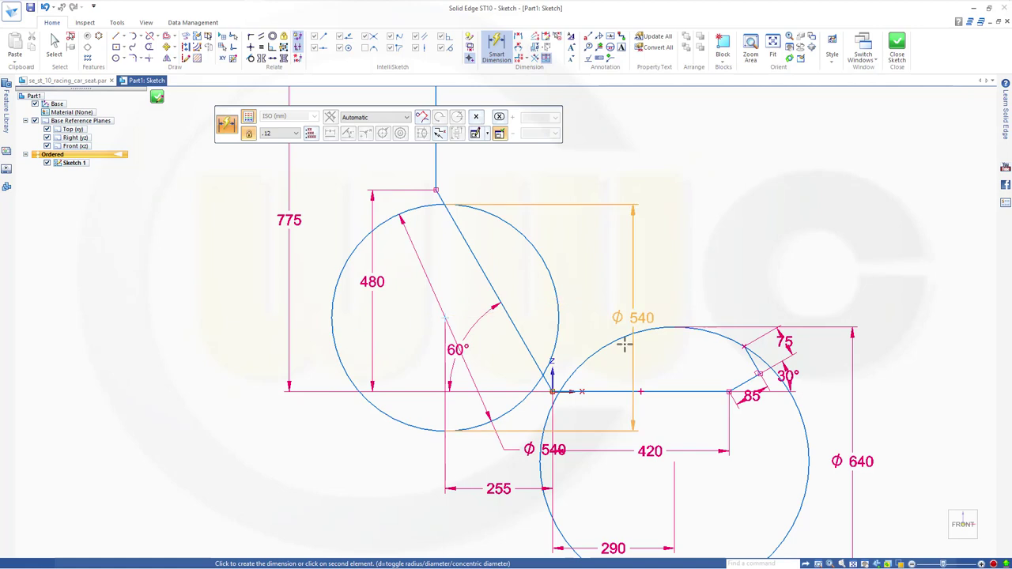
pyautogui.click(552, 391)
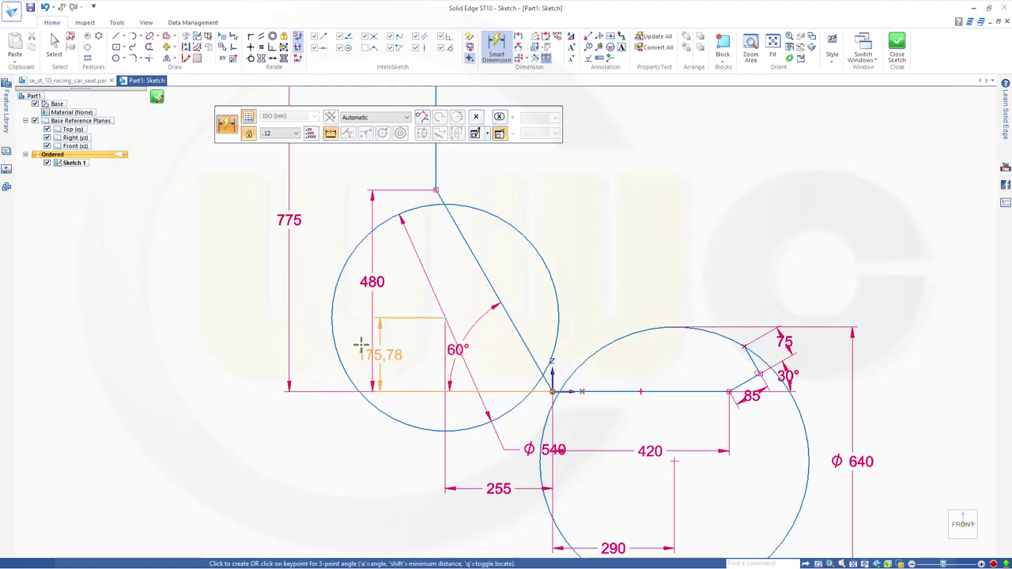
pyautogui.click(398, 340)
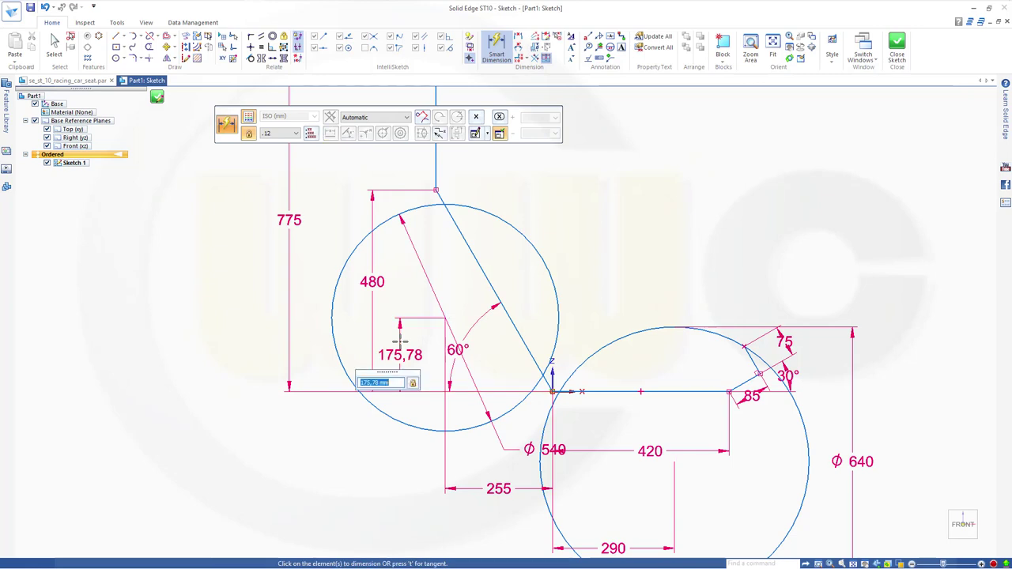
pyautogui.write('190')
pyautogui.press('Return')
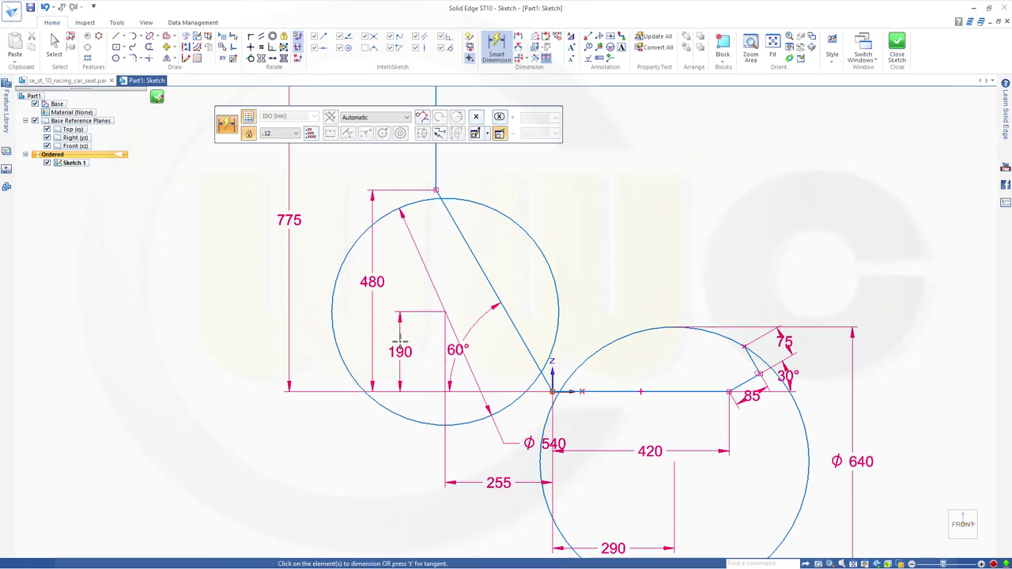
pyautogui.press('Escape')
# - Draw a short horizontal line forward from the upper end of the vertical backrest line
pyautogui.scroll(-1, 680, 244)
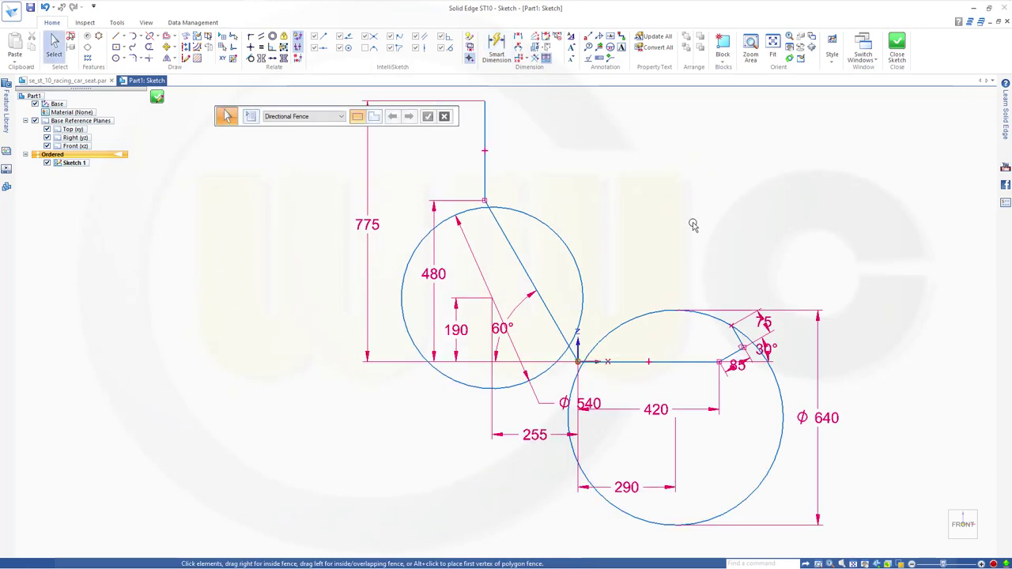
pyautogui.keyDown('shift'); pyautogui.moveTo(630, 169); pyautogui.dragTo(628, 220, button='middle'); pyautogui.keyUp('shift')
pyautogui.click(117, 37)
pyautogui.click(478, 153)
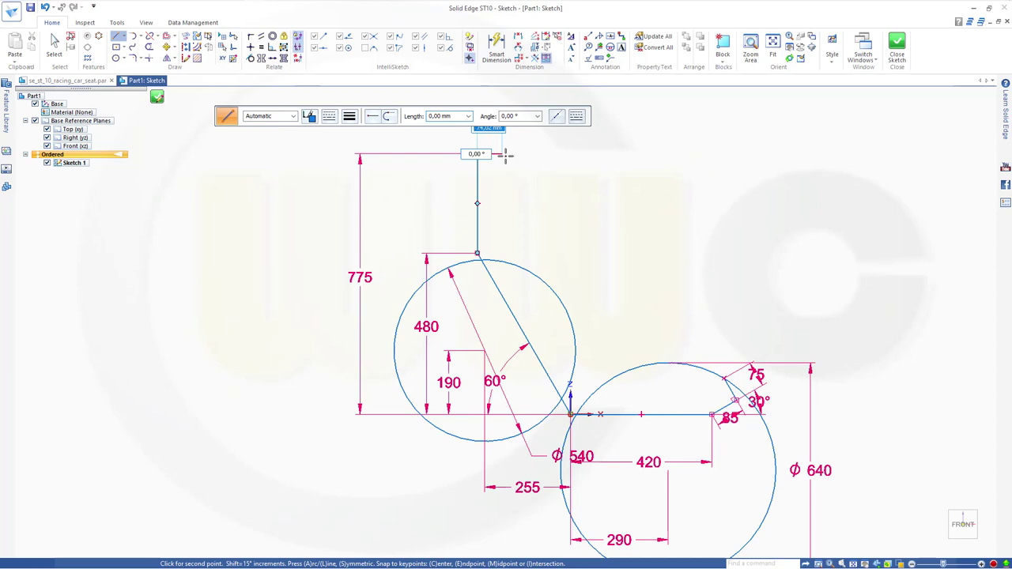
pyautogui.click(505, 154)
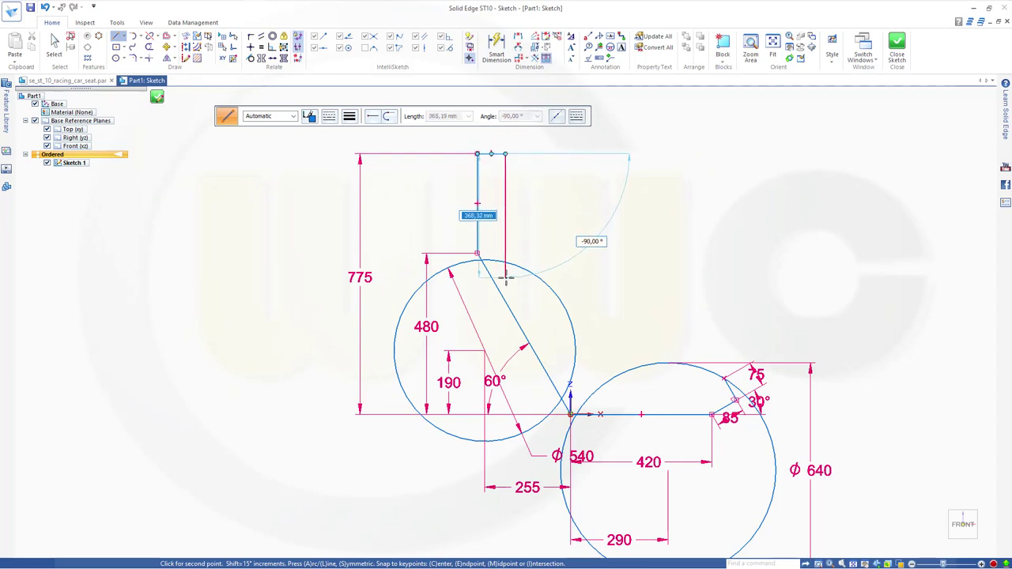
pyautogui.press('Escape')
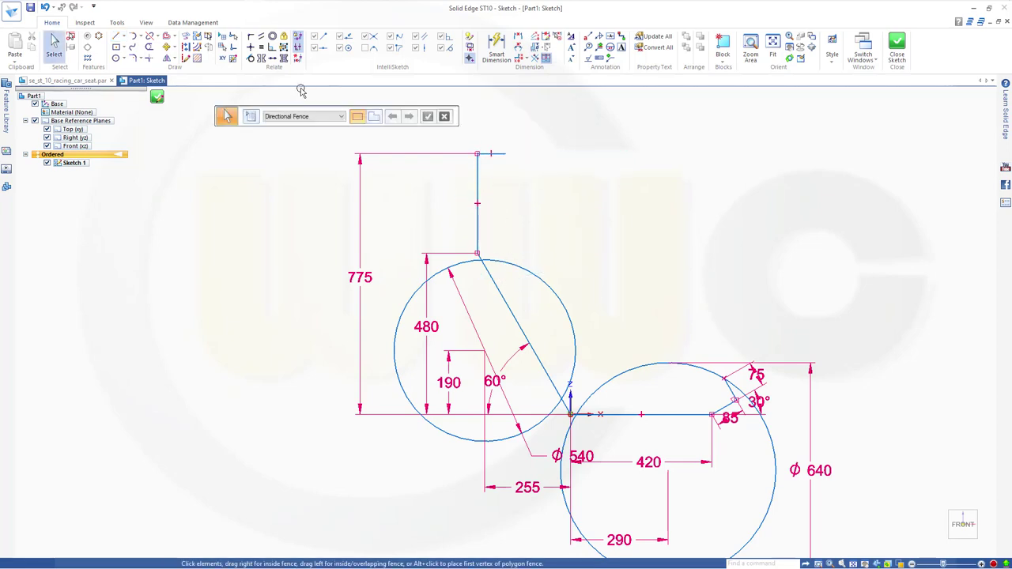
# - Draw a vertical line about 393 mm long down from the short top line's free end into the 540 mm circle
pyautogui.click(122, 36)
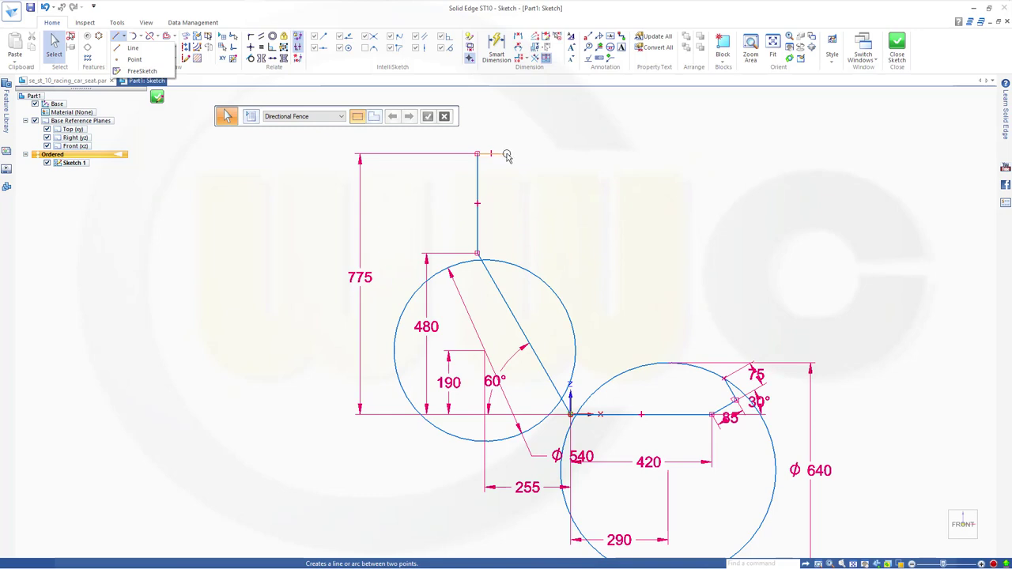
pyautogui.click(133, 48)
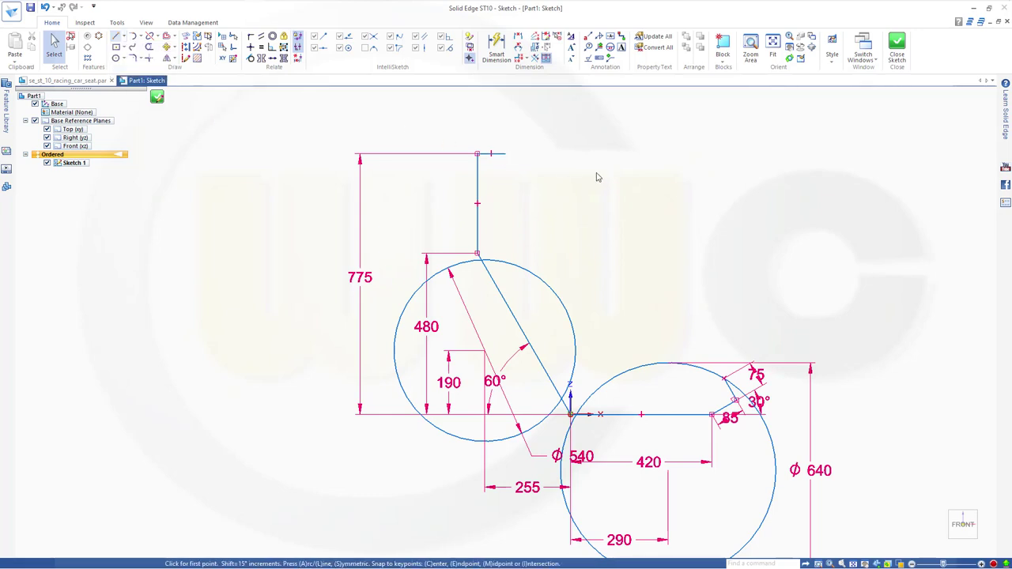
pyautogui.click(504, 153)
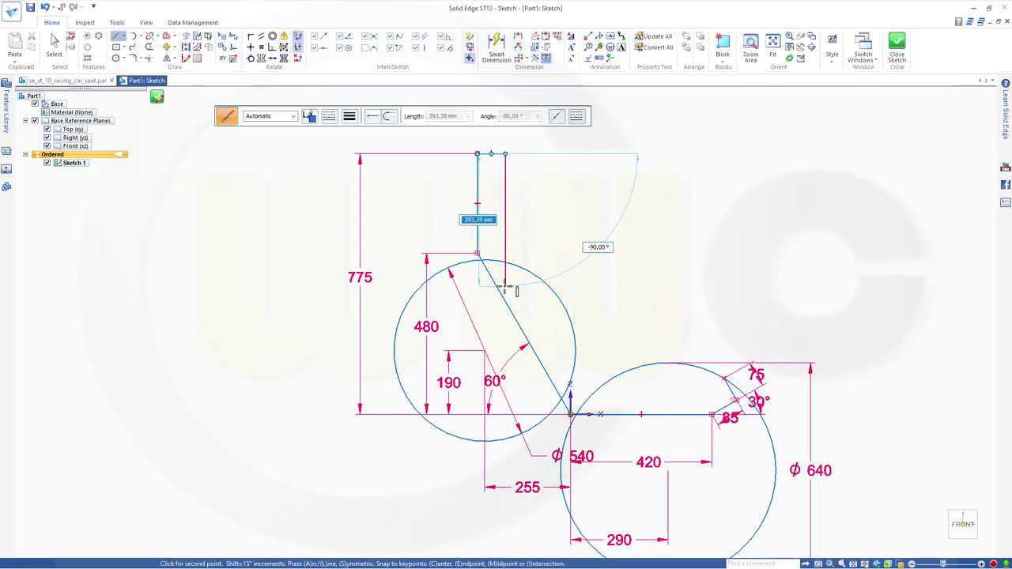
pyautogui.click(505, 287)
pyautogui.press('Escape')
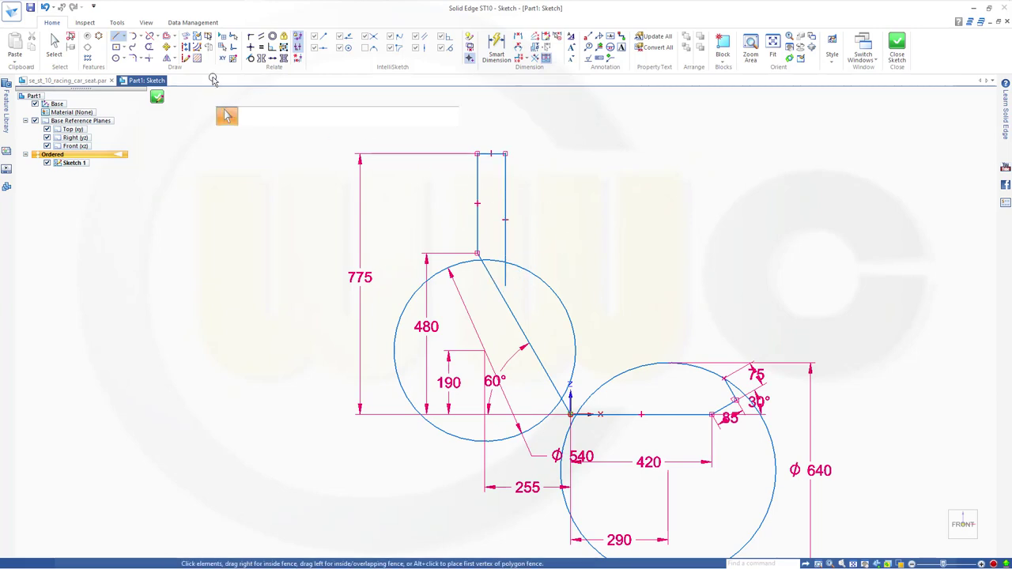
# - Trim the front vertical line's overhang and cut both circles down to the arcs forming the front of the backrest and the top of the seat
pyautogui.click(150, 47)
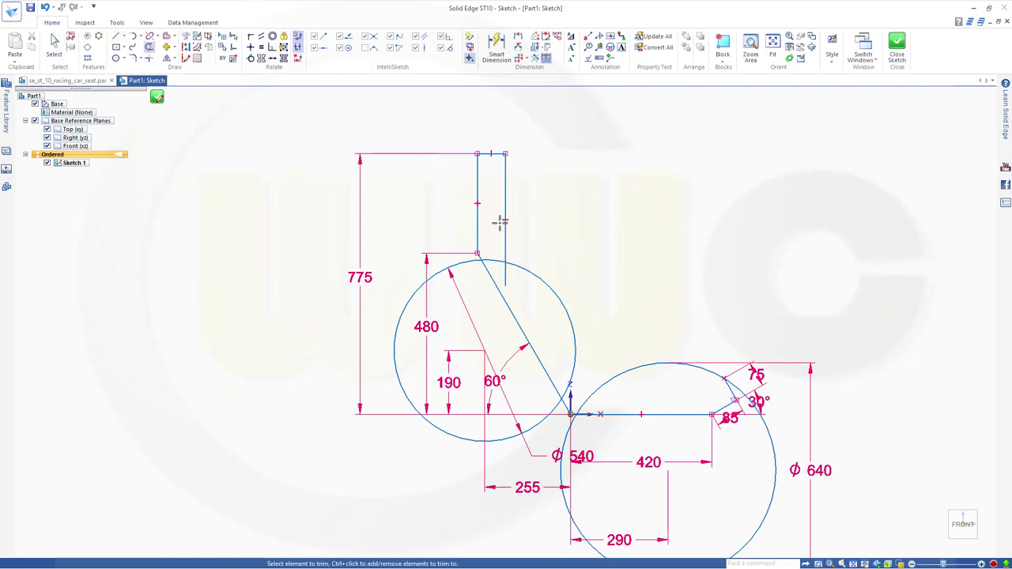
pyautogui.click(484, 258)
pyautogui.click(508, 279)
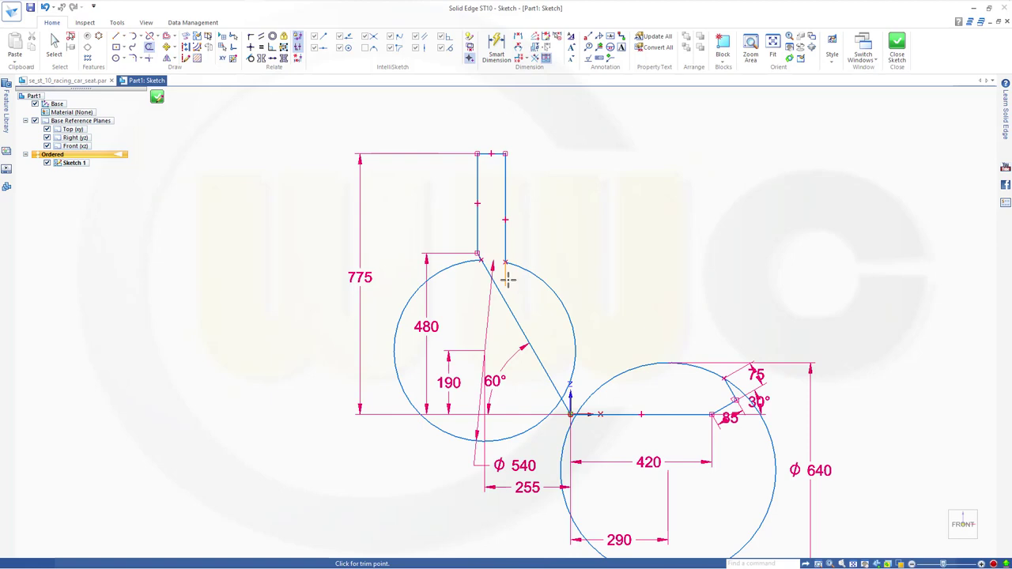
pyautogui.click(447, 268)
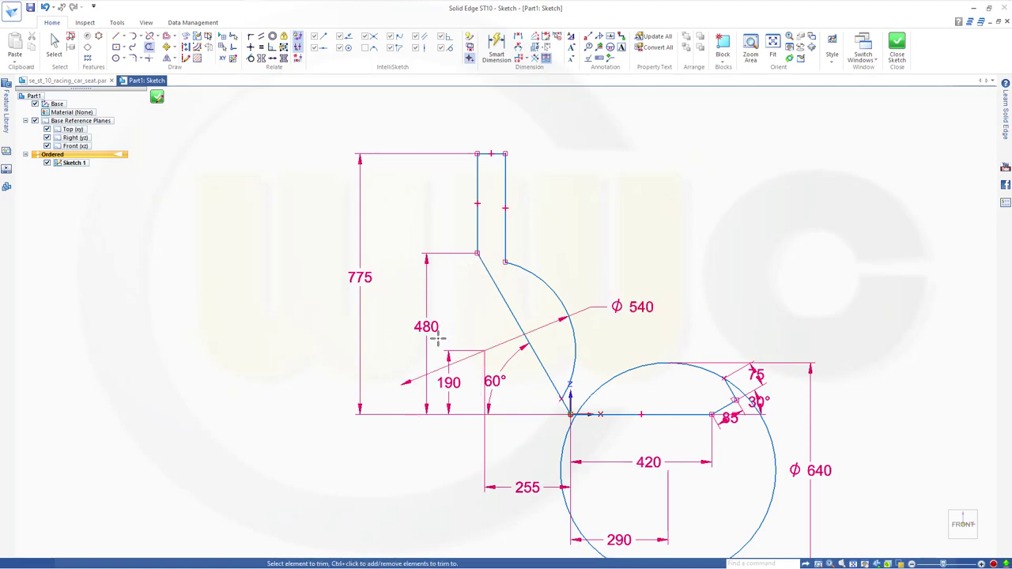
pyautogui.click(562, 448)
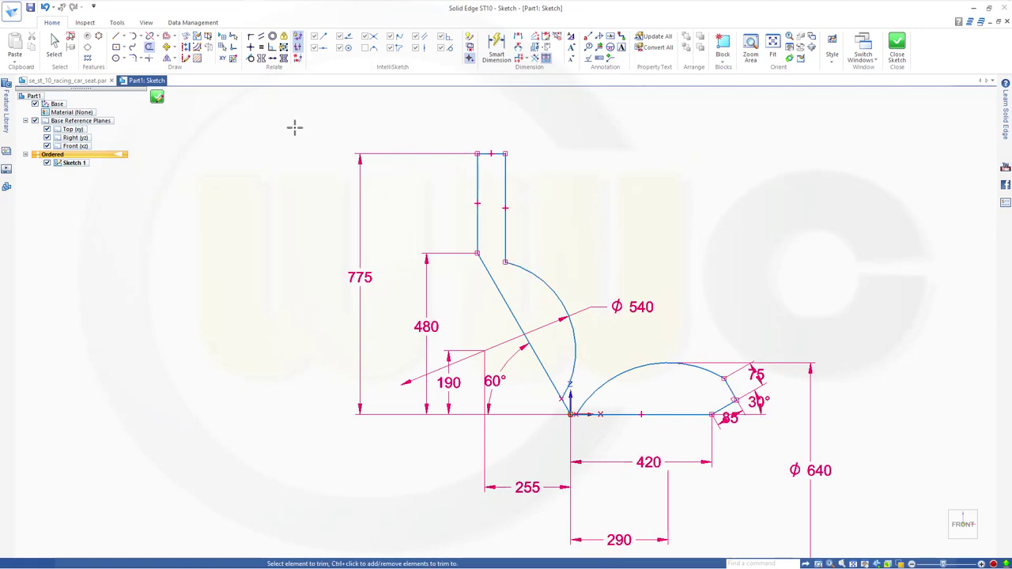
# - Fillet the backrest arc to the seat arc with a 70 mm radius and to the front vertical line with a 100 mm radius
pyautogui.click(133, 58)
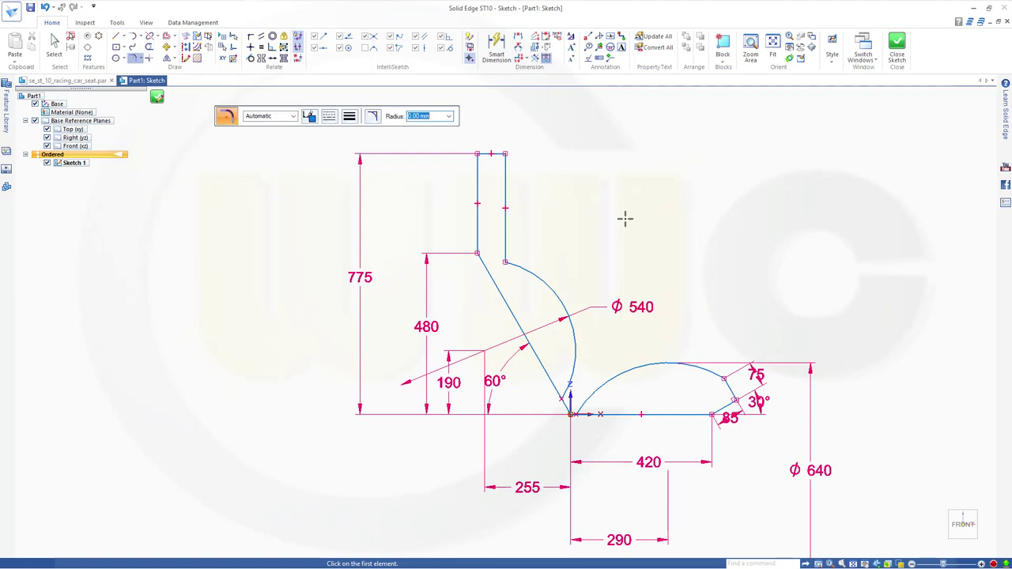
pyautogui.write('70')
pyautogui.click(574, 358)
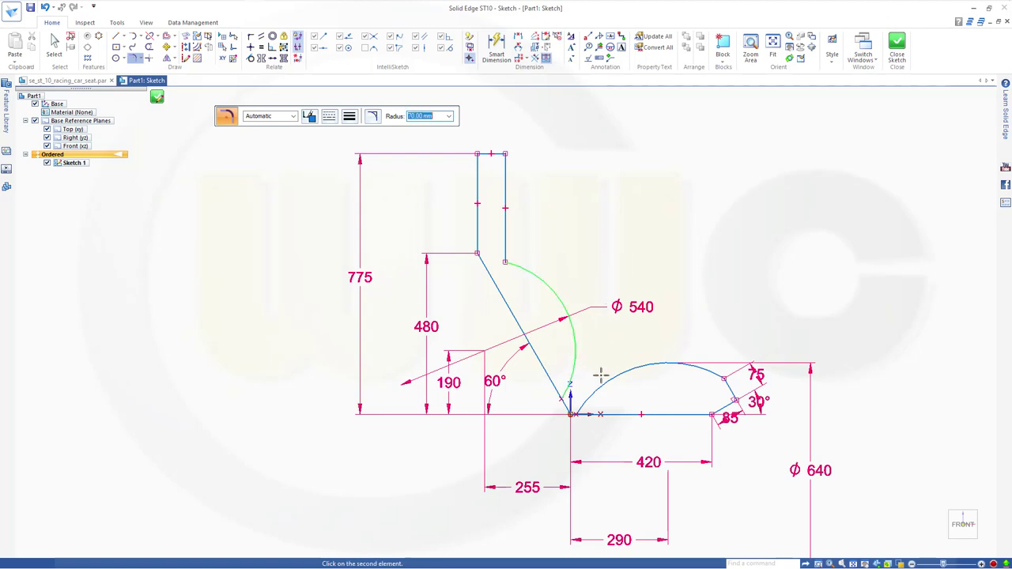
pyautogui.click(609, 380)
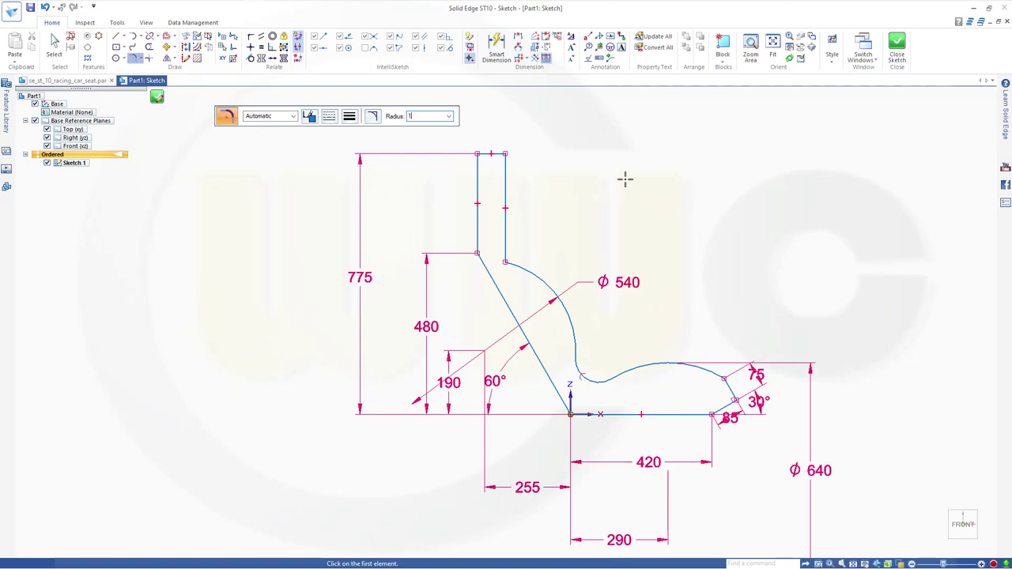
pyautogui.click(505, 239)
pyautogui.click(520, 267)
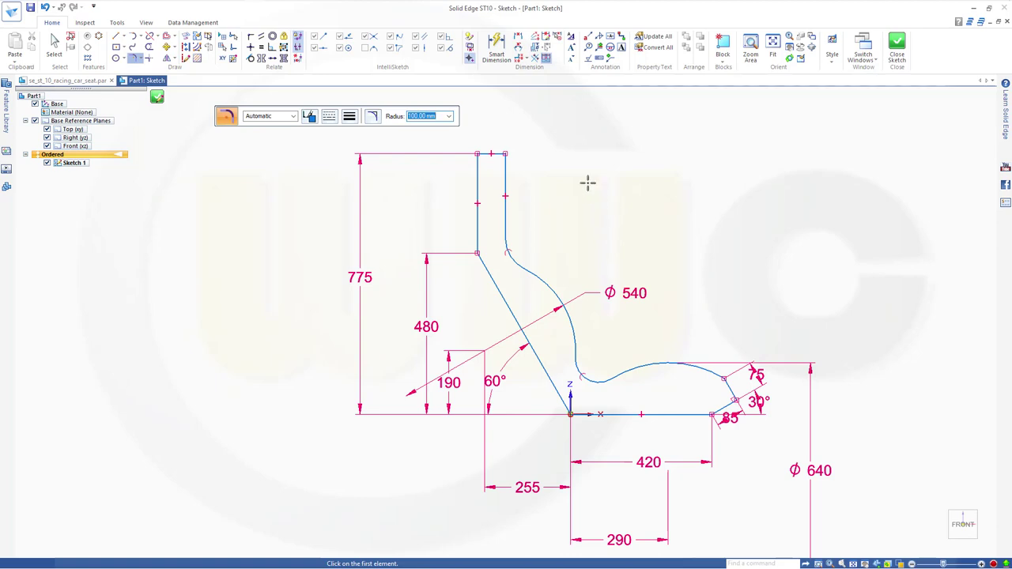
# - Dimension the distance between the two vertical lines at the top of the backrest and set it to 30 mm
pyautogui.click(497, 46)
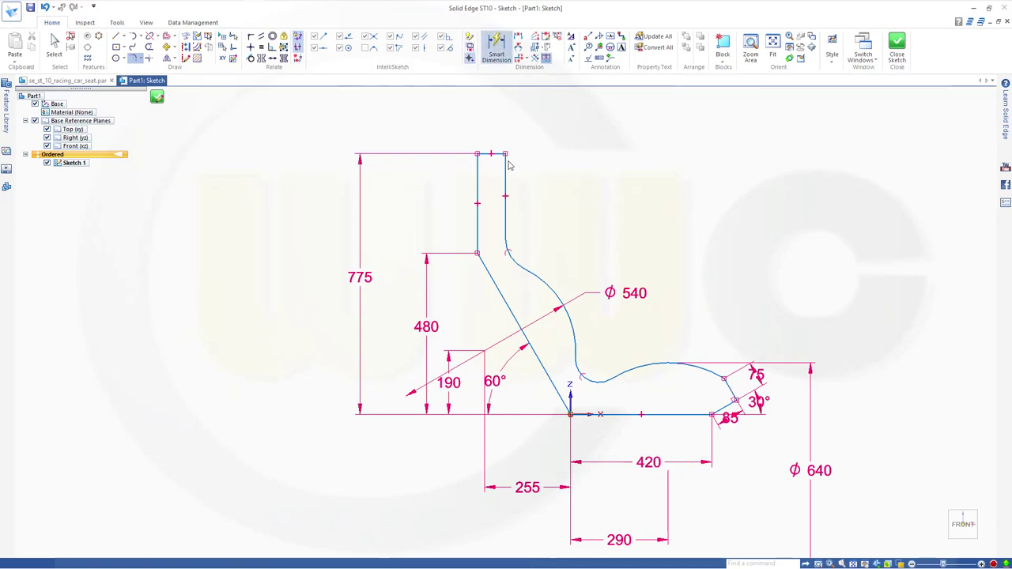
pyautogui.click(476, 171)
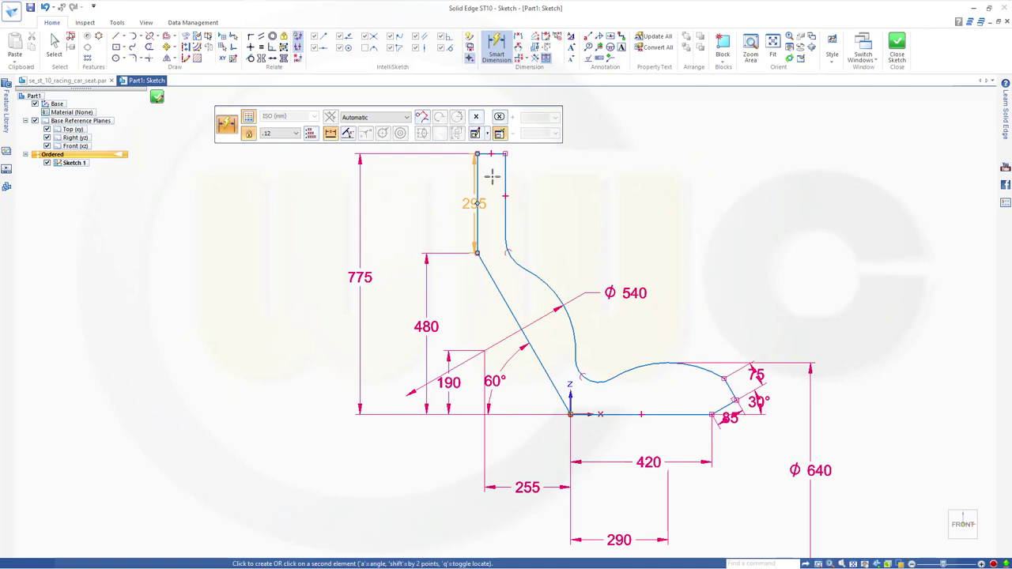
pyautogui.click(506, 186)
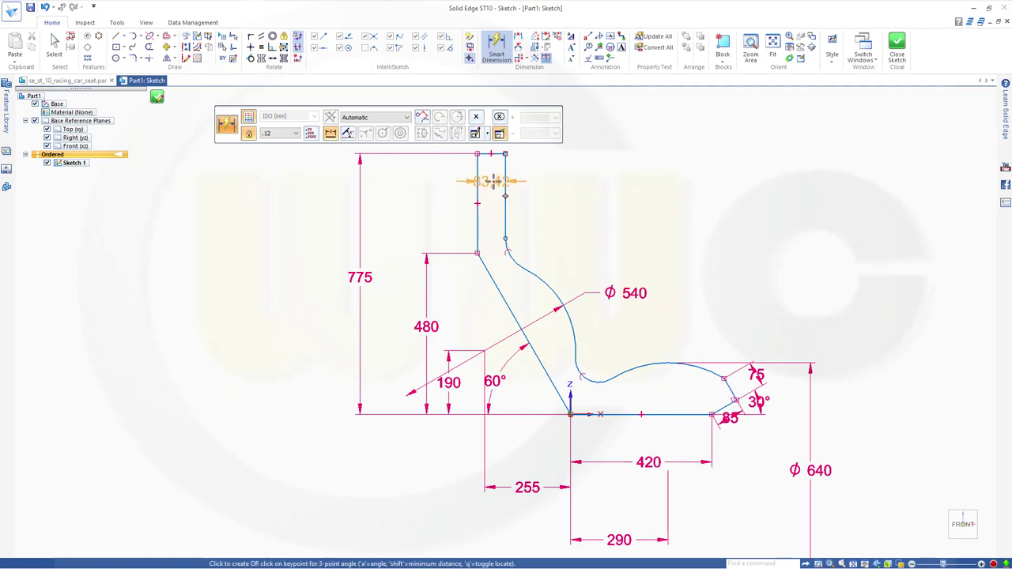
pyautogui.click(488, 170)
pyautogui.write('30')
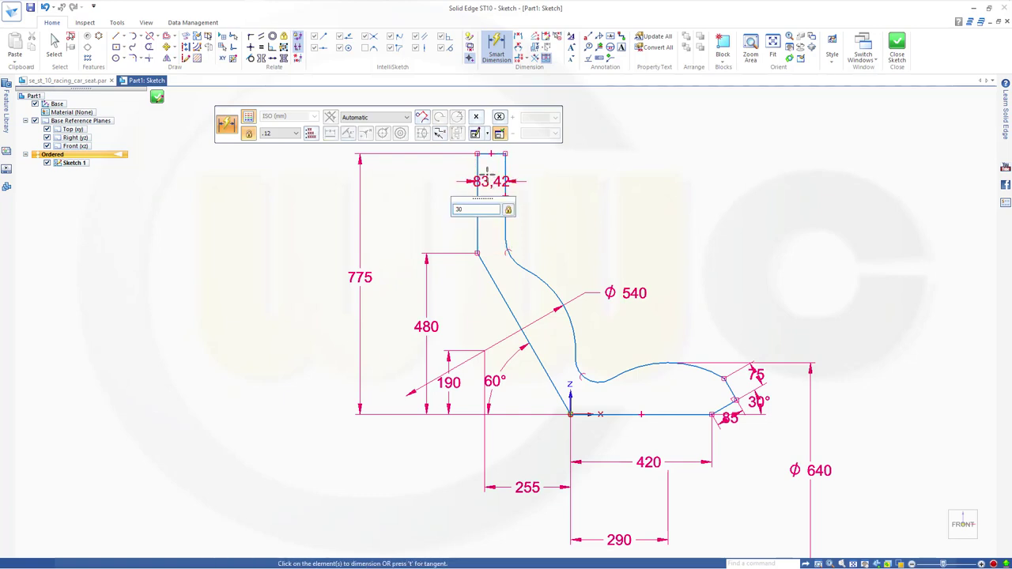
pyautogui.press('Return')
pyautogui.press('Escape')
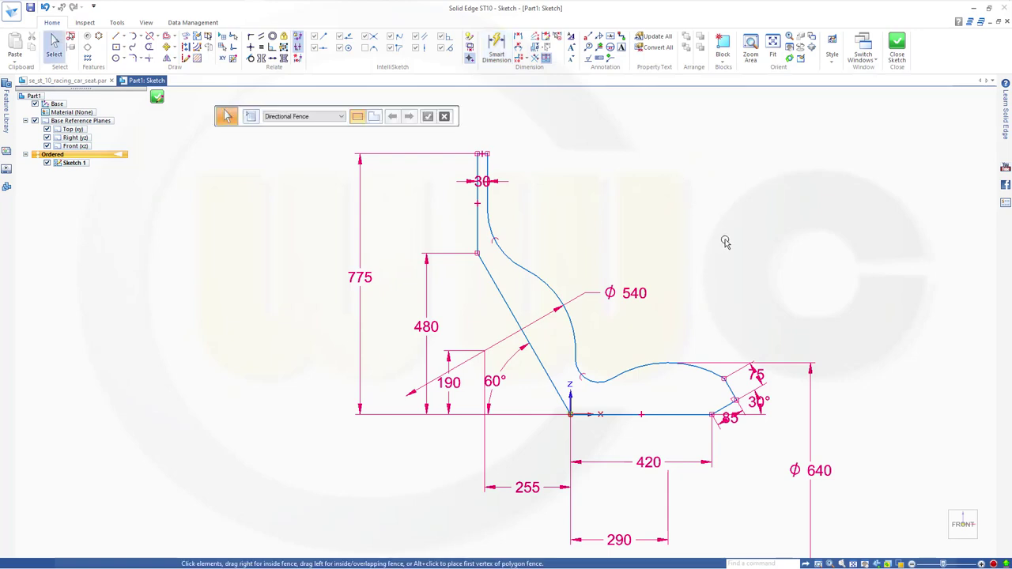
# - Close and finish the side profile sketch on the front plane
pyautogui.click(897, 49)
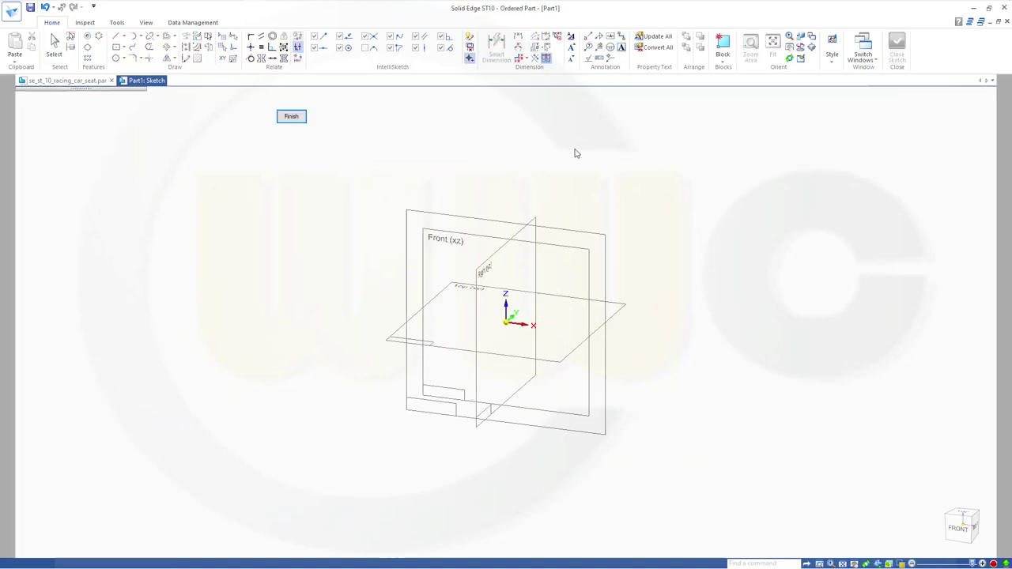
pyautogui.click(292, 117)
pyautogui.click(290, 124)
# - Create a reference plane parallel to the right plane through the kink where the rear vertical line meets the slanted backrest line
pyautogui.scroll(-2, 543, 180)
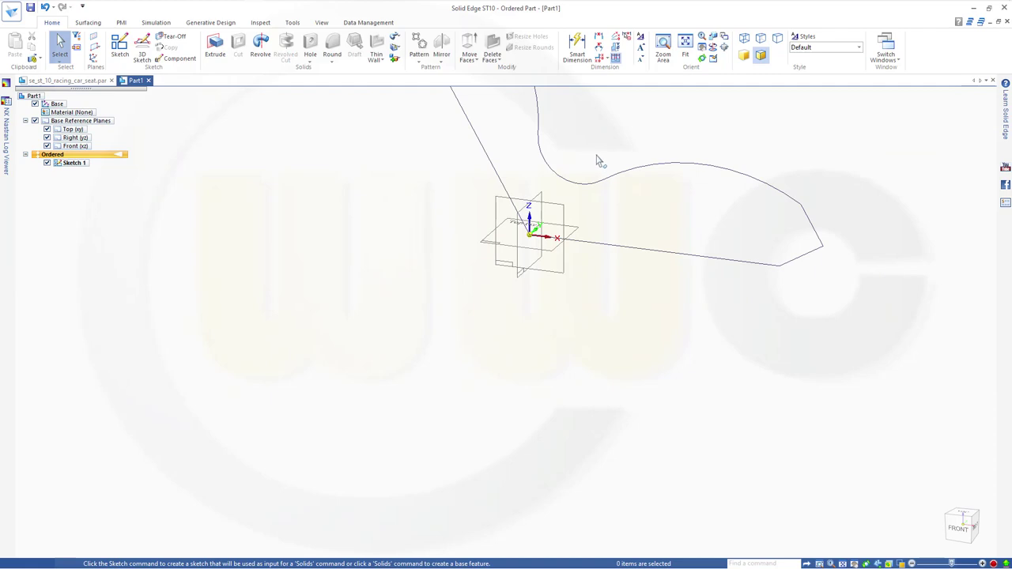
pyautogui.moveTo(587, 154)
pyautogui.mouseDown(button='middle')
pyautogui.moveTo(572, 372)
pyautogui.moveTo(575, 355)
pyautogui.mouseUp(button='middle')
pyautogui.scroll(-1, 575, 356)
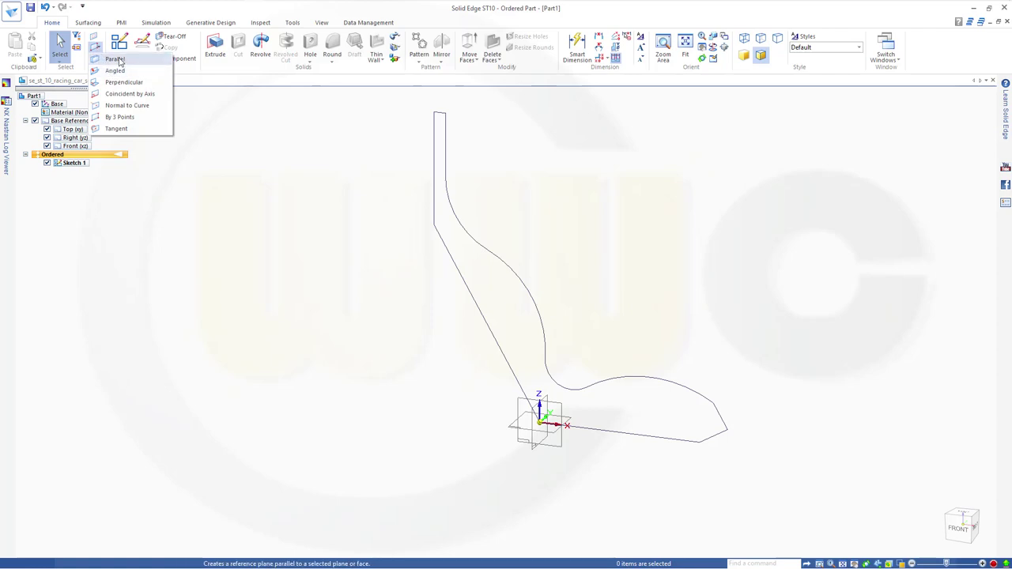
pyautogui.click(114, 58)
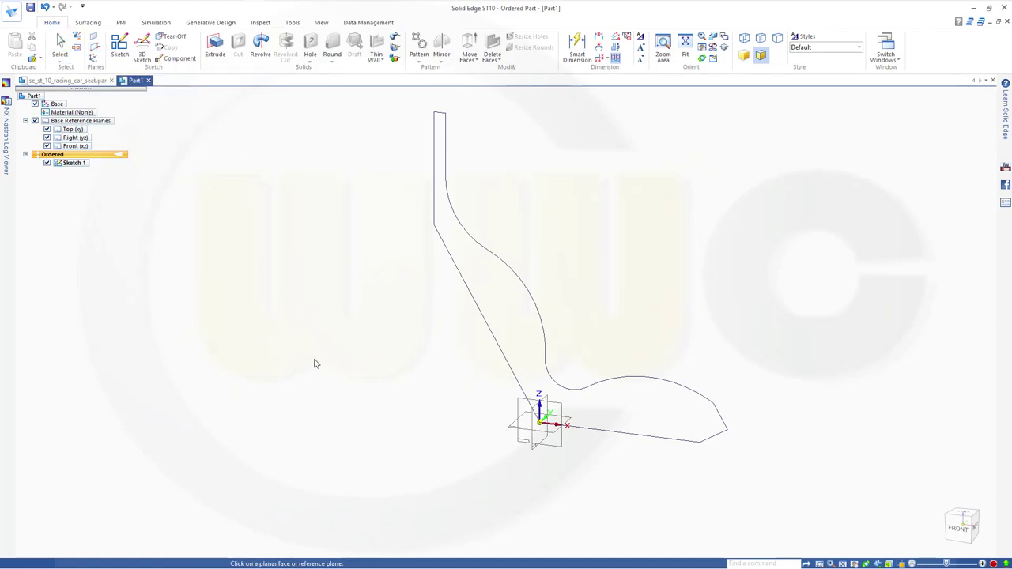
pyautogui.click(535, 445)
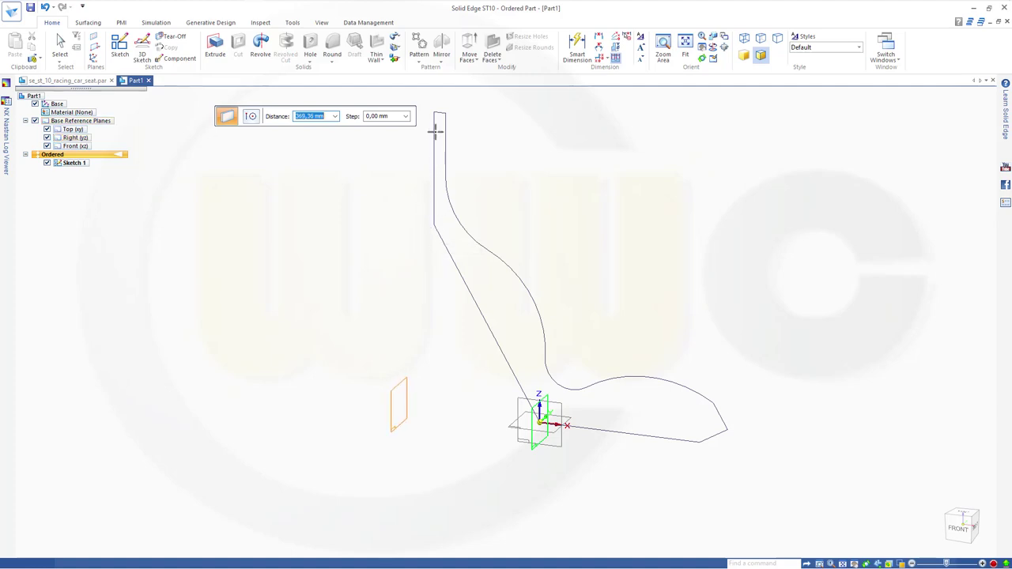
pyautogui.click(433, 223)
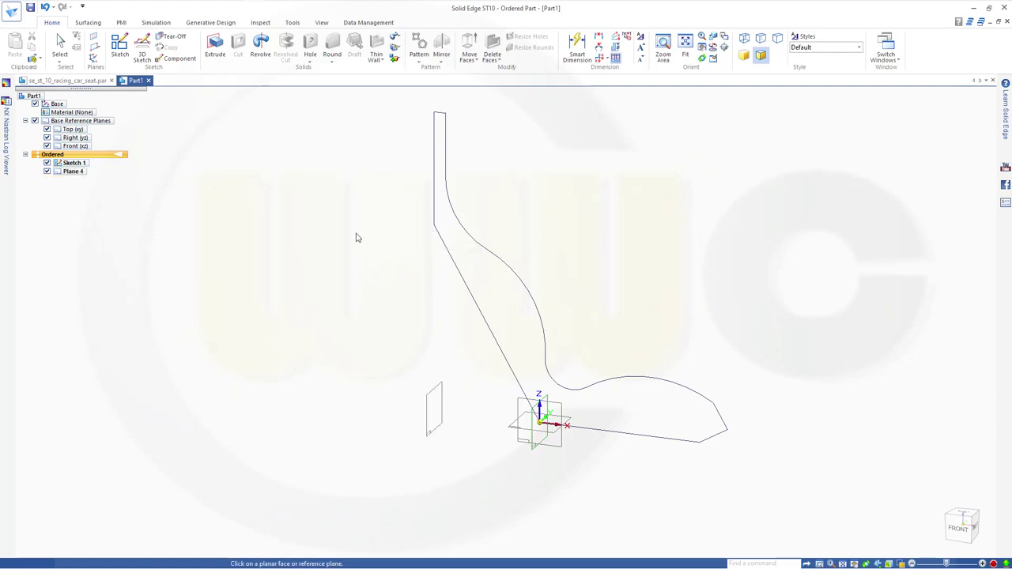
pyautogui.click(95, 46)
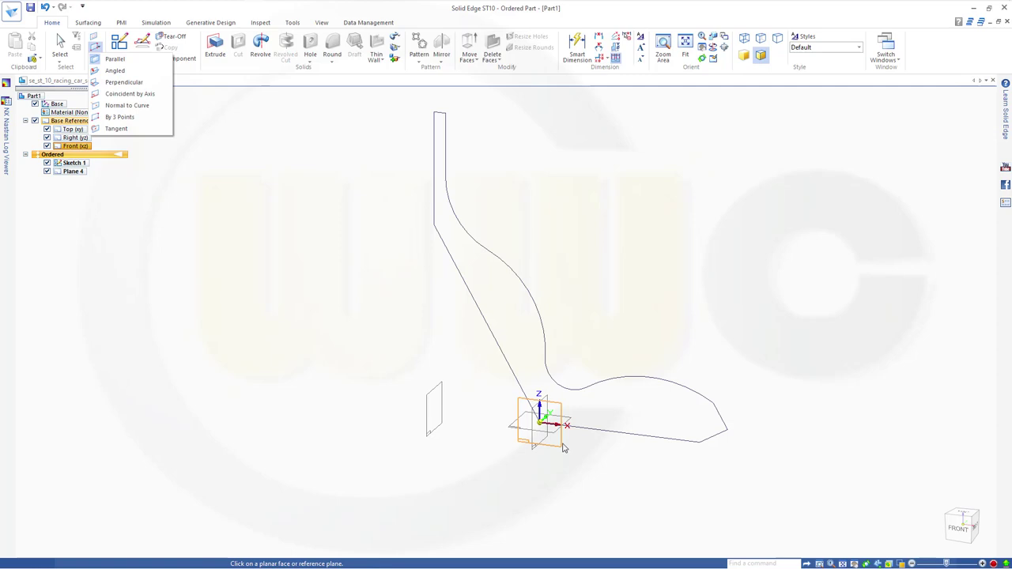
pyautogui.click(124, 82)
pyautogui.click(564, 444)
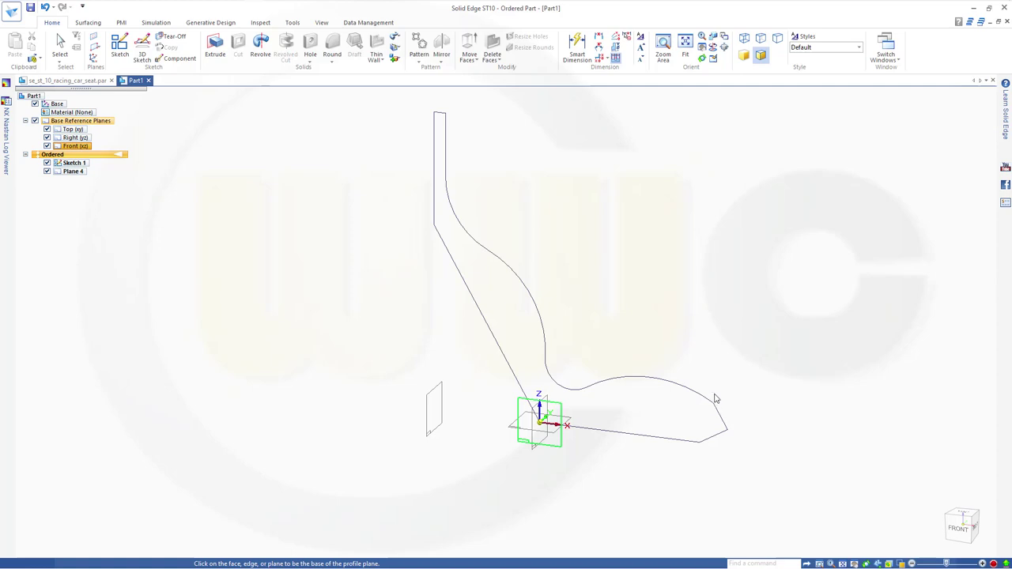
pyautogui.press('Escape')
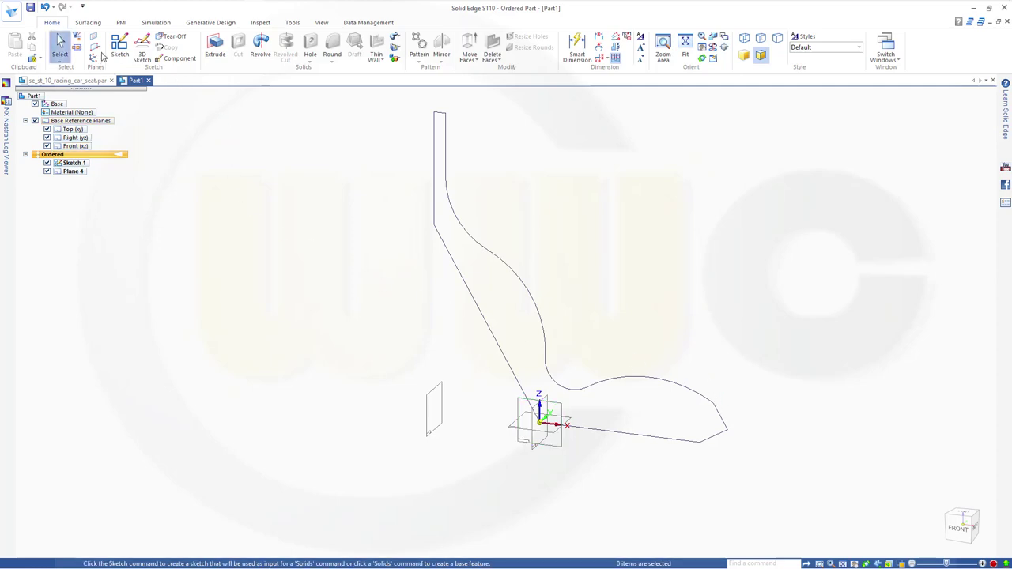
# - Create a reference plane normal to the short slanted line at the seat's front underside, positioned at its forward end
pyautogui.click(95, 46)
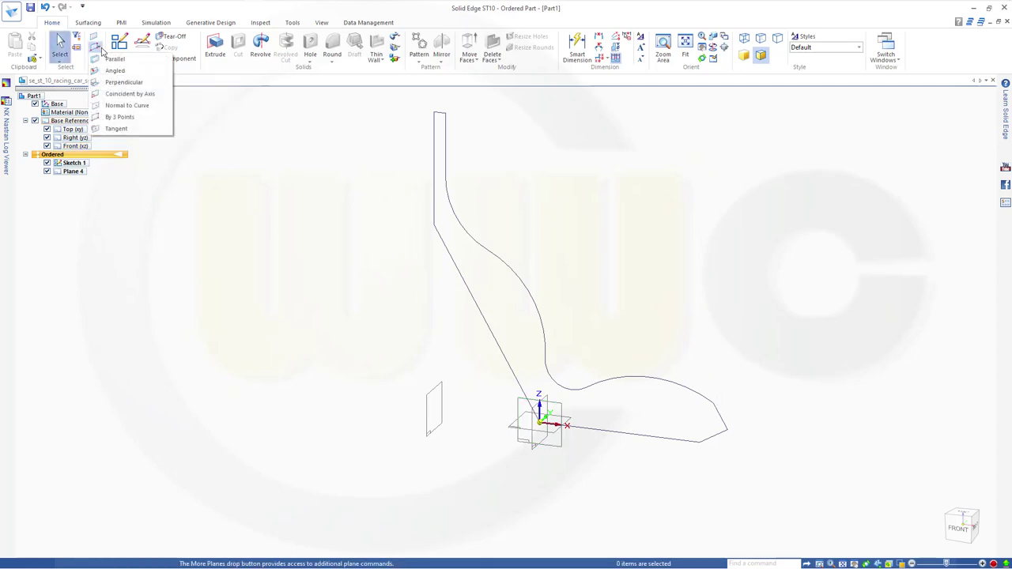
pyautogui.click(117, 106)
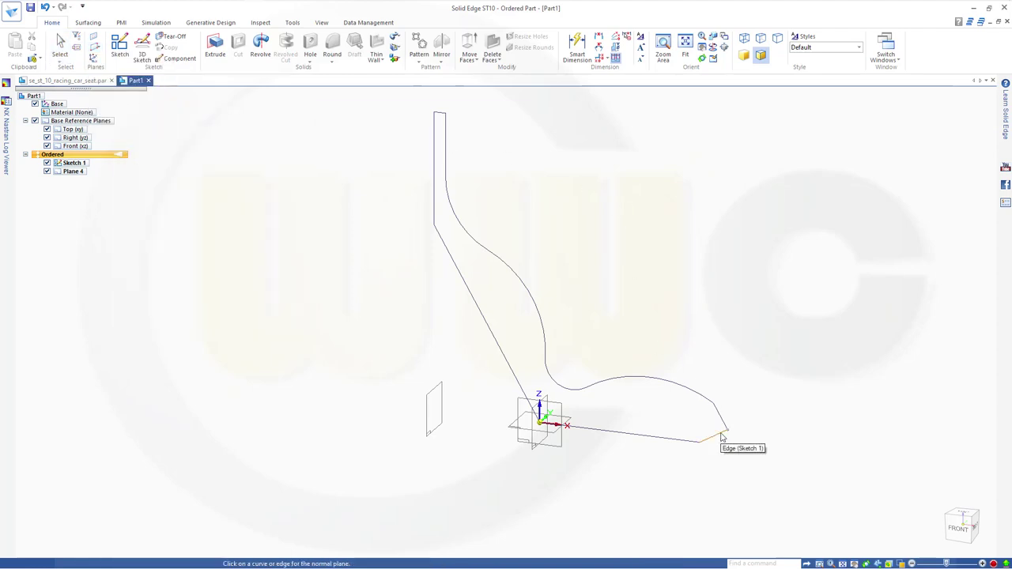
pyautogui.click(723, 433)
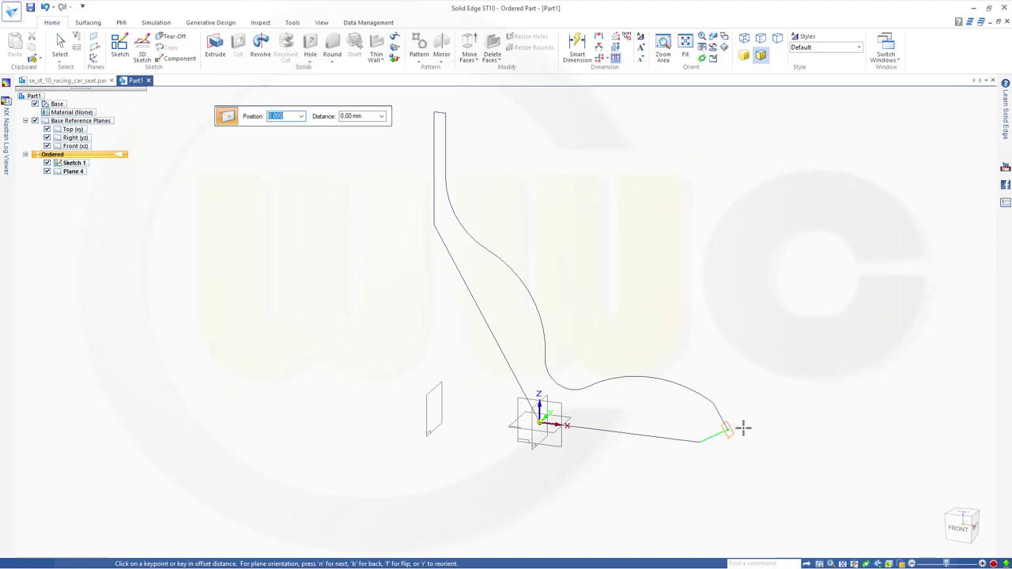
pyautogui.click(772, 412)
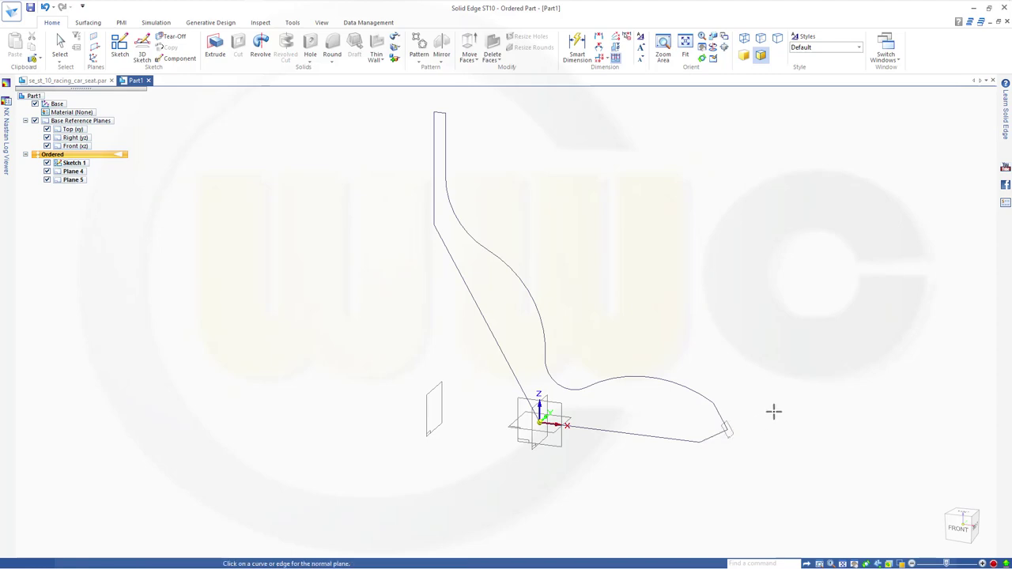
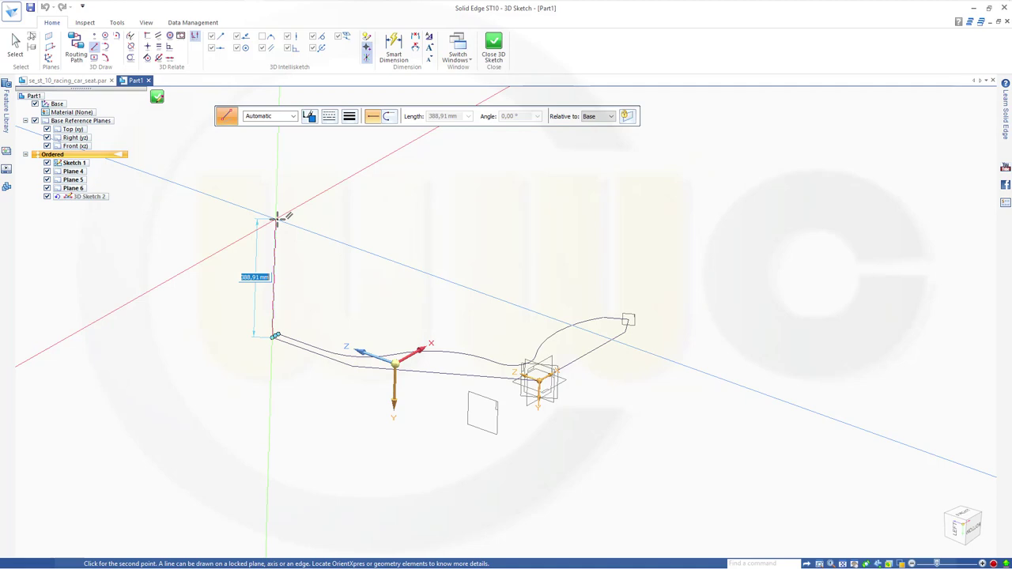
# - Draw a 3D sketch line from the top rear corner of the backrest in the negative Y direction
pyautogui.write('1')
pyautogui.press('Return')
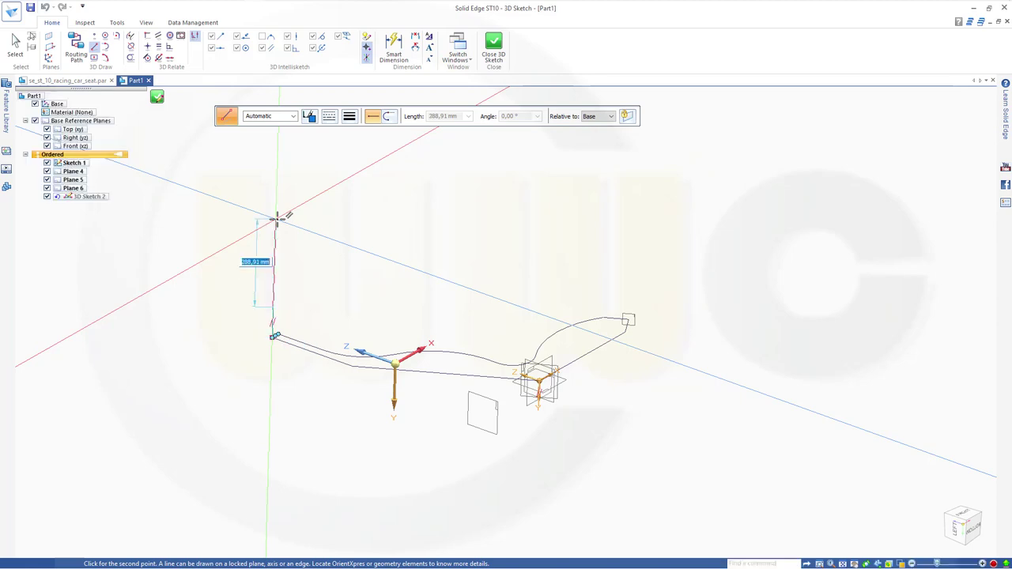
pyautogui.rightClick(277, 218)
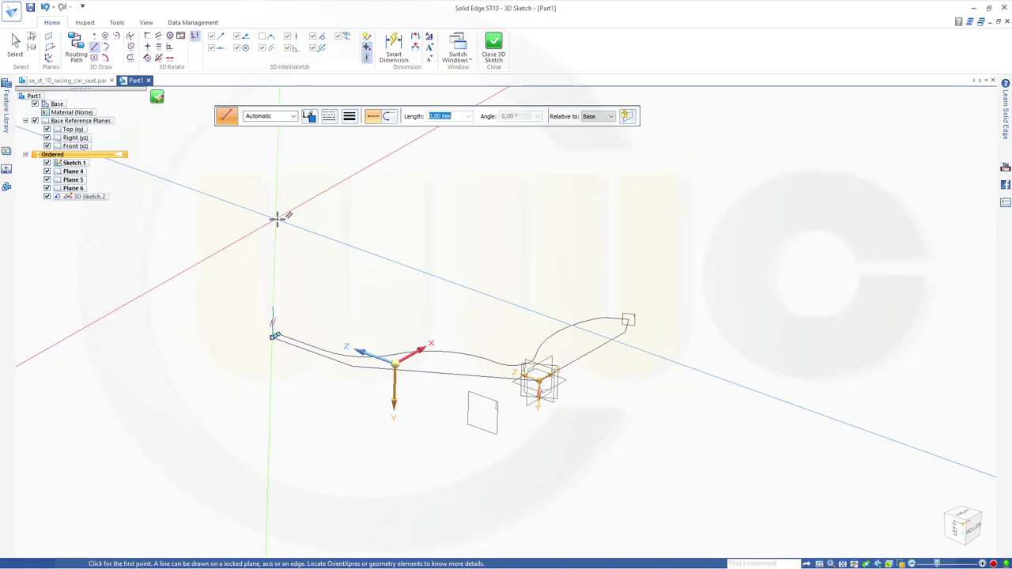
# - Draw a 180 mm 3D line in the negative Y direction from the kink at the rear of the backrest
pyautogui.click(352, 367)
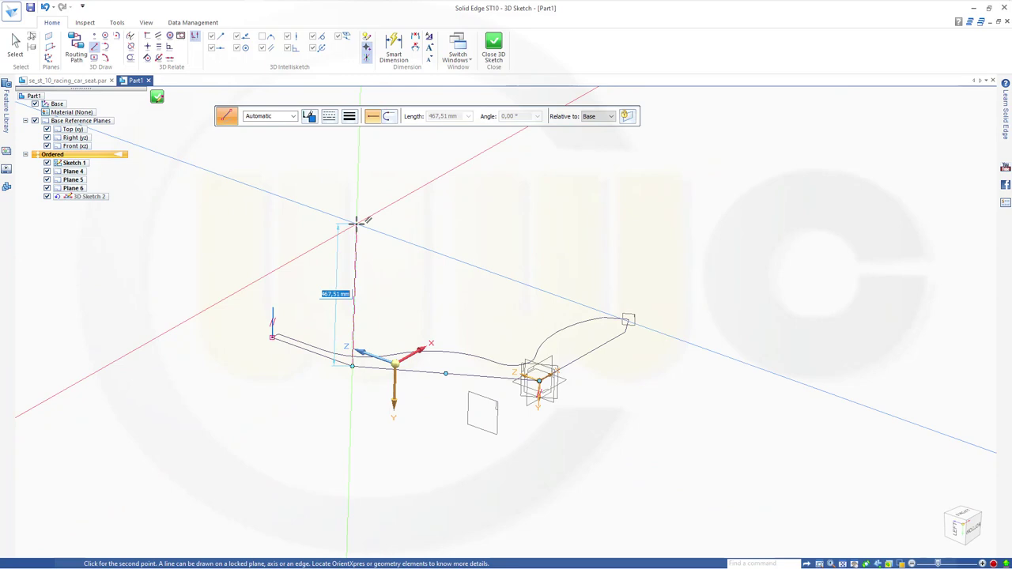
pyautogui.write('180')
pyautogui.press('Return')
pyautogui.rightClick(357, 223)
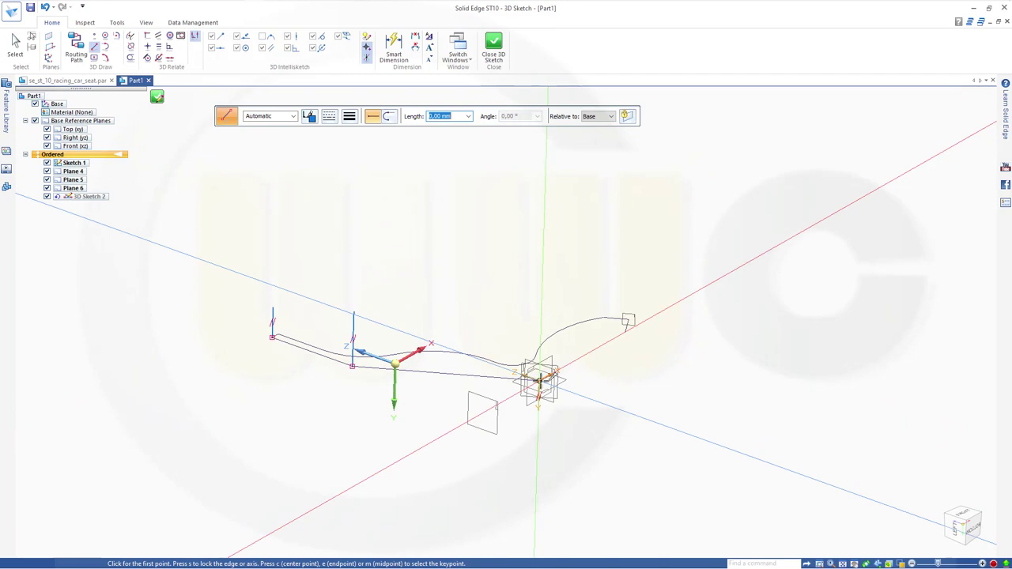
# - Draw a 125 mm 3D line in the negative Y direction from the profile's lower rear corner at the origin
pyautogui.click(538, 379)
pyautogui.press('y')
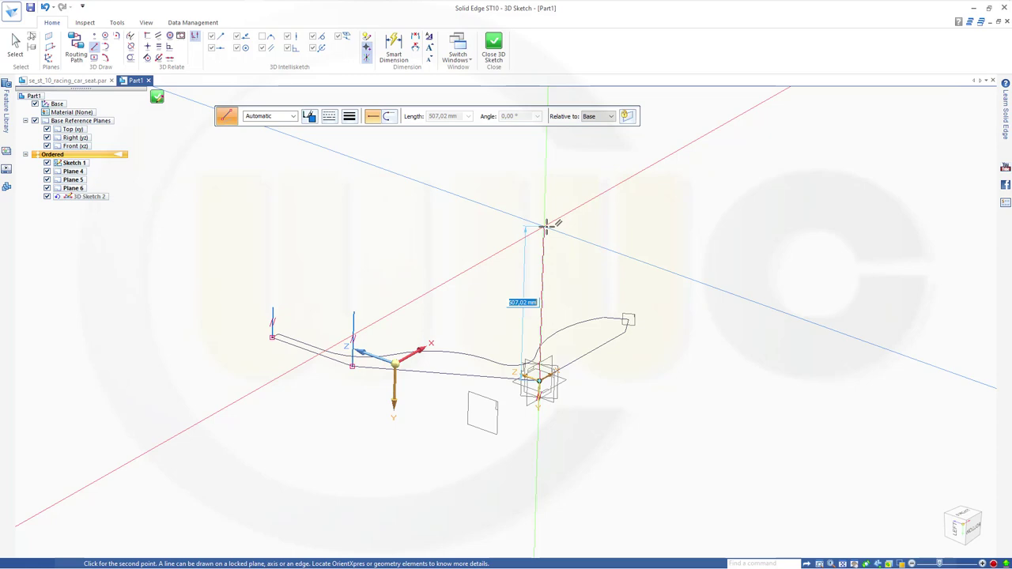
pyautogui.write('125')
pyautogui.press('Return')
pyautogui.rightClick(546, 225)
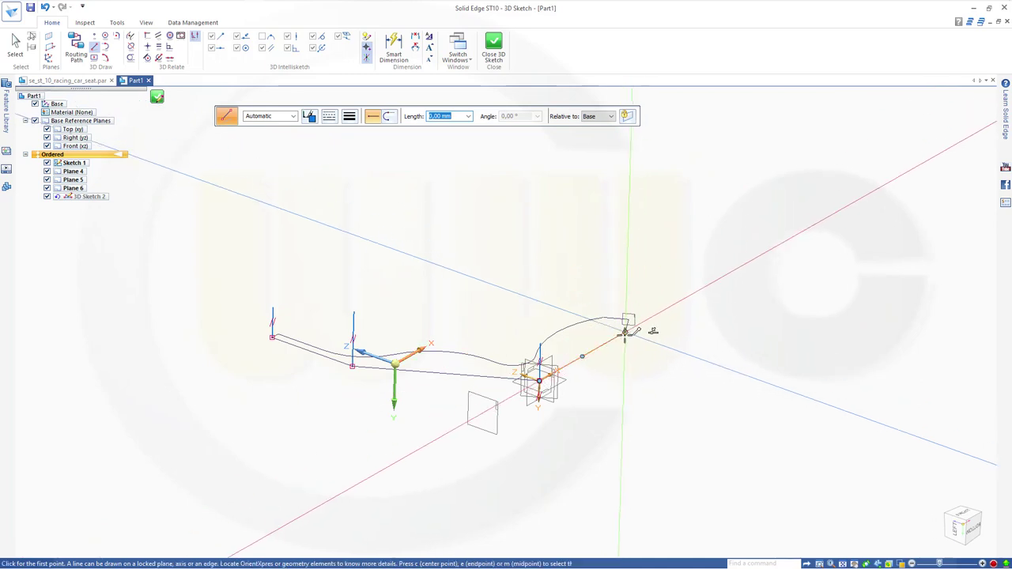
# - Draw a 3D line in the negative Y direction from the front end of the horizontal seat base line
pyautogui.click(626, 332)
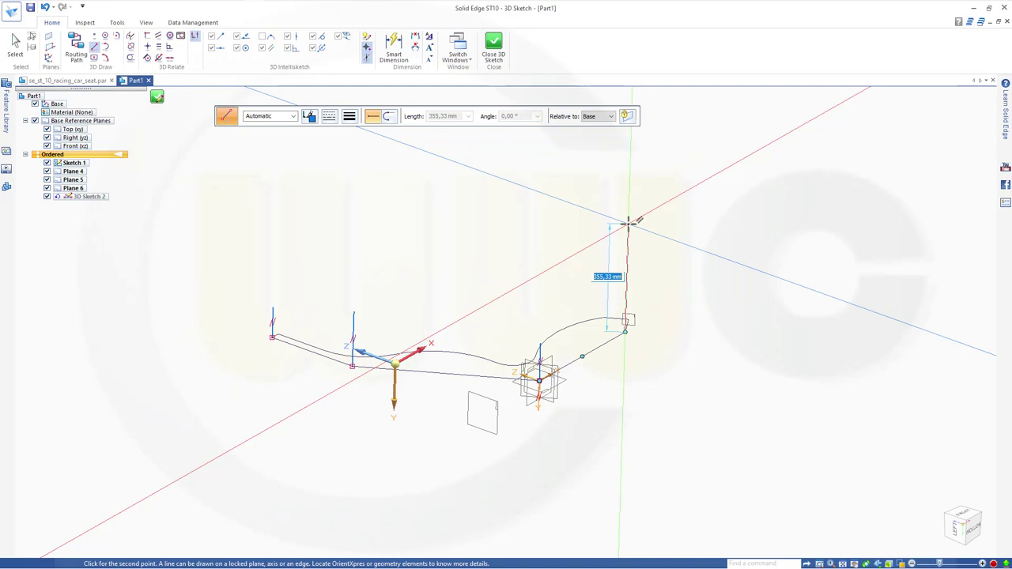
pyautogui.write('20')
pyautogui.press('Return')
pyautogui.press('Escape')
pyautogui.press('Escape')
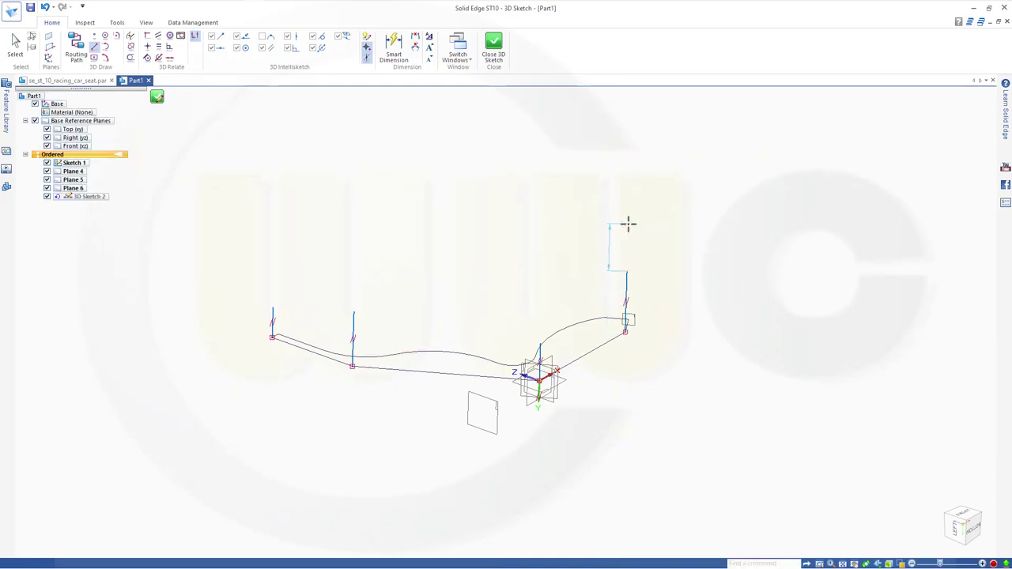
# - Close the 3D sketch and start a new 2D sketch on Plane 4
pyautogui.moveTo(518, 289)
pyautogui.mouseDown(button='middle')
pyautogui.moveTo(472, 265)
pyautogui.moveTo(443, 289)
pyautogui.moveTo(412, 226)
pyautogui.moveTo(357, 203)
pyautogui.moveTo(375, 250)
pyautogui.moveTo(409, 245)
pyautogui.mouseUp(button='middle')
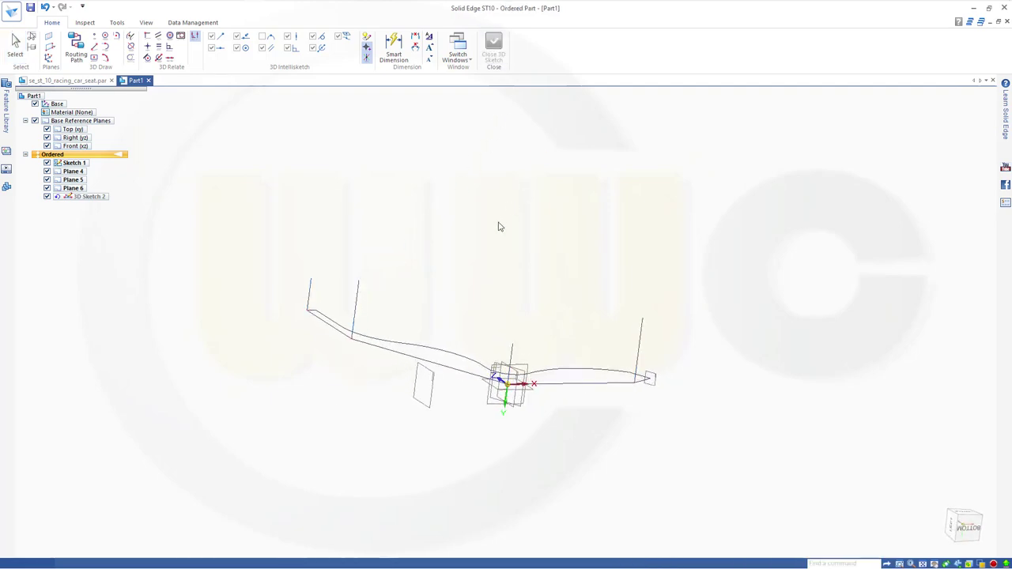
pyautogui.moveTo(448, 299); pyautogui.dragTo(373, 338, button='middle')
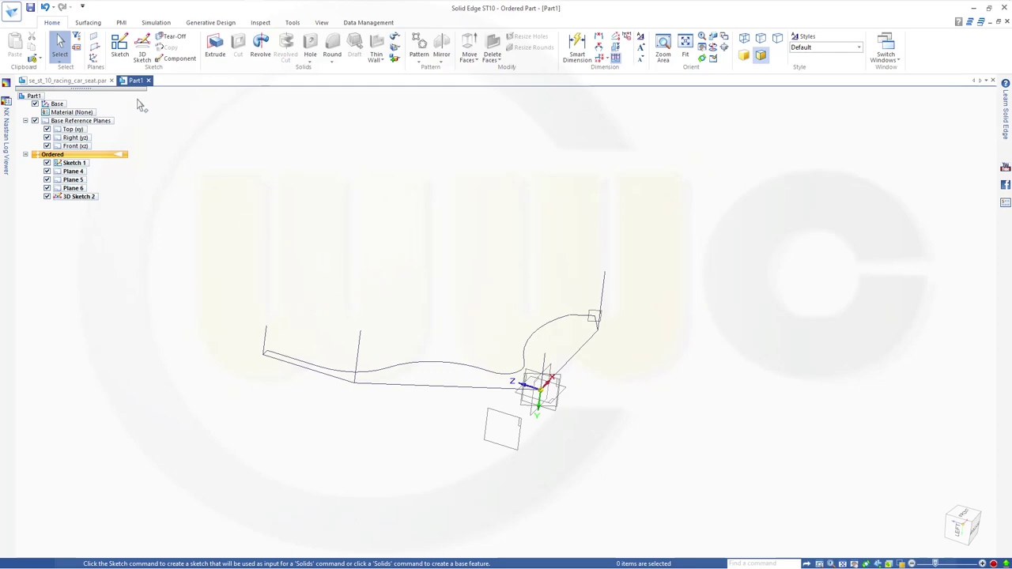
pyautogui.click(120, 53)
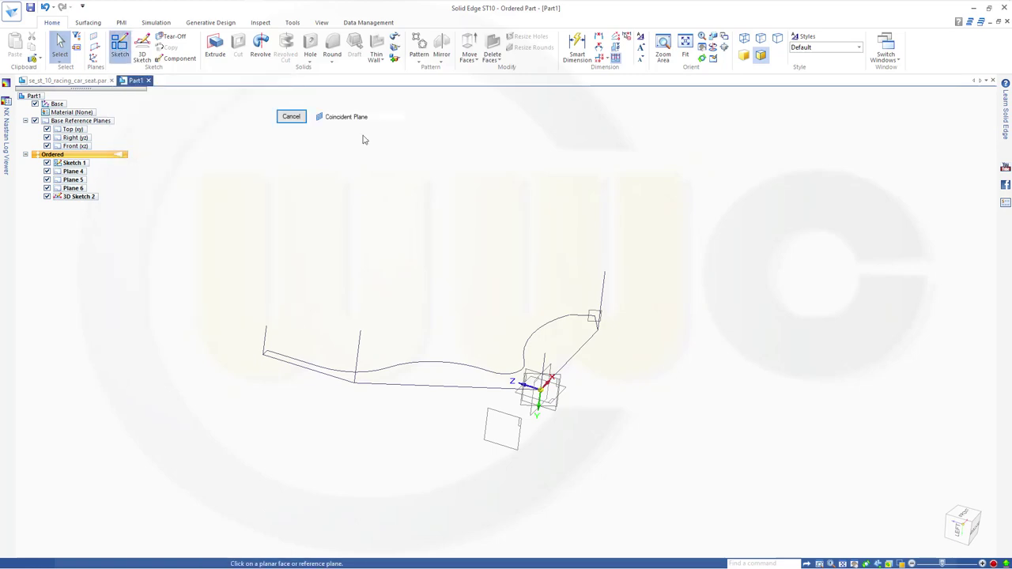
pyautogui.click(501, 418)
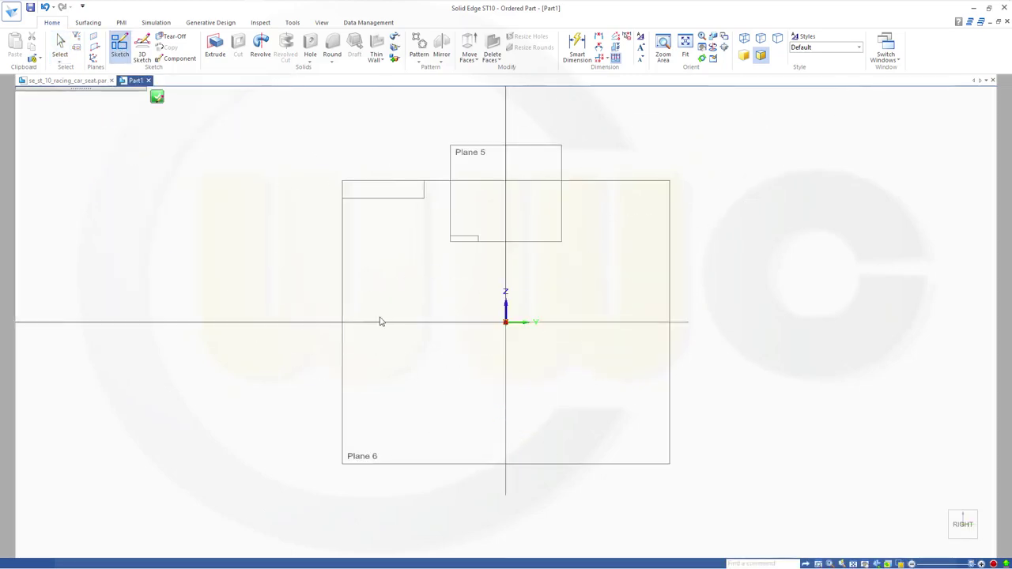
pyautogui.scroll(-2, 420, 301)
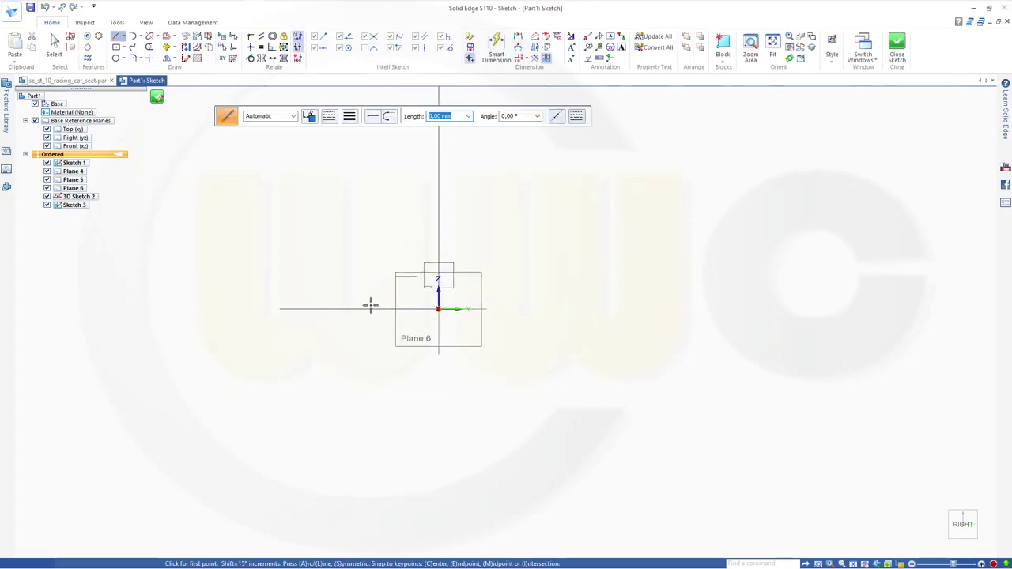
pyautogui.moveTo(379, 298)
pyautogui.mouseDown(button='middle')
pyautogui.moveTo(377, 310)
pyautogui.moveTo(406, 258)
pyautogui.moveTo(486, 206)
pyautogui.moveTo(549, 140)
pyautogui.moveTo(386, 242)
pyautogui.moveTo(427, 213)
pyautogui.moveTo(388, 235)
pyautogui.moveTo(522, 325)
pyautogui.moveTo(716, 369)
pyautogui.moveTo(572, 373)
pyautogui.moveTo(576, 346)
pyautogui.moveTo(500, 323)
pyautogui.mouseUp(button='middle')
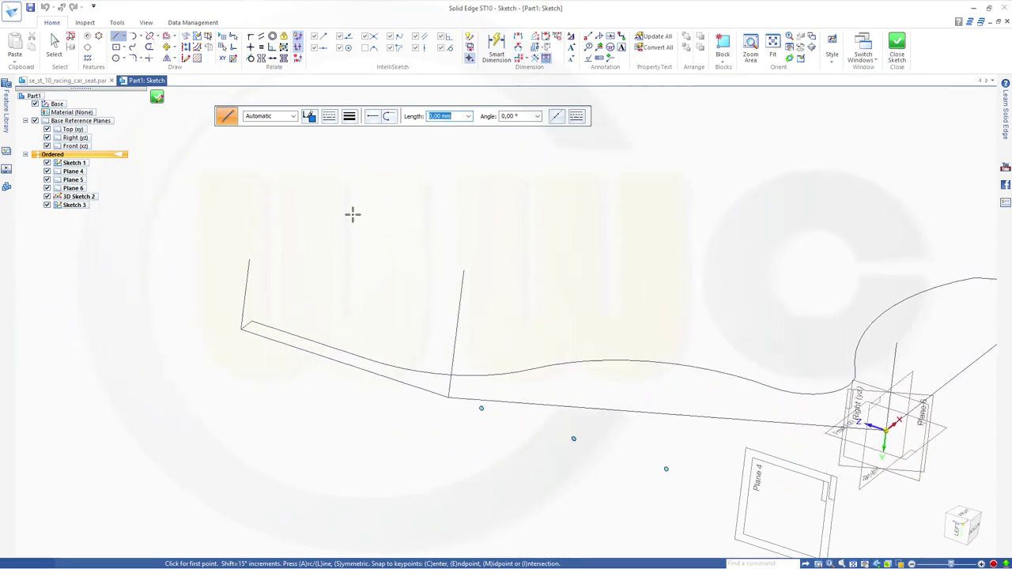
pyautogui.press('Escape')
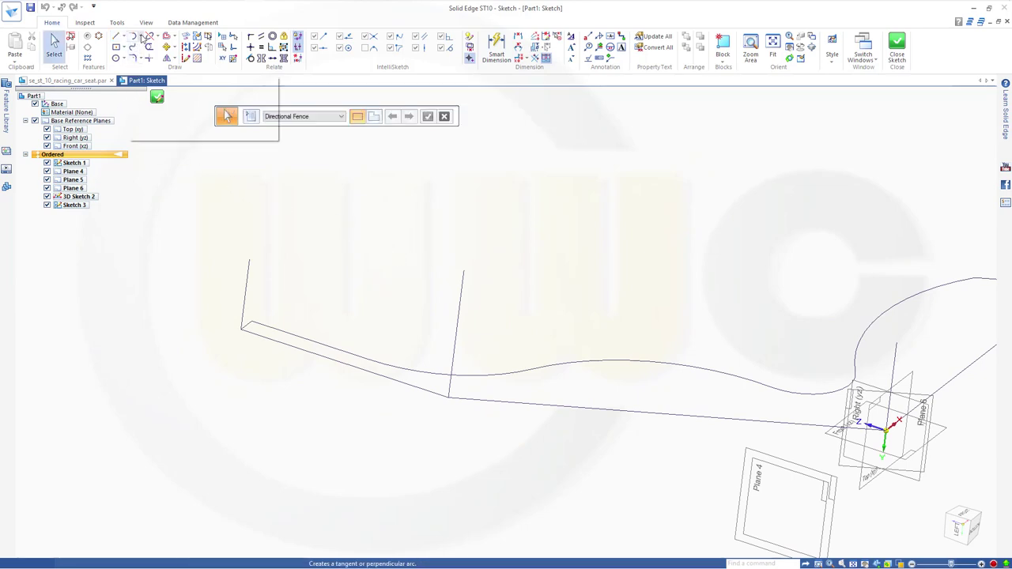
# - Draw a three-point arc of 800 mm radius between the free ends of the backrest's two upper width lines and finish the sketch
pyautogui.click(142, 38)
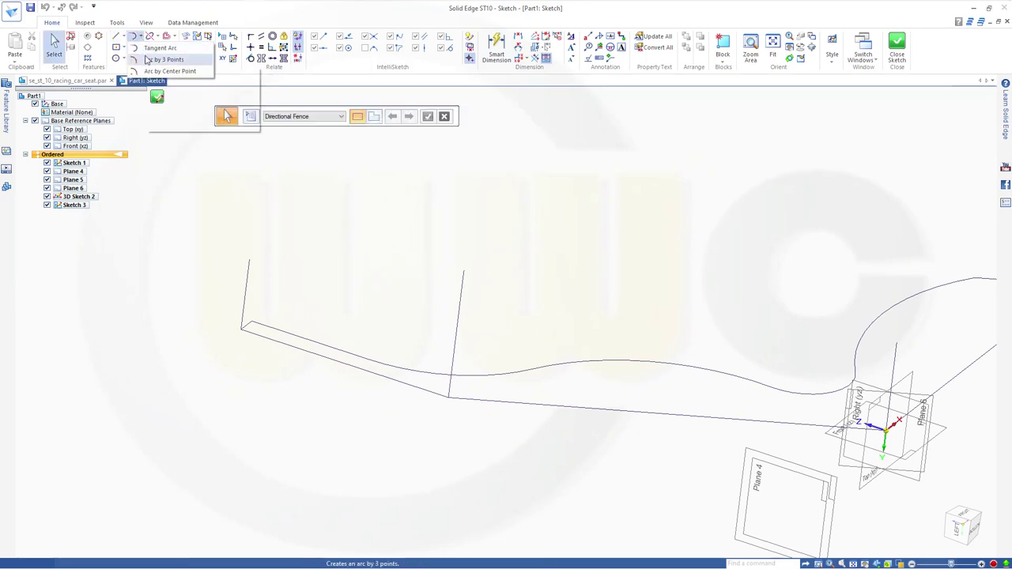
pyautogui.click(162, 60)
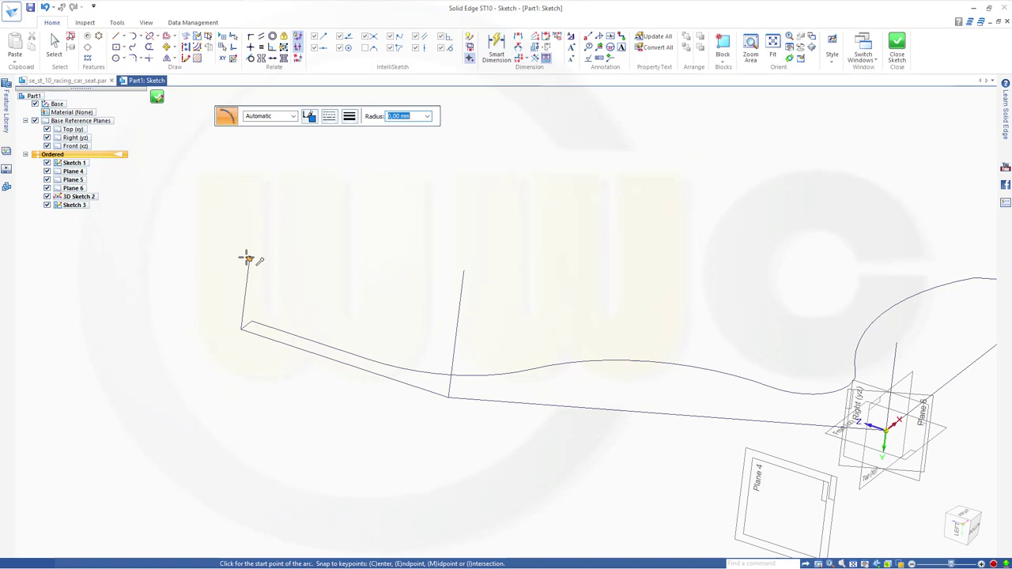
pyautogui.click(248, 259)
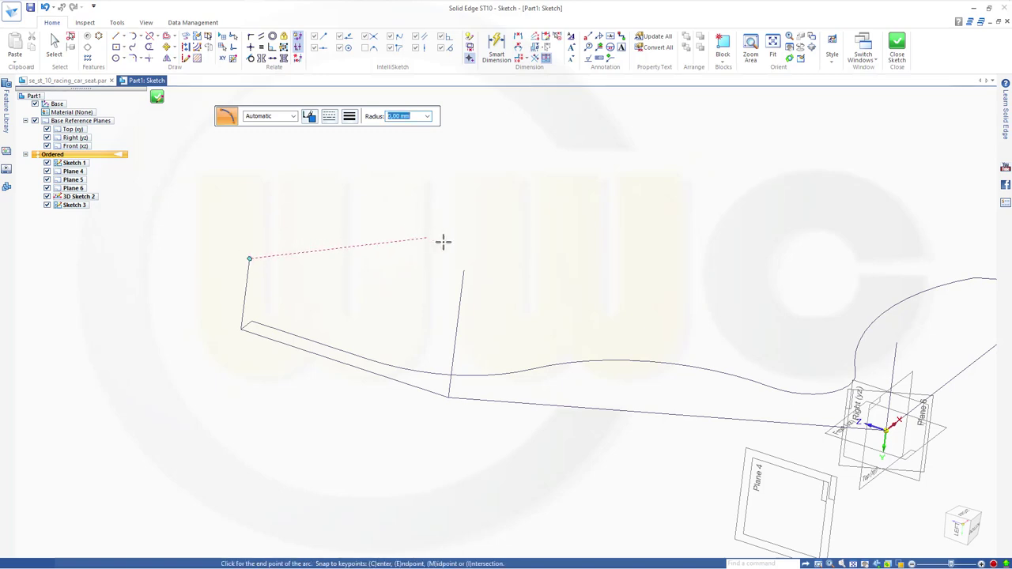
pyautogui.click(464, 271)
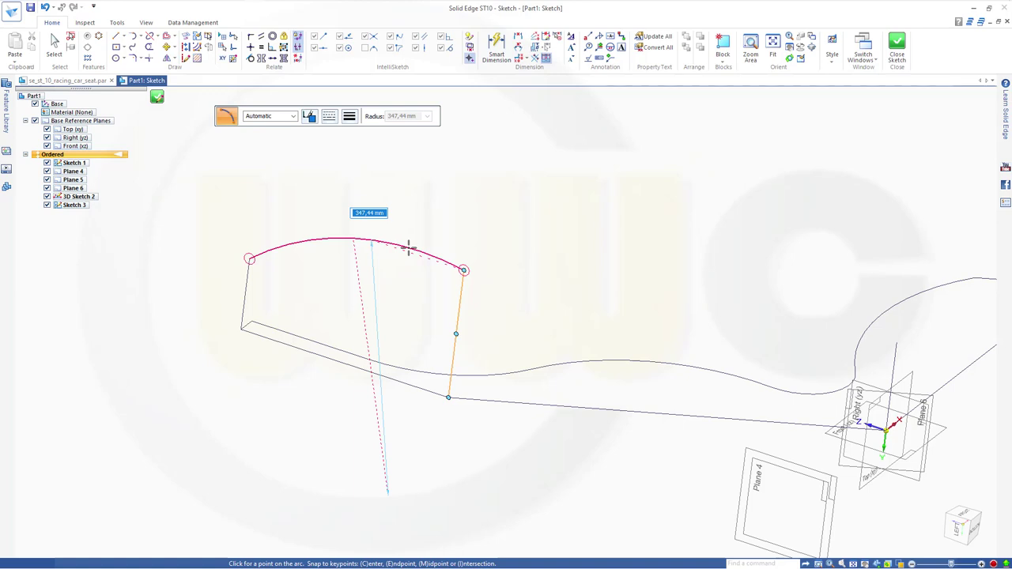
pyautogui.write('800')
pyautogui.press('Return')
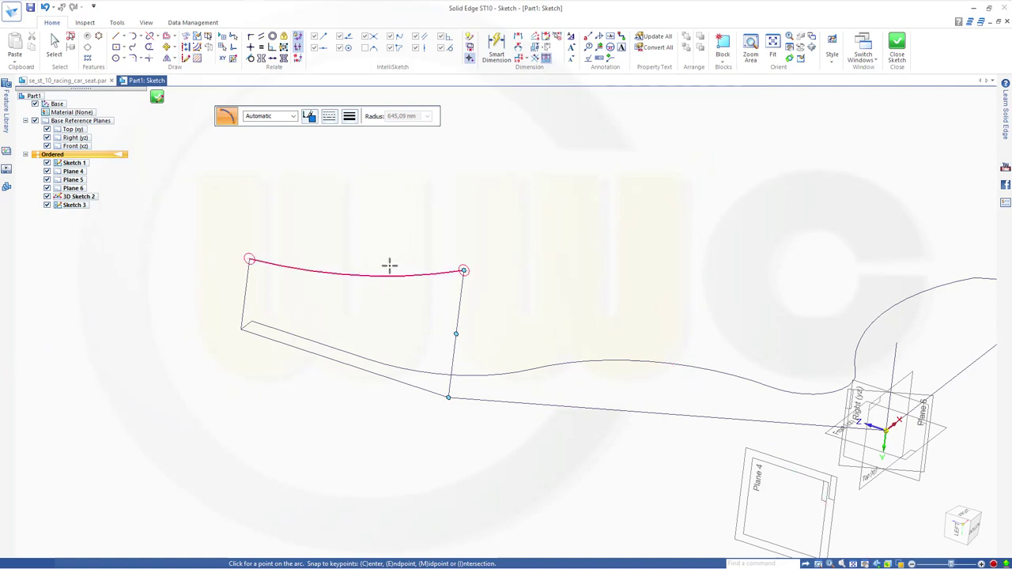
pyautogui.click(389, 262)
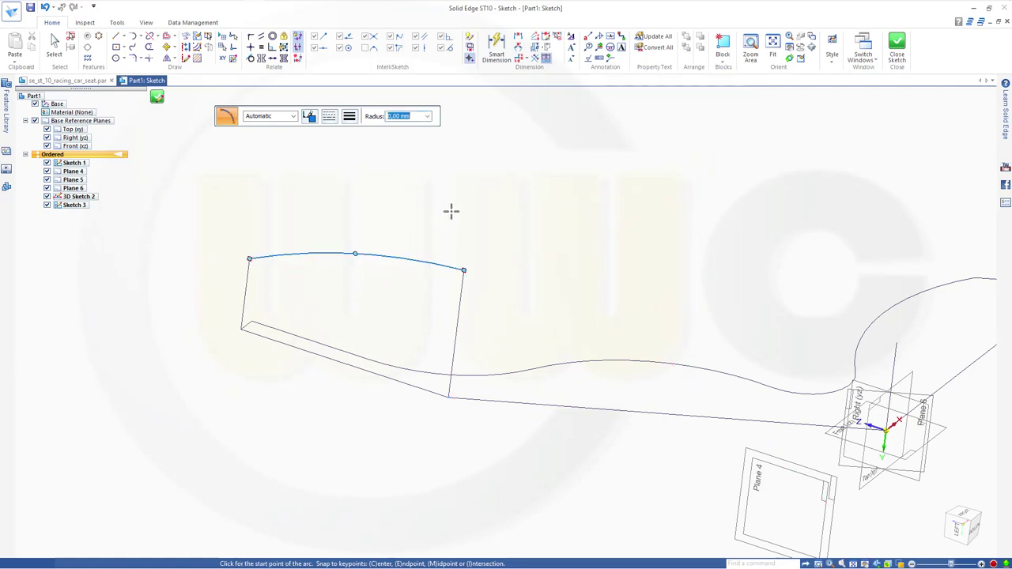
pyautogui.press('Escape')
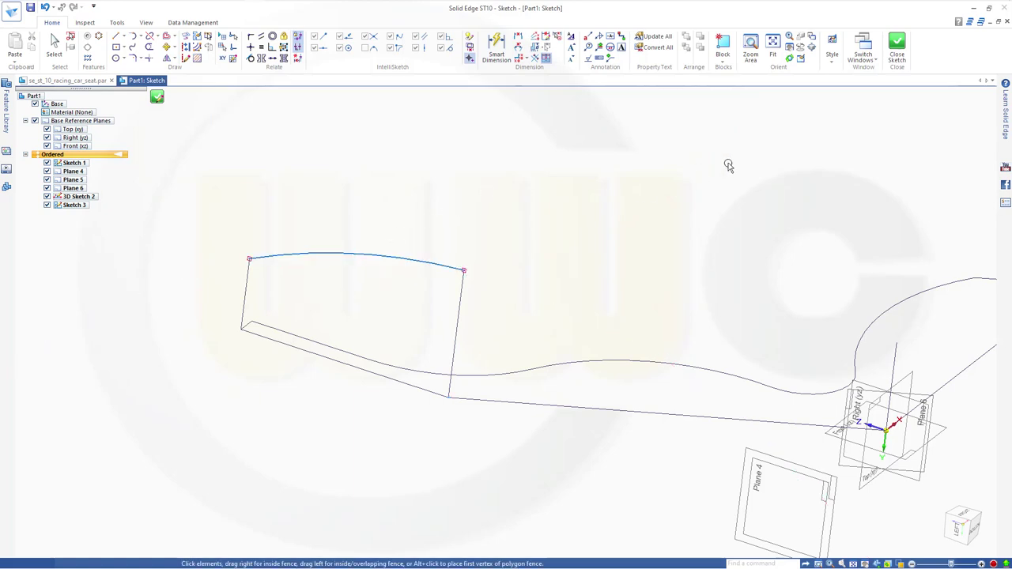
pyautogui.hotkey('ctrl', 'z')
pyautogui.moveTo(881, 154); pyautogui.dragTo(847, 170, button='middle')
pyautogui.hotkey('ctrl', 'Return')
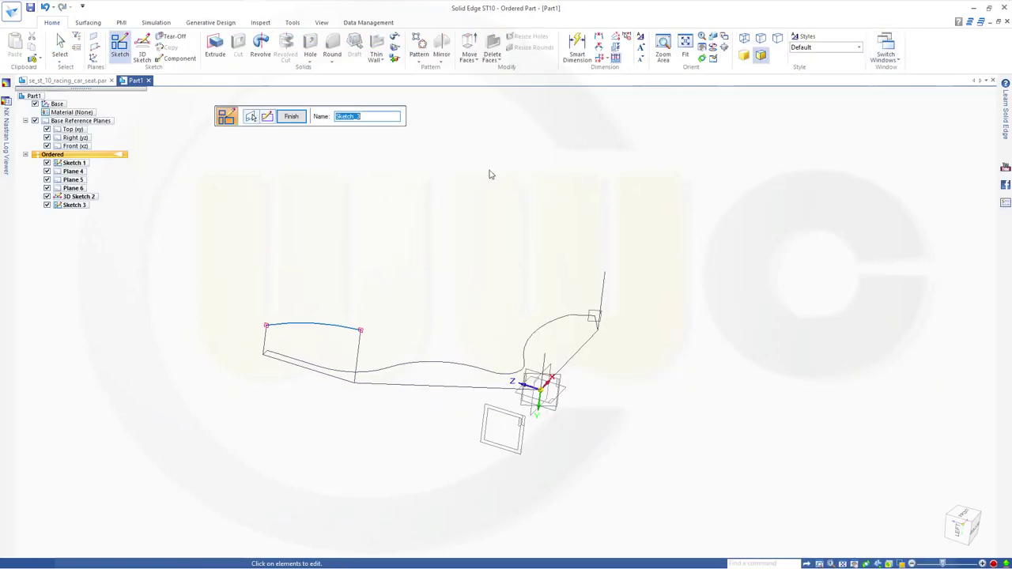
pyautogui.click(291, 117)
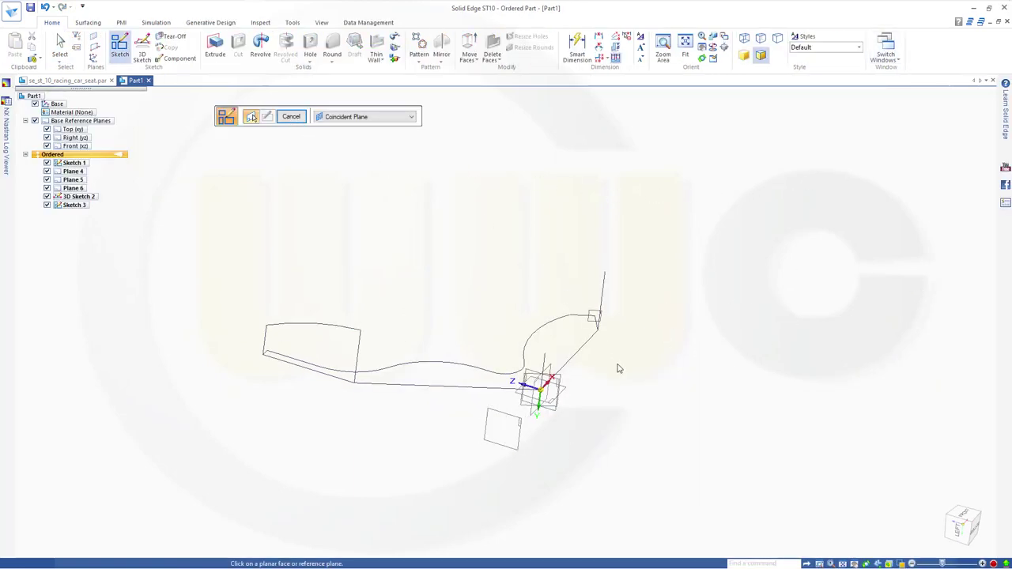
# - Start a new sketch on Plane 6, the angled plane through the origin
pyautogui.scroll(5, 571, 411)
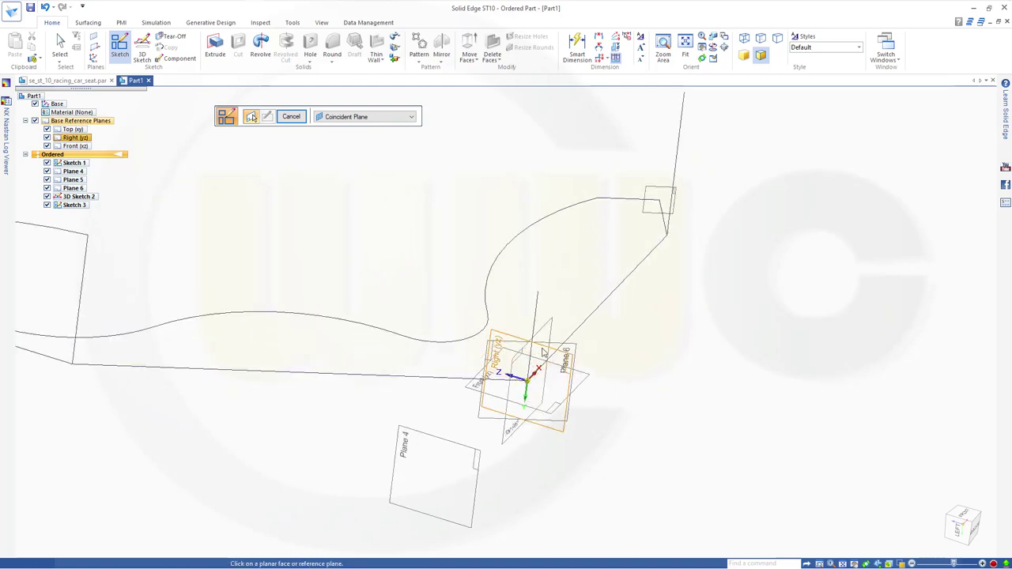
pyautogui.click(564, 348)
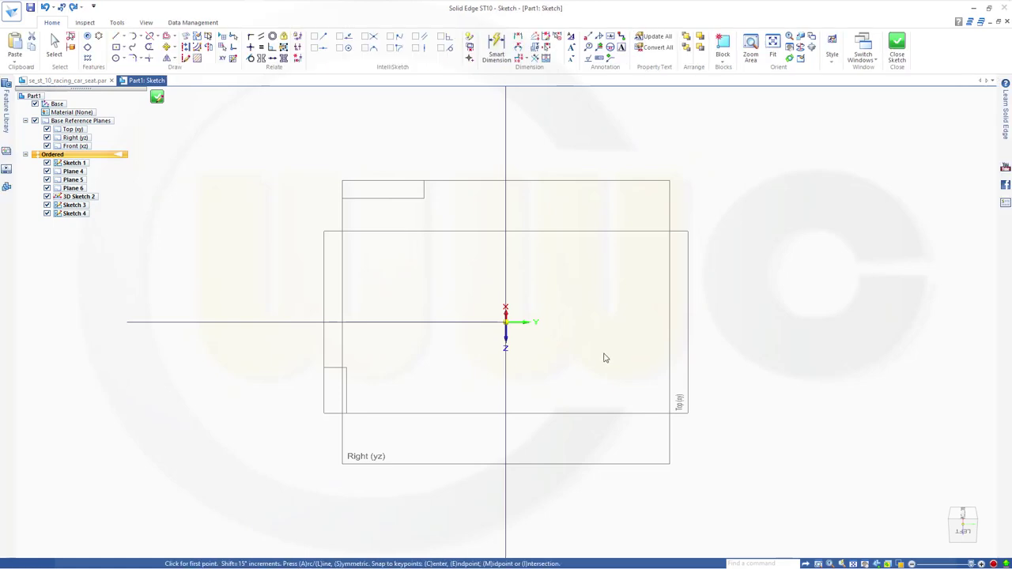
pyautogui.scroll(-3, 651, 342)
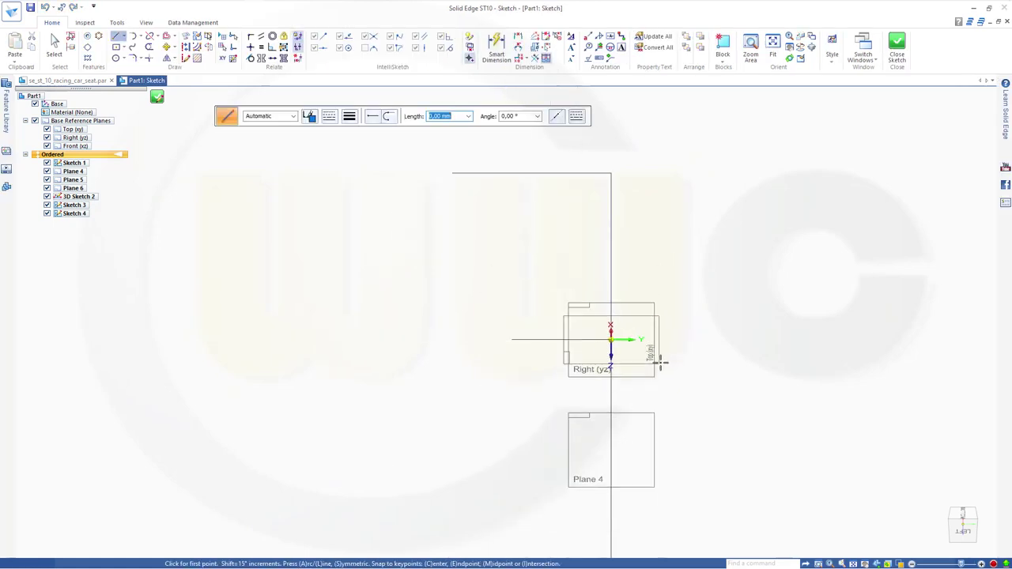
pyautogui.keyDown('shift'); pyautogui.moveTo(661, 362); pyautogui.dragTo(556, 380, button='middle'); pyautogui.keyUp('shift')
pyautogui.moveTo(610, 339)
pyautogui.mouseDown(button='middle')
pyautogui.moveTo(525, 388)
pyautogui.moveTo(649, 498)
pyautogui.moveTo(719, 445)
pyautogui.moveTo(633, 409)
pyautogui.mouseUp(button='middle')
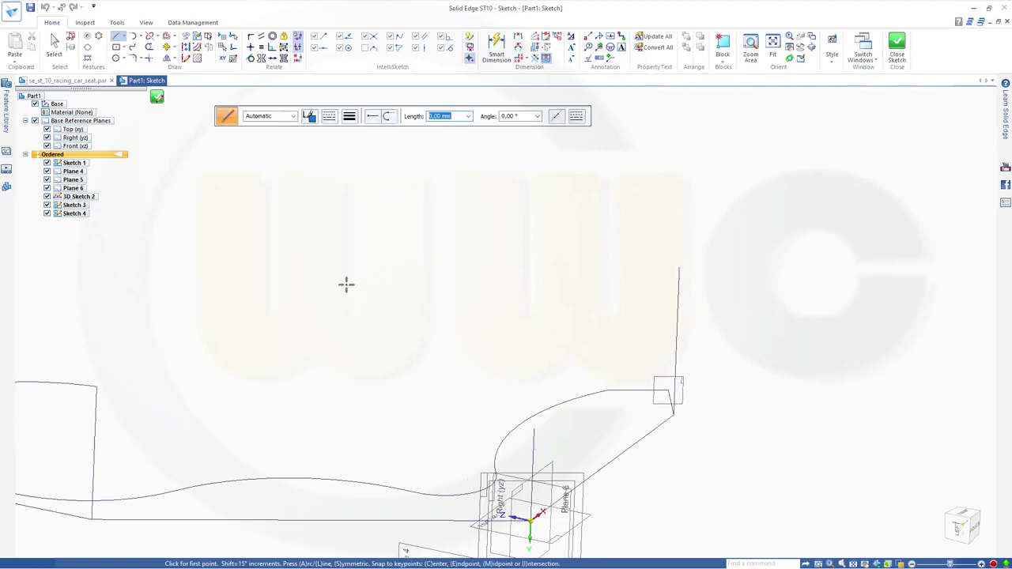
# - Draw an outward-bulging three-point arc from the free end of the kink's width line to that of the origin's width line and finish the sketch
pyautogui.click(140, 36)
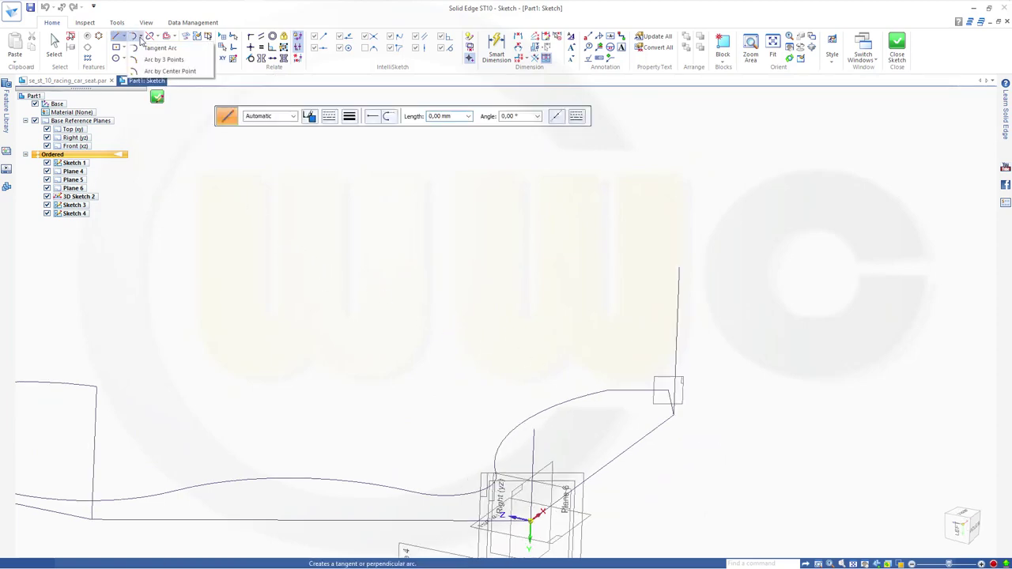
pyautogui.click(150, 60)
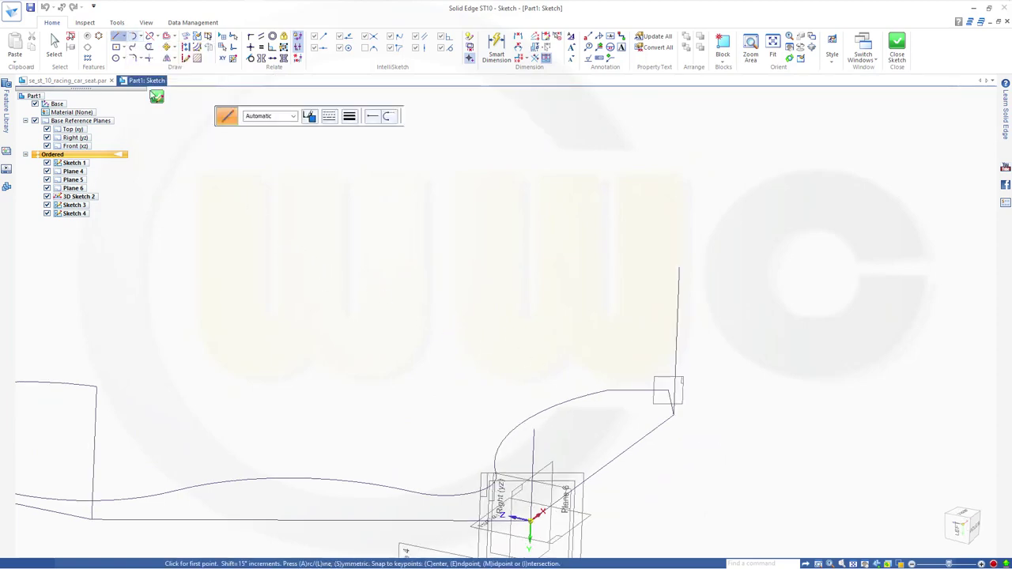
pyautogui.click(96, 387)
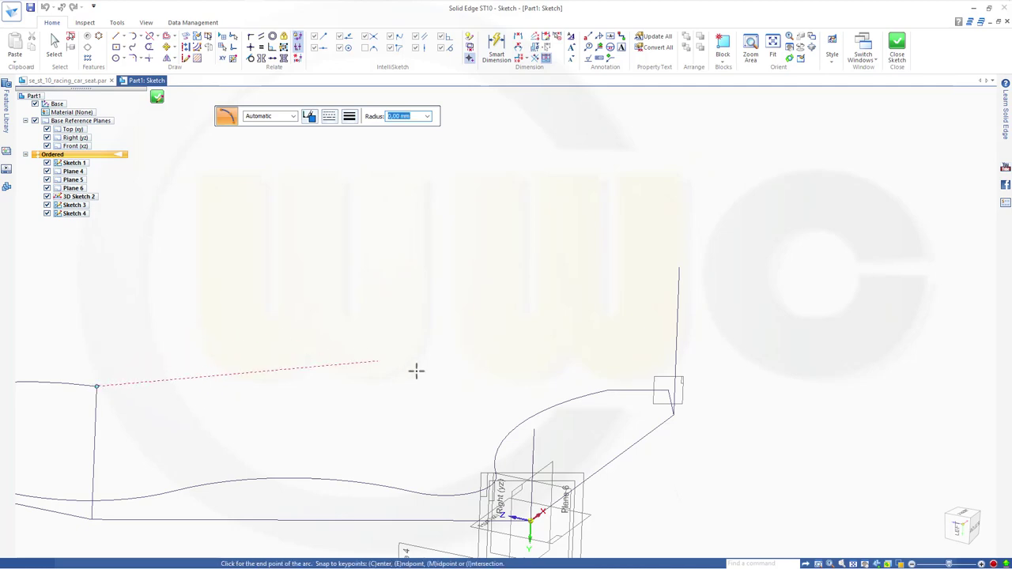
pyautogui.click(533, 428)
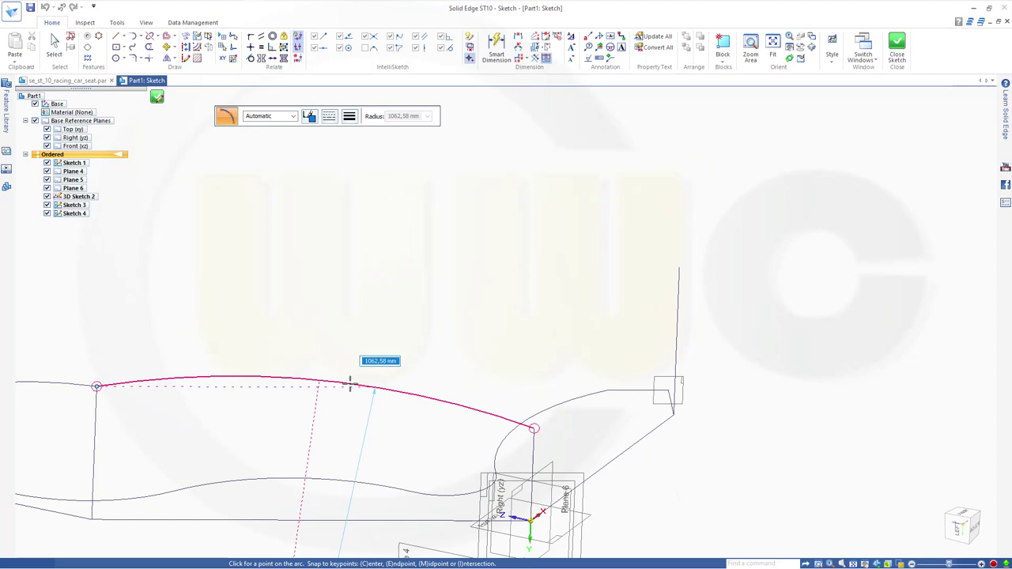
pyautogui.write('75')
pyautogui.press('Return')
pyautogui.click(350, 384)
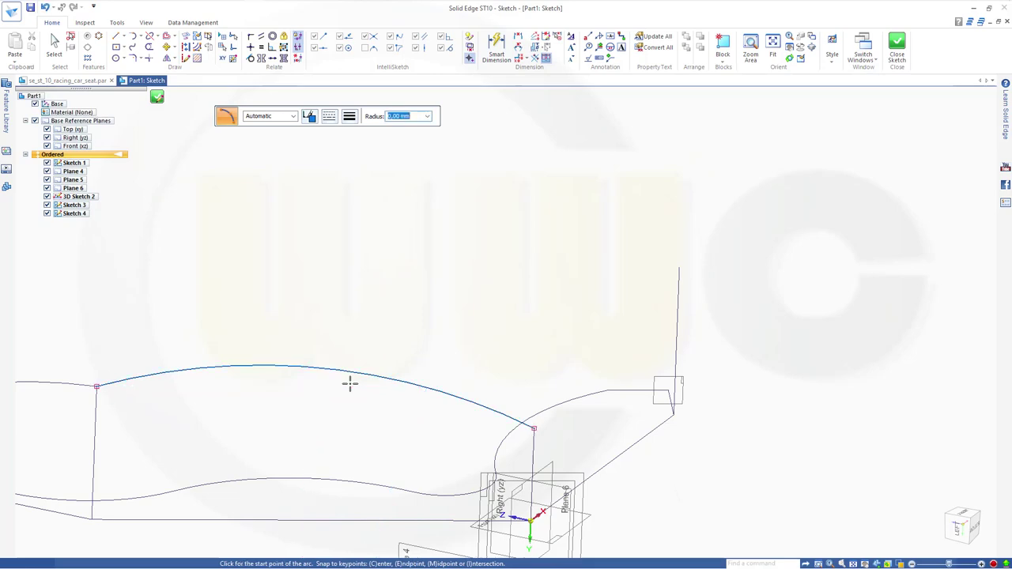
pyautogui.click(897, 44)
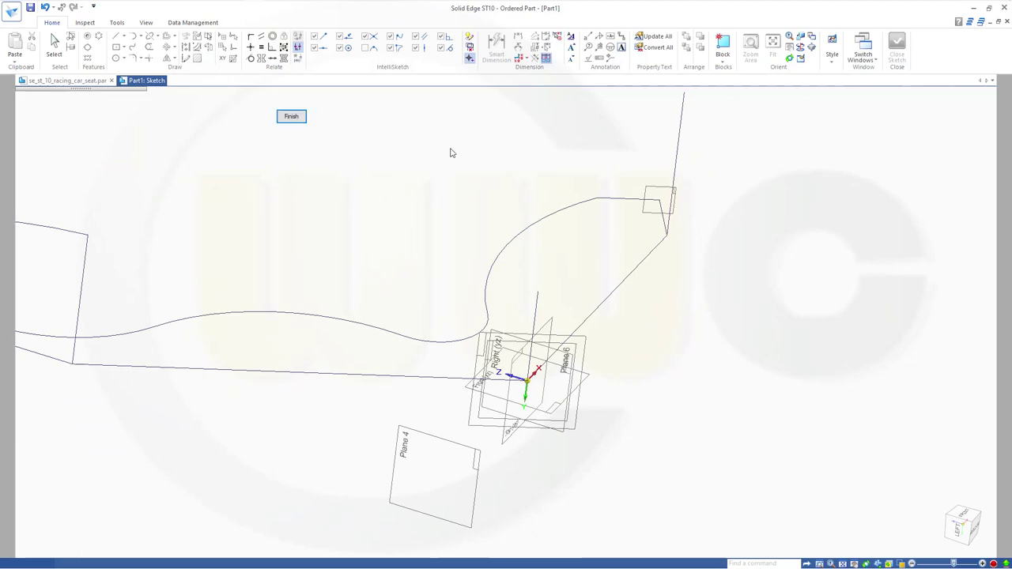
pyautogui.click(290, 117)
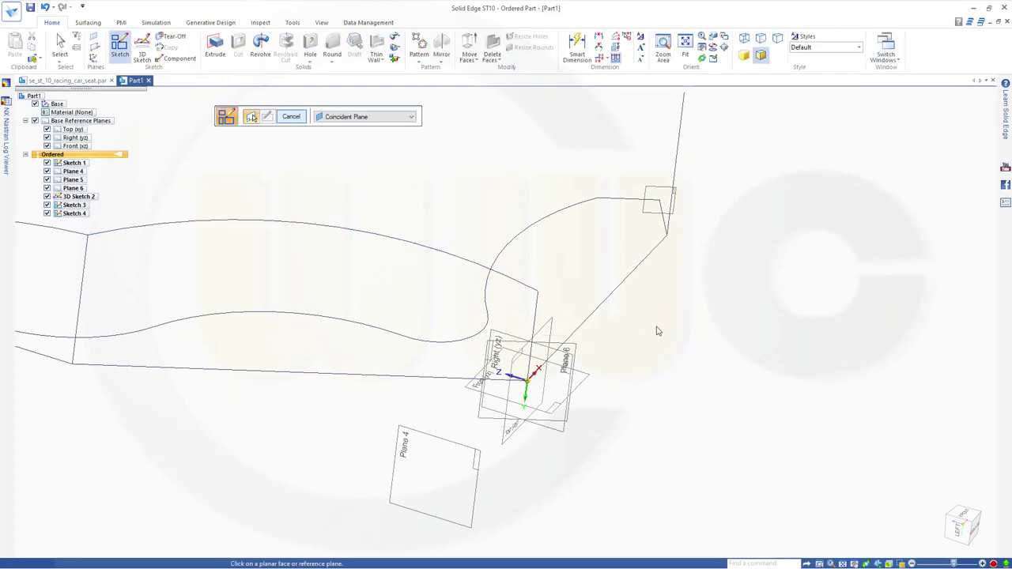
# - Start a new sketch on the Top (xy) reference plane
pyautogui.moveTo(691, 373)
pyautogui.mouseDown(button='middle')
pyautogui.moveTo(639, 372)
pyautogui.moveTo(655, 422)
pyautogui.moveTo(624, 407)
pyautogui.mouseUp(button='middle')
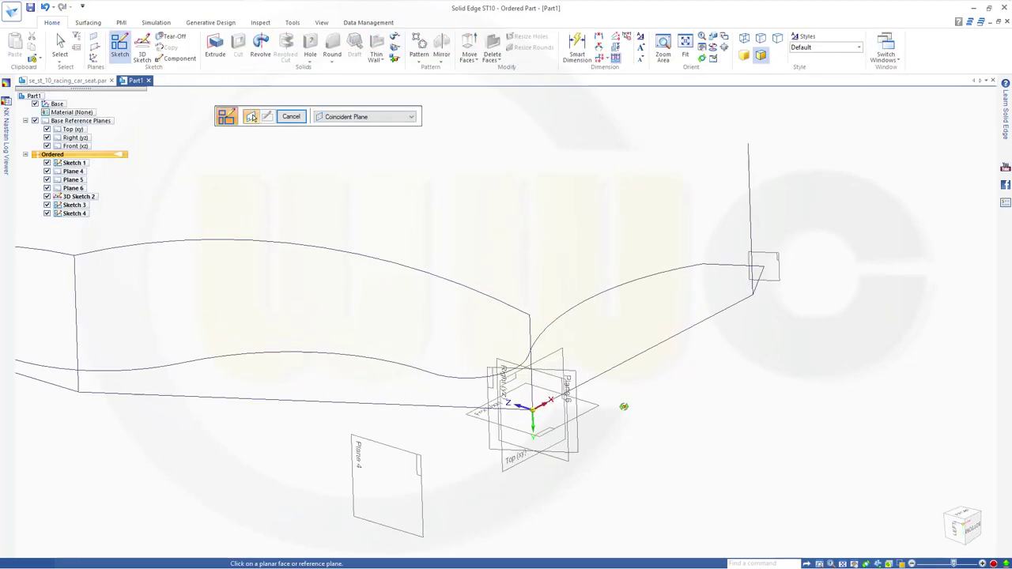
pyautogui.click(558, 361)
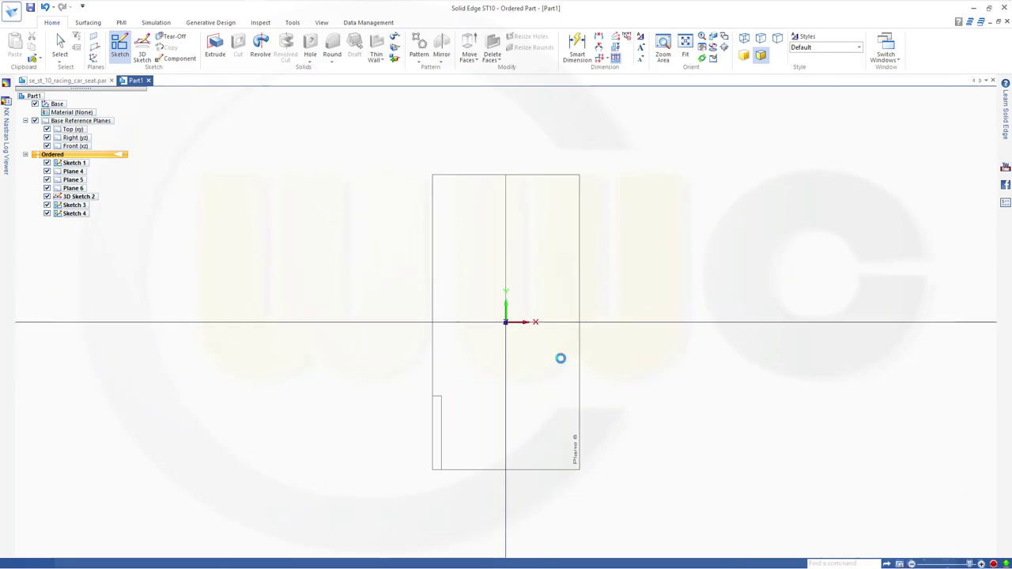
pyautogui.scroll(3, 626, 351)
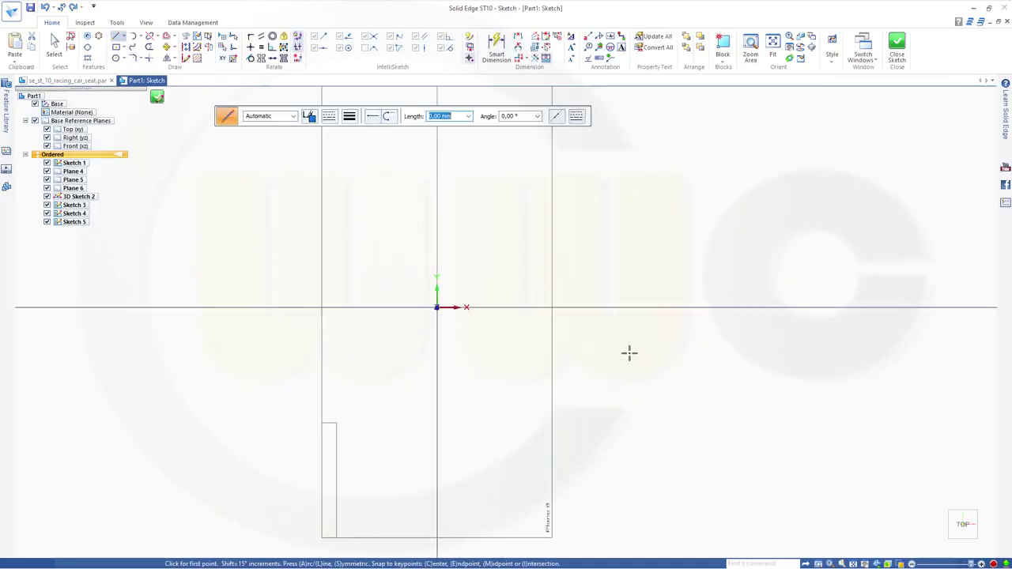
pyautogui.scroll(-4, 602, 317)
pyautogui.scroll(-4, 592, 303)
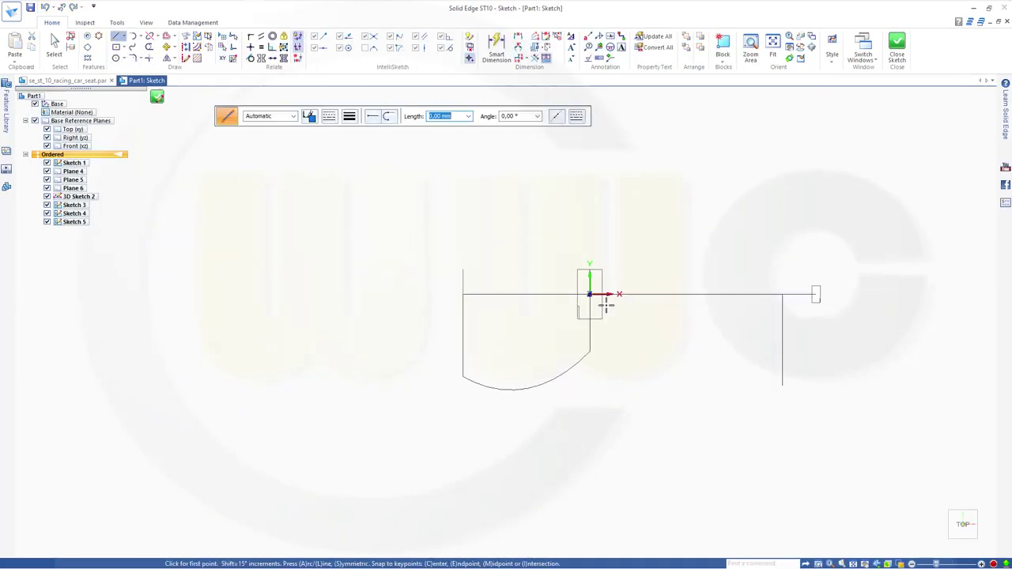
pyautogui.moveTo(606, 300)
pyautogui.keyDown('shift'); pyautogui.mouseDown(button='middle')
pyautogui.moveTo(558, 271)
pyautogui.moveTo(481, 314)
pyautogui.moveTo(447, 242)
pyautogui.moveTo(301, 274)
pyautogui.moveTo(190, 389)
pyautogui.moveTo(113, 261)
pyautogui.moveTo(23, 271)
pyautogui.moveTo(112, 298)
pyautogui.moveTo(172, 335)
pyautogui.moveTo(244, 472)
pyautogui.moveTo(158, 557)
pyautogui.moveTo(75, 567)
pyautogui.moveTo(291, 385)
pyautogui.mouseUp(button='middle'); pyautogui.keyUp('shift')
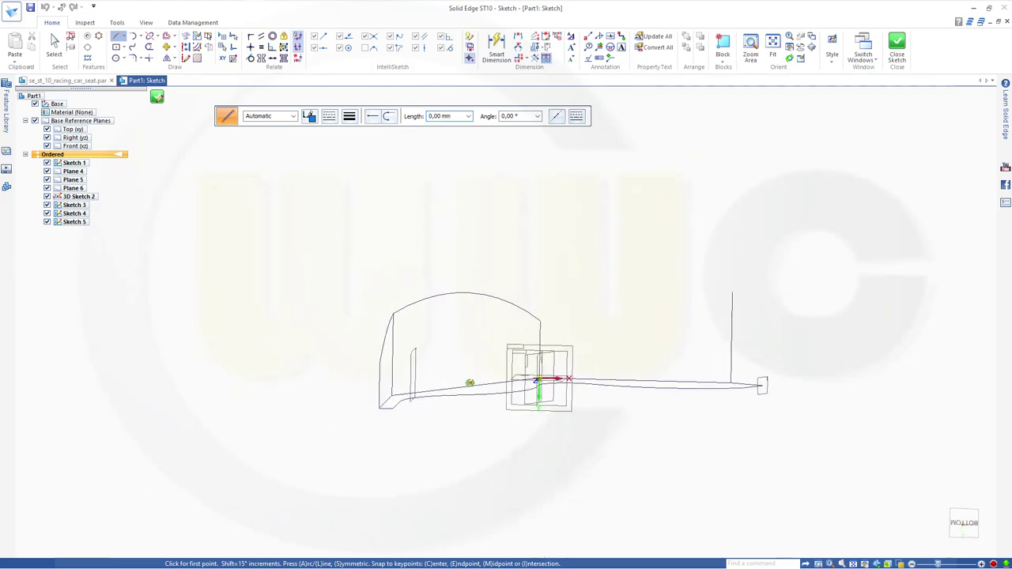
pyautogui.moveTo(468, 384)
pyautogui.mouseDown(button='middle')
pyautogui.moveTo(467, 403)
pyautogui.moveTo(266, 230)
pyautogui.mouseUp(button='middle')
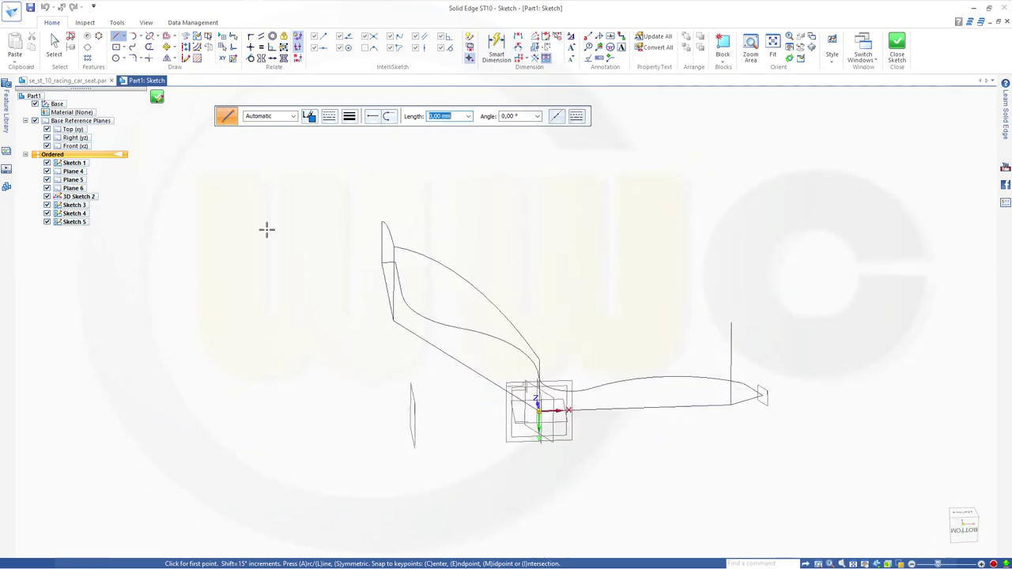
# - Draw a three-point arc of 840 mm radius from the free end of the origin's width line to that of the seat front's, and finish the sketch
pyautogui.click(142, 37)
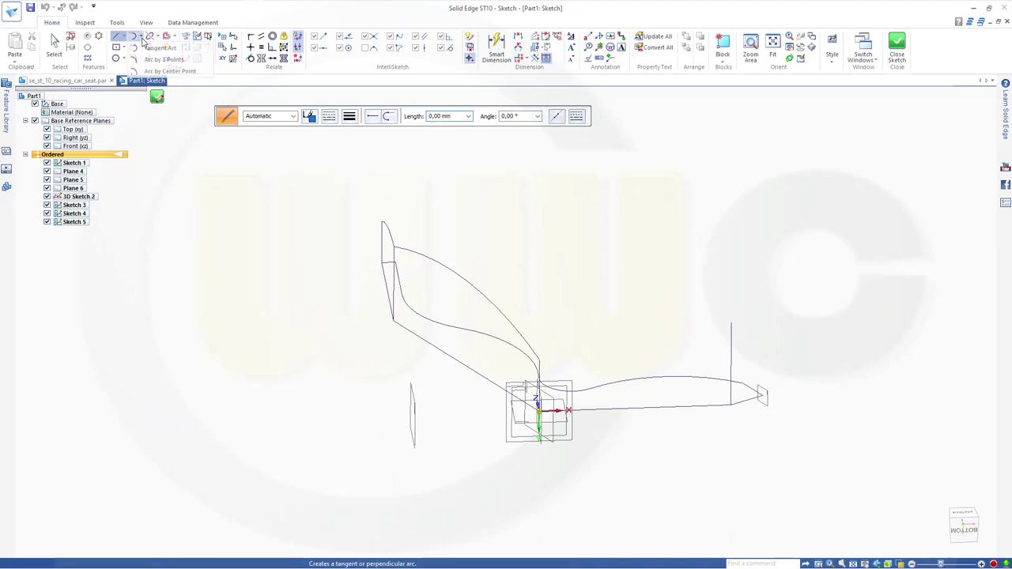
pyautogui.click(162, 59)
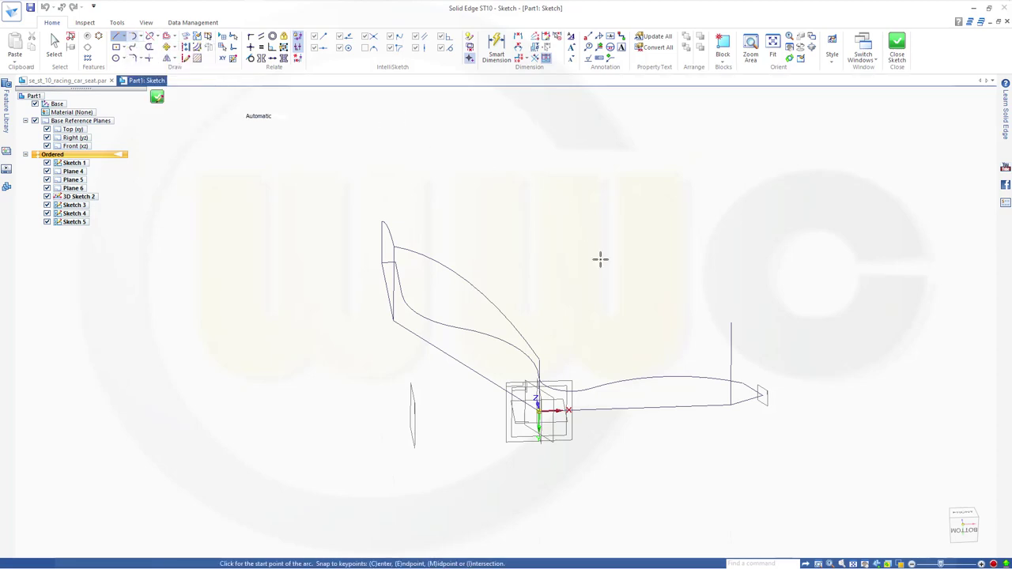
pyautogui.click(538, 361)
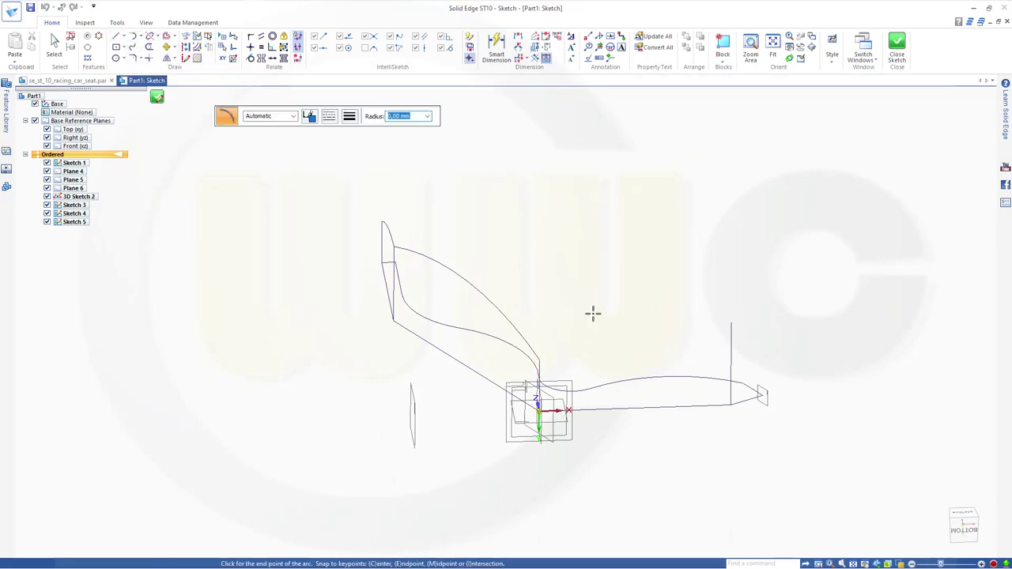
pyautogui.click(730, 322)
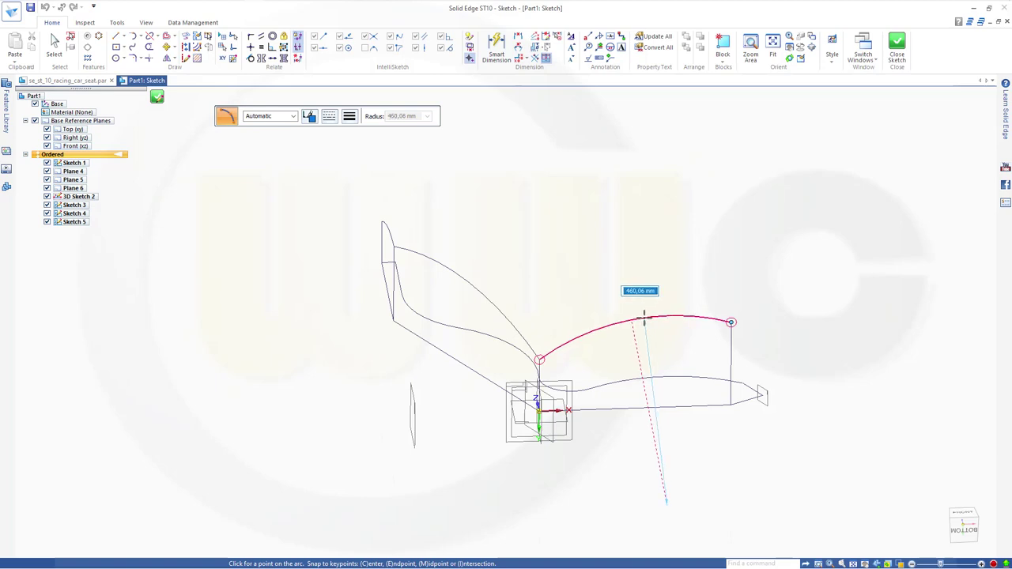
pyautogui.write('840')
pyautogui.press('Return')
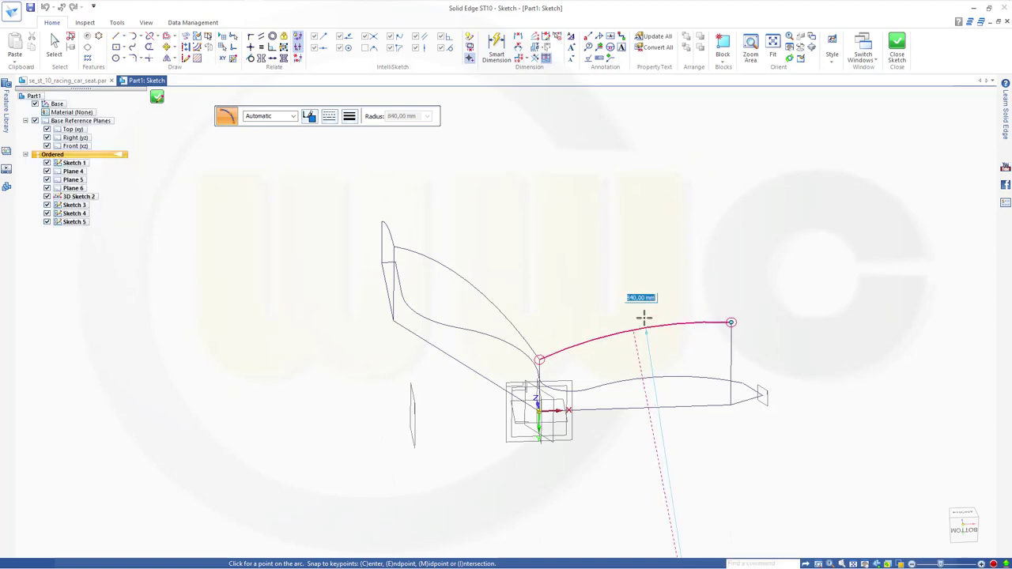
pyautogui.click(644, 317)
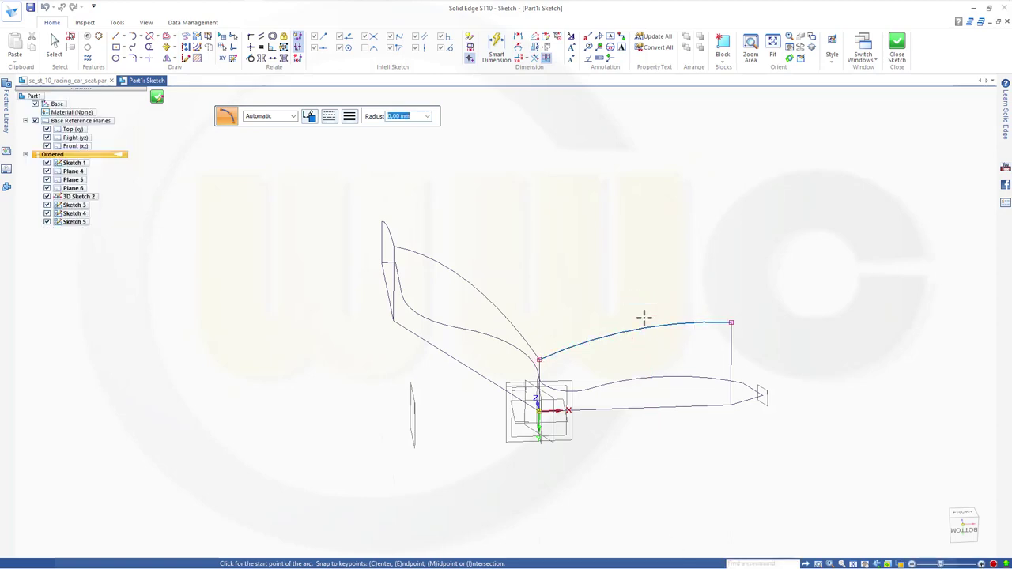
pyautogui.click(897, 49)
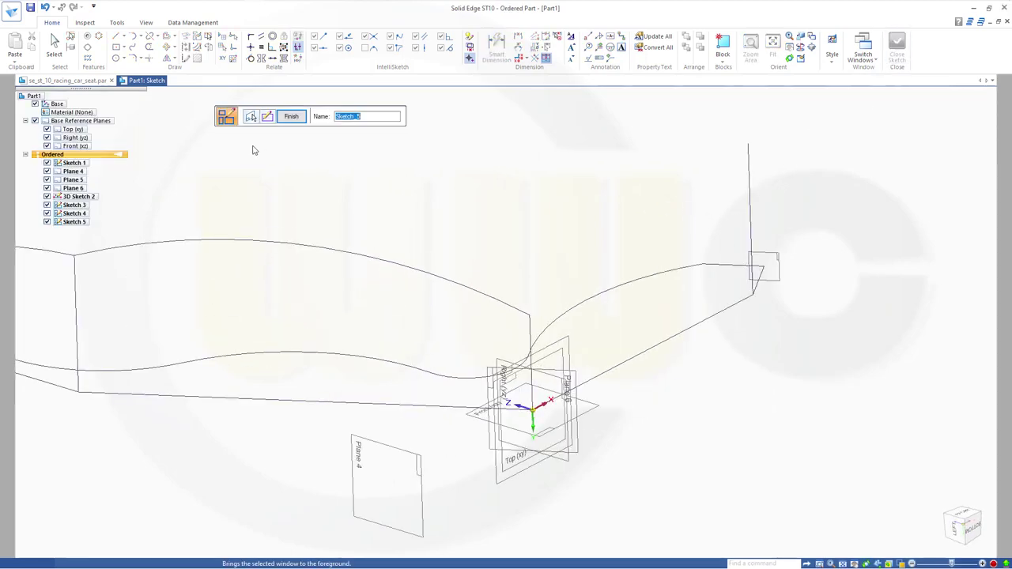
pyautogui.click(290, 117)
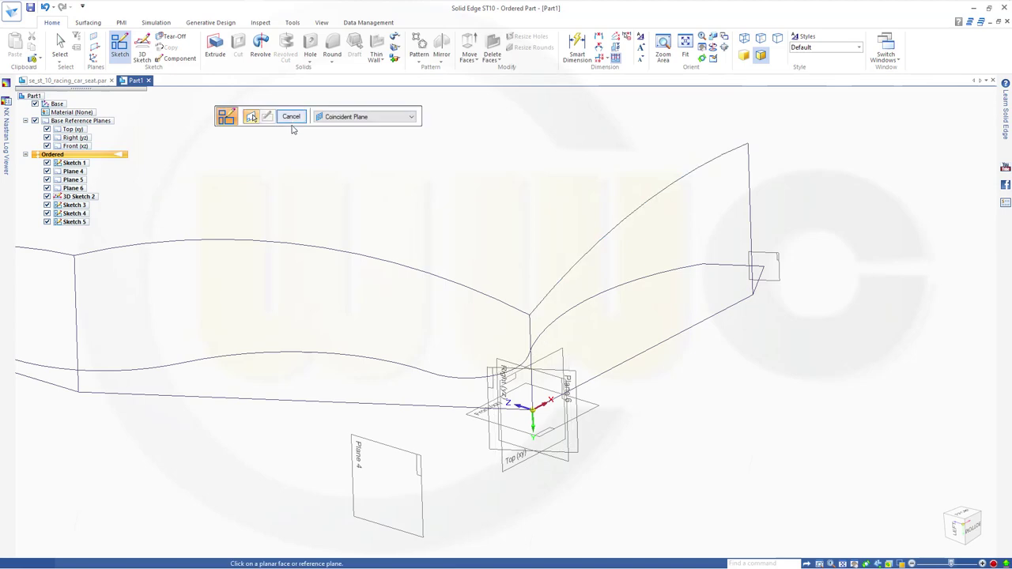
pyautogui.click(292, 117)
# - Extrude the closed side profile into a solid well past the width lines, entering 250 mm as the distance for the second direction
pyautogui.scroll(5, 481, 312)
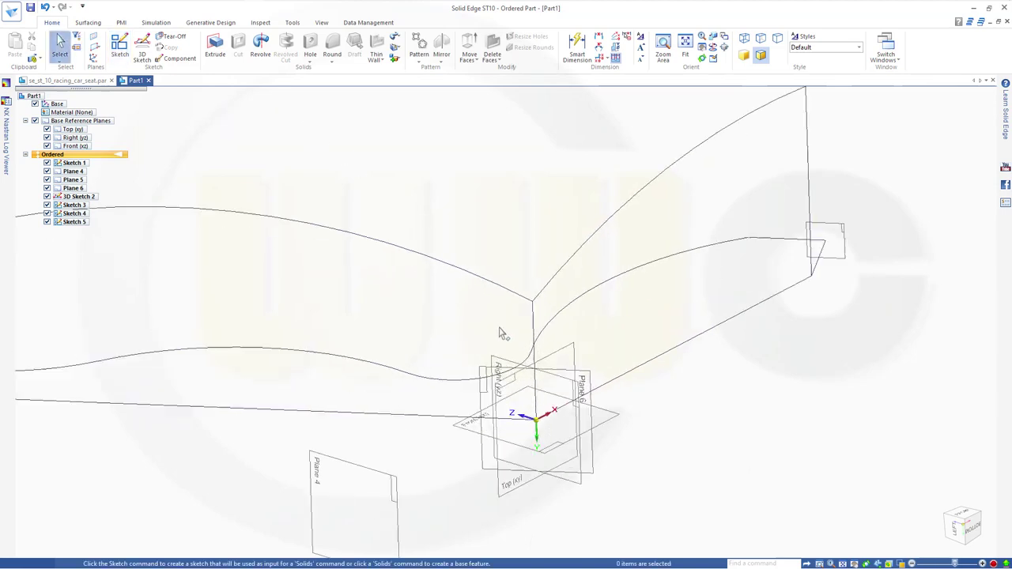
pyautogui.scroll(-6, 531, 315)
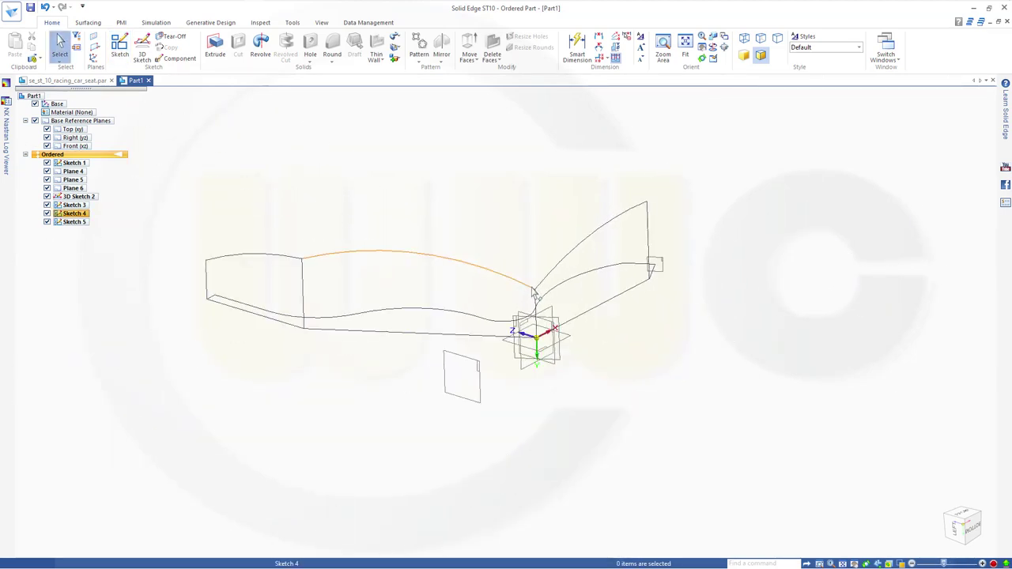
pyautogui.moveTo(501, 294)
pyautogui.mouseDown(button='middle')
pyautogui.moveTo(509, 339)
pyautogui.moveTo(463, 300)
pyautogui.moveTo(416, 319)
pyautogui.moveTo(409, 361)
pyautogui.moveTo(382, 362)
pyautogui.moveTo(388, 407)
pyautogui.moveTo(377, 404)
pyautogui.moveTo(368, 375)
pyautogui.moveTo(380, 389)
pyautogui.moveTo(400, 373)
pyautogui.moveTo(419, 326)
pyautogui.moveTo(393, 373)
pyautogui.moveTo(359, 354)
pyautogui.mouseUp(button='middle')
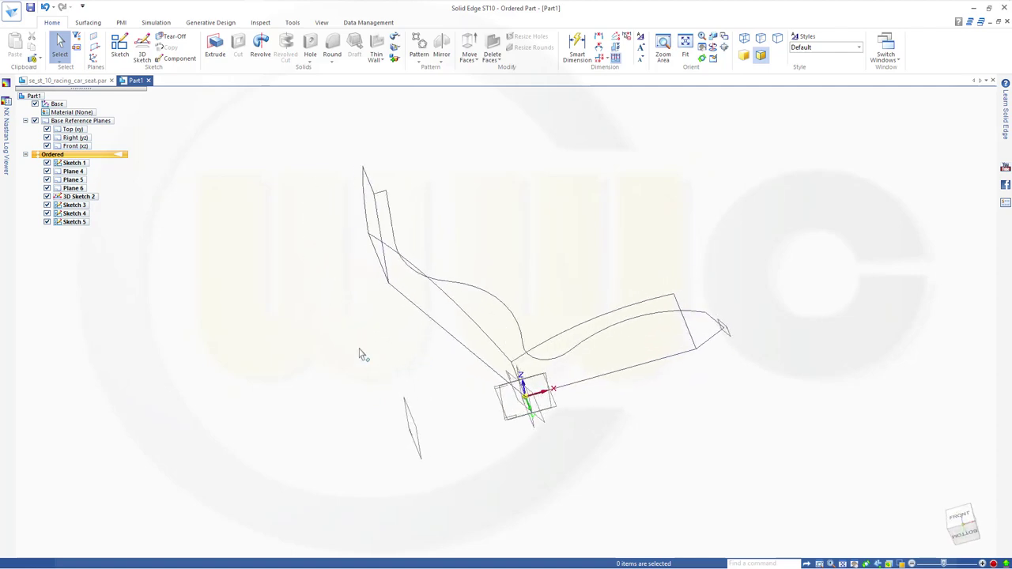
pyautogui.click(215, 46)
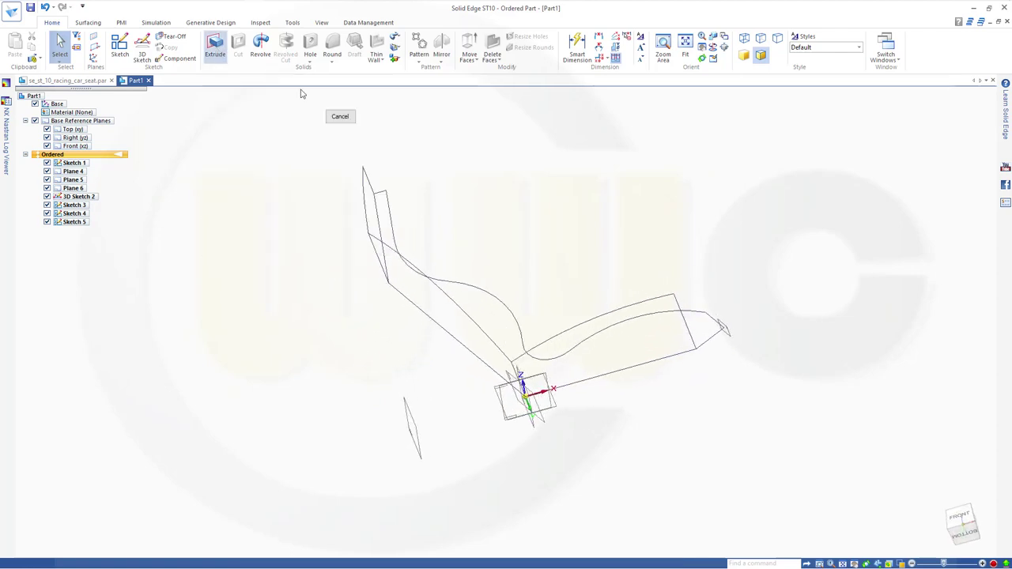
pyautogui.click(389, 220)
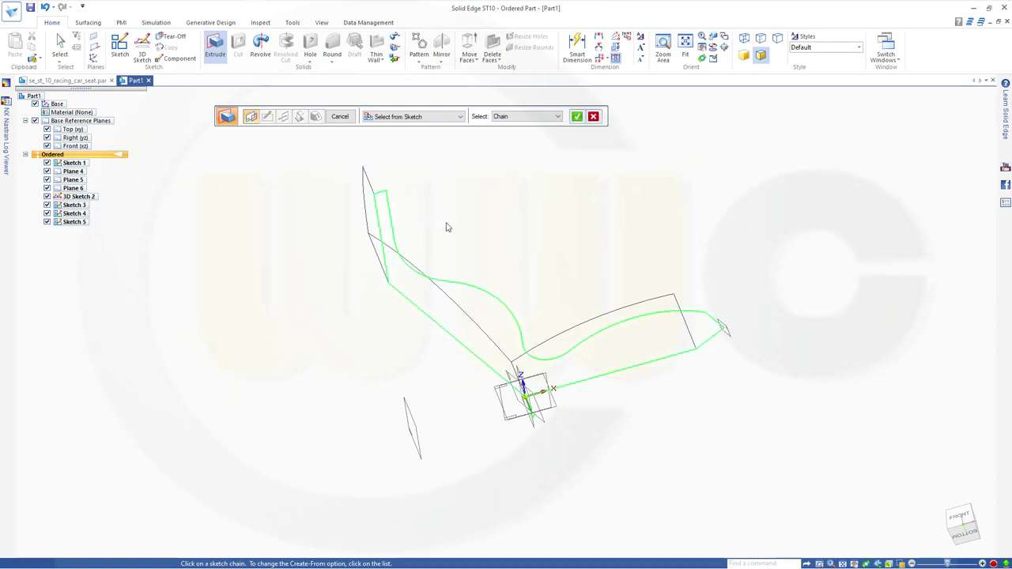
pyautogui.moveTo(447, 226); pyautogui.dragTo(538, 216, button='middle')
pyautogui.rightClick(555, 209)
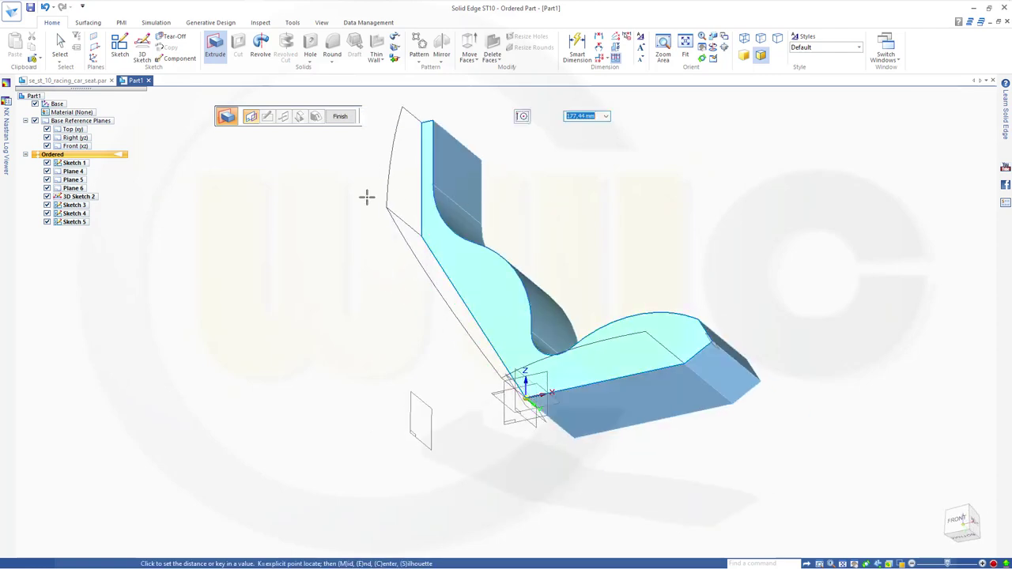
pyautogui.moveTo(346, 208); pyautogui.dragTo(346, 247, button='middle')
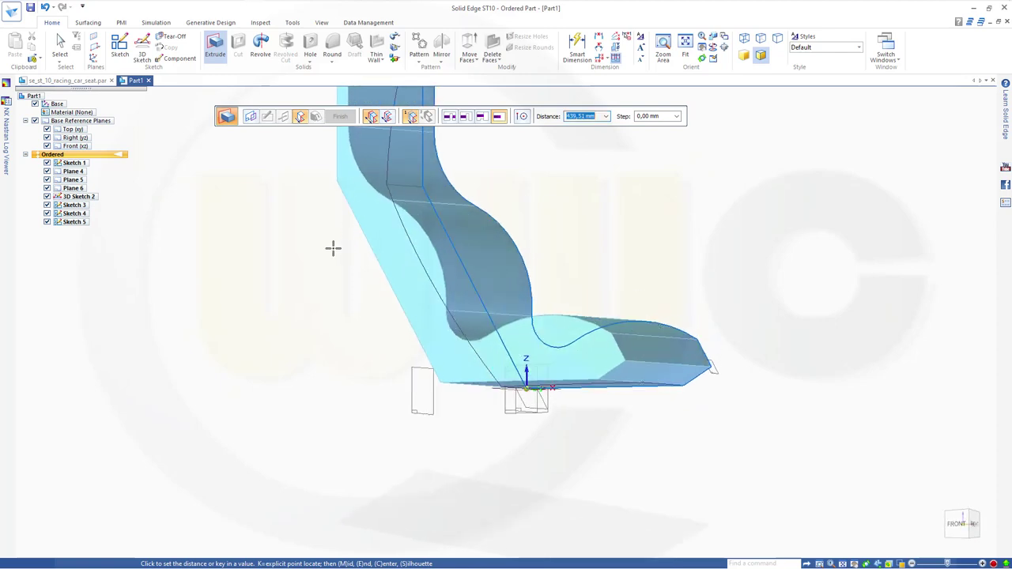
pyautogui.click(332, 248)
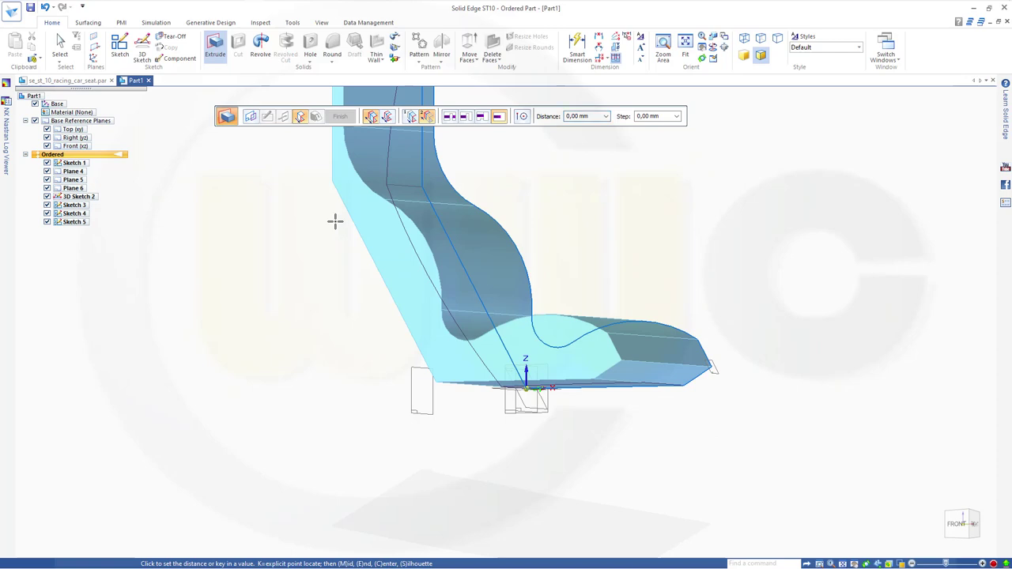
pyautogui.press('Escape')
pyautogui.moveTo(330, 216); pyautogui.dragTo(328, 214, button='middle')
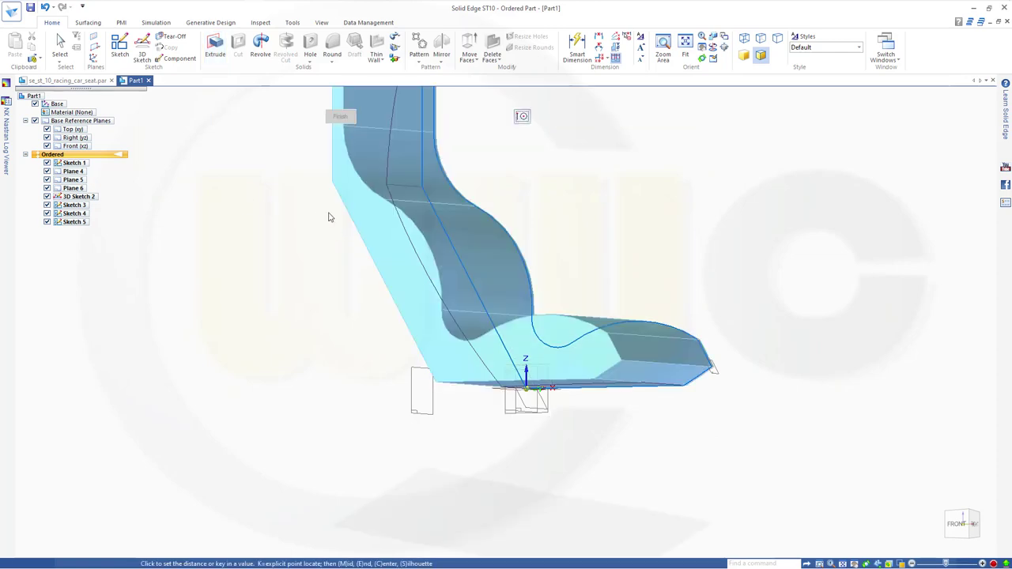
pyautogui.write('250')
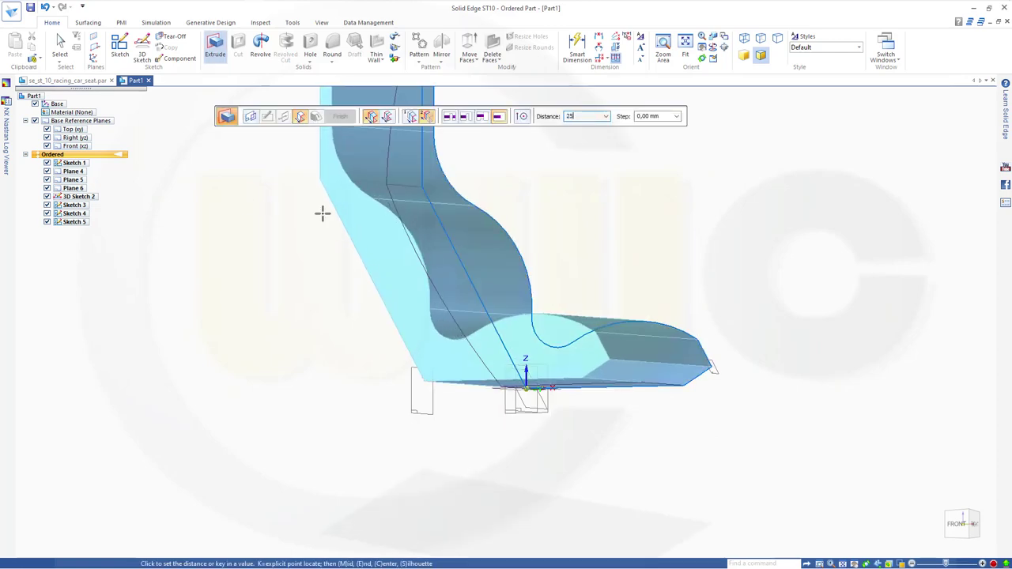
pyautogui.press('Return')
pyautogui.click(322, 213)
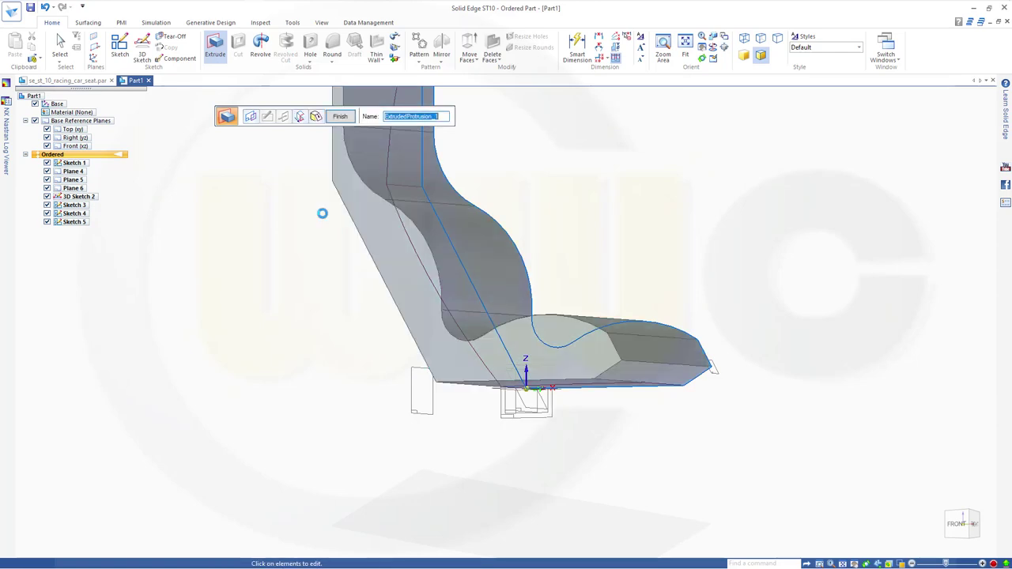
pyautogui.click(340, 117)
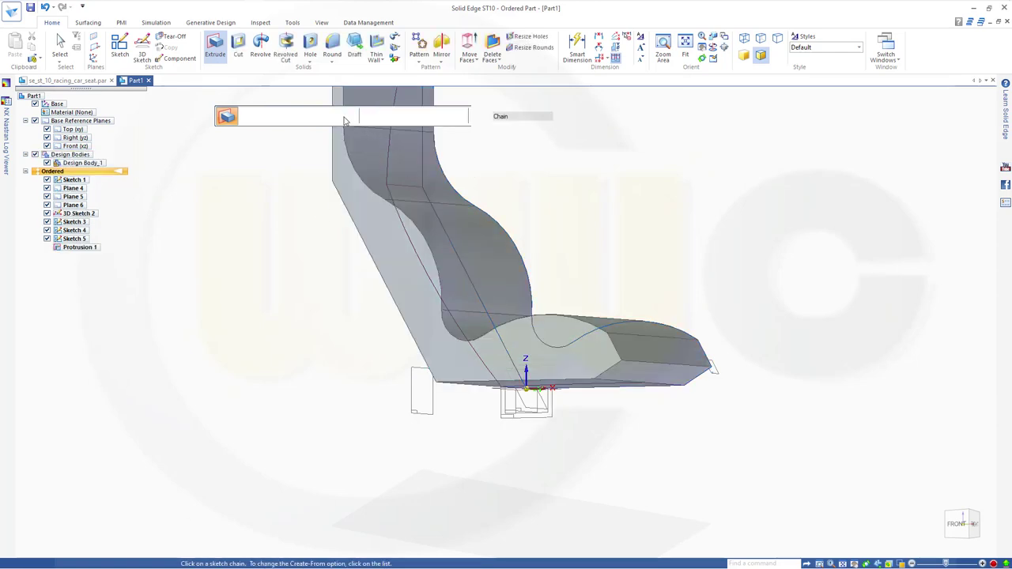
pyautogui.press('Escape')
# - Hide the extruded design body so only the sketches and planes are displayed
pyautogui.moveTo(561, 325)
pyautogui.mouseDown(button='middle')
pyautogui.moveTo(553, 264)
pyautogui.moveTo(418, 177)
pyautogui.moveTo(554, 237)
pyautogui.moveTo(687, 258)
pyautogui.moveTo(649, 242)
pyautogui.moveTo(682, 224)
pyautogui.mouseUp(button='middle')
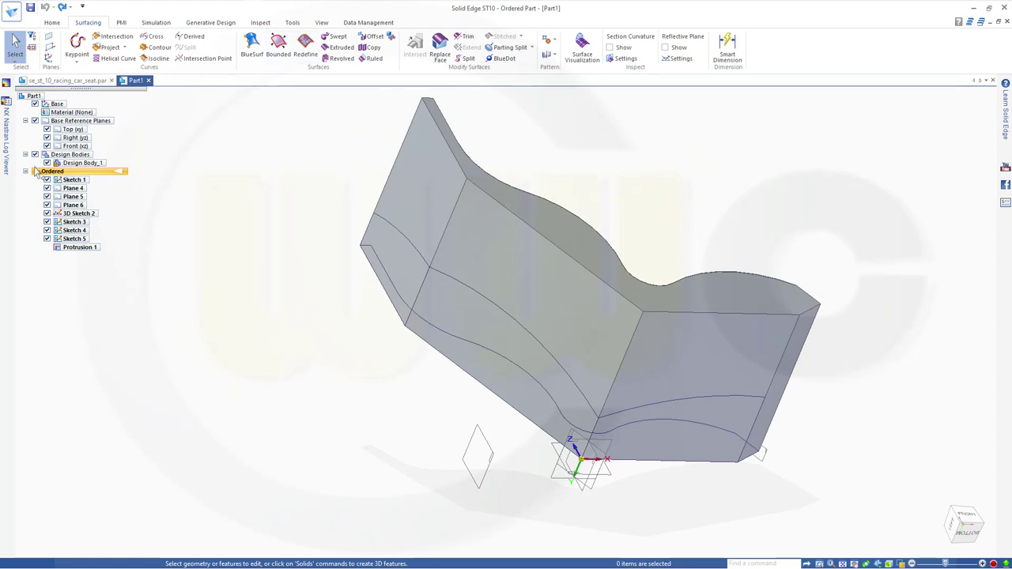
pyautogui.click(47, 163)
pyautogui.moveTo(520, 222); pyautogui.dragTo(506, 241, button='middle')
# - Start a swept surface with multiple paths and cross sections, no face merging, using only the large lower backrest side arc as path
pyautogui.click(335, 36)
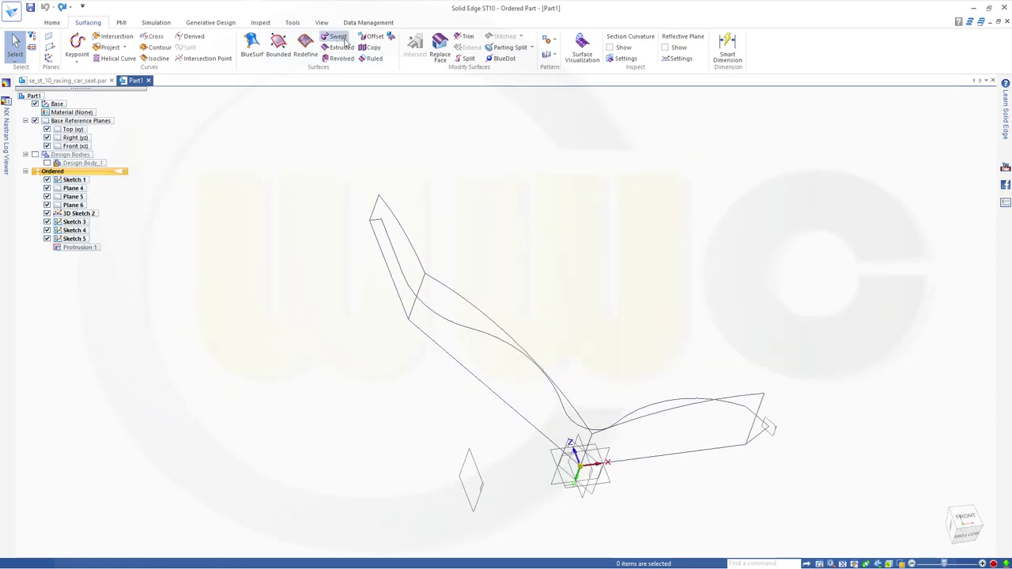
pyautogui.moveTo(444, 162); pyautogui.dragTo(303, 158)
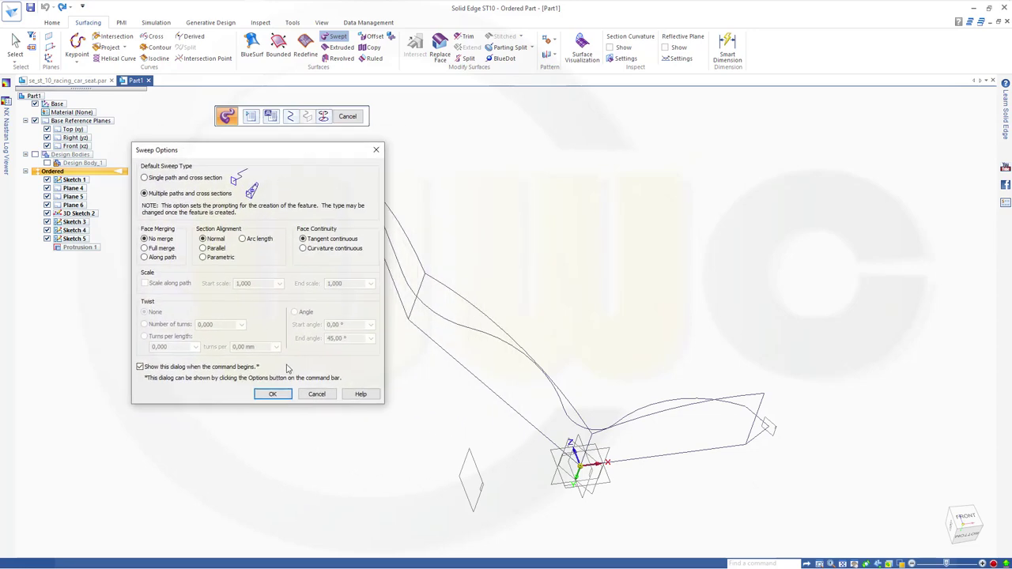
pyautogui.click(270, 394)
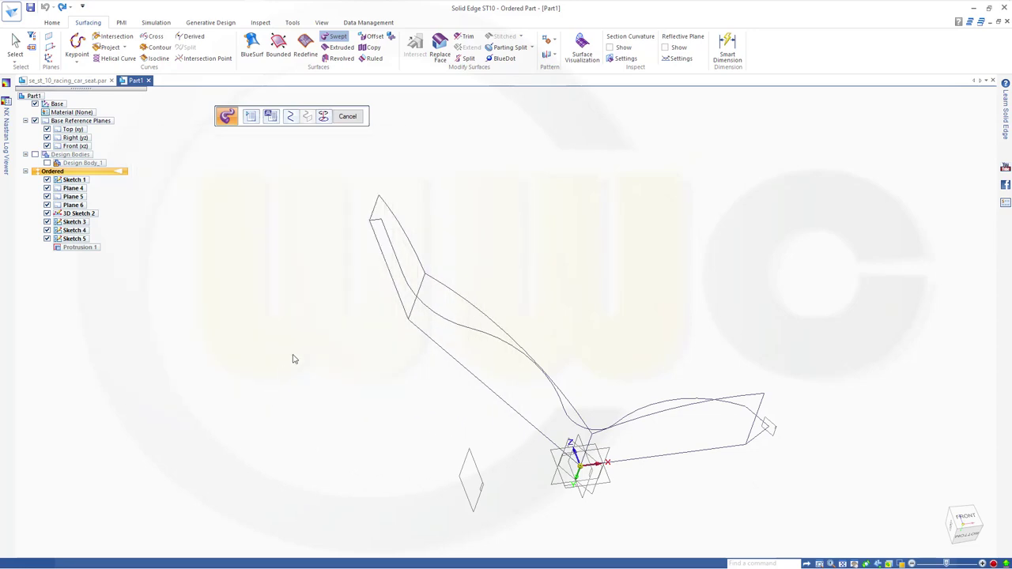
pyautogui.click(584, 409)
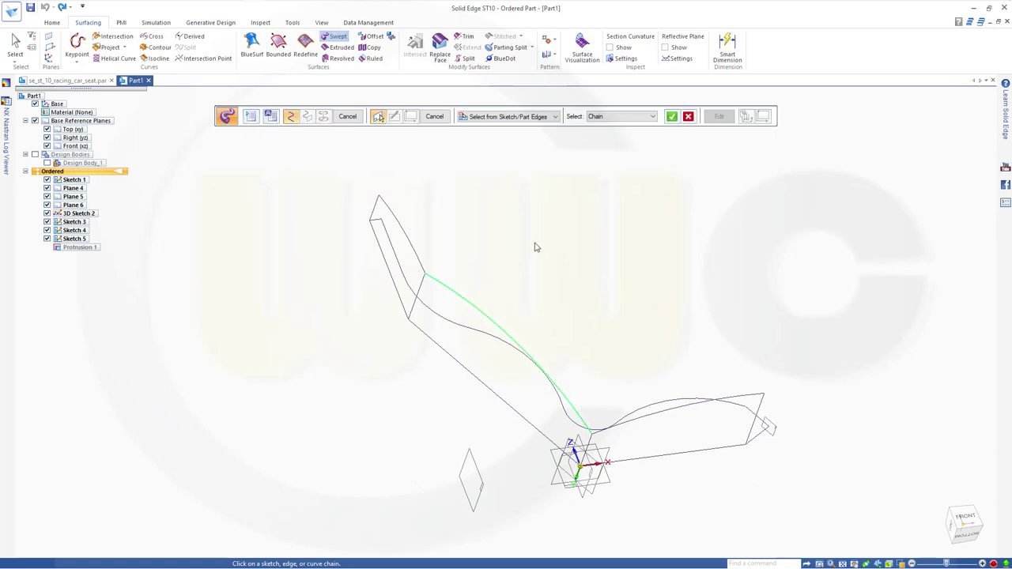
pyautogui.click(654, 117)
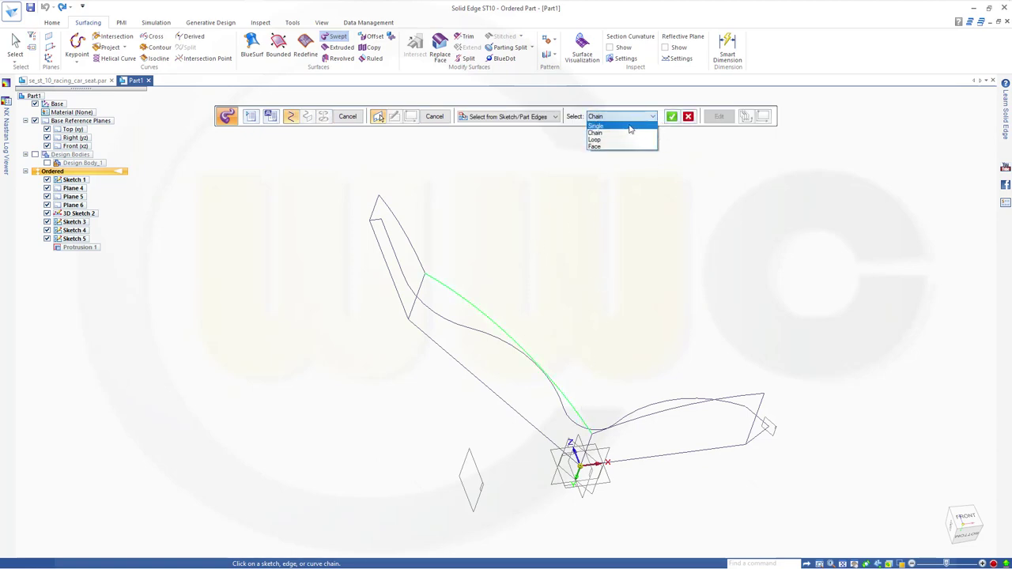
pyautogui.click(630, 127)
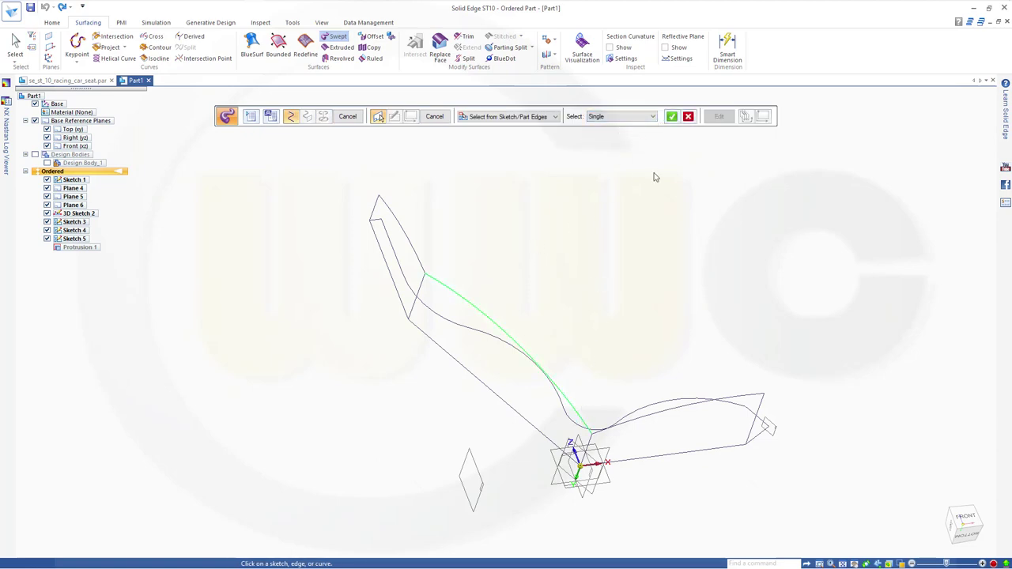
pyautogui.click(671, 117)
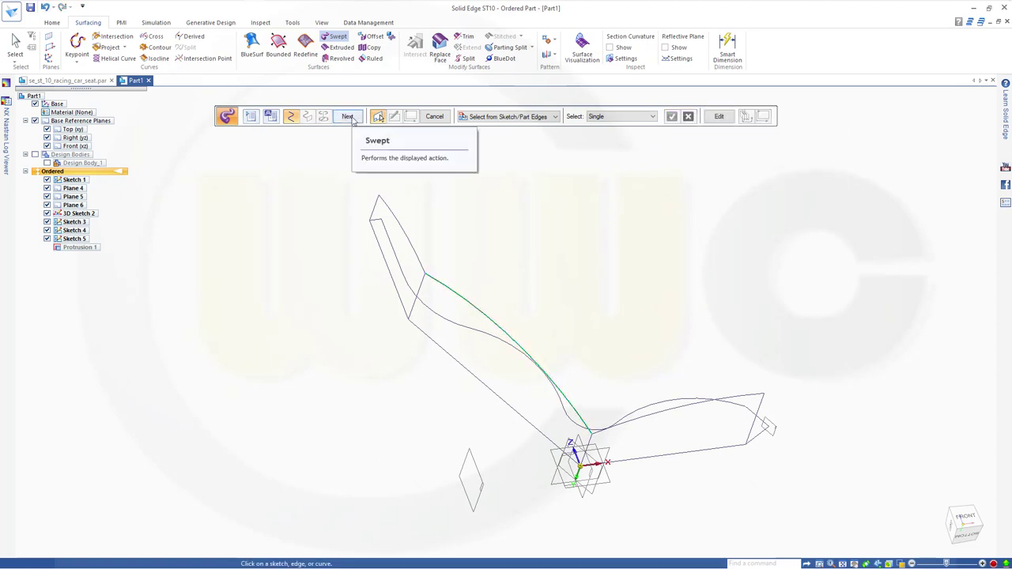
pyautogui.click(348, 117)
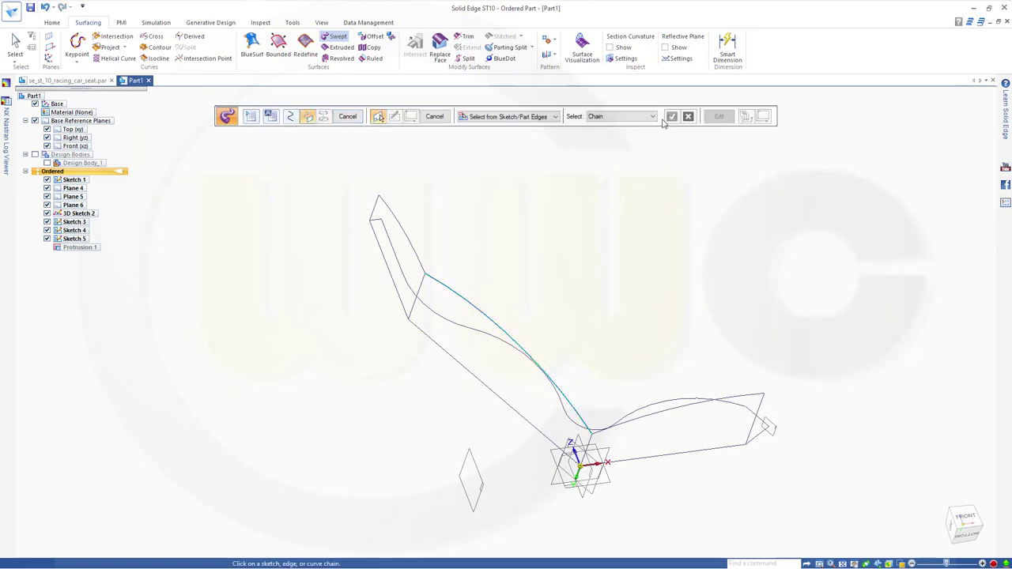
# - Use the seat's side arc and the upper backrest's side arc as single-curve cross sections and finish the swept surface
pyautogui.click(652, 116)
pyautogui.click(636, 129)
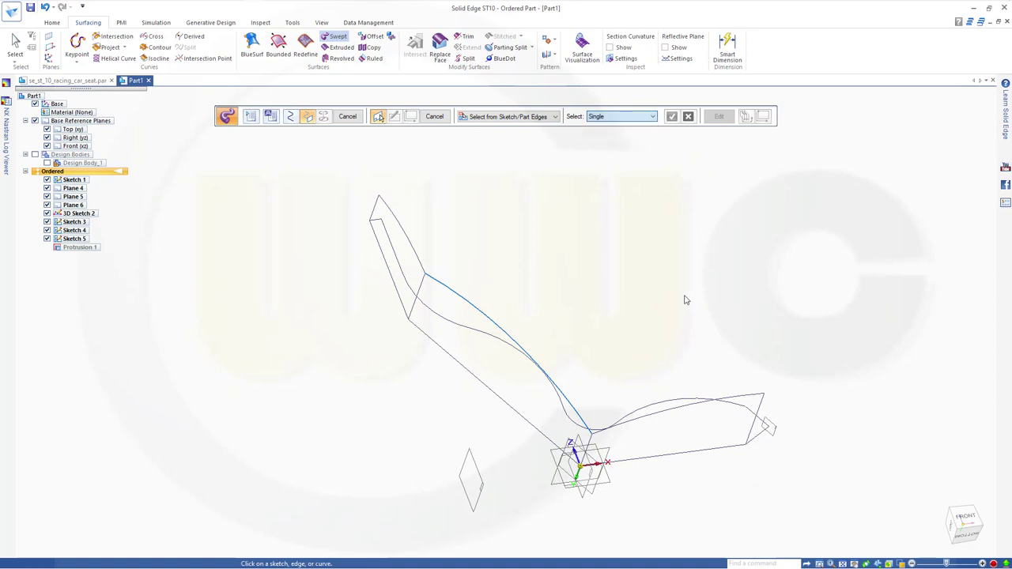
pyautogui.click(627, 427)
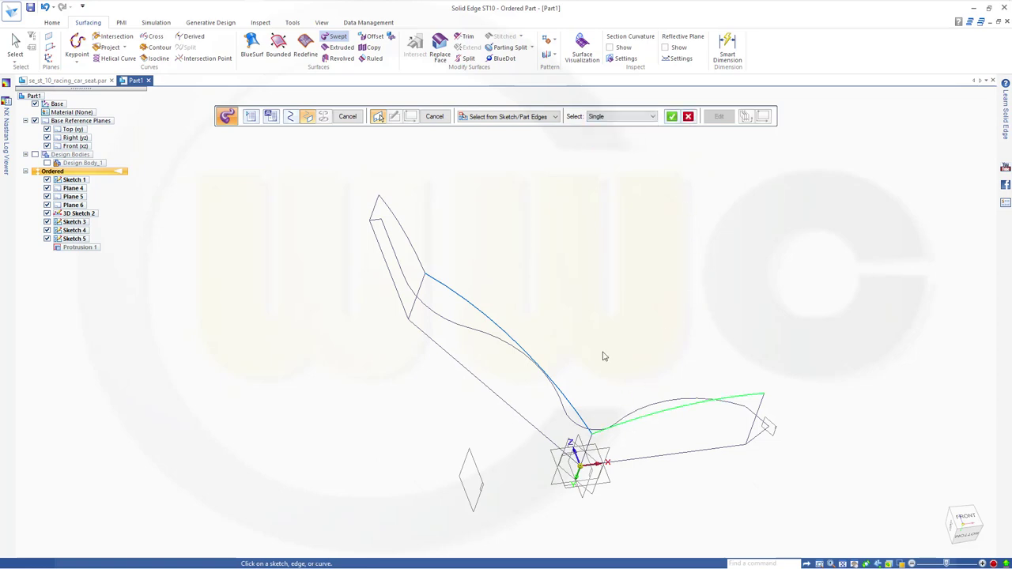
pyautogui.rightClick(536, 257)
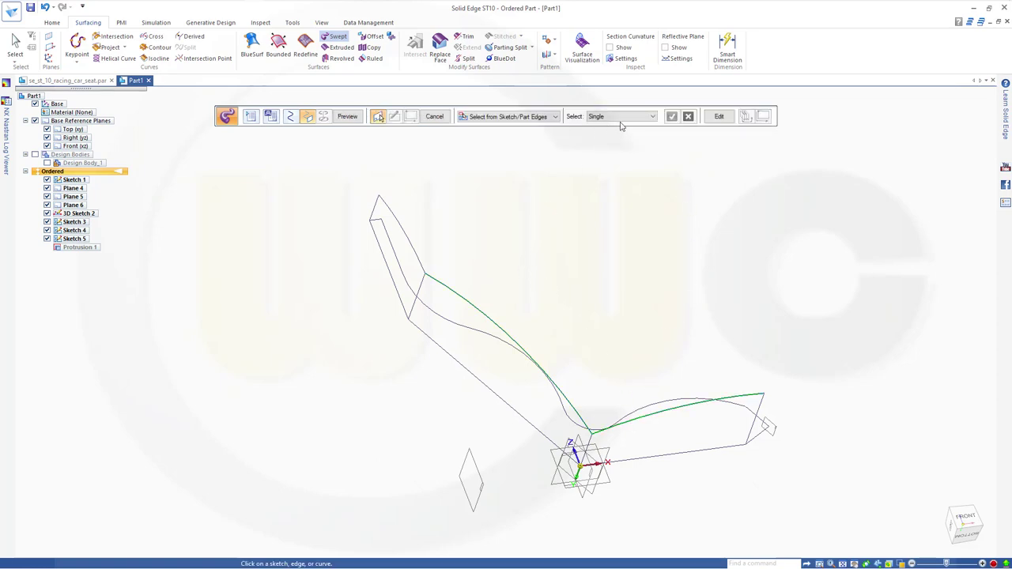
pyautogui.click(423, 266)
pyautogui.rightClick(502, 203)
pyautogui.click(345, 117)
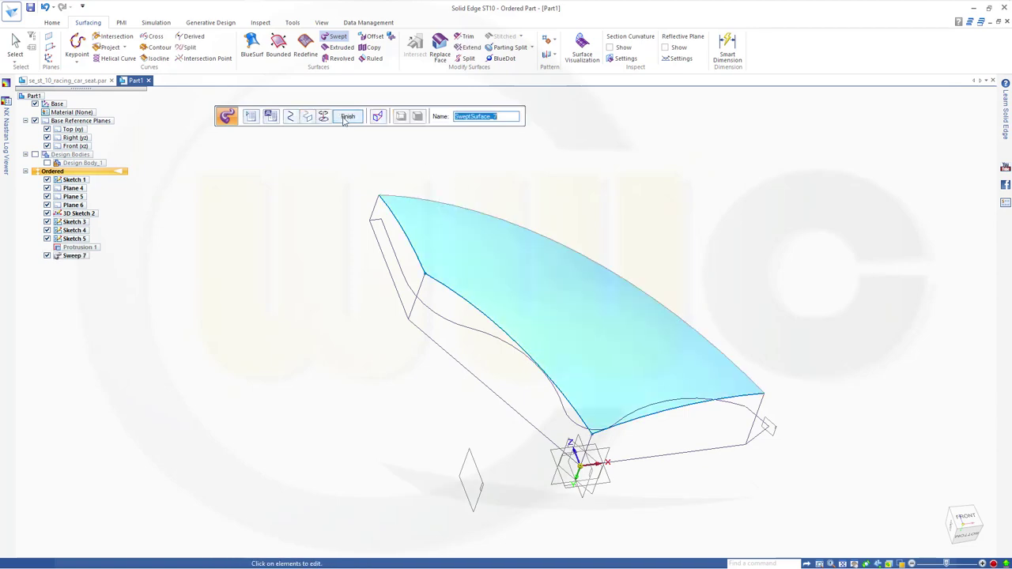
pyautogui.click(347, 117)
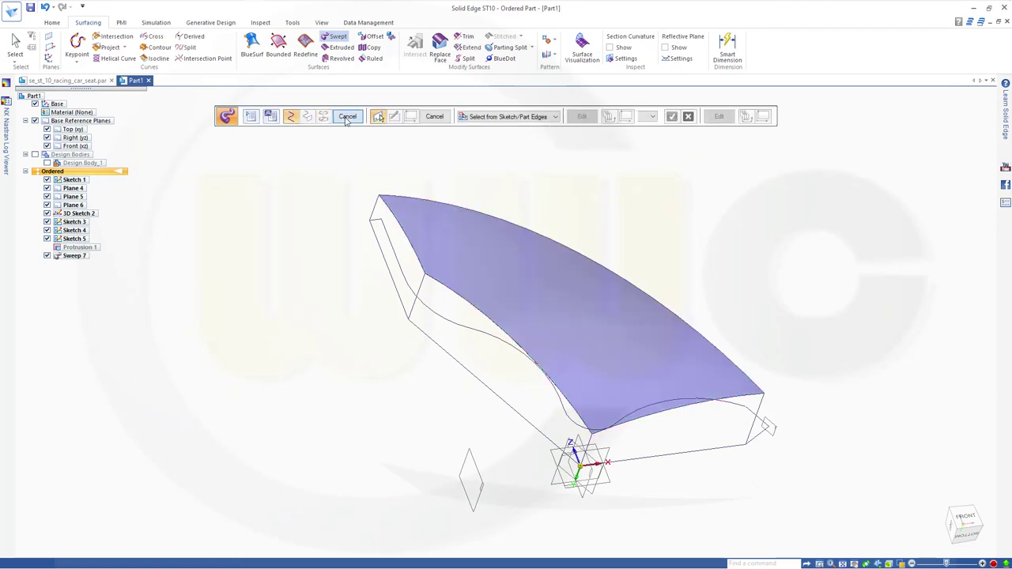
pyautogui.press('Escape')
pyautogui.moveTo(621, 223); pyautogui.dragTo(526, 247, button='middle')
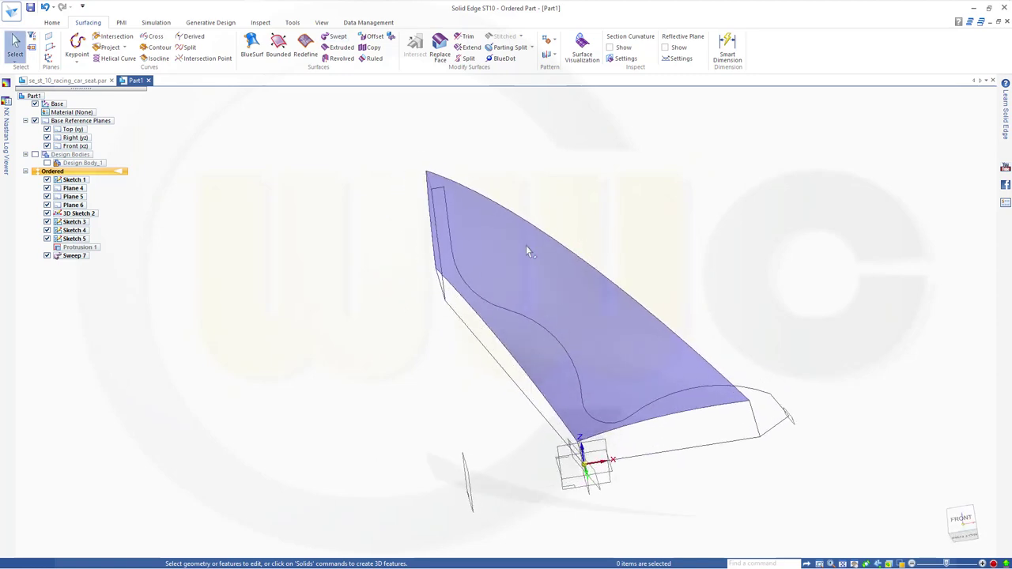
# - Show the design body again and pick the swept surface's long front edge, as a single edge, for an Extend operation
pyautogui.click(48, 162)
pyautogui.moveTo(539, 234); pyautogui.dragTo(576, 185, button='middle')
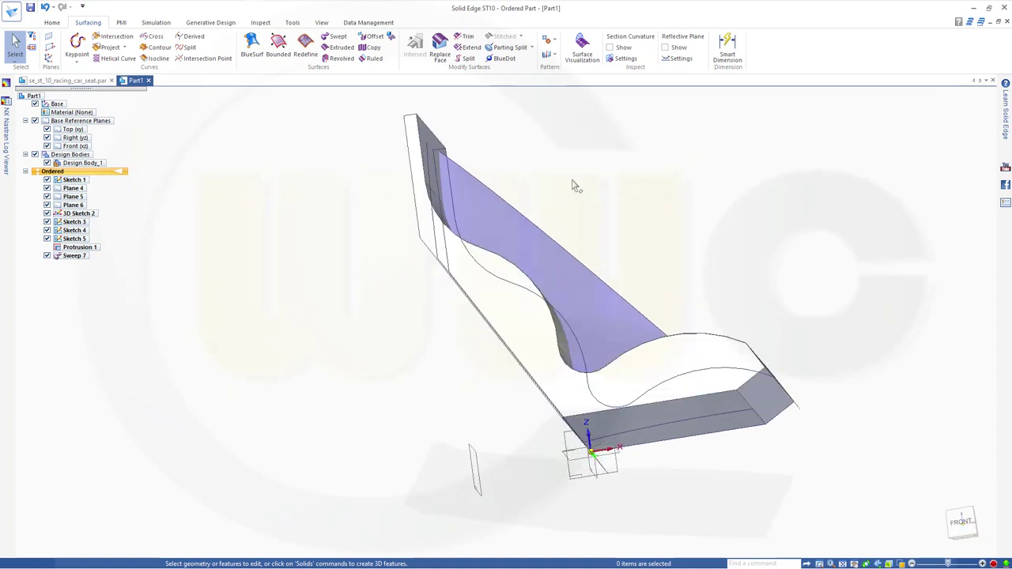
pyautogui.click(468, 47)
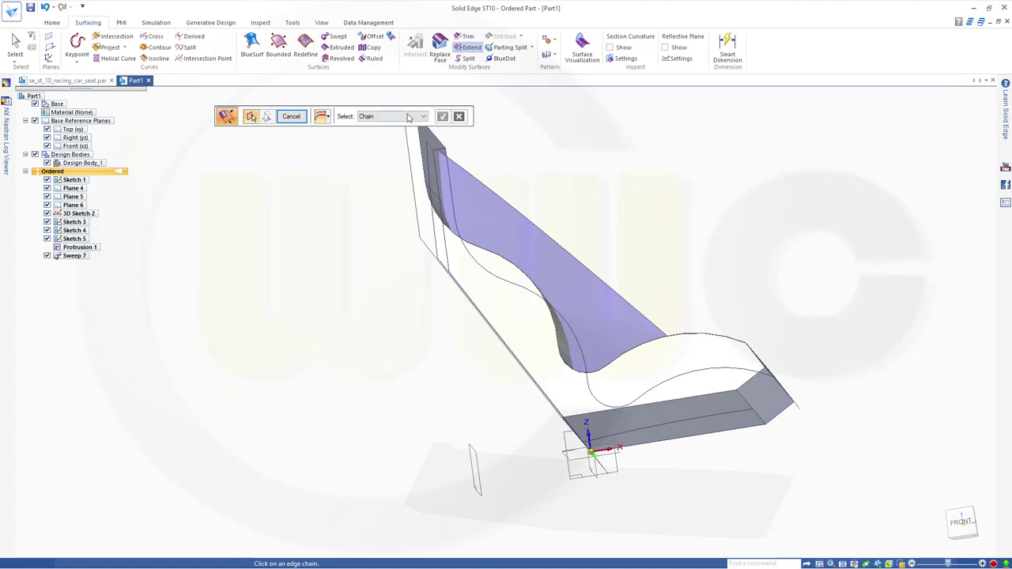
pyautogui.click(409, 117)
pyautogui.click(385, 135)
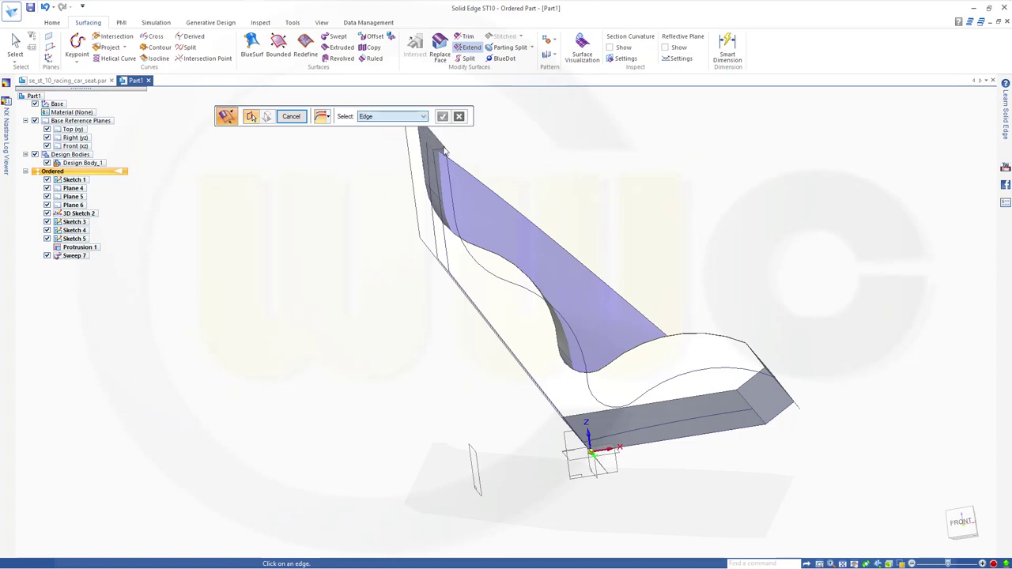
pyautogui.click(508, 207)
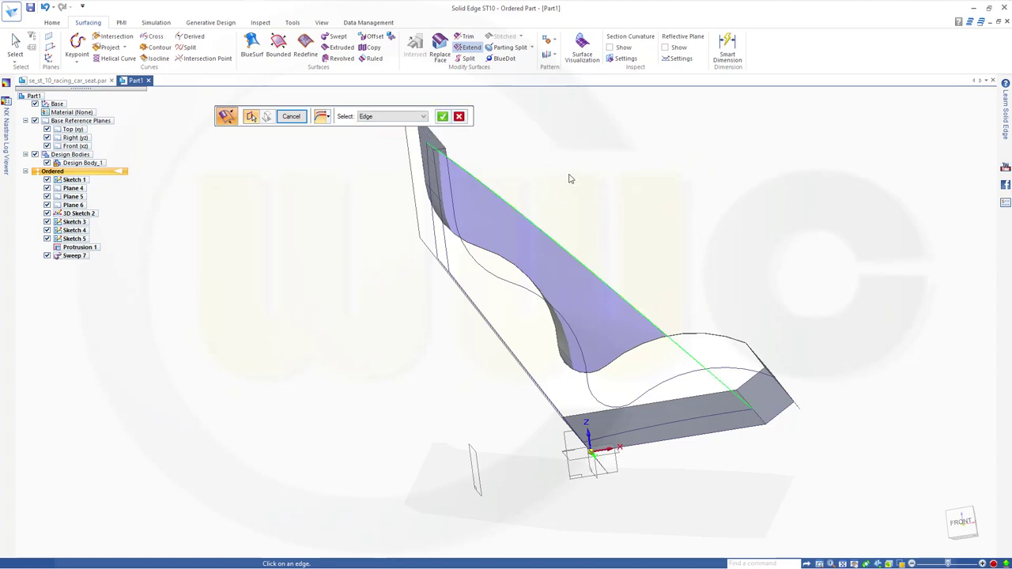
pyautogui.rightClick(569, 179)
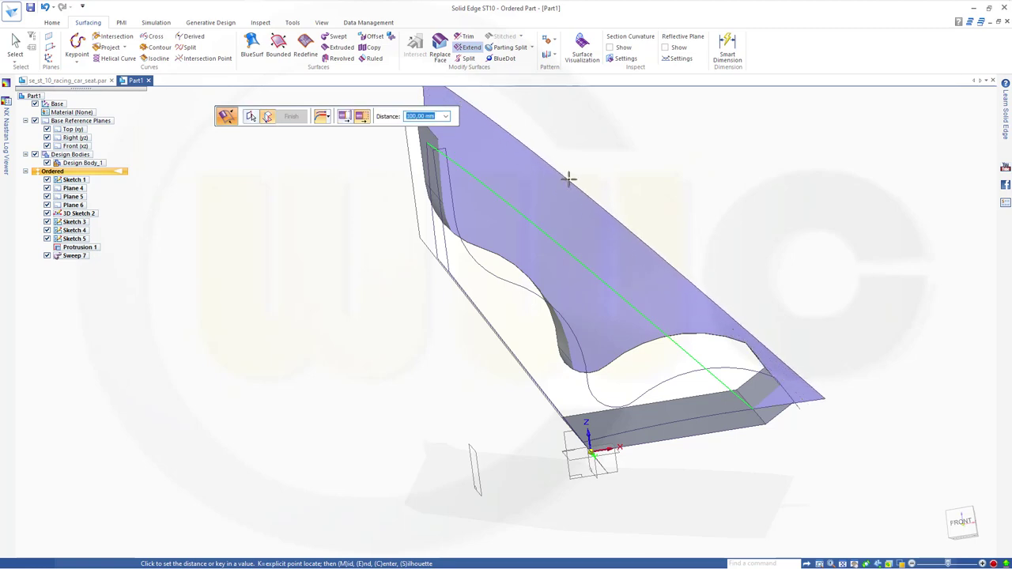
# - Extend the swept side surface by 120 mm from that edge so it reaches past the seat body, and finish the feature
pyautogui.press('Return')
pyautogui.moveTo(764, 266)
pyautogui.mouseDown(button='middle')
pyautogui.moveTo(748, 282)
pyautogui.moveTo(770, 273)
pyautogui.mouseUp(button='middle')
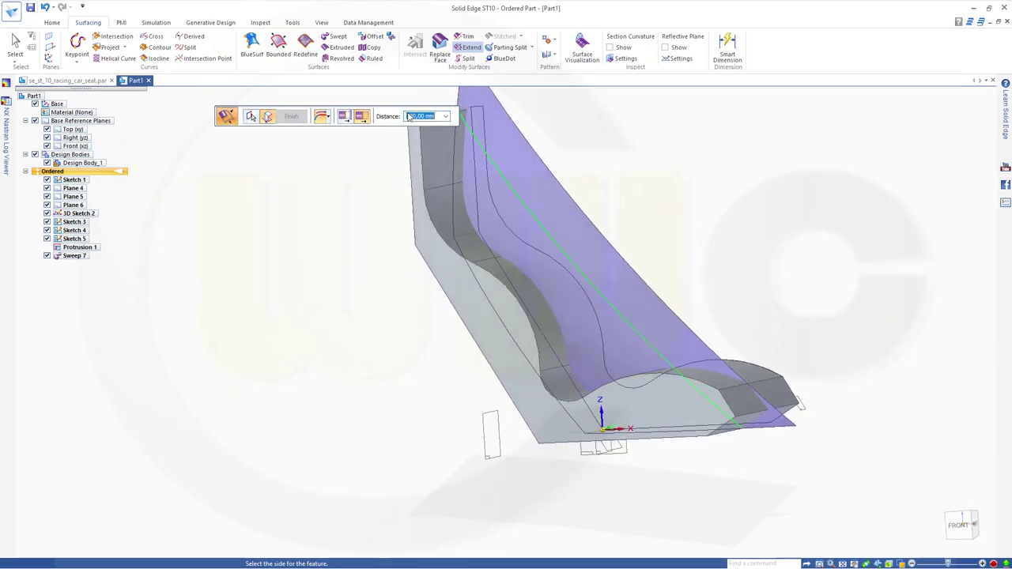
pyautogui.press('BackSpace')
pyautogui.write('120')
pyautogui.press('Return')
pyautogui.click(637, 175)
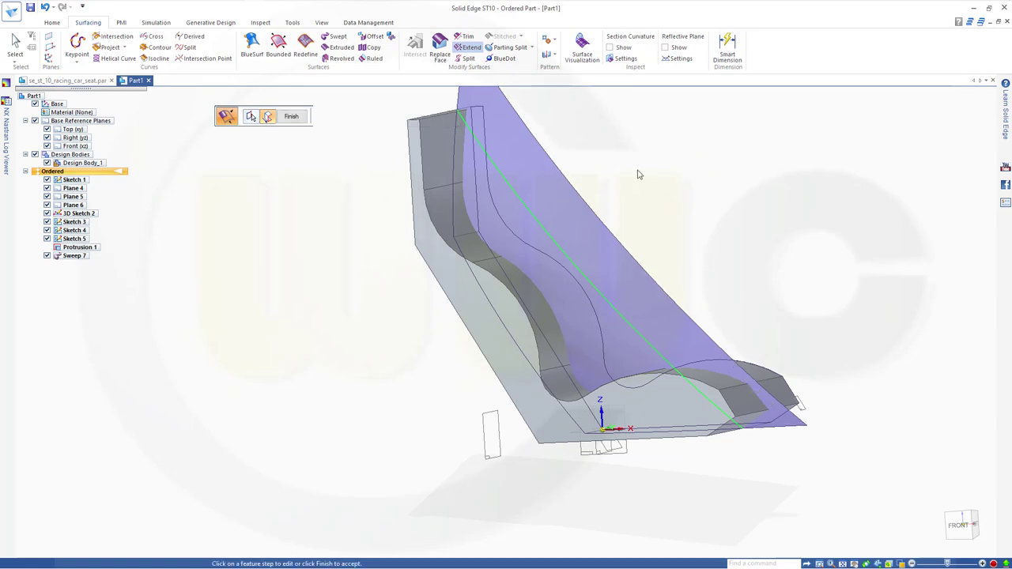
pyautogui.click(292, 117)
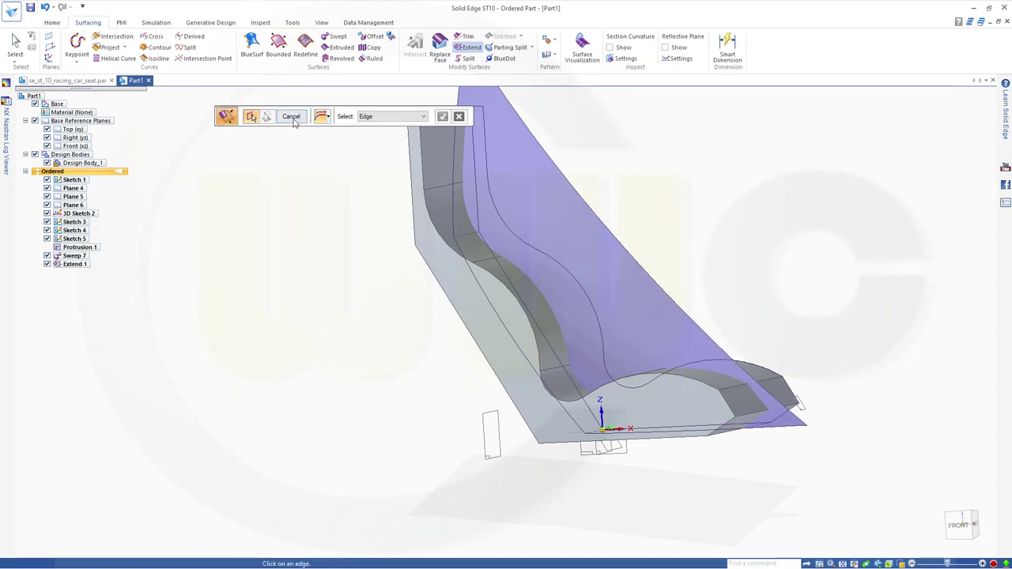
pyautogui.press('Escape')
pyautogui.hotkey('ctrl', 'i')
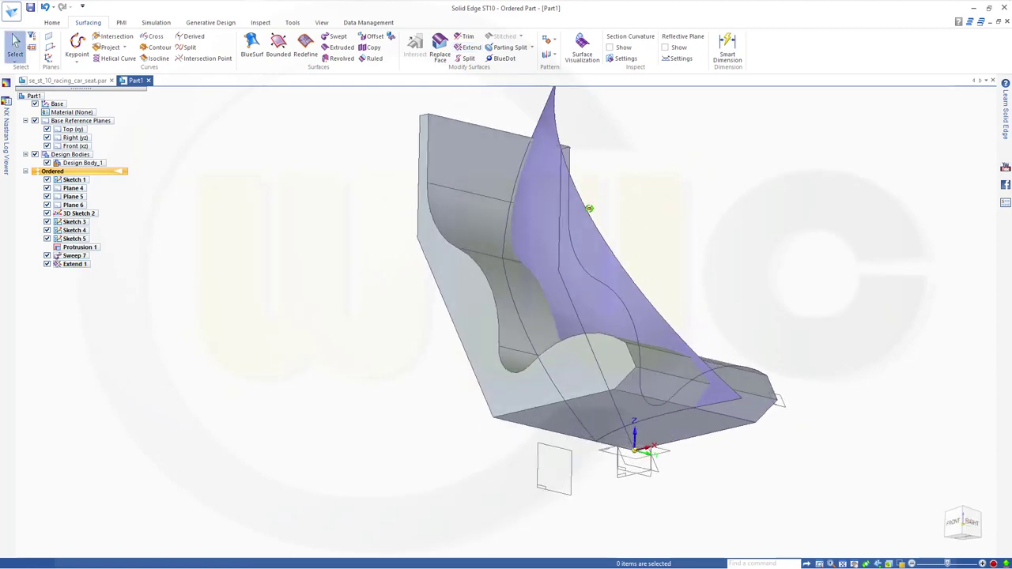
pyautogui.moveTo(610, 148)
pyautogui.mouseDown(button='middle')
pyautogui.moveTo(595, 139)
pyautogui.moveTo(628, 129)
pyautogui.moveTo(622, 155)
pyautogui.mouseUp(button='middle')
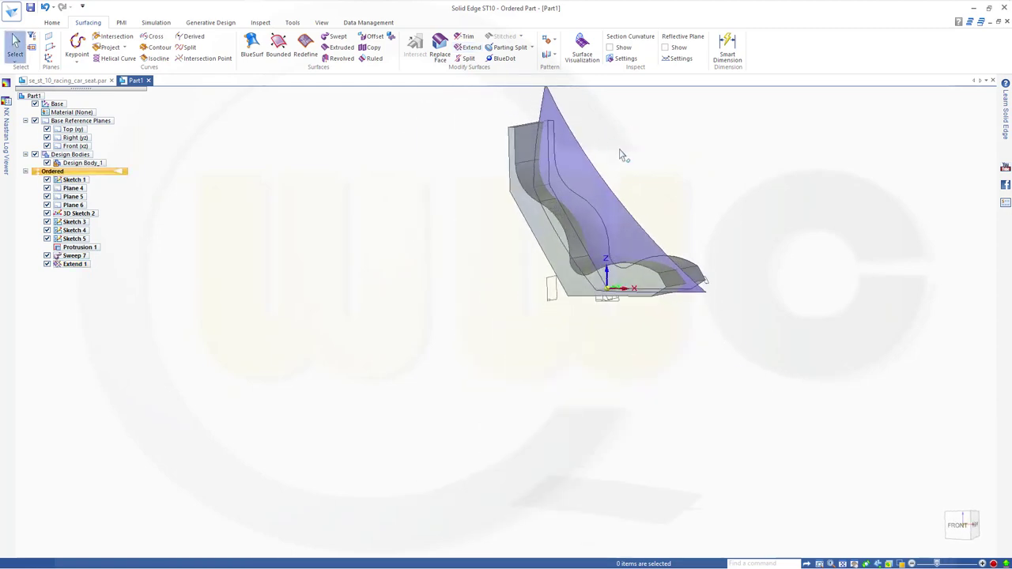
# - Split the extruded seat body, using the extended side surface as the cutting tool
pyautogui.click(53, 24)
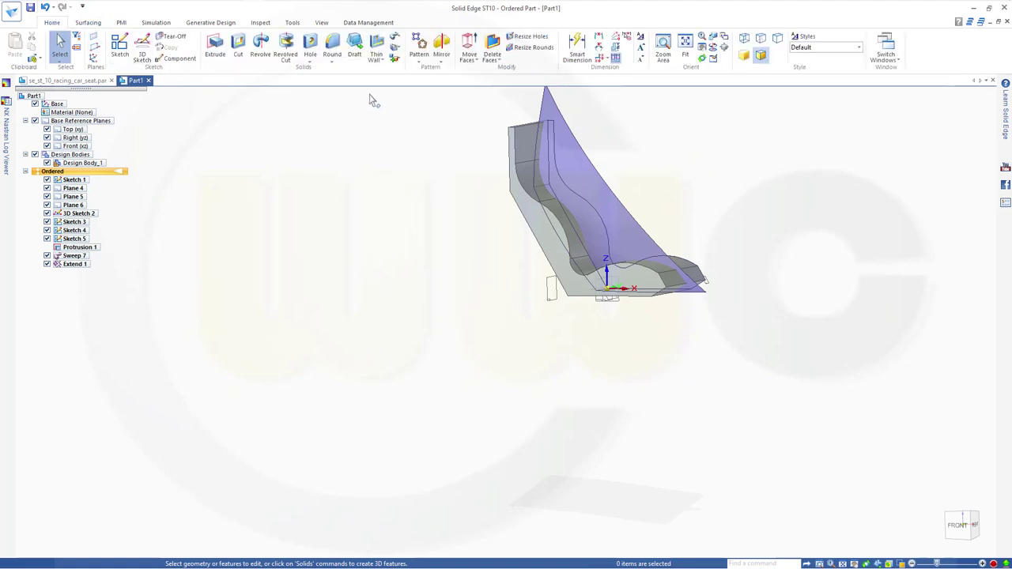
pyautogui.click(400, 39)
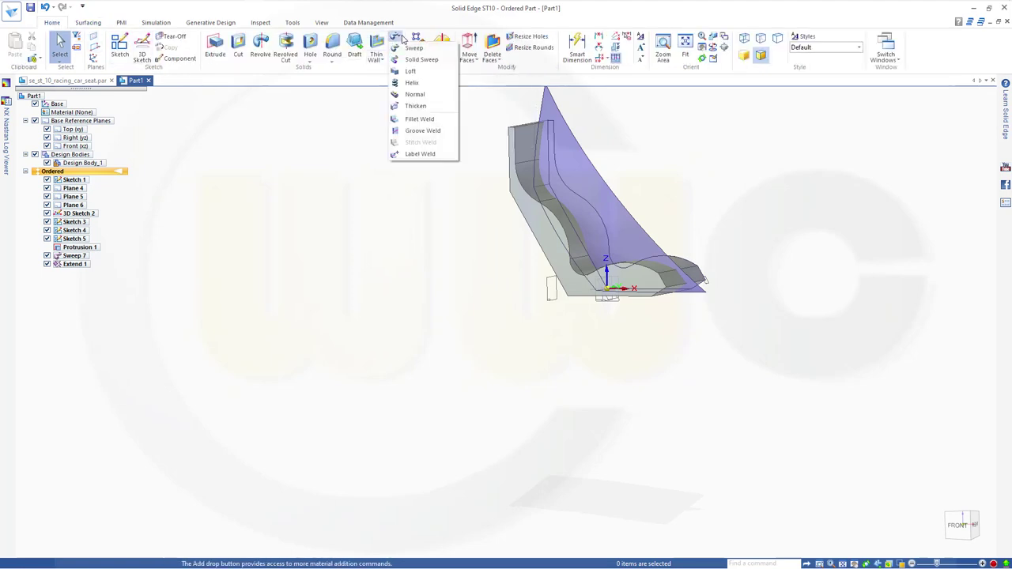
pyautogui.click(385, 208)
pyautogui.click(398, 61)
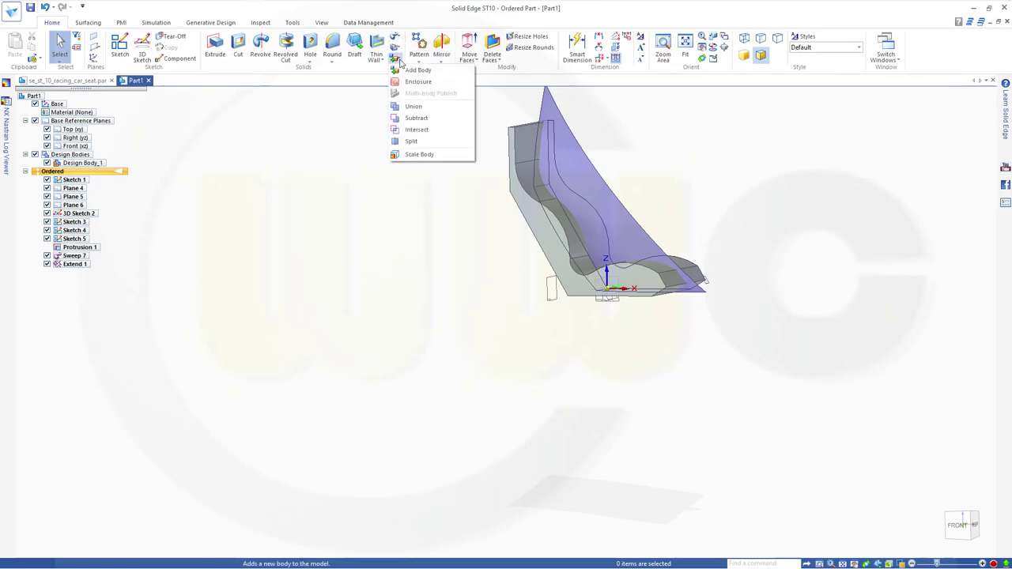
pyautogui.click(411, 142)
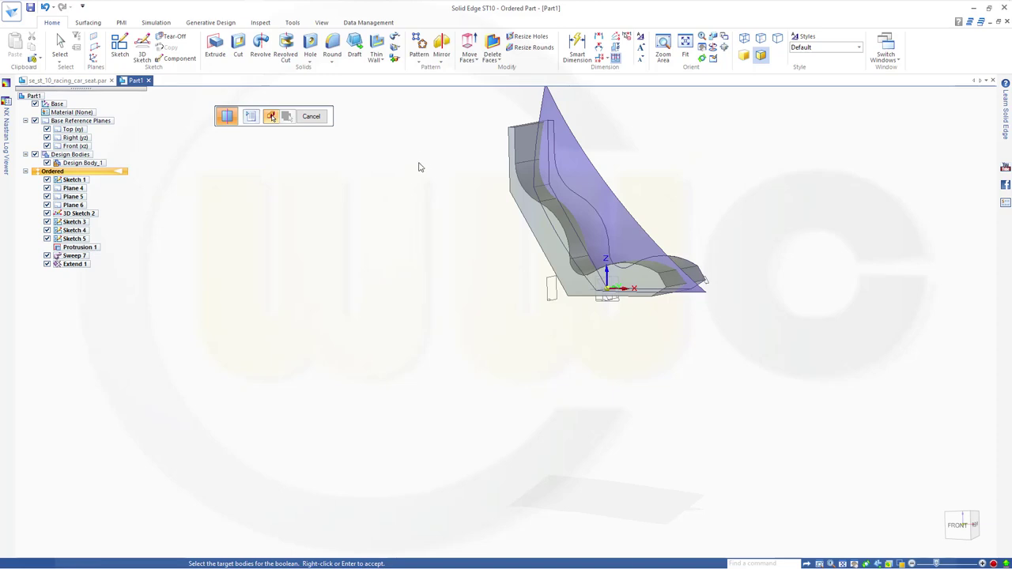
pyautogui.click(522, 204)
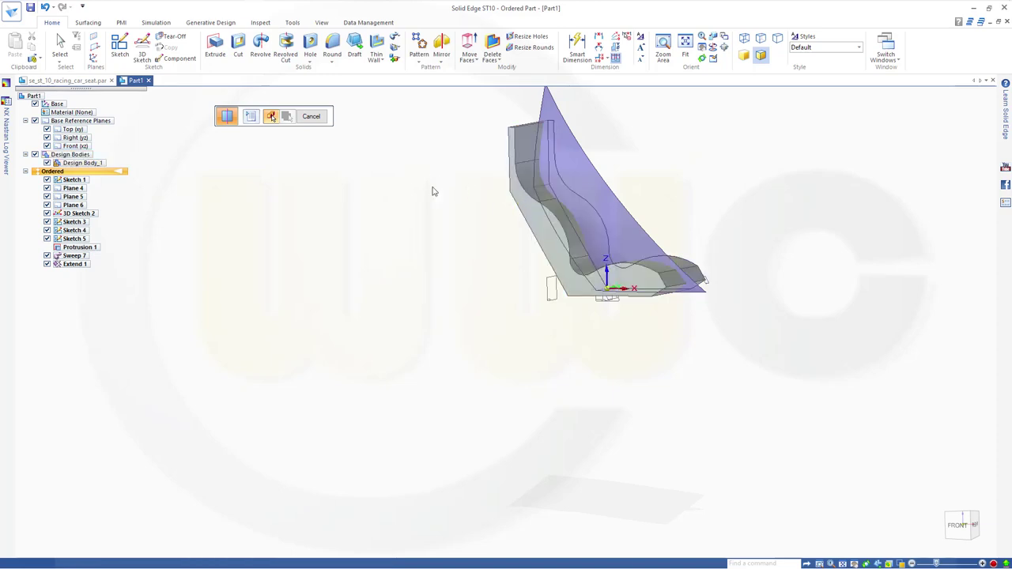
pyautogui.rightClick(387, 187)
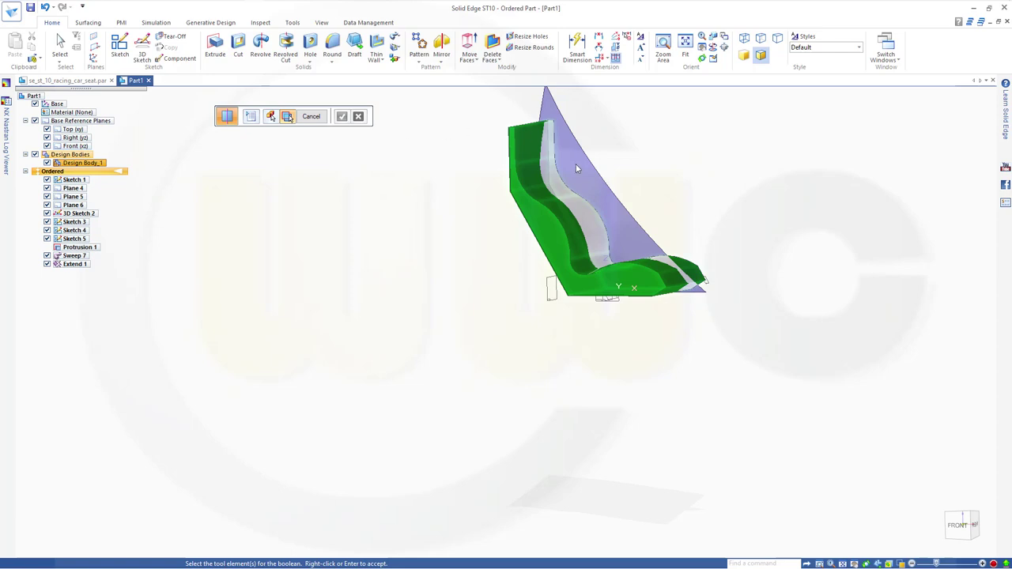
pyautogui.click(608, 151)
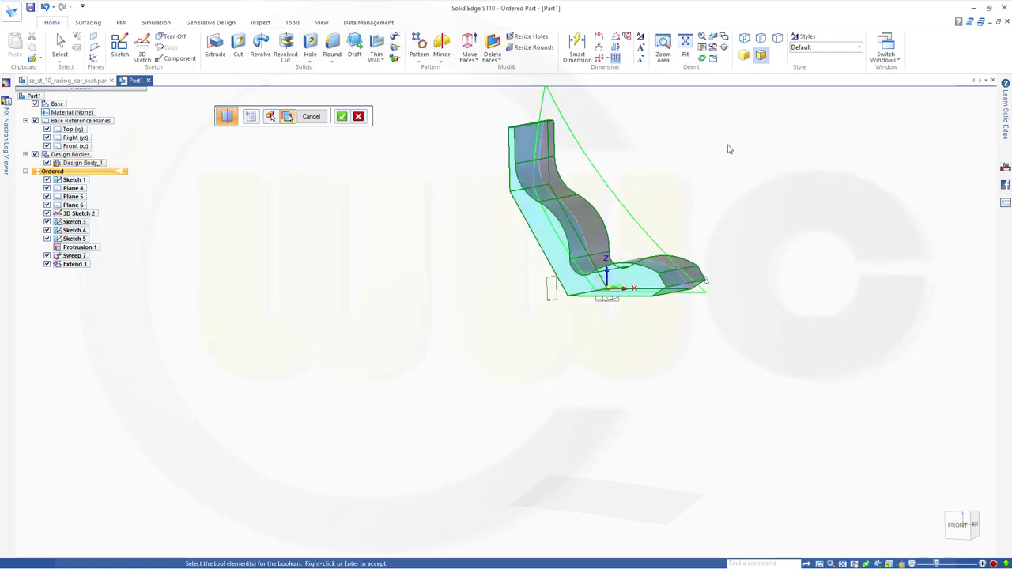
pyautogui.click(343, 118)
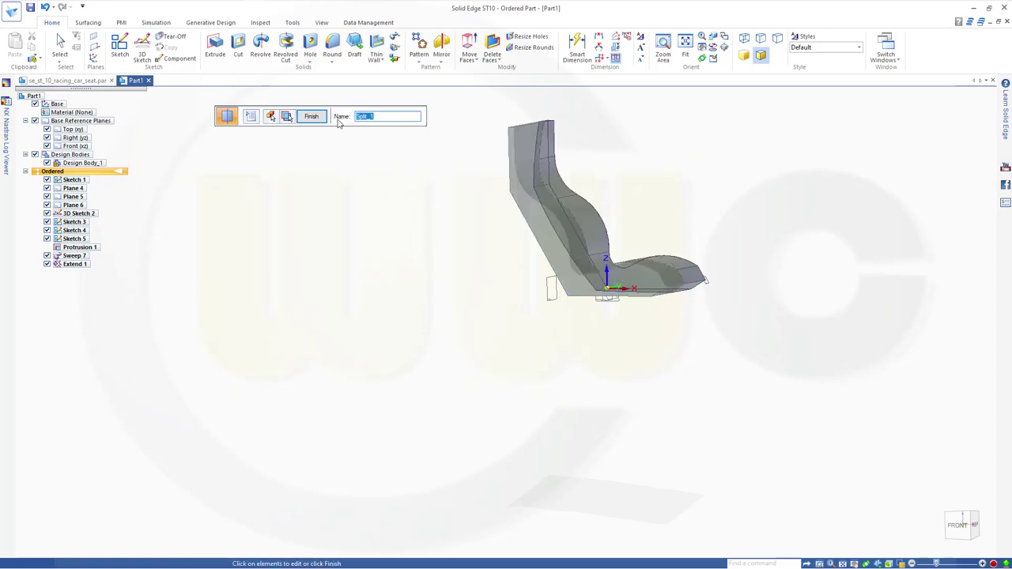
pyautogui.click(310, 118)
pyautogui.click(315, 119)
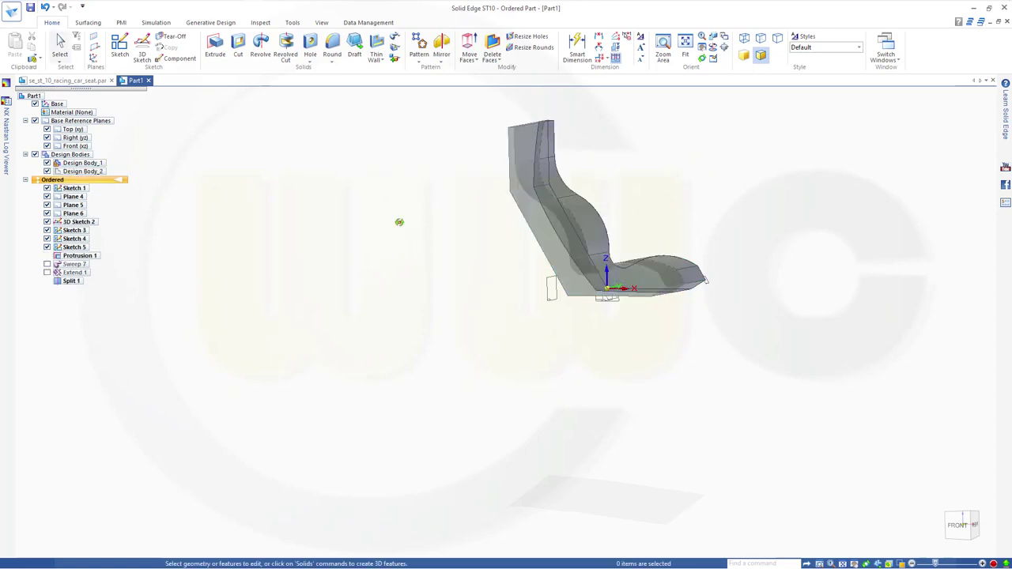
# - Hide the outer side piece separated by the split, leaving only the inner seat body displayed
pyautogui.moveTo(398, 221); pyautogui.dragTo(347, 236, button='middle')
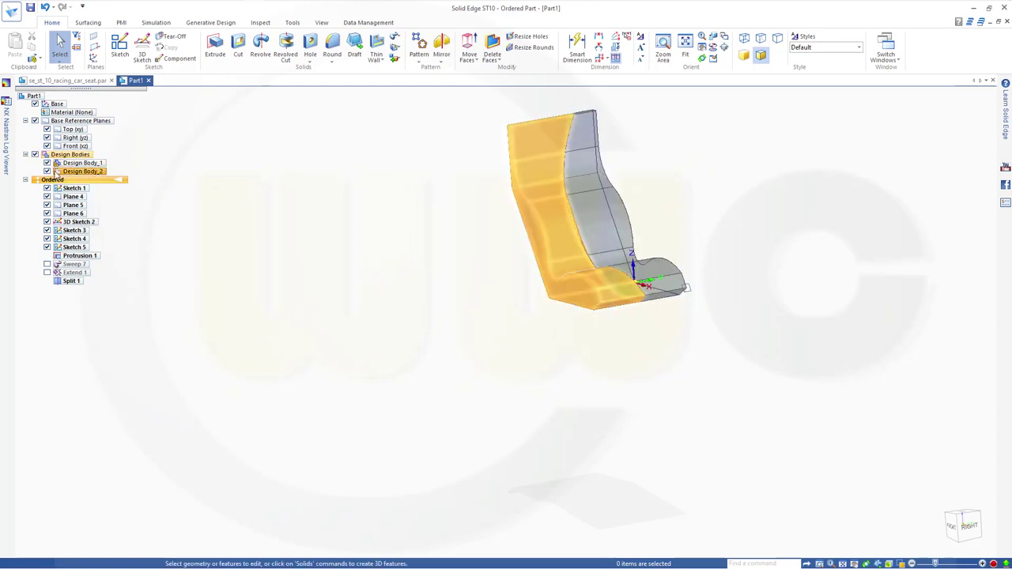
pyautogui.click(47, 172)
pyautogui.moveTo(344, 197); pyautogui.dragTo(379, 163, button='middle')
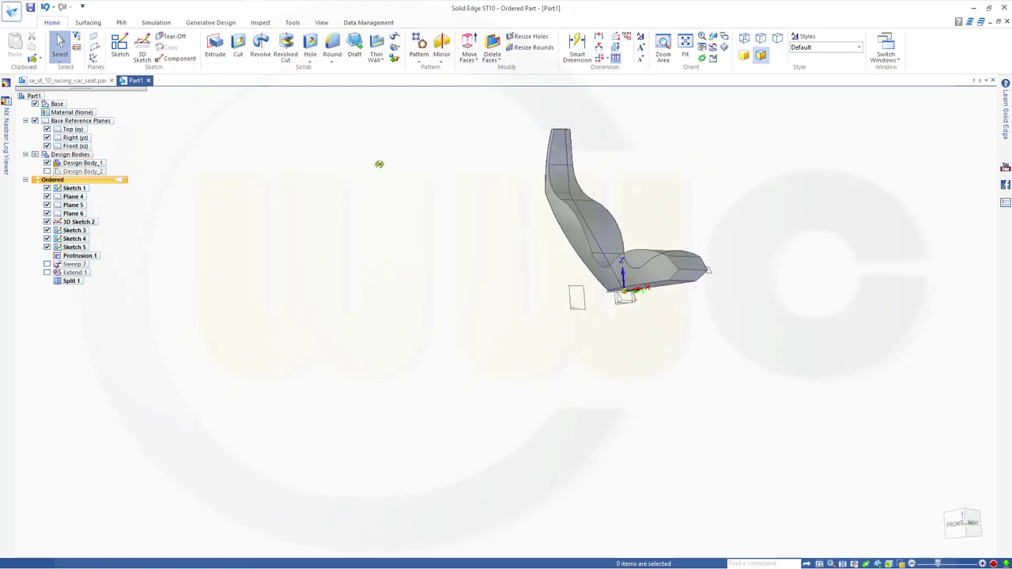
pyautogui.moveTo(672, 136); pyautogui.dragTo(573, 239, button='middle')
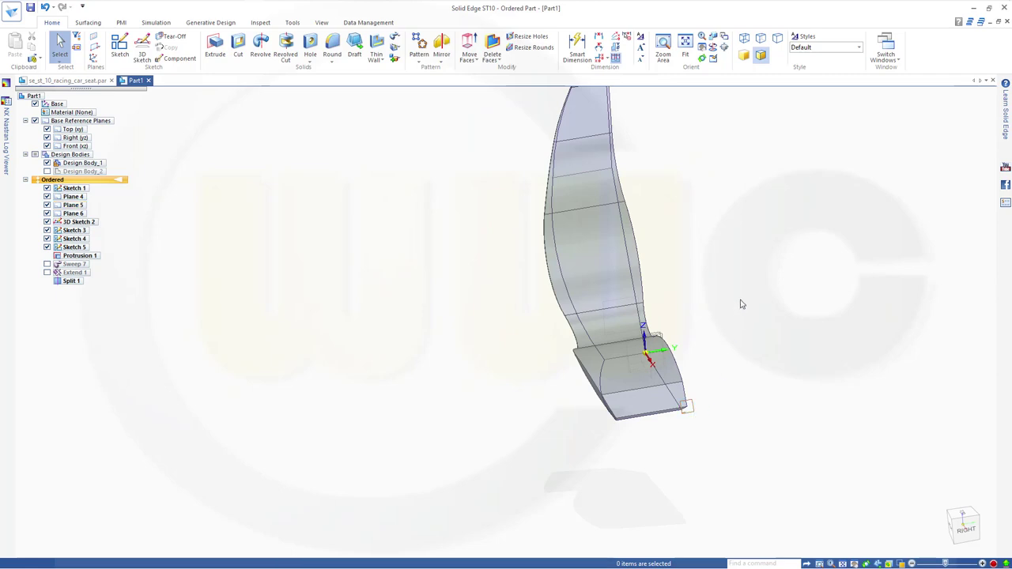
# - Start a sketch on the plane at the seat's front and draw a horizontal line about 24 mm long beside the straight centre edge
pyautogui.click(119, 48)
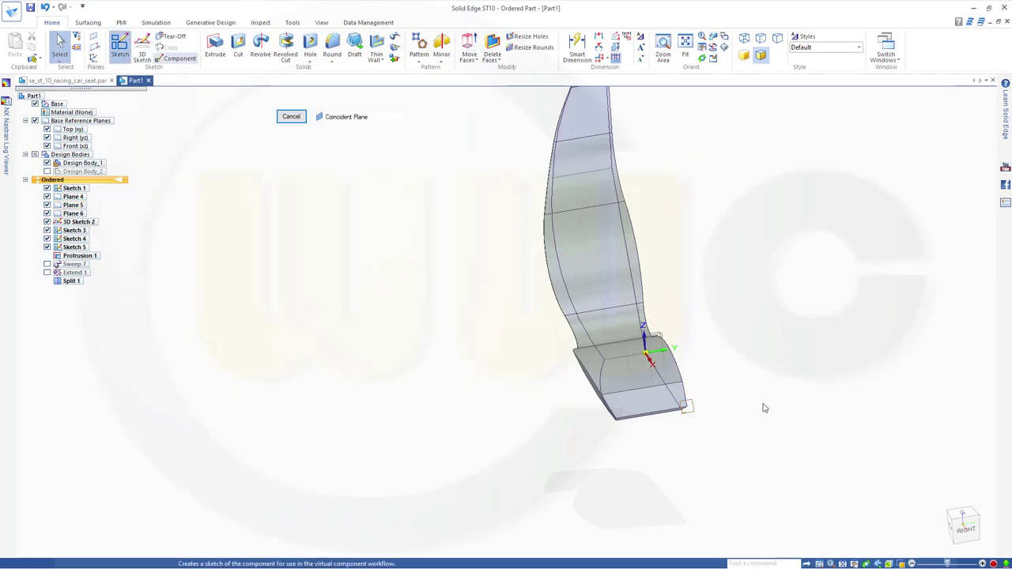
pyautogui.click(691, 414)
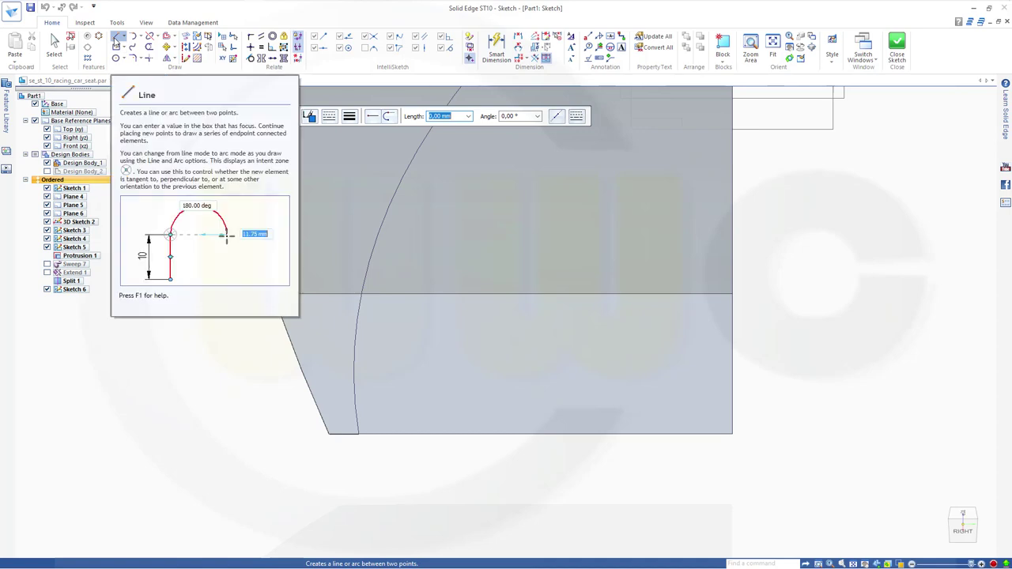
pyautogui.click(117, 38)
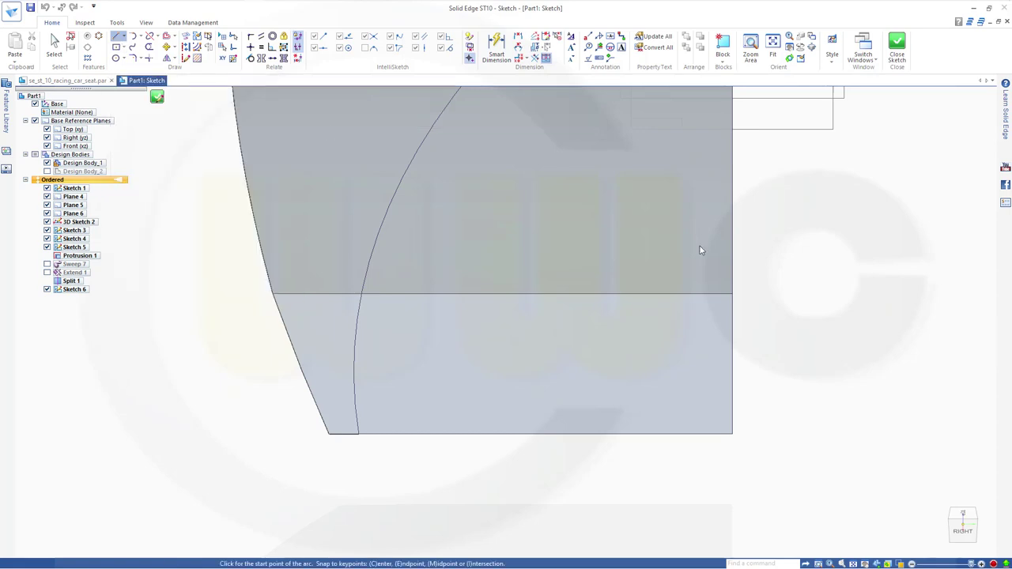
pyautogui.click(789, 346)
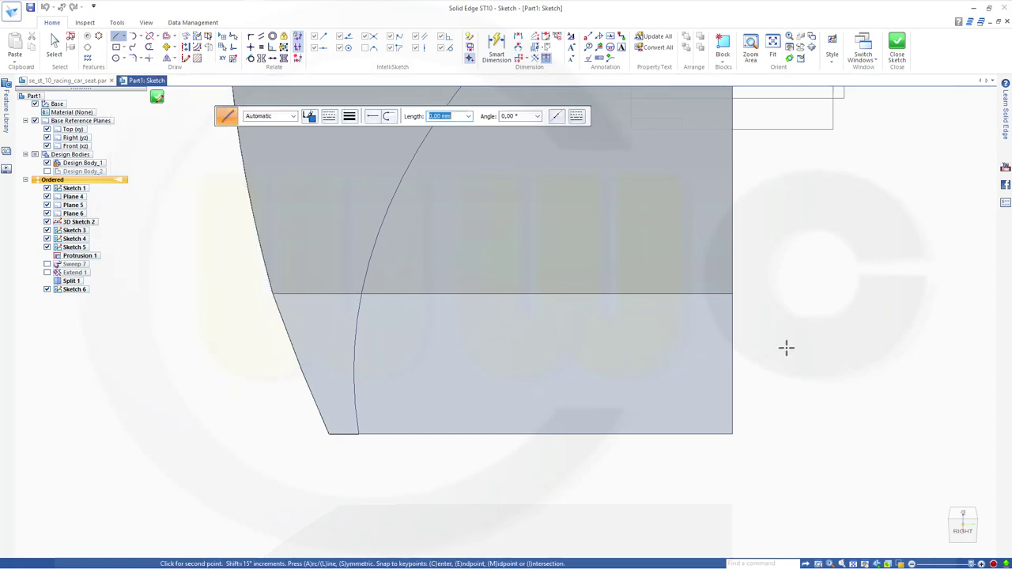
pyautogui.click(745, 348)
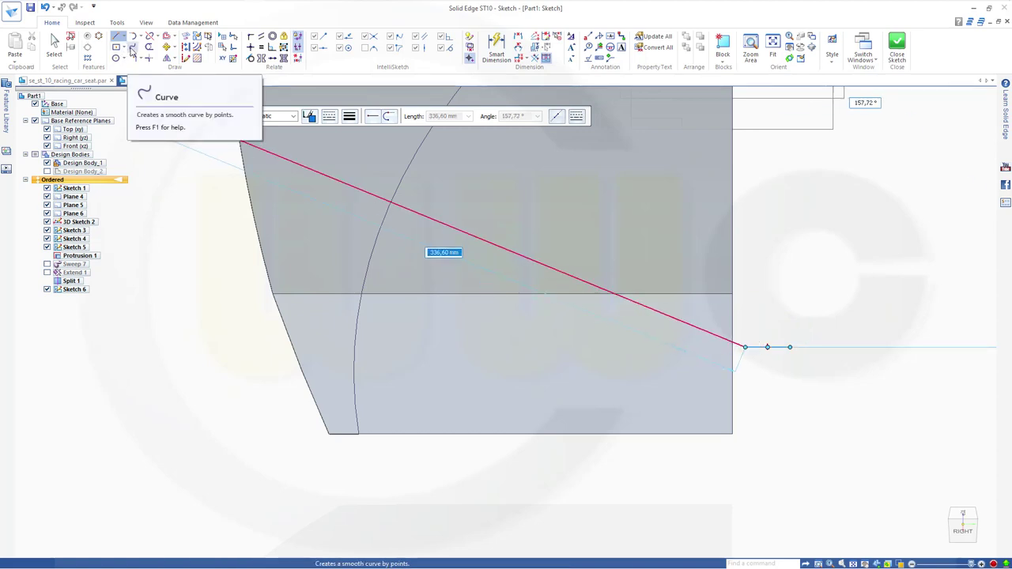
# - Draw a sagging curve through three points from the short line's inner end across the seat front to beyond its outer side
pyautogui.click(131, 49)
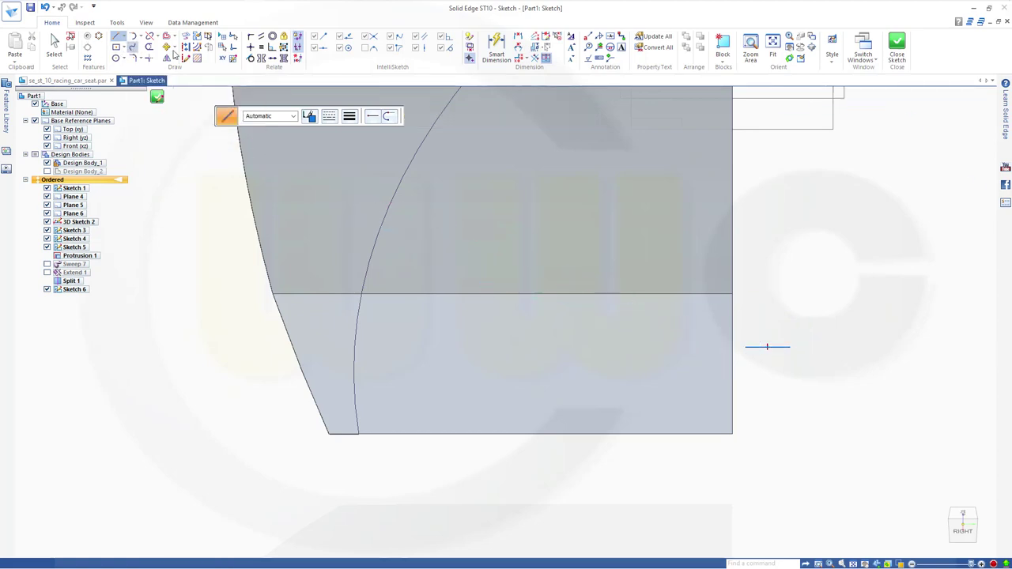
pyautogui.click(745, 348)
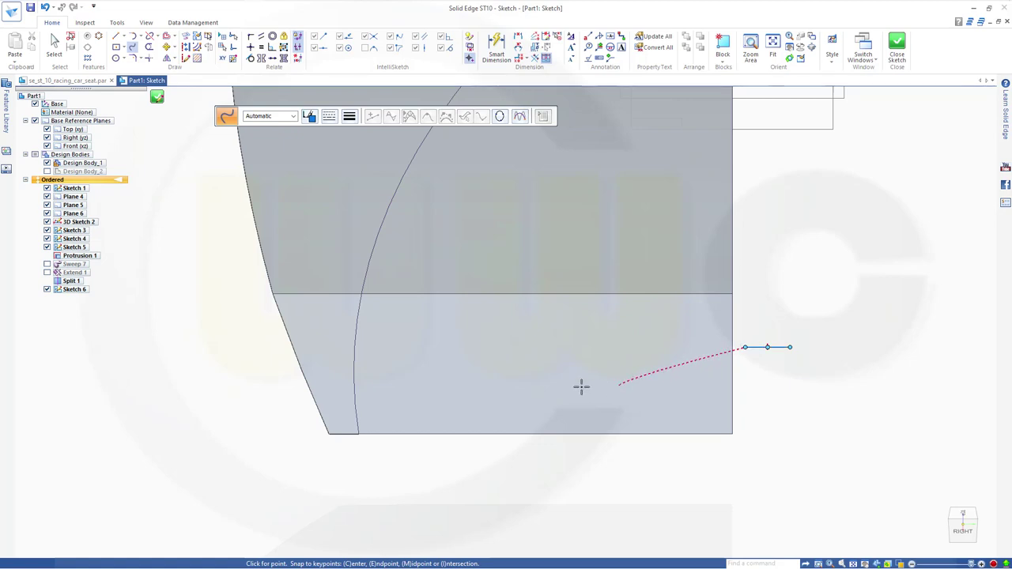
pyautogui.click(412, 375)
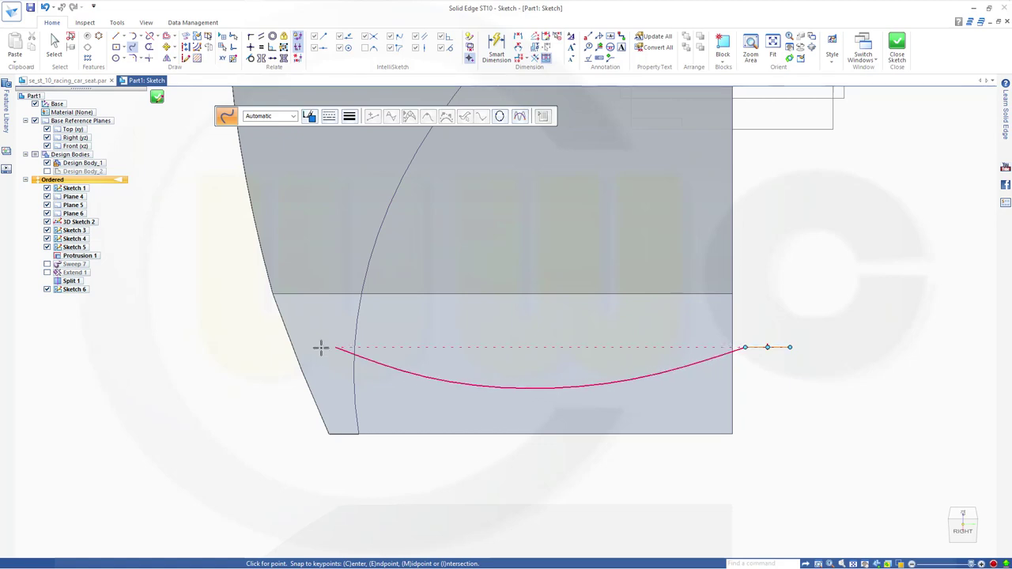
pyautogui.doubleClick(219, 312)
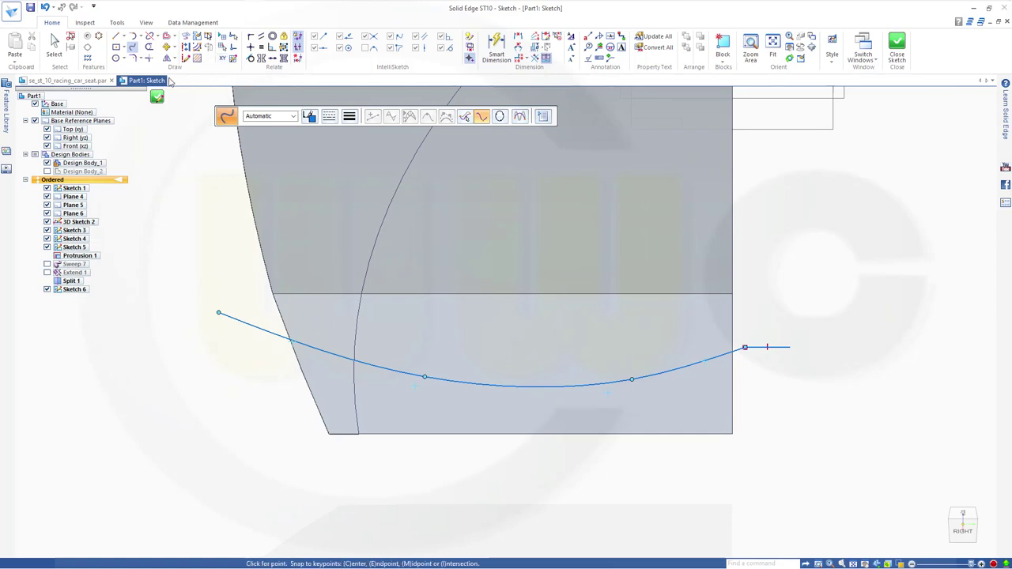
# - Make the curve tangent to the short horizontal line at their shared endpoint
pyautogui.click(250, 58)
pyautogui.click(757, 347)
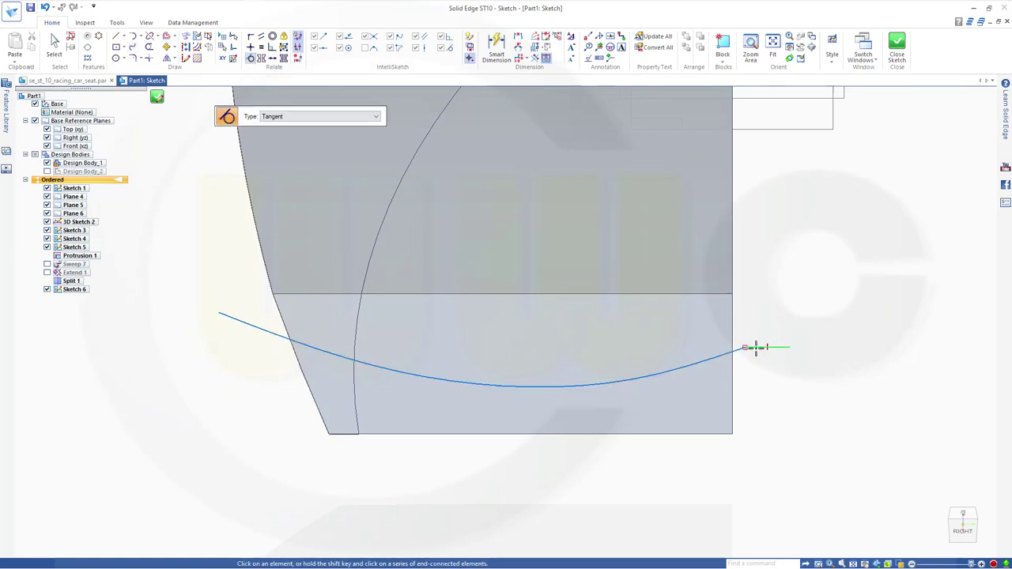
pyautogui.click(731, 349)
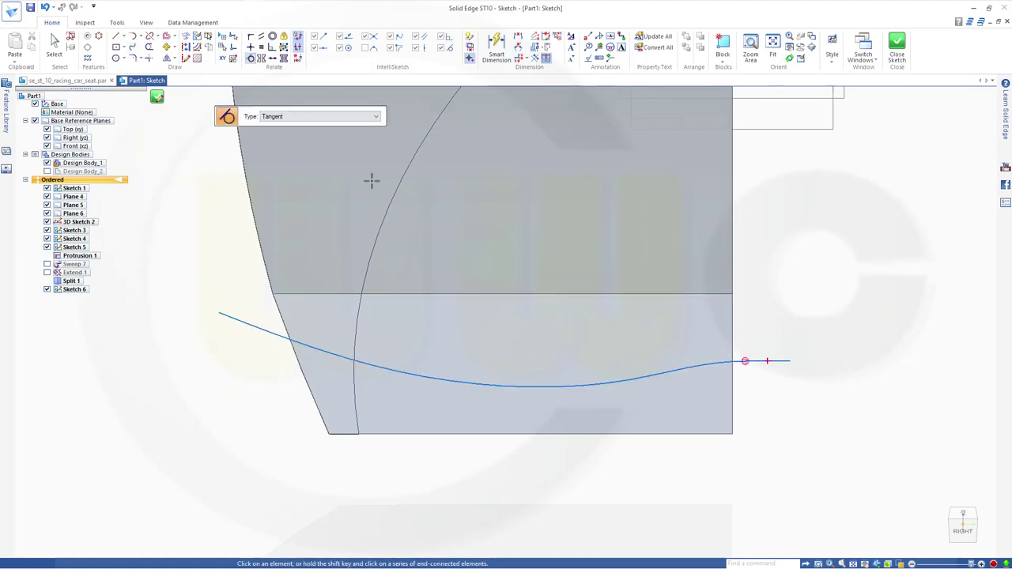
pyautogui.press('Escape')
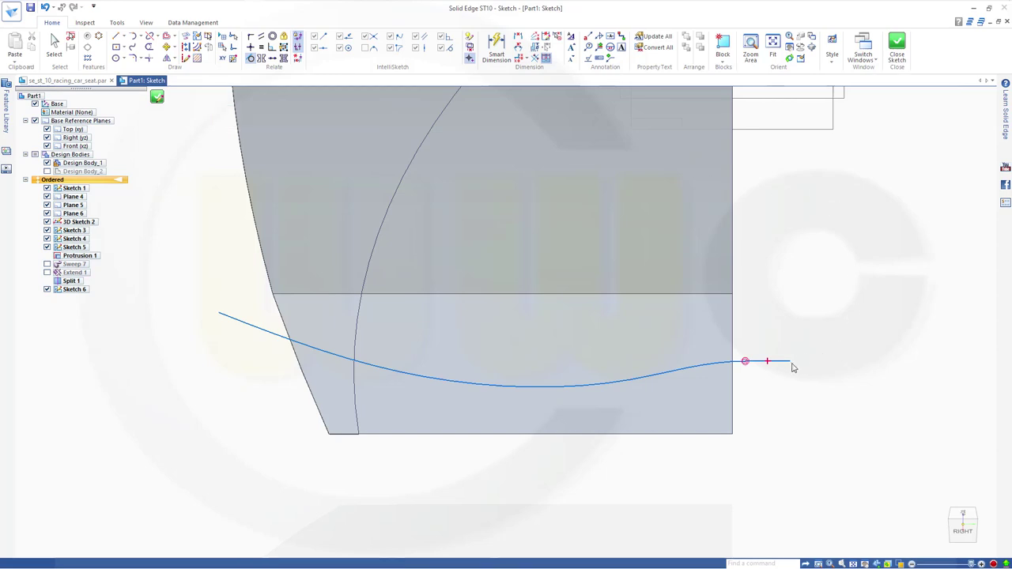
# - Convert the short horizontal line beside the seat's centre edge to construction geometry
pyautogui.click(783, 362)
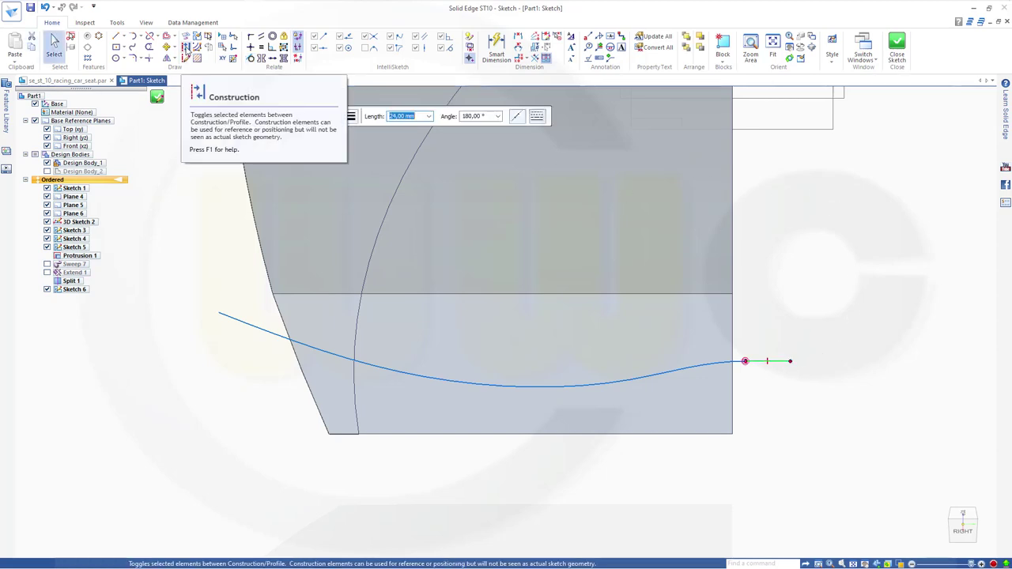
pyautogui.click(186, 47)
pyautogui.press('Escape')
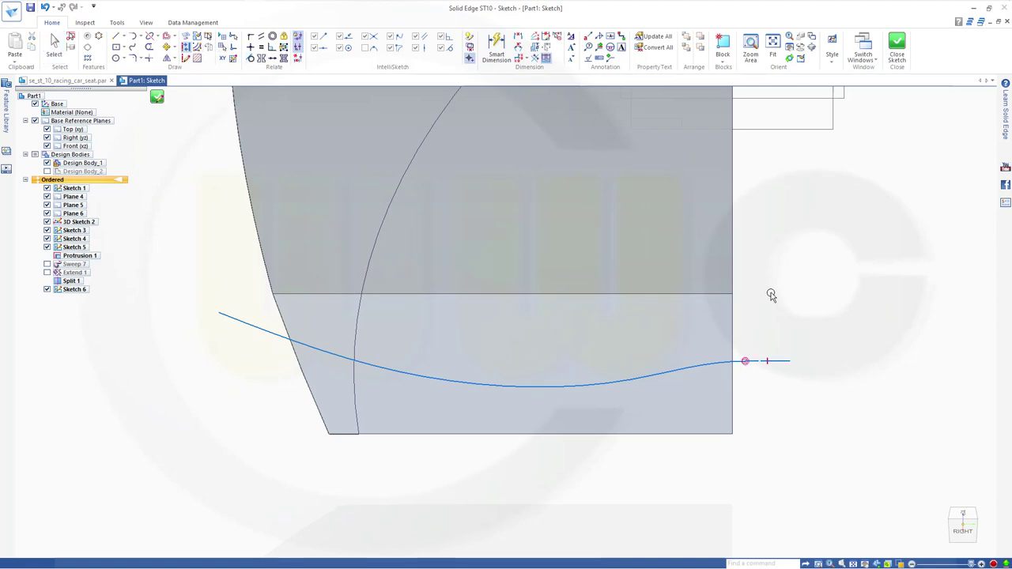
# - Align the shared endpoint of the curve and construction line vertically with the origin, and finish the sketch
pyautogui.scroll(-3, 784, 419)
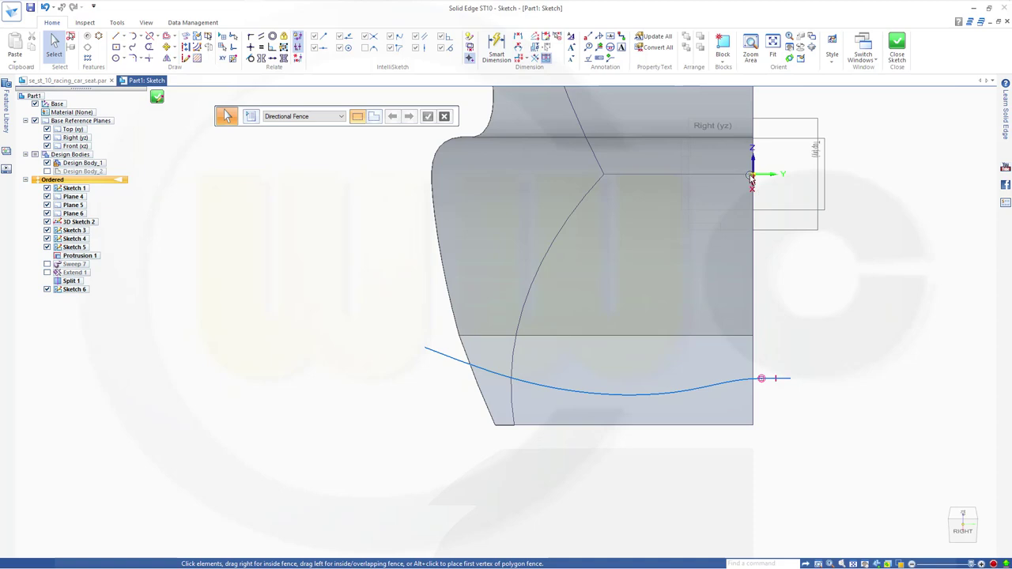
pyautogui.click(253, 48)
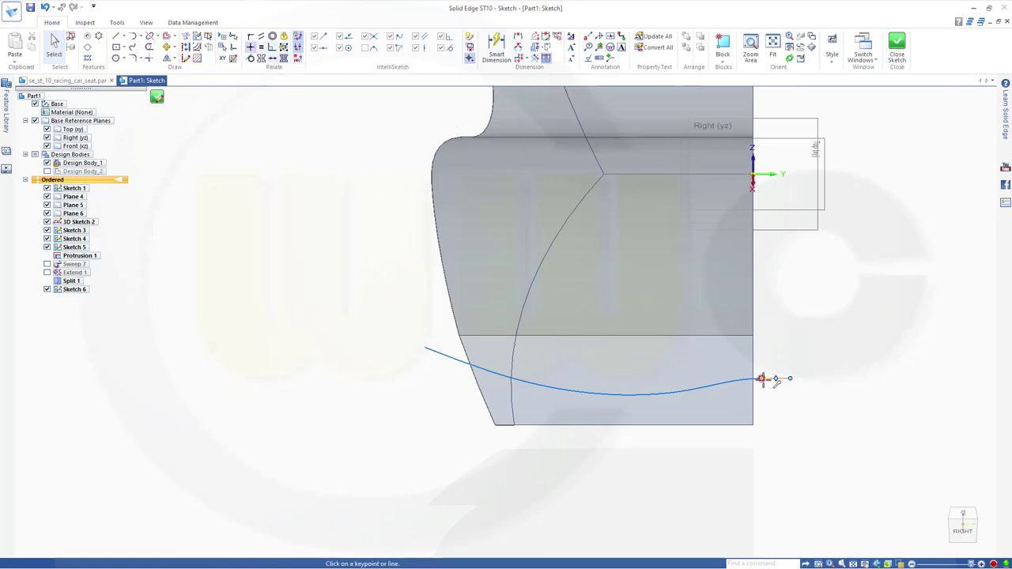
pyautogui.click(763, 376)
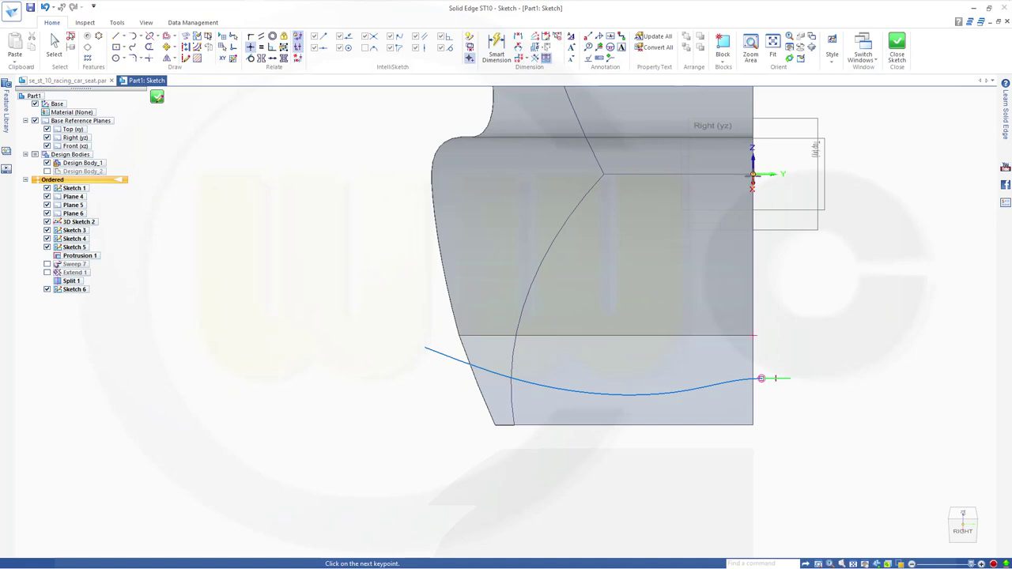
pyautogui.click(753, 175)
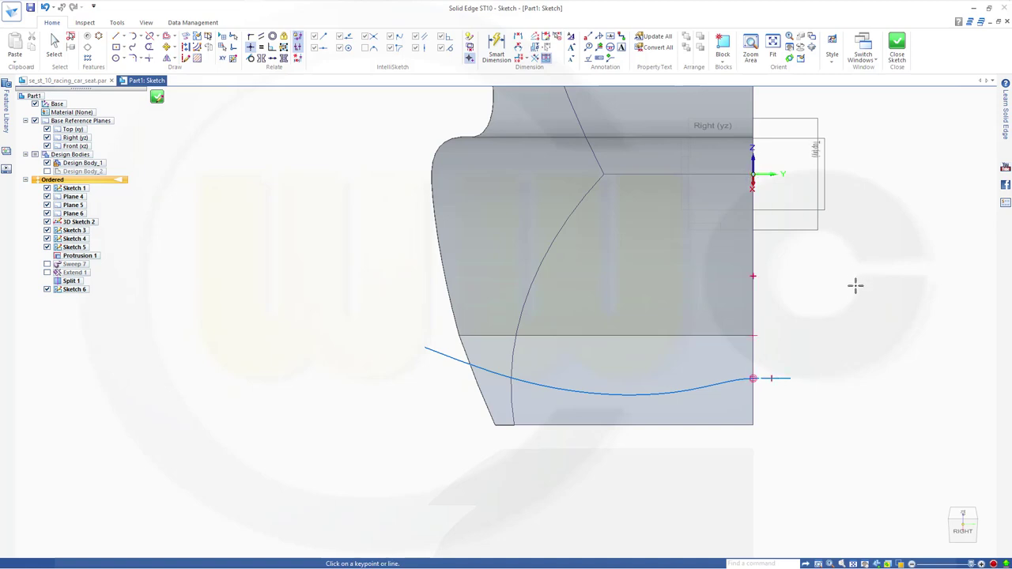
pyautogui.press('Escape')
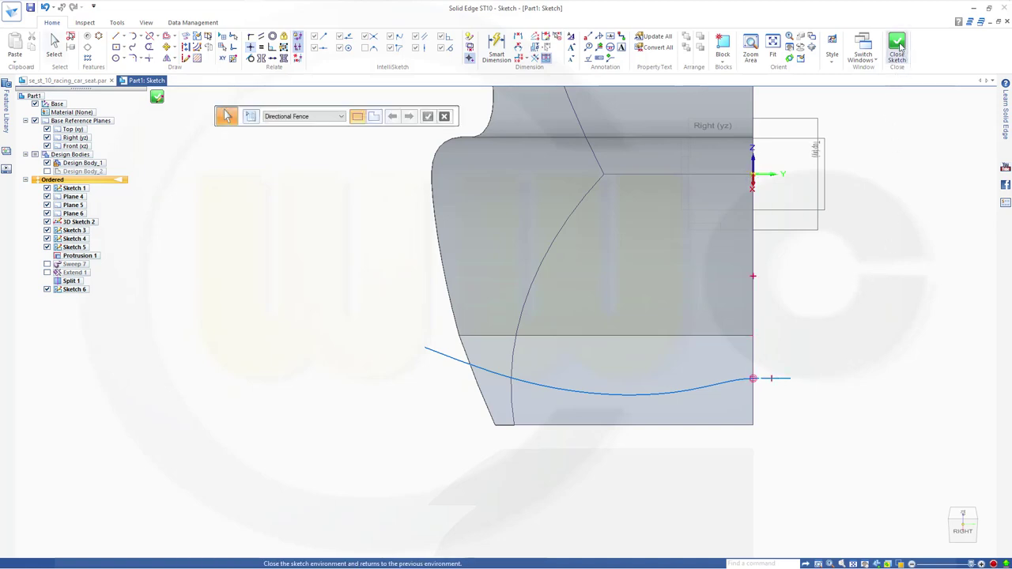
pyautogui.click(897, 46)
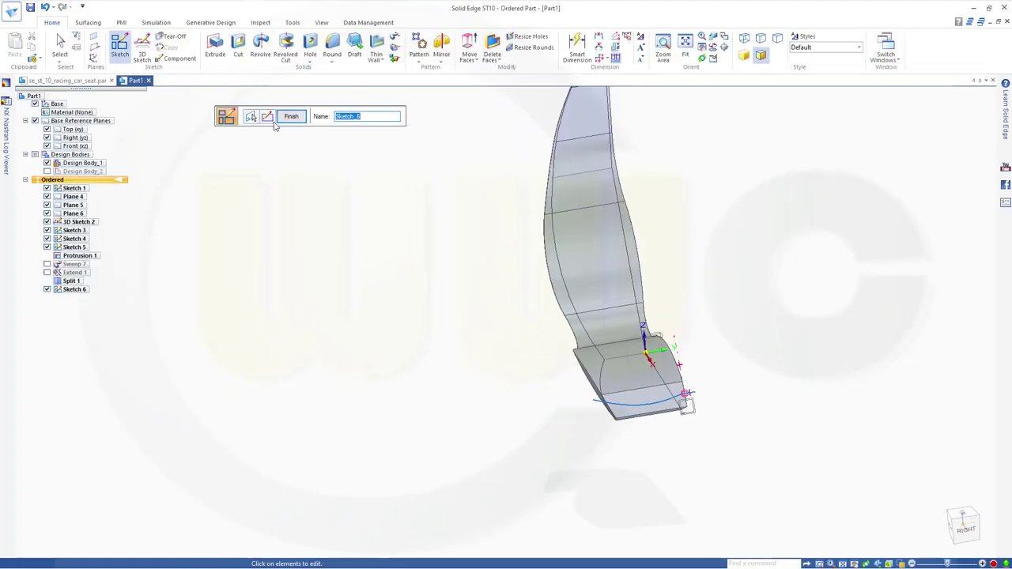
pyautogui.click(290, 117)
pyautogui.press('Escape')
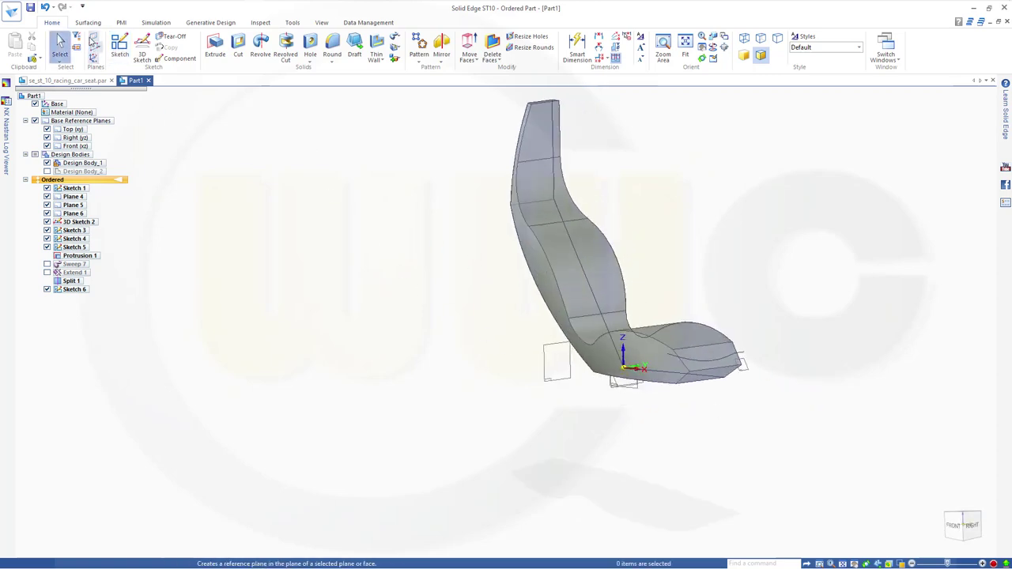
# - Extrude the sketched curve as a surface, 250 mm rearward beneath the seat and 10 mm past the front
pyautogui.click(92, 24)
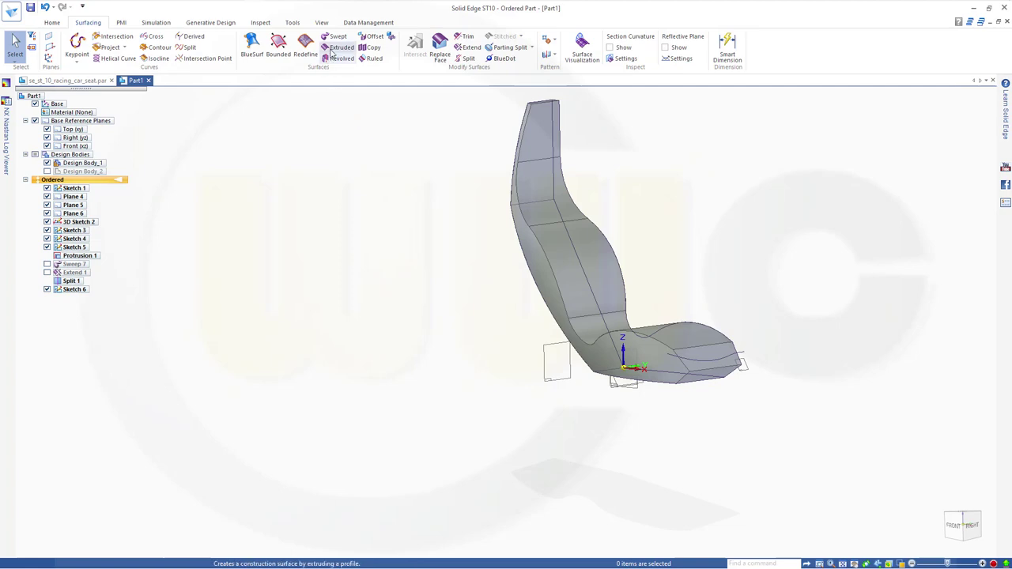
pyautogui.click(339, 46)
pyautogui.click(740, 358)
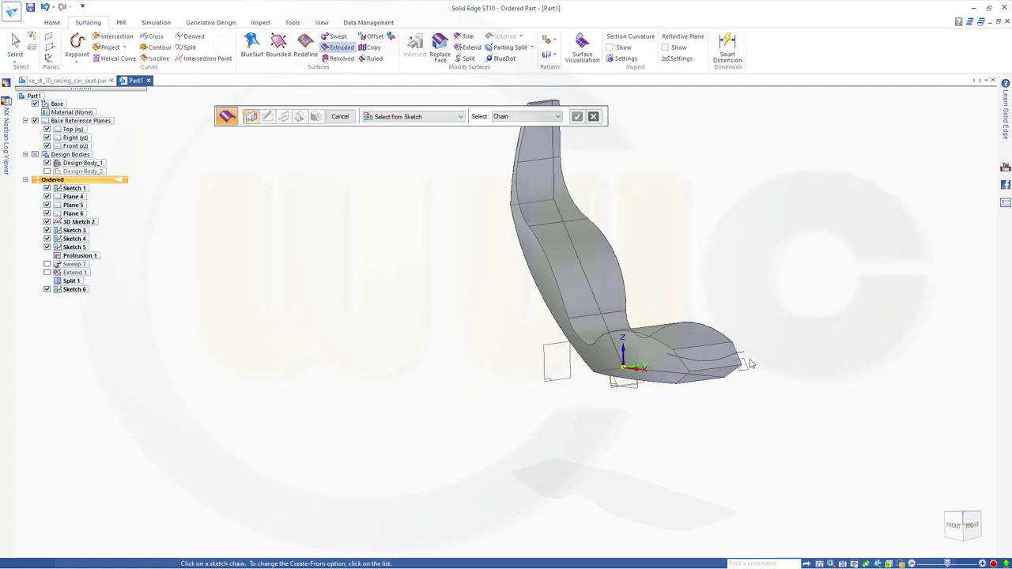
pyautogui.scroll(2, 751, 363)
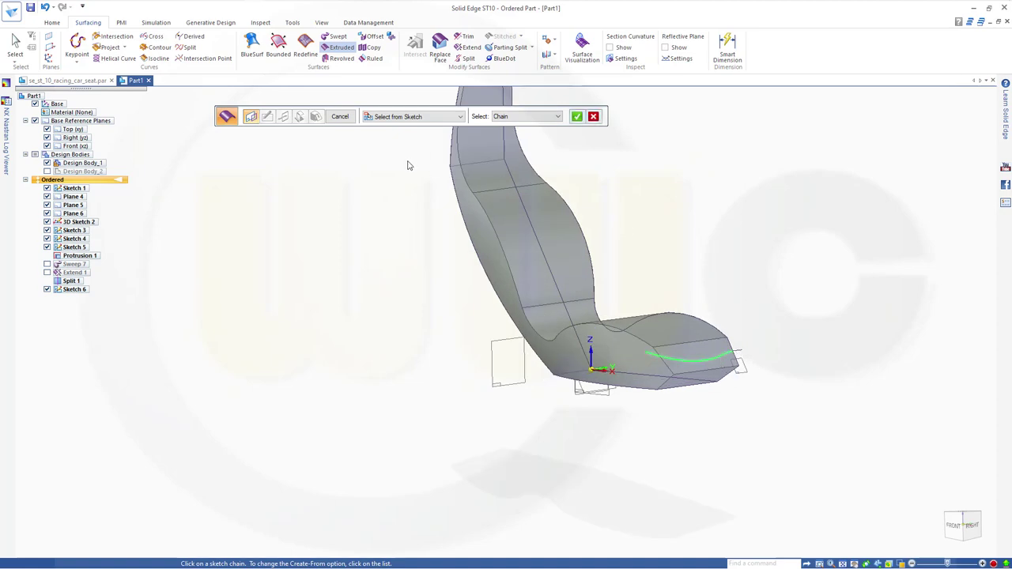
pyautogui.click(576, 116)
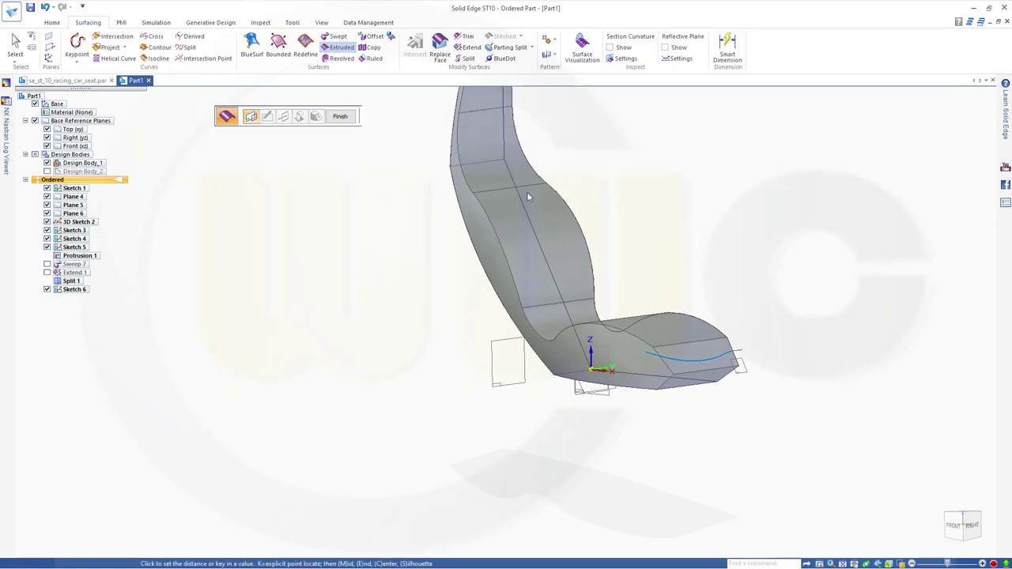
pyautogui.moveTo(461, 309); pyautogui.dragTo(443, 316, button='middle')
pyautogui.moveTo(515, 295); pyautogui.dragTo(533, 296, button='middle')
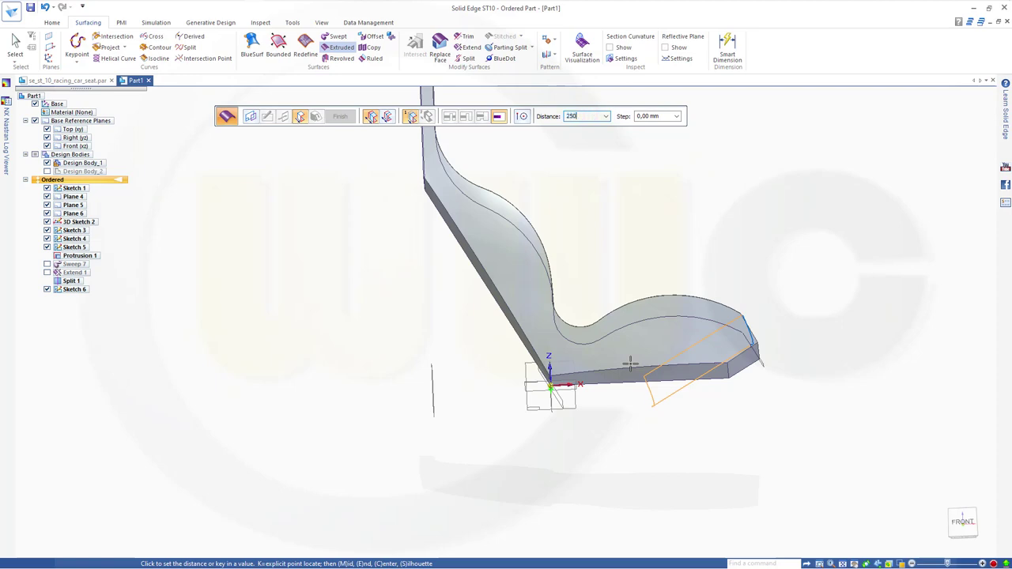
pyautogui.click(643, 402)
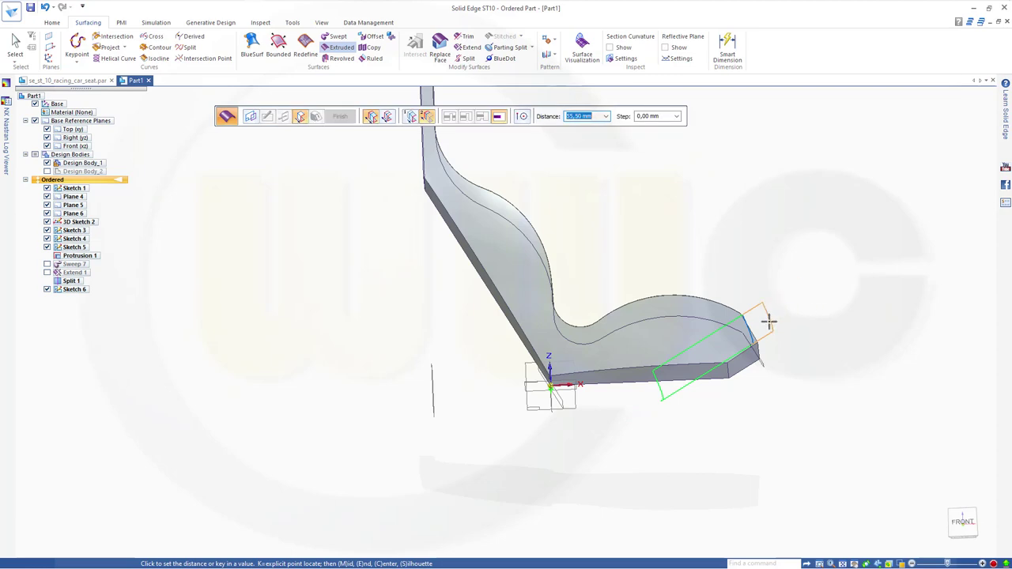
pyautogui.press('Tab')
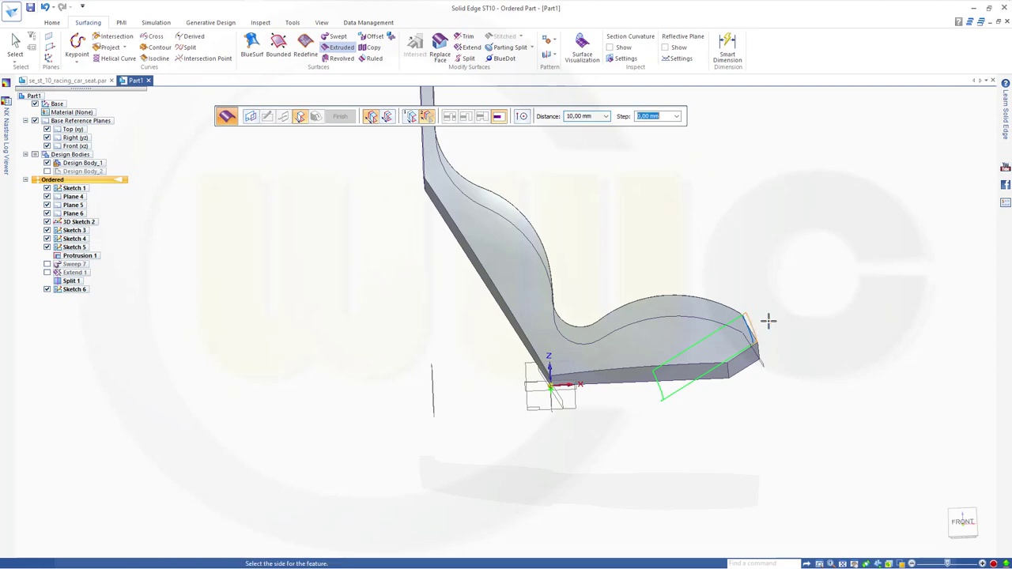
pyautogui.click(768, 320)
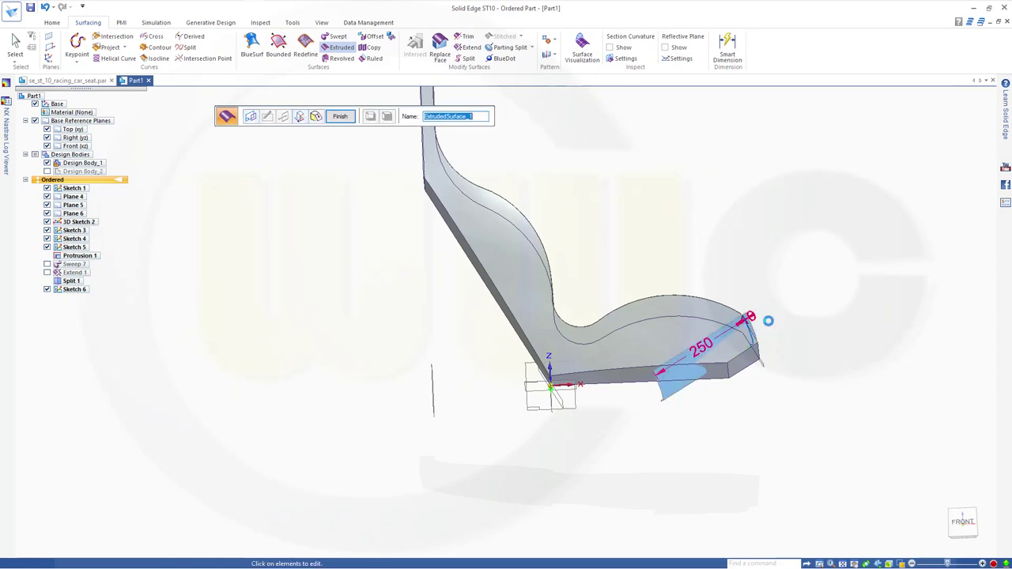
pyautogui.click(340, 116)
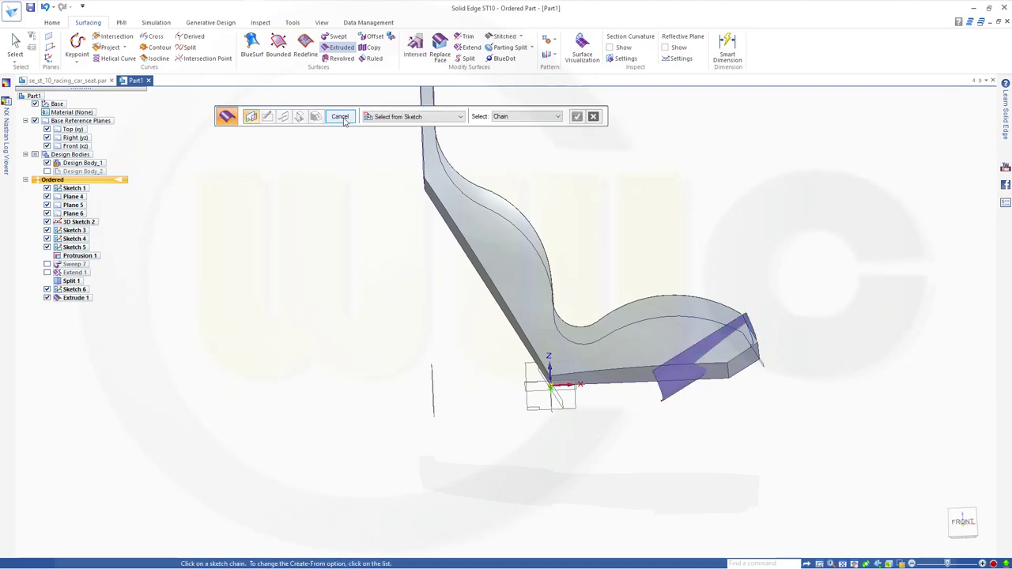
pyautogui.press('Escape')
# - Split the seat body with the extruded curved surface
pyautogui.moveTo(591, 227); pyautogui.dragTo(399, 262, button='middle')
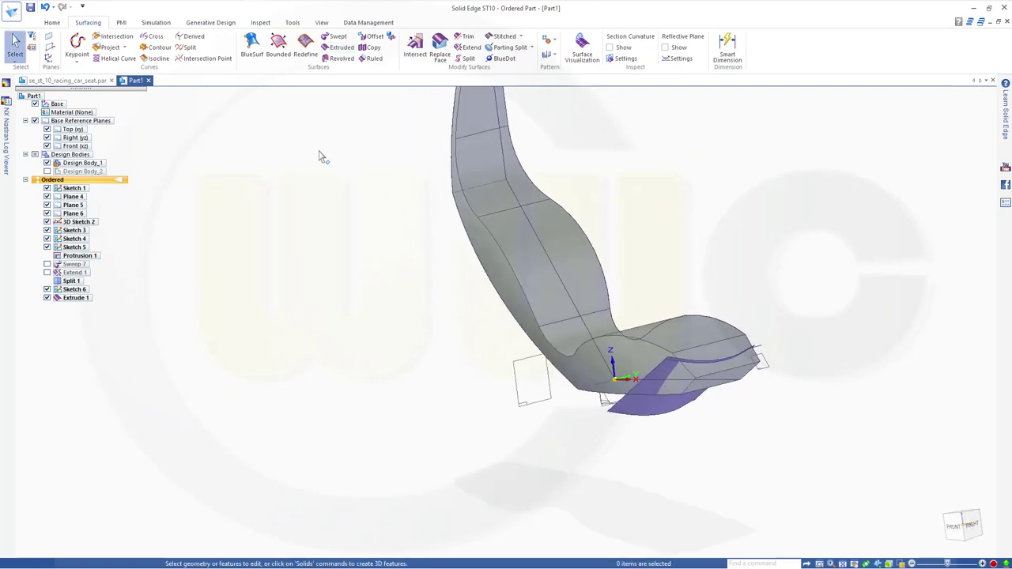
pyautogui.click(51, 22)
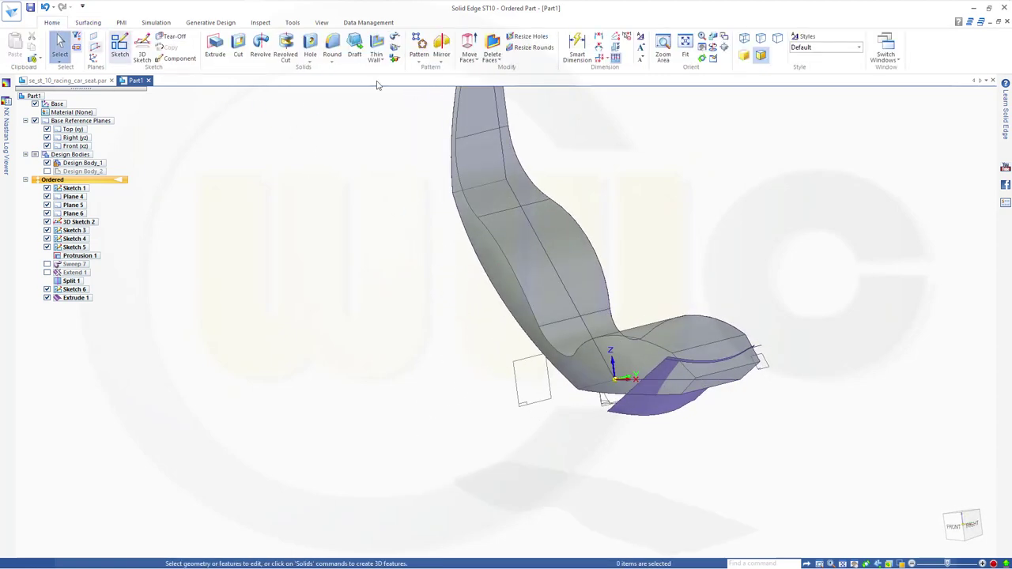
pyautogui.click(397, 60)
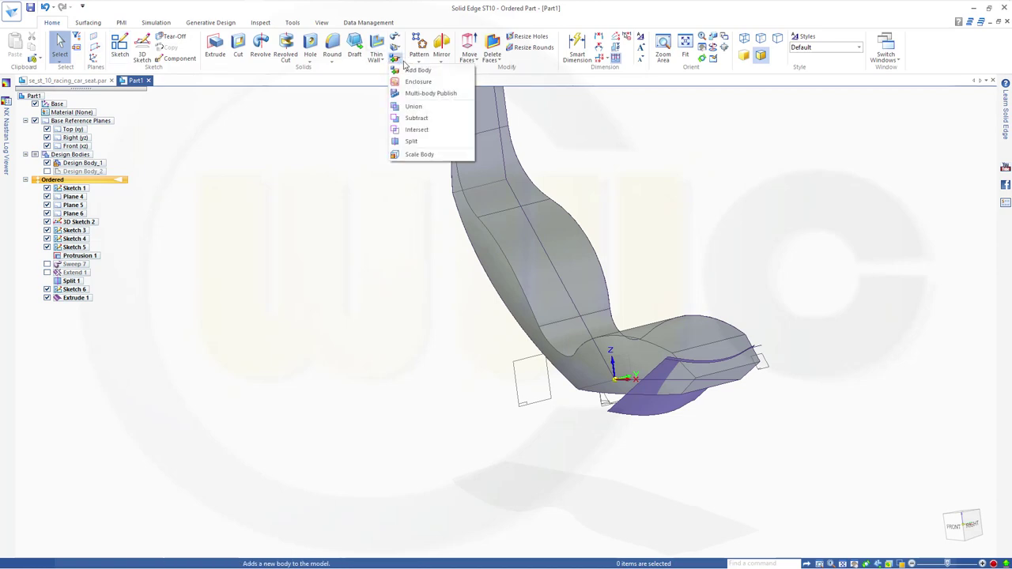
pyautogui.click(416, 118)
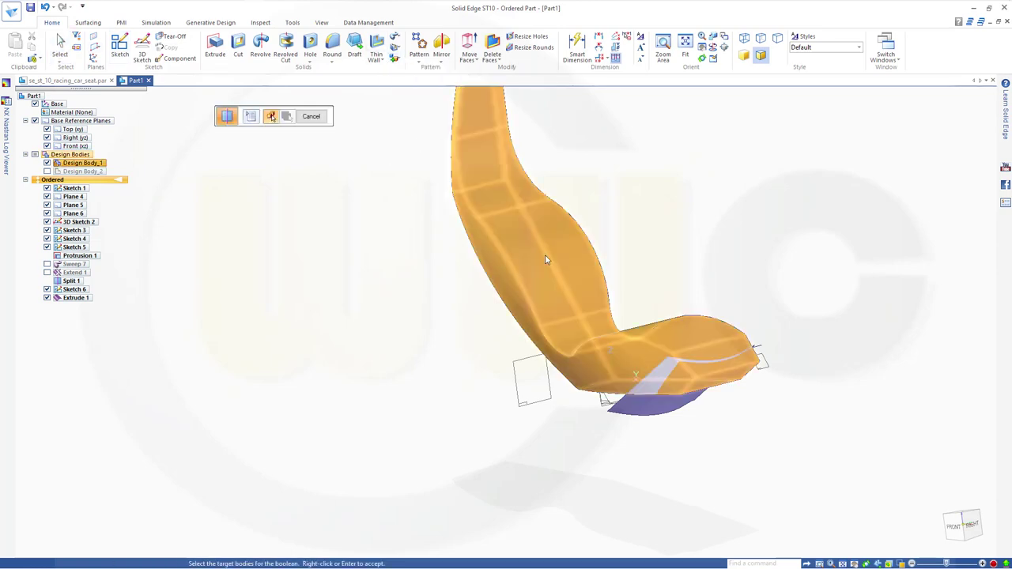
pyautogui.click(545, 260)
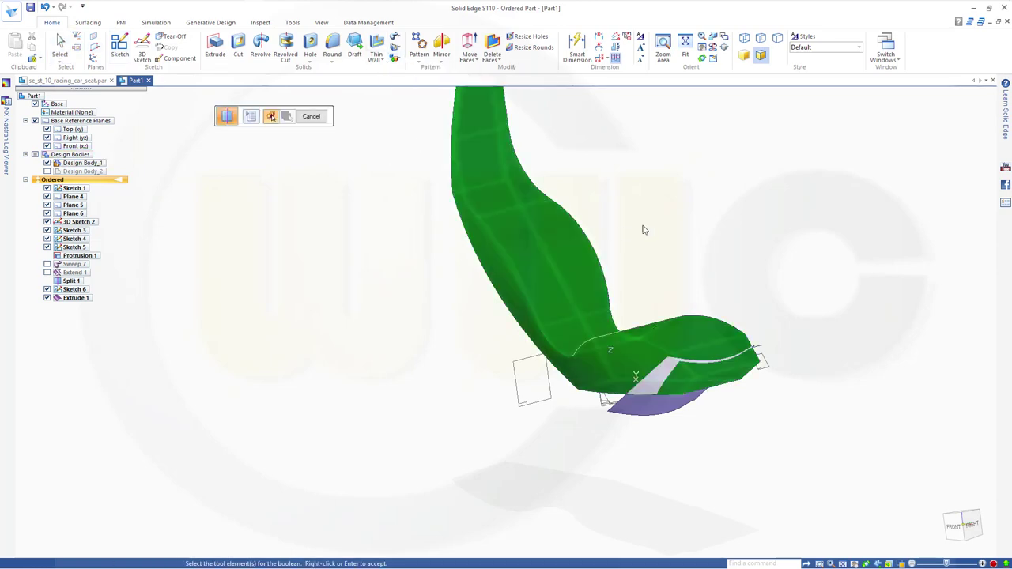
pyautogui.click(649, 411)
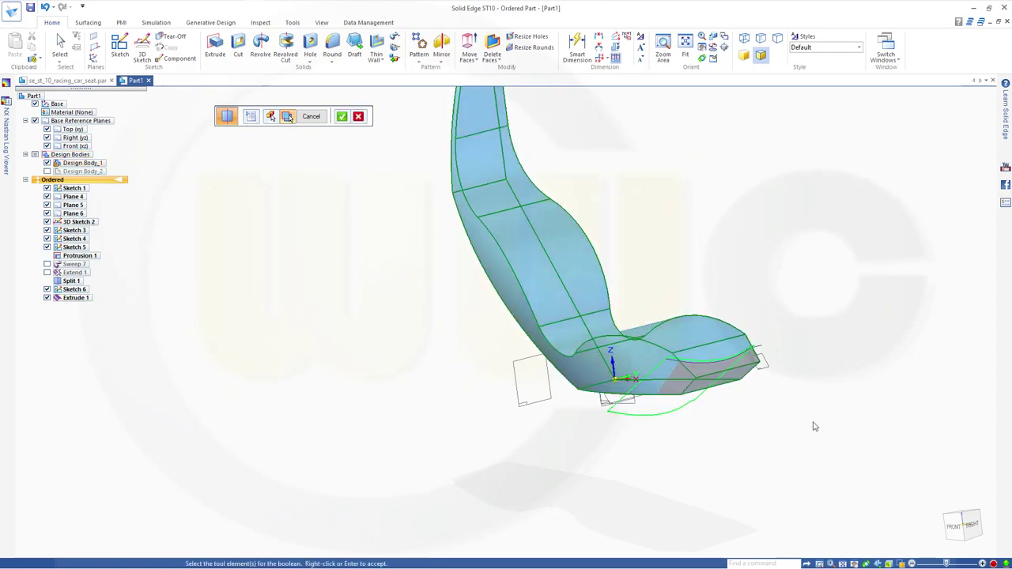
pyautogui.click(342, 116)
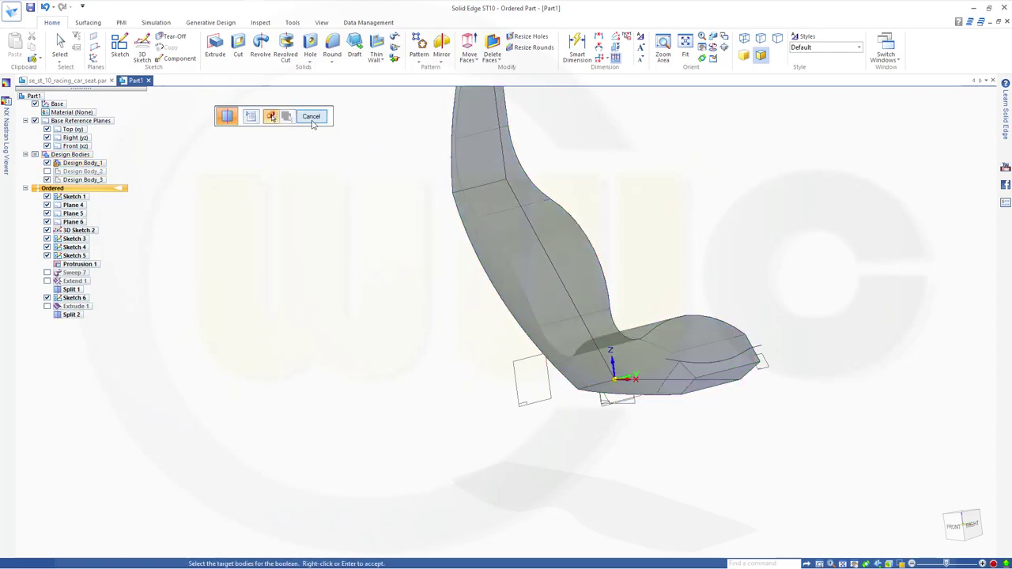
pyautogui.click(312, 118)
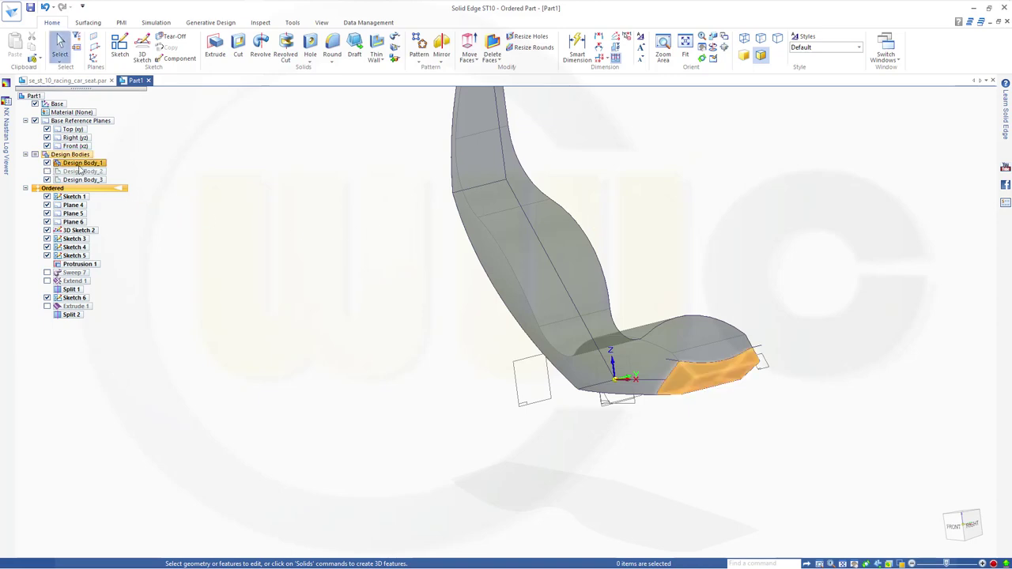
# - Hide the lower front piece cut off by the split and activate the remaining seat body
pyautogui.click(47, 163)
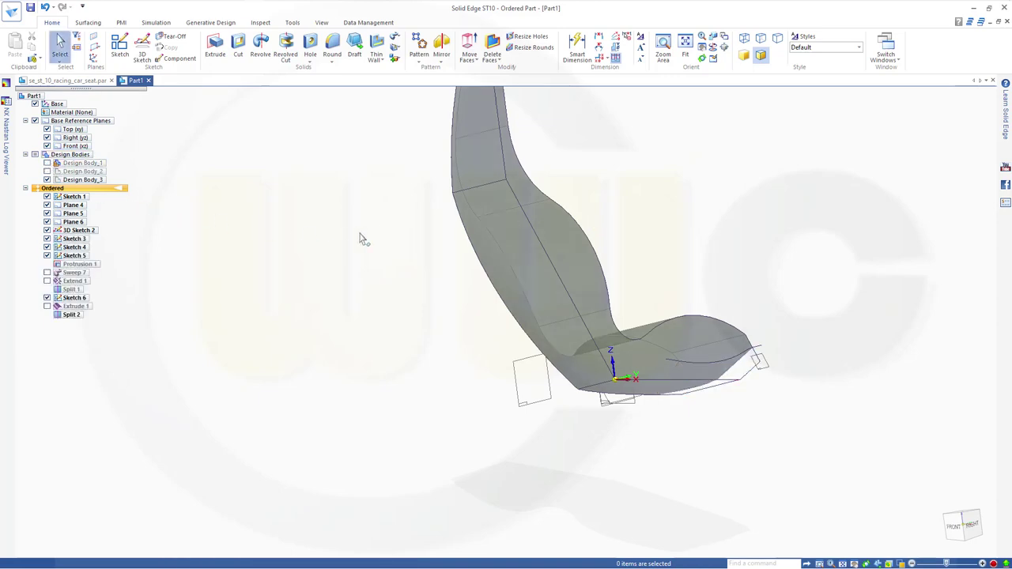
pyautogui.moveTo(362, 237); pyautogui.dragTo(727, 190, button='middle')
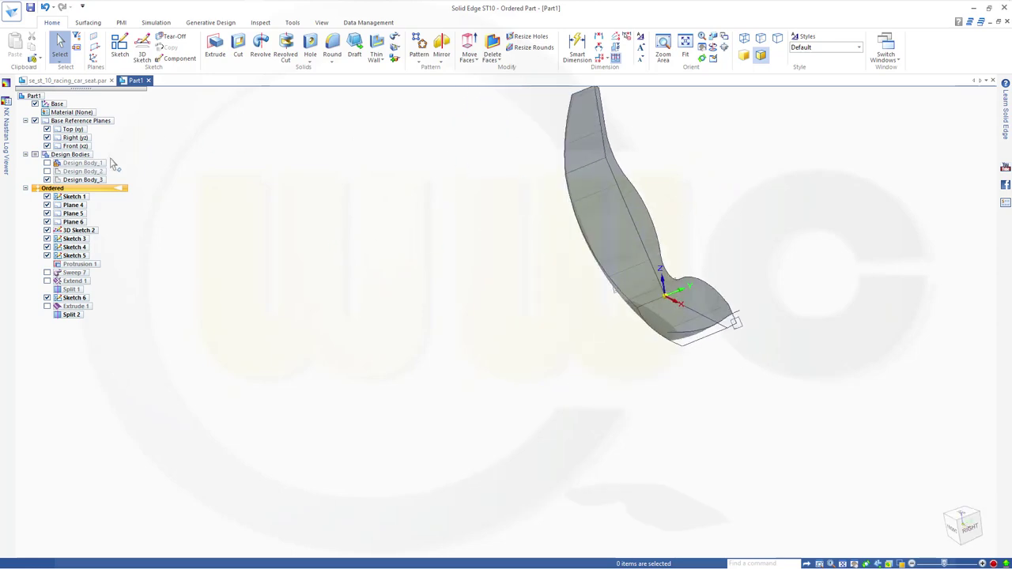
pyautogui.click(83, 179)
pyautogui.click(131, 192)
# - Mirror the half seat body about the Front (xz) centre plane with Mirror Copy Part
pyautogui.scroll(-2, 368, 233)
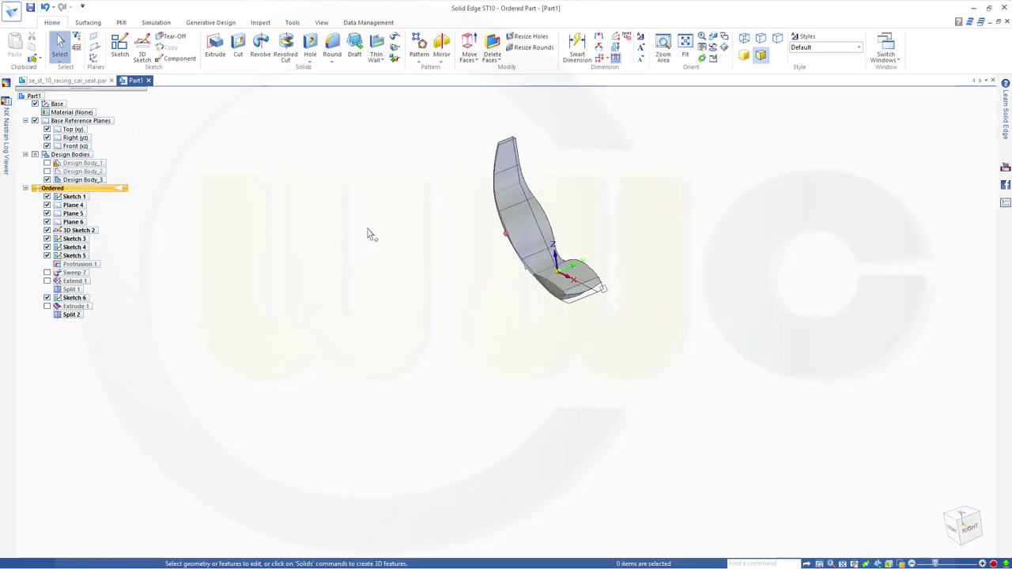
pyautogui.moveTo(584, 234); pyautogui.dragTo(588, 154, button='middle')
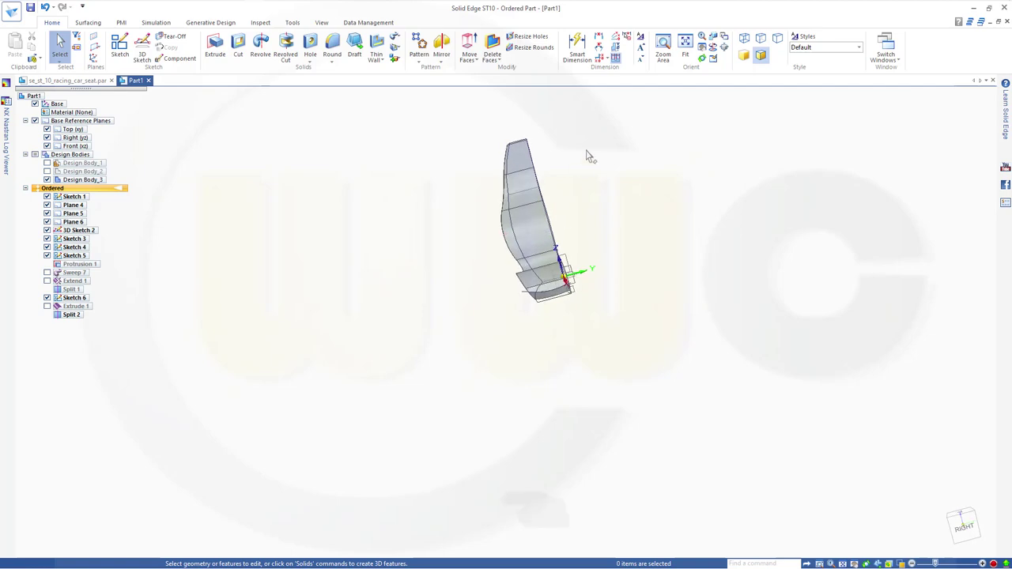
pyautogui.scroll(3, 585, 158)
pyautogui.moveTo(563, 187)
pyautogui.mouseDown(button='middle')
pyautogui.moveTo(586, 169)
pyautogui.moveTo(581, 185)
pyautogui.mouseUp(button='middle')
pyautogui.click(440, 62)
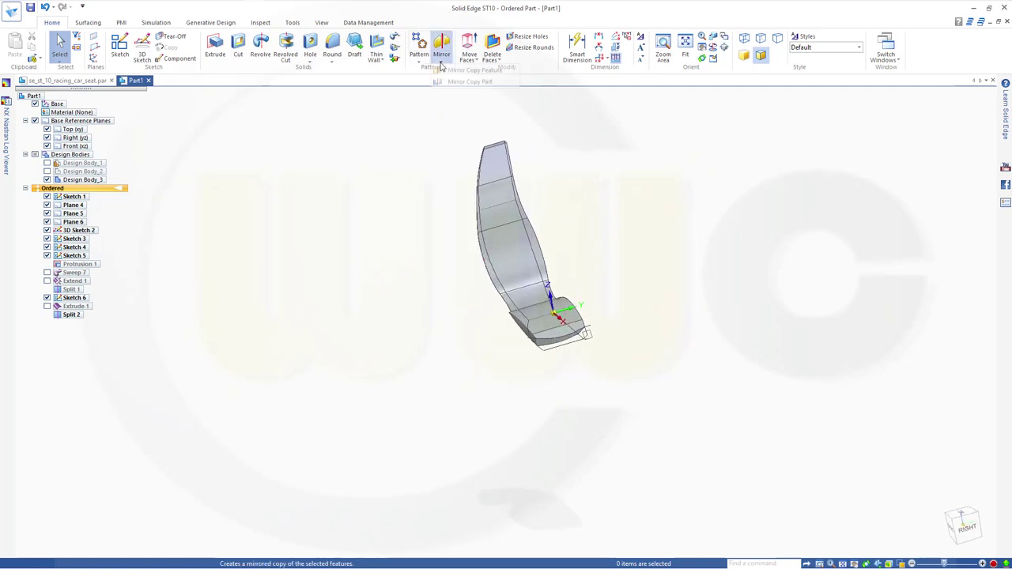
pyautogui.click(467, 82)
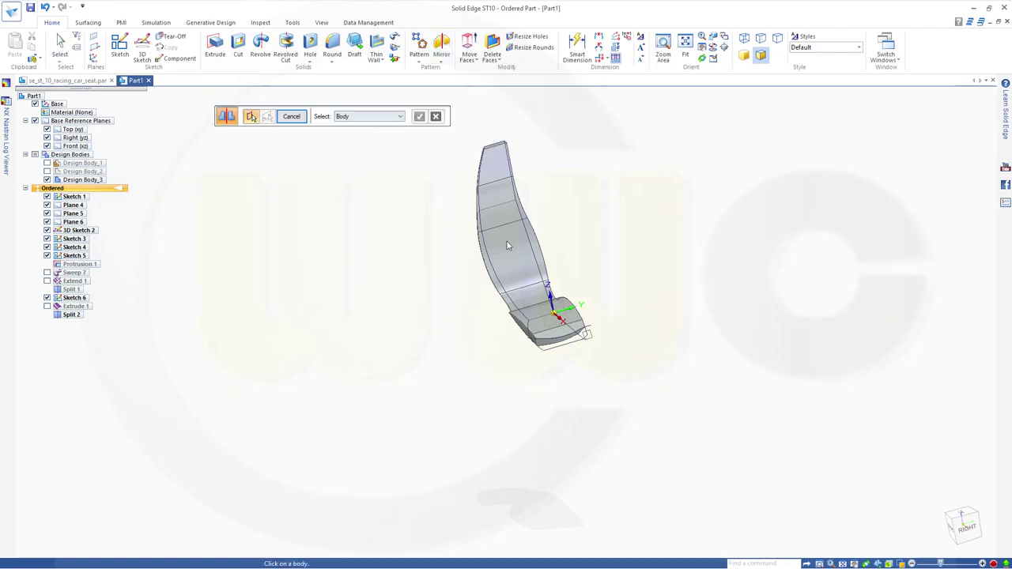
pyautogui.click(510, 243)
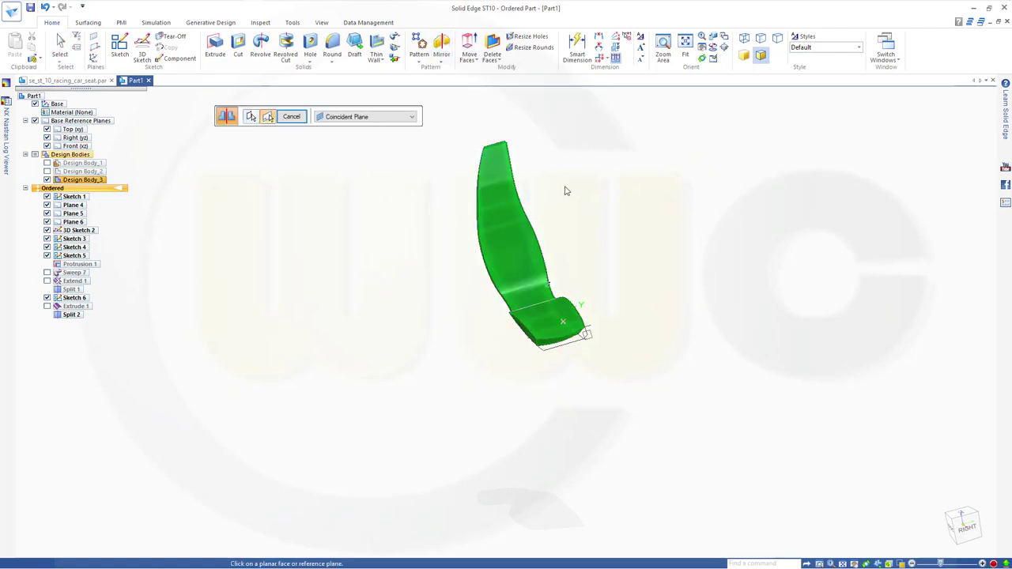
pyautogui.moveTo(594, 220); pyautogui.dragTo(523, 237, button='middle')
pyautogui.scroll(5, 577, 335)
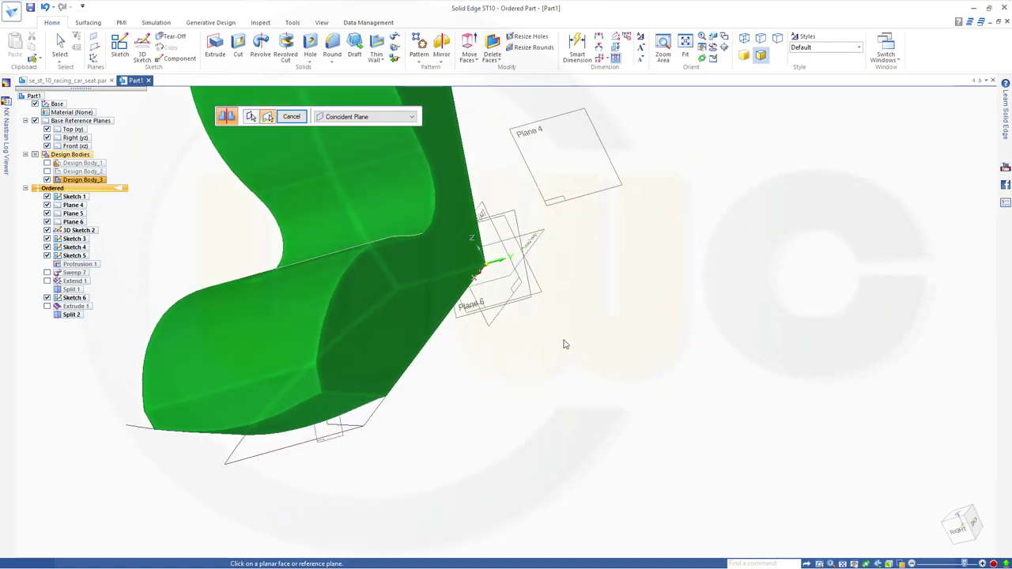
pyautogui.click(499, 322)
pyautogui.click(291, 117)
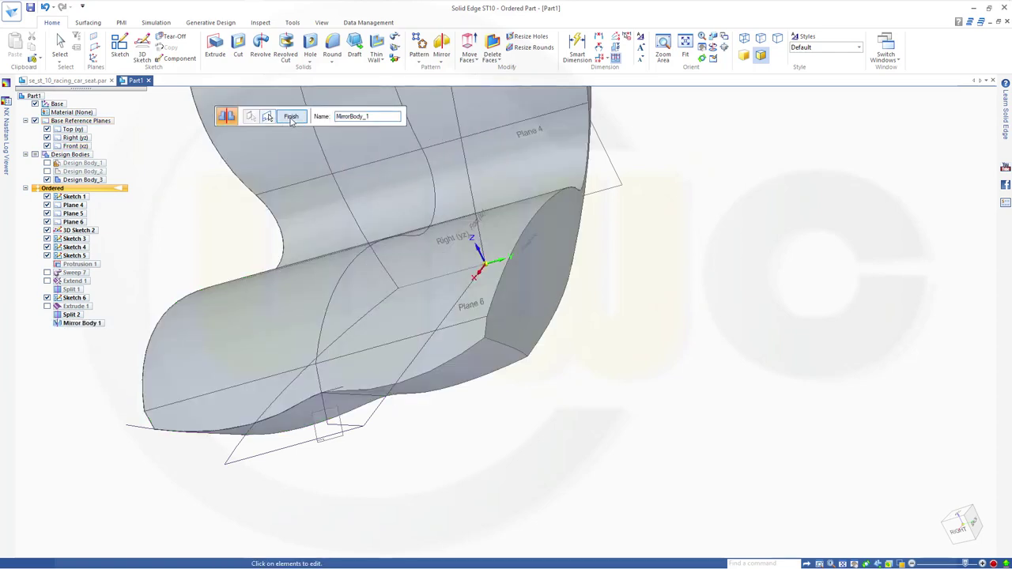
# - Hide all sketches, the 3D sketch and the additional planes Plane 4, Plane 5 and Plane 6, leaving the seat body displayed
pyautogui.press('Escape')
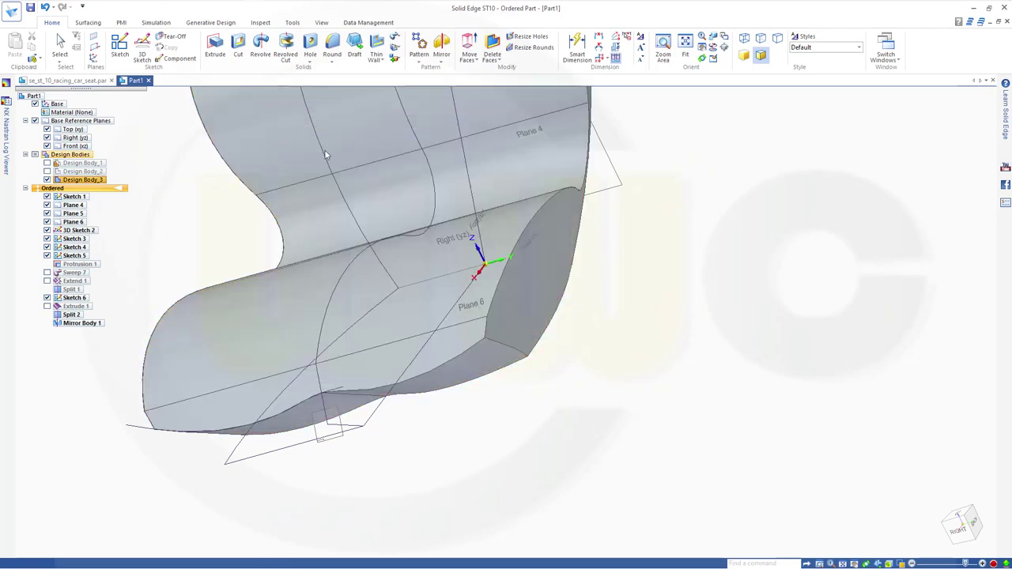
pyautogui.moveTo(328, 154); pyautogui.dragTo(422, 213, button='middle')
pyautogui.scroll(5, 436, 229)
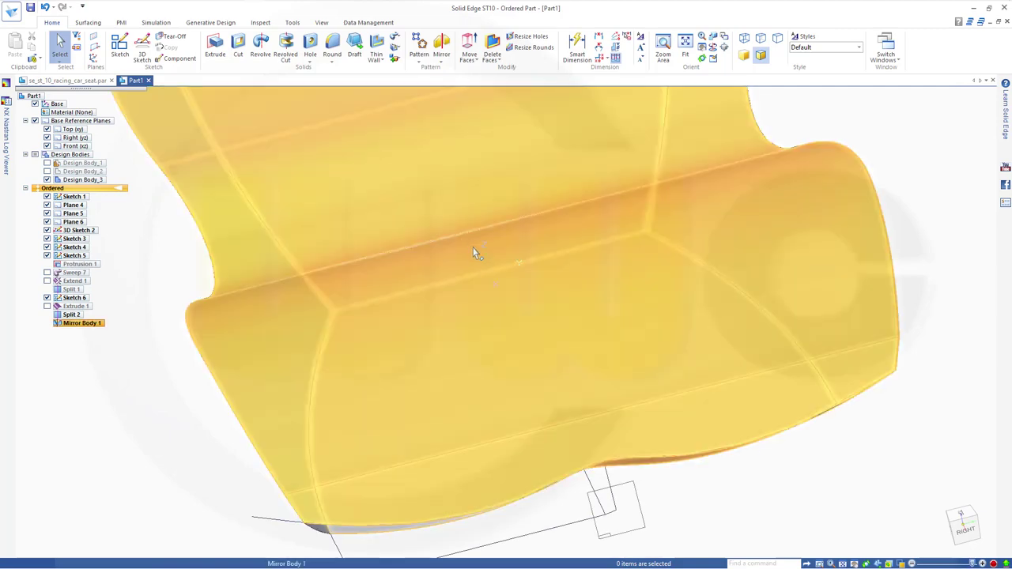
pyautogui.scroll(-5, 475, 252)
pyautogui.moveTo(517, 254)
pyautogui.mouseDown(button='middle')
pyautogui.moveTo(638, 256)
pyautogui.moveTo(549, 229)
pyautogui.moveTo(580, 309)
pyautogui.moveTo(669, 210)
pyautogui.moveTo(608, 183)
pyautogui.moveTo(474, 235)
pyautogui.moveTo(461, 228)
pyautogui.moveTo(603, 161)
pyautogui.moveTo(626, 269)
pyautogui.moveTo(614, 285)
pyautogui.mouseUp(button='middle')
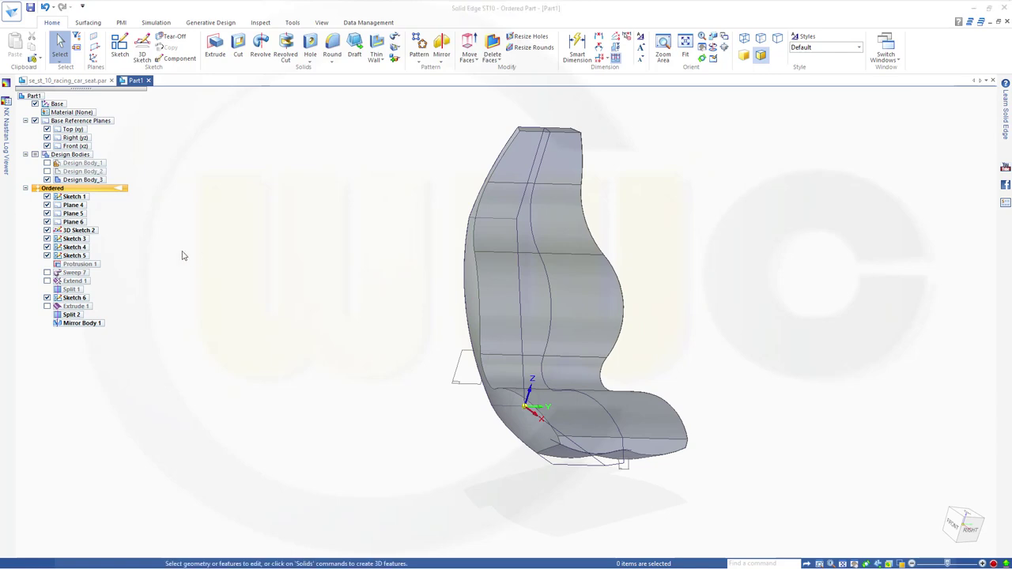
pyautogui.click(47, 197)
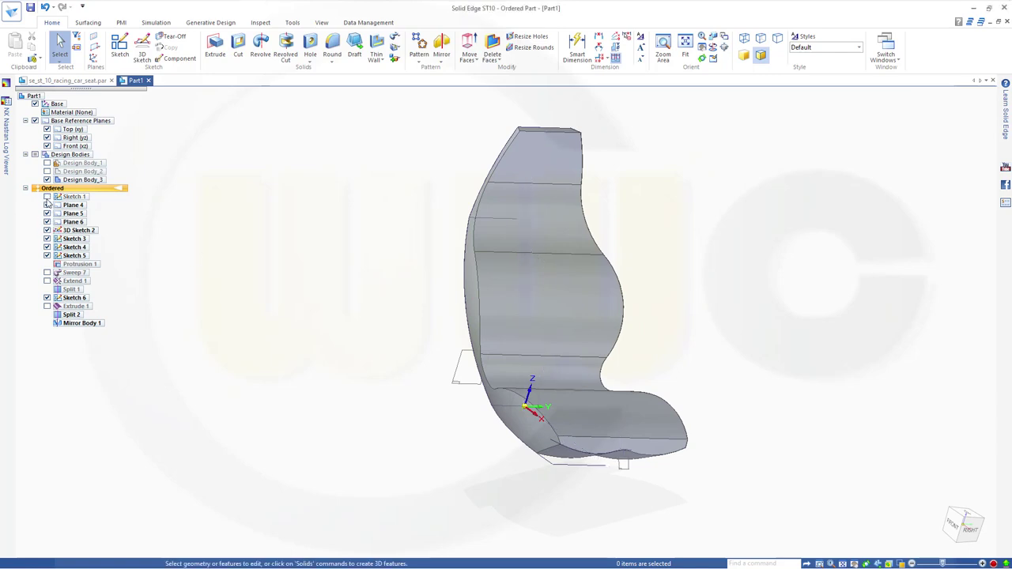
pyautogui.click(46, 205)
pyautogui.click(47, 230)
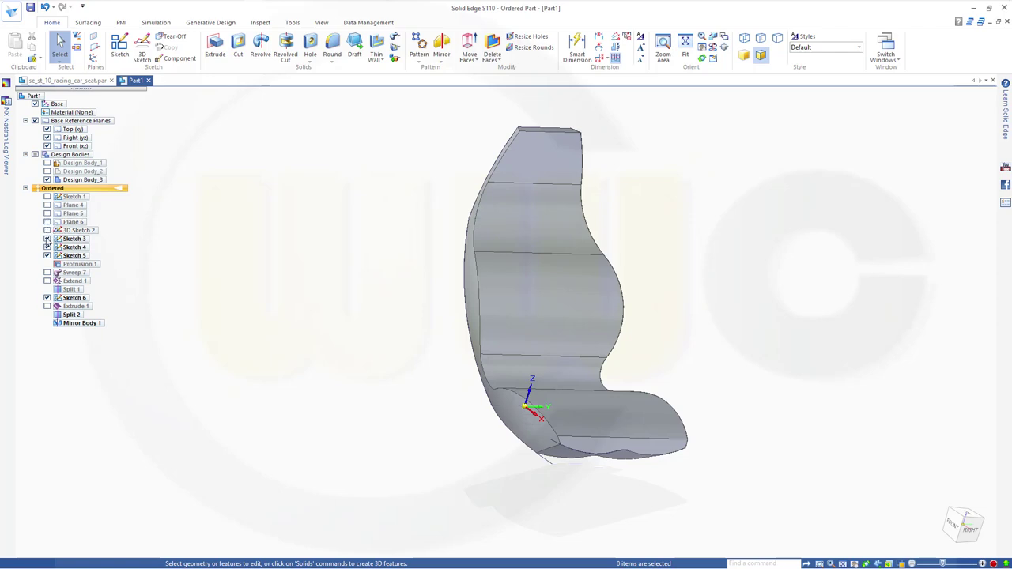
pyautogui.click(46, 239)
pyautogui.click(47, 256)
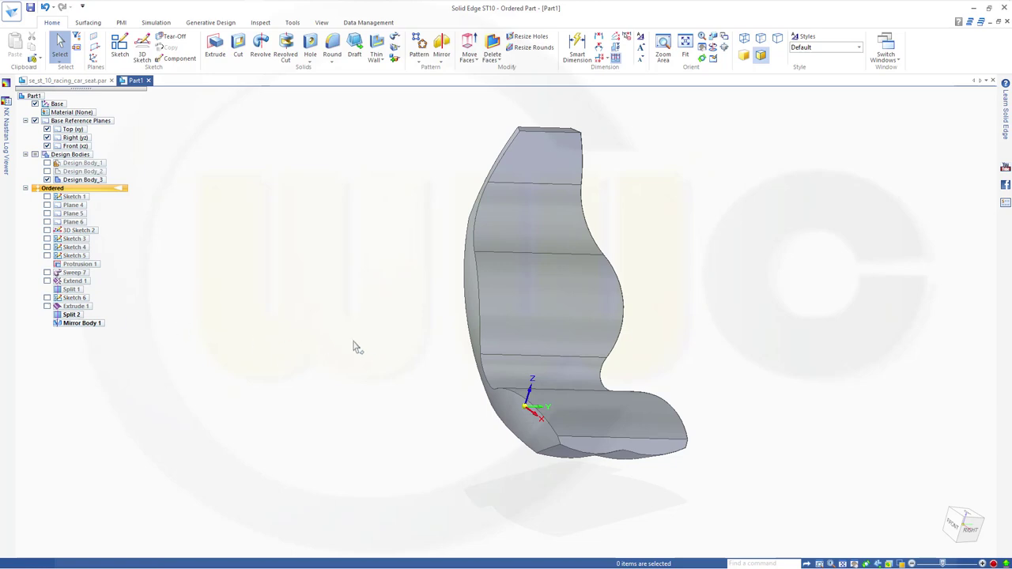
# - Round the two corner edges at the top of the backrest with a 130 mm radius
pyautogui.moveTo(355, 346); pyautogui.dragTo(372, 305, button='middle')
pyautogui.scroll(-2, 542, 198)
pyautogui.scroll(2, 542, 198)
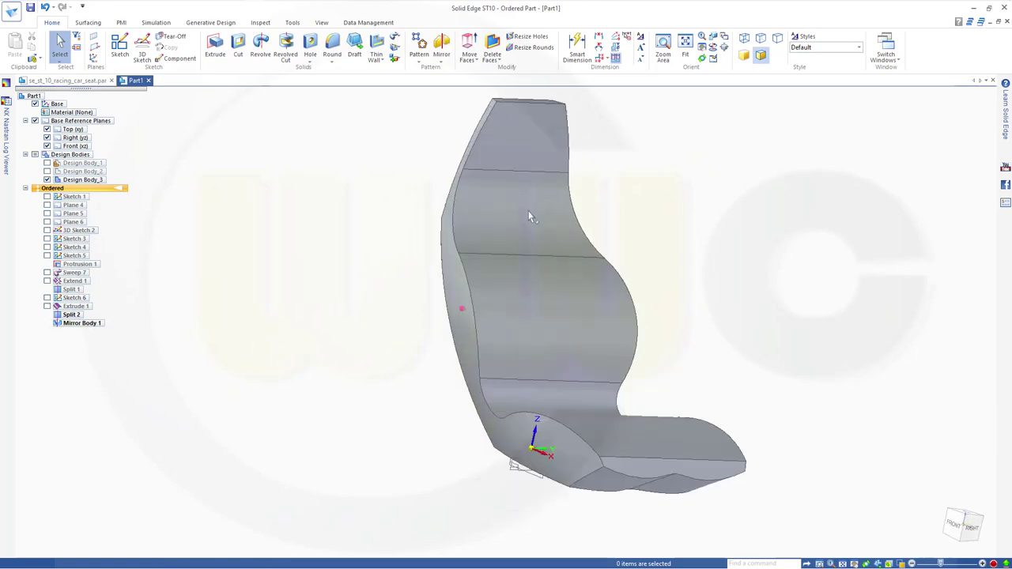
pyautogui.scroll(-1, 531, 214)
pyautogui.moveTo(666, 316); pyautogui.dragTo(622, 216, button='middle')
pyautogui.click(332, 47)
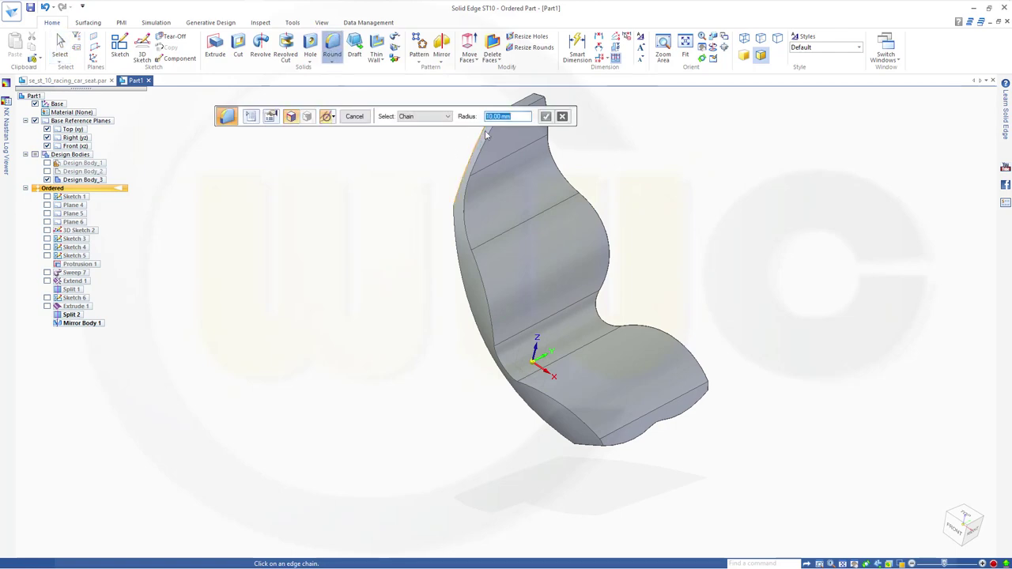
pyautogui.keyDown('ctrl'); pyautogui.moveTo(377, 169); pyautogui.dragTo(375, 242, button='middle'); pyautogui.keyUp('ctrl')
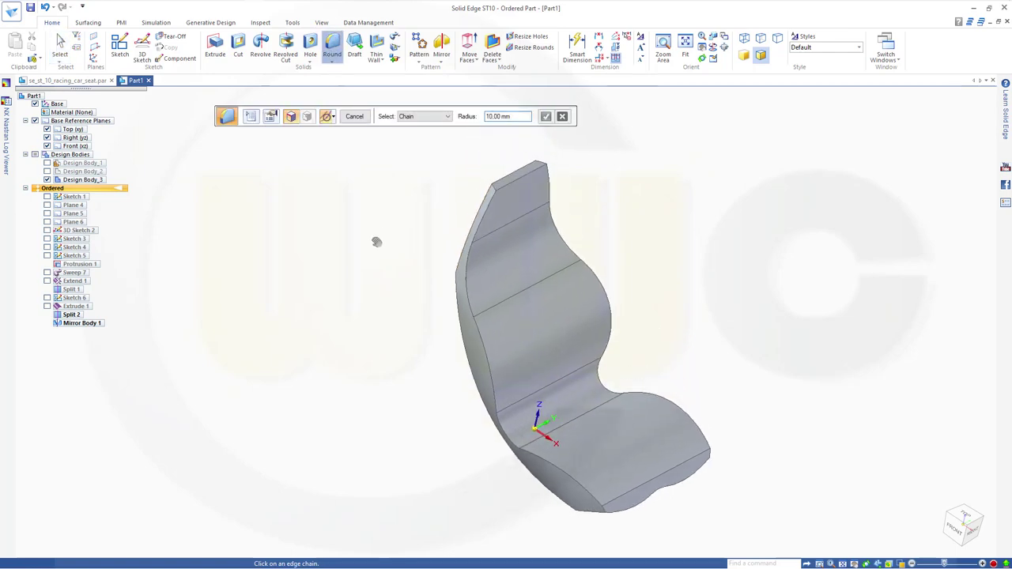
pyautogui.click(493, 207)
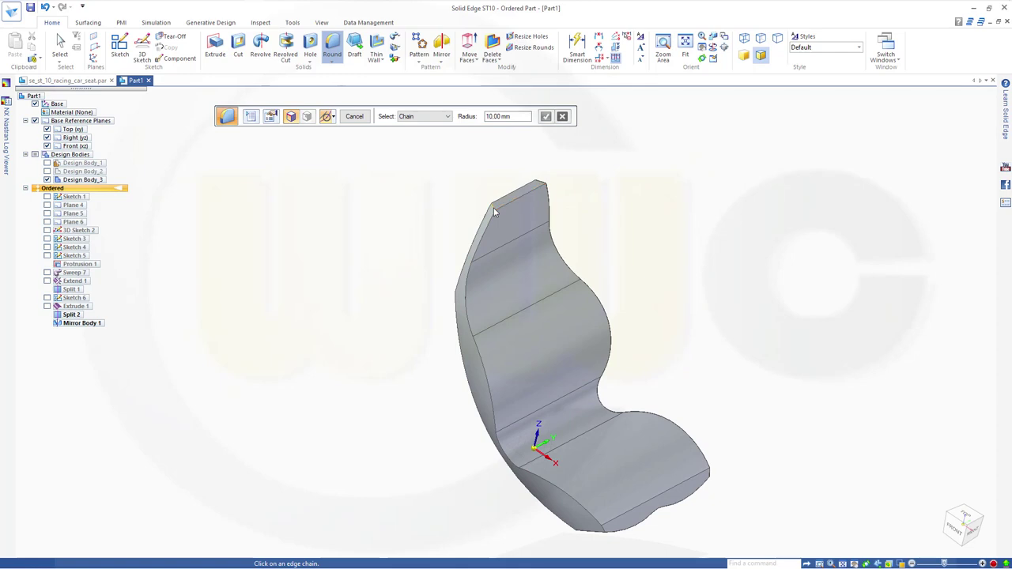
pyautogui.click(543, 185)
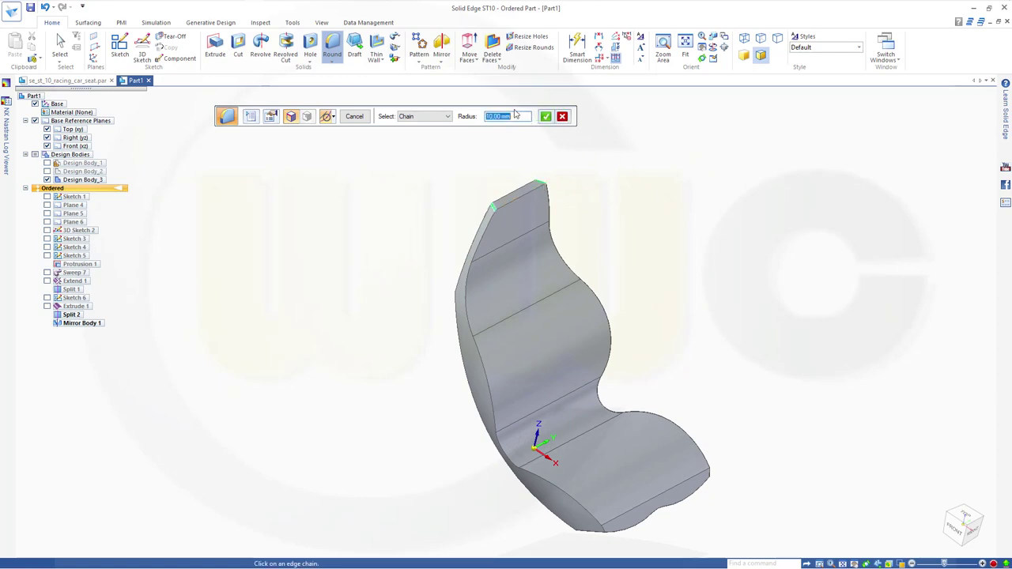
pyautogui.write('130')
pyautogui.press('Return')
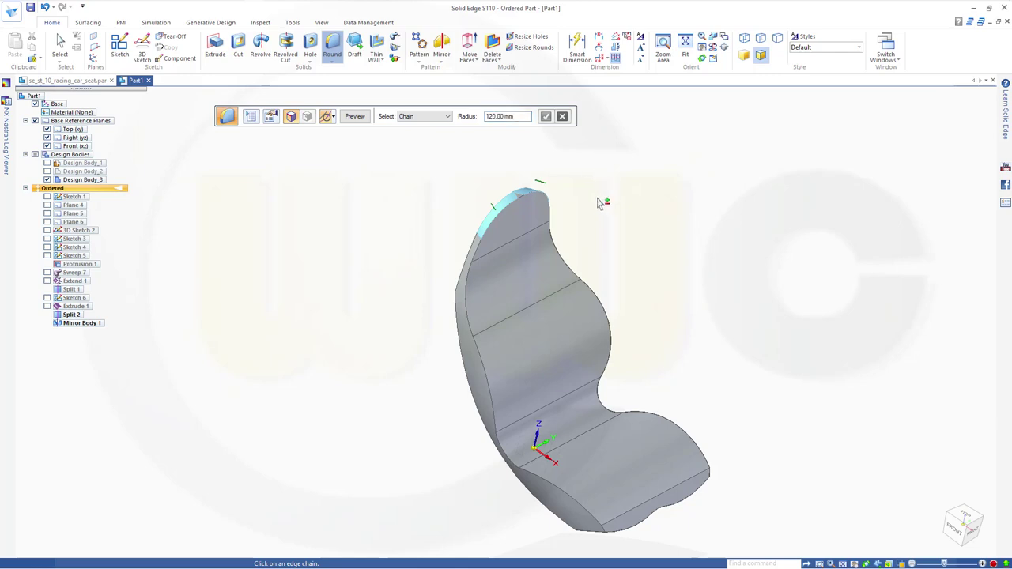
pyautogui.moveTo(598, 203); pyautogui.dragTo(530, 235, button='middle')
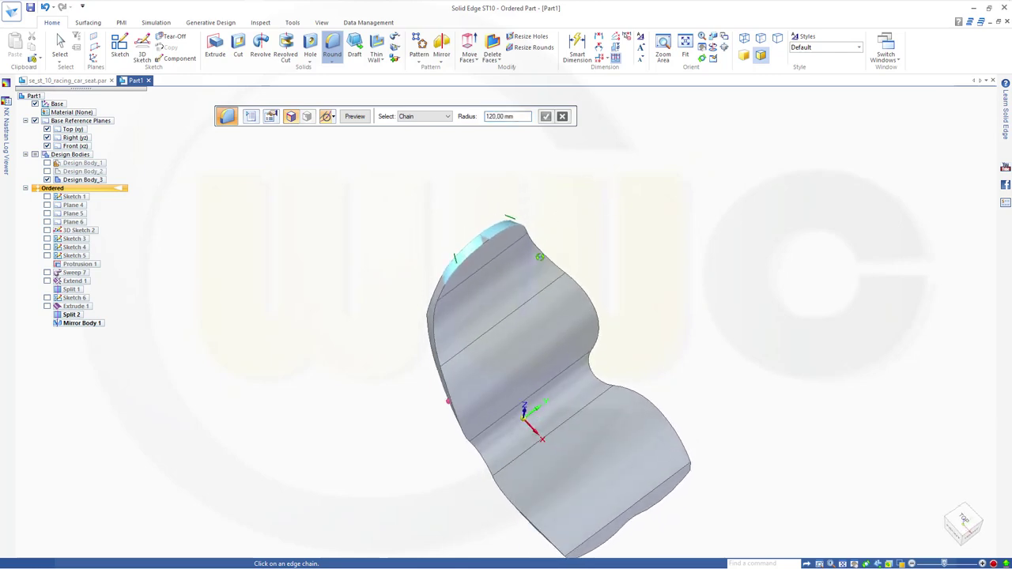
pyautogui.click(353, 117)
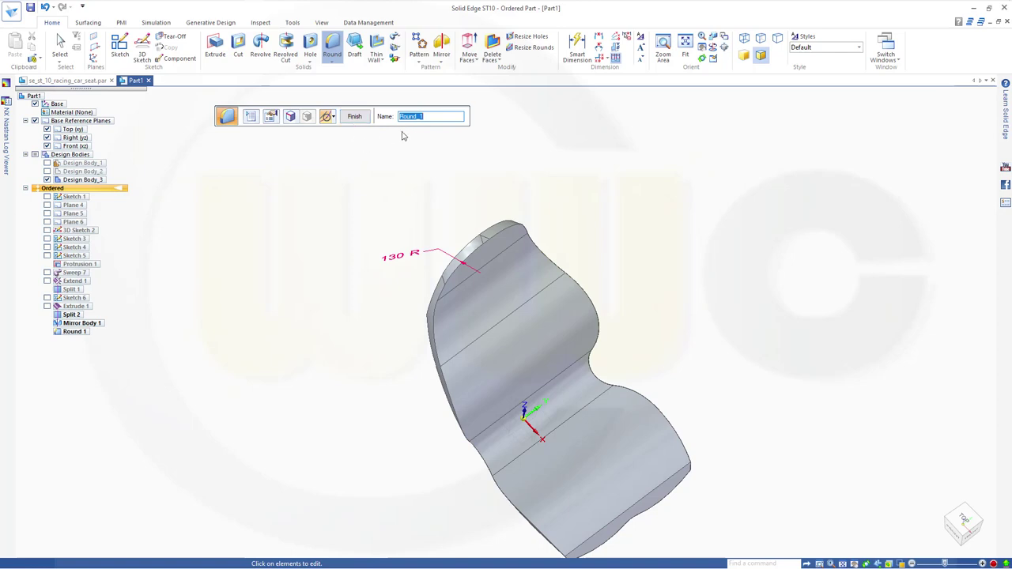
pyautogui.click(356, 117)
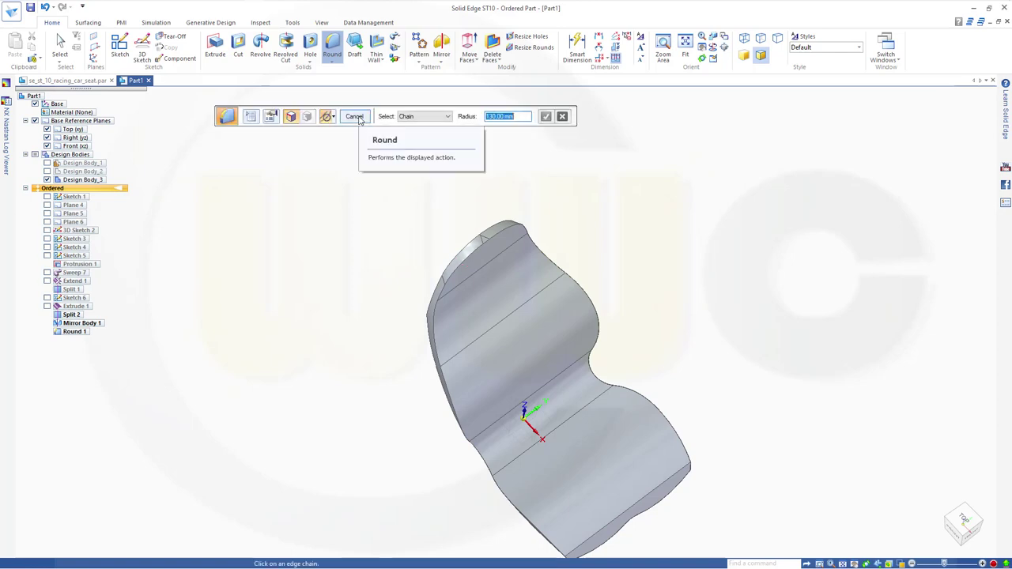
pyautogui.press('Escape')
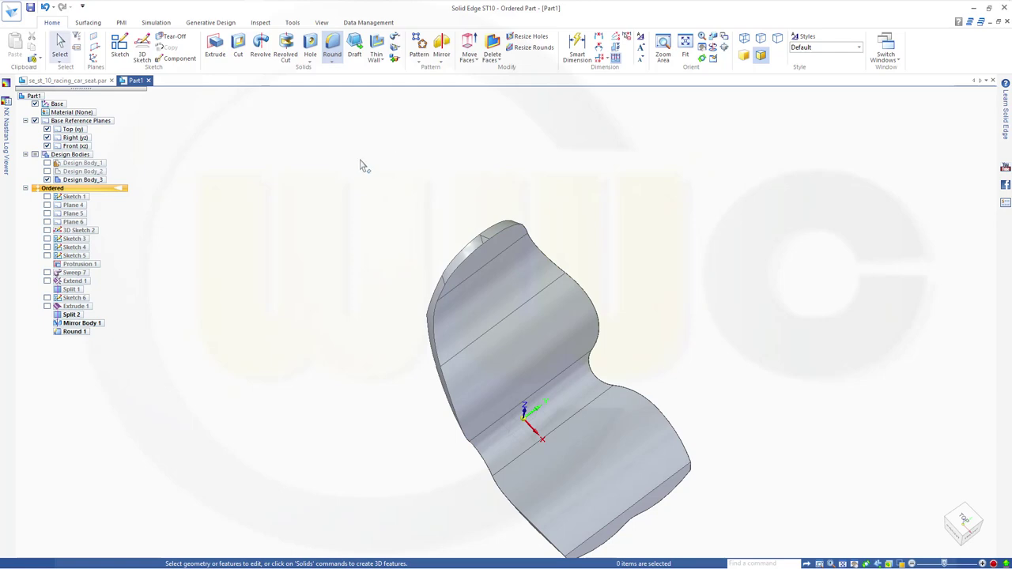
# - Edit the round at the top of the backrest and set its radius to 120 mm
pyautogui.click(71, 332)
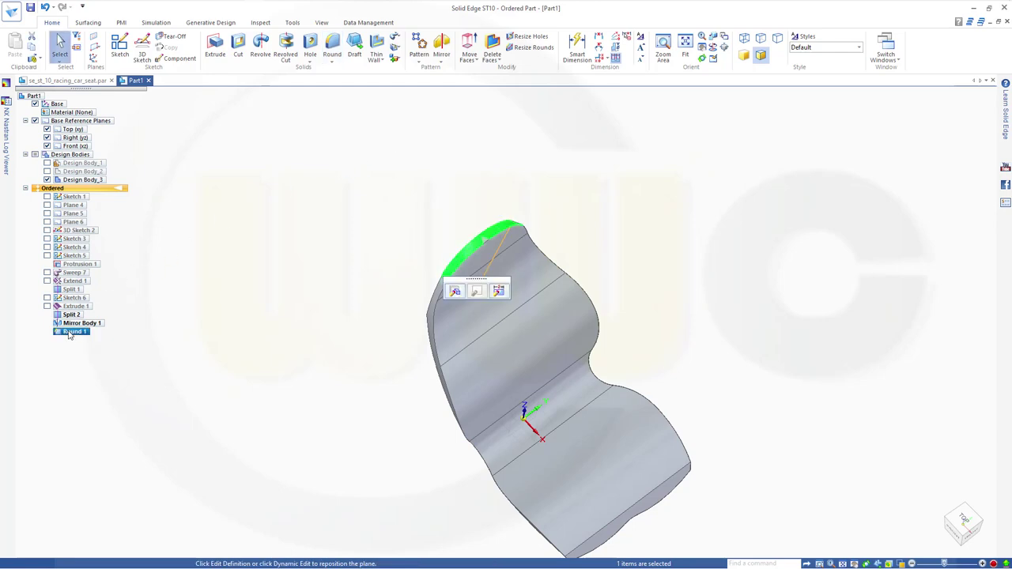
pyautogui.click(454, 290)
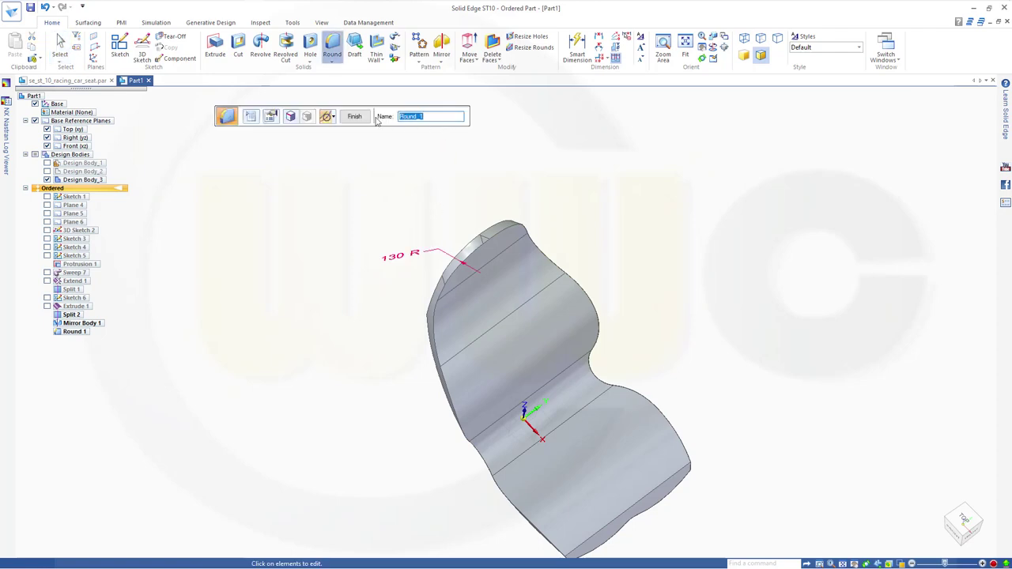
pyautogui.click(399, 261)
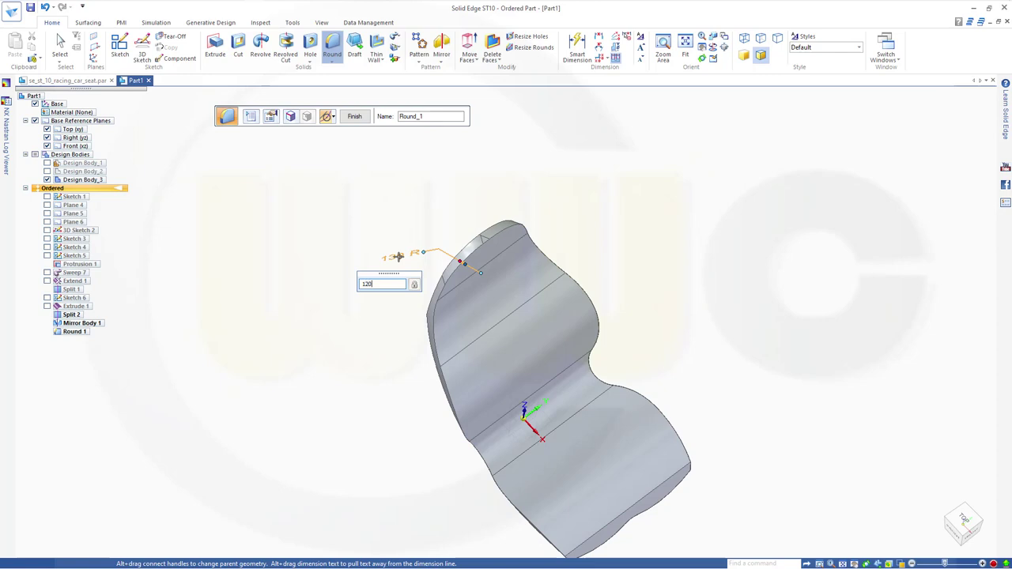
pyautogui.write('120')
pyautogui.press('Return')
pyautogui.click(354, 117)
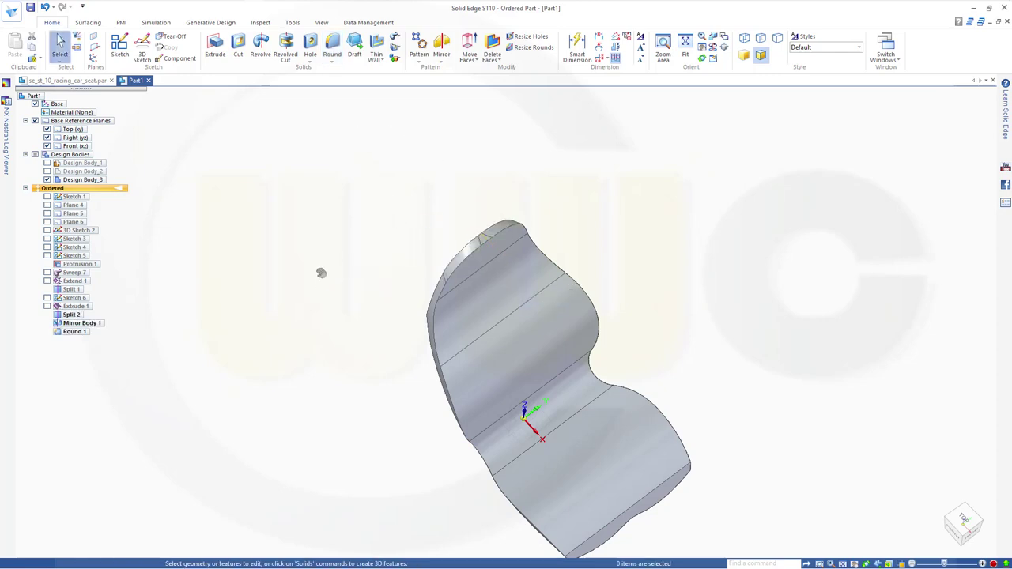
# - Show Plane 4 again and start a new sketch on it
pyautogui.moveTo(321, 273); pyautogui.dragTo(482, 269, button='middle')
pyautogui.moveTo(531, 364); pyautogui.dragTo(563, 341, button='middle')
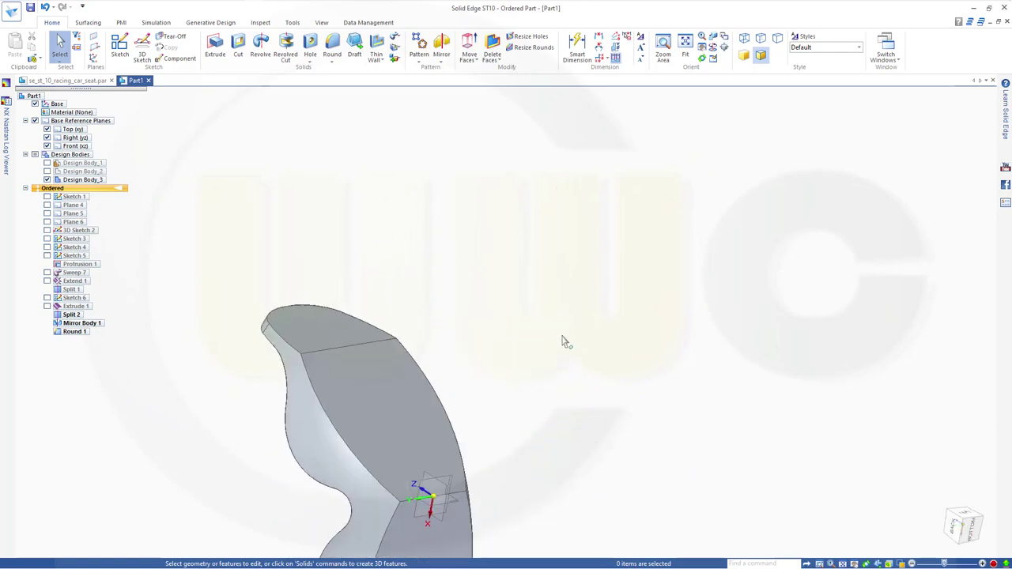
pyautogui.moveTo(526, 394); pyautogui.dragTo(584, 371, button='middle')
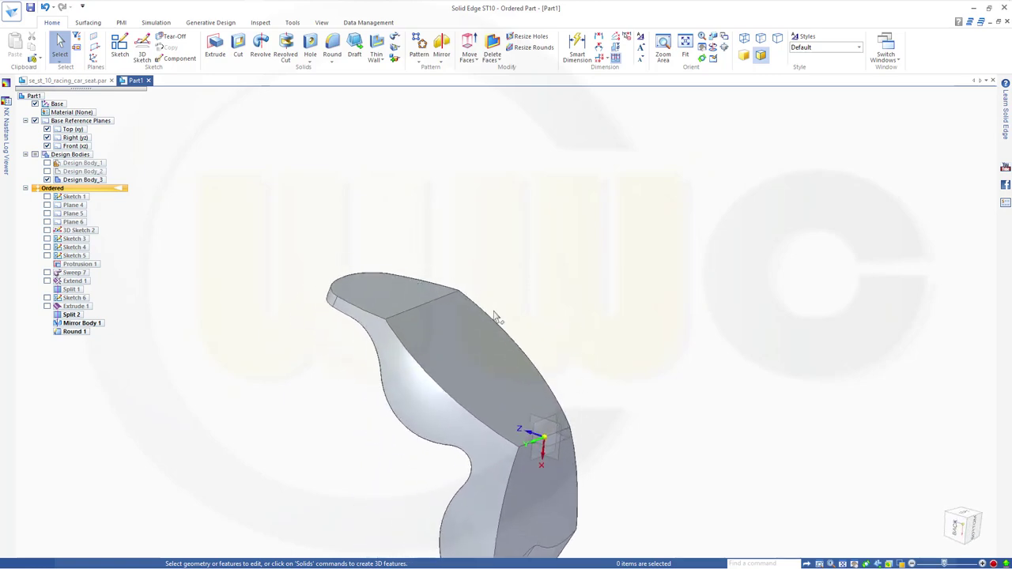
pyautogui.moveTo(673, 482); pyautogui.dragTo(741, 482, button='middle')
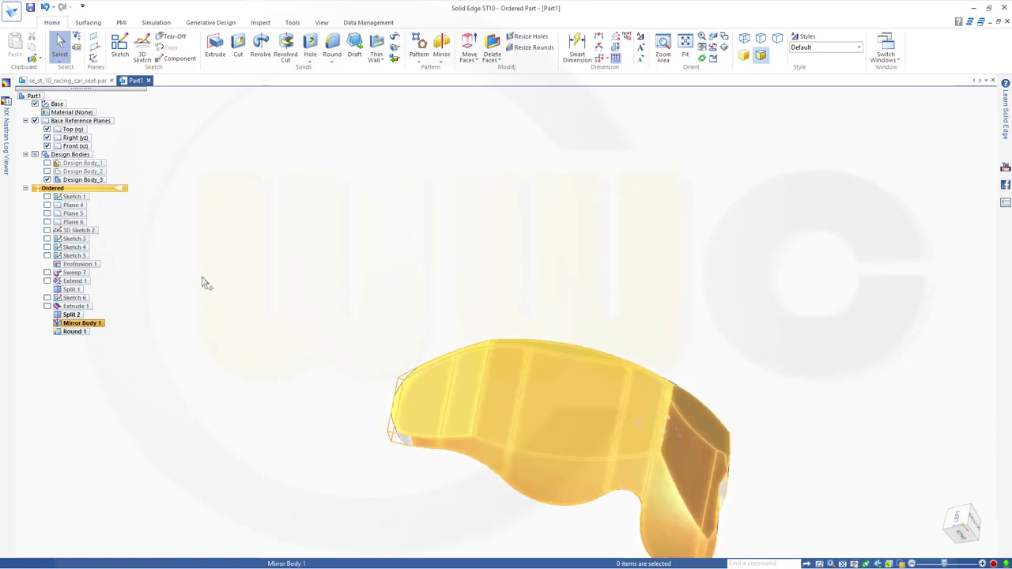
pyautogui.click(47, 205)
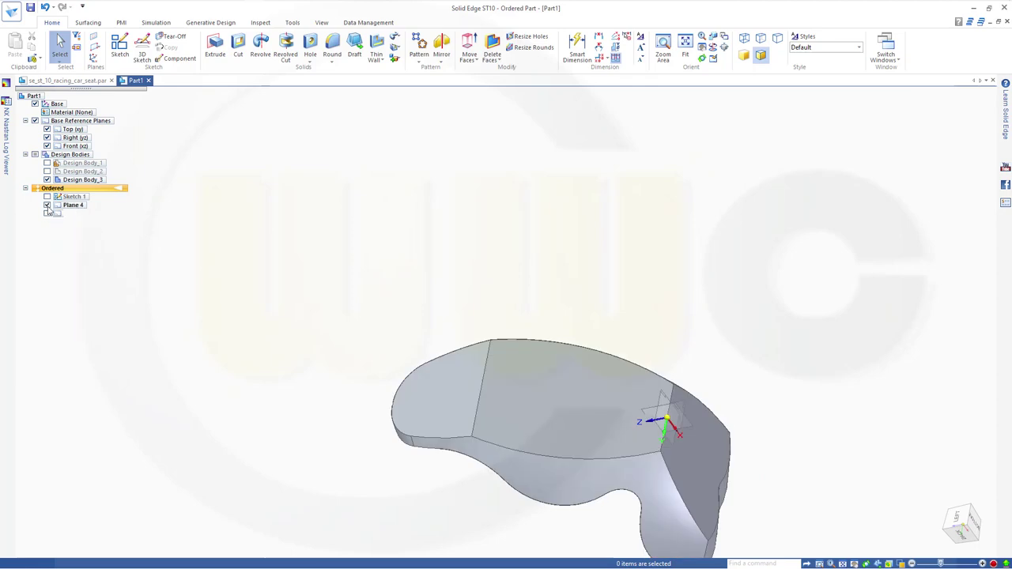
pyautogui.click(119, 48)
pyautogui.click(633, 352)
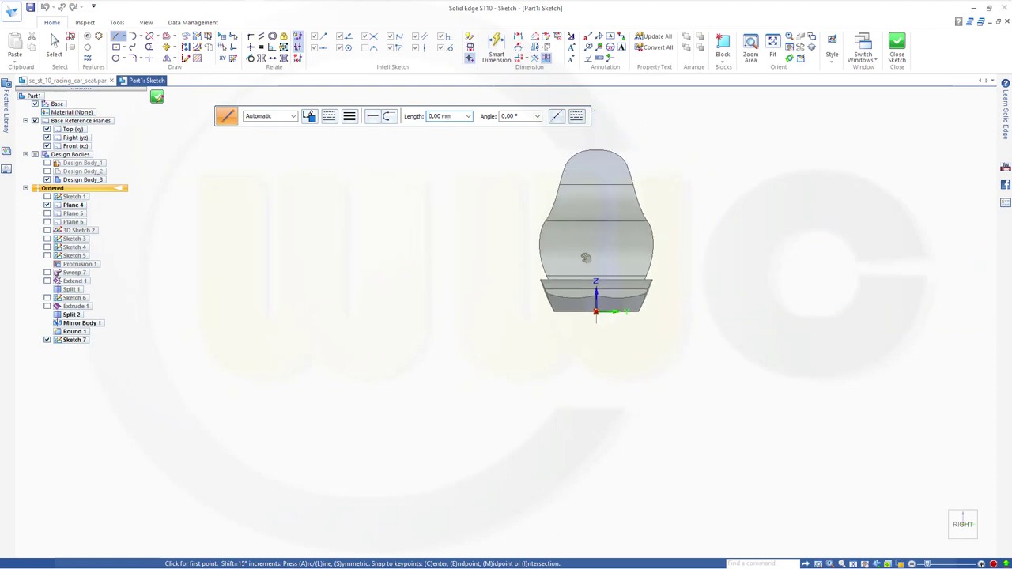
# - From the Left view, draw a line across the backrest's rear bend edge, connecting its two endpoints
pyautogui.moveTo(606, 269)
pyautogui.mouseDown(button='middle')
pyautogui.moveTo(414, 230)
pyautogui.moveTo(353, 155)
pyautogui.moveTo(242, 151)
pyautogui.moveTo(313, 125)
pyautogui.moveTo(515, 150)
pyautogui.moveTo(463, 345)
pyautogui.moveTo(416, 348)
pyautogui.moveTo(430, 353)
pyautogui.mouseUp(button='middle')
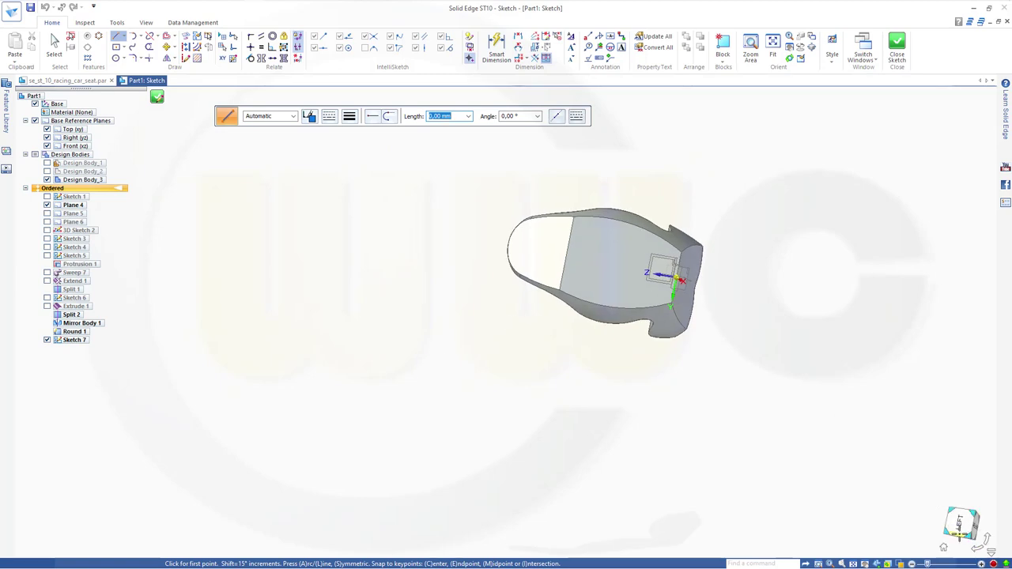
pyautogui.click(959, 522)
pyautogui.scroll(2, 885, 441)
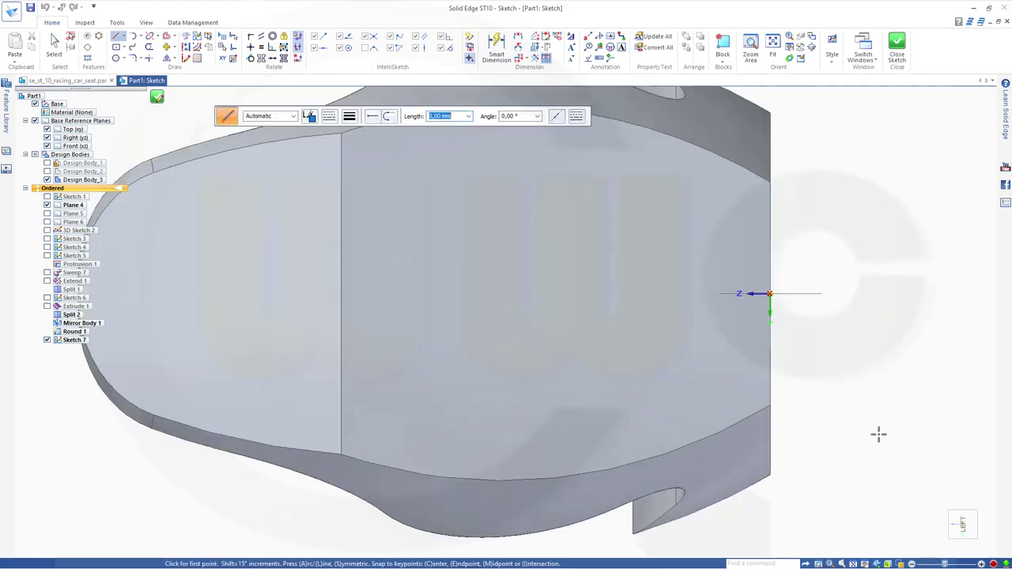
pyautogui.scroll(-4, 878, 427)
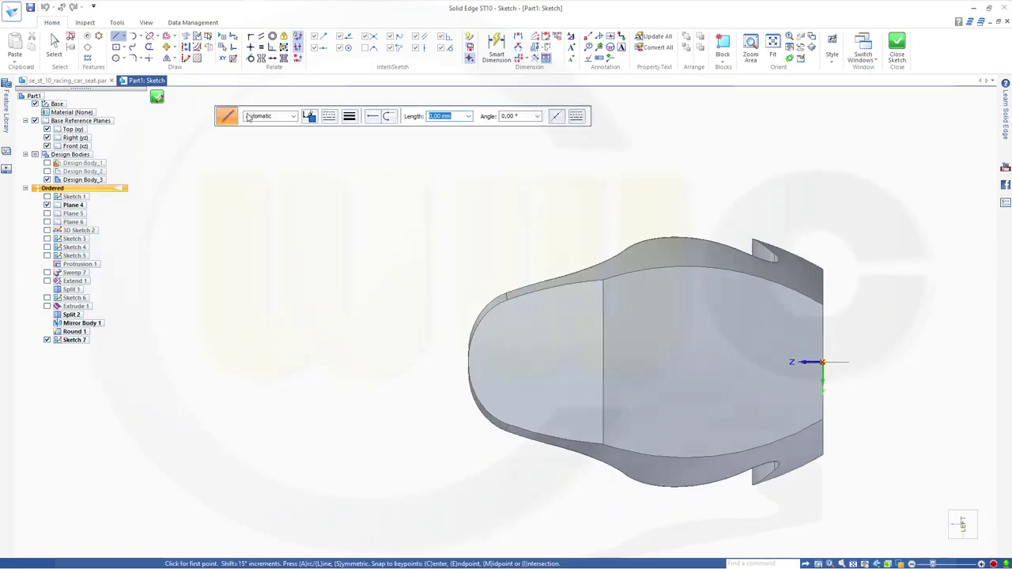
pyautogui.click(118, 38)
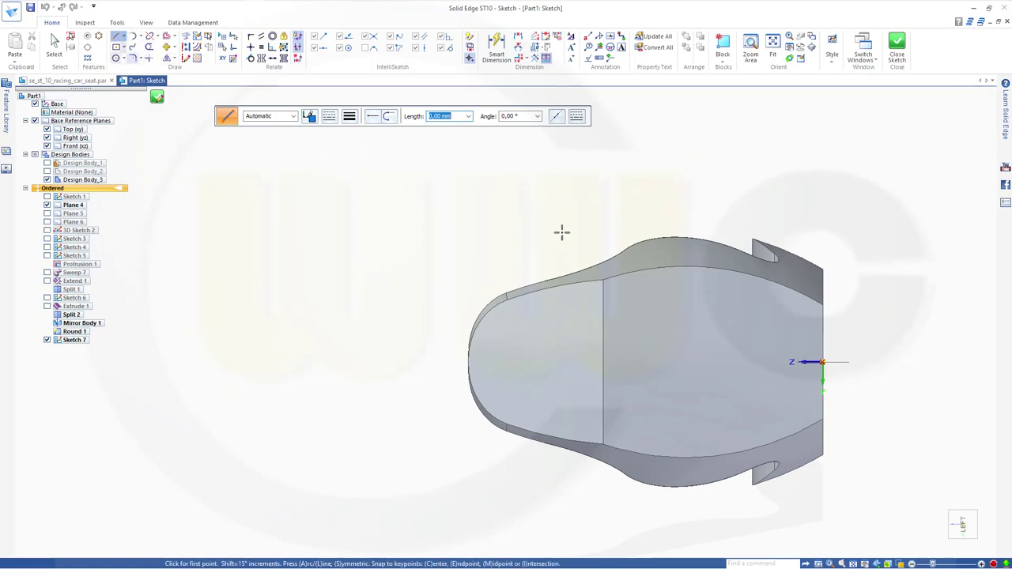
pyautogui.click(603, 280)
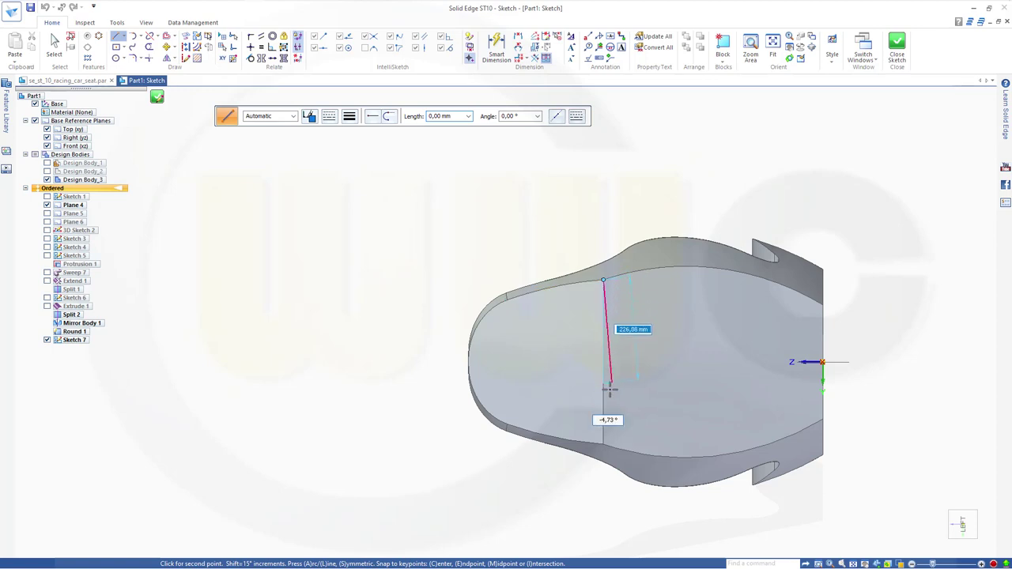
pyautogui.click(603, 445)
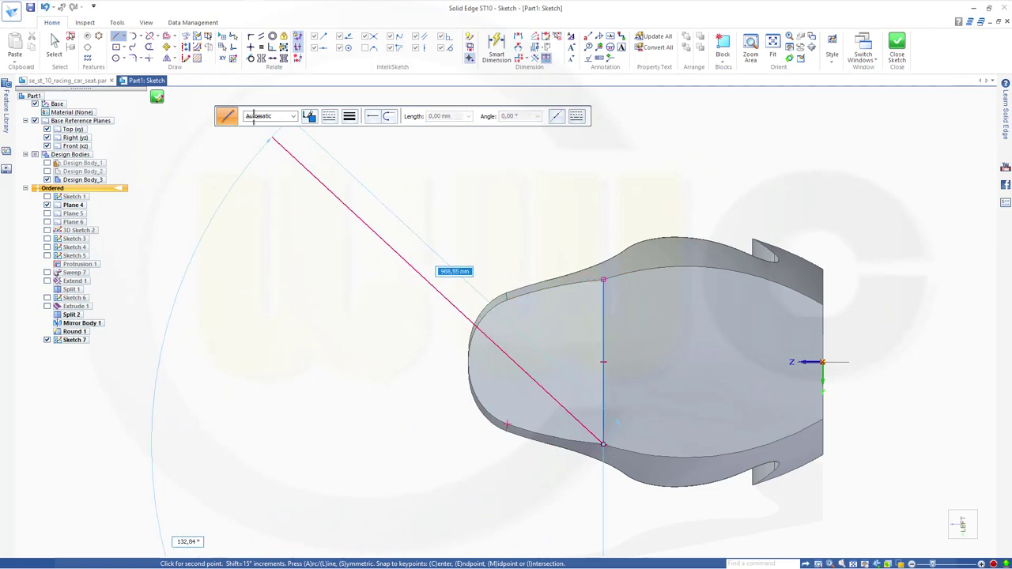
# - Draw a three-point arc of 300 mm radius between the line's endpoints, bulging toward the seat base, and finish the sketch
pyautogui.click(140, 37)
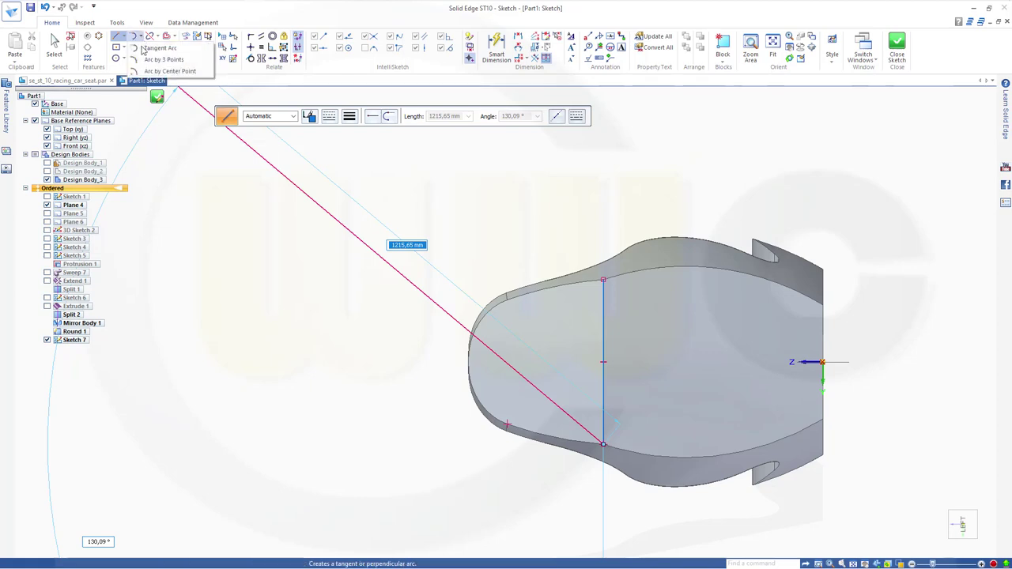
pyautogui.click(150, 48)
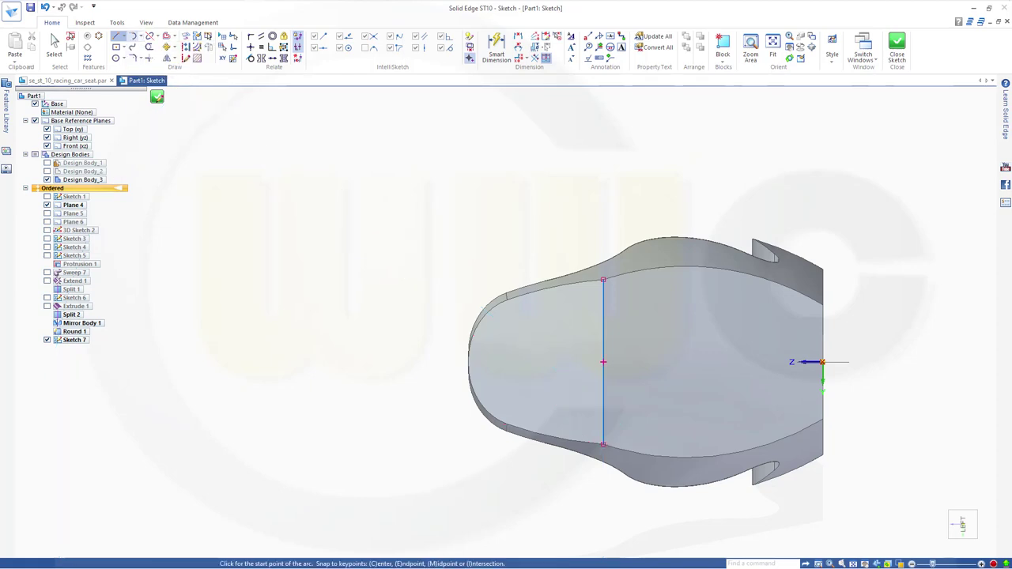
pyautogui.click(603, 280)
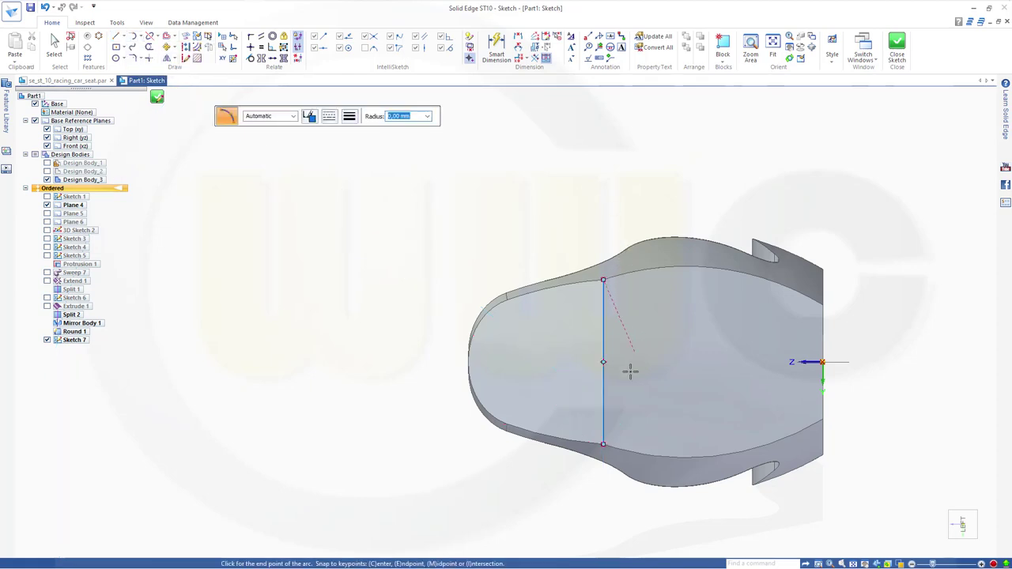
pyautogui.click(603, 445)
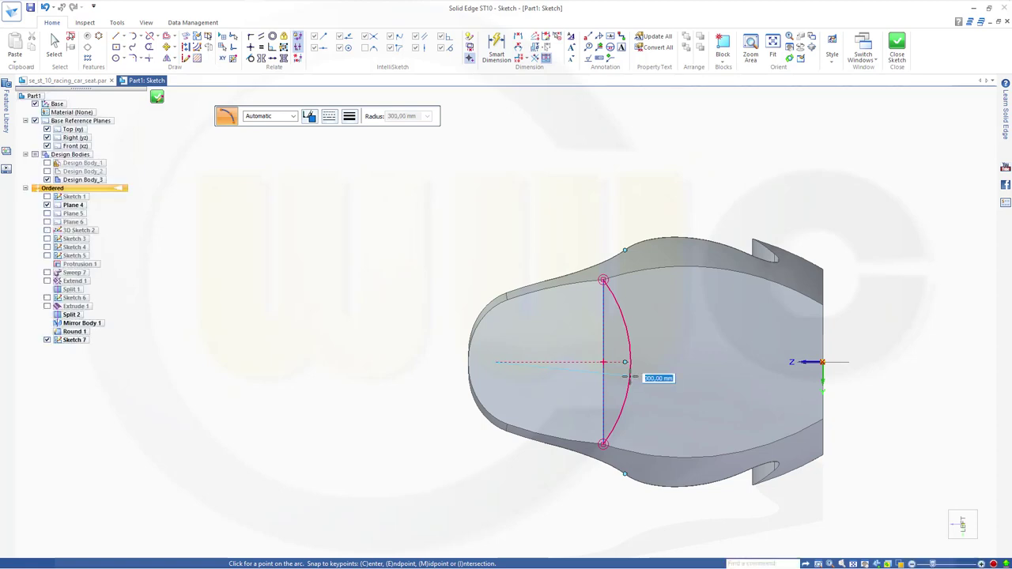
pyautogui.click(631, 378)
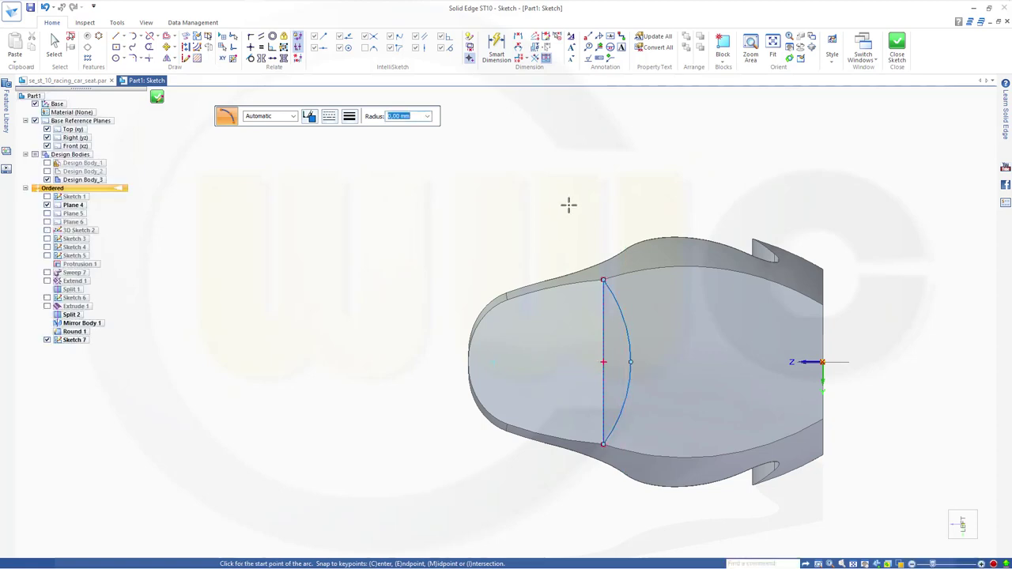
pyautogui.click(897, 47)
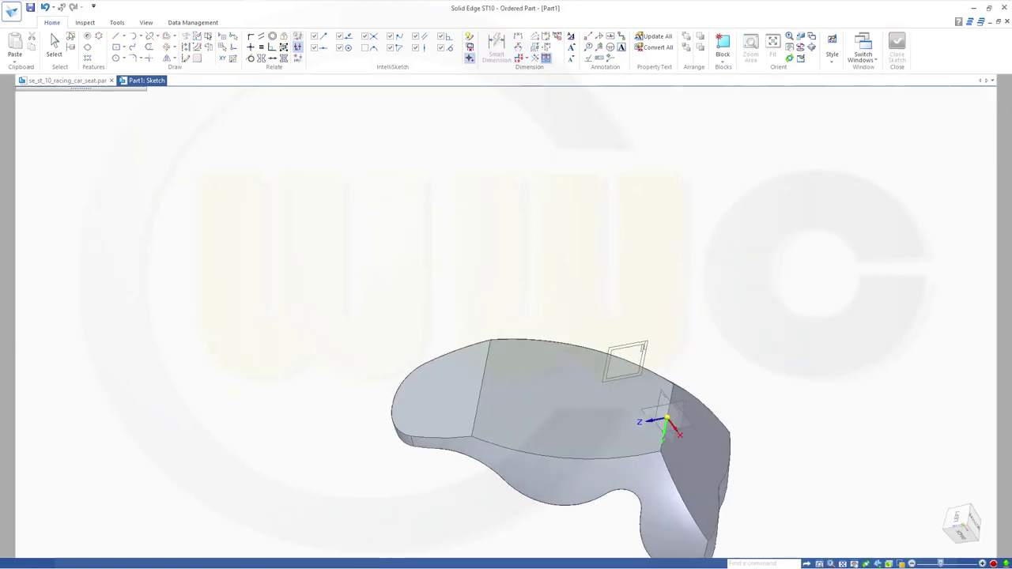
pyautogui.click(294, 117)
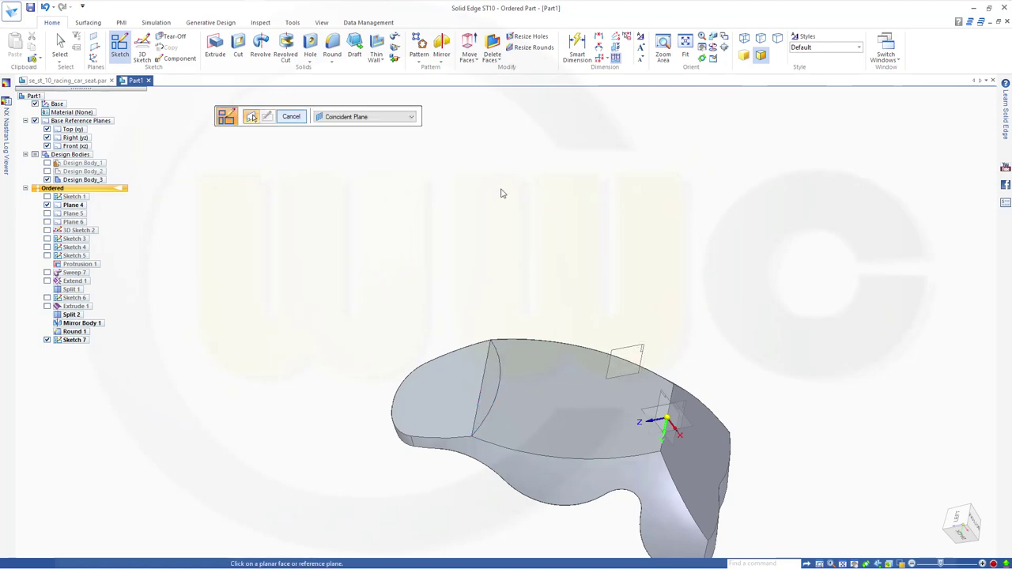
# - Start a sketch on the Top (xy) plane and, from the Bottom view, draw a line along the bend edge between backrest and seat base
pyautogui.moveTo(454, 218); pyautogui.dragTo(398, 292, button='middle')
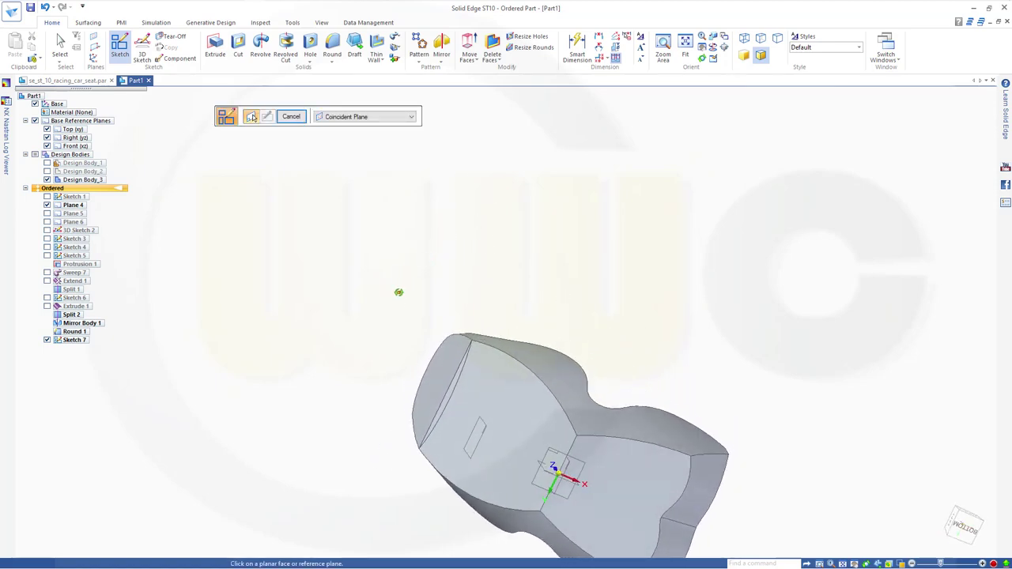
pyautogui.click(570, 461)
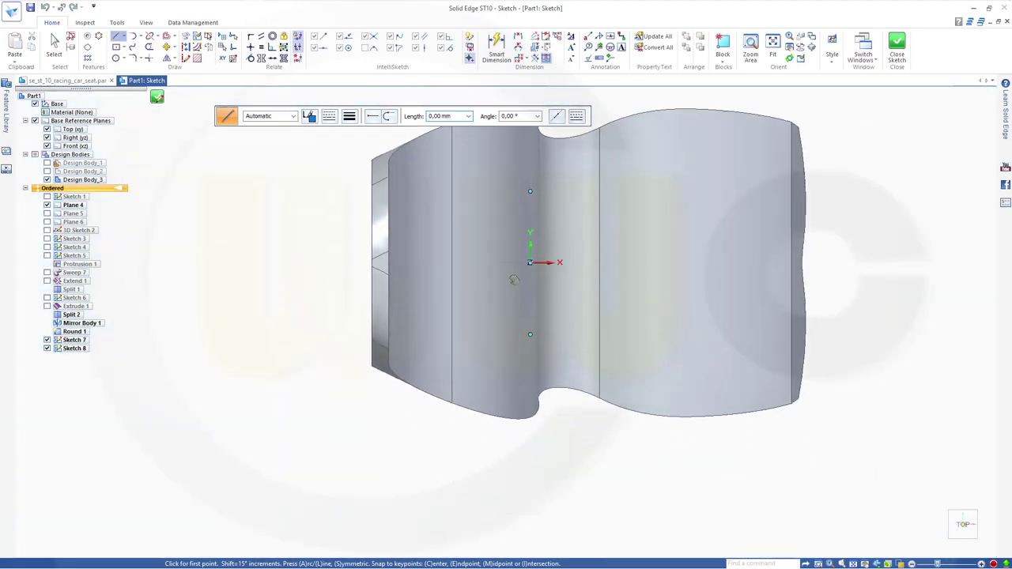
pyautogui.moveTo(514, 280)
pyautogui.mouseDown(button='middle')
pyautogui.moveTo(527, 380)
pyautogui.moveTo(533, 176)
pyautogui.moveTo(540, 335)
pyautogui.moveTo(538, 237)
pyautogui.moveTo(524, 224)
pyautogui.moveTo(554, 261)
pyautogui.mouseUp(button='middle')
pyautogui.click(965, 519)
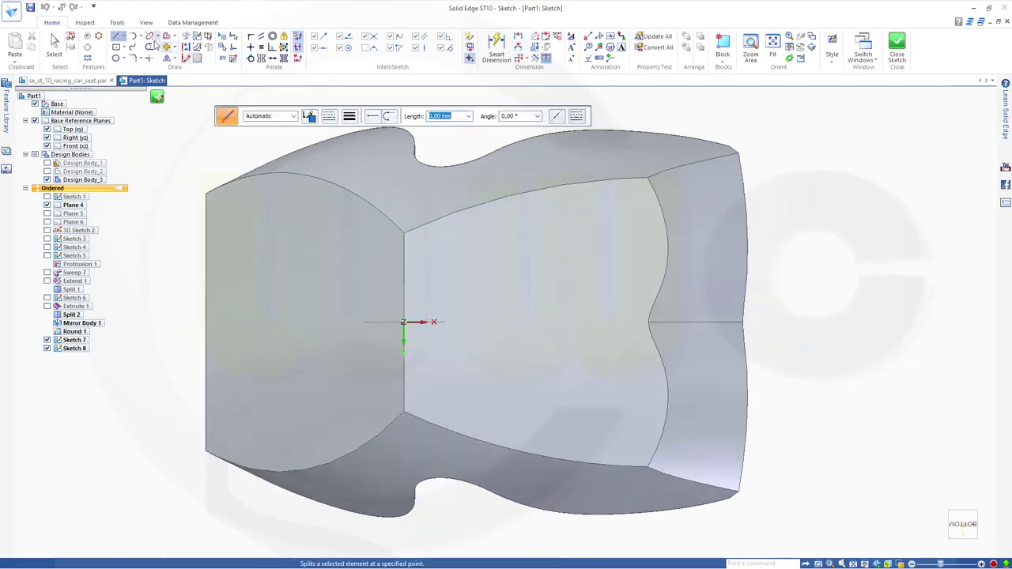
pyautogui.click(403, 232)
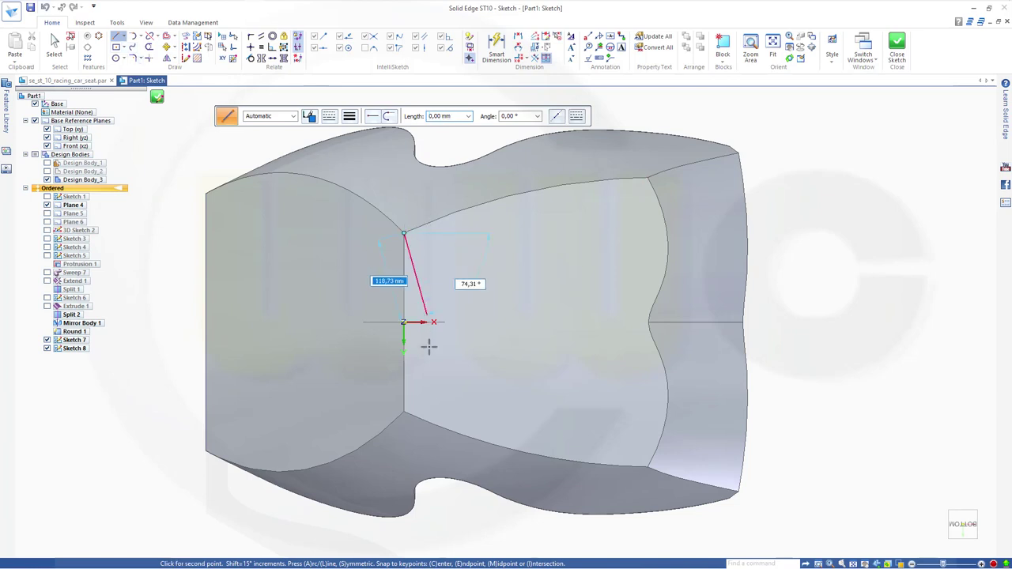
pyautogui.click(403, 411)
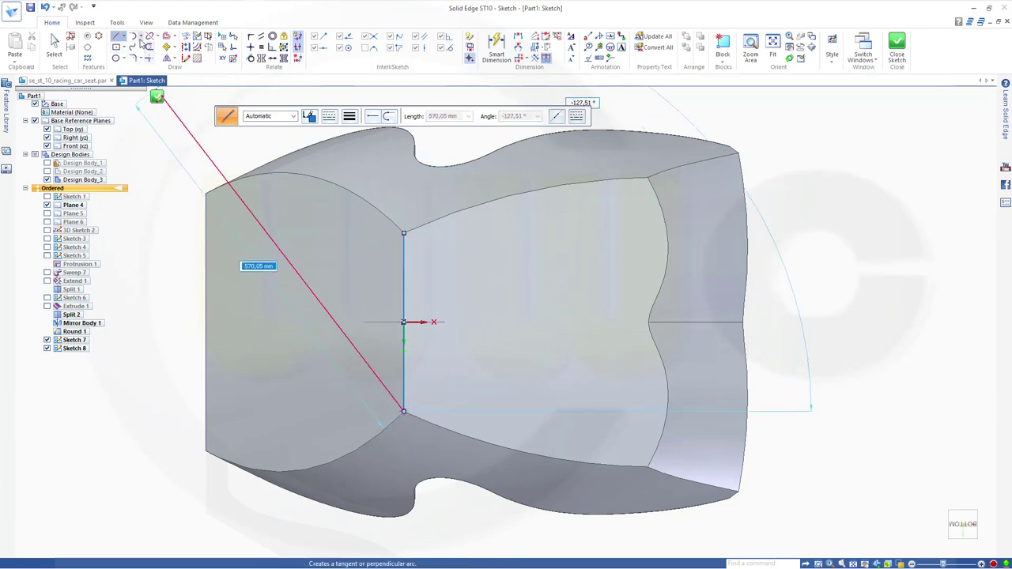
# - Draw a three-point arc of 300 mm radius between this line's endpoints, bulging toward the backrest side, and close the sketch
pyautogui.click(141, 42)
pyautogui.click(144, 58)
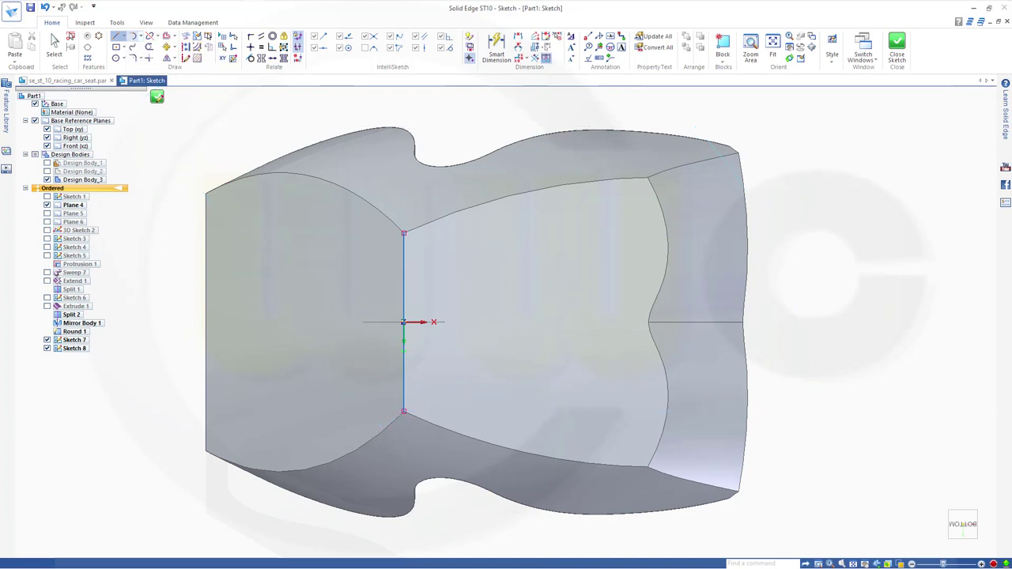
pyautogui.click(403, 233)
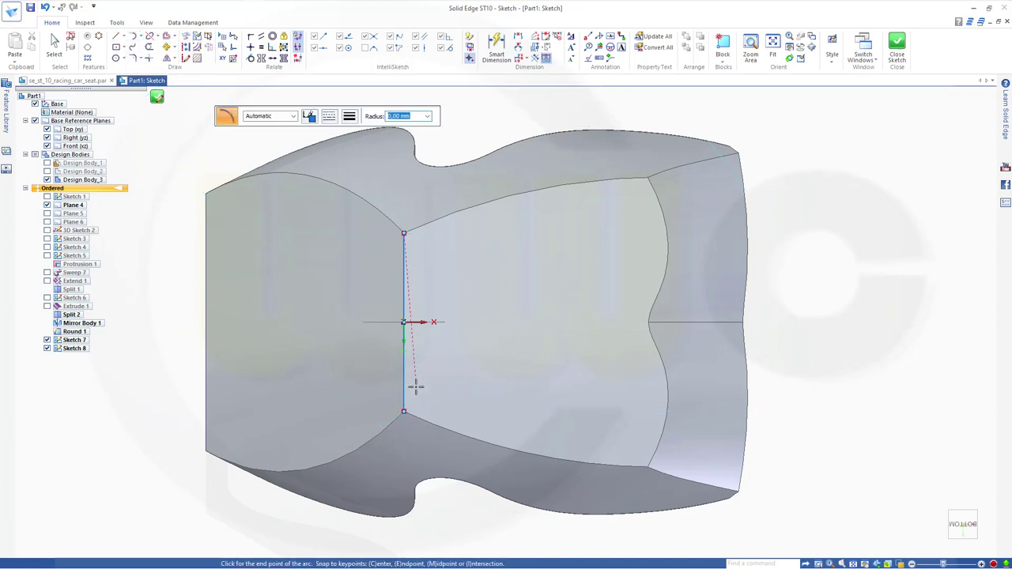
pyautogui.click(404, 411)
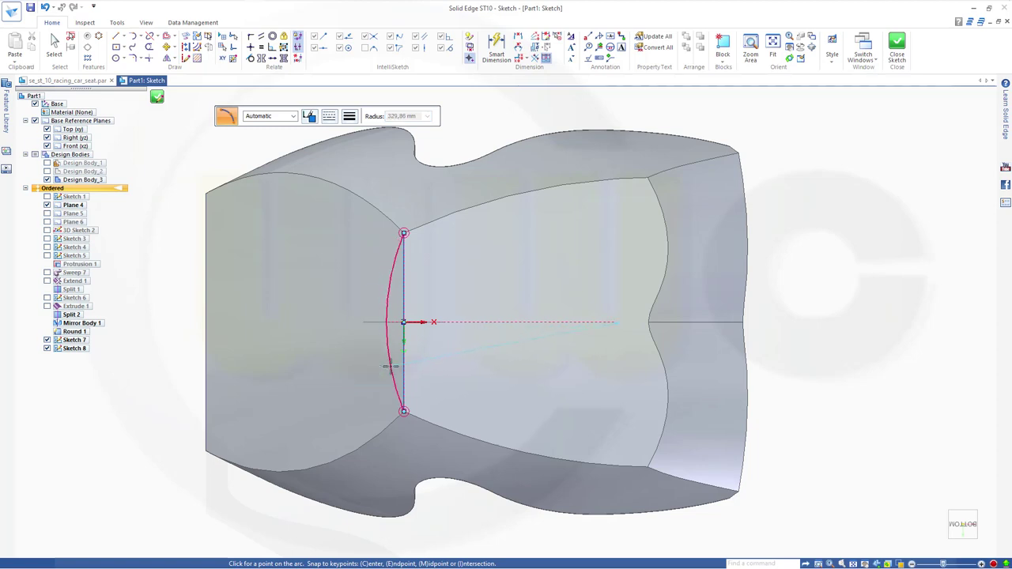
pyautogui.write('300')
pyautogui.press('Return')
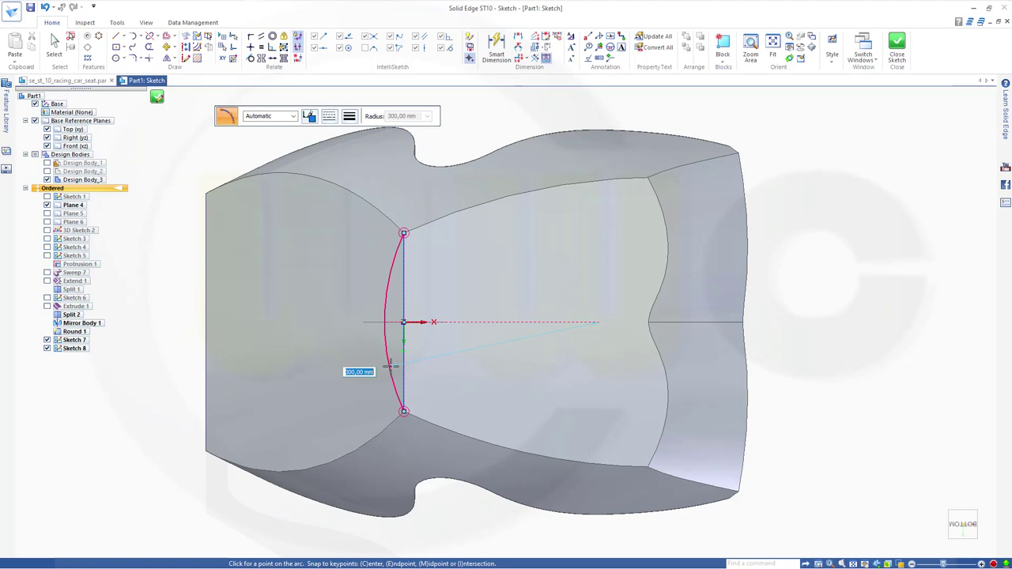
pyautogui.click(388, 364)
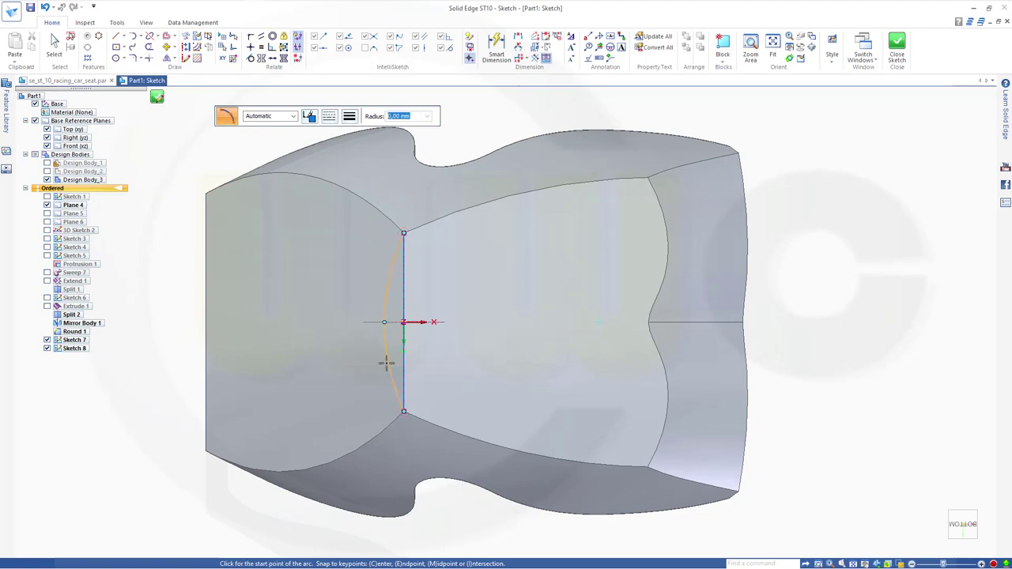
pyautogui.click(897, 48)
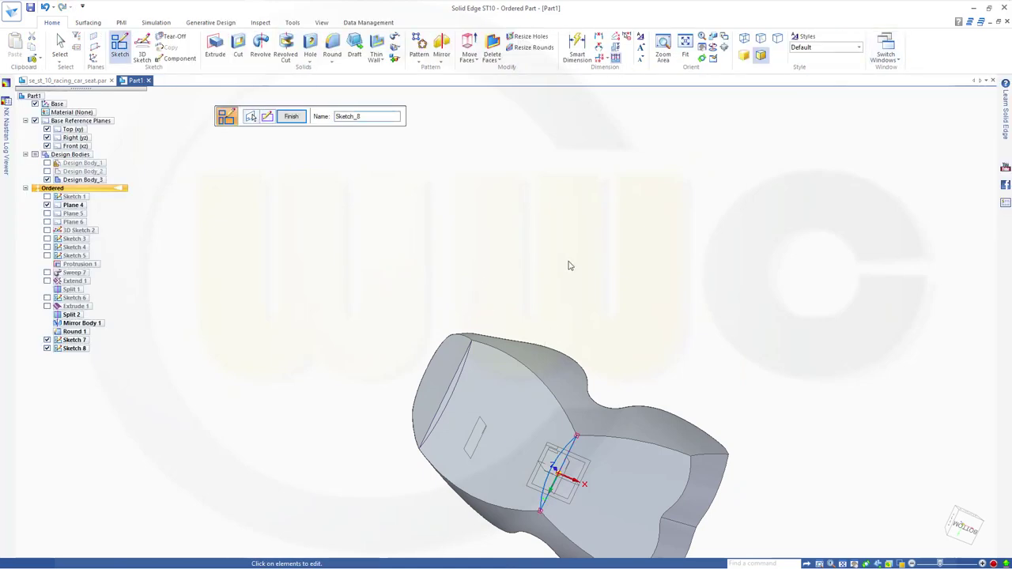
# - Start a new sketch on the Front (xz) plane, keeping both arcs on the backrest's rear in view
pyautogui.moveTo(586, 343); pyautogui.dragTo(693, 215, button='middle')
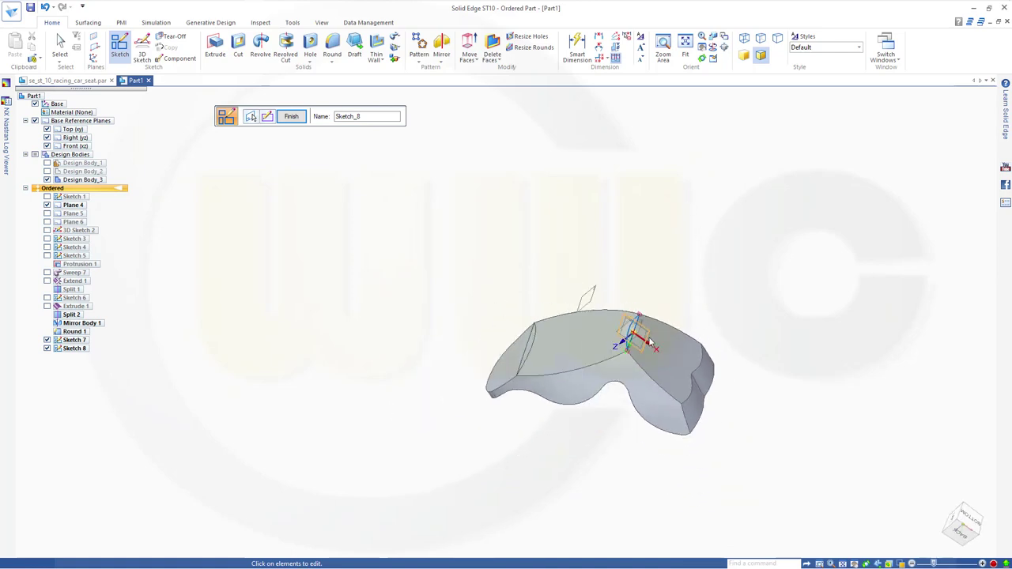
pyautogui.scroll(5, 648, 339)
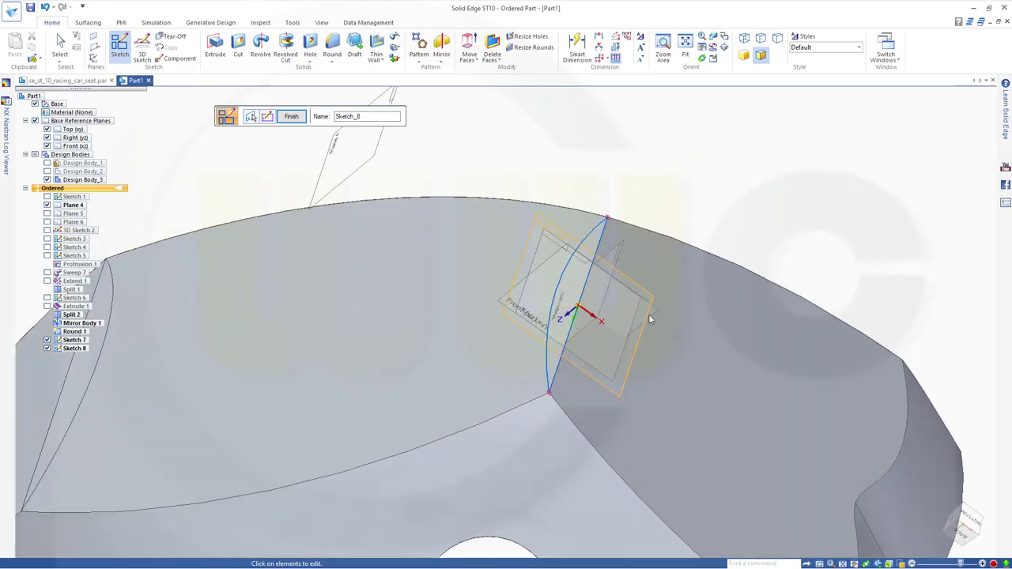
pyautogui.scroll(-3, 633, 289)
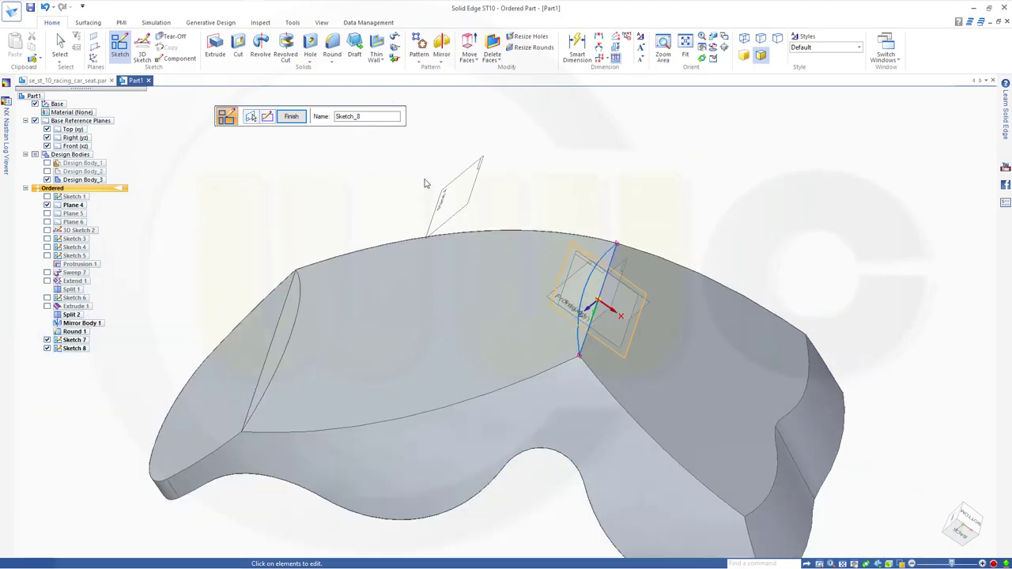
pyautogui.click(119, 49)
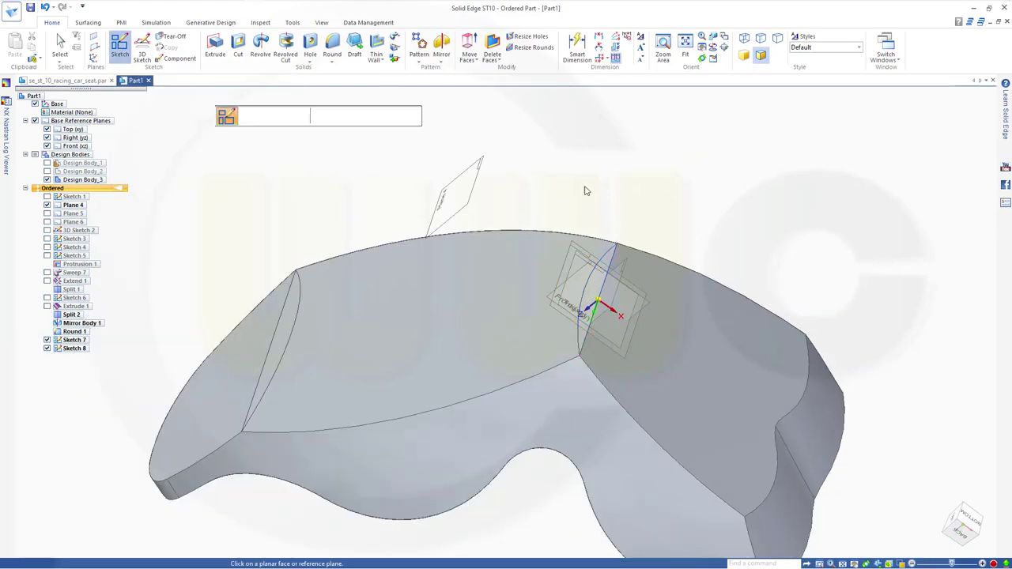
pyautogui.click(652, 295)
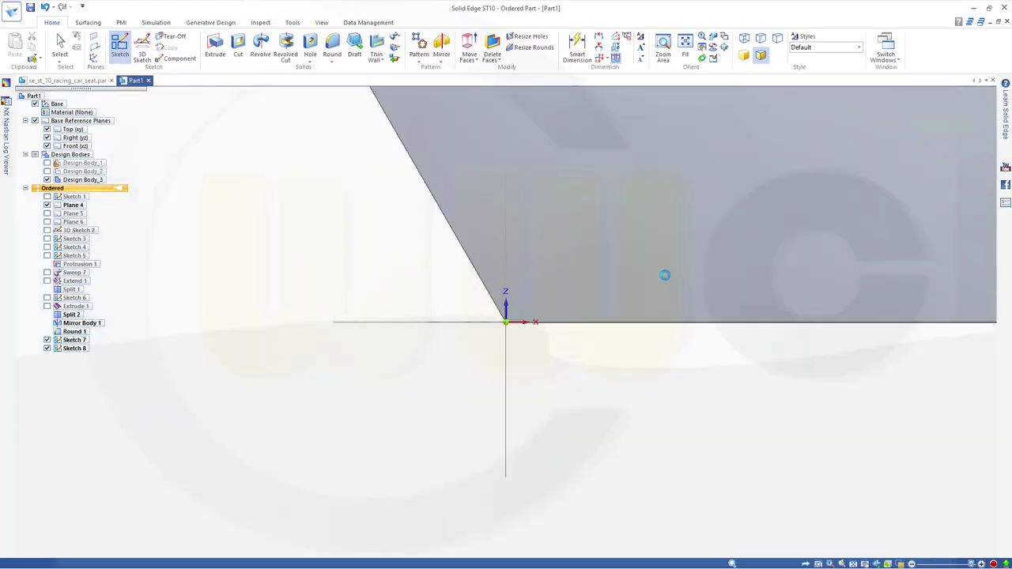
pyautogui.scroll(-4, 623, 235)
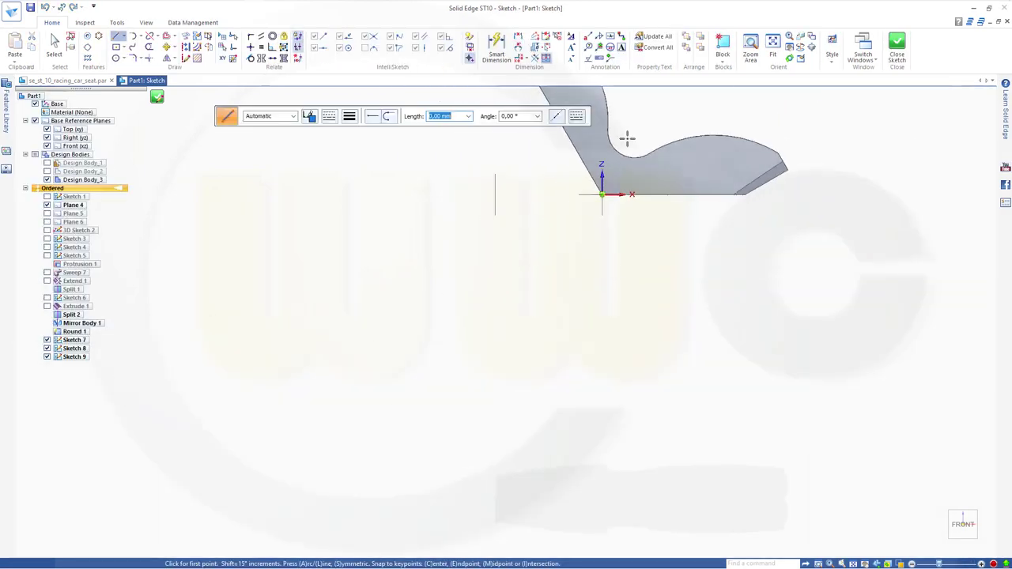
pyautogui.moveTo(625, 138)
pyautogui.keyDown('shift'); pyautogui.mouseDown(button='middle')
pyautogui.moveTo(545, 286)
pyautogui.moveTo(614, 176)
pyautogui.moveTo(638, 164)
pyautogui.moveTo(649, 133)
pyautogui.moveTo(548, 240)
pyautogui.moveTo(622, 287)
pyautogui.moveTo(548, 211)
pyautogui.moveTo(621, 244)
pyautogui.mouseUp(button='middle'); pyautogui.keyUp('shift')
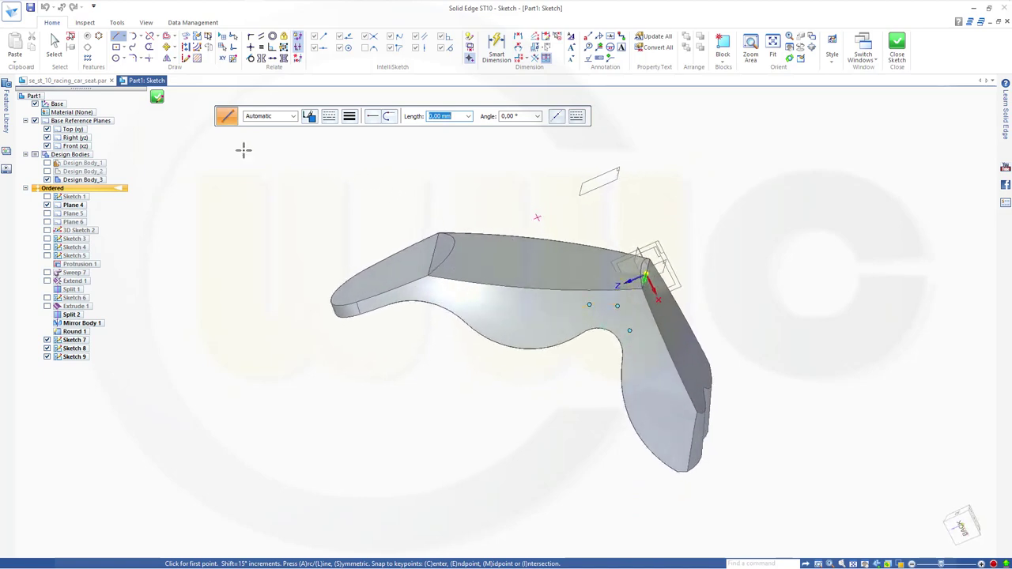
# - Draw a curve along the backrest's rear from the upper arc to the lower arc at the seat bend
pyautogui.click(133, 48)
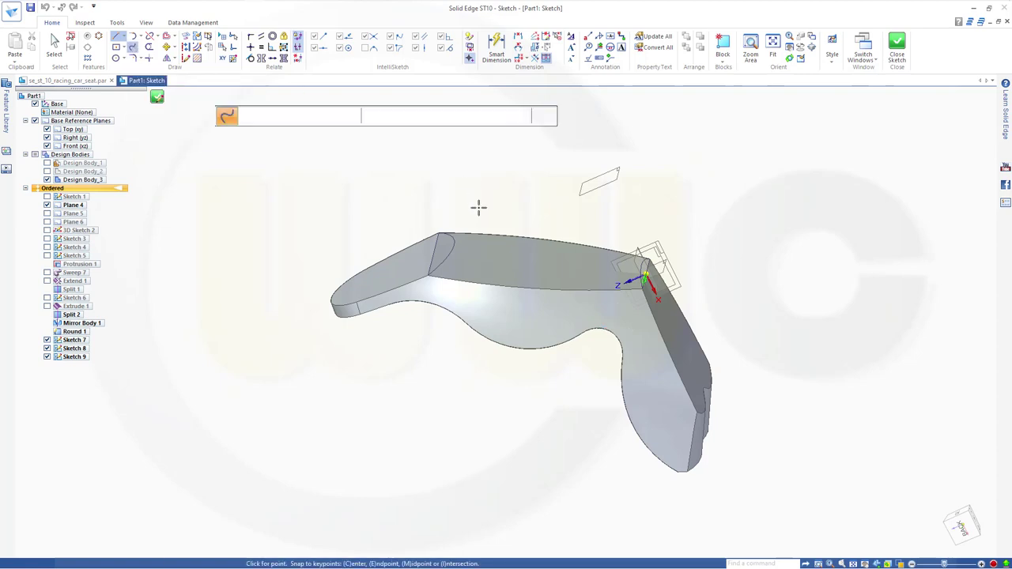
pyautogui.click(454, 243)
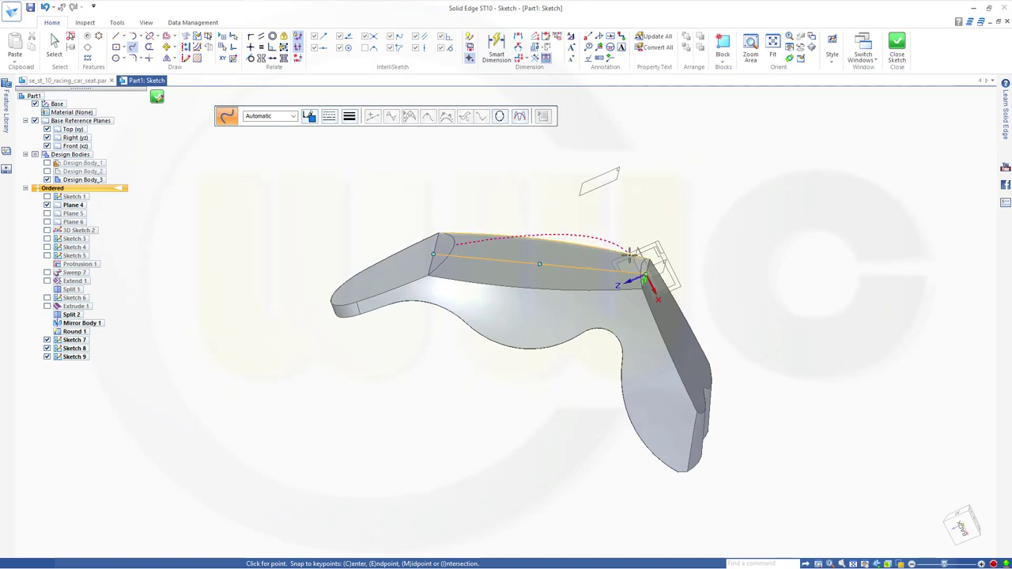
pyautogui.scroll(-3, 645, 278)
pyautogui.scroll(4, 647, 281)
pyautogui.scroll(4, 647, 281)
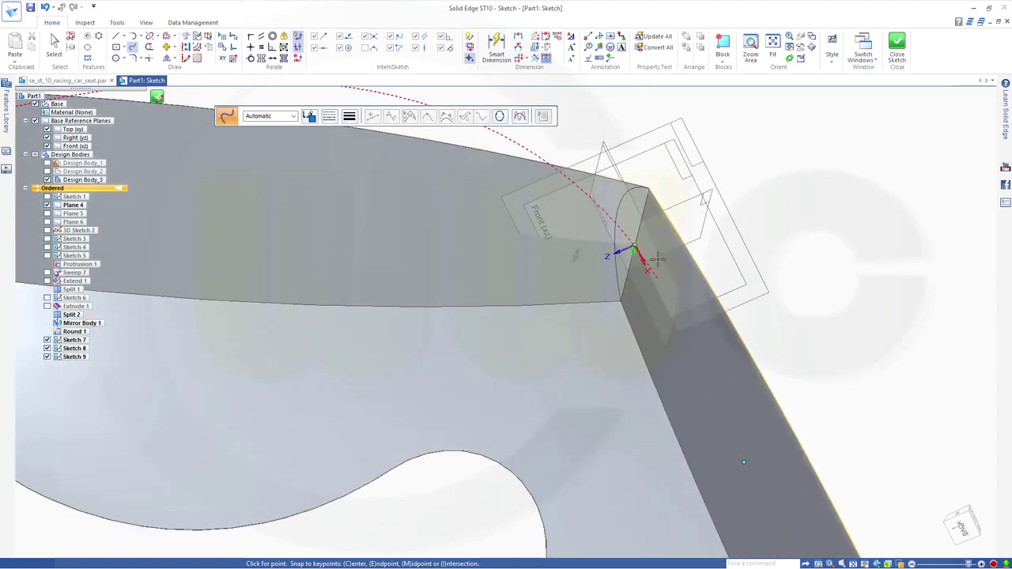
pyautogui.click(616, 211)
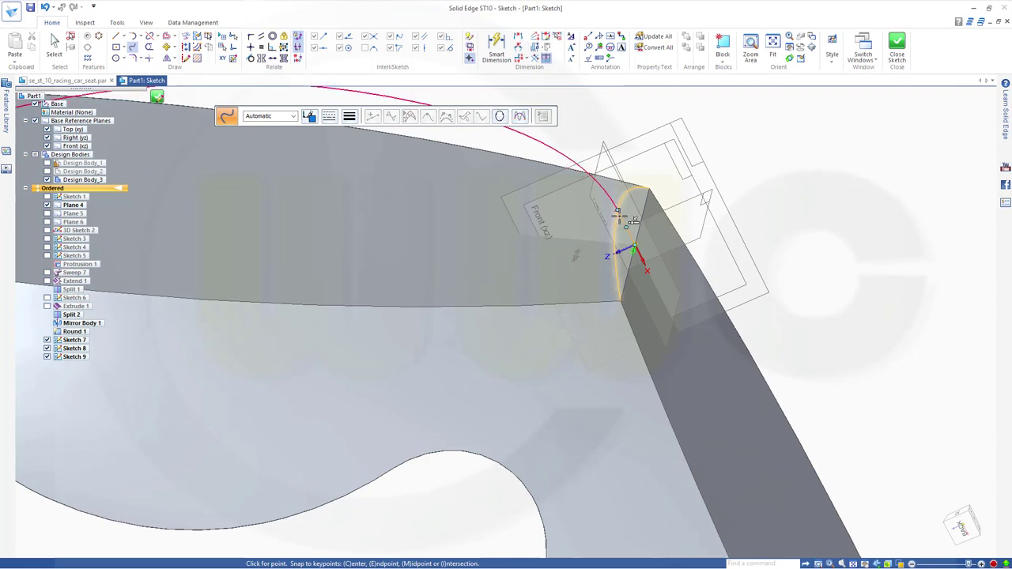
pyautogui.rightClick(624, 220)
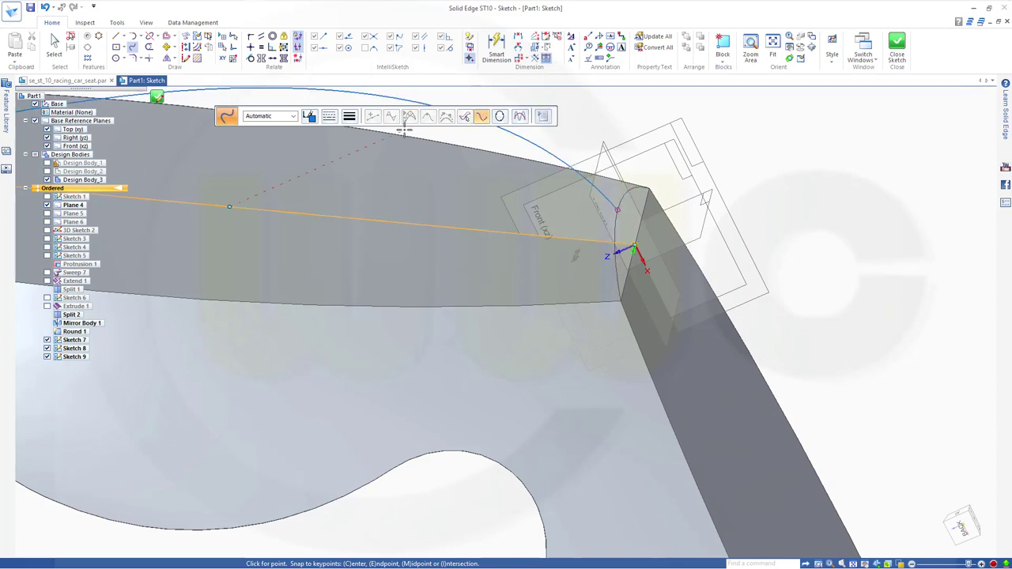
pyautogui.press('Escape')
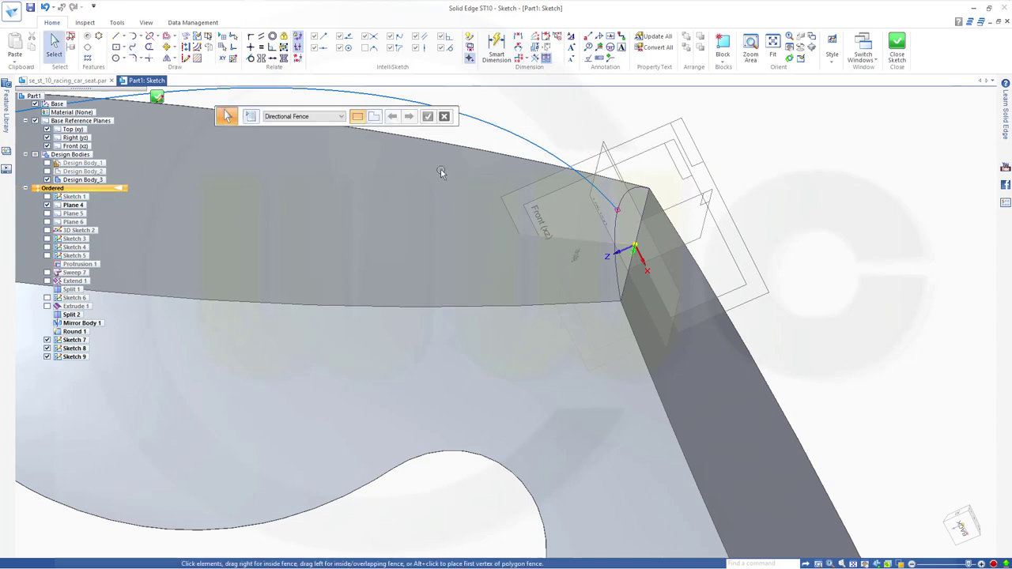
# - Flatten the curve by moving its two middle control points closer to the backrest, and close the sketch
pyautogui.scroll(-5, 458, 180)
pyautogui.moveTo(602, 326)
pyautogui.mouseDown(button='middle')
pyautogui.moveTo(561, 333)
pyautogui.moveTo(564, 317)
pyautogui.mouseUp(button='middle')
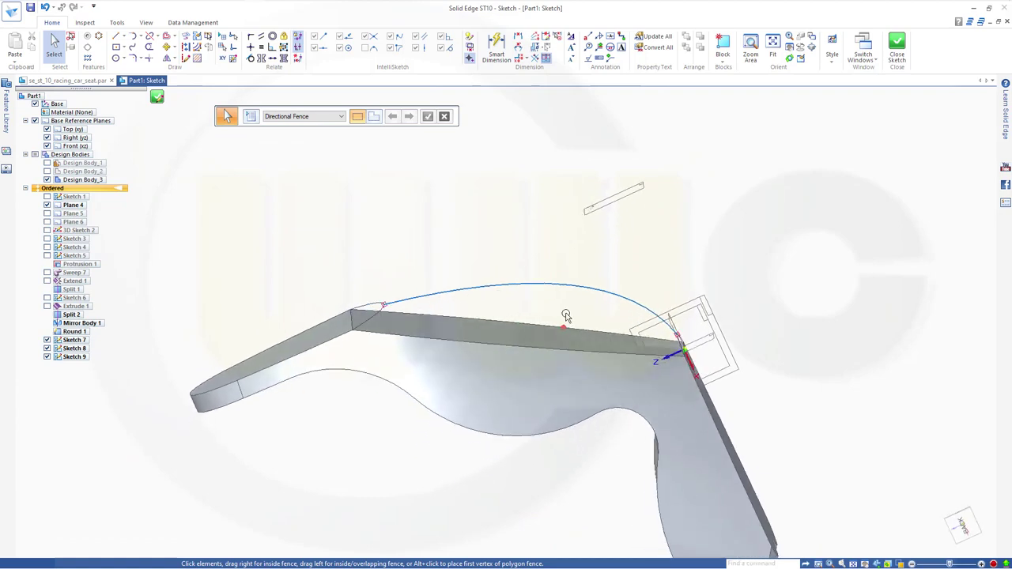
pyautogui.click(617, 298)
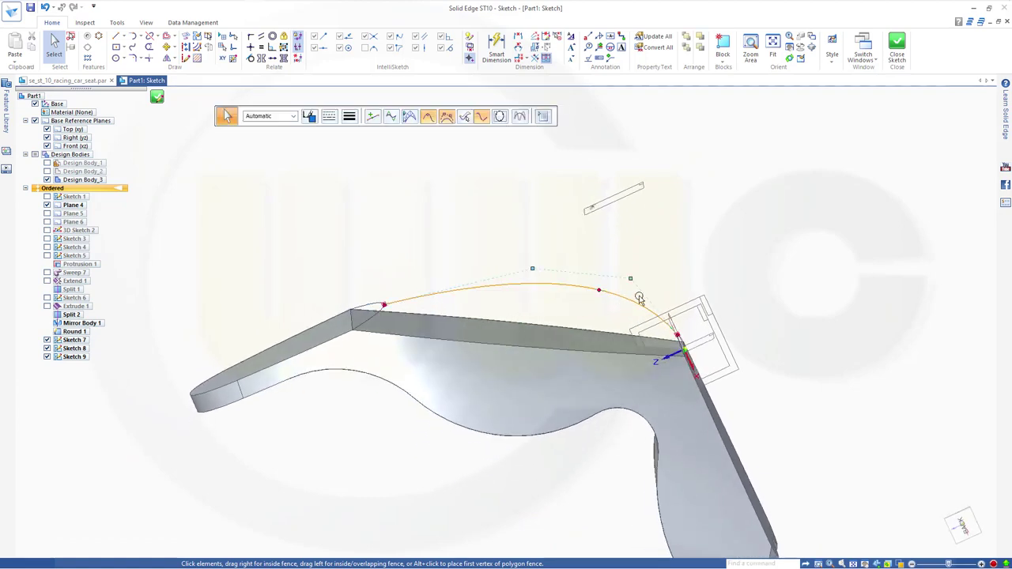
pyautogui.moveTo(536, 276); pyautogui.dragTo(543, 292)
pyautogui.moveTo(630, 279); pyautogui.dragTo(653, 306)
pyautogui.click(642, 249)
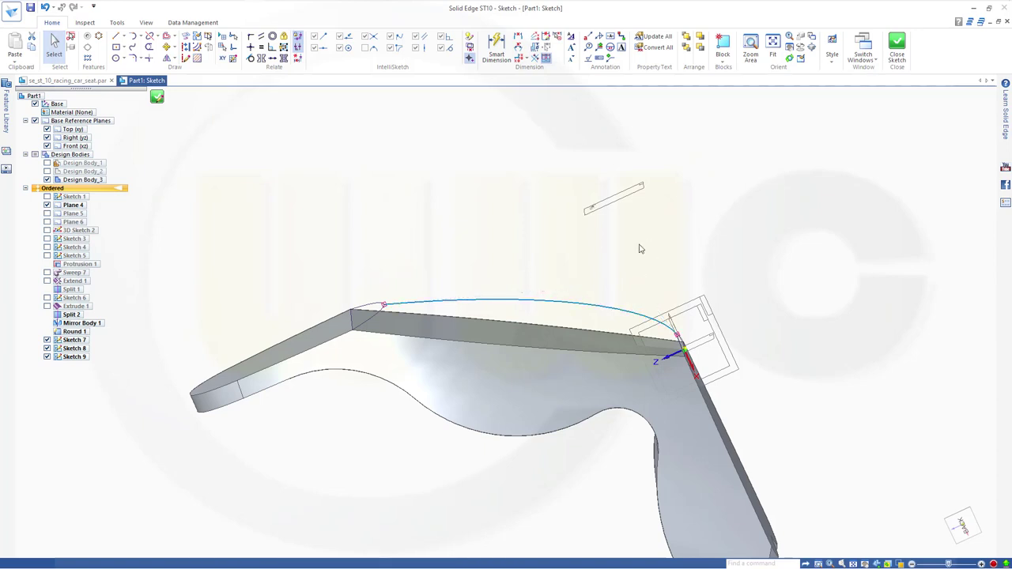
pyautogui.click(897, 48)
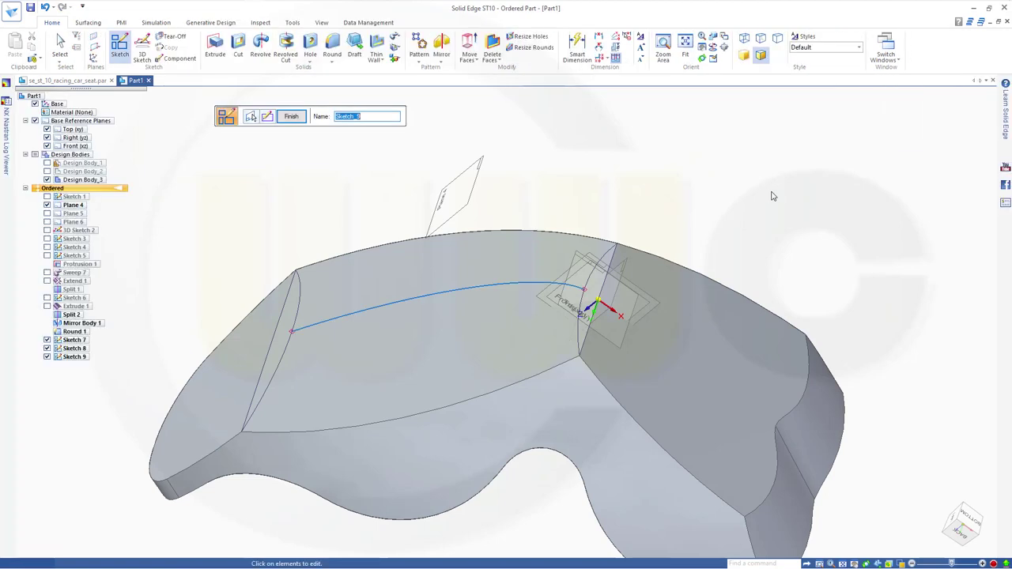
# - Finish the guide curve sketch, then fill the closed upper arc profile with a Bounded surface using Chain selection
pyautogui.click(292, 118)
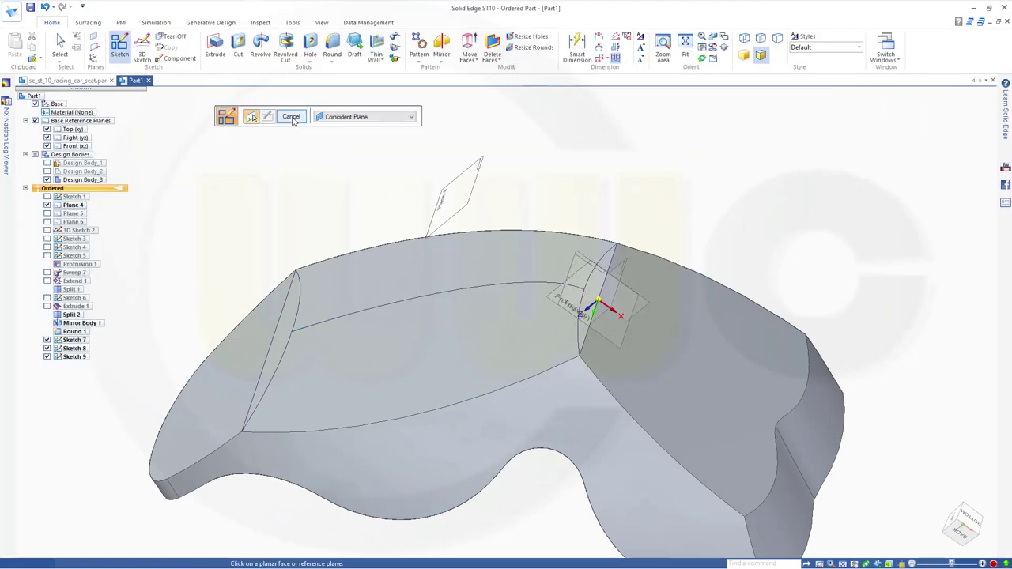
pyautogui.click(291, 118)
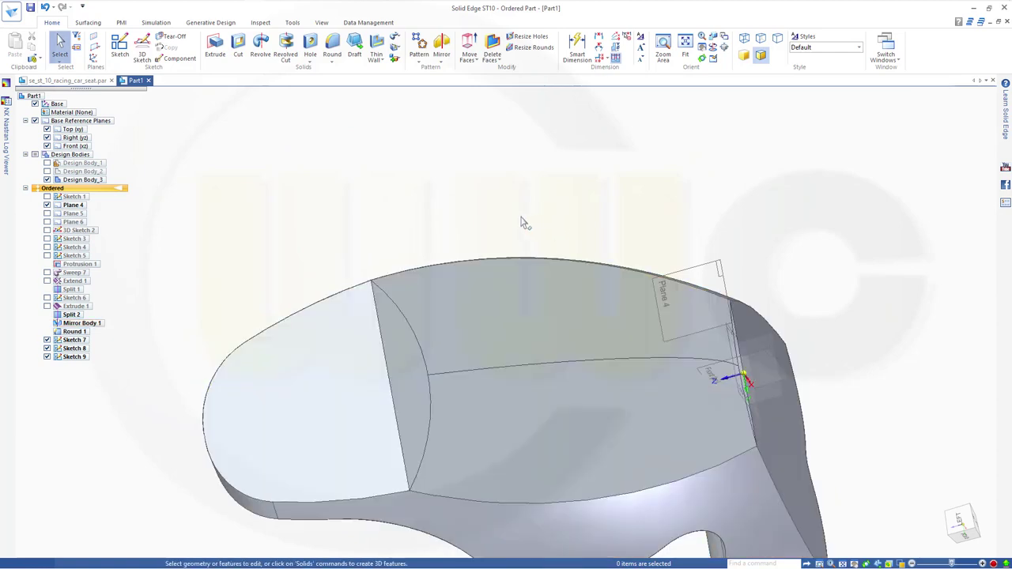
pyautogui.moveTo(524, 222); pyautogui.dragTo(294, 95, button='middle')
pyautogui.click(88, 23)
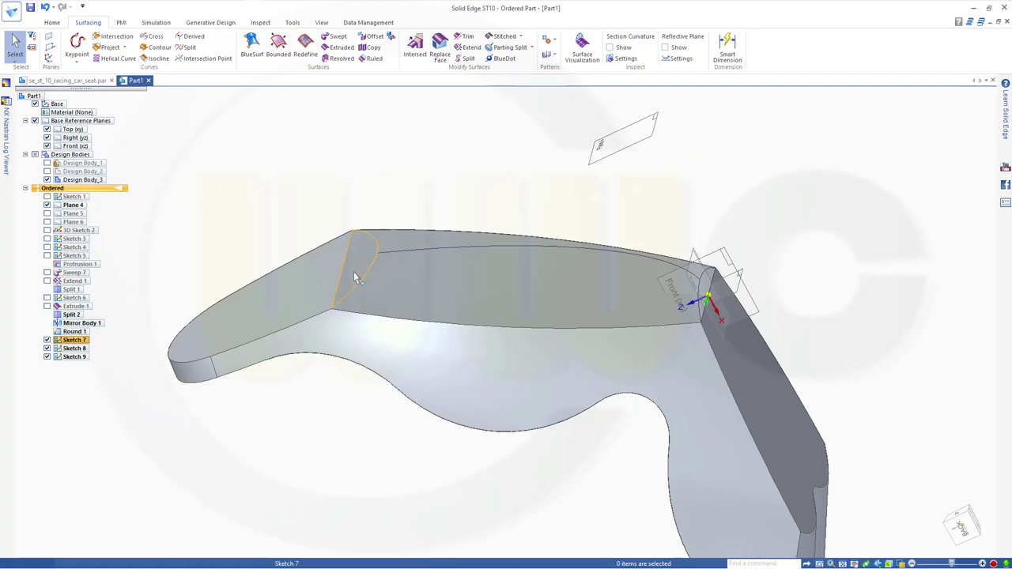
pyautogui.click(281, 50)
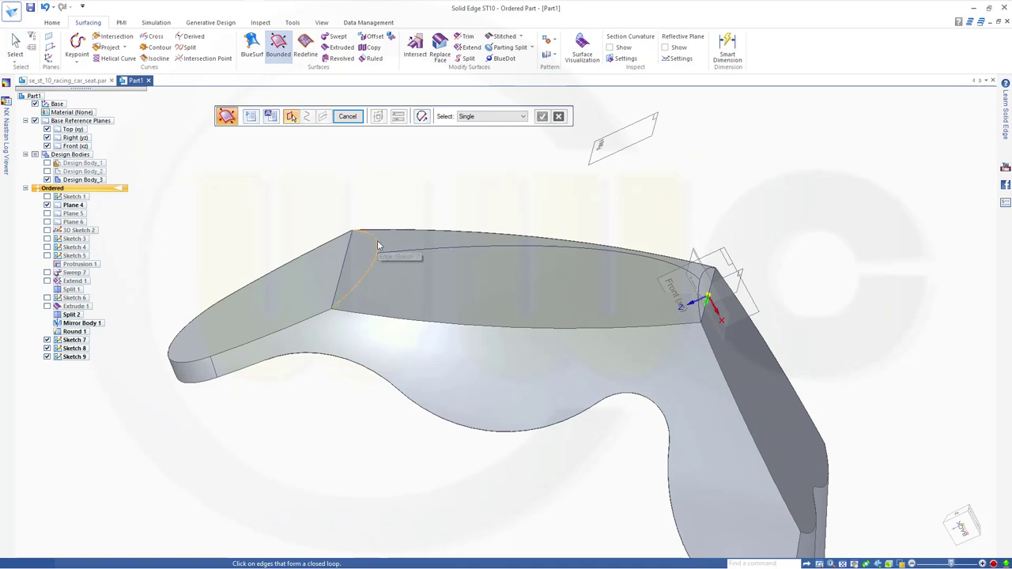
pyautogui.click(517, 116)
pyautogui.click(486, 133)
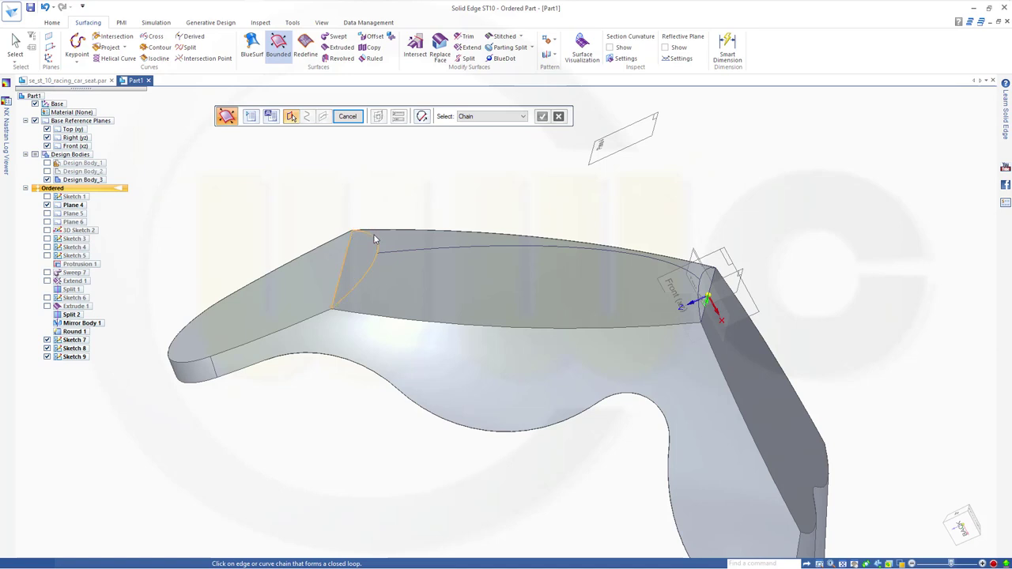
pyautogui.click(374, 234)
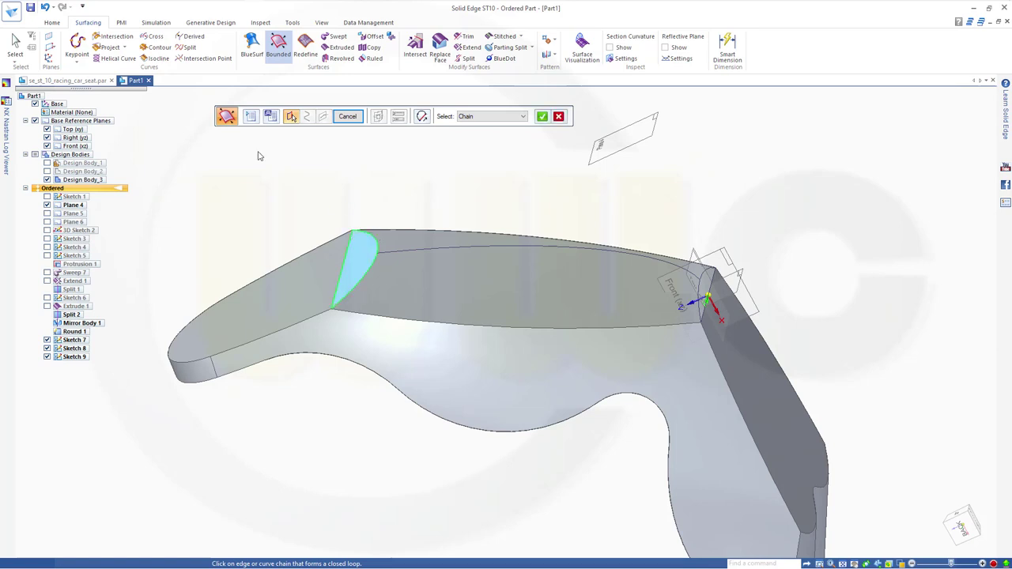
pyautogui.click(542, 116)
pyautogui.click(347, 117)
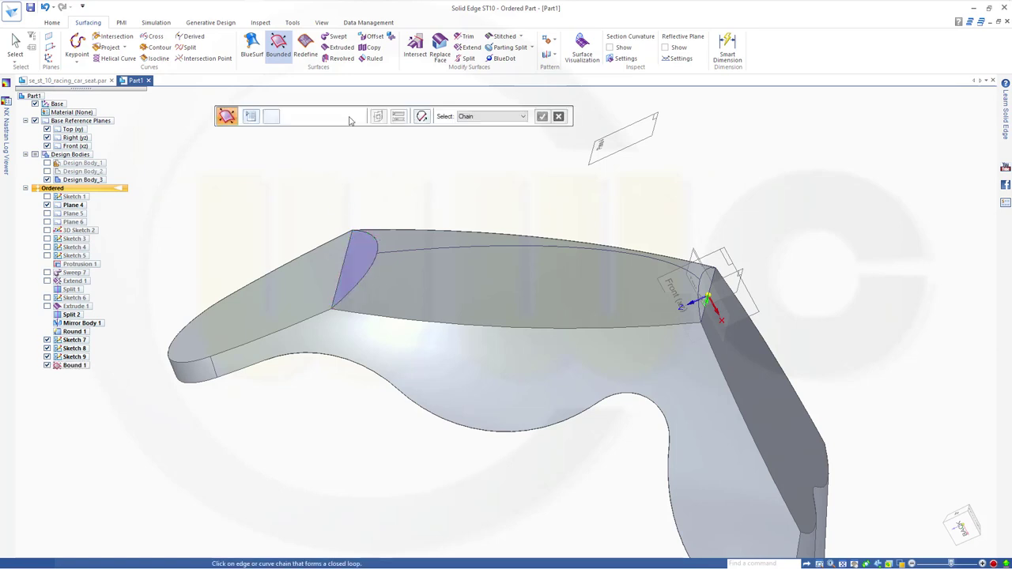
# - Fill the closed lower arc profile at the seat bend with a second Bounded surface
pyautogui.click(709, 273)
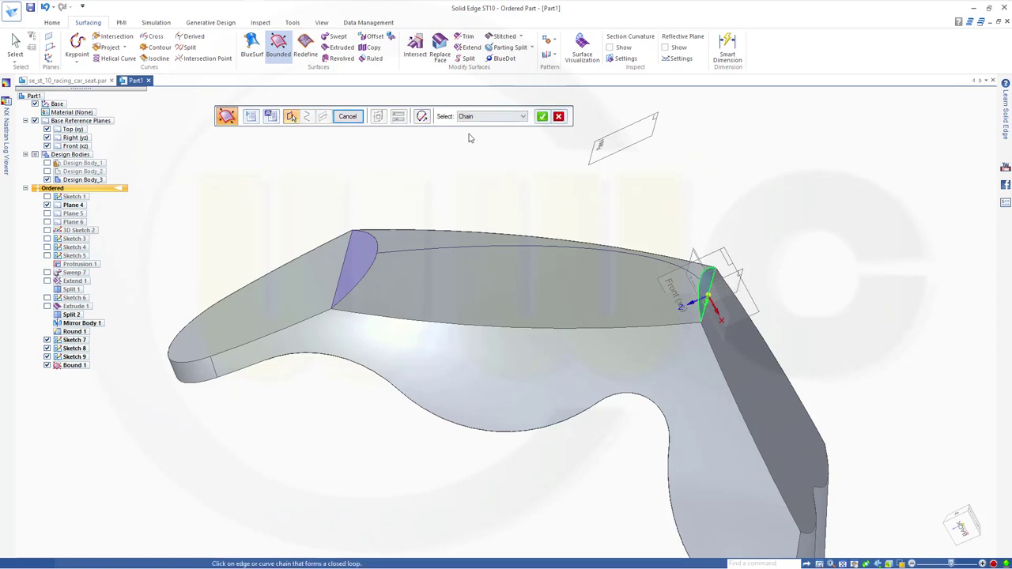
pyautogui.click(542, 116)
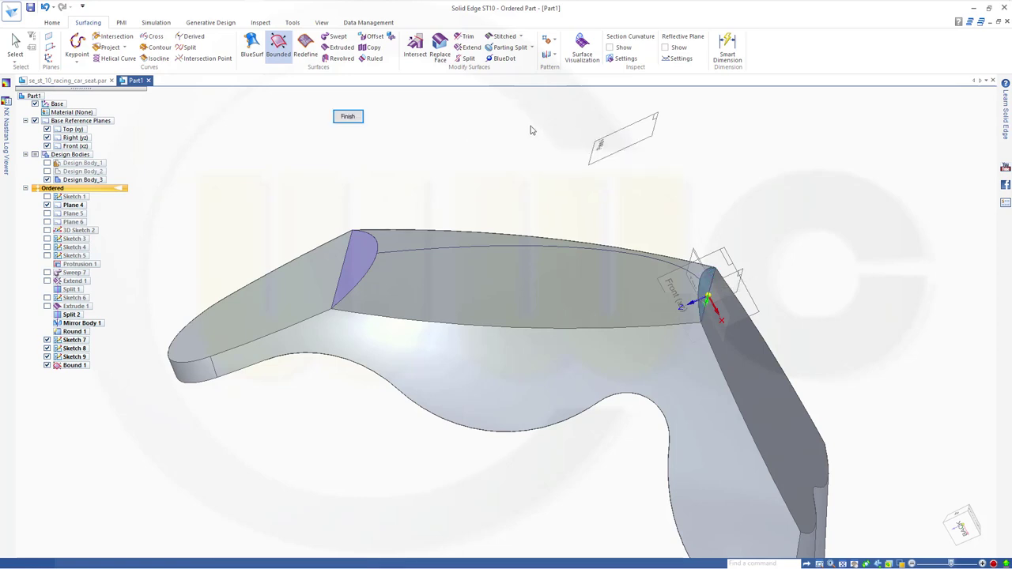
pyautogui.click(349, 117)
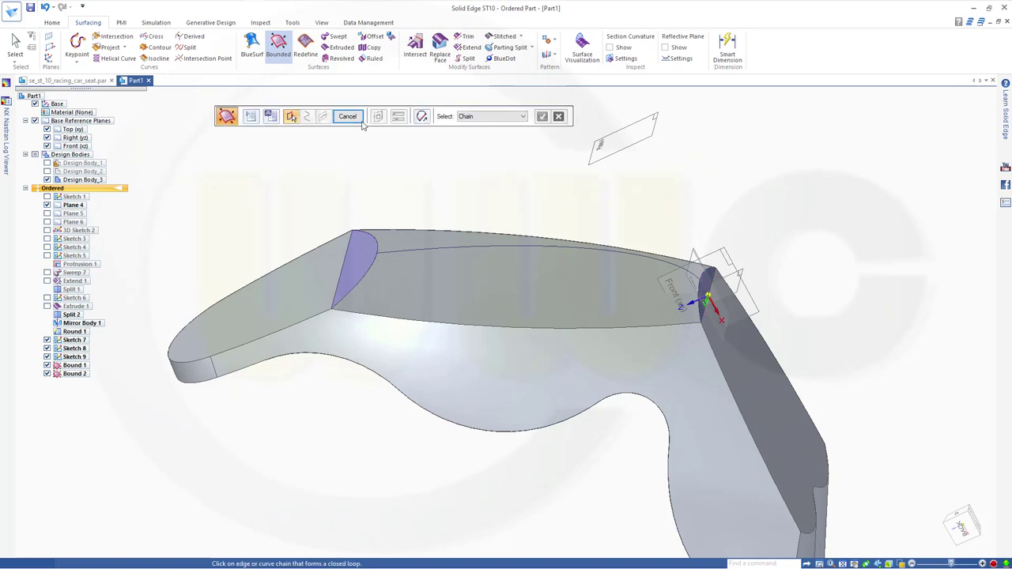
pyautogui.click(348, 119)
# - Create a BlueSurf across the backrest's rear with one long side edge, the middle sketch curve and the opposite side edge as cross sections
pyautogui.moveTo(430, 176); pyautogui.dragTo(366, 140, button='middle')
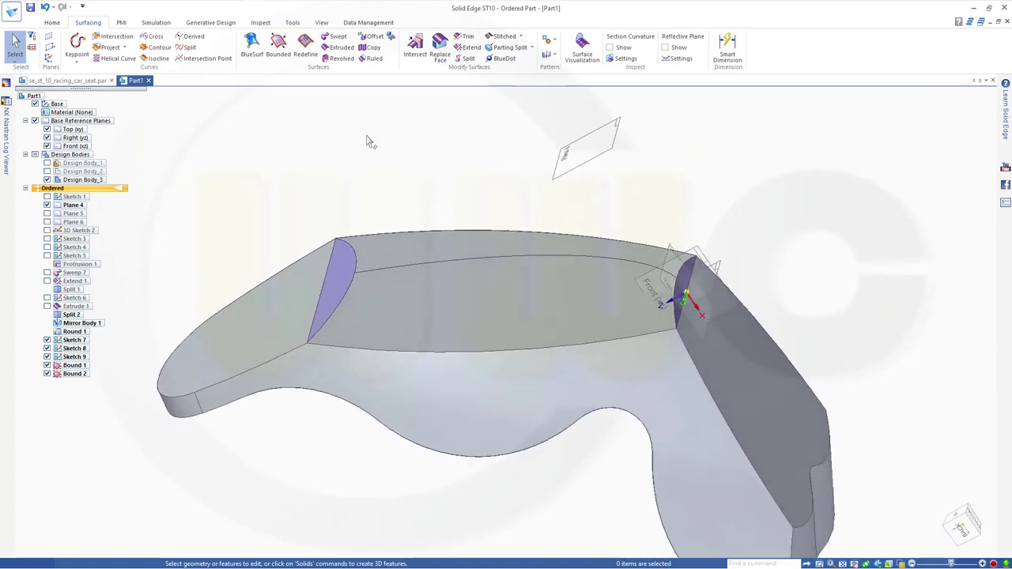
pyautogui.click(252, 46)
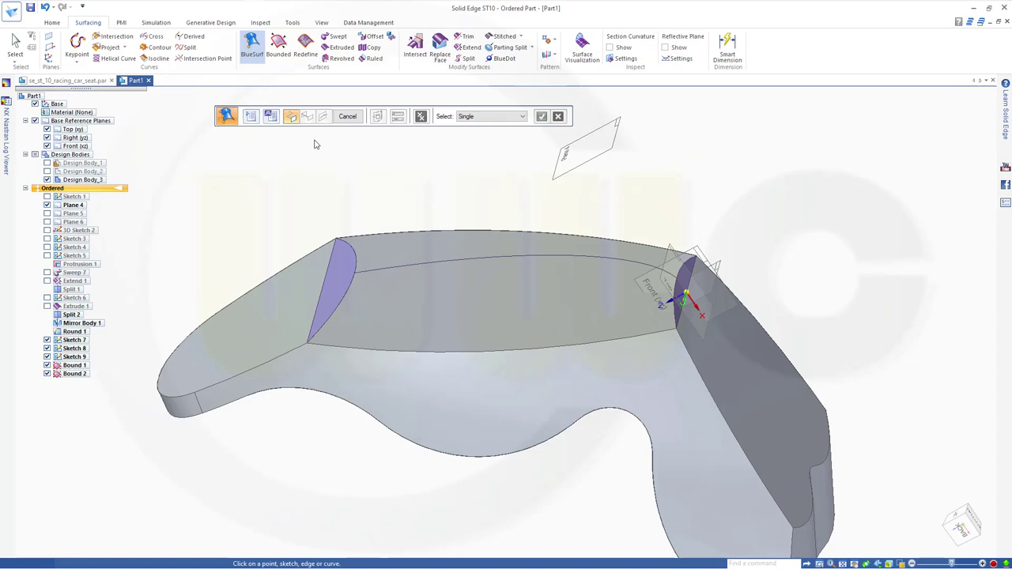
pyautogui.click(401, 352)
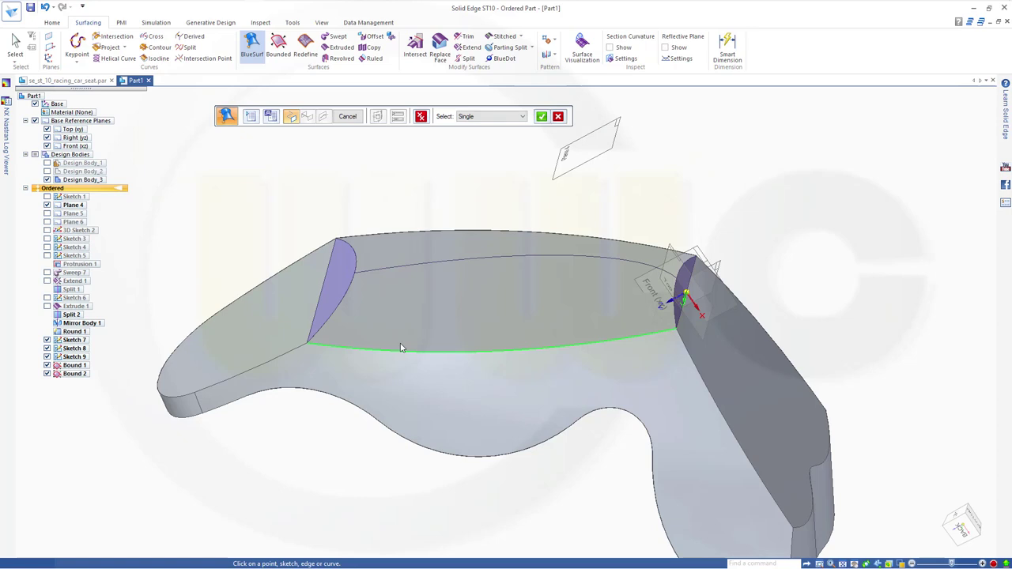
pyautogui.rightClick(407, 194)
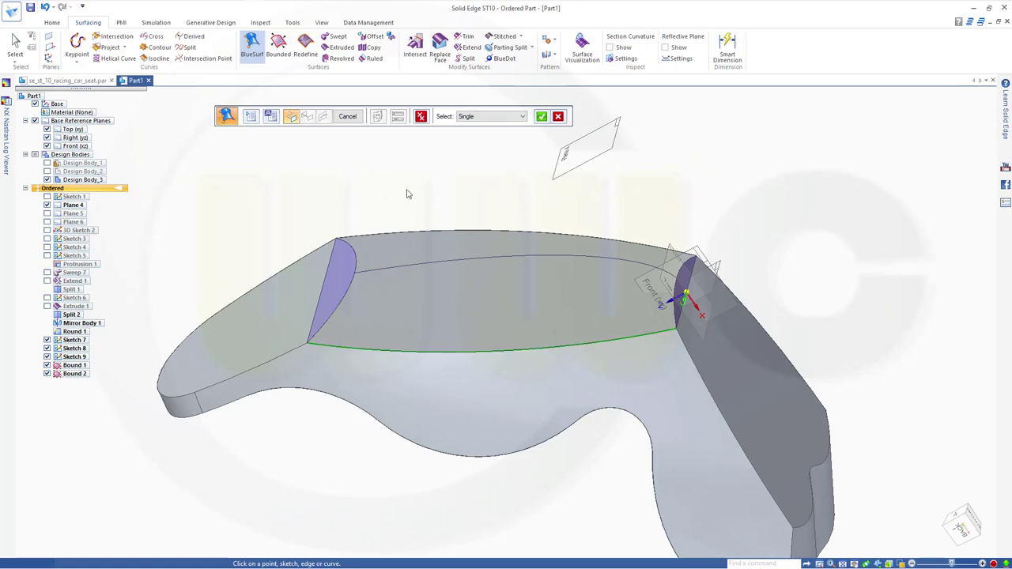
pyautogui.click(443, 260)
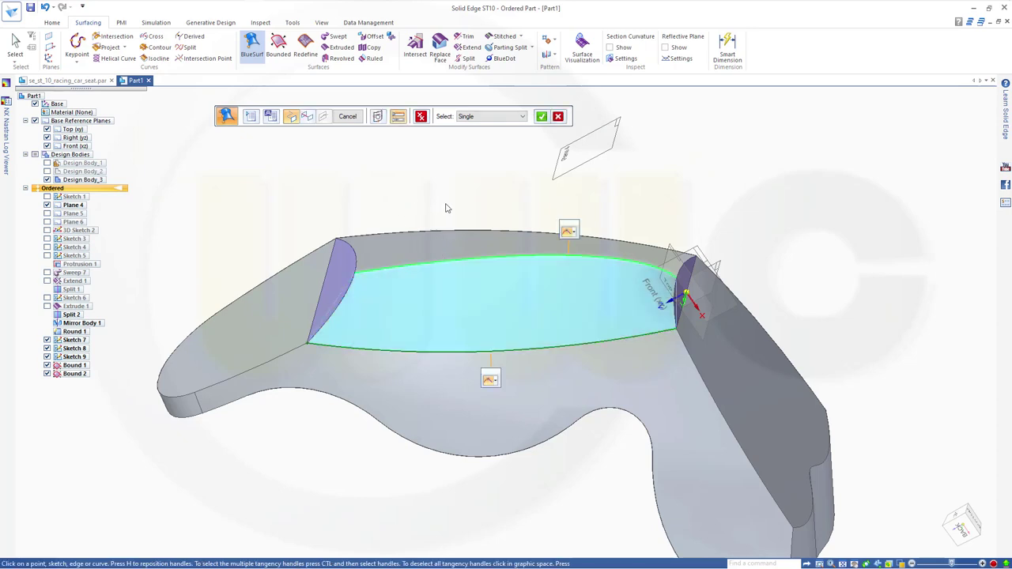
pyautogui.rightClick(445, 208)
pyautogui.click(455, 232)
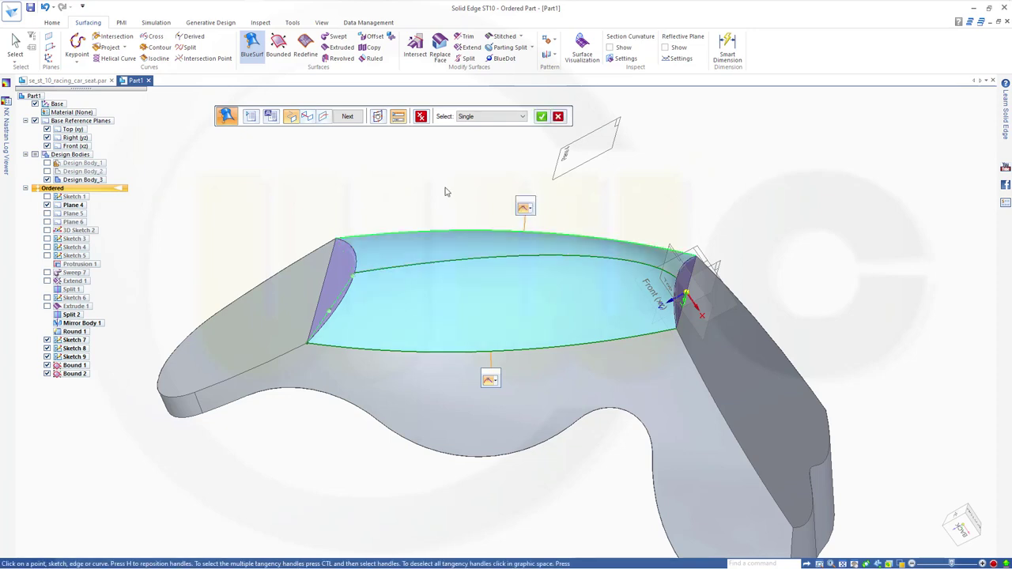
pyautogui.click(348, 116)
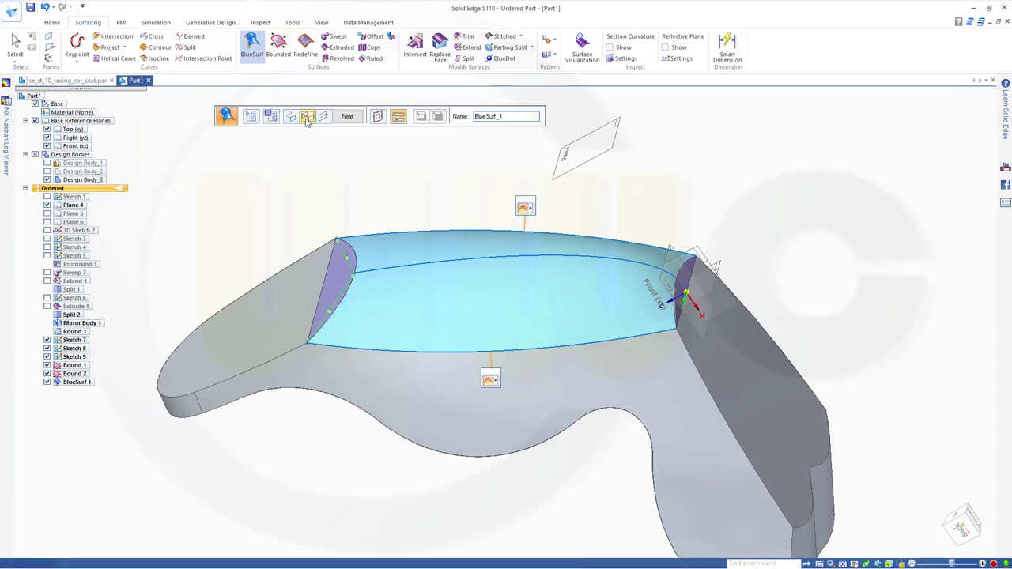
# - Add the upper and lower arc edges as guide curves of the BlueSurf and finish the surface
pyautogui.click(307, 117)
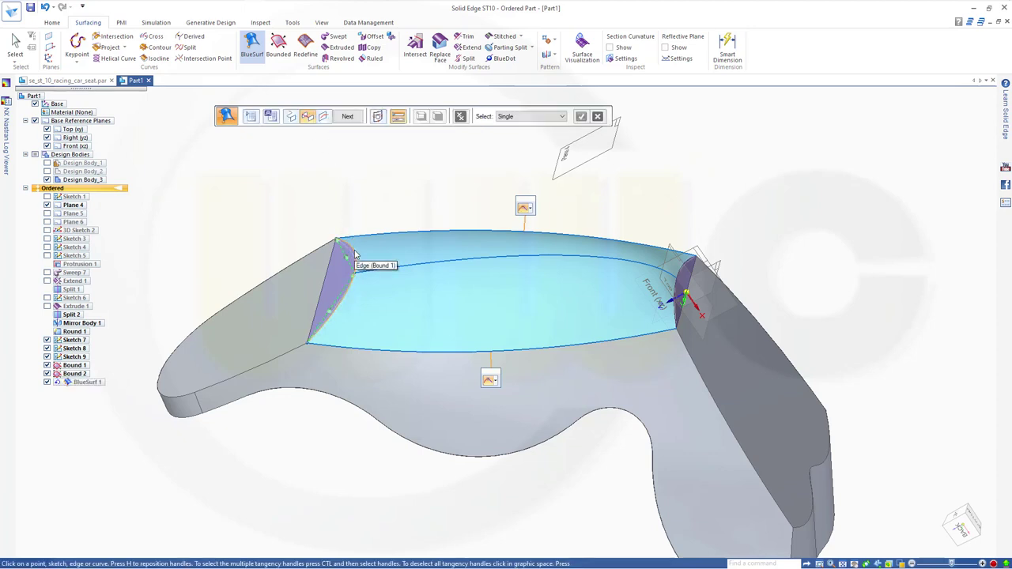
pyautogui.click(355, 253)
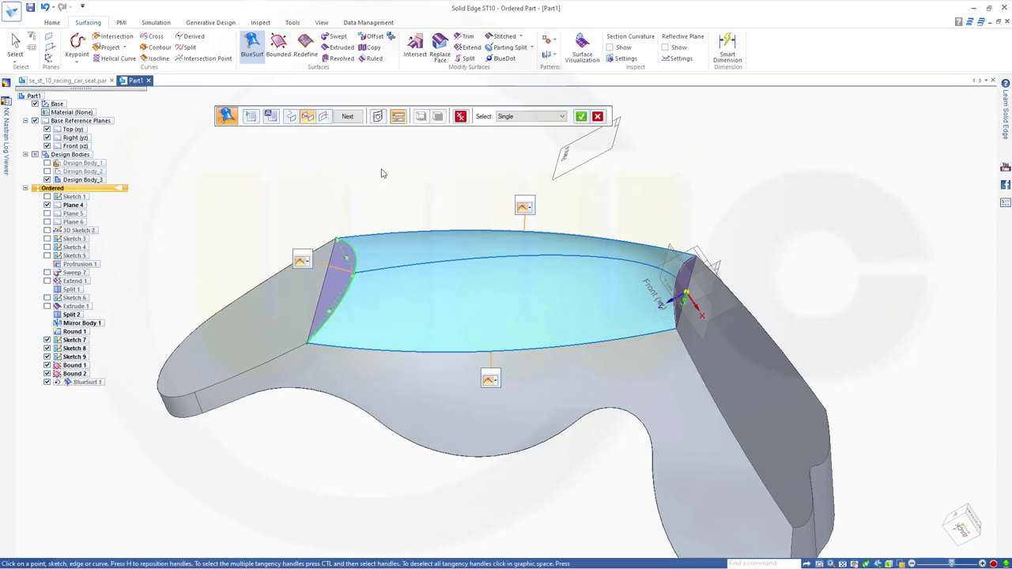
pyautogui.rightClick(521, 155)
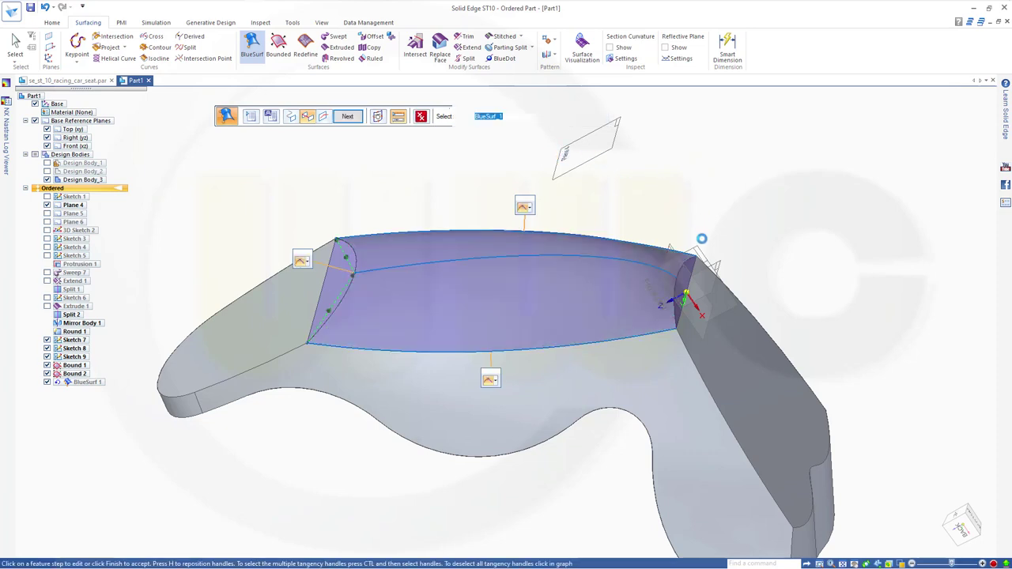
pyautogui.click(690, 268)
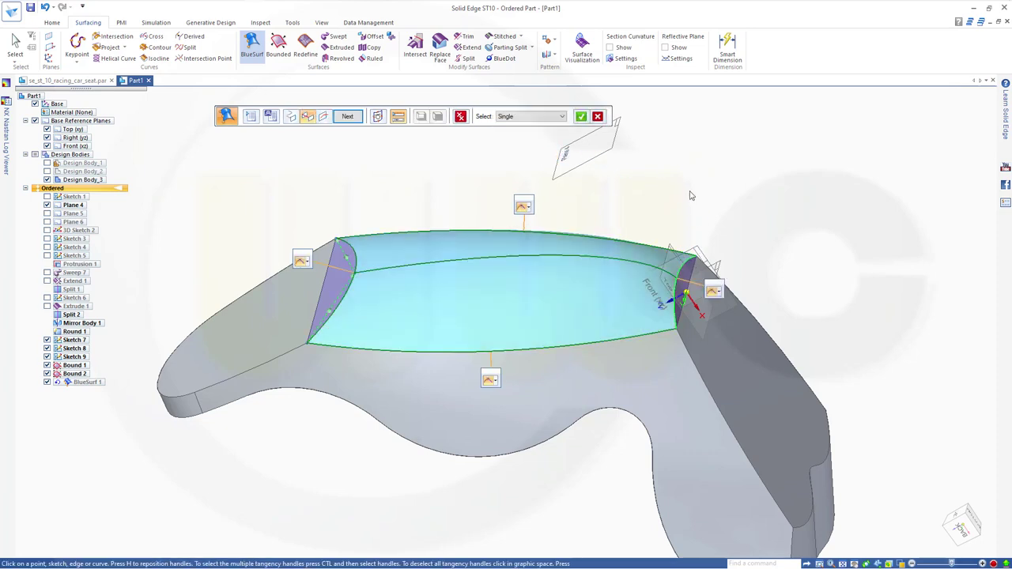
pyautogui.rightClick(666, 182)
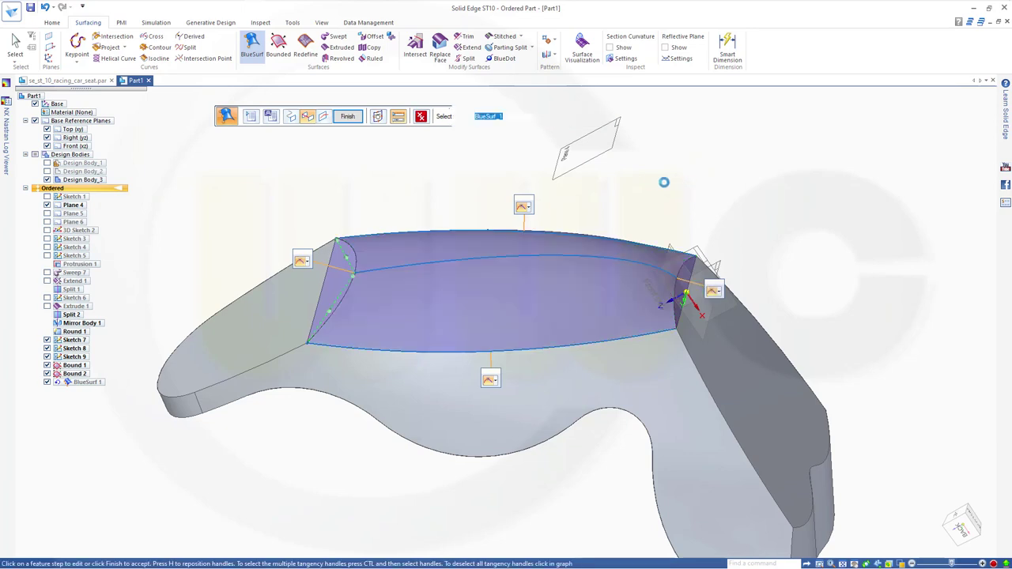
pyautogui.click(349, 118)
pyautogui.click(349, 118)
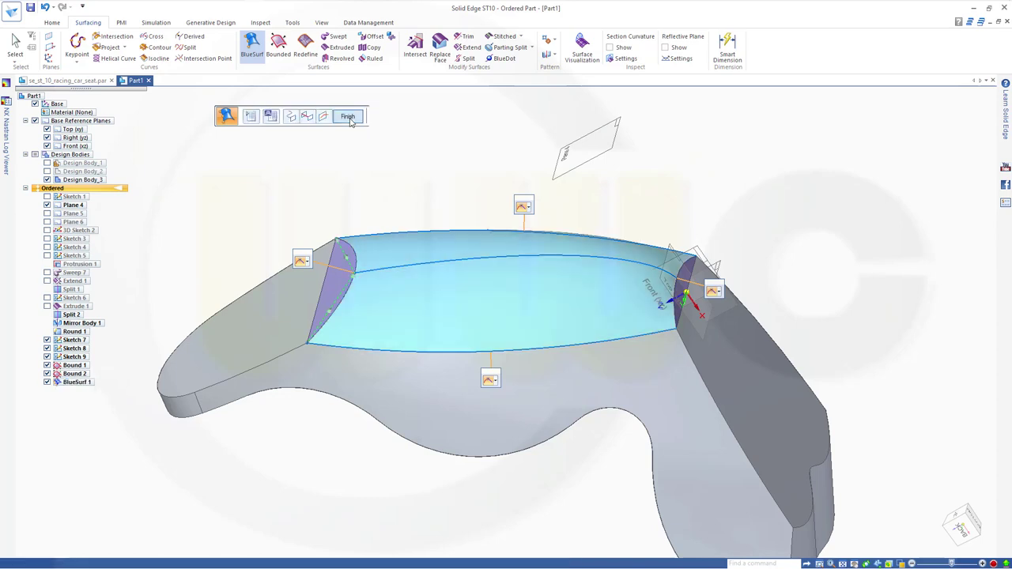
pyautogui.click(349, 117)
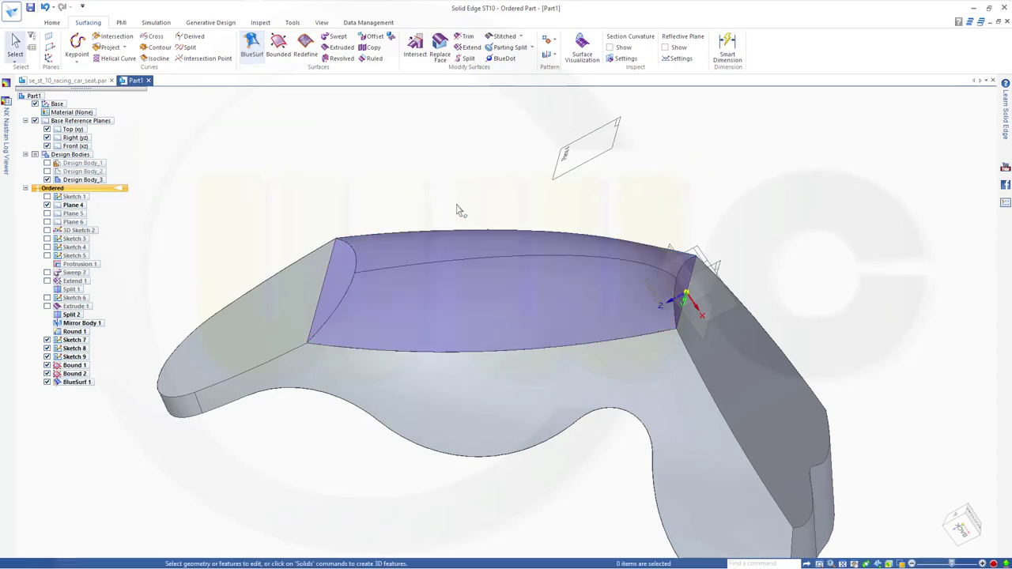
pyautogui.moveTo(441, 185)
pyautogui.keyDown('shift'); pyautogui.mouseDown(button='middle')
pyautogui.moveTo(449, 229)
pyautogui.moveTo(451, 163)
pyautogui.moveTo(517, 197)
pyautogui.moveTo(475, 175)
pyautogui.moveTo(459, 179)
pyautogui.mouseUp(button='middle'); pyautogui.keyUp('shift')
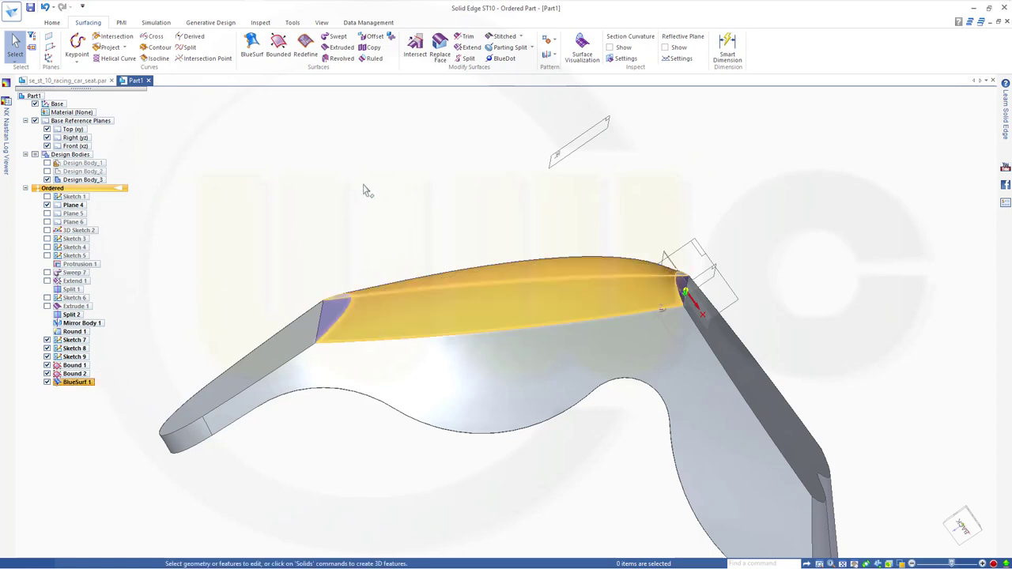
# - Stitch the Bound 1, BlueSurf 1 and Bound 2 surfaces together with a stitch tolerance of 1,00e-03 mm
pyautogui.click(503, 40)
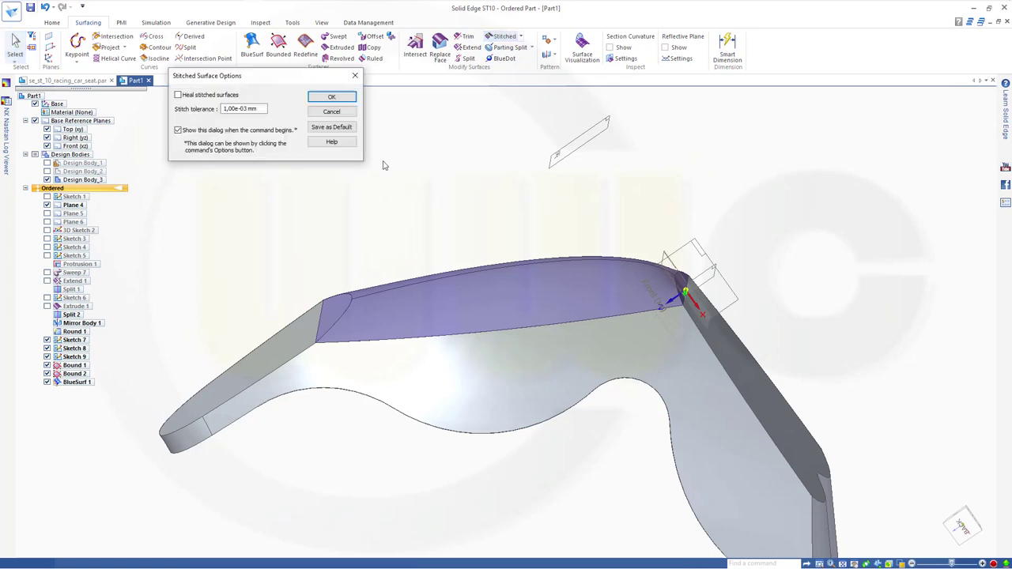
pyautogui.click(331, 97)
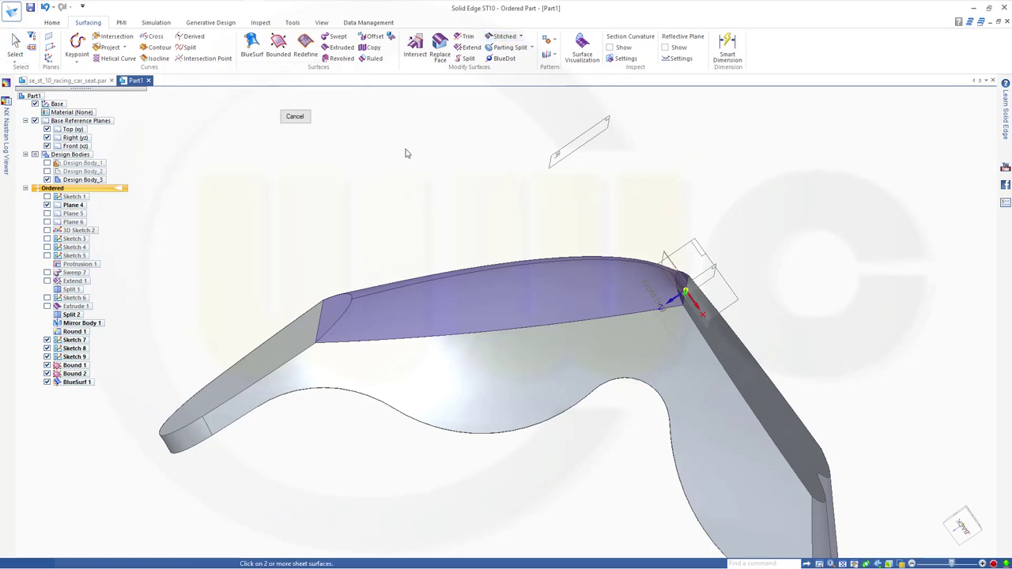
pyautogui.scroll(3, 429, 196)
pyautogui.click(352, 342)
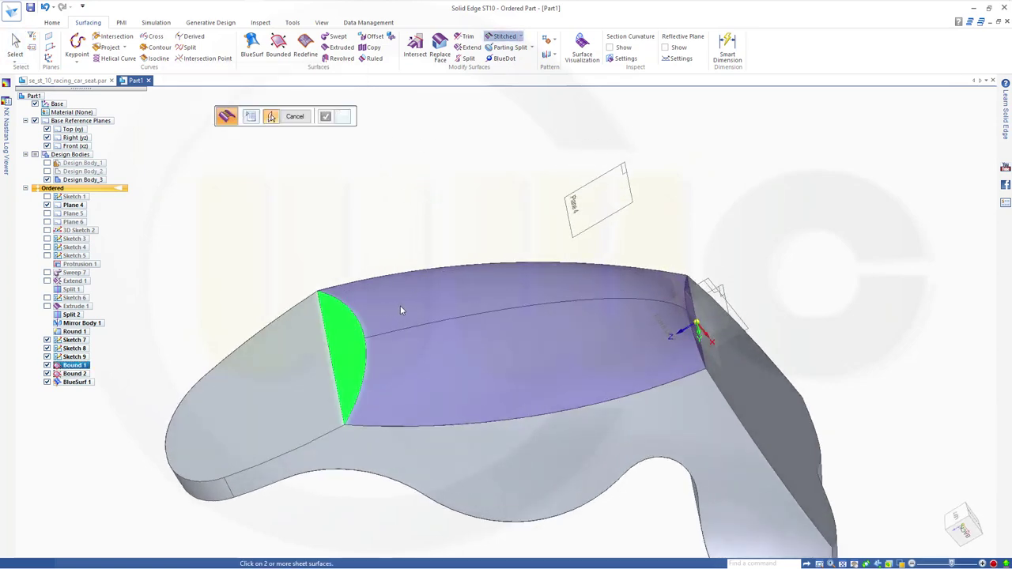
pyautogui.click(405, 304)
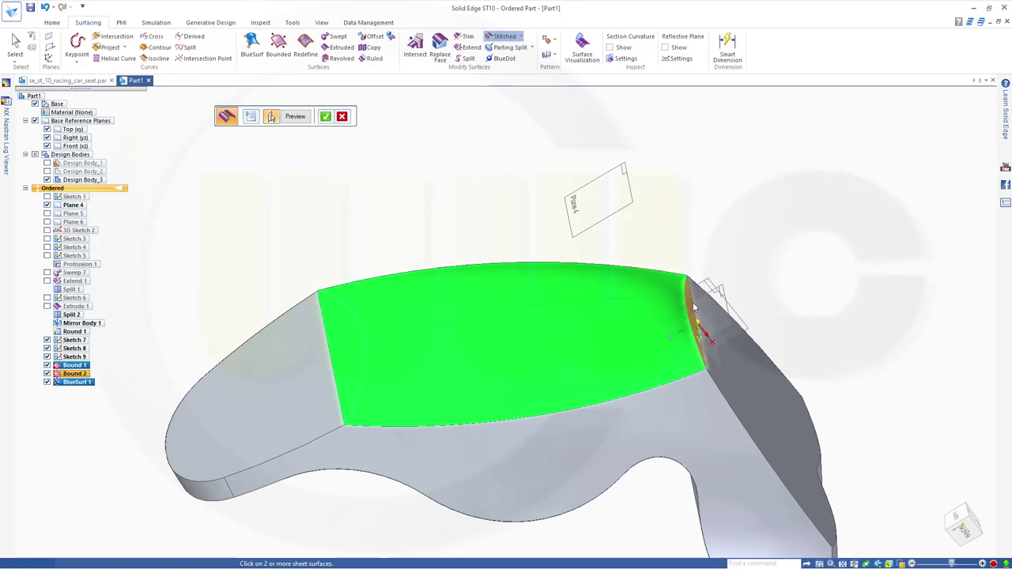
pyautogui.click(688, 325)
pyautogui.click(295, 116)
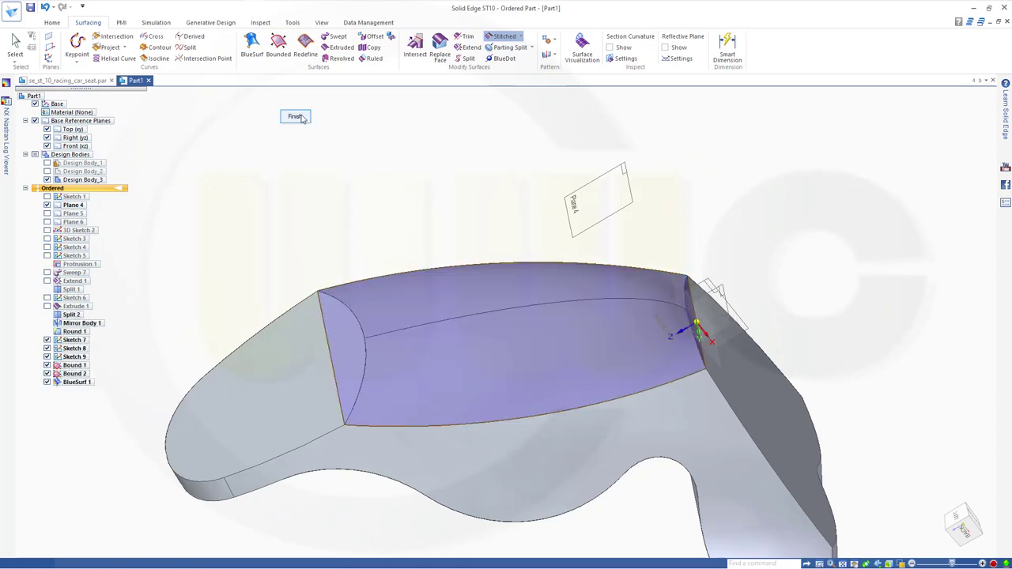
pyautogui.click(294, 117)
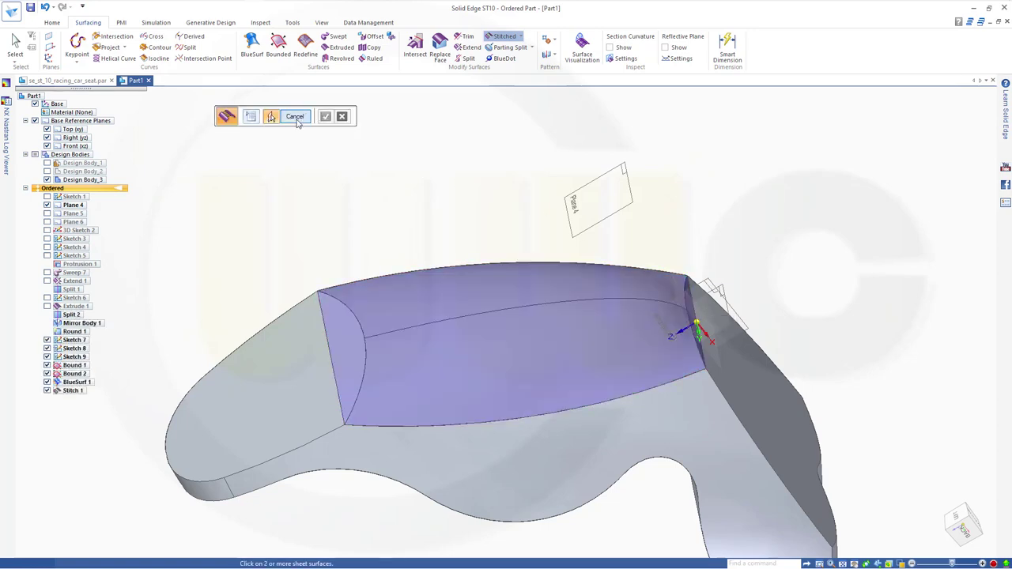
pyautogui.click(296, 116)
# - Hide the stitched surface and create a 0 mm offset surface from the seat body's face beneath it
pyautogui.moveTo(256, 263); pyautogui.dragTo(170, 178, button='middle')
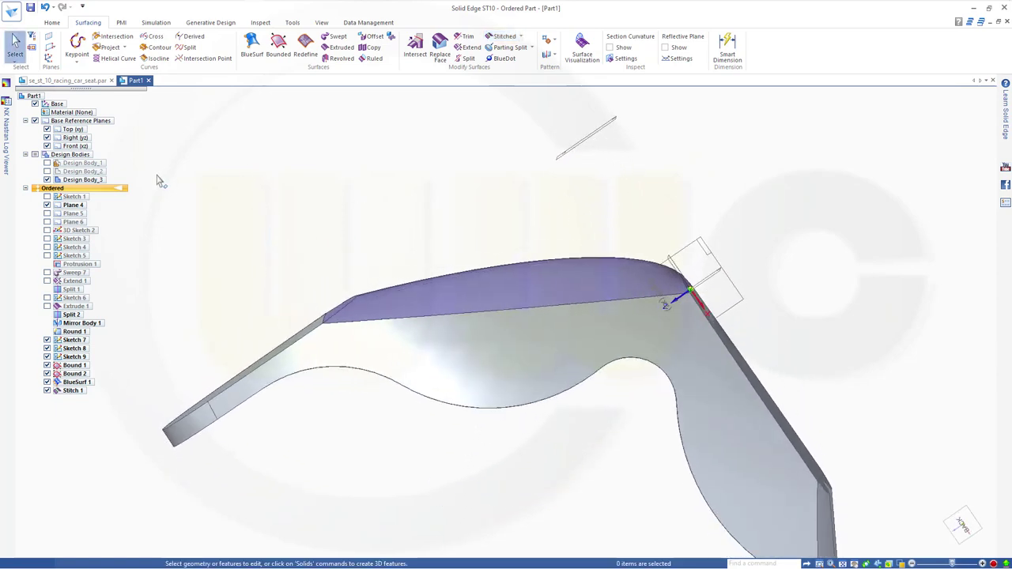
pyautogui.click(47, 391)
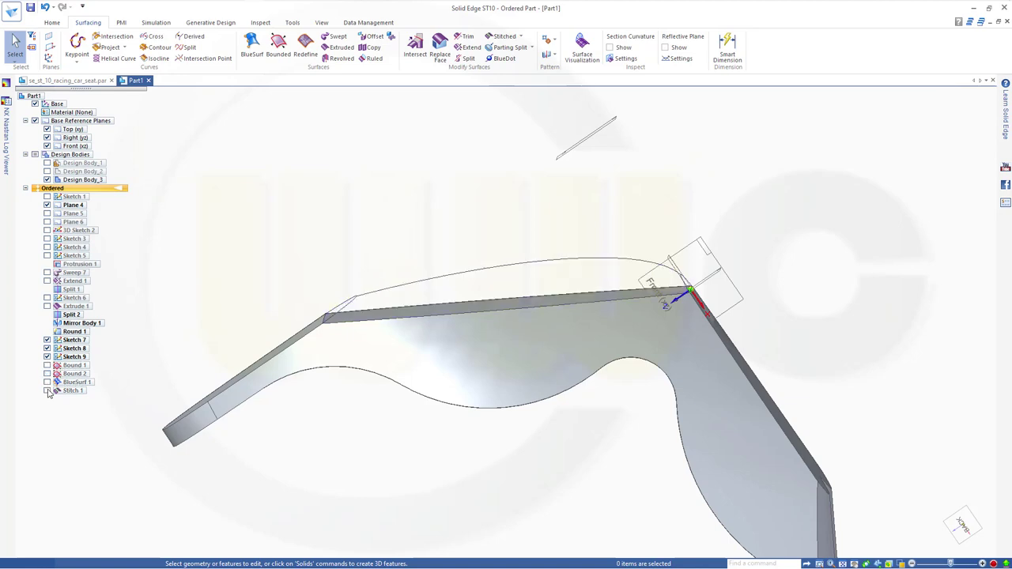
pyautogui.moveTo(314, 240)
pyautogui.mouseDown(button='middle')
pyautogui.moveTo(327, 213)
pyautogui.moveTo(332, 237)
pyautogui.mouseUp(button='middle')
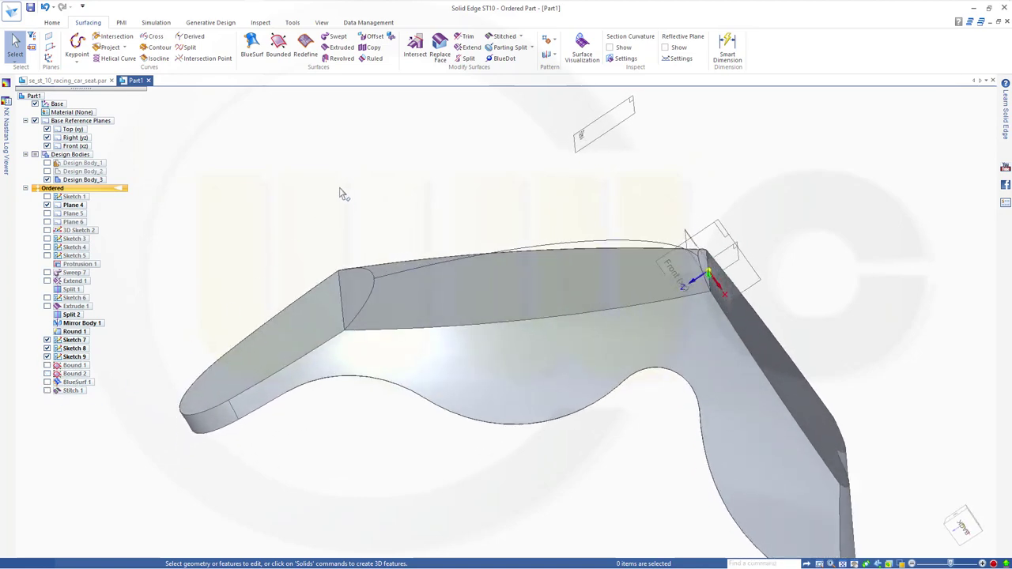
pyautogui.click(372, 36)
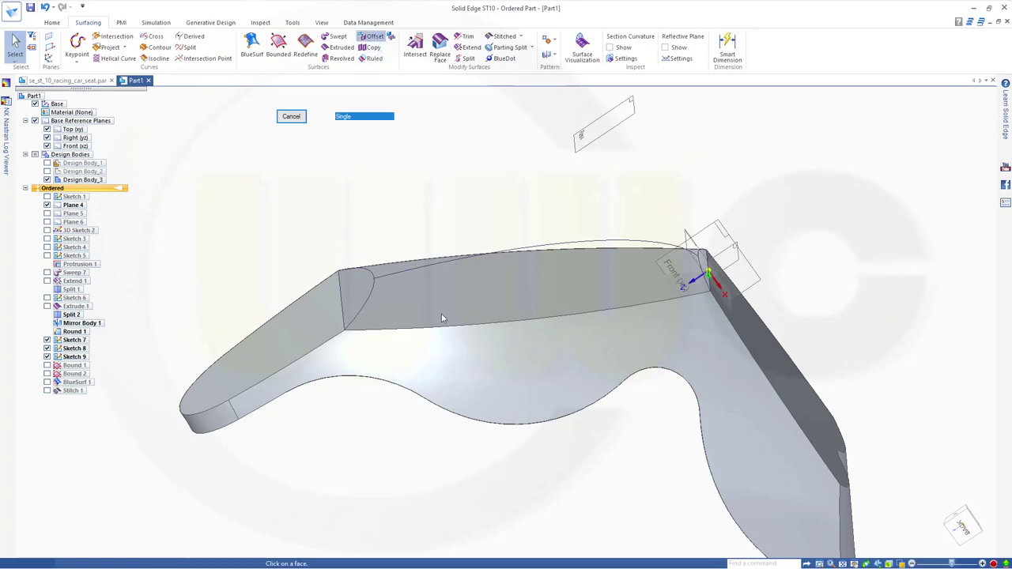
pyautogui.click(441, 320)
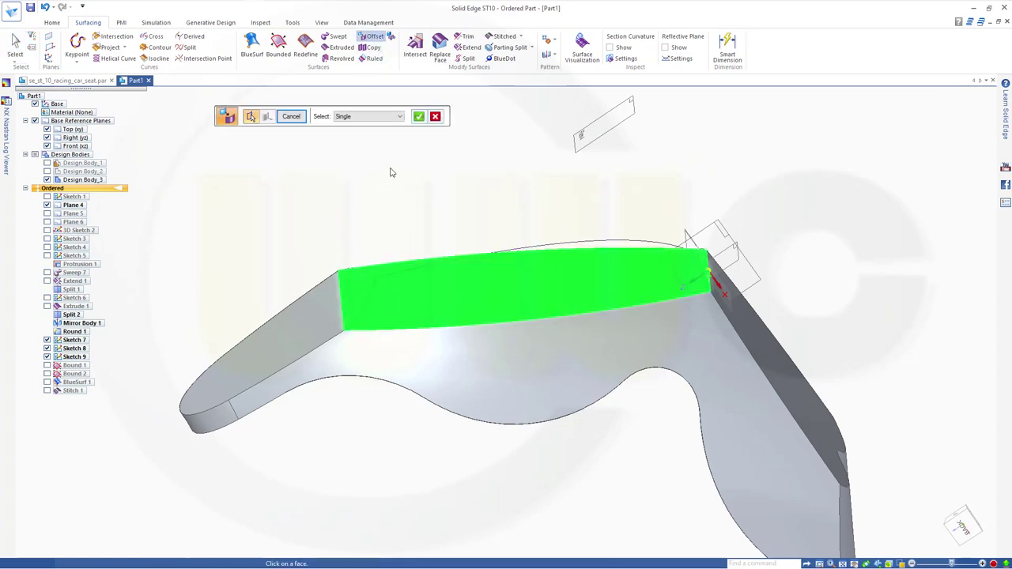
pyautogui.press('Return')
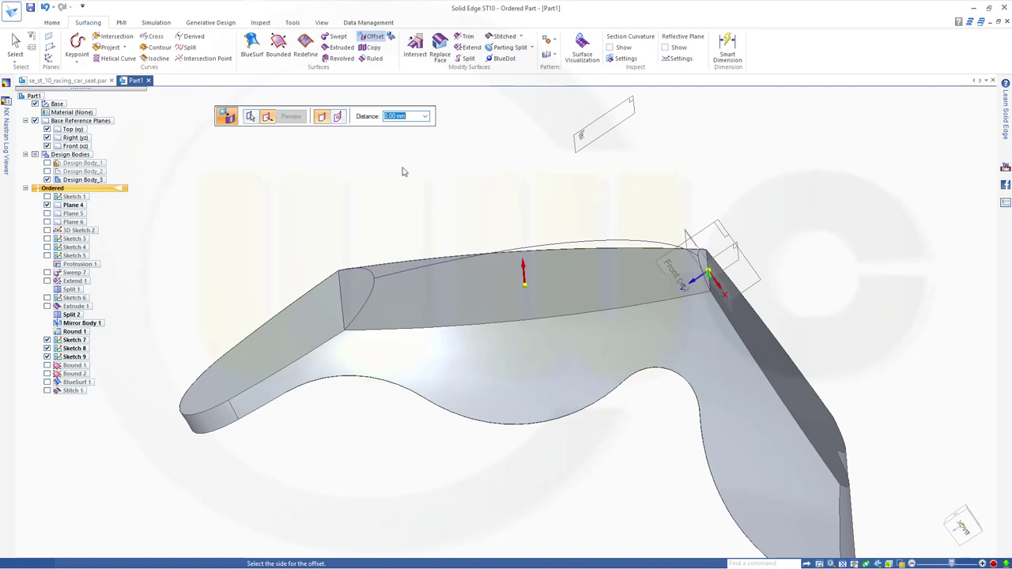
pyautogui.click(404, 171)
pyautogui.click(300, 116)
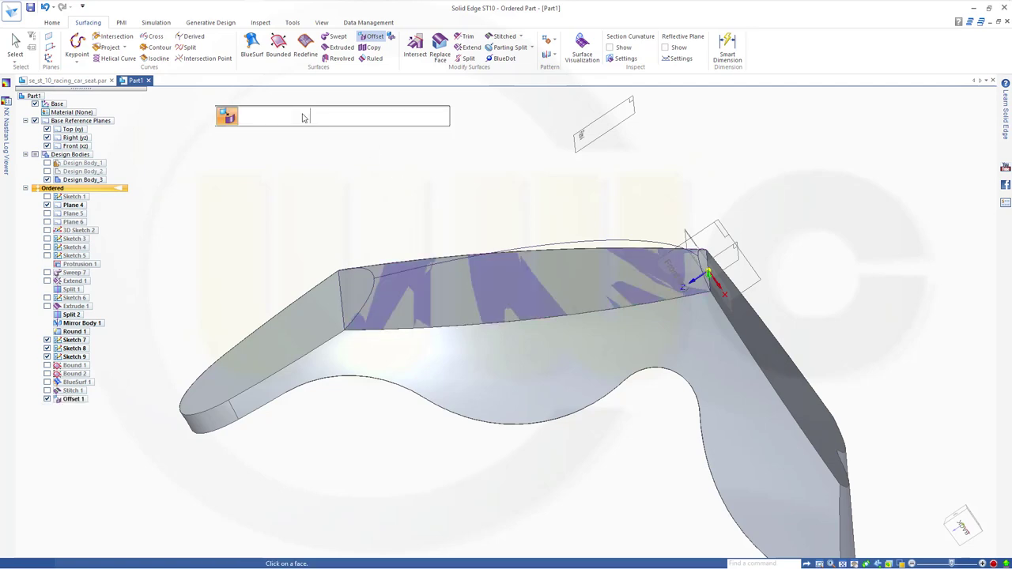
pyautogui.press('Escape')
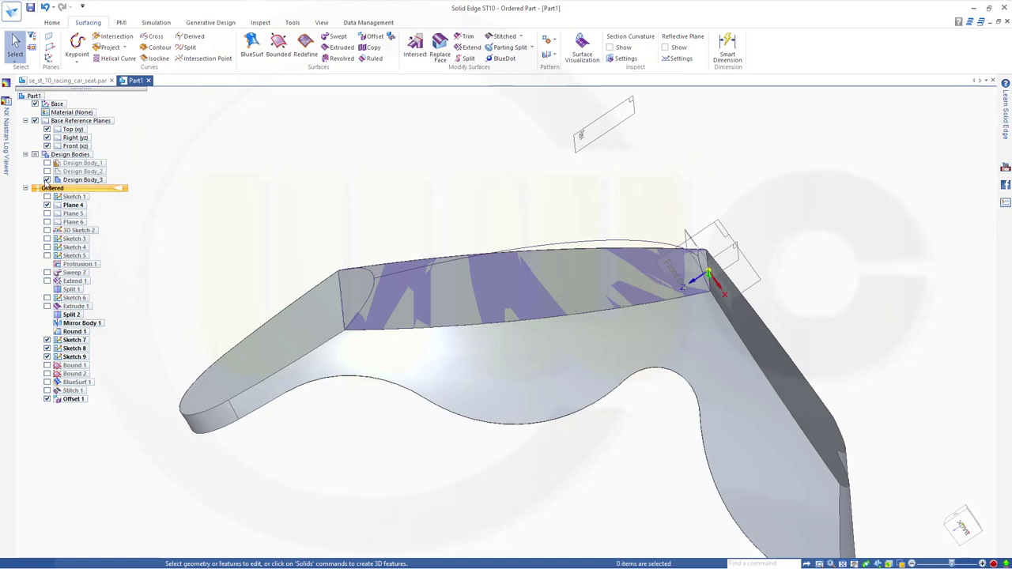
# - Hide Design Body_3, show the stitched surface again, and hide Sketch 7, Sketch 8 and Sketch 9
pyautogui.click(47, 179)
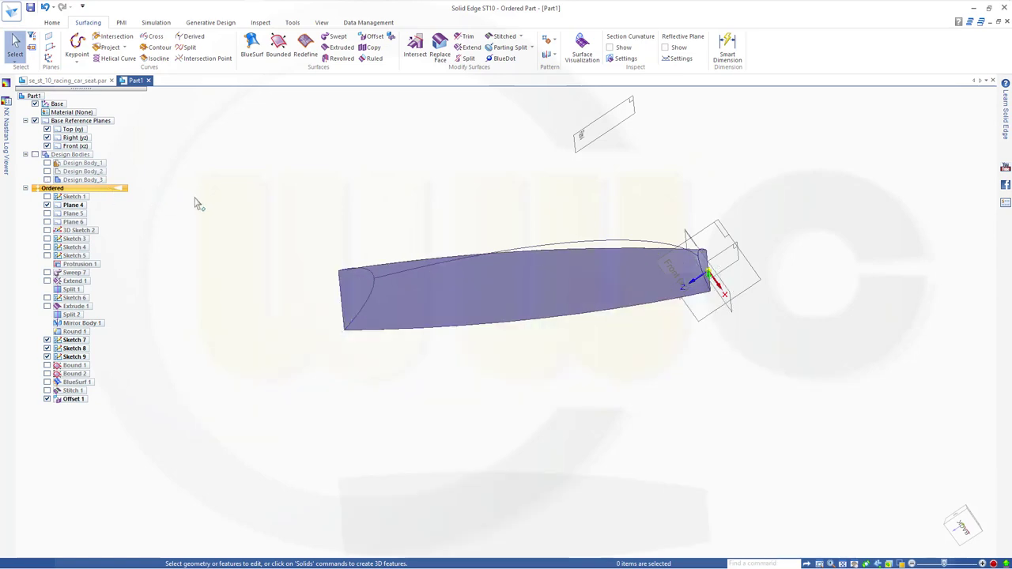
pyautogui.click(46, 390)
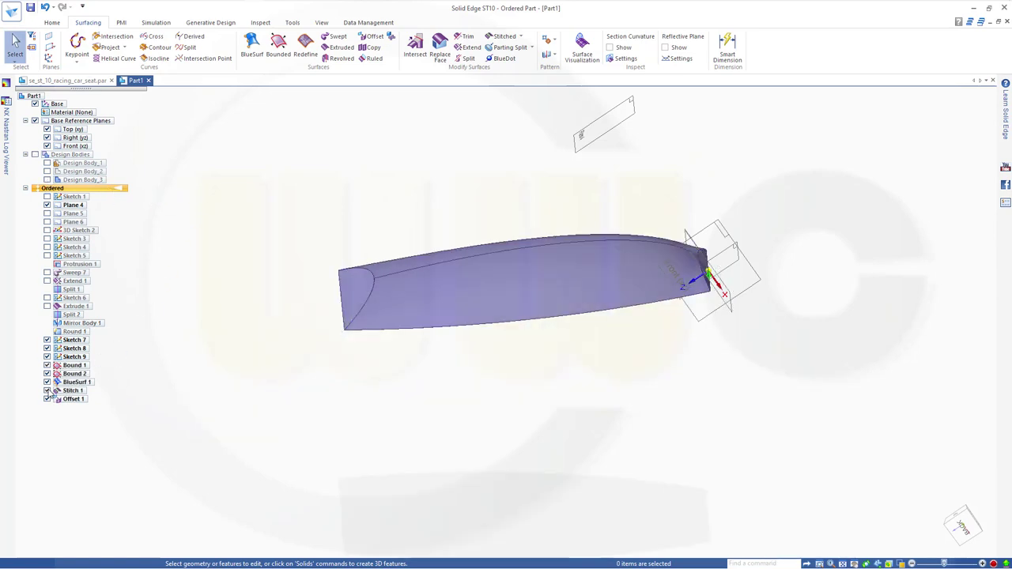
pyautogui.click(46, 340)
pyautogui.click(47, 348)
pyautogui.click(47, 357)
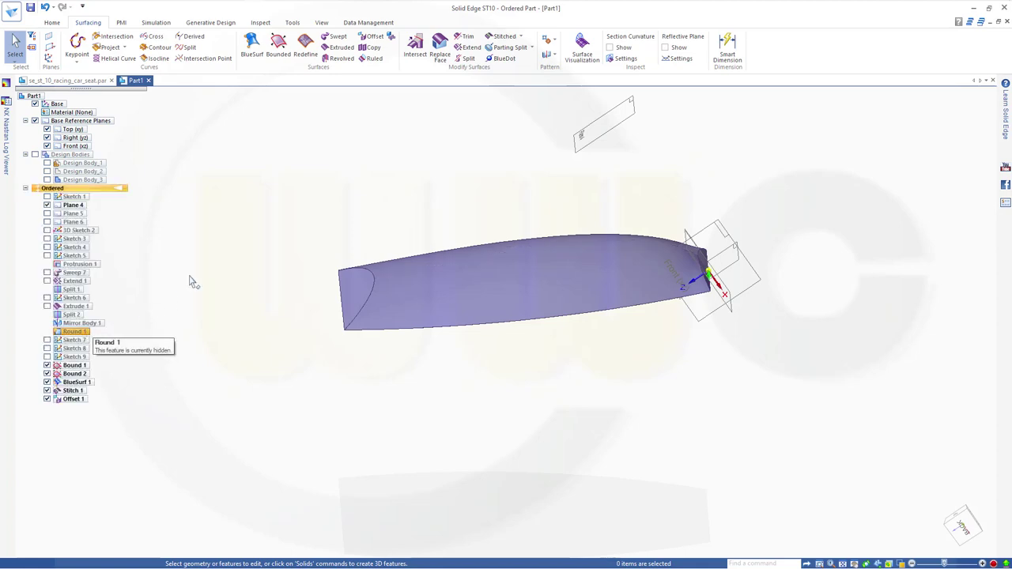
# - Temporarily hide the stitched surface to check the offset surface beneath it, and show it again
pyautogui.moveTo(292, 231); pyautogui.dragTo(284, 240, button='middle')
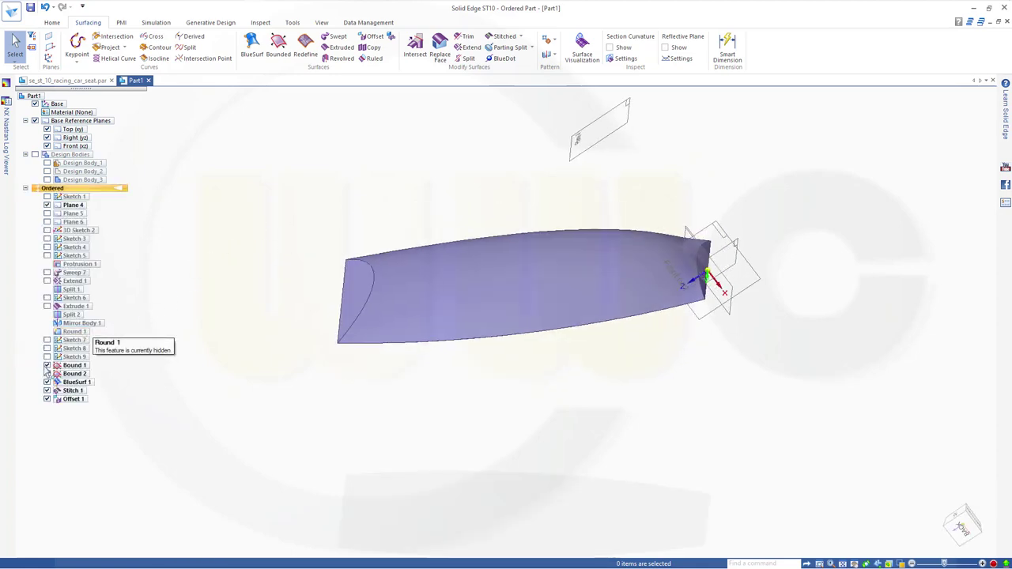
pyautogui.click(46, 368)
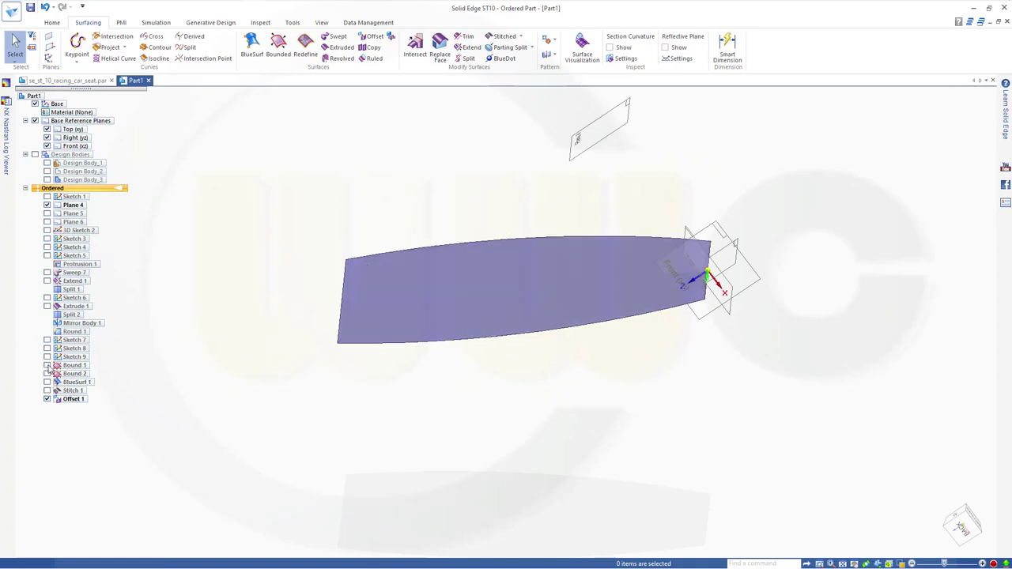
pyautogui.click(47, 366)
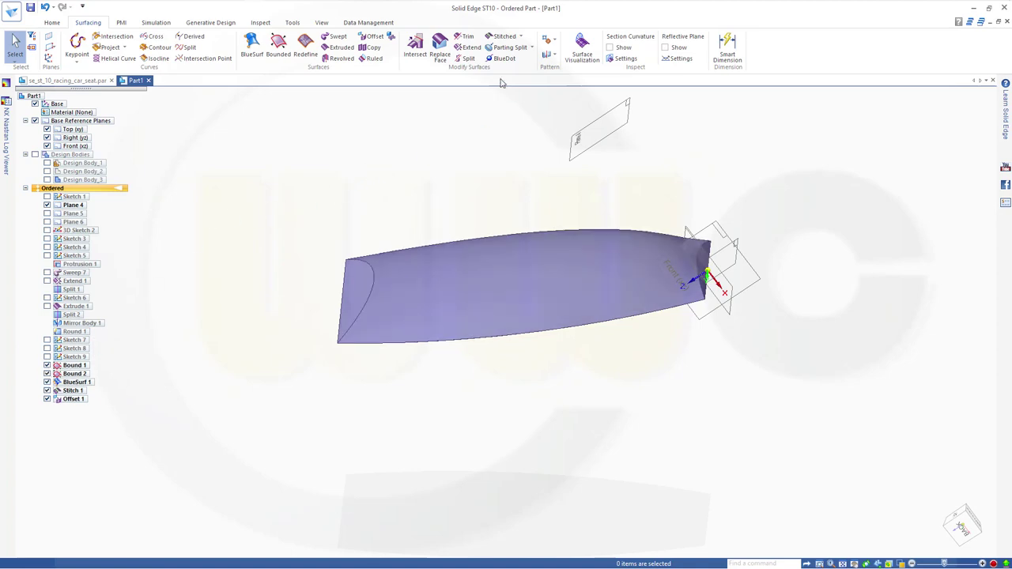
# - Stitch the Stitch 1 surface and the Offset 1 surface into a closed body with a 1,00e-03 mm tolerance
pyautogui.click(503, 37)
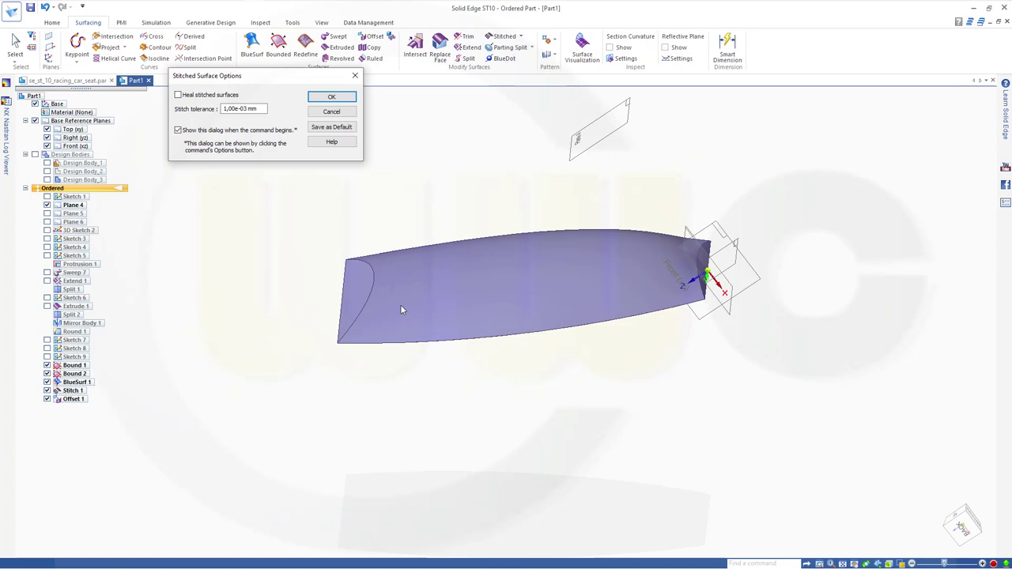
pyautogui.click(332, 96)
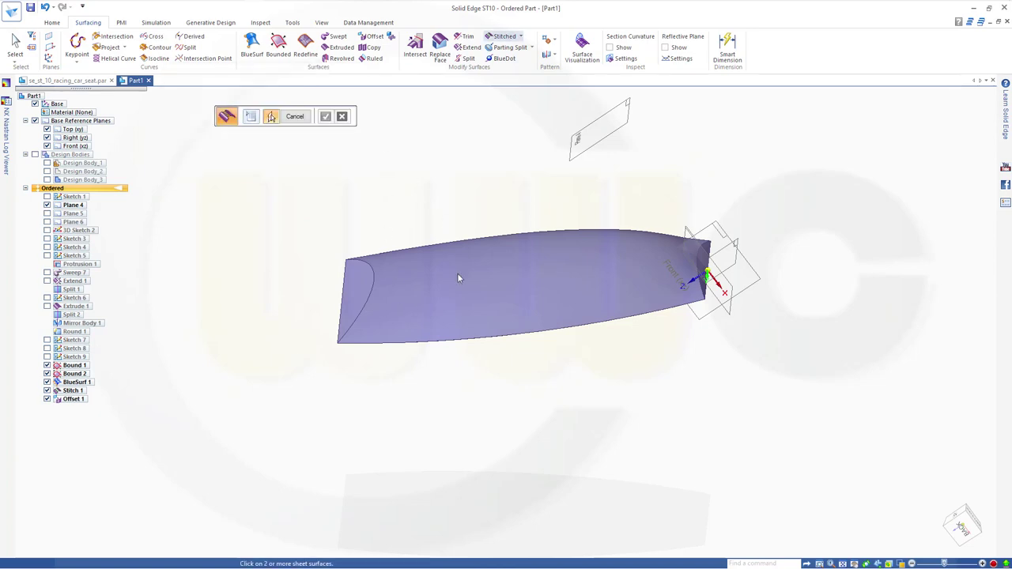
pyautogui.click(483, 311)
pyautogui.moveTo(546, 346); pyautogui.dragTo(506, 298, button='middle')
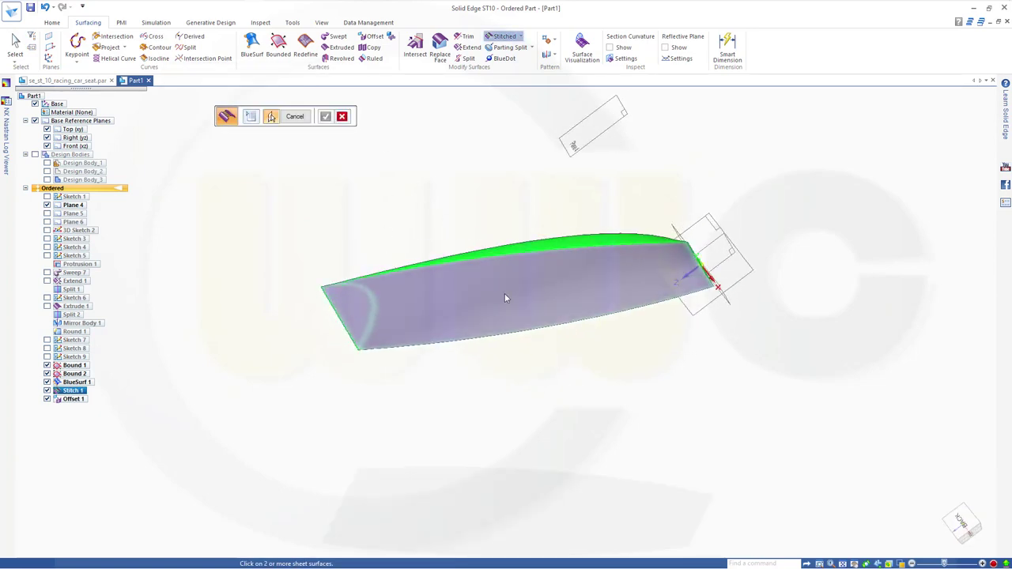
pyautogui.click(505, 297)
pyautogui.click(295, 116)
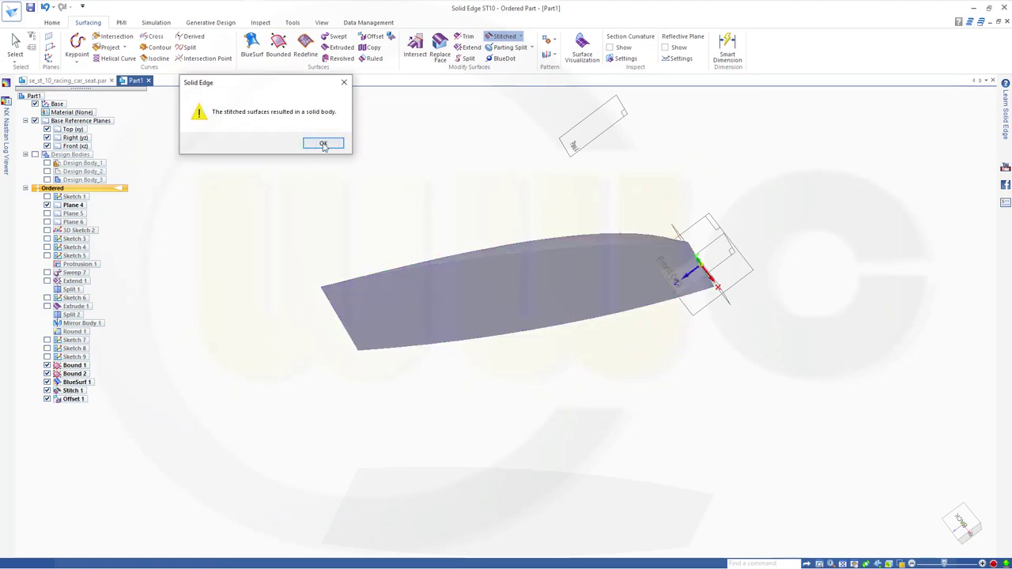
pyautogui.click(323, 144)
pyautogui.click(294, 117)
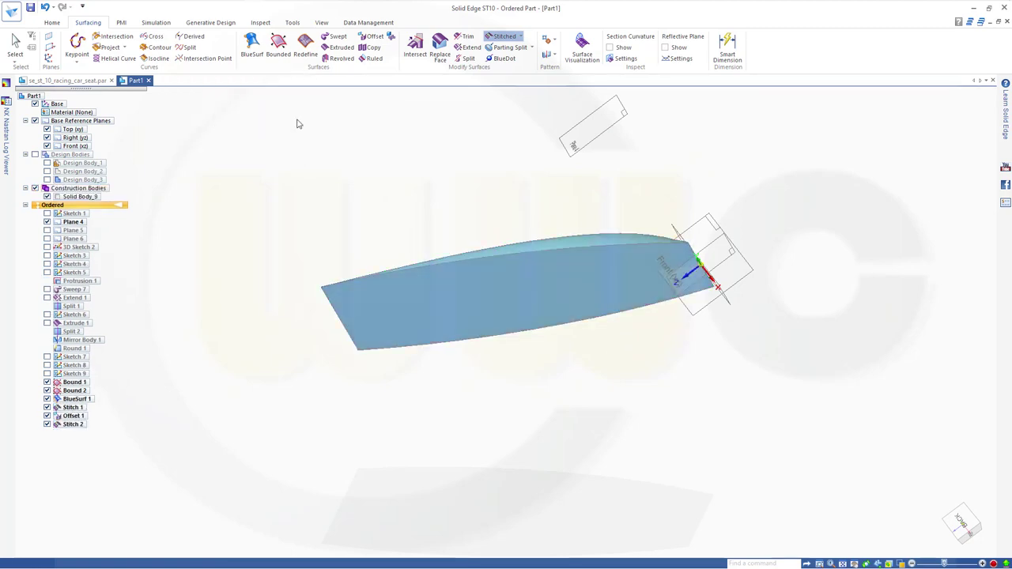
pyautogui.press('Escape')
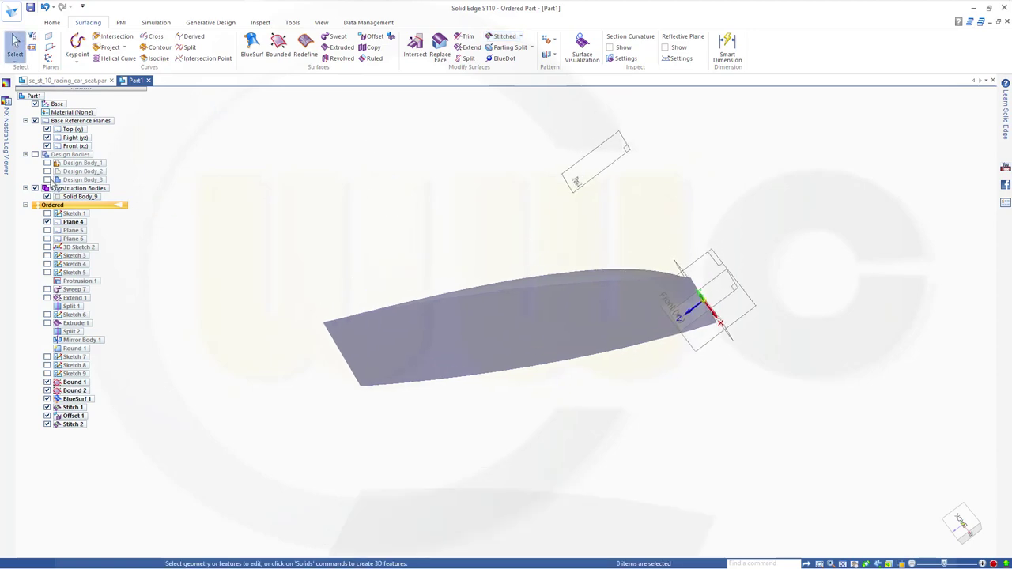
# - Show Design Body_3 and unite it with the stitched solid body using a Union
pyautogui.click(46, 180)
pyautogui.moveTo(229, 178); pyautogui.dragTo(461, 303, button='middle')
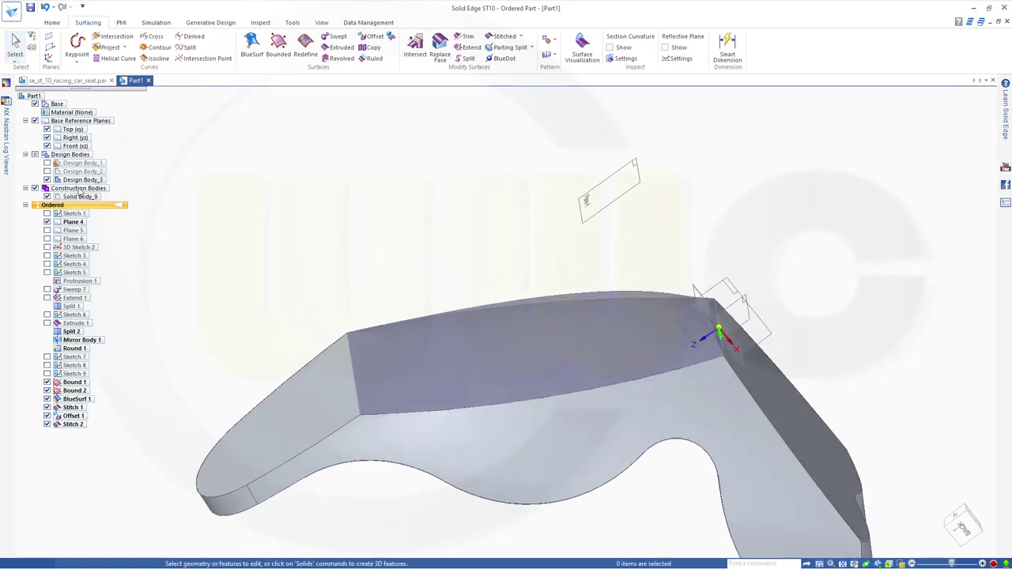
pyautogui.click(51, 23)
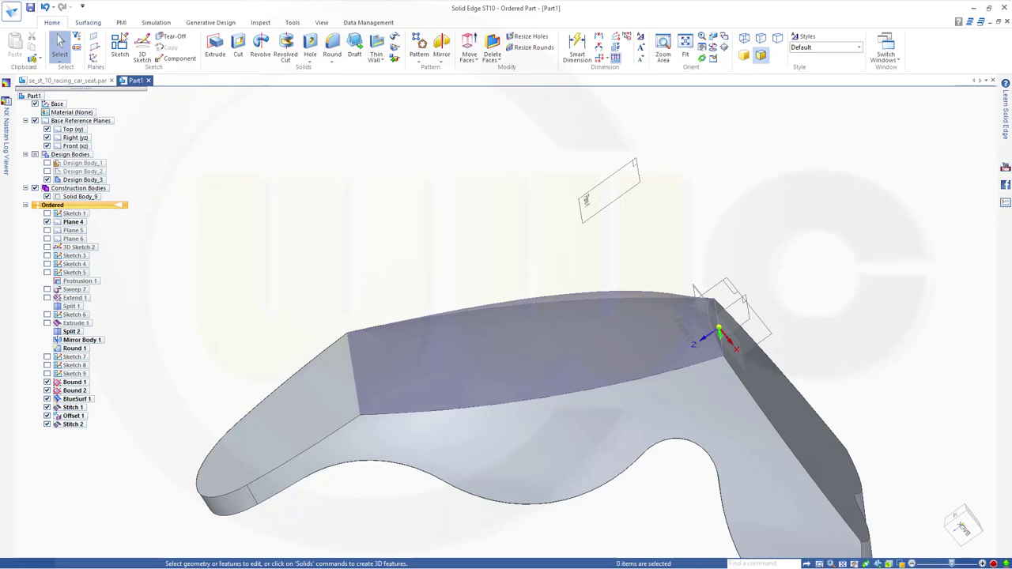
pyautogui.click(399, 61)
pyautogui.click(409, 107)
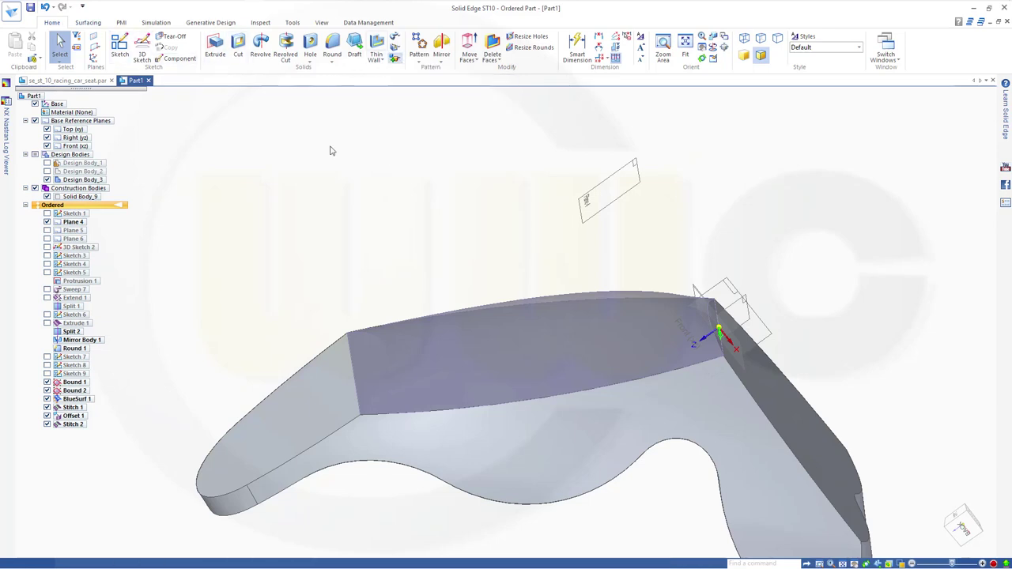
pyautogui.click(333, 434)
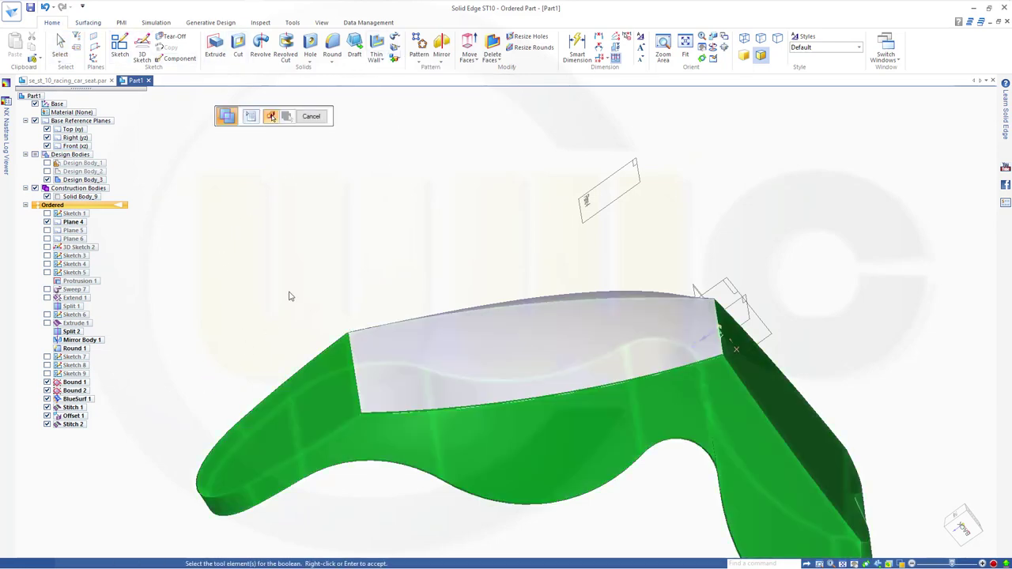
pyautogui.rightClick(290, 294)
pyautogui.click(430, 380)
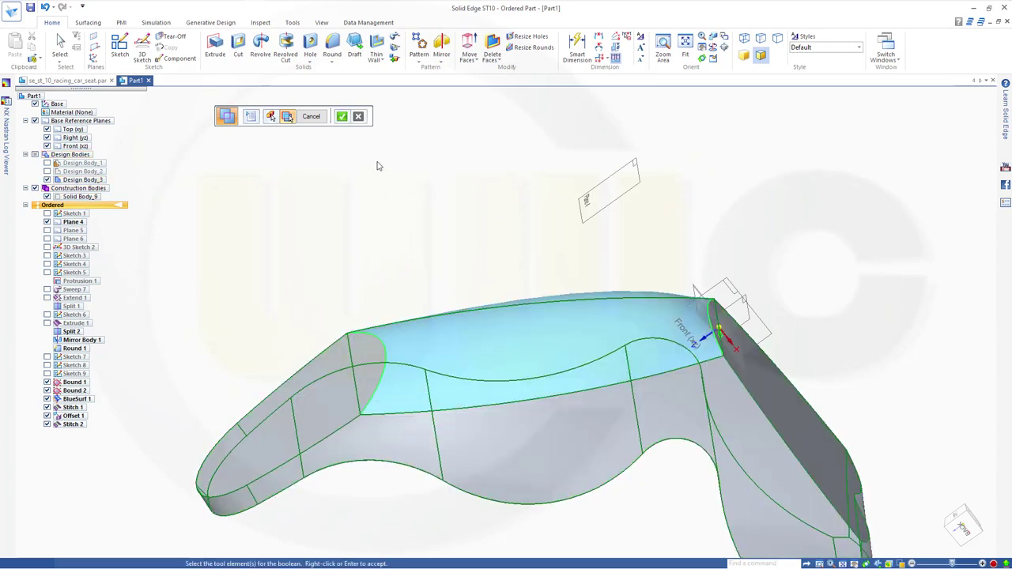
pyautogui.click(342, 117)
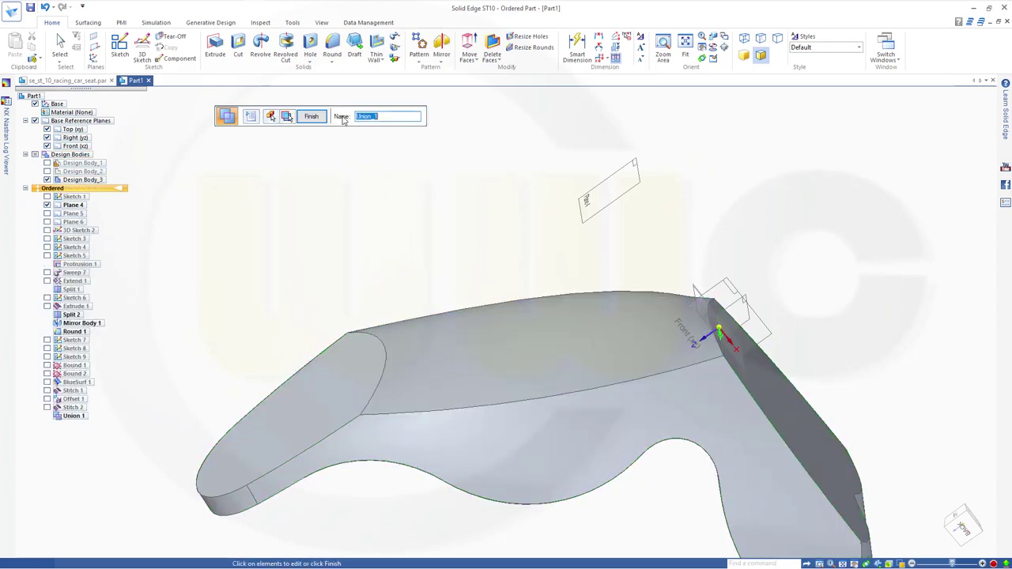
pyautogui.click(313, 119)
pyautogui.click(312, 117)
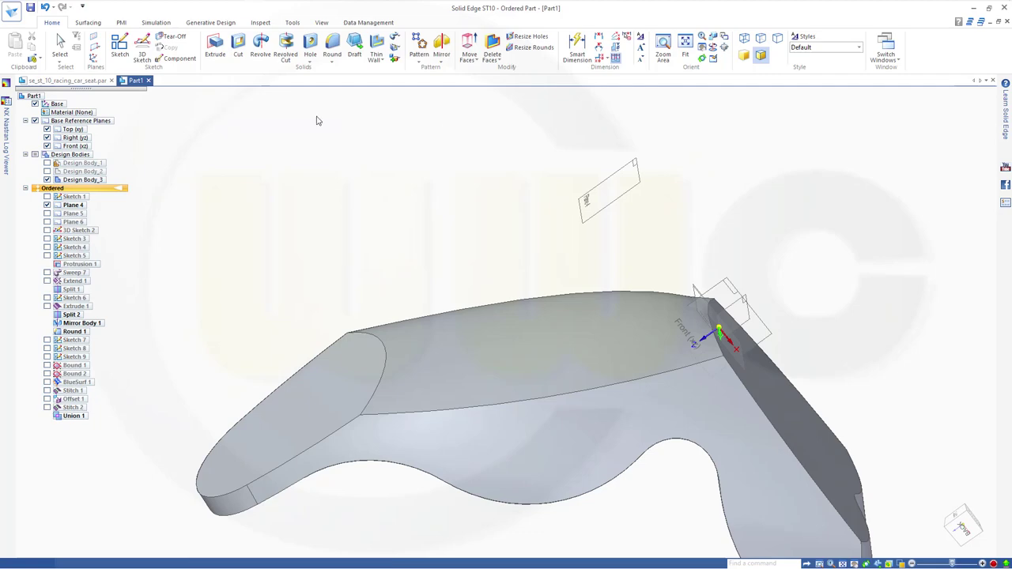
pyautogui.moveTo(414, 254); pyautogui.dragTo(636, 407, button='middle')
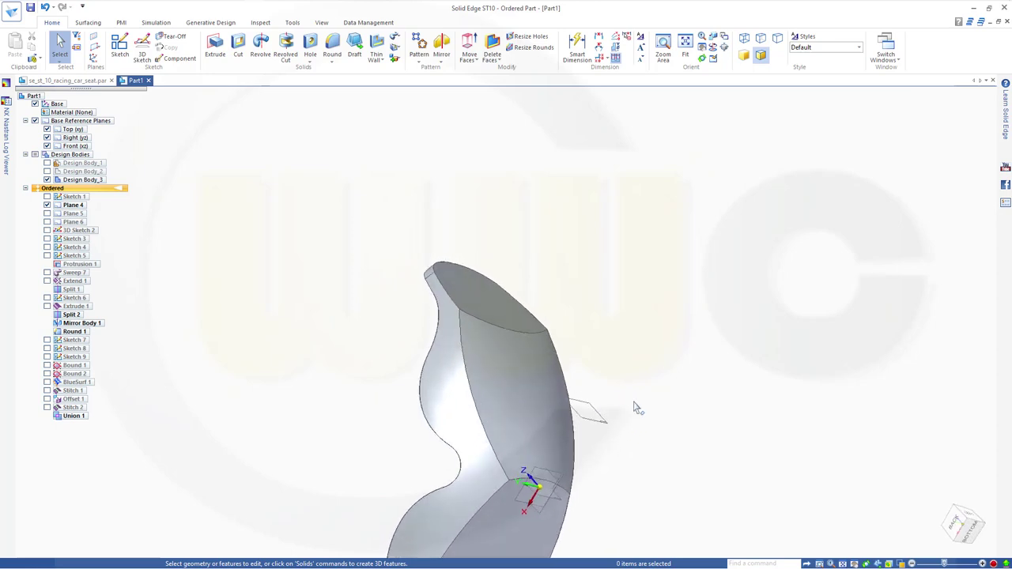
pyautogui.moveTo(630, 371); pyautogui.dragTo(653, 309, button='middle')
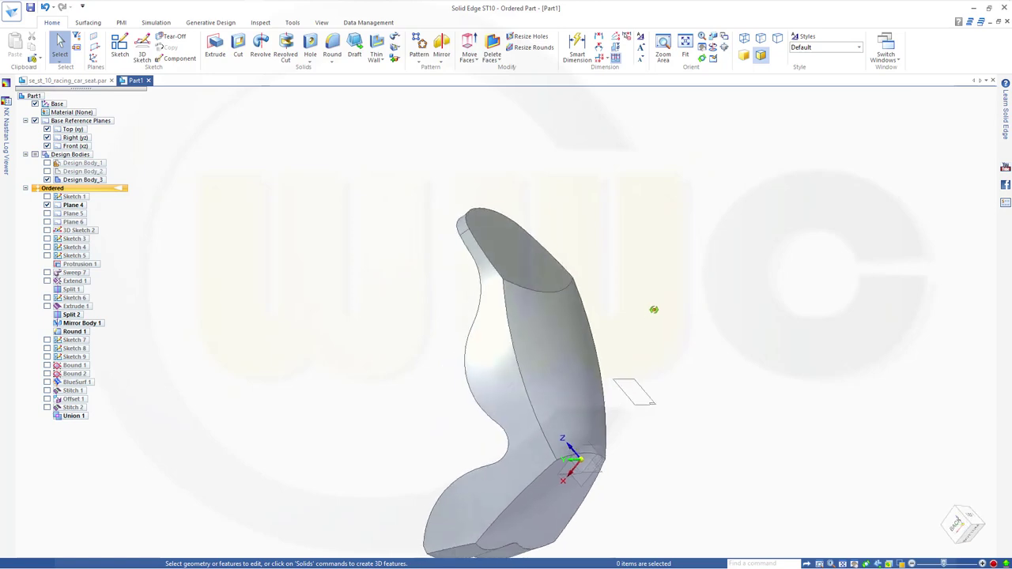
# - Round one long side edge of the backrest's bulged rear face with a 100 mm radius, using Edge/Corner selection
pyautogui.click(332, 46)
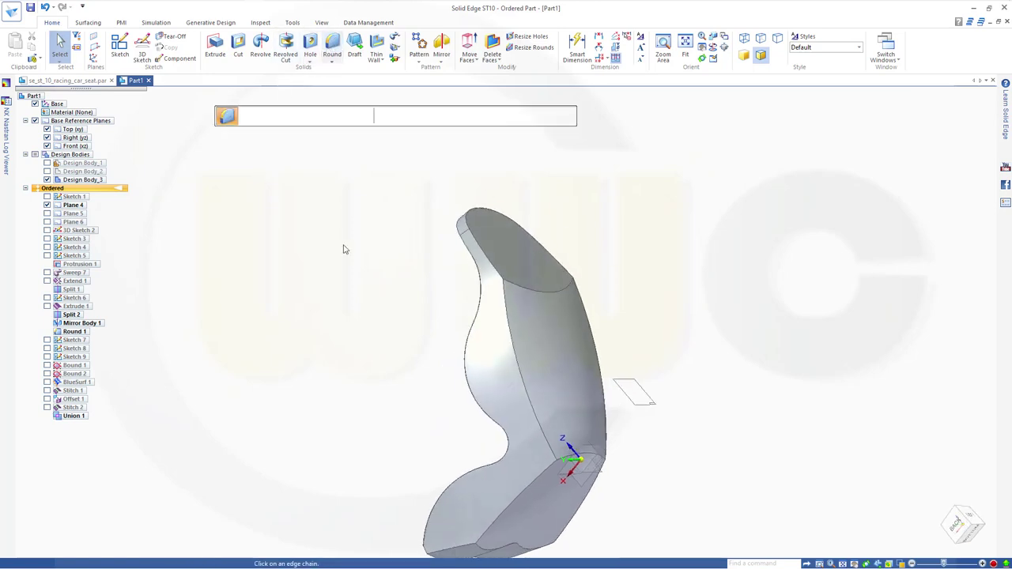
pyautogui.click(506, 339)
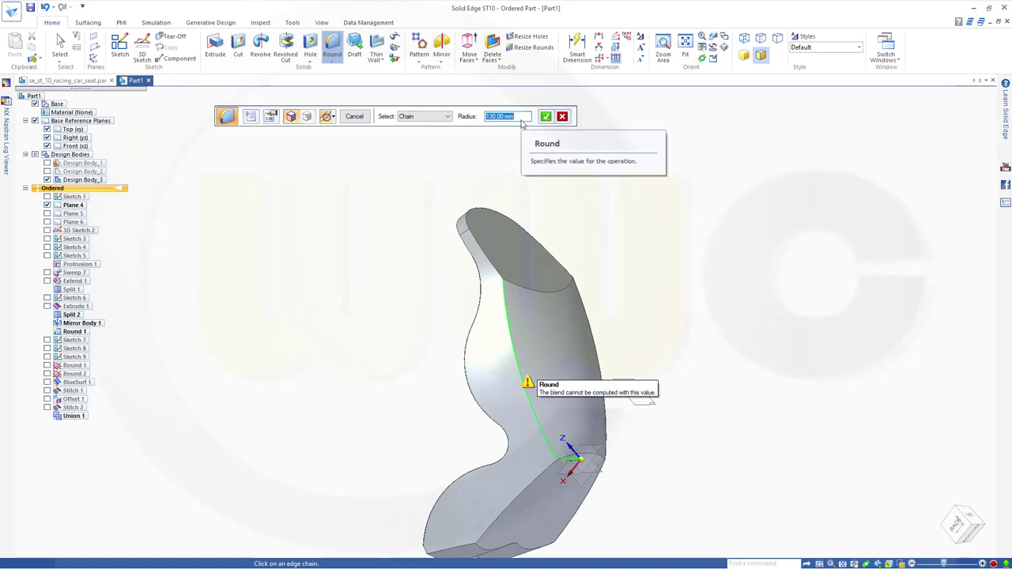
pyautogui.click(448, 117)
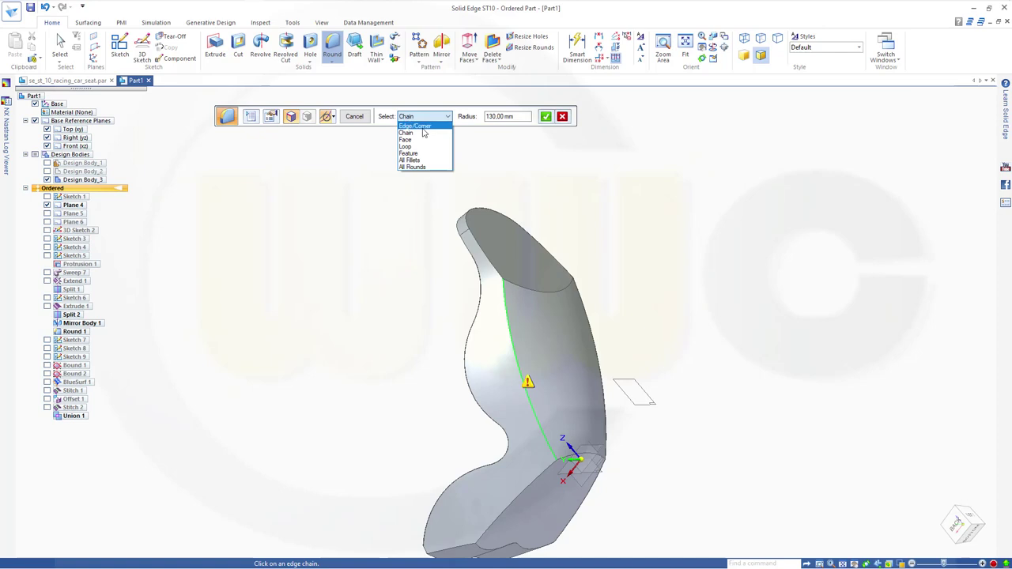
pyautogui.click(419, 127)
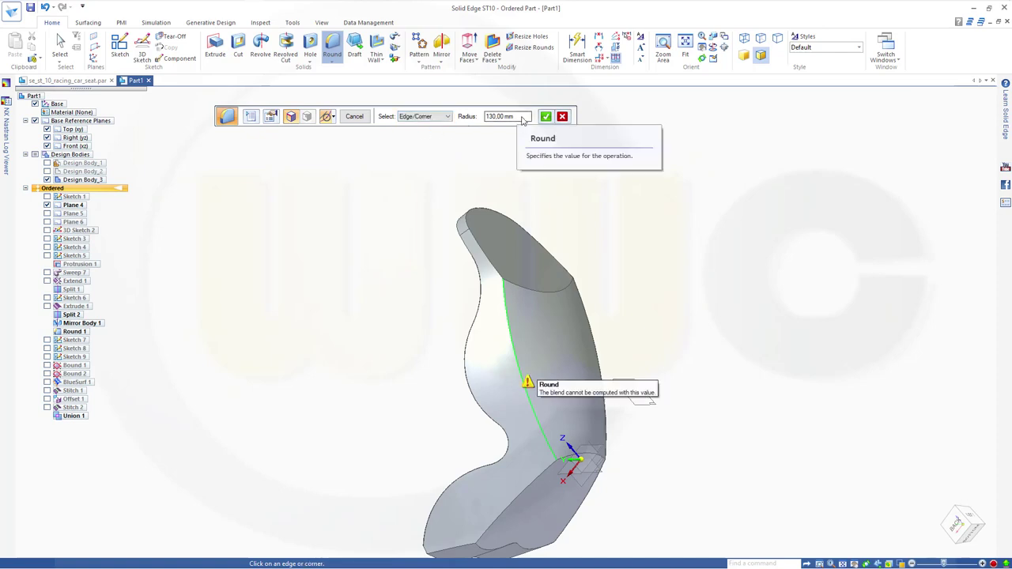
pyautogui.write('1')
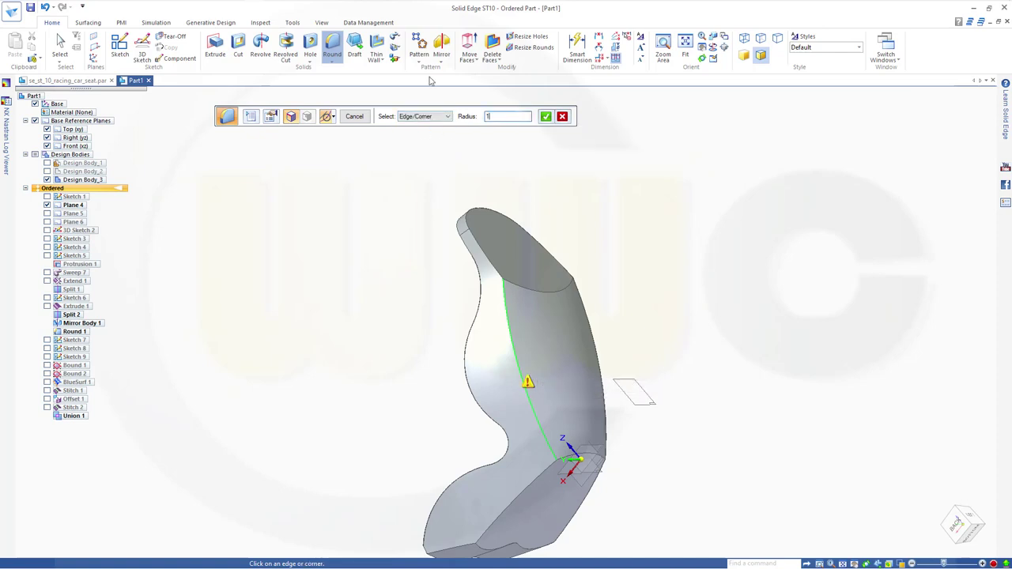
pyautogui.write('00')
pyautogui.press('Return')
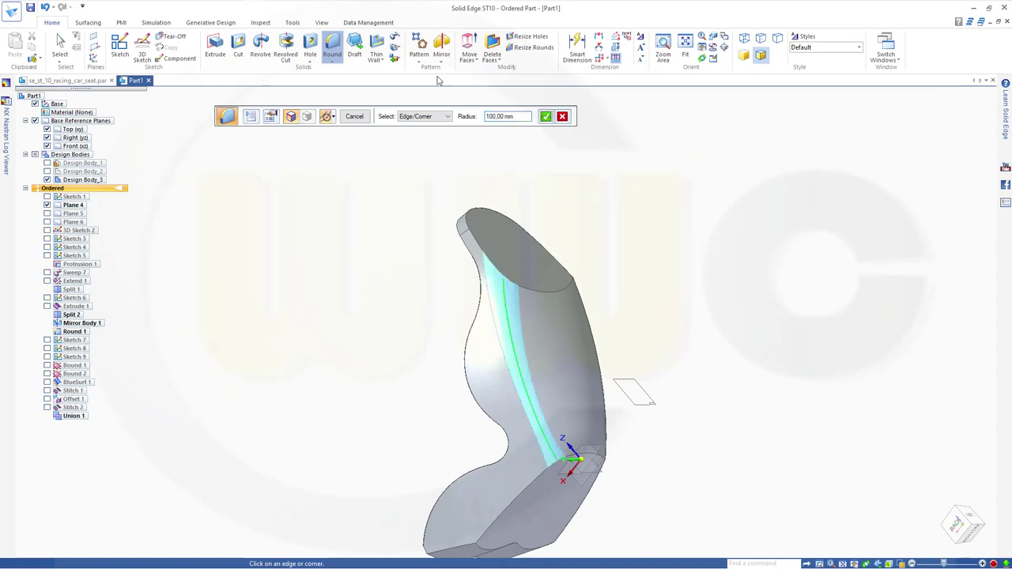
pyautogui.click(547, 117)
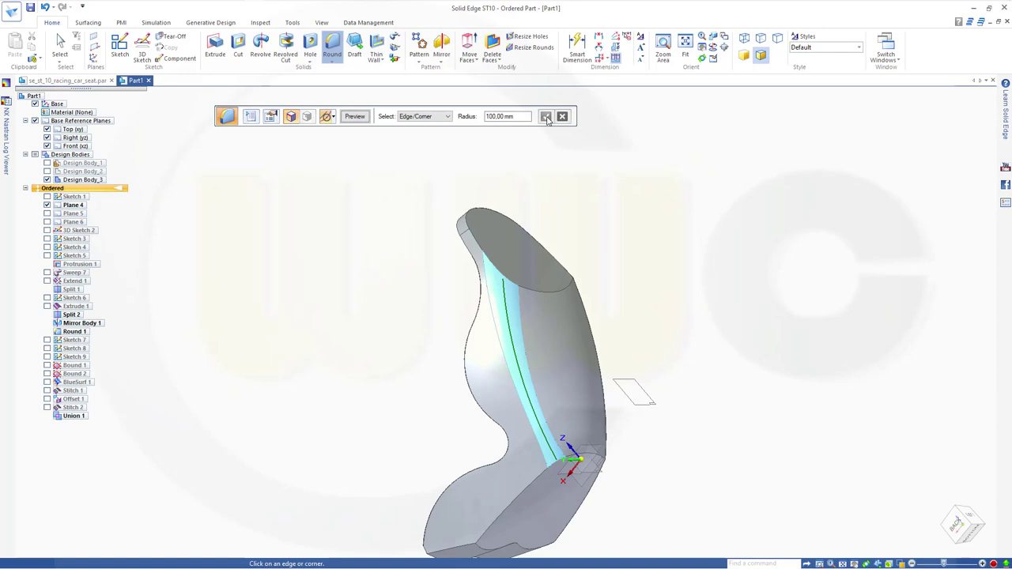
pyautogui.click(348, 119)
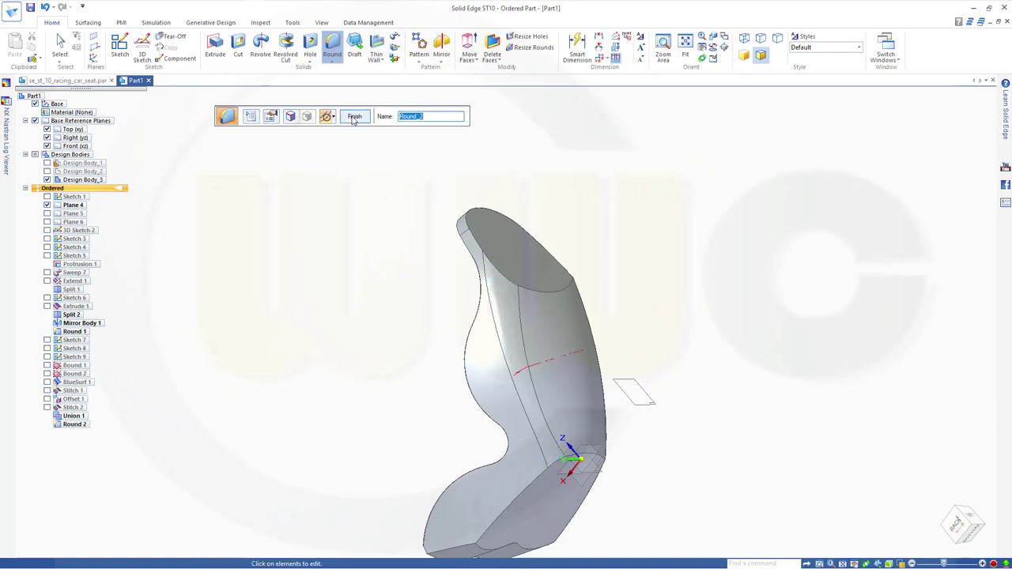
pyautogui.click(355, 117)
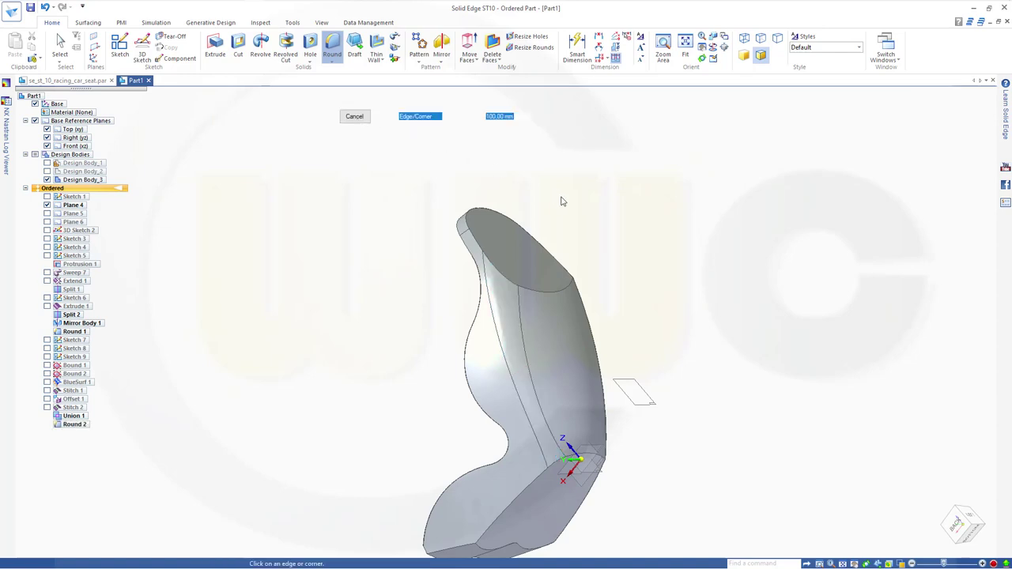
# - Round the opposite long side edge of the backrest's bulged rear face with the same 100 mm radius
pyautogui.moveTo(531, 194); pyautogui.dragTo(423, 199, button='middle')
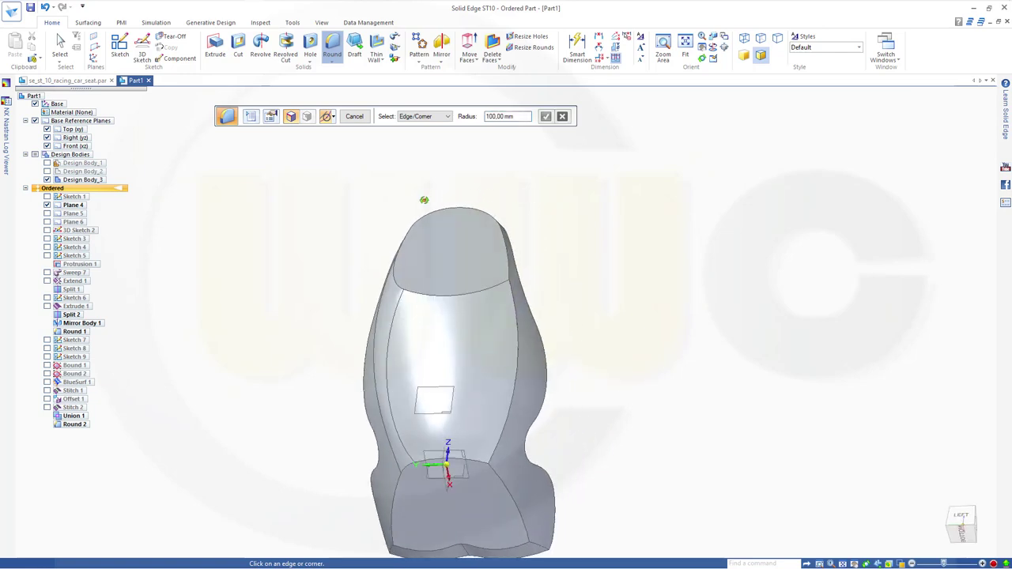
pyautogui.click(517, 343)
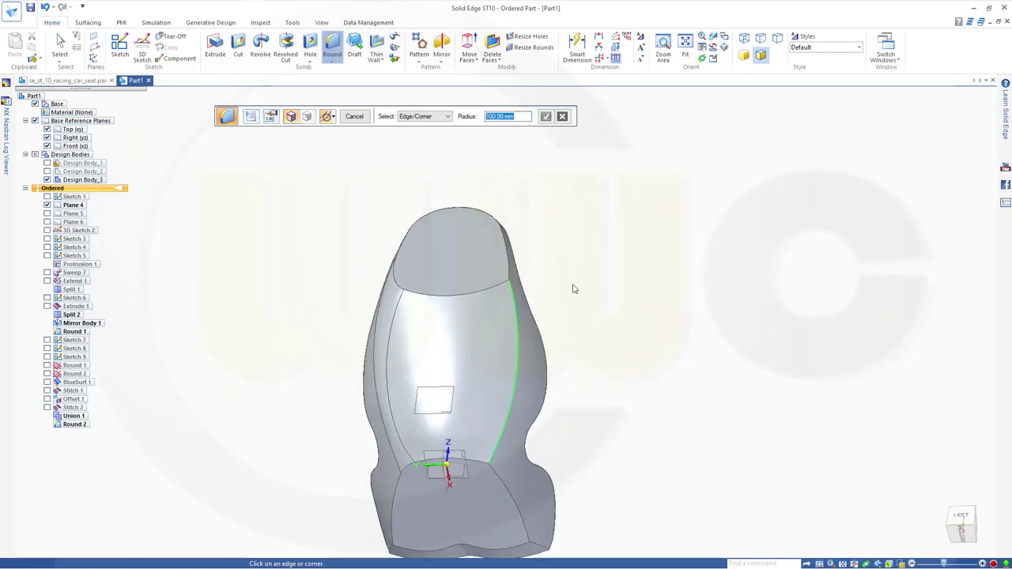
pyautogui.click(546, 118)
pyautogui.click(354, 116)
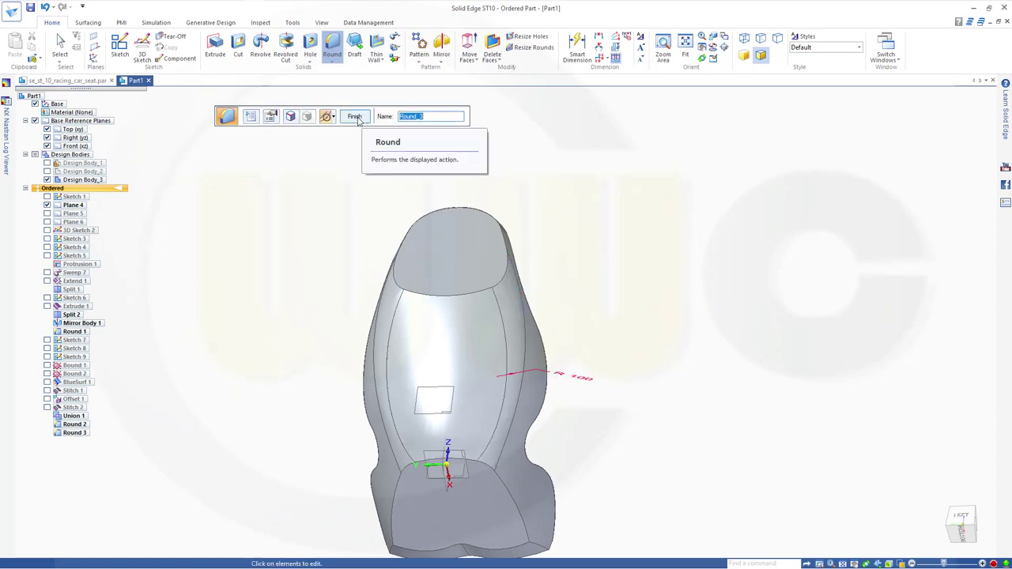
pyautogui.click(356, 117)
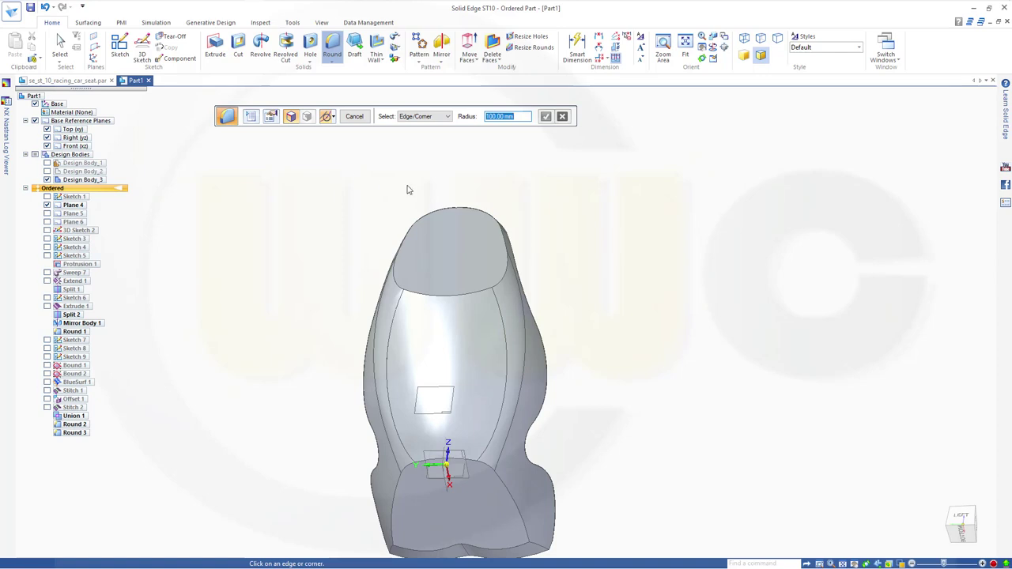
pyautogui.moveTo(556, 222); pyautogui.dragTo(546, 277, button='middle')
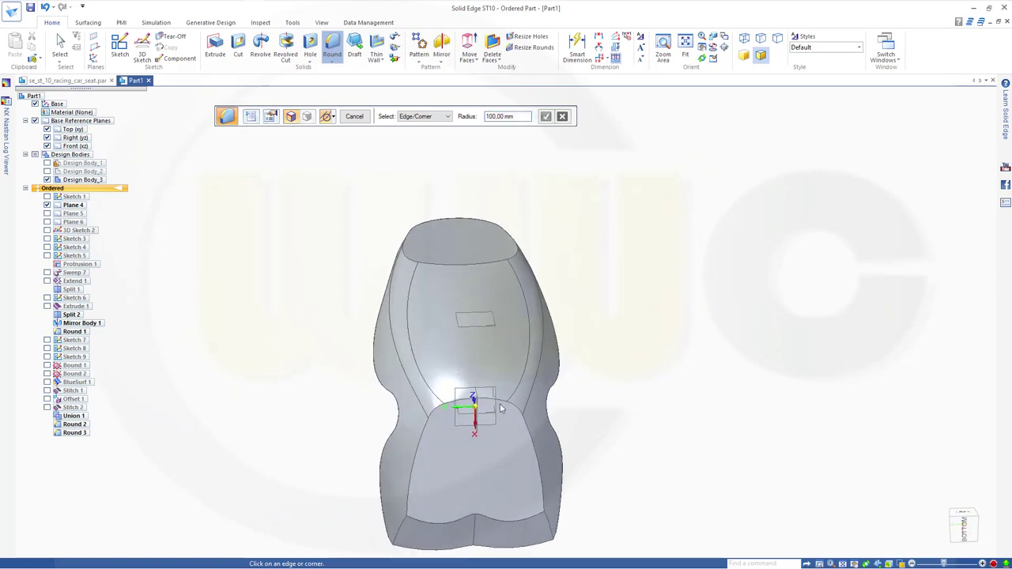
pyautogui.click(500, 405)
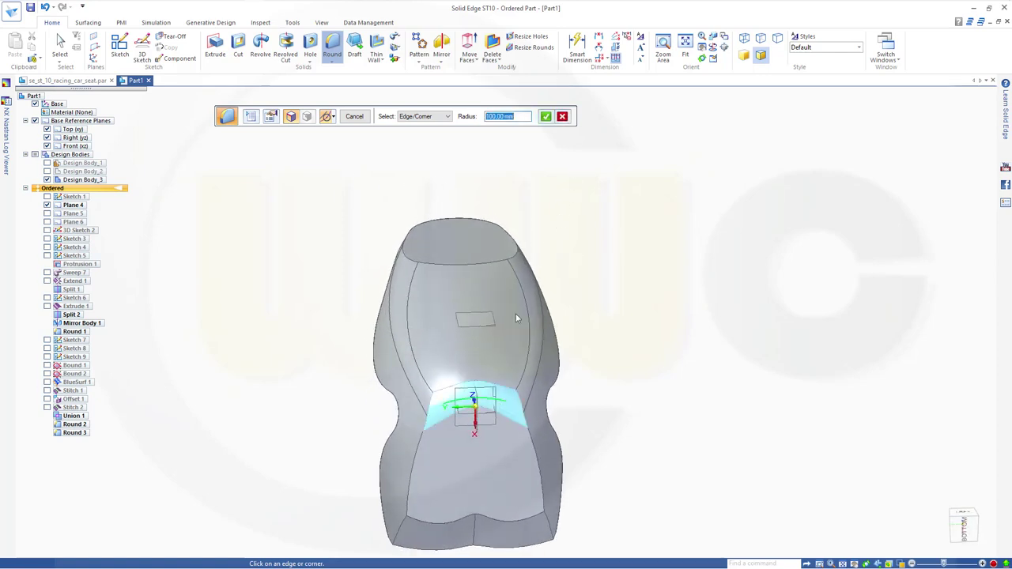
pyautogui.click(447, 117)
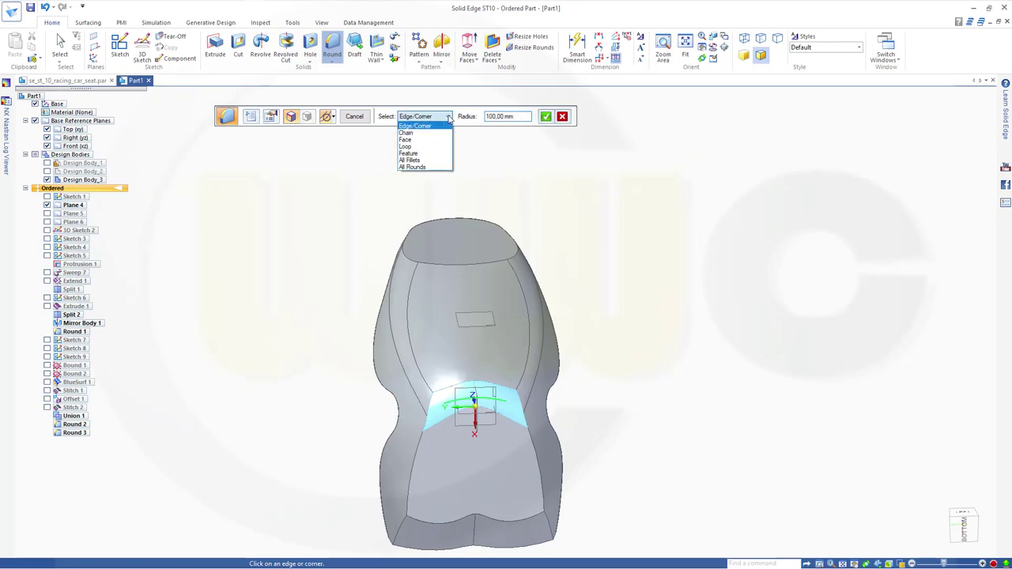
pyautogui.click(422, 133)
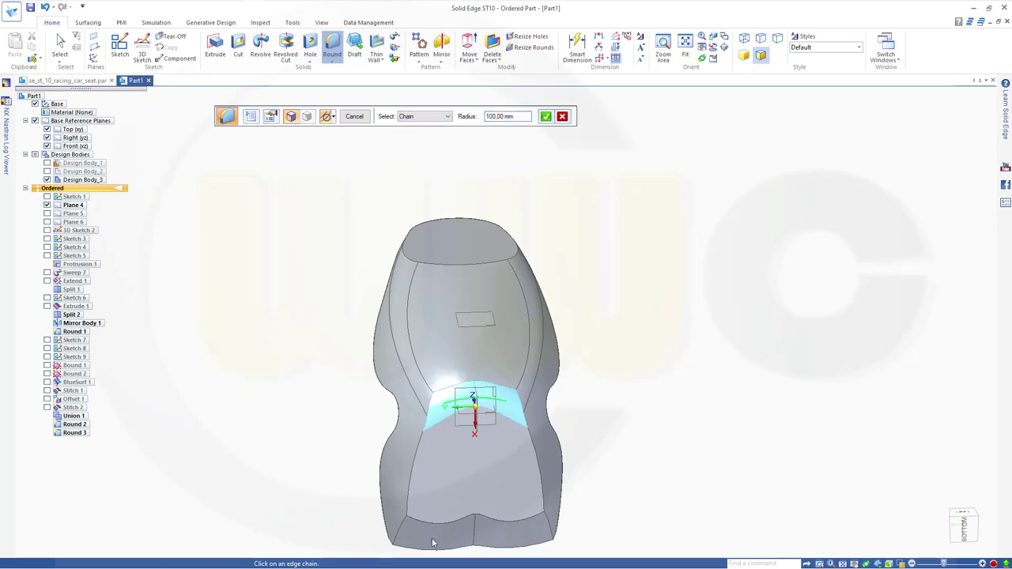
pyautogui.click(360, 121)
# - Round the wavy edge chain across the front end of the seat's underside with a 100 mm radius, using Chain selection
pyautogui.moveTo(325, 185); pyautogui.dragTo(331, 137, button='middle')
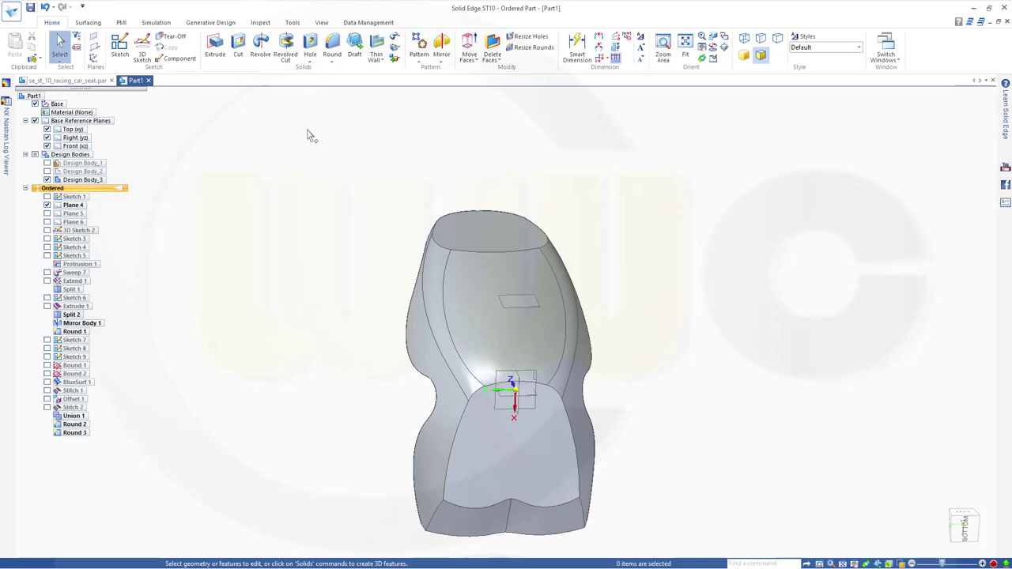
pyautogui.click(332, 47)
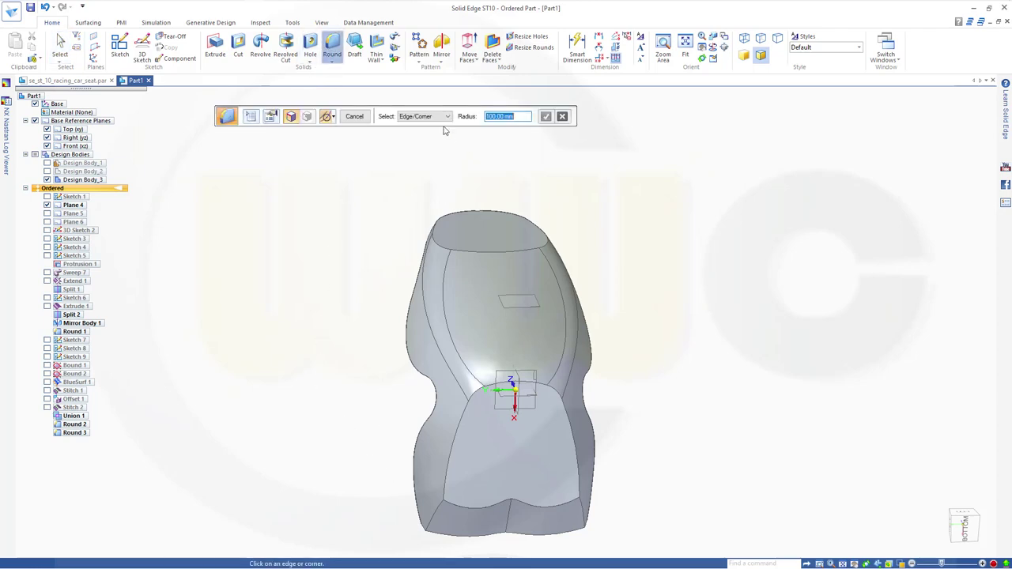
pyautogui.click(447, 117)
pyautogui.click(432, 131)
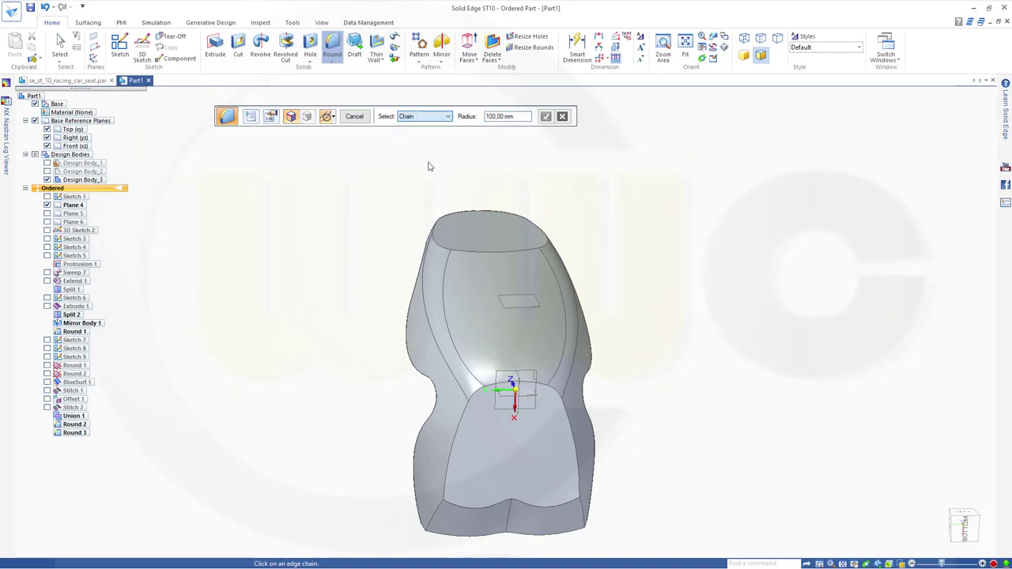
pyautogui.click(467, 508)
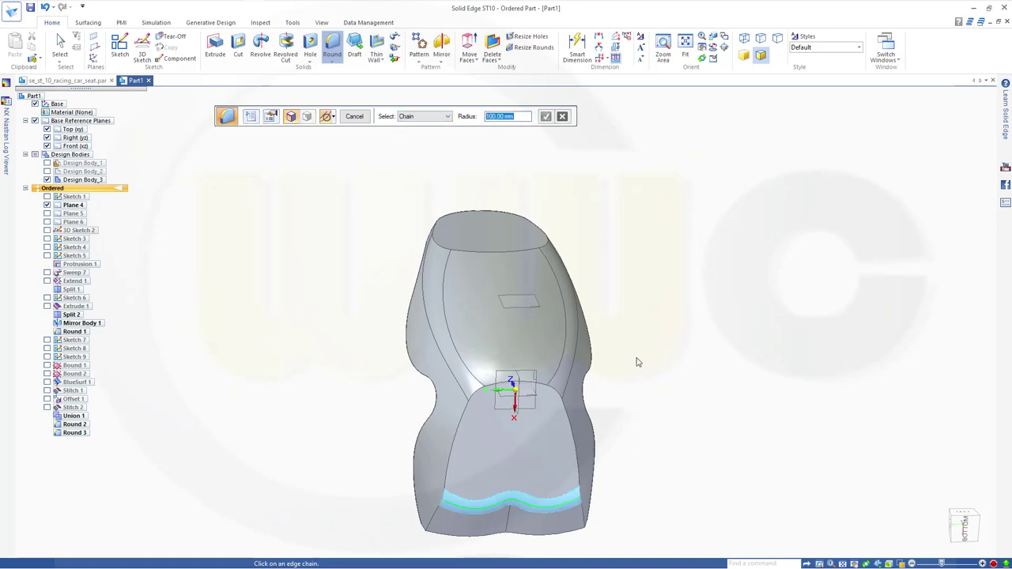
pyautogui.click(546, 119)
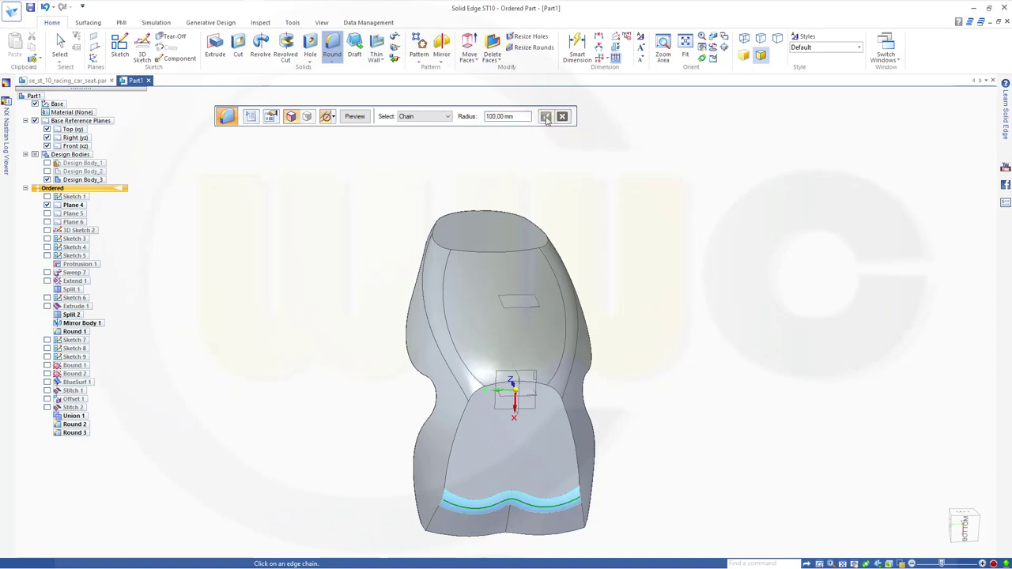
pyautogui.click(364, 119)
pyautogui.click(356, 117)
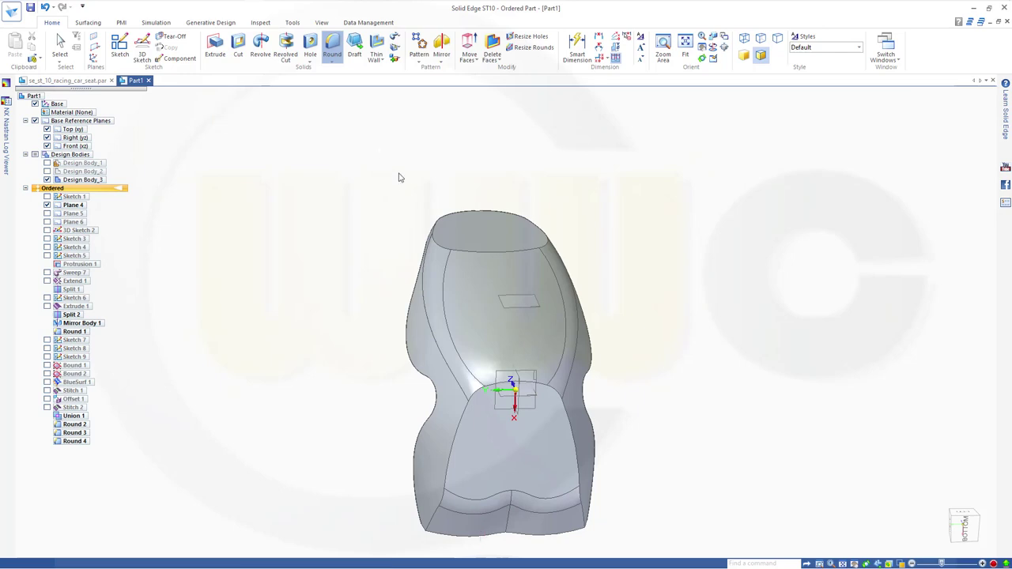
# - Round the straight front edge of the seating surface with a 50 mm radius
pyautogui.moveTo(377, 244); pyautogui.dragTo(728, 374, button='middle')
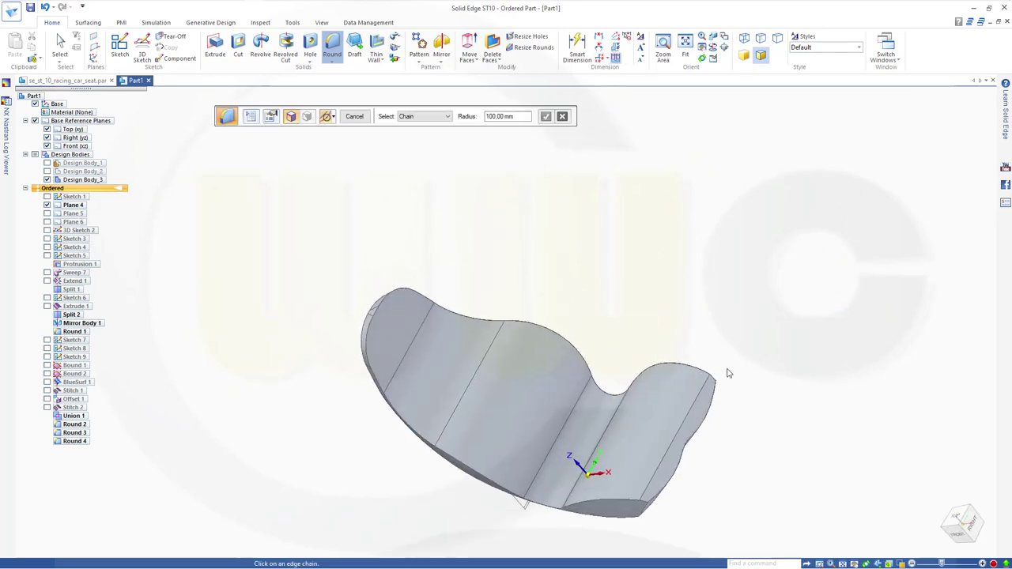
pyautogui.click(690, 418)
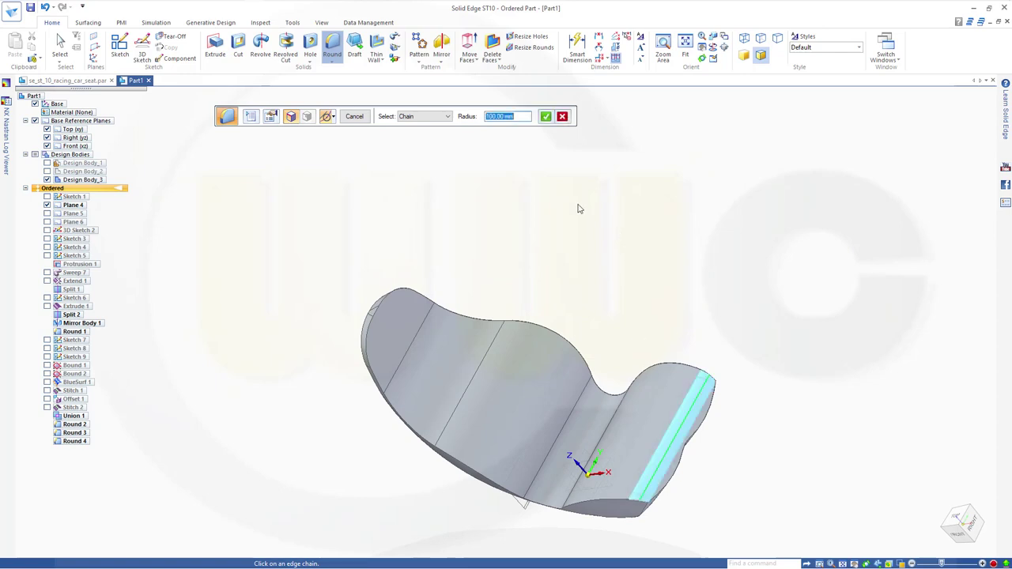
pyautogui.write('50')
pyautogui.press('Return')
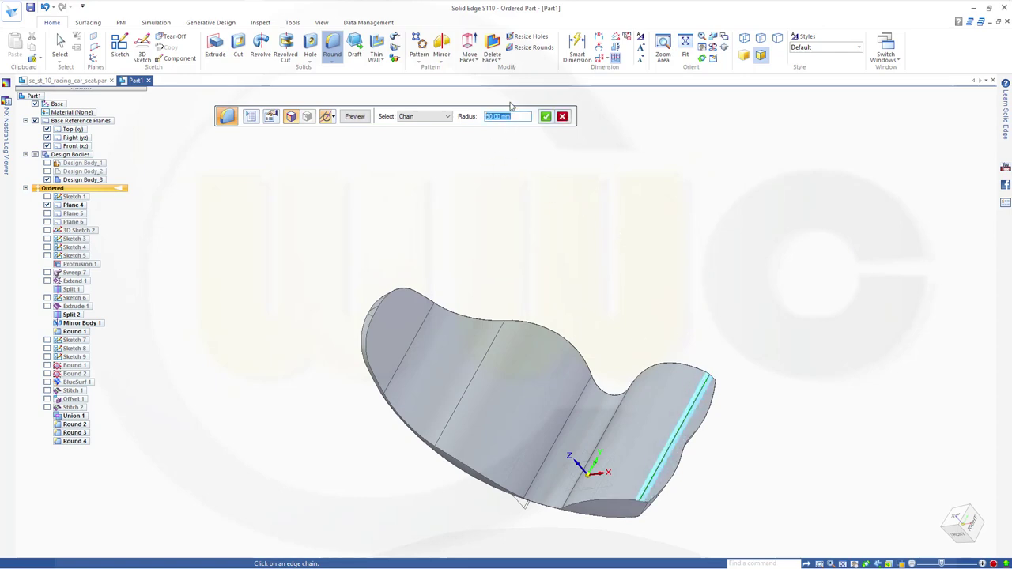
pyautogui.click(350, 120)
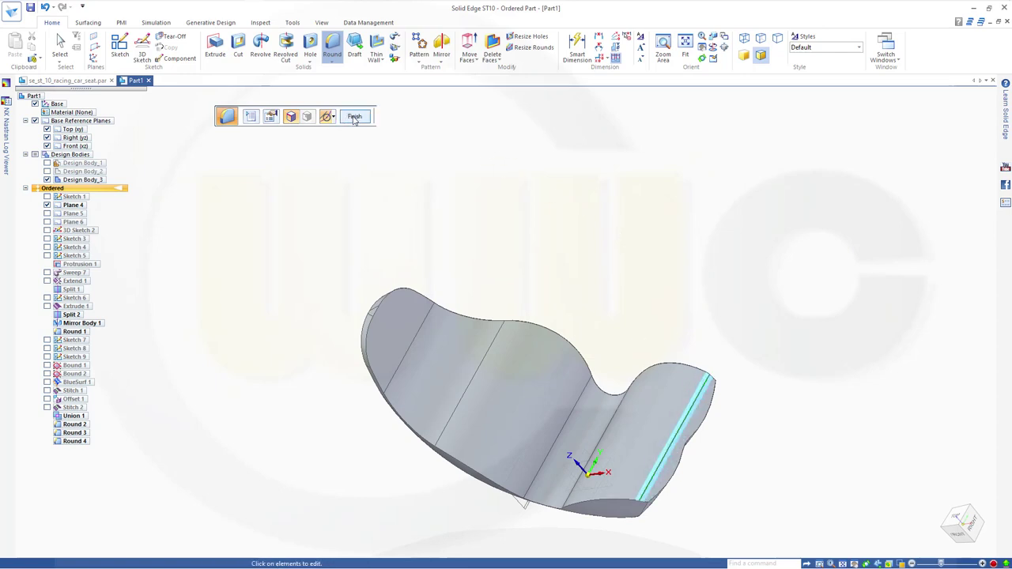
pyautogui.click(353, 118)
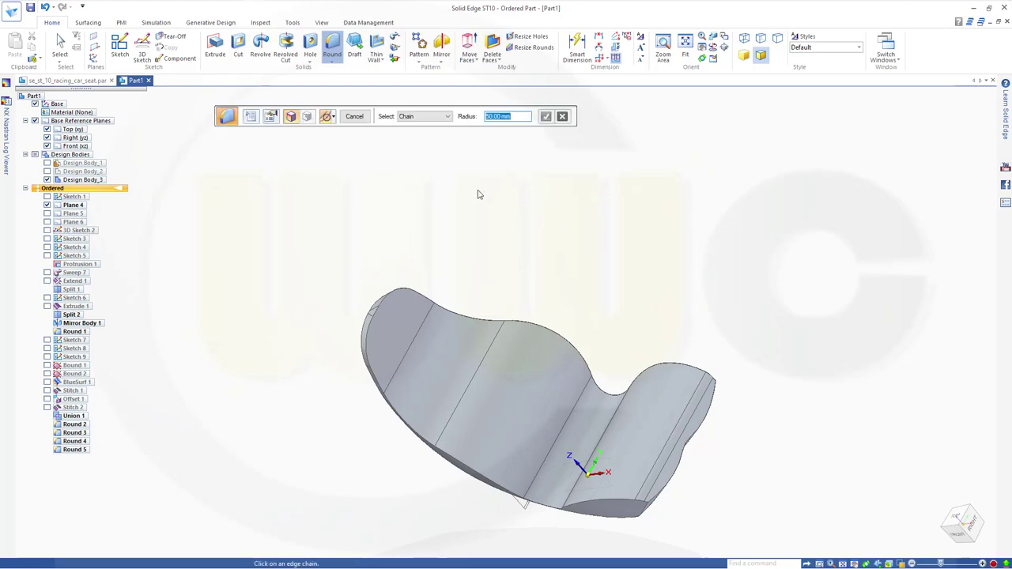
# - Round the edge chain around the seat's underside, including the short front corner edges on both sides, with an 80 mm radius
pyautogui.moveTo(477, 195); pyautogui.dragTo(314, 229, button='middle')
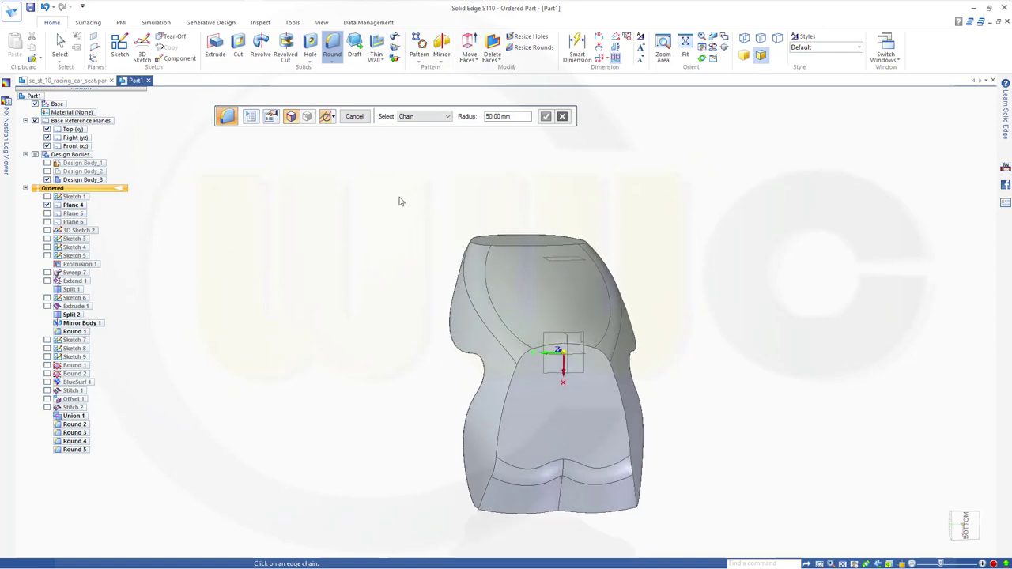
pyautogui.click(544, 352)
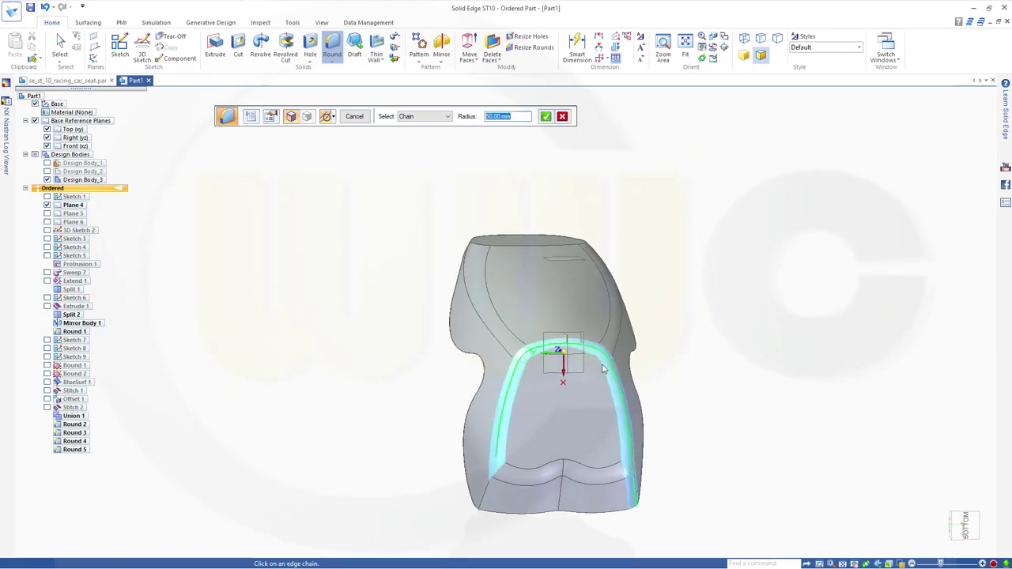
pyautogui.click(492, 475)
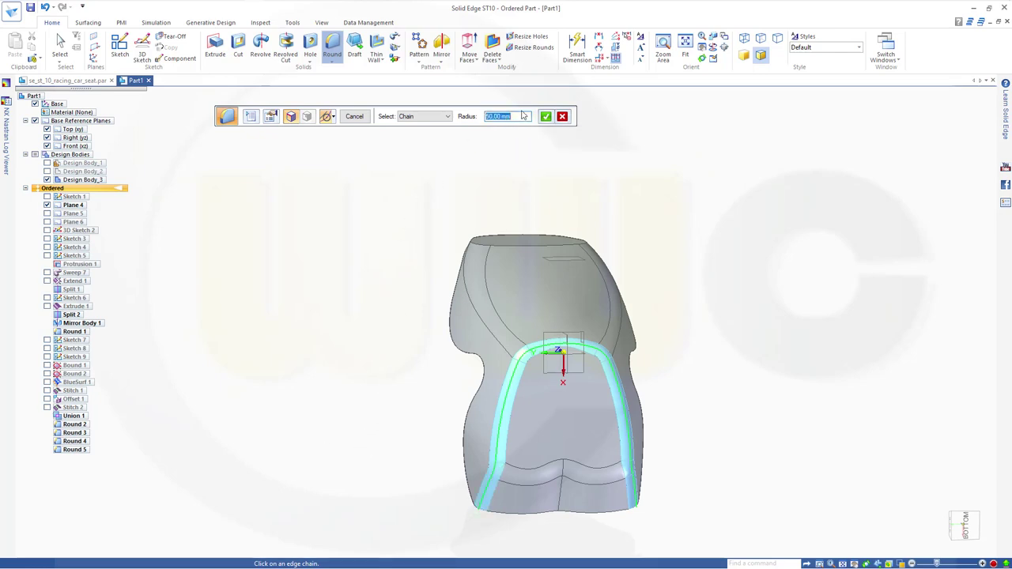
pyautogui.write('80')
pyautogui.press('Return')
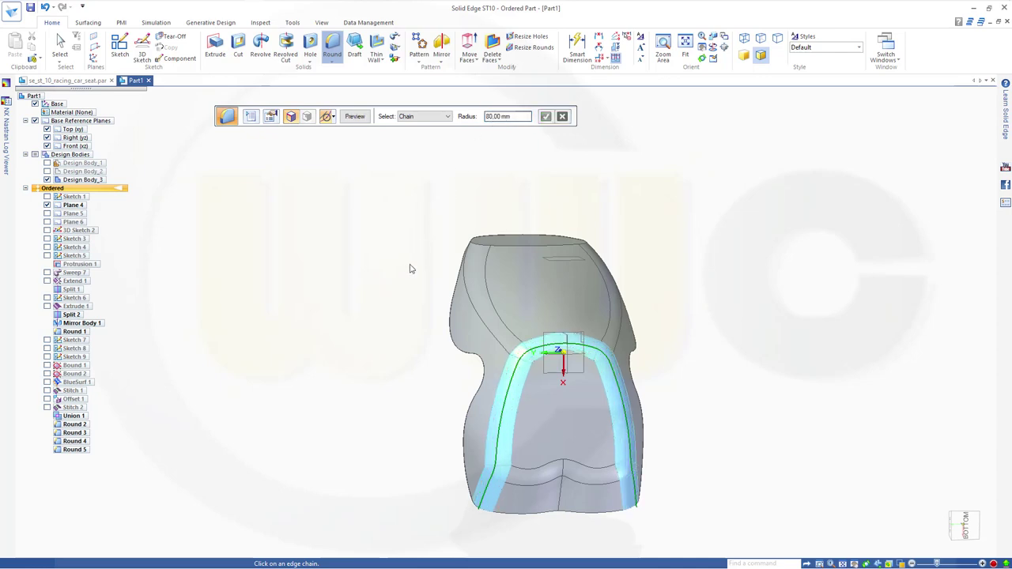
pyautogui.moveTo(410, 268); pyautogui.dragTo(442, 247, button='middle')
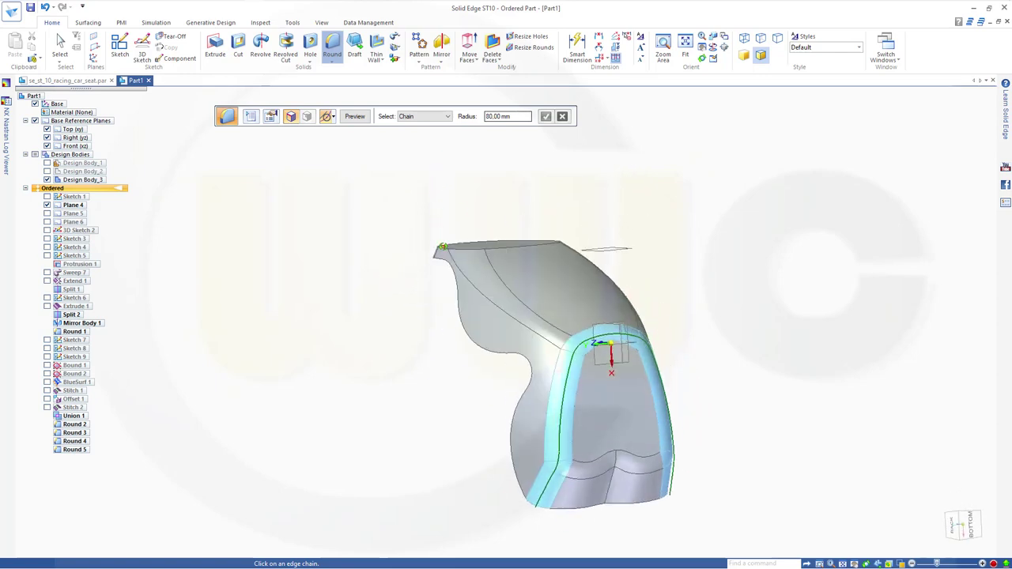
pyautogui.click(354, 117)
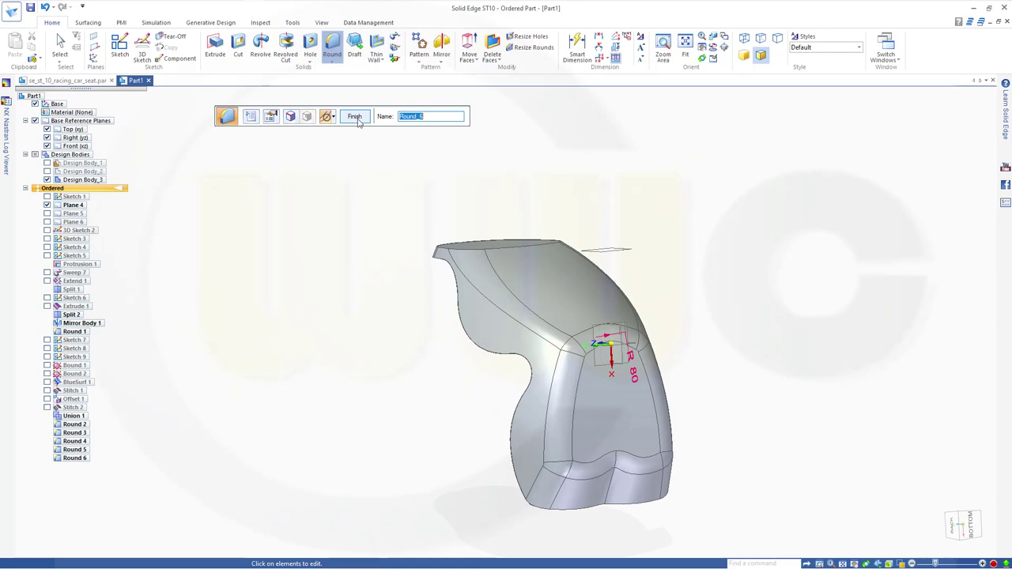
pyautogui.click(355, 117)
pyautogui.moveTo(422, 179); pyautogui.dragTo(422, 268, button='middle')
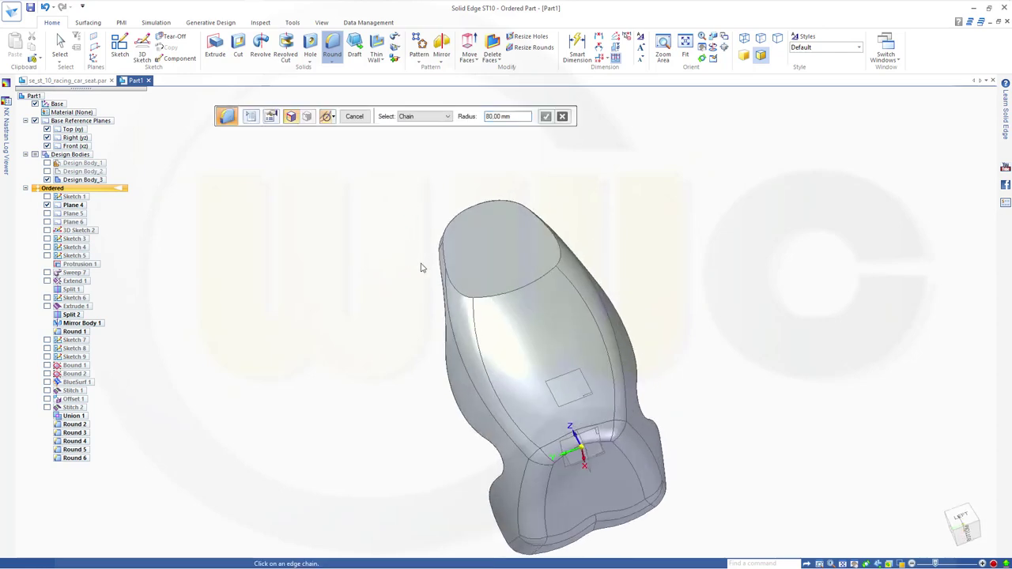
# - Round the curved edge between the flat upper rear face and the backrest's bulge with a 100 mm radius, using Edge/Corner selection
pyautogui.click(447, 117)
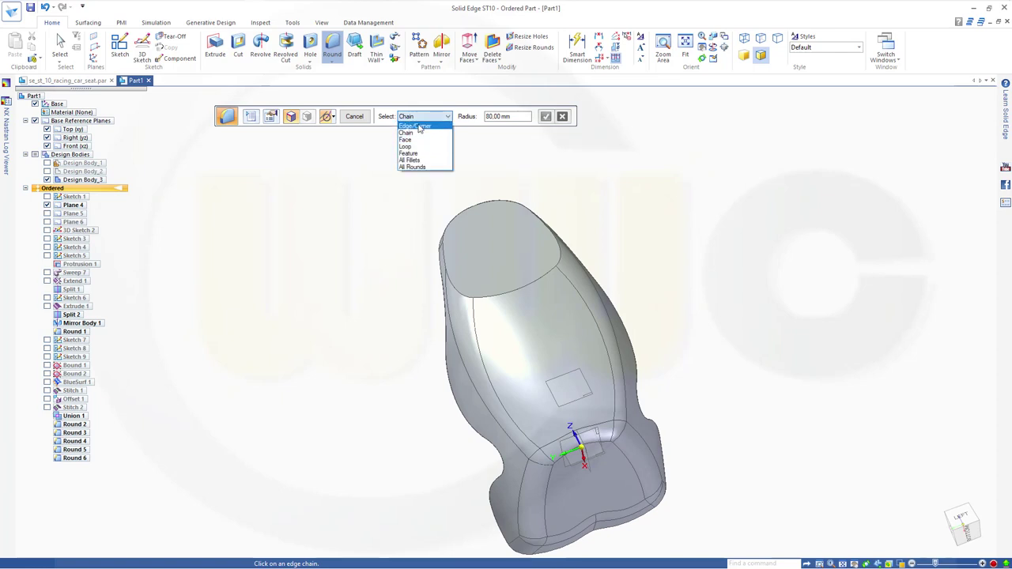
pyautogui.click(420, 126)
pyautogui.click(497, 296)
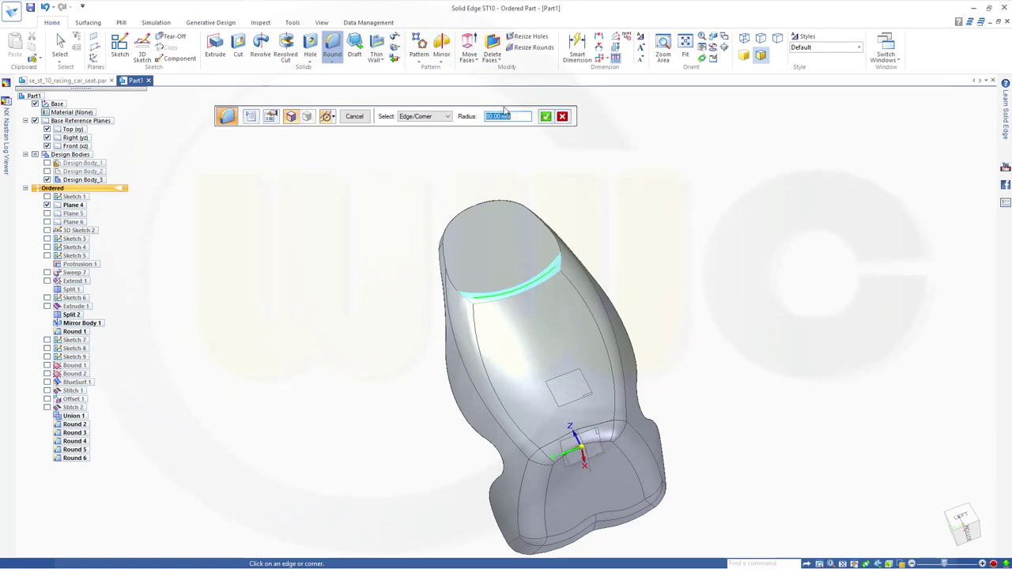
pyautogui.write('100')
pyautogui.press('Return')
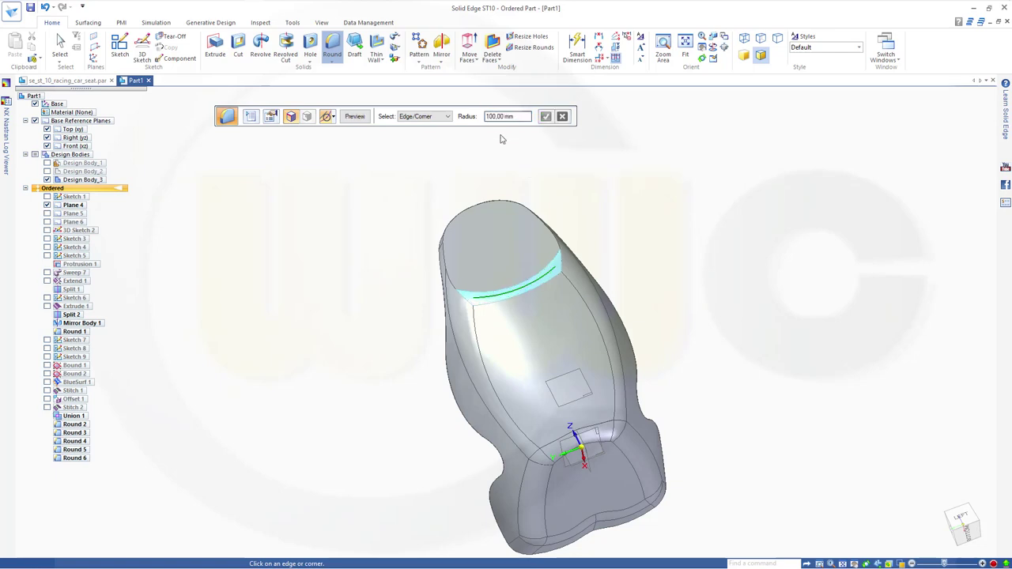
pyautogui.click(354, 116)
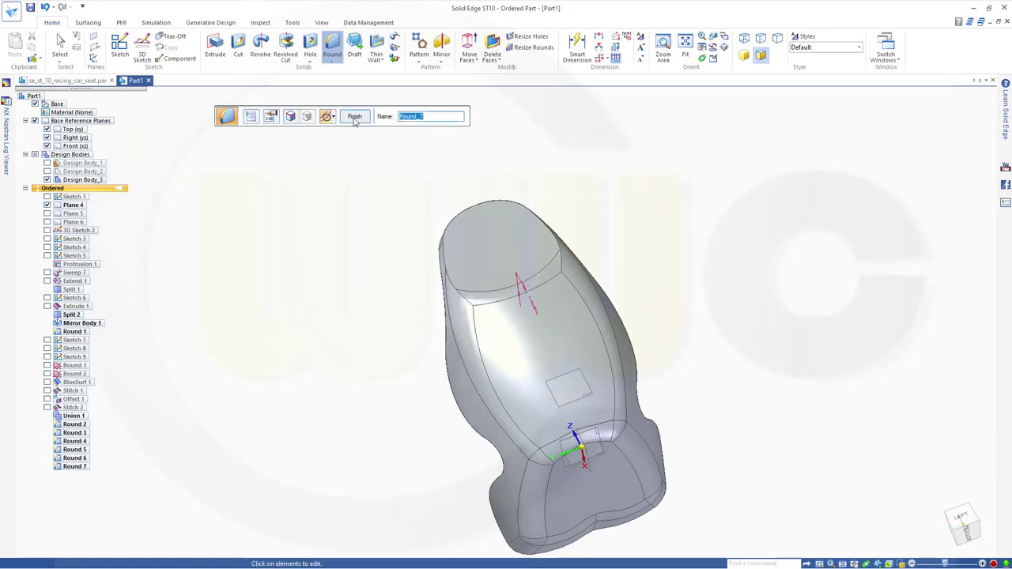
pyautogui.click(354, 116)
pyautogui.moveTo(350, 232); pyautogui.dragTo(383, 212, button='middle')
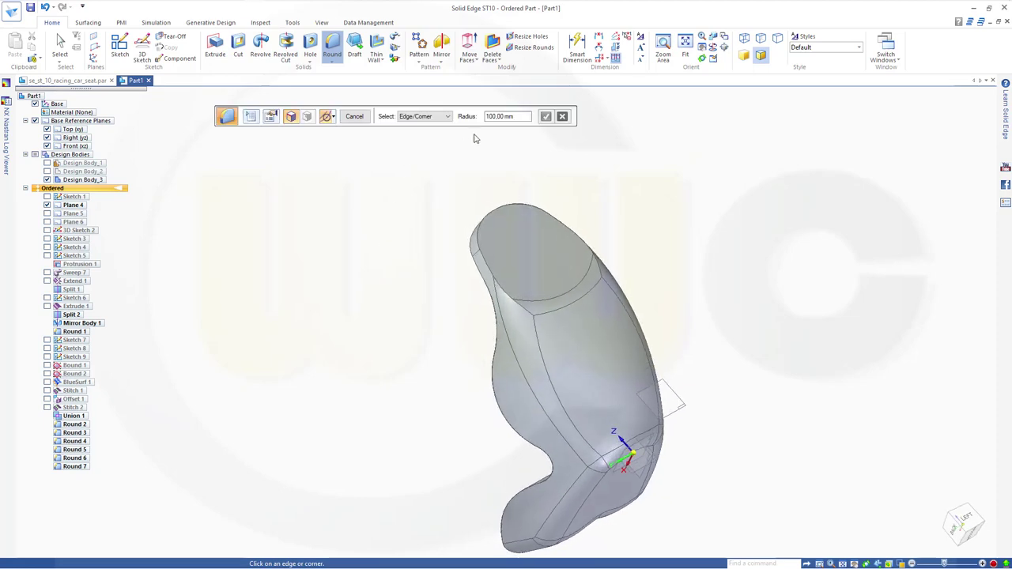
pyautogui.click(482, 258)
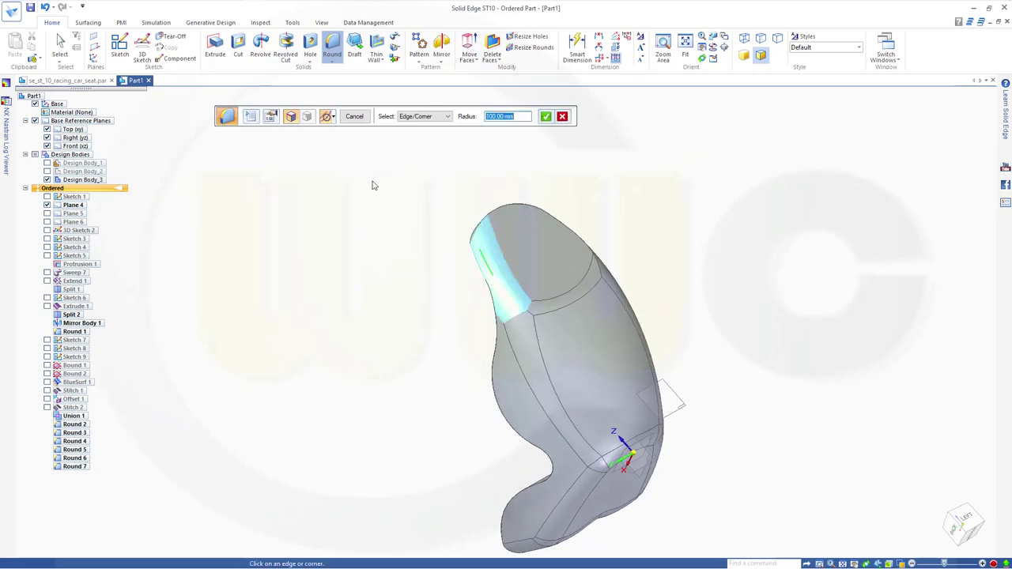
pyautogui.write('10')
pyautogui.press('Return')
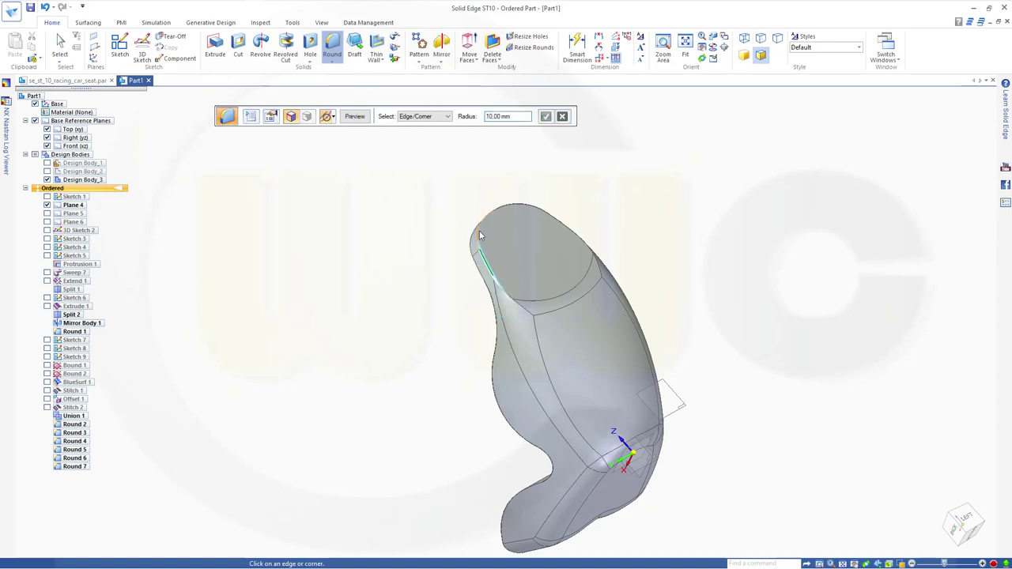
pyautogui.click(479, 235)
pyautogui.moveTo(597, 190); pyautogui.dragTo(528, 296, button='middle')
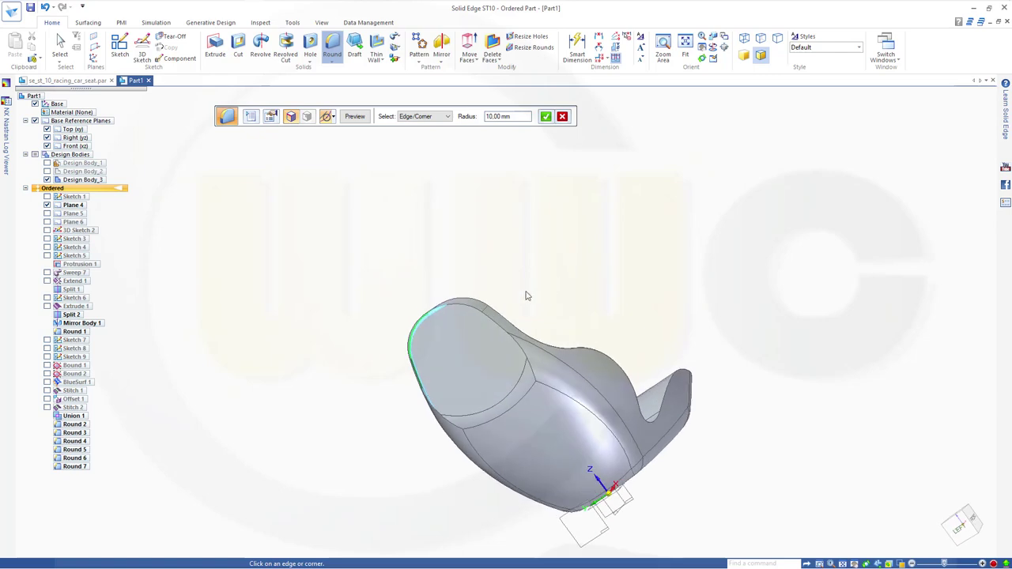
pyautogui.click(467, 307)
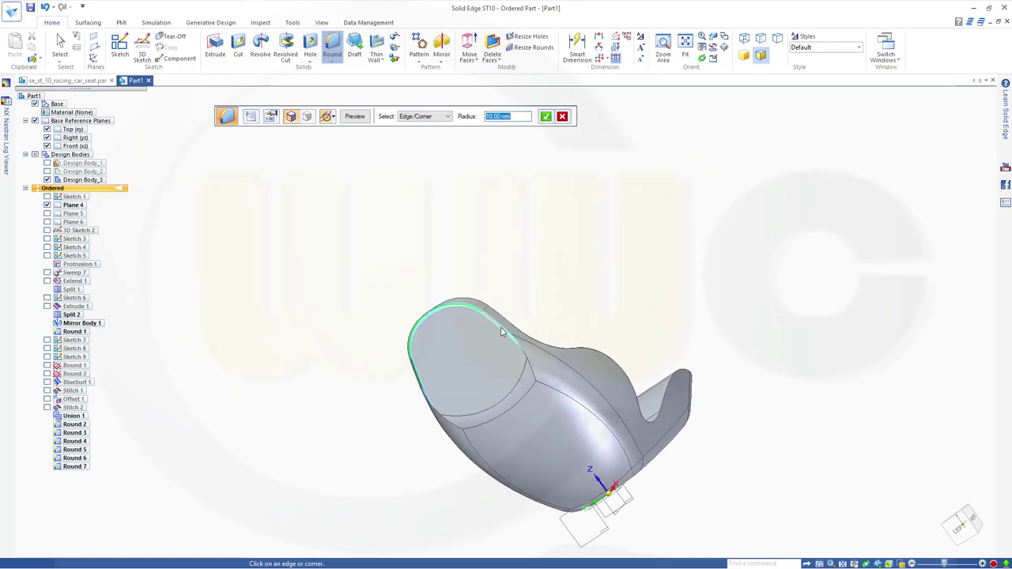
pyautogui.moveTo(592, 269); pyautogui.dragTo(712, 222, button='middle')
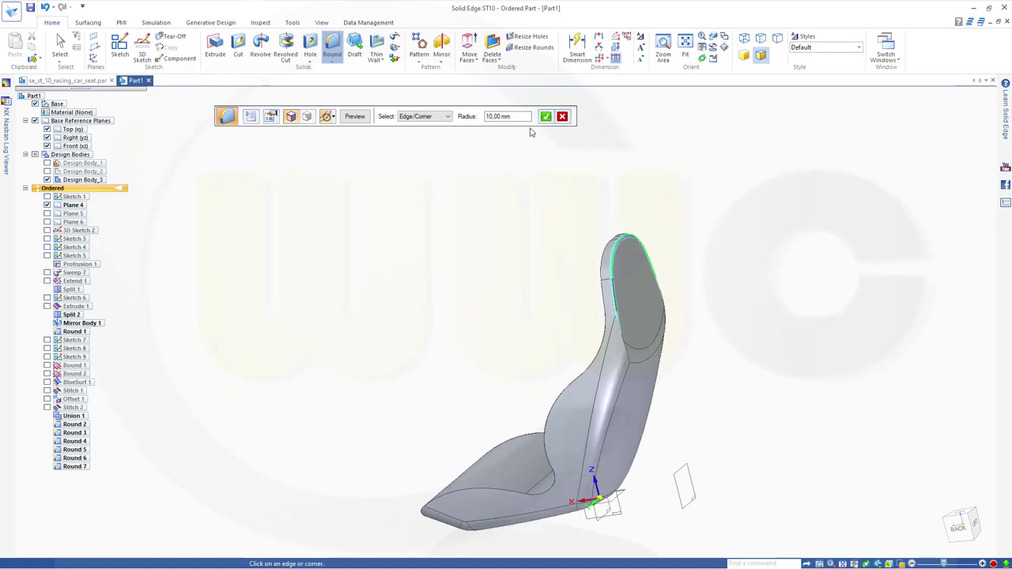
pyautogui.click(447, 118)
pyautogui.click(431, 134)
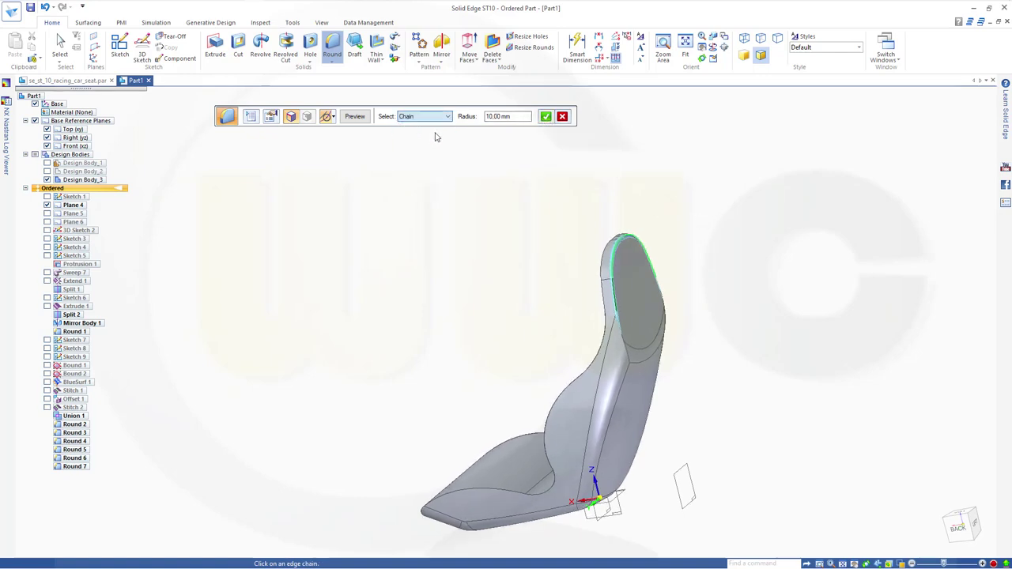
pyautogui.click(609, 264)
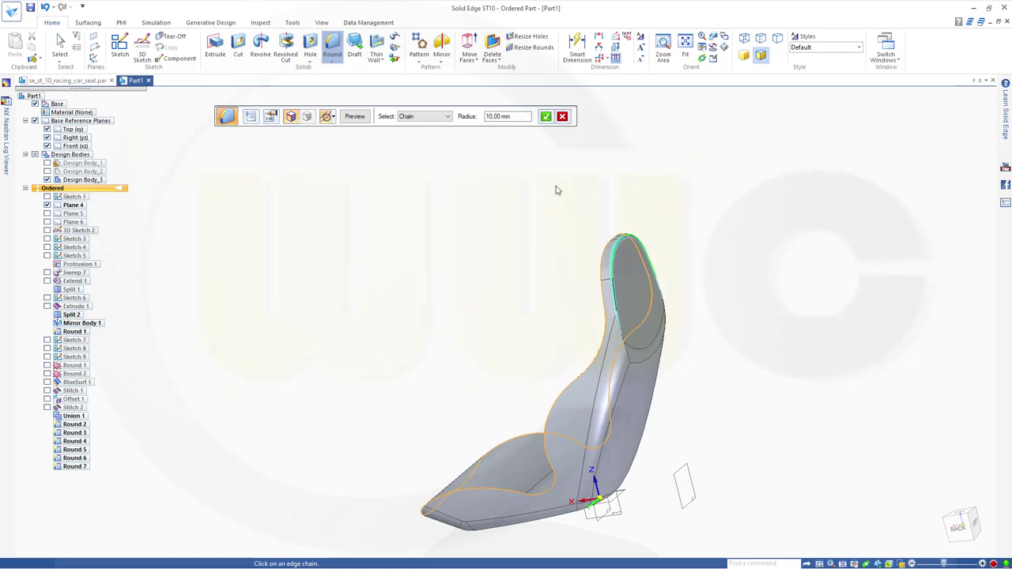
pyautogui.click(562, 116)
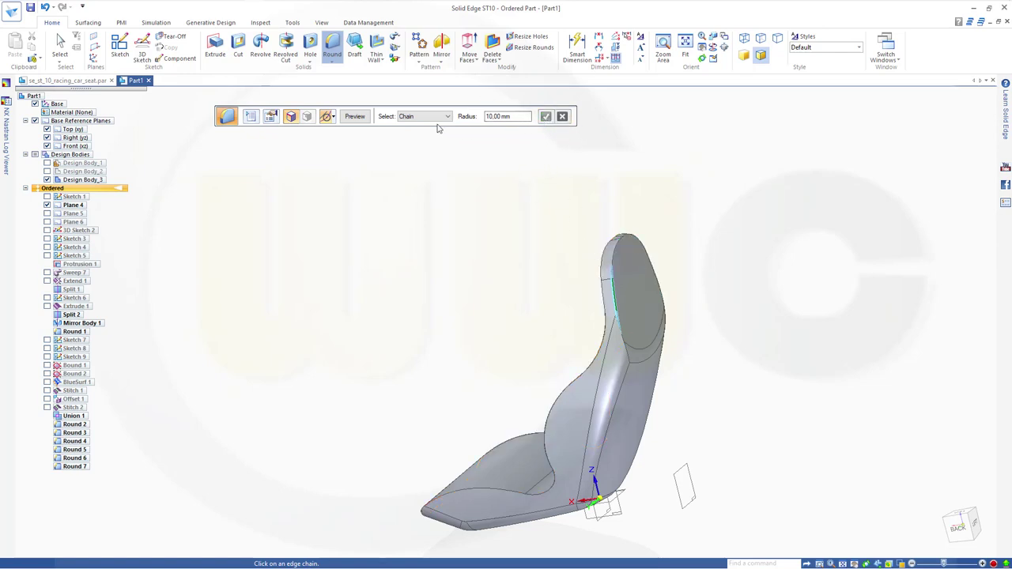
pyautogui.press('Escape')
# - Round the edge chain around the headrest's flat rear face with a 10 mm radius, using Chain selection
pyautogui.click(332, 49)
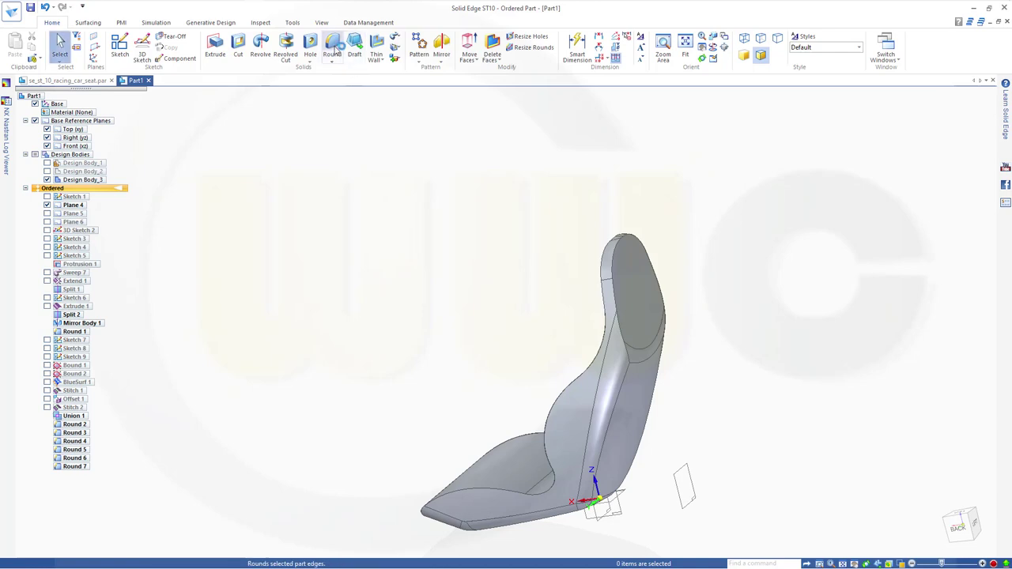
pyautogui.click(427, 117)
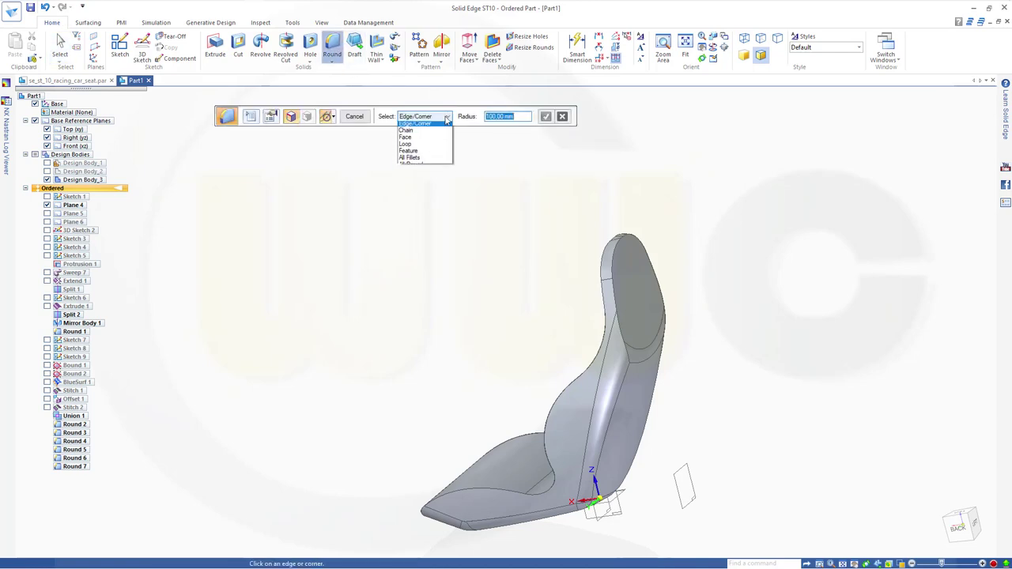
pyautogui.click(419, 135)
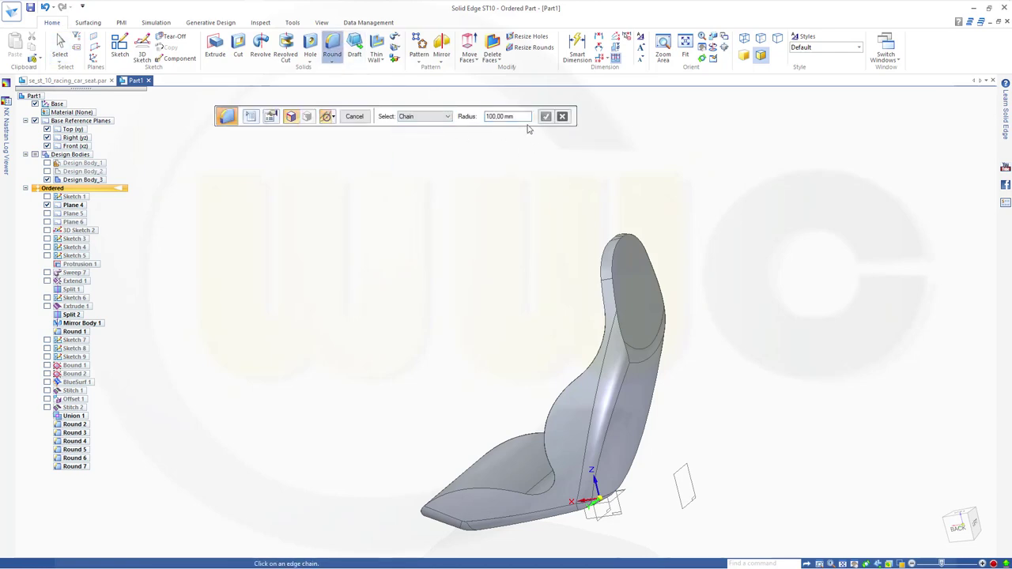
pyautogui.click(526, 118)
pyautogui.write('10')
pyautogui.click(615, 269)
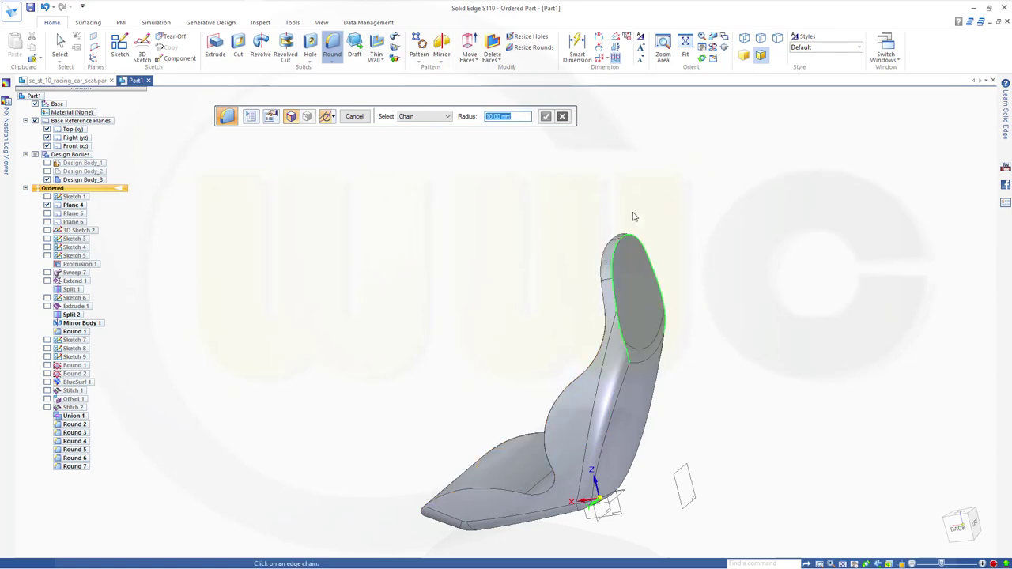
pyautogui.moveTo(725, 233); pyautogui.dragTo(529, 157, button='middle')
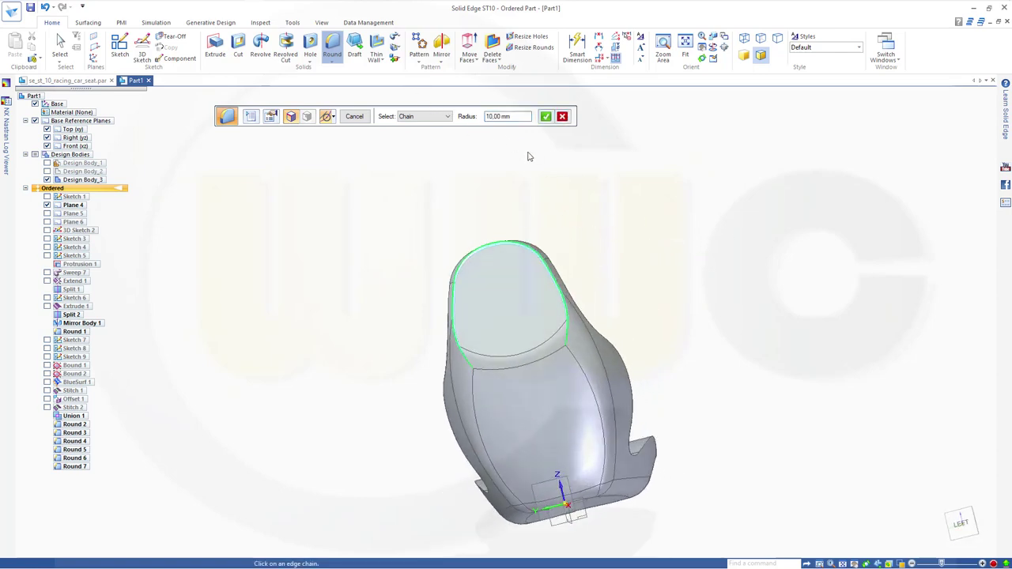
pyautogui.click(546, 117)
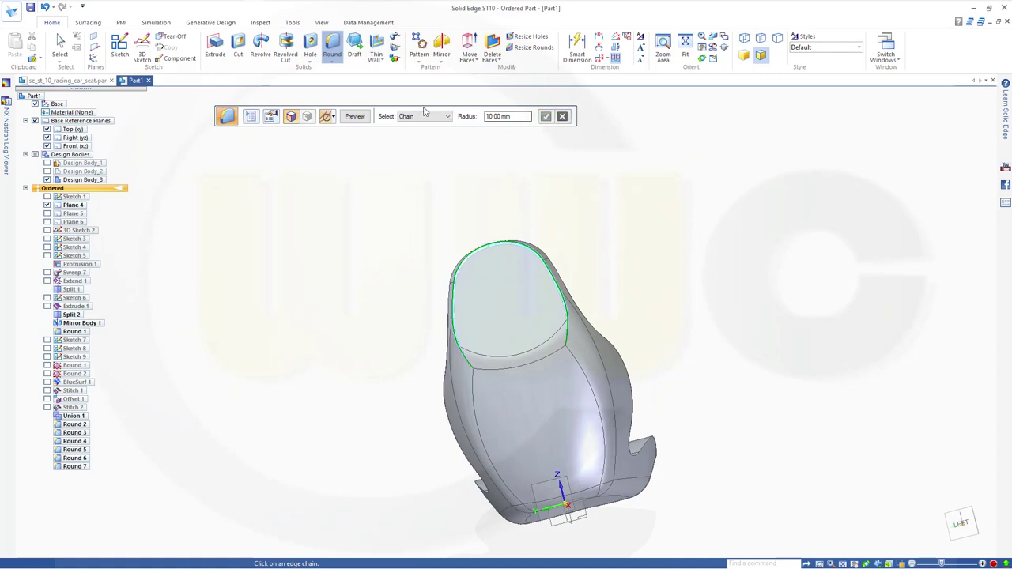
pyautogui.click(354, 117)
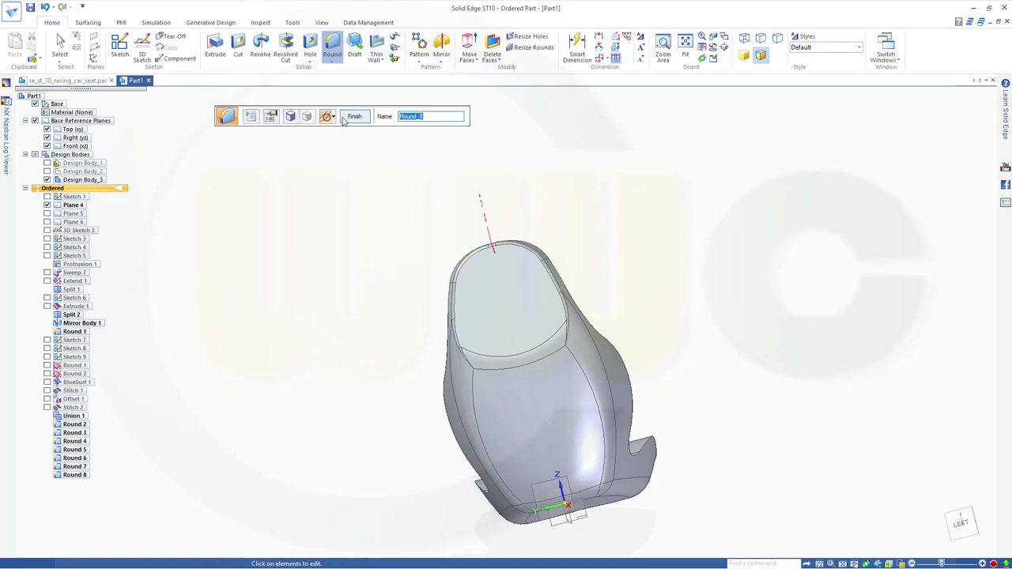
pyautogui.click(354, 118)
pyautogui.moveTo(480, 206); pyautogui.dragTo(358, 127, button='middle')
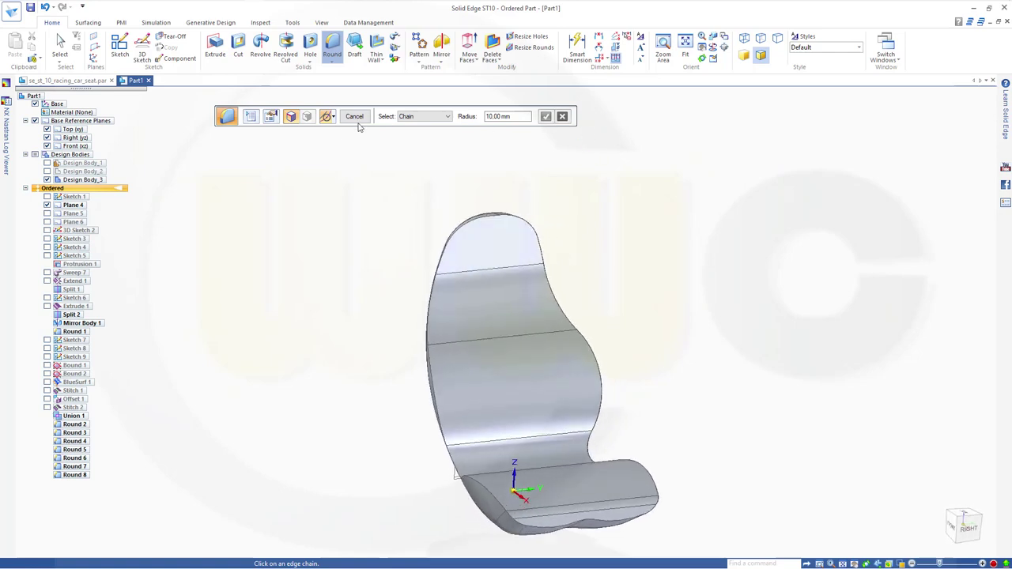
pyautogui.click(364, 117)
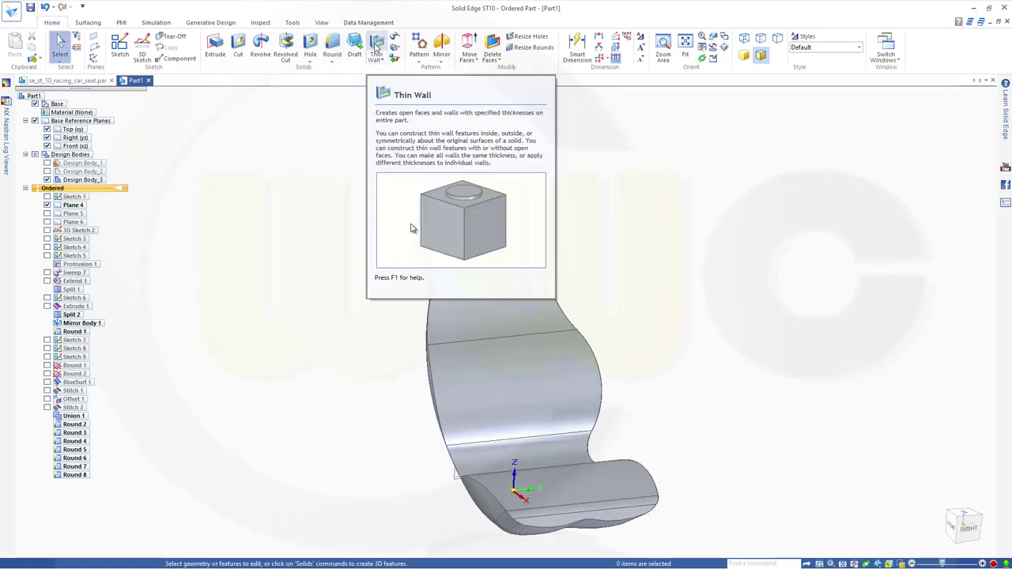
# - Hollow the seat with a 30 mm Thin Wall, leaving the whole front face chain of backrest and seating surface open
pyautogui.click(376, 49)
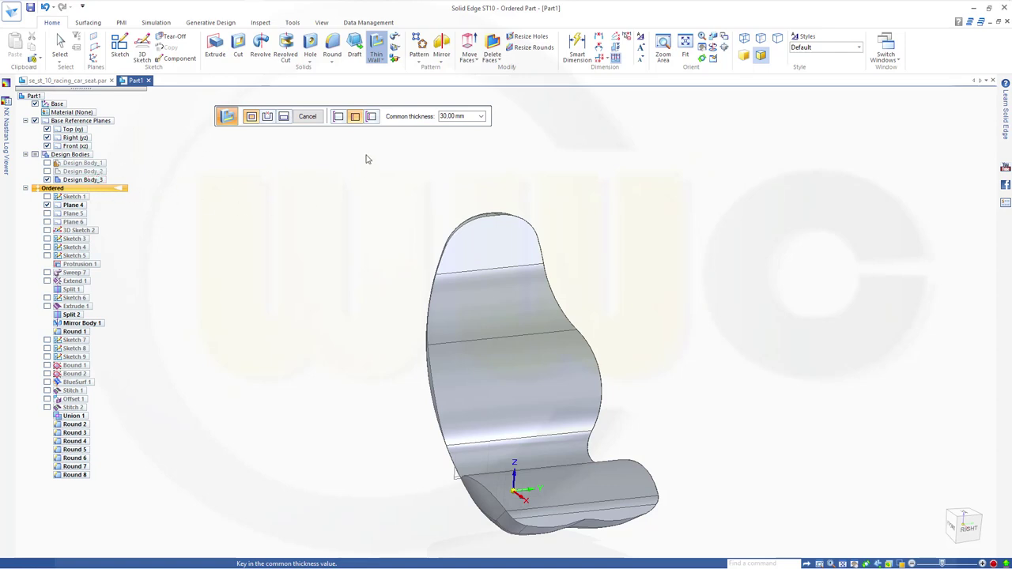
pyautogui.click(461, 116)
pyautogui.press('Return')
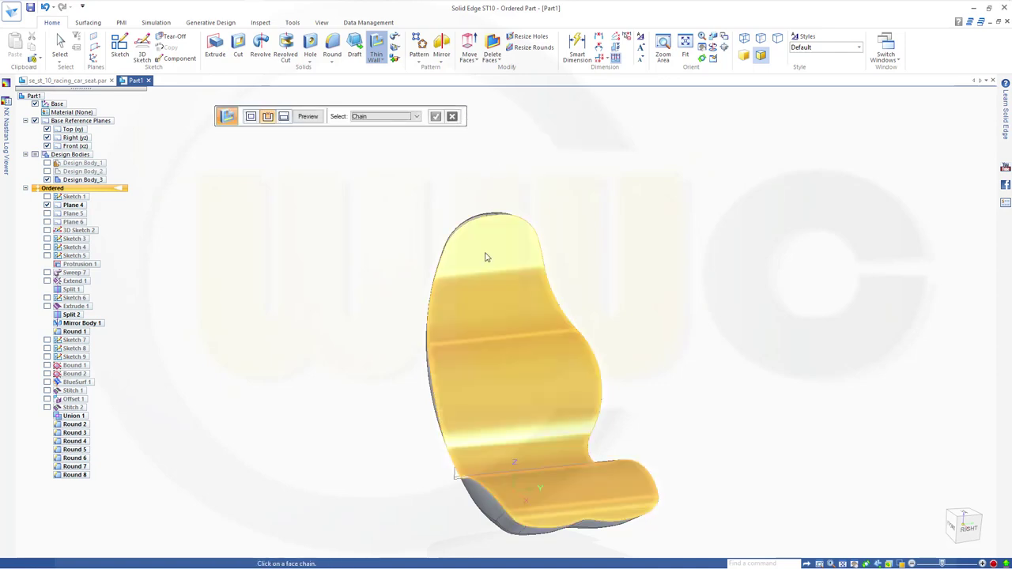
pyautogui.click(488, 257)
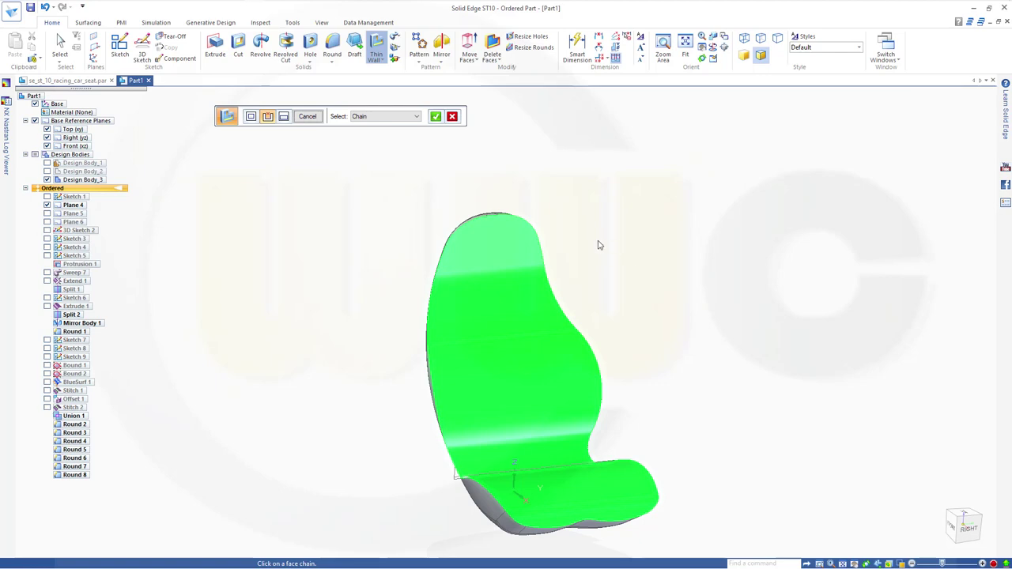
pyautogui.click(436, 117)
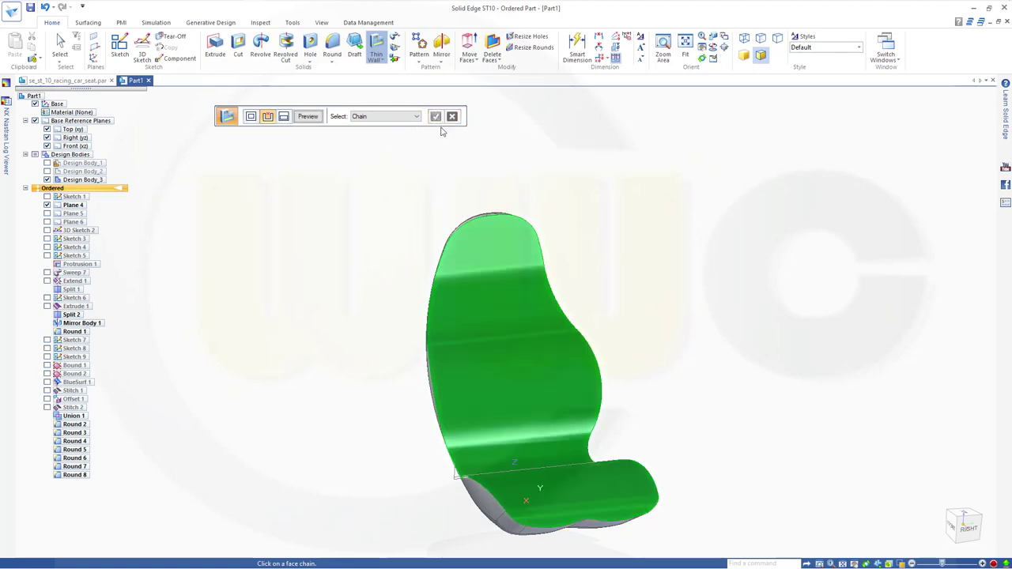
pyautogui.click(305, 118)
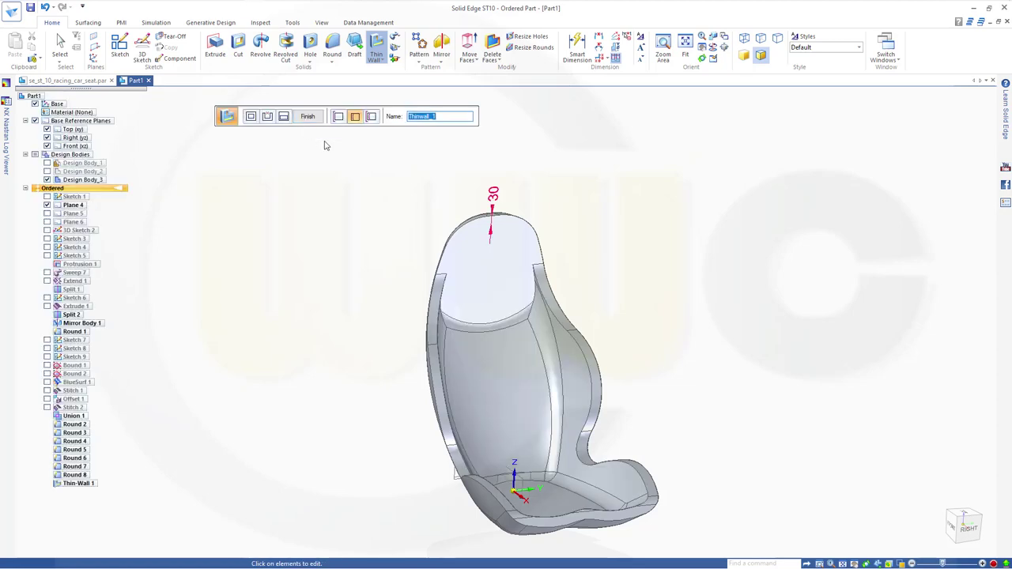
pyautogui.click(309, 117)
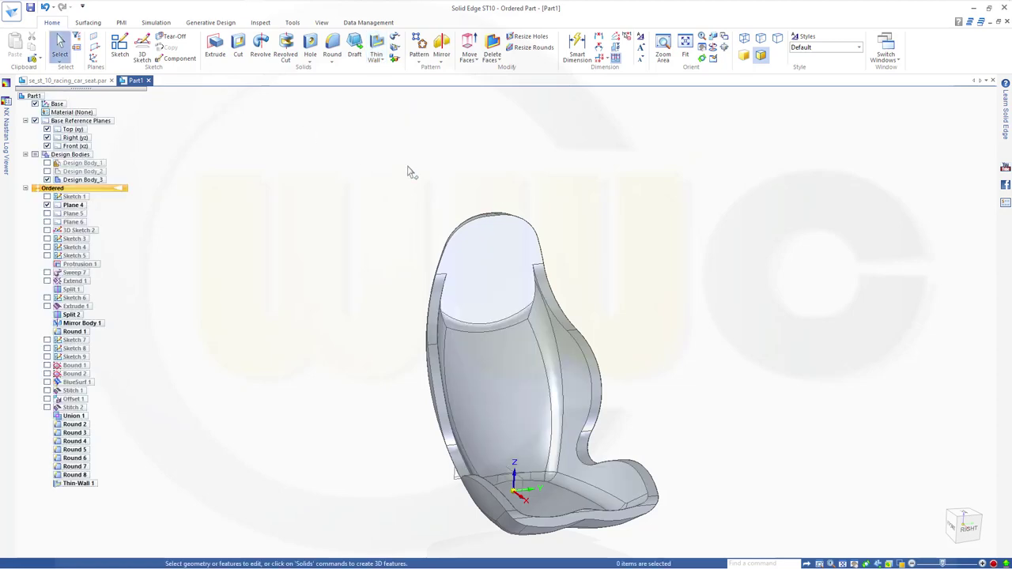
# - Round the outer edge chain of the shell's open rim with a 10 mm radius
pyautogui.moveTo(667, 337); pyautogui.dragTo(687, 303, button='middle')
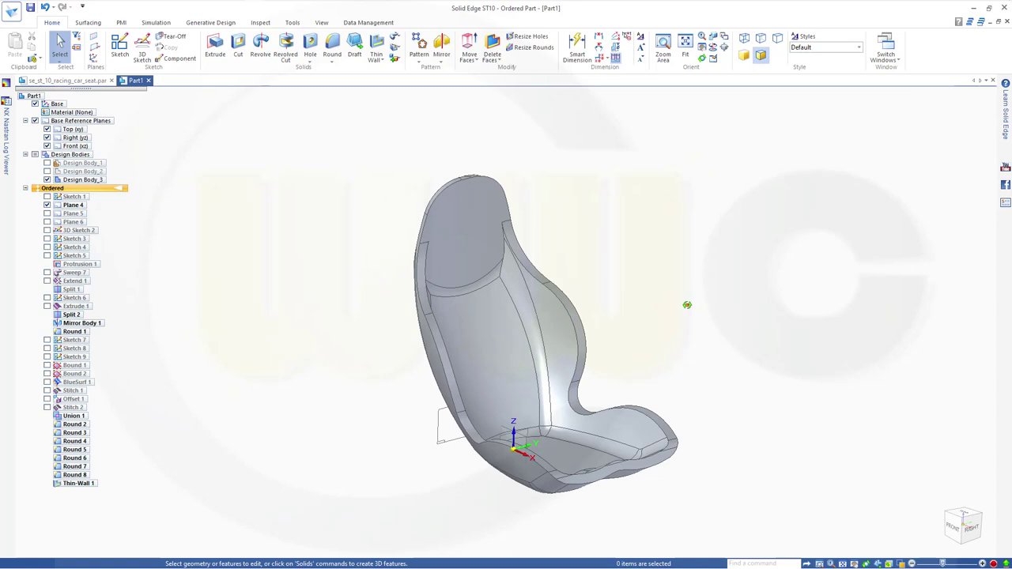
pyautogui.click(332, 47)
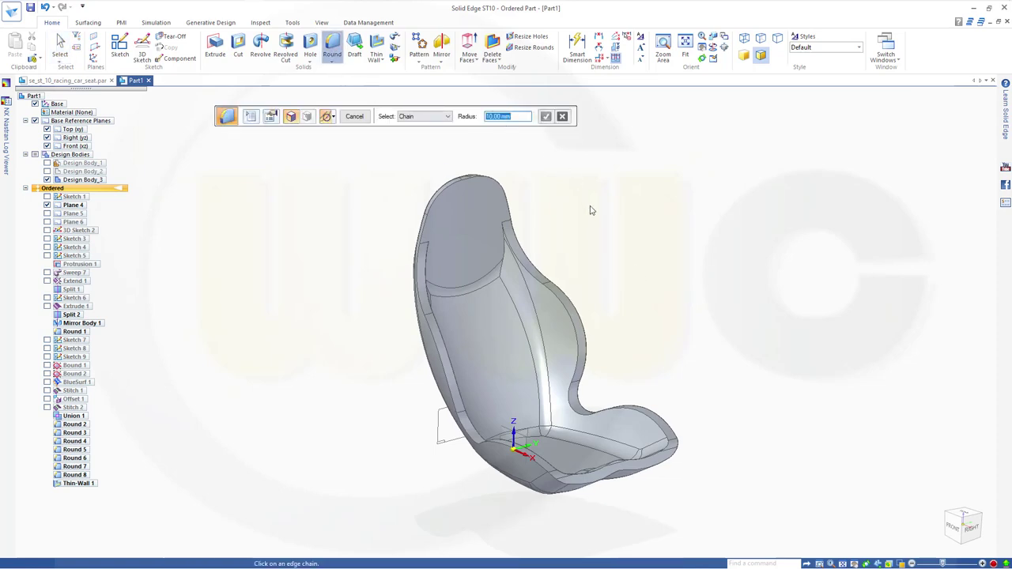
pyautogui.click(445, 388)
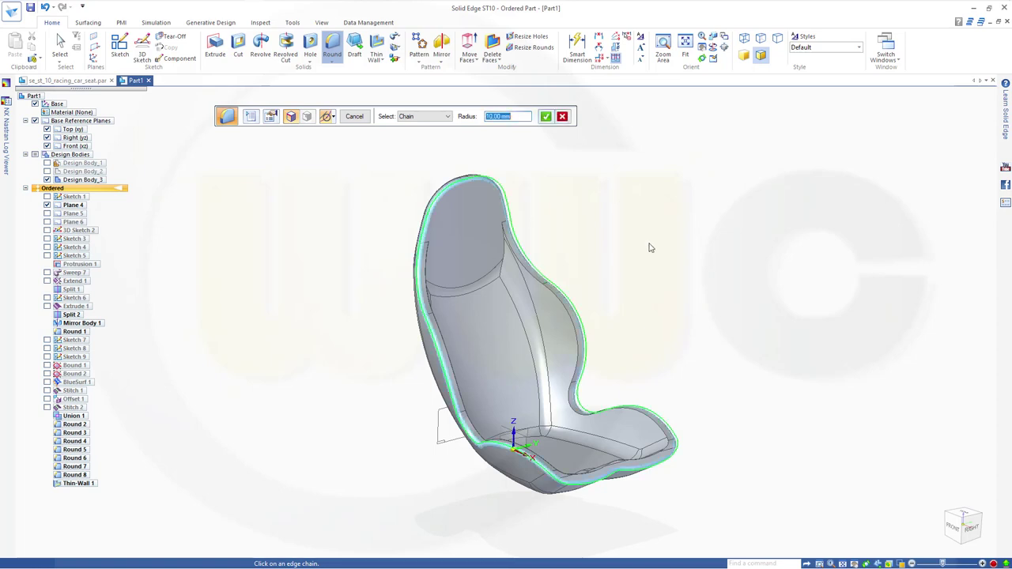
pyautogui.moveTo(656, 264); pyautogui.dragTo(619, 255, button='middle')
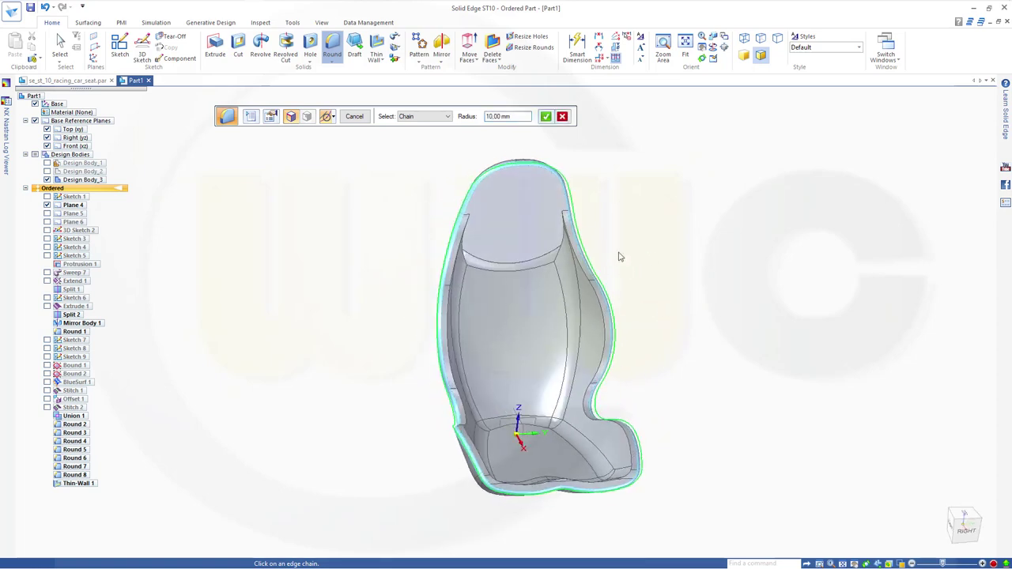
pyautogui.click(546, 118)
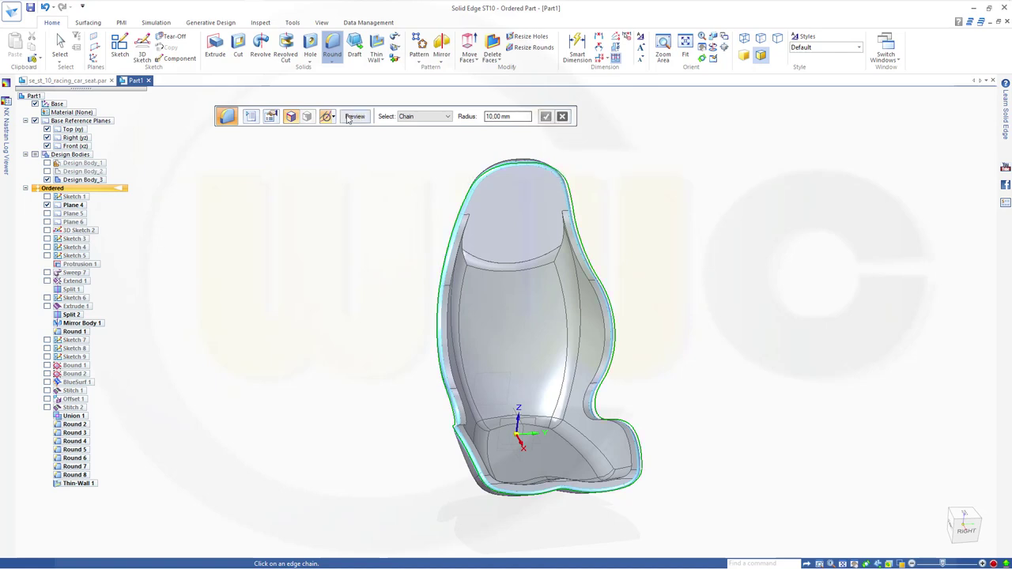
pyautogui.click(355, 118)
pyautogui.click(353, 117)
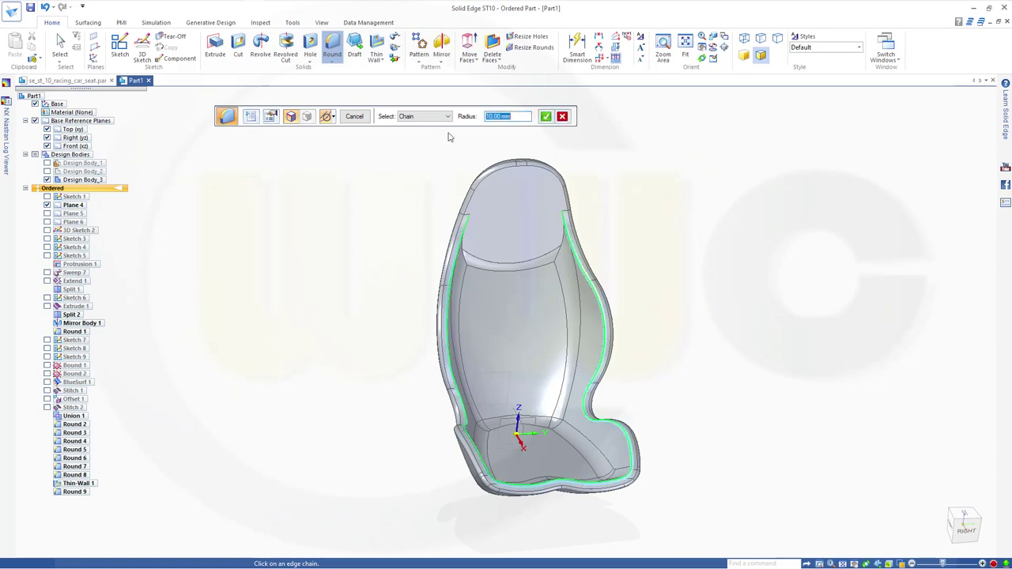
# - Round the inner edge chain of the shell's open rim with a 10 mm radius
pyautogui.click(546, 117)
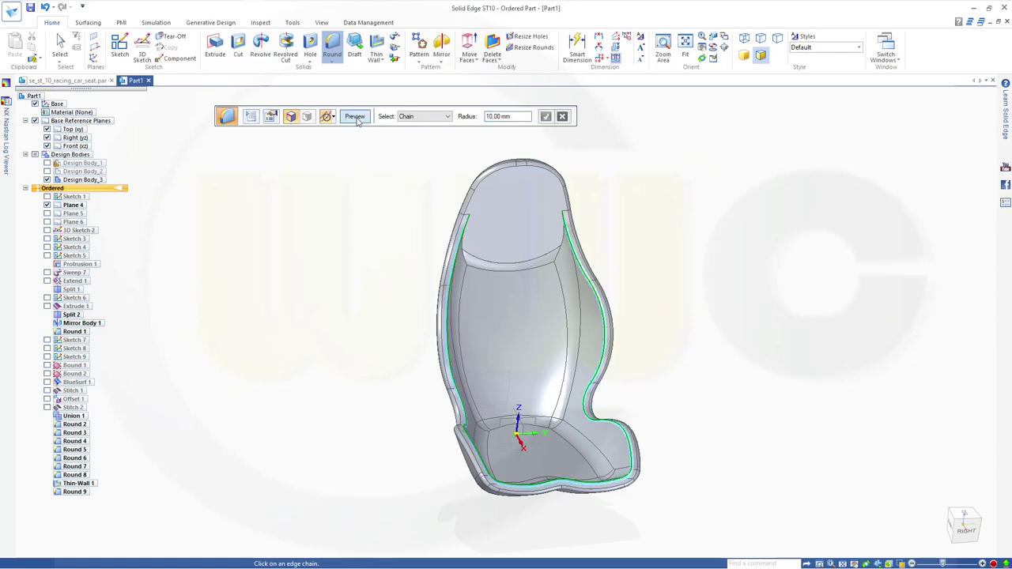
pyautogui.click(356, 117)
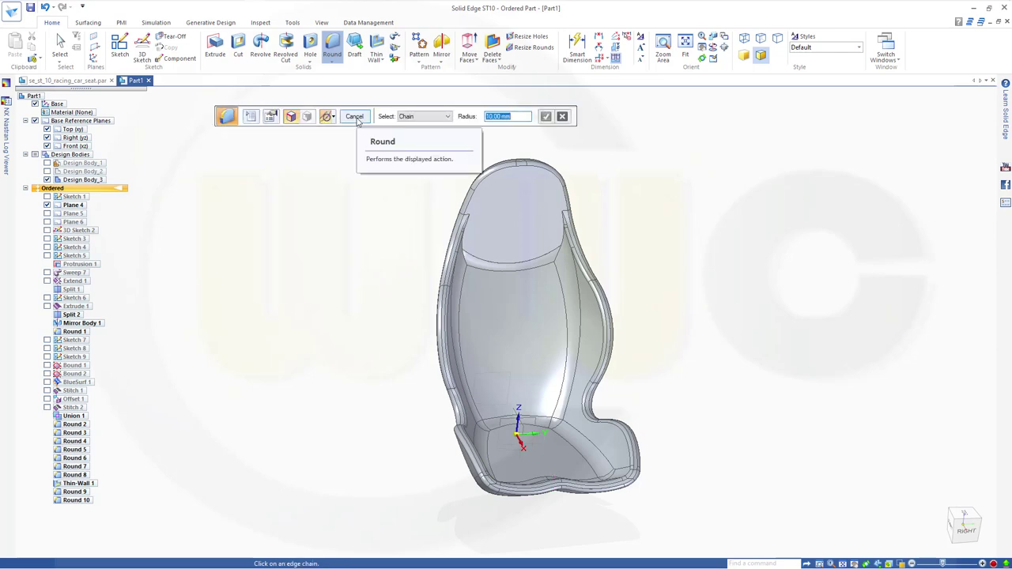
pyautogui.click(356, 117)
pyautogui.moveTo(686, 340); pyautogui.dragTo(632, 368, button='middle')
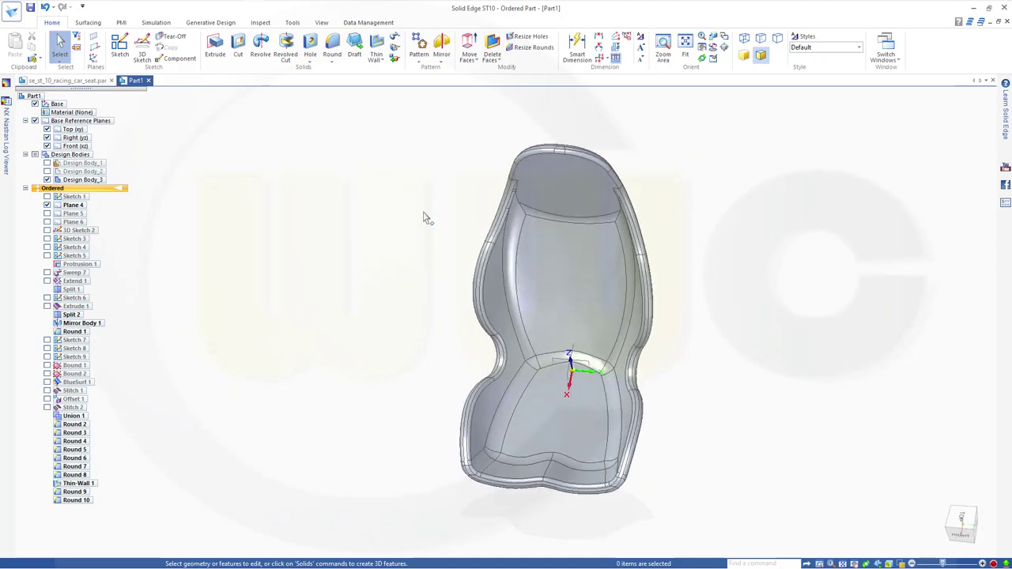
pyautogui.moveTo(730, 416); pyautogui.dragTo(343, 355, button='middle')
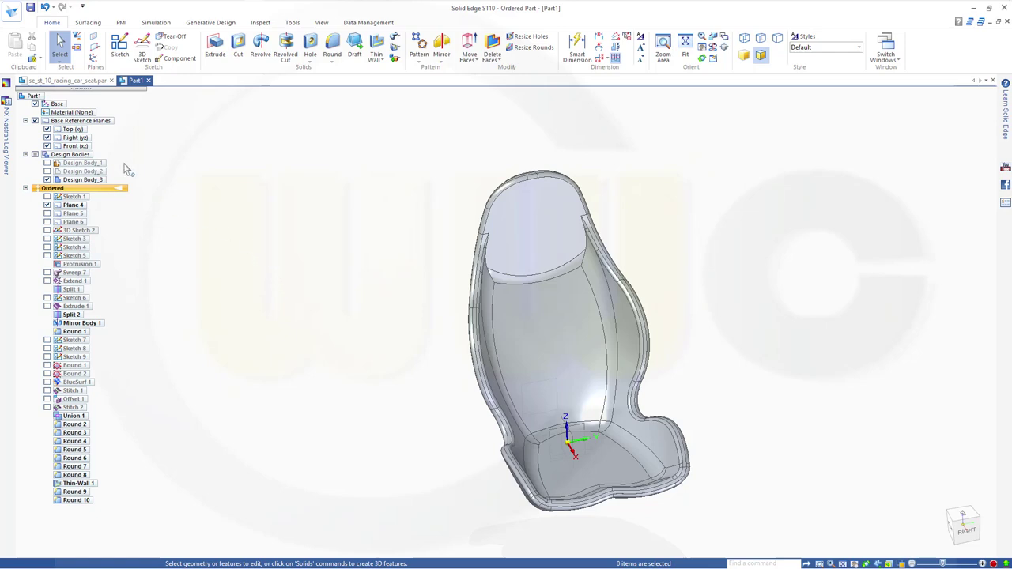
# - Create a zero-distance Offset surface from the large inner face of the backrest, using Single face selection
pyautogui.click(90, 24)
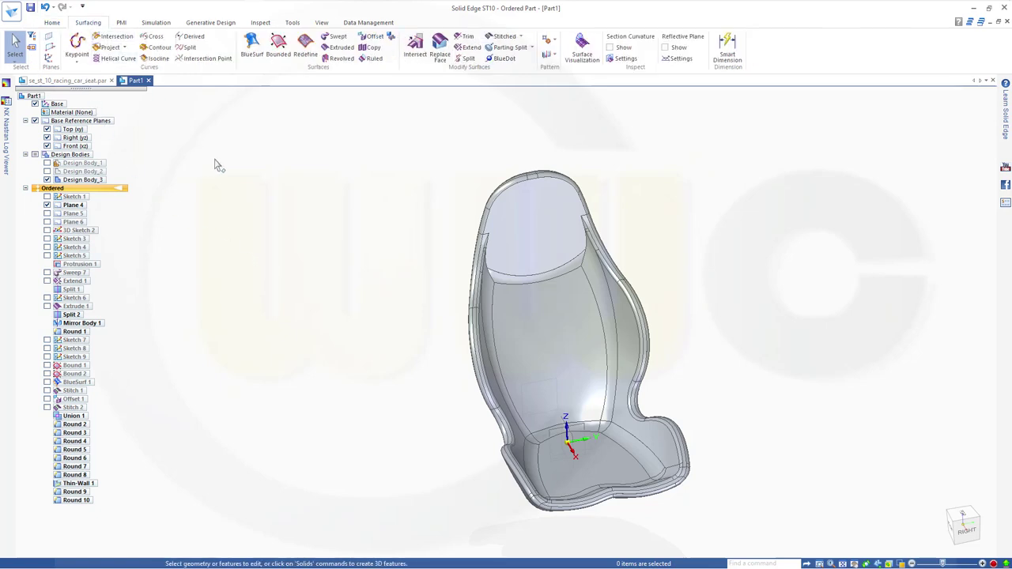
pyautogui.click(373, 37)
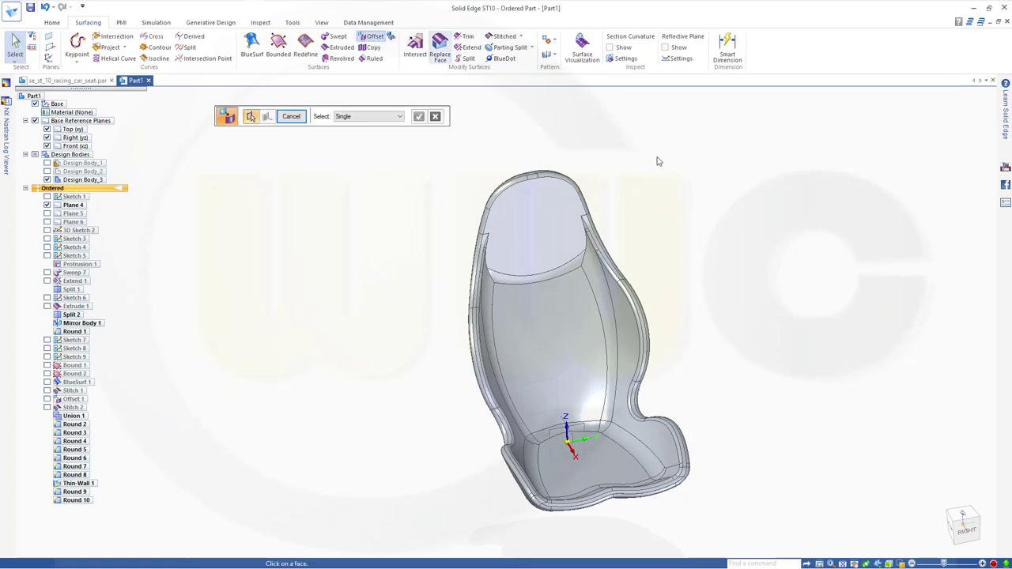
pyautogui.moveTo(667, 283); pyautogui.dragTo(582, 331, button='middle')
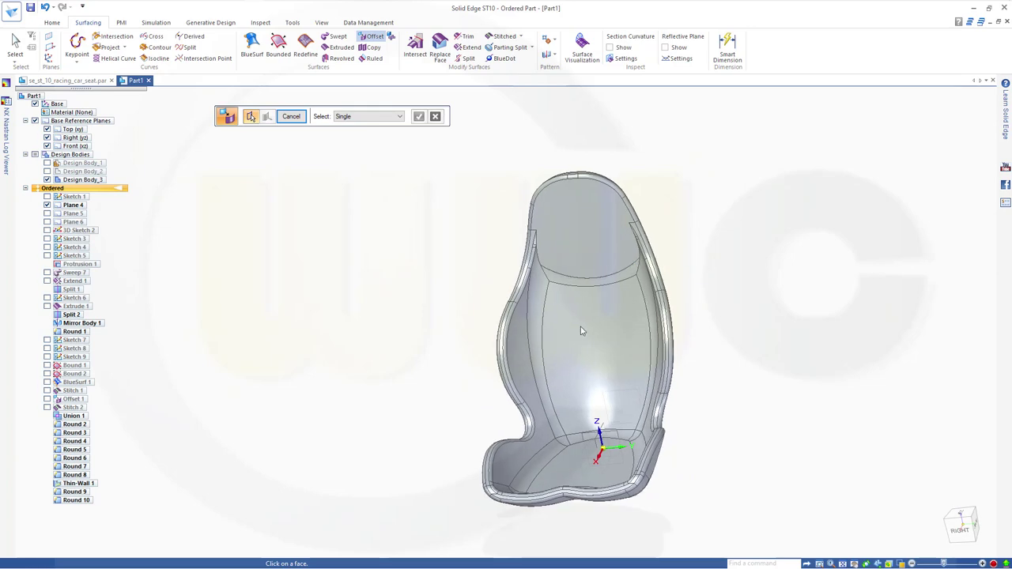
pyautogui.click(580, 334)
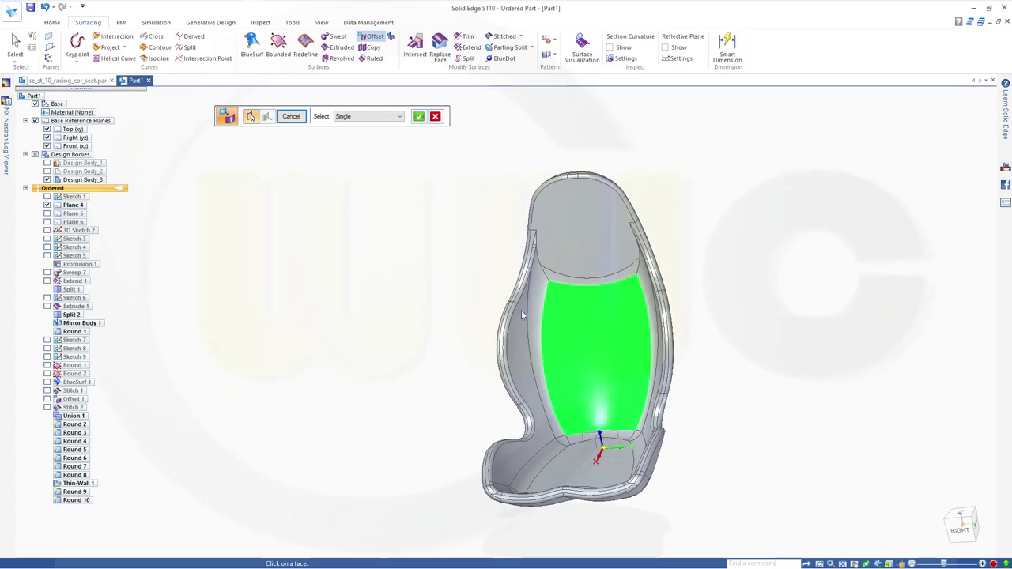
pyautogui.rightClick(424, 287)
pyautogui.click(341, 288)
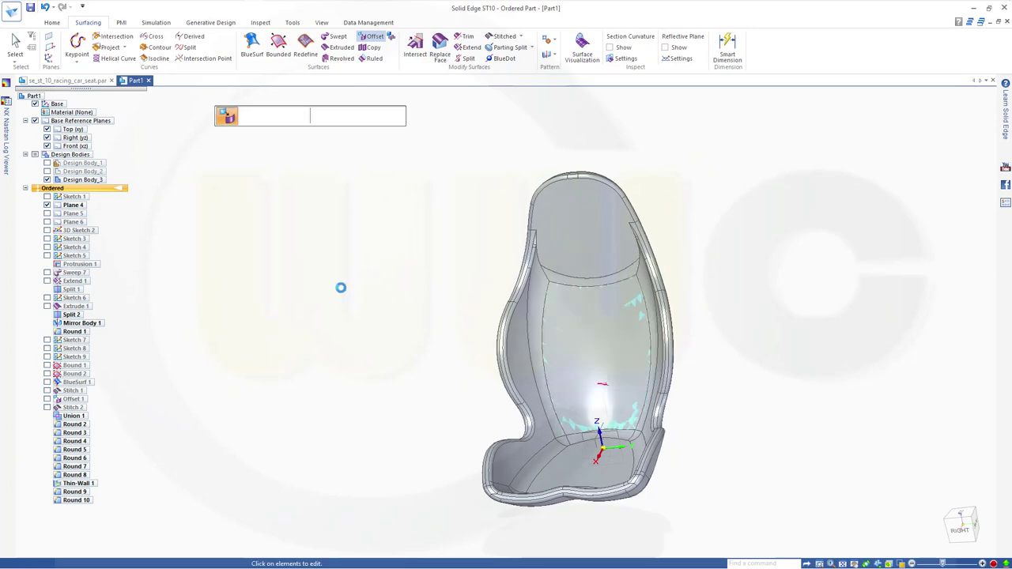
pyautogui.click(291, 116)
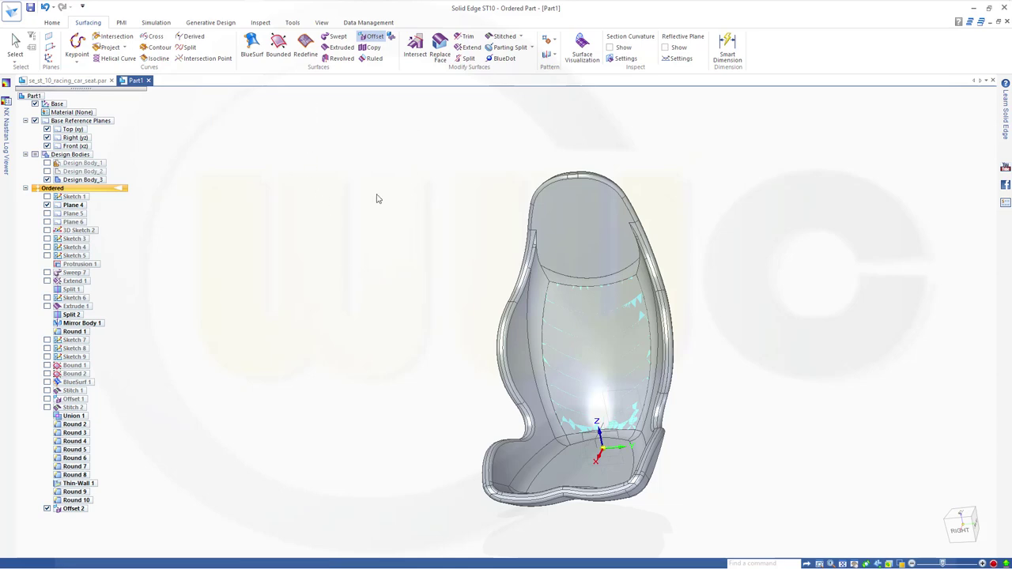
# - Create a zero-distance Offset surface from the inner face of the seat base
pyautogui.moveTo(403, 258); pyautogui.dragTo(462, 325, button='middle')
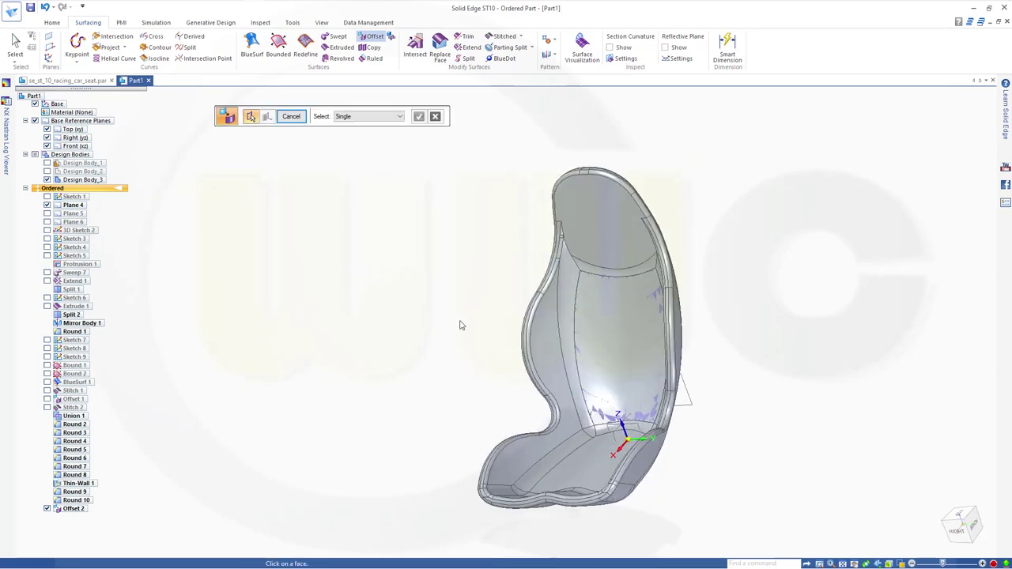
pyautogui.click(594, 471)
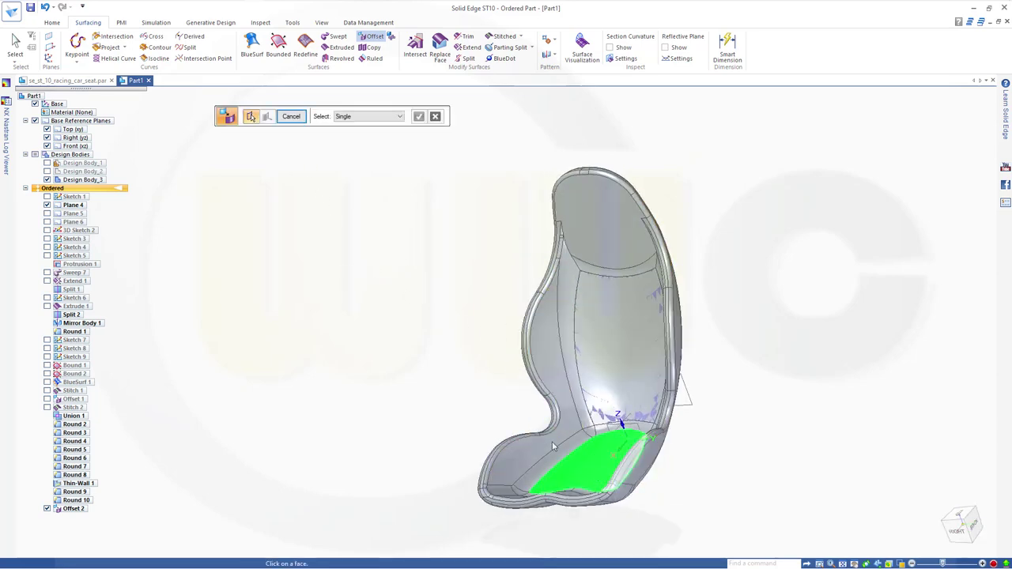
pyautogui.press('Return')
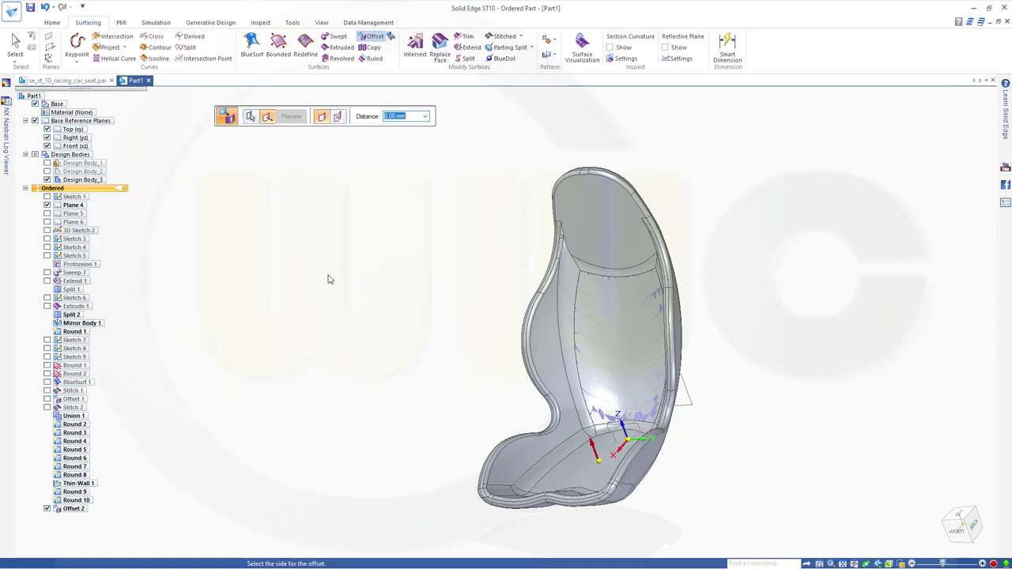
pyautogui.press('Return')
pyautogui.press('Return')
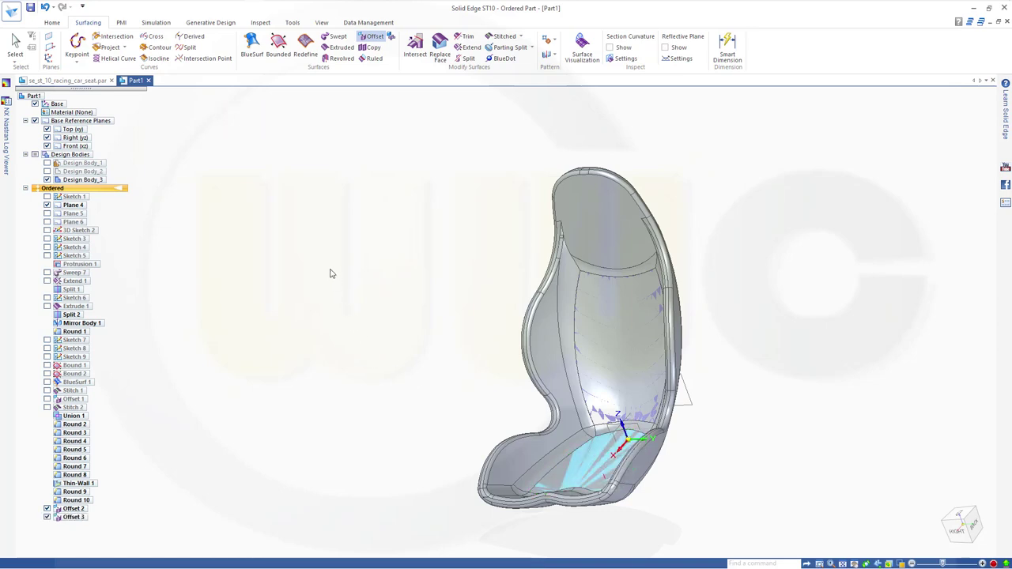
# - Create a 0 mm Offset surface from the inner side-wing face on the negative Y side of the seat
pyautogui.click(519, 338)
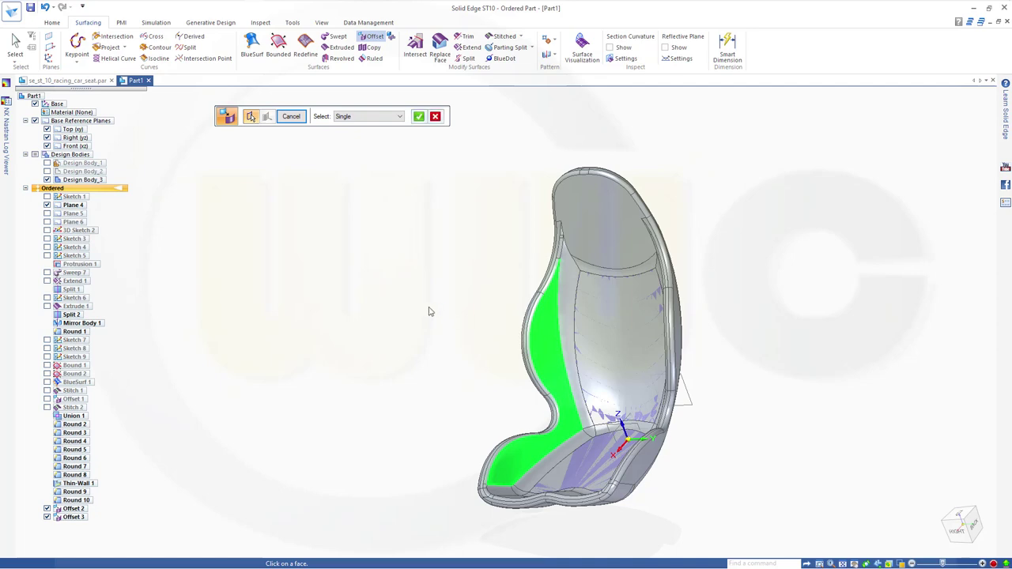
pyautogui.hotkey('ctrl', 'r')
pyautogui.press('Escape')
pyautogui.press('Return')
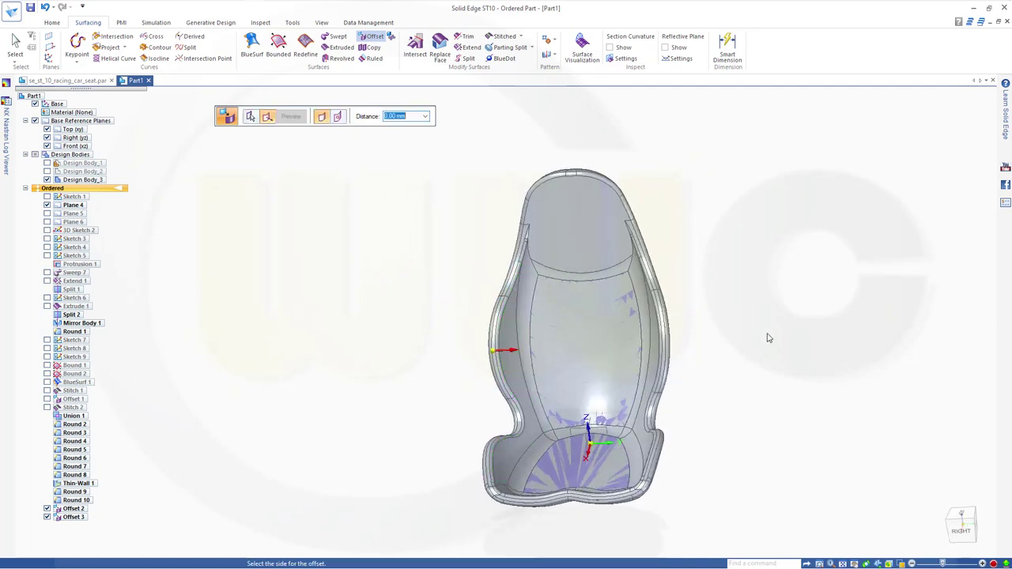
pyautogui.press('Return')
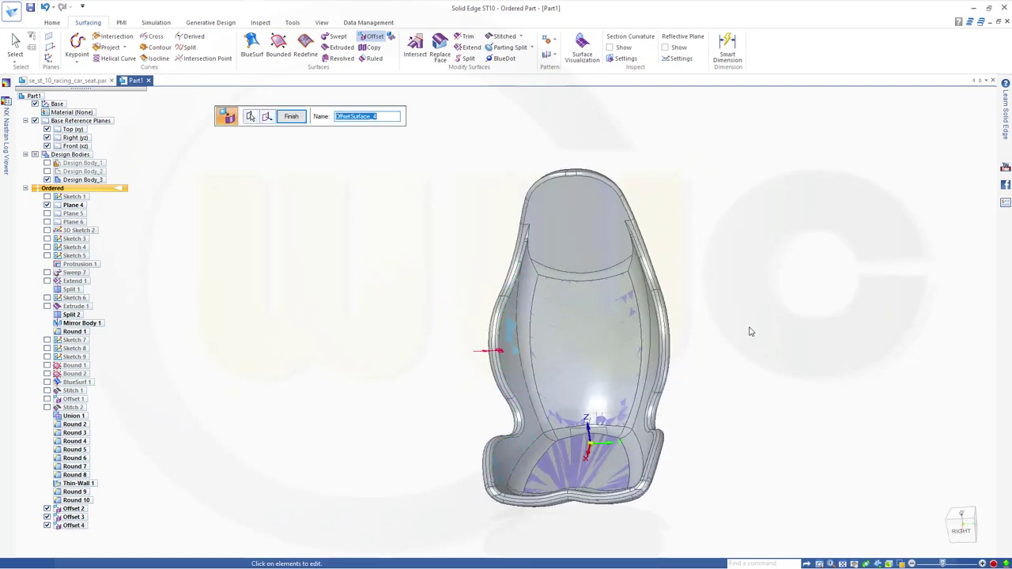
pyautogui.press('Return')
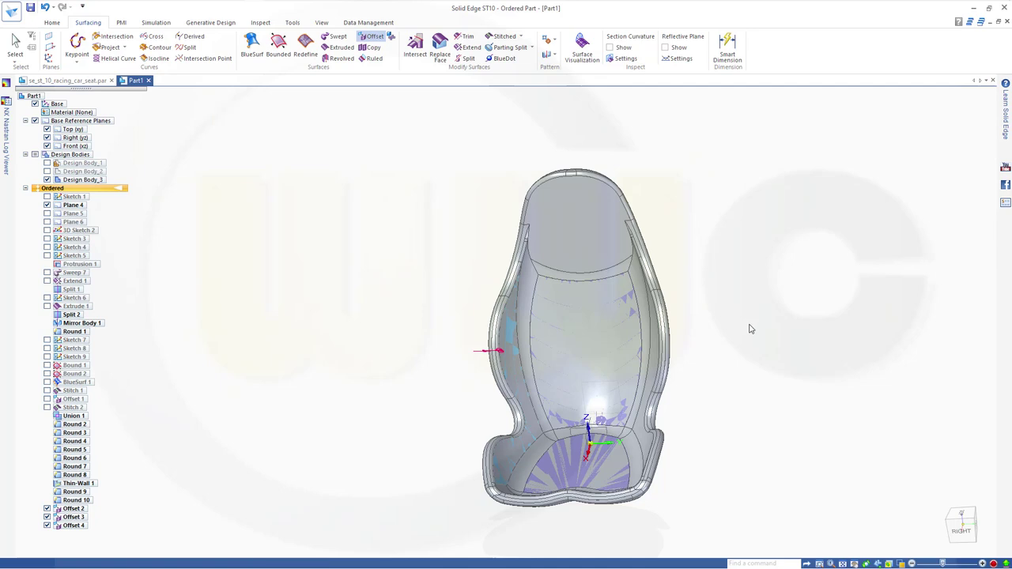
# - Create a zero-distance Offset surface from the inner side-wing face on the positive Y side
pyautogui.moveTo(714, 350); pyautogui.dragTo(619, 370, button='middle')
pyautogui.click(619, 370)
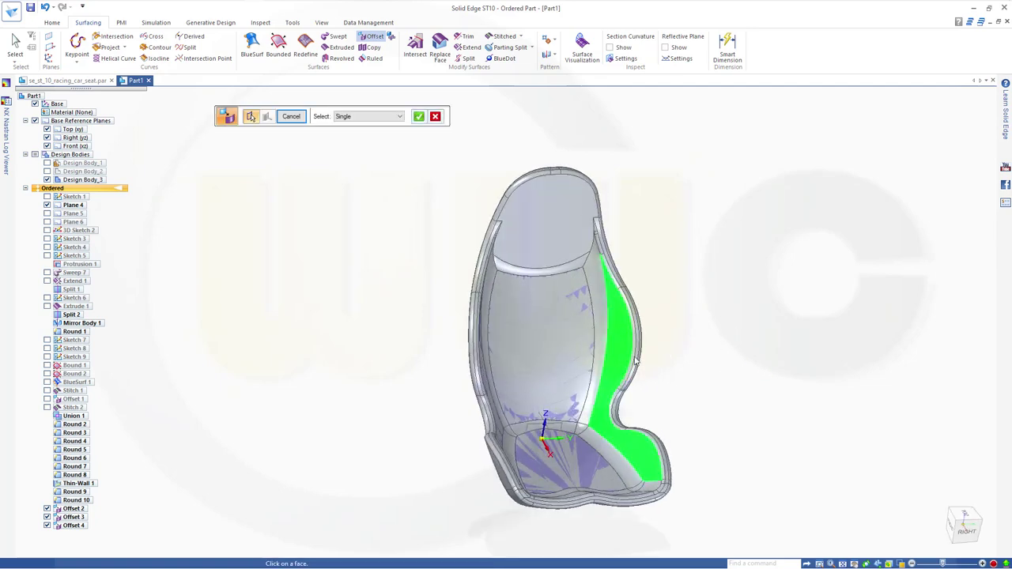
pyautogui.press('Return')
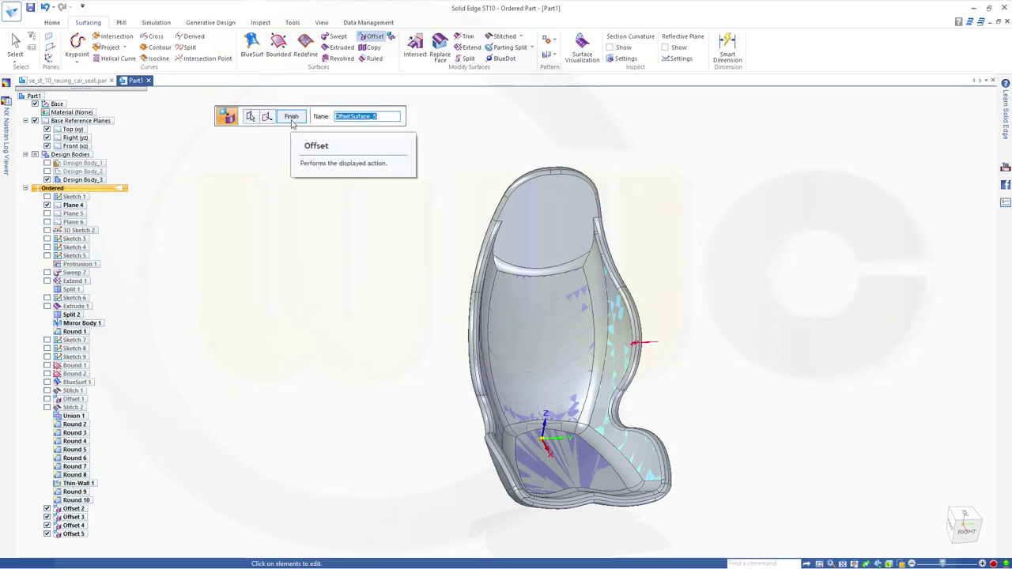
pyautogui.click(292, 120)
# - Create a zero-distance Offset surface from the negative Y half of the seat's inner front lip
pyautogui.moveTo(336, 267); pyautogui.dragTo(328, 335, button='middle')
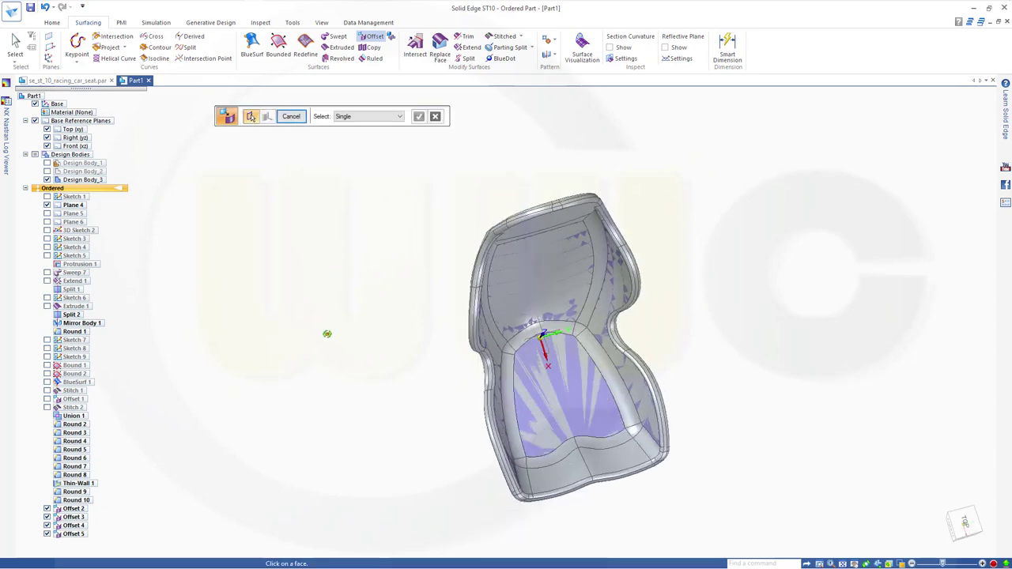
pyautogui.click(574, 478)
pyautogui.moveTo(741, 488); pyautogui.dragTo(732, 409, button='middle')
pyautogui.rightClick(725, 360)
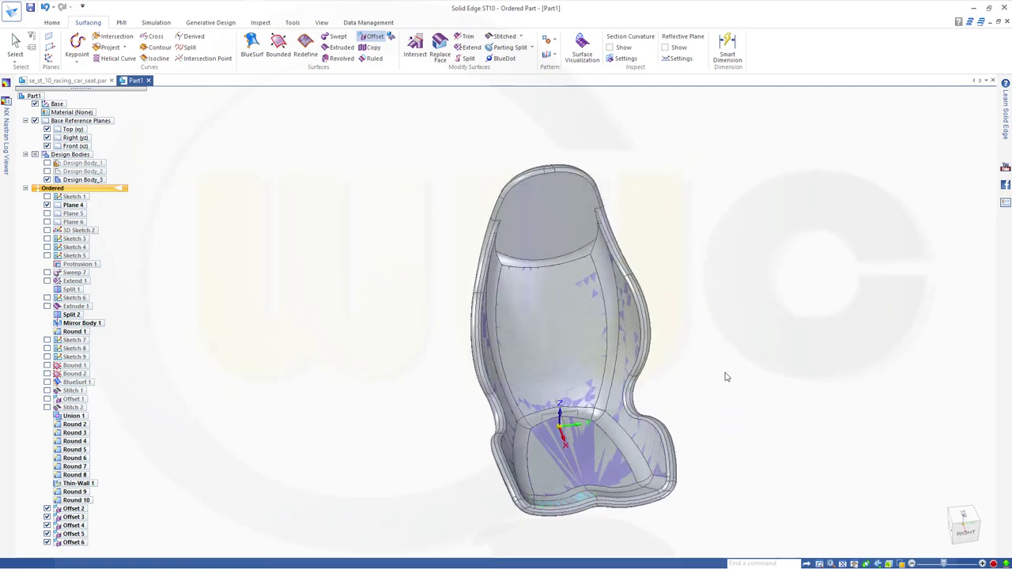
# - Create a zero-distance Offset surface from the positive Y half of the inner front lip and end the Offset command
pyautogui.moveTo(656, 494); pyautogui.dragTo(637, 489, button='middle')
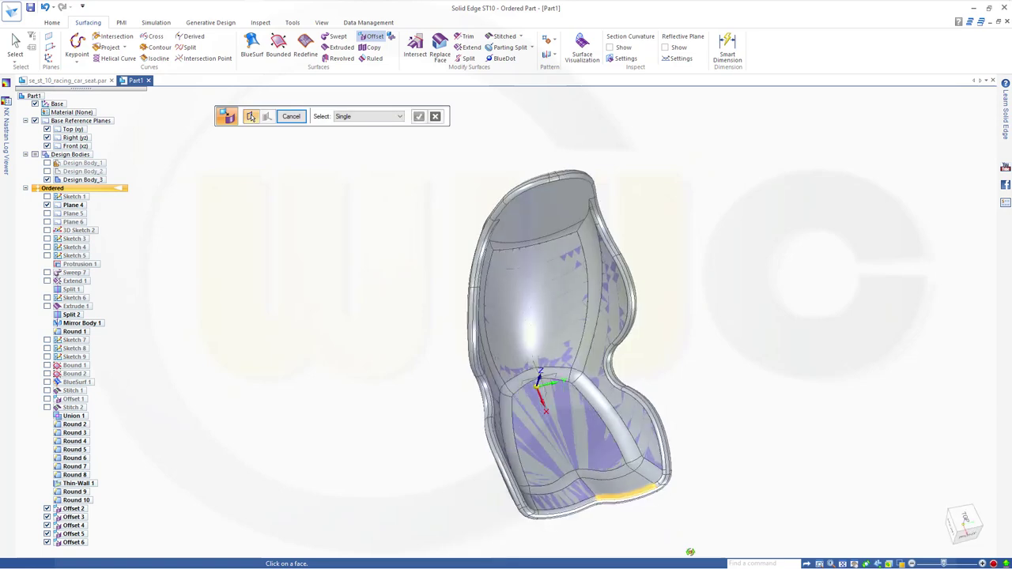
pyautogui.click(625, 484)
pyautogui.rightClick(726, 341)
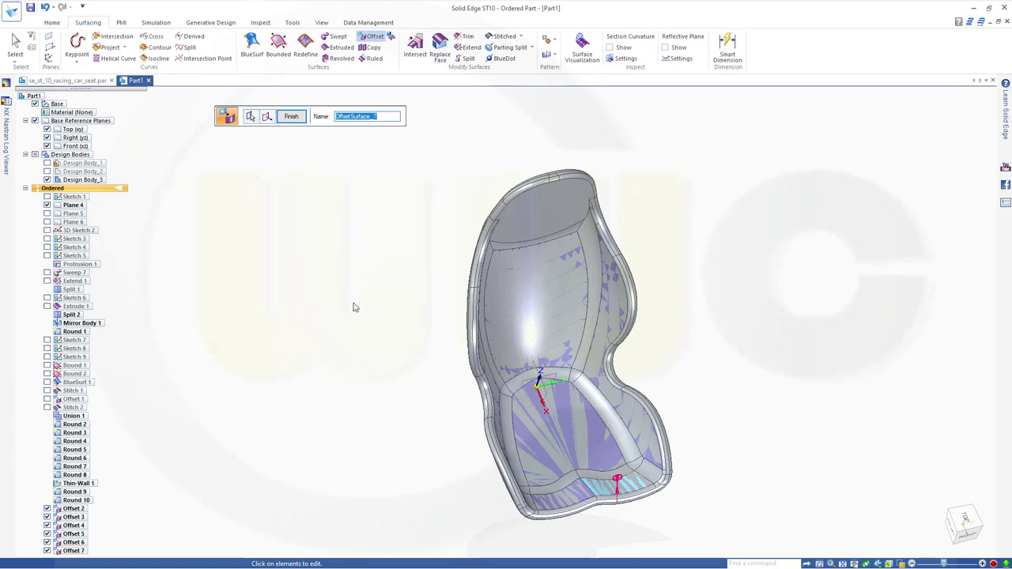
pyautogui.click(292, 117)
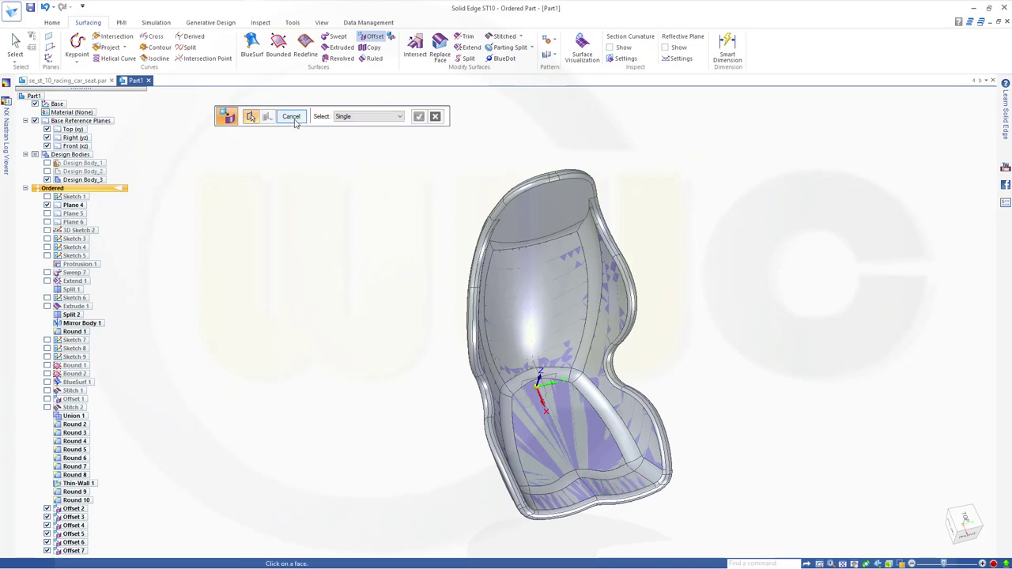
pyautogui.press('Escape')
pyautogui.hotkey('ctrl', 'r')
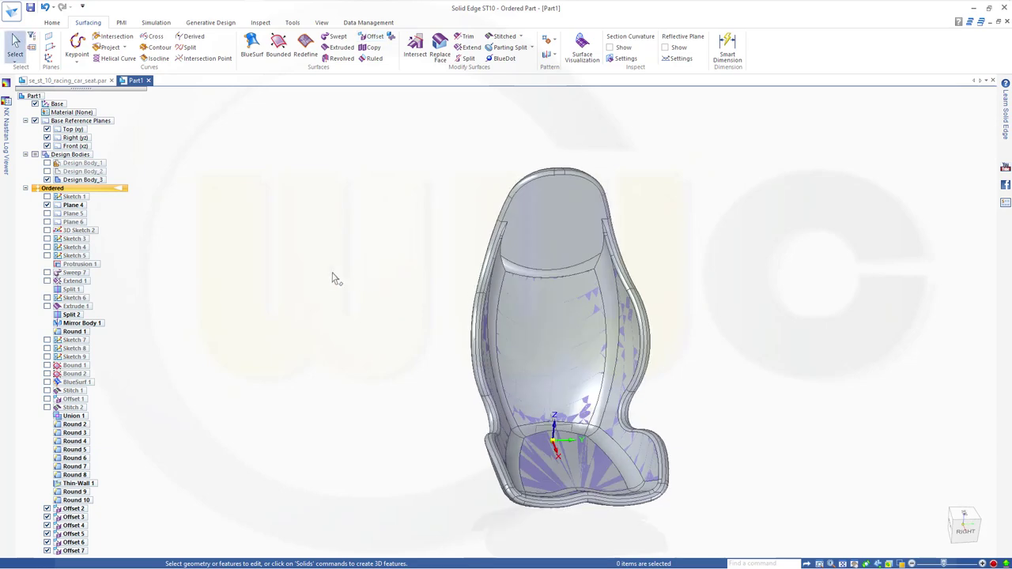
# - Hide Design Body_3 so only the offset surfaces are displayed
pyautogui.click(46, 180)
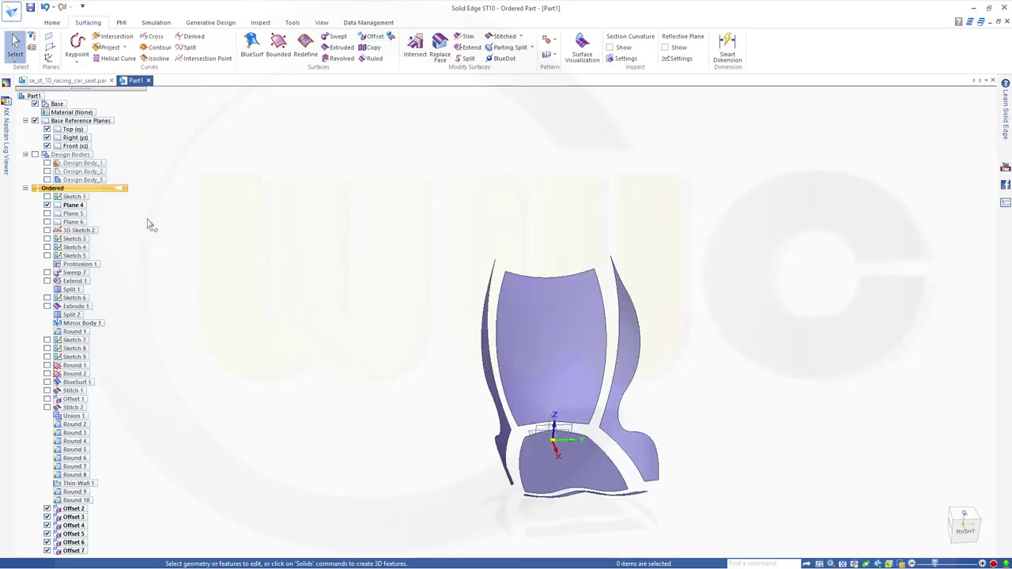
pyautogui.moveTo(295, 267); pyautogui.dragTo(241, 305, button='middle')
pyautogui.moveTo(504, 354); pyautogui.dragTo(657, 391, button='middle')
pyautogui.moveTo(744, 527); pyautogui.dragTo(730, 507, button='middle')
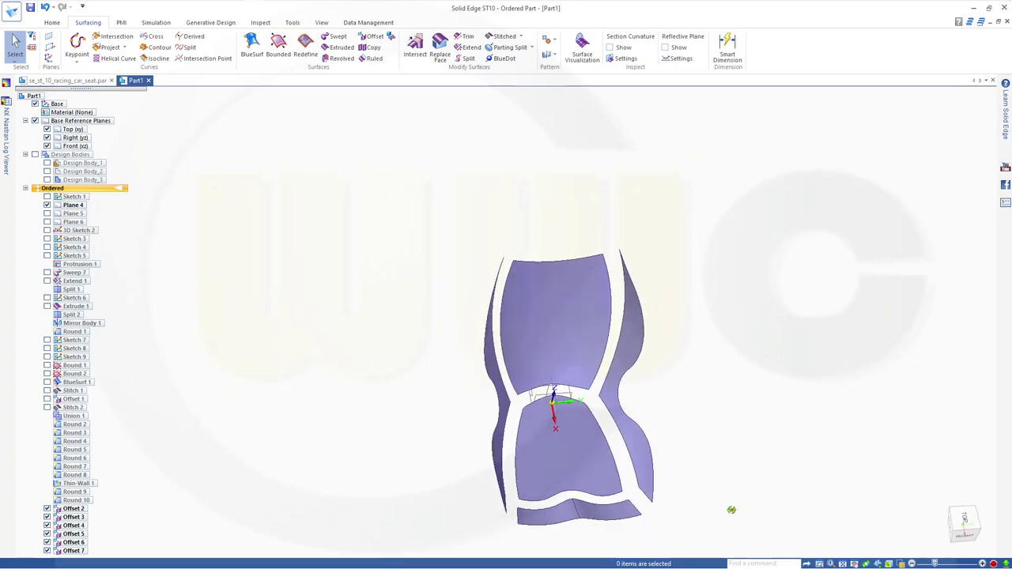
# - Stitch the two front lip offset surfaces together with healing off and a 1,00e-03 mm tolerance
pyautogui.click(505, 37)
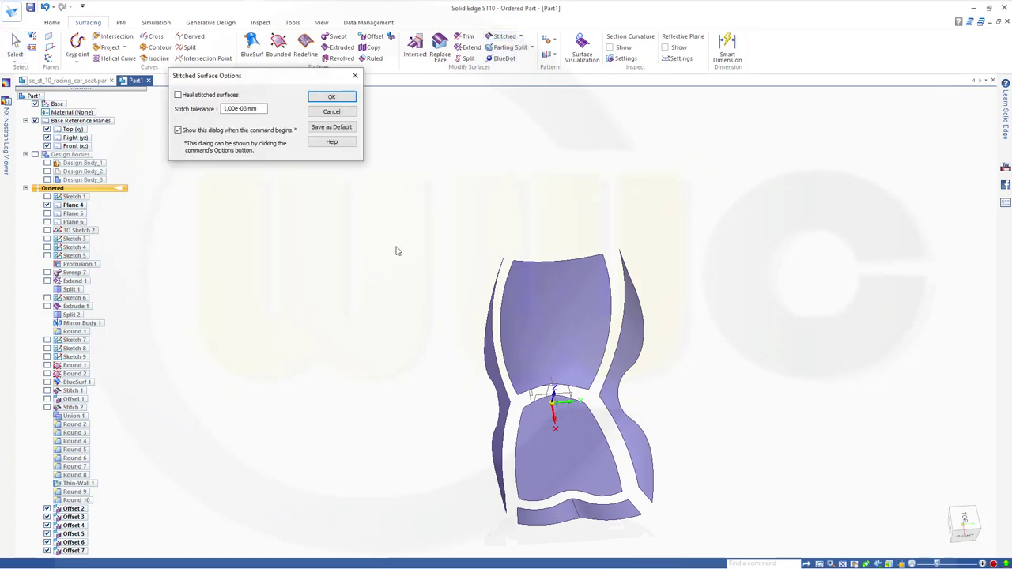
pyautogui.click(332, 98)
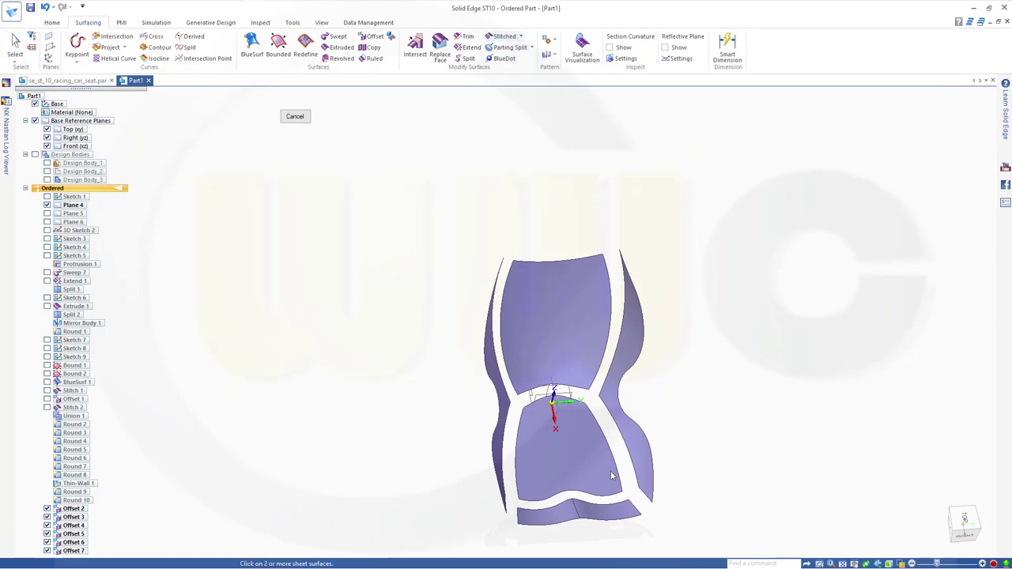
pyautogui.click(554, 516)
pyautogui.click(619, 514)
pyautogui.click(294, 116)
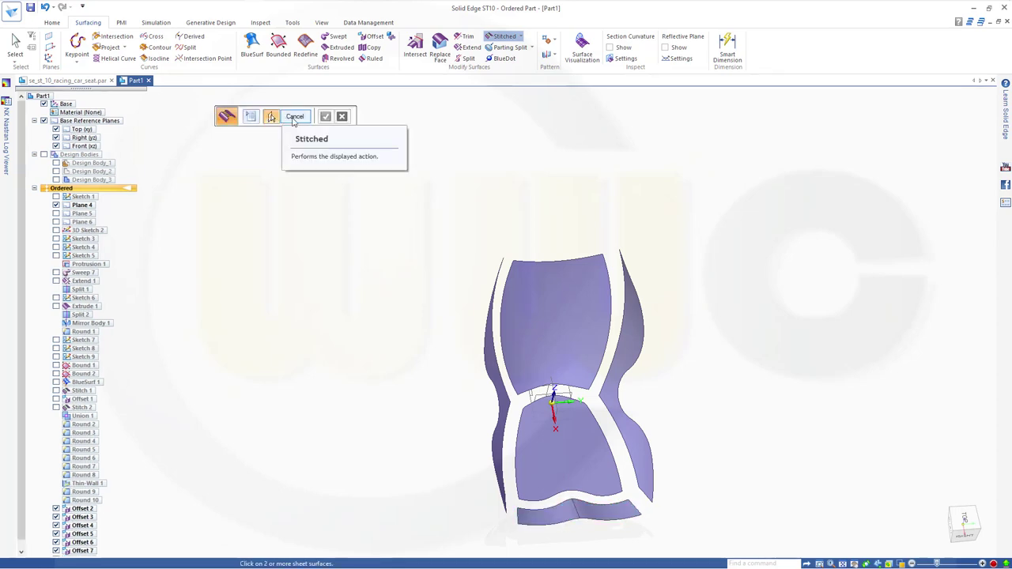
pyautogui.press('Escape')
pyautogui.hotkey('ctrl', 'r')
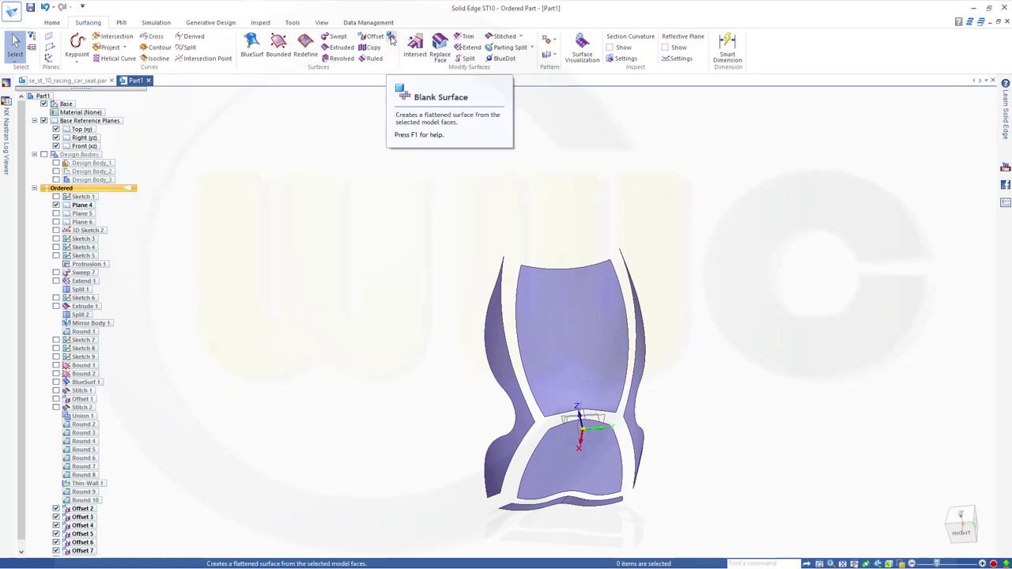
# - Add a new part body to the model, keeping the suggested body name
pyautogui.click(57, 24)
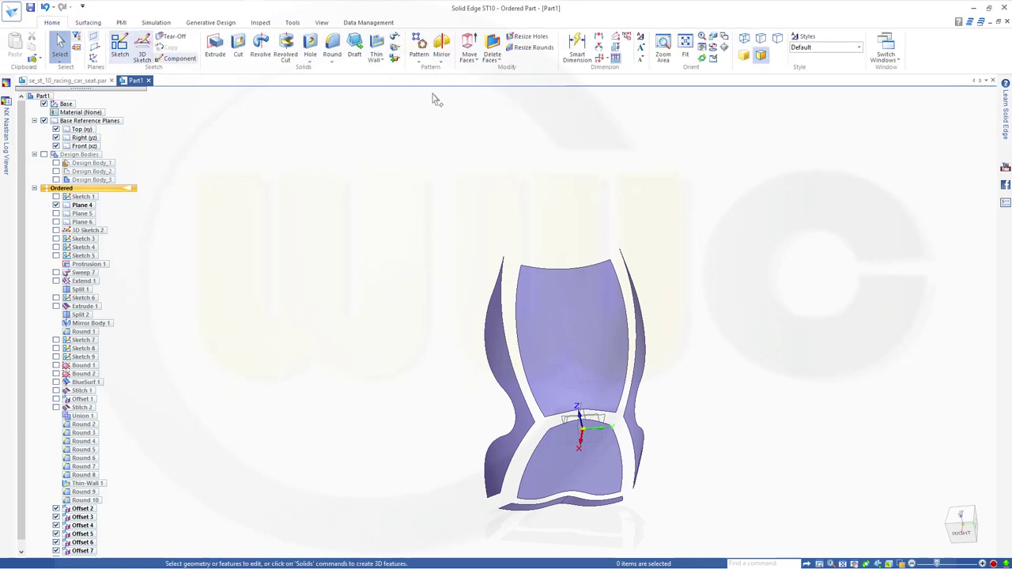
pyautogui.click(397, 60)
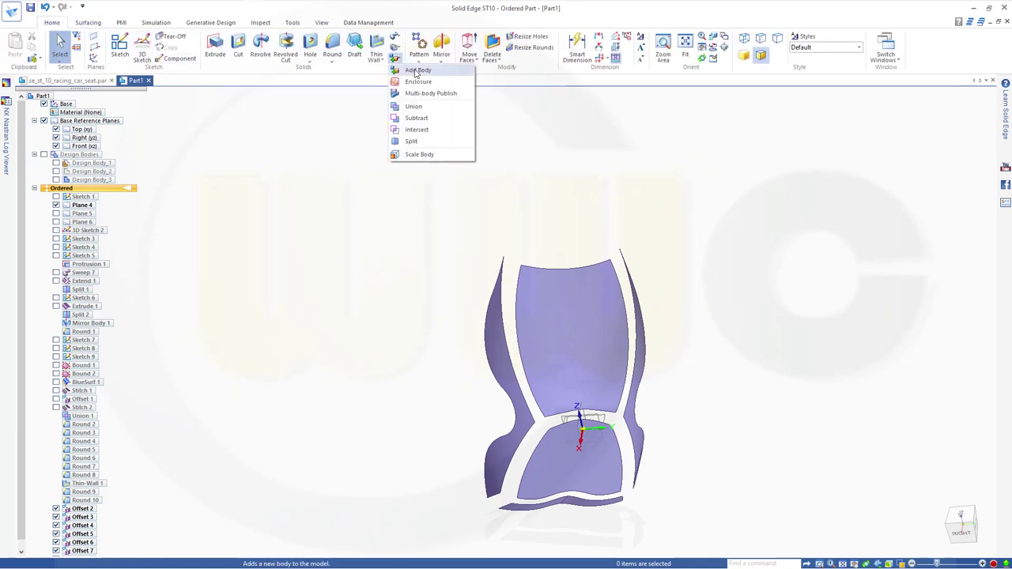
pyautogui.click(412, 69)
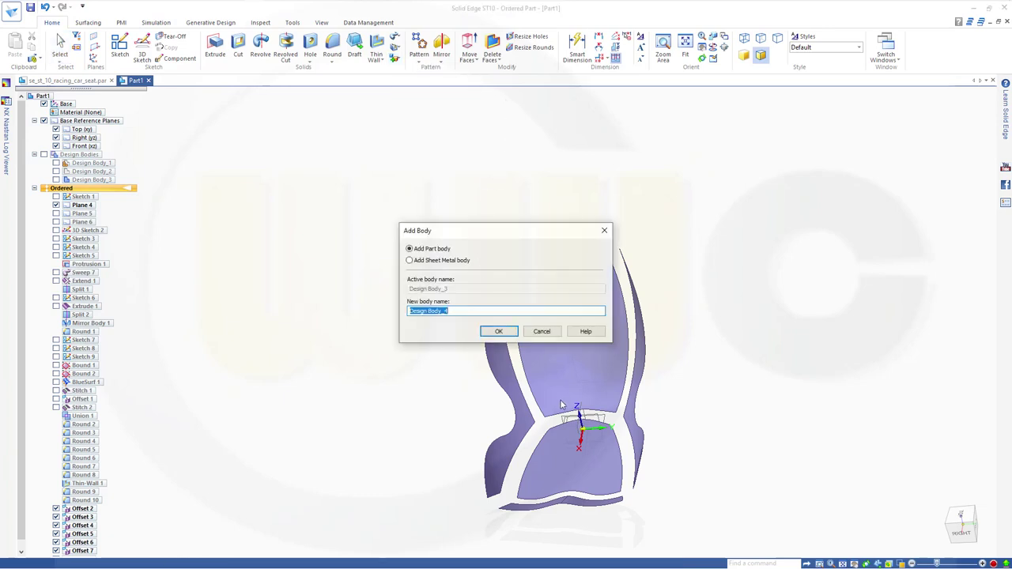
pyautogui.click(499, 331)
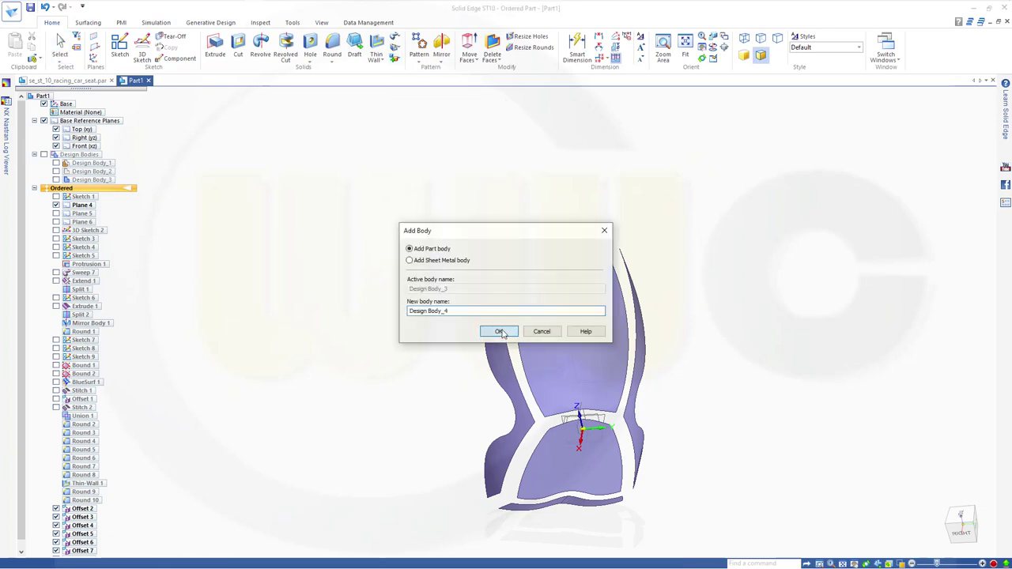
# - Thicken the backrest offset surface by 20 mm toward the inside of the seat as the new body's first solid
pyautogui.click(558, 343)
pyautogui.moveTo(797, 394); pyautogui.dragTo(767, 384, button='middle')
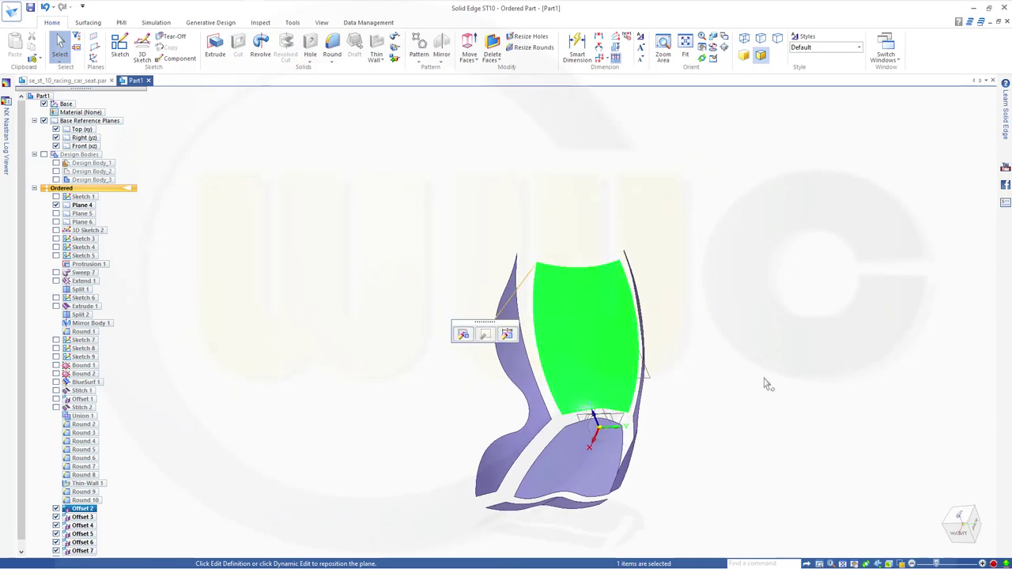
pyautogui.click(395, 38)
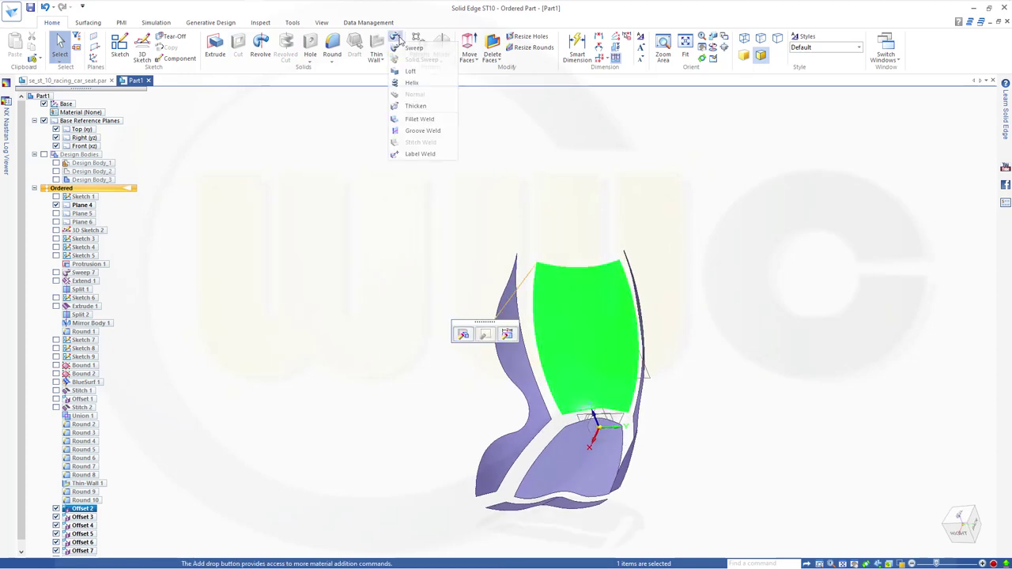
pyautogui.click(420, 103)
pyautogui.moveTo(750, 309); pyautogui.dragTo(556, 289, button='middle')
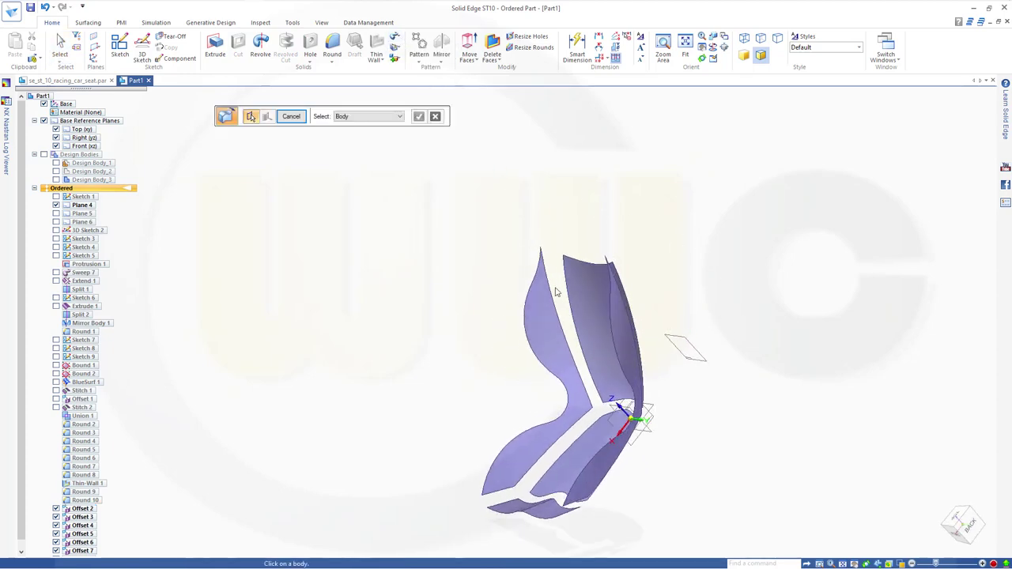
pyautogui.click(401, 117)
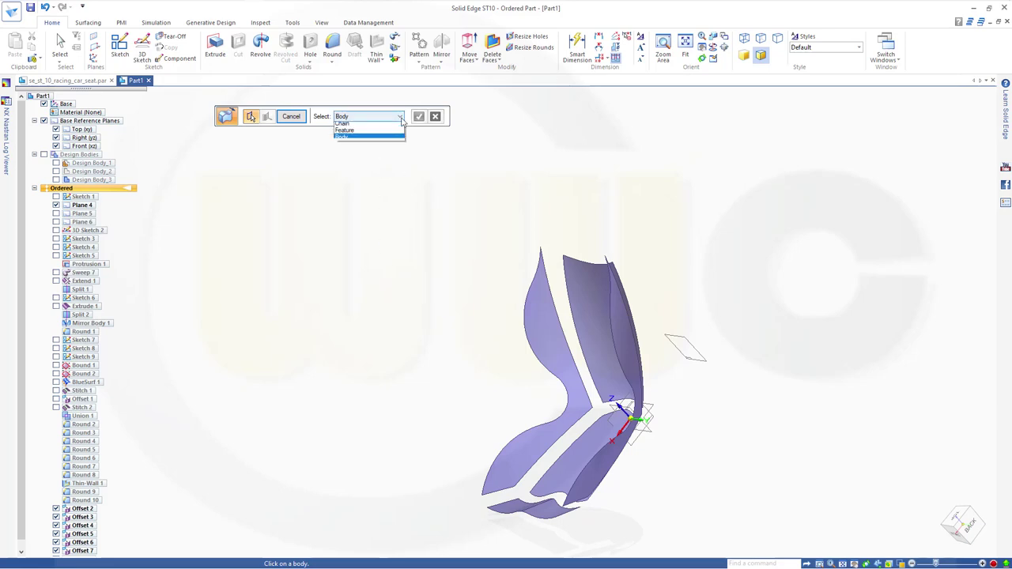
pyautogui.click(581, 289)
pyautogui.rightClick(401, 237)
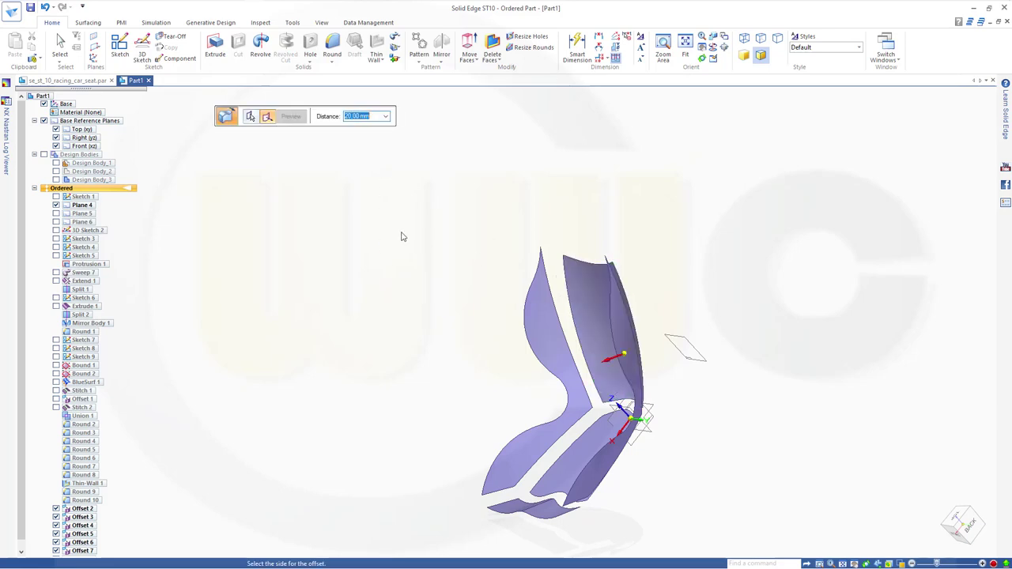
pyautogui.click(345, 247)
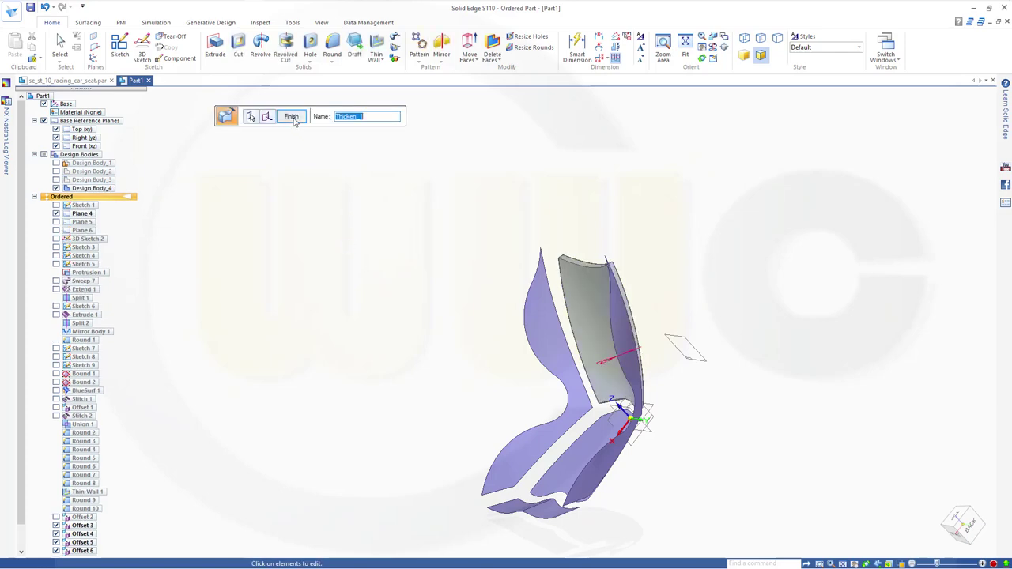
pyautogui.click(292, 117)
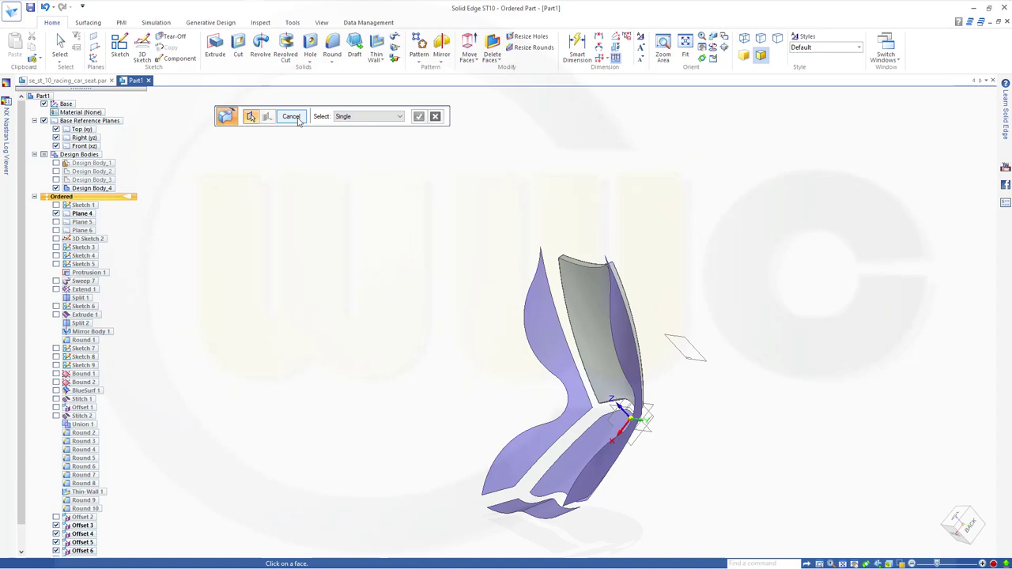
pyautogui.click(291, 117)
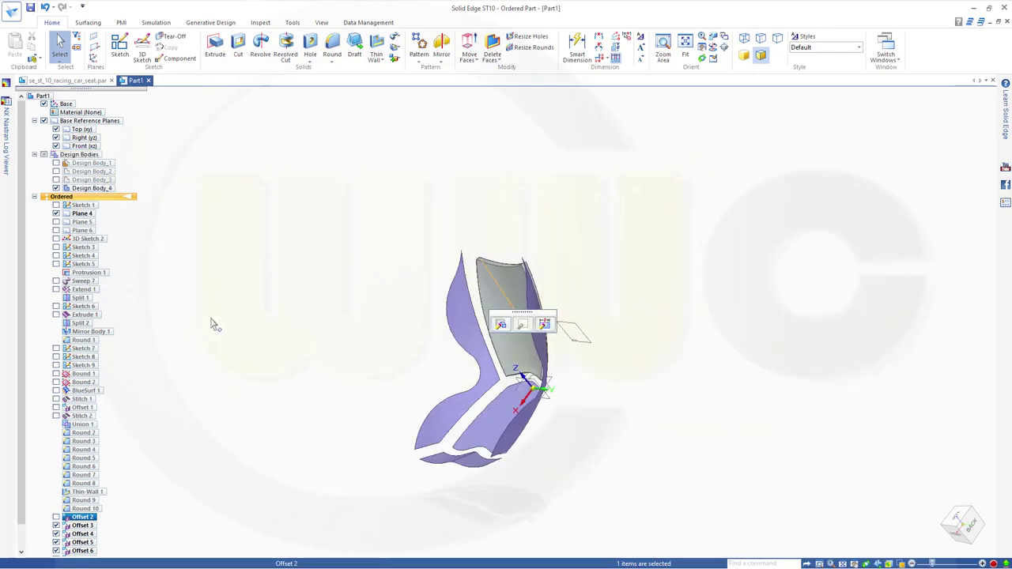
pyautogui.click(269, 330)
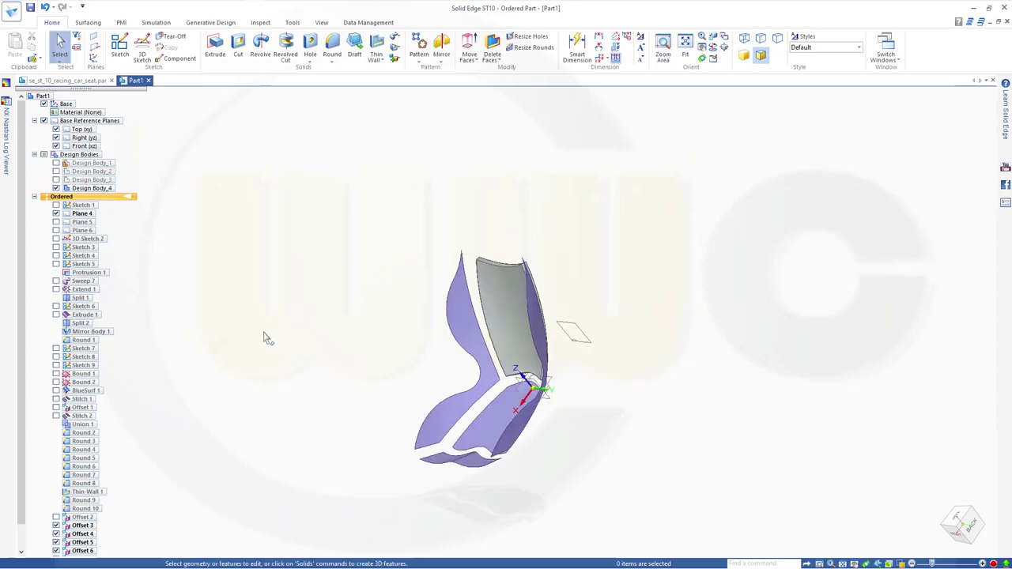
pyautogui.scroll(-1, 25, 475)
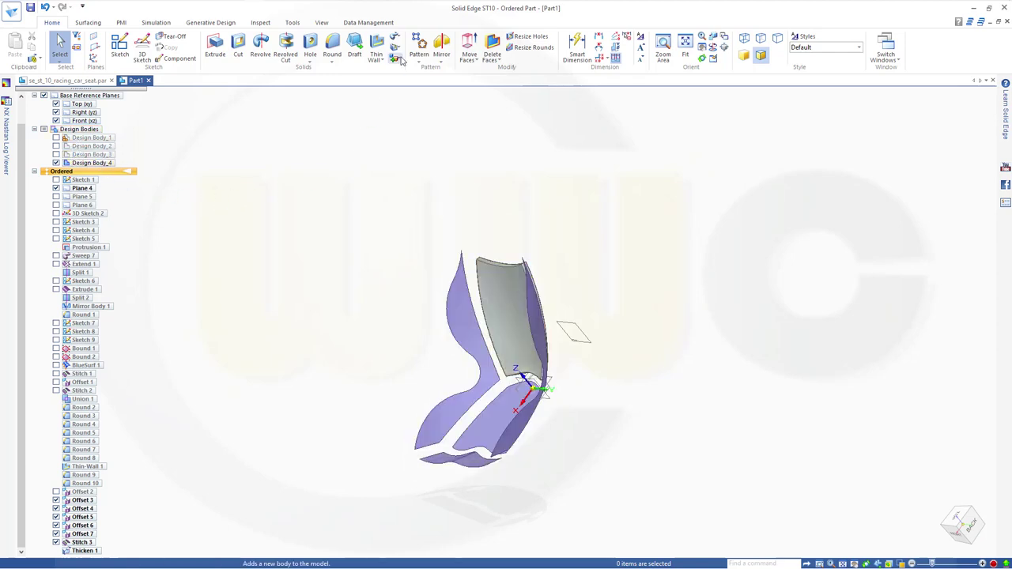
pyautogui.moveTo(421, 231); pyautogui.dragTo(447, 246, button='middle')
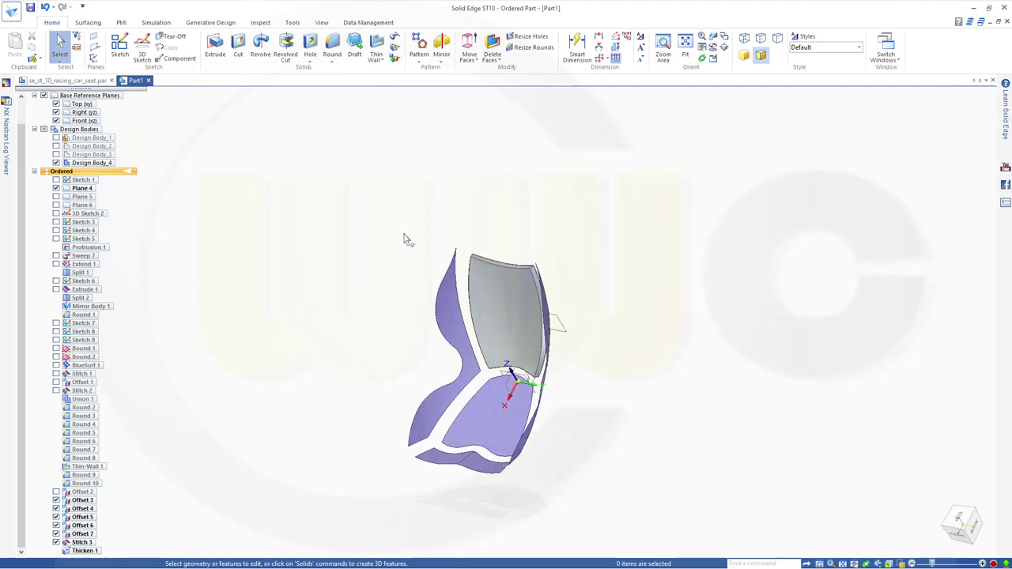
pyautogui.click(332, 48)
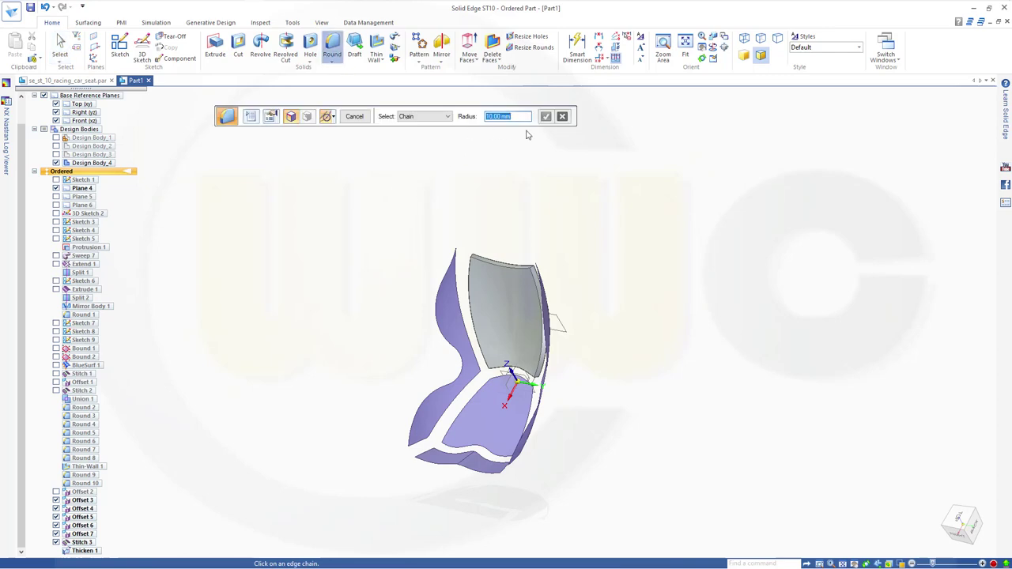
pyautogui.write('40')
pyautogui.scroll(4, 550, 248)
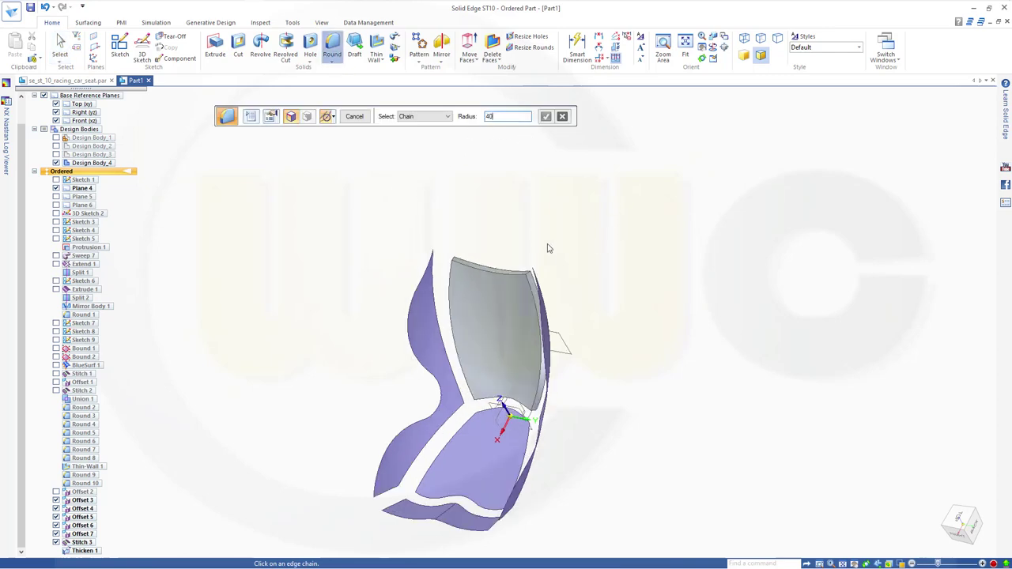
pyautogui.click(518, 288)
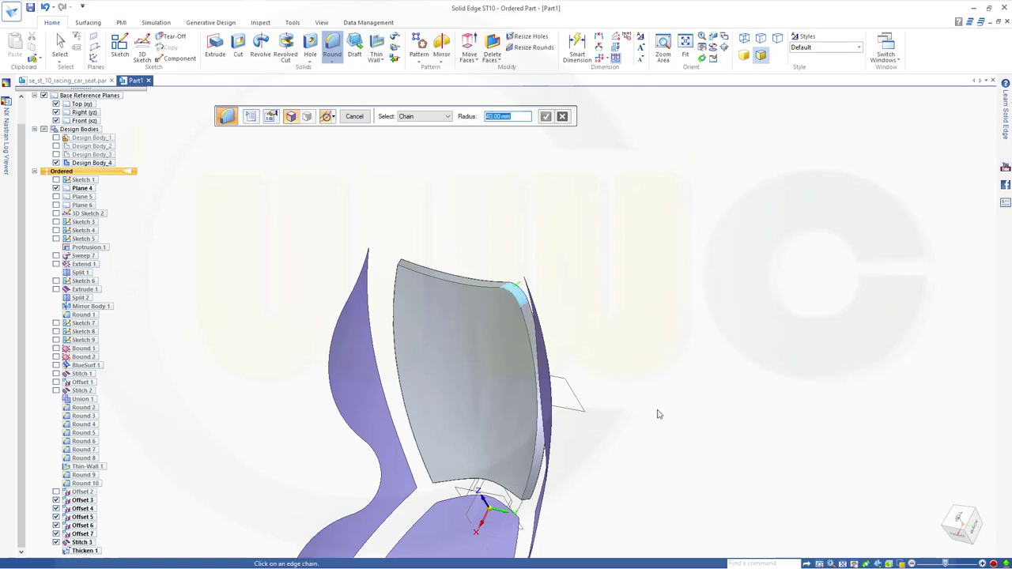
pyautogui.hotkey('ctrl', 'r')
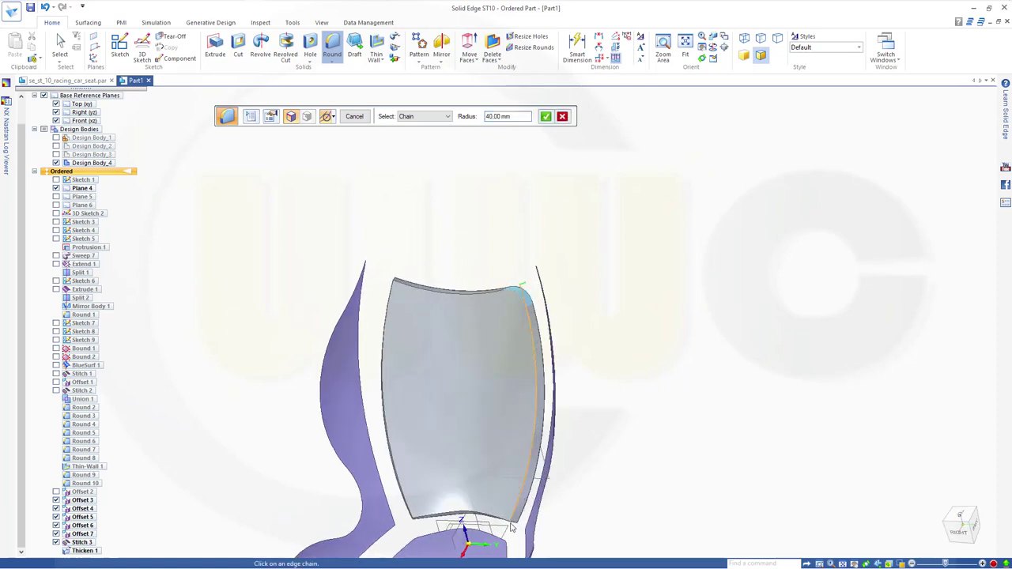
pyautogui.click(513, 522)
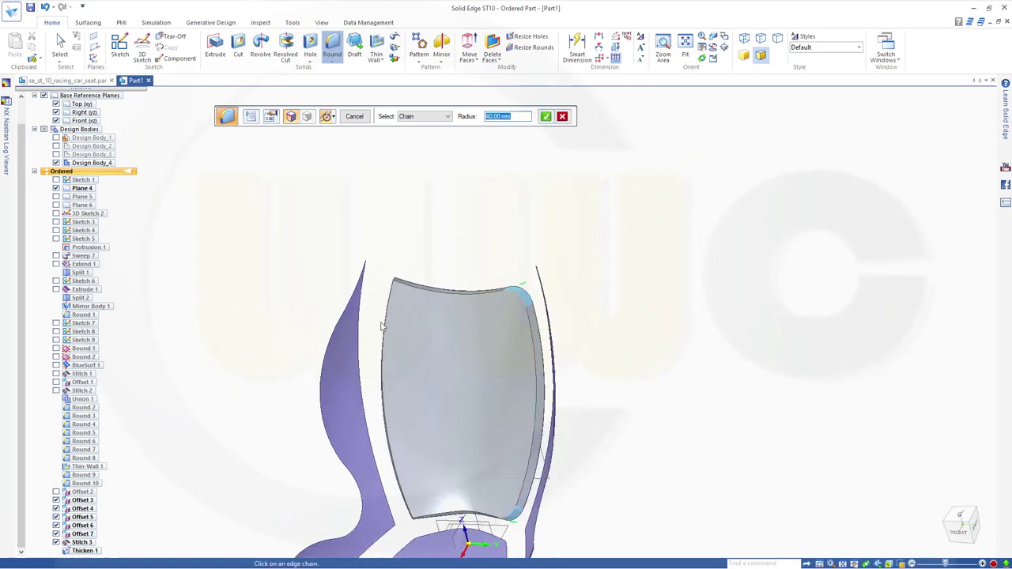
pyautogui.moveTo(382, 326); pyautogui.dragTo(395, 308, button='middle')
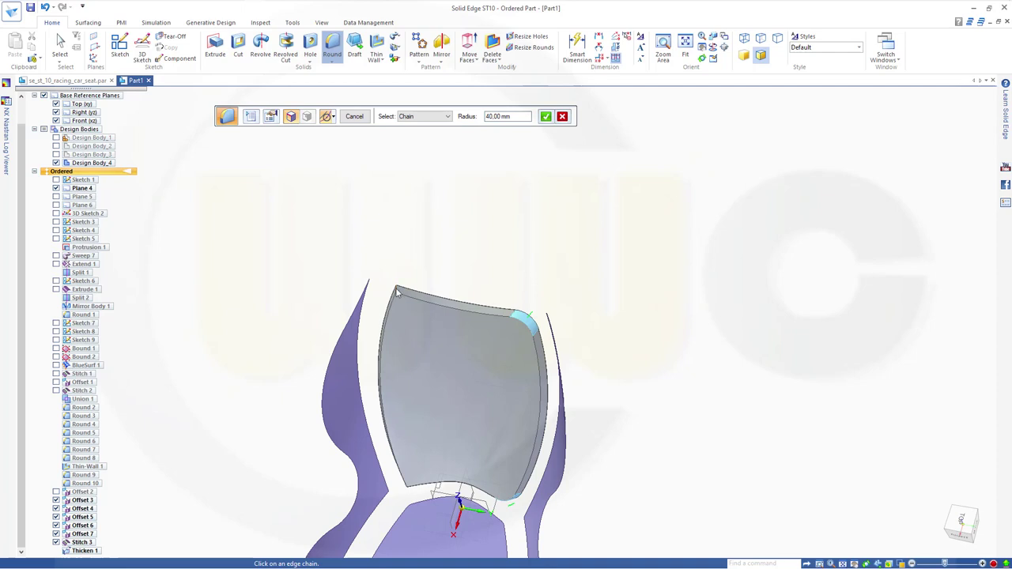
pyautogui.click(398, 293)
pyautogui.hotkey('ctrl', 'r')
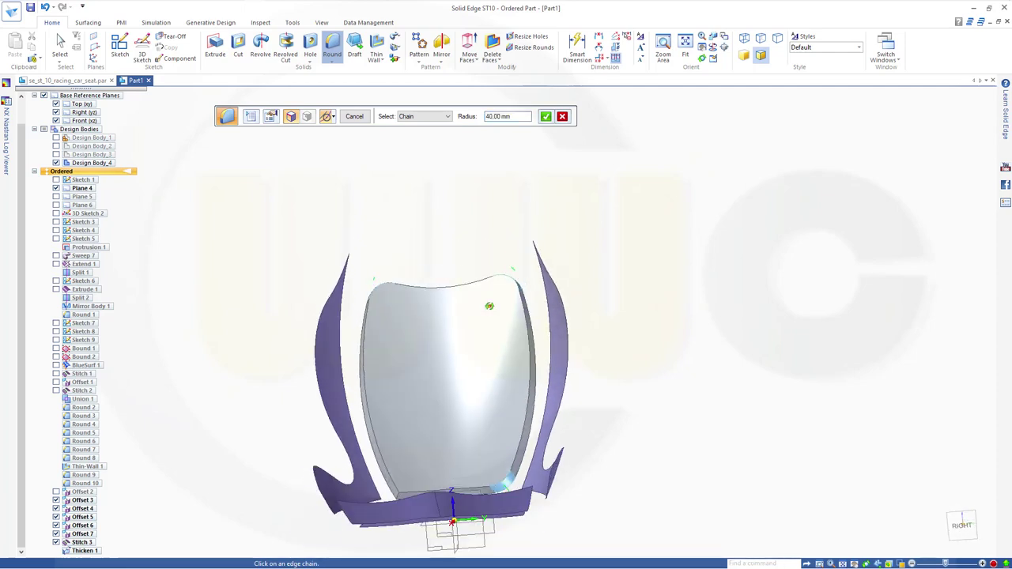
pyautogui.rightClick(463, 384)
pyautogui.rightClick(464, 384)
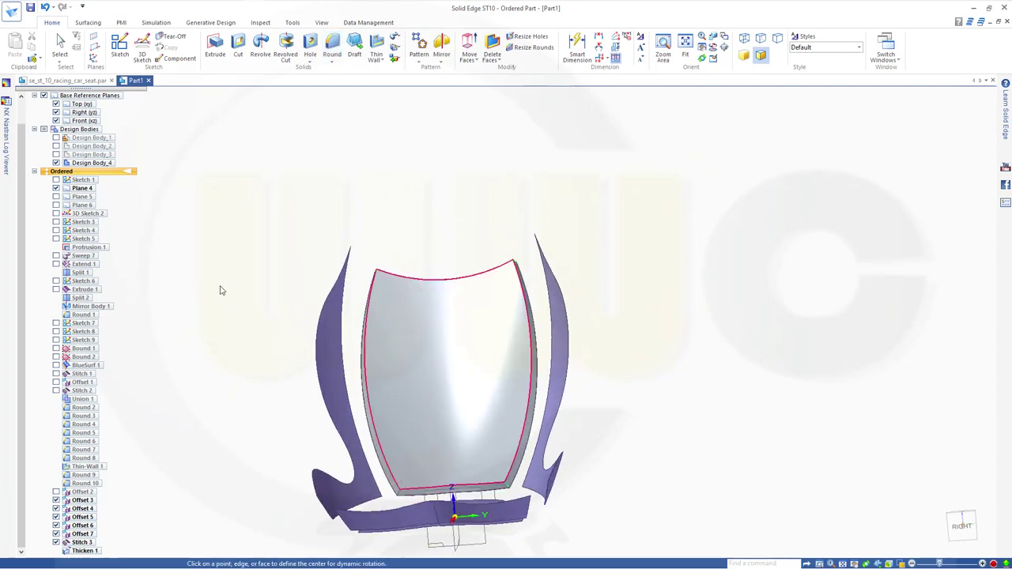
# - Round the four short corner edges of the thickened backrest pad with a 50 mm radius
pyautogui.scroll(3, 91, 546)
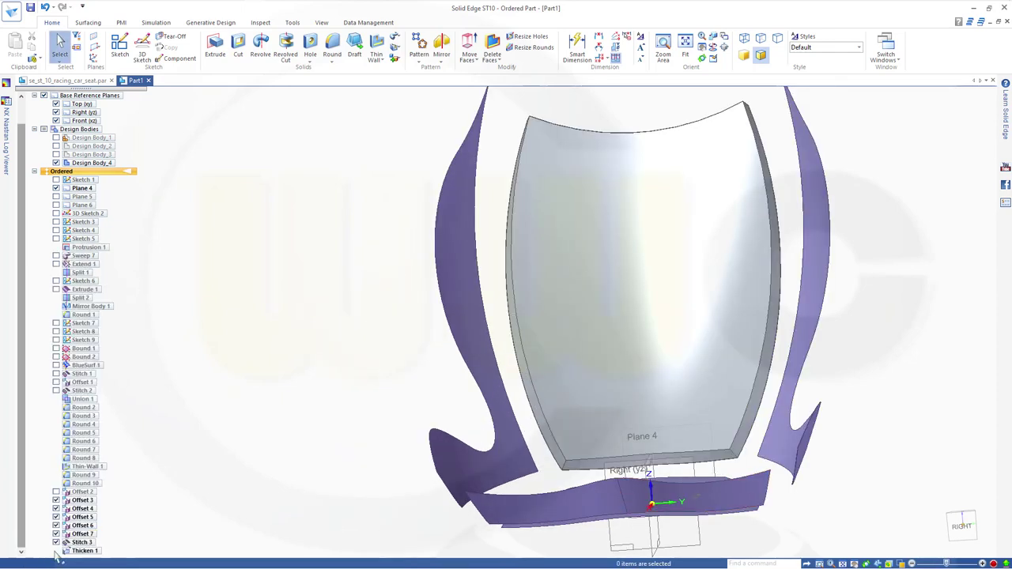
pyautogui.scroll(-3, 553, 284)
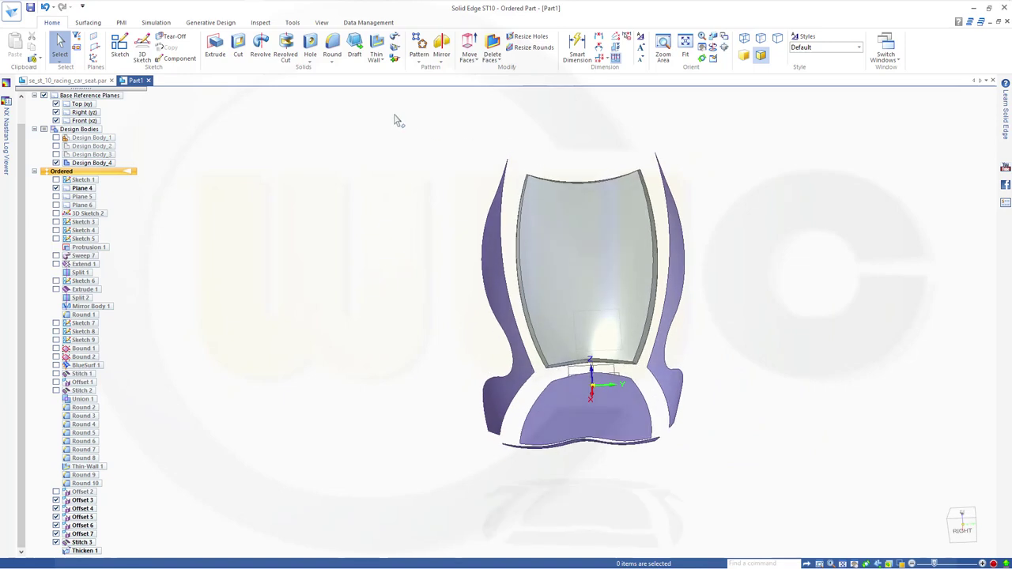
pyautogui.click(333, 45)
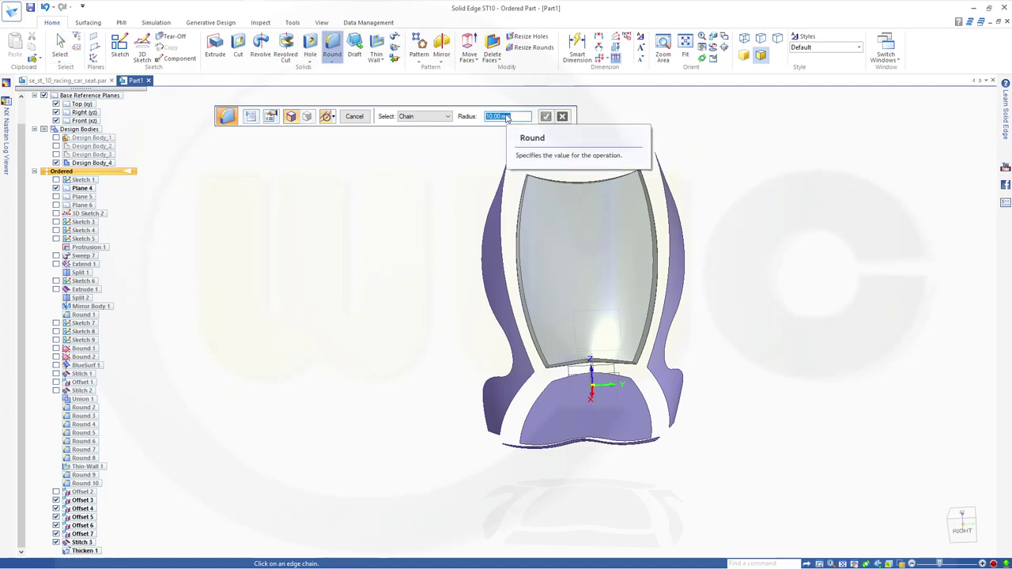
pyautogui.write('50')
pyautogui.press('Return')
pyautogui.moveTo(588, 158); pyautogui.dragTo(524, 189, button='middle')
pyautogui.click(524, 186)
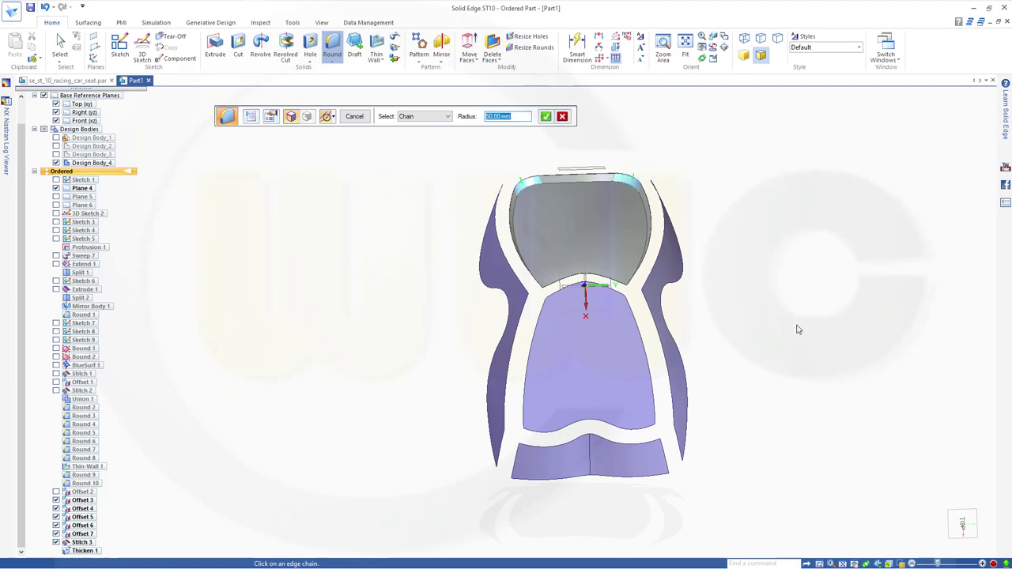
pyautogui.moveTo(820, 341); pyautogui.dragTo(794, 198, button='middle')
pyautogui.scroll(5, 629, 349)
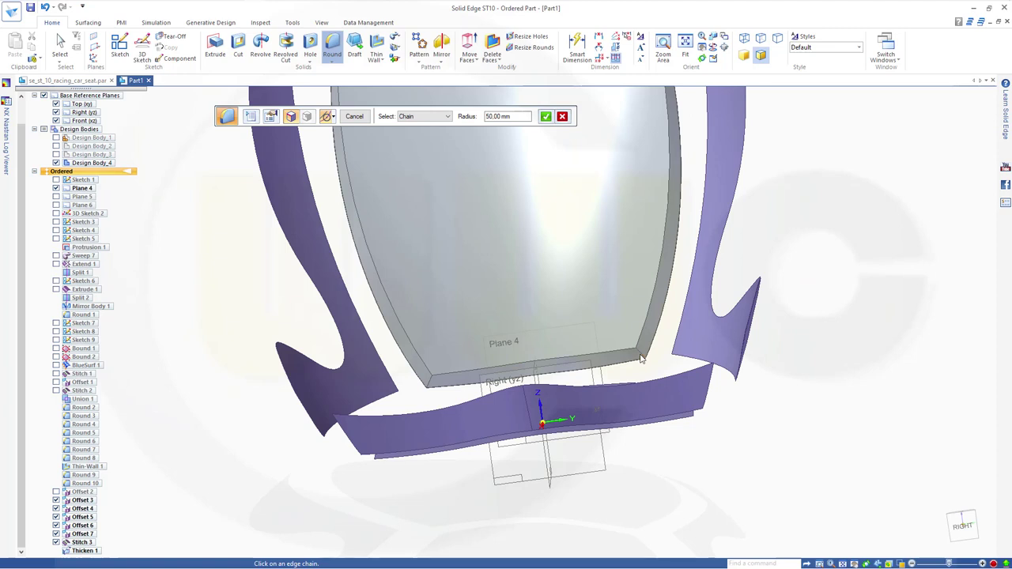
pyautogui.click(642, 356)
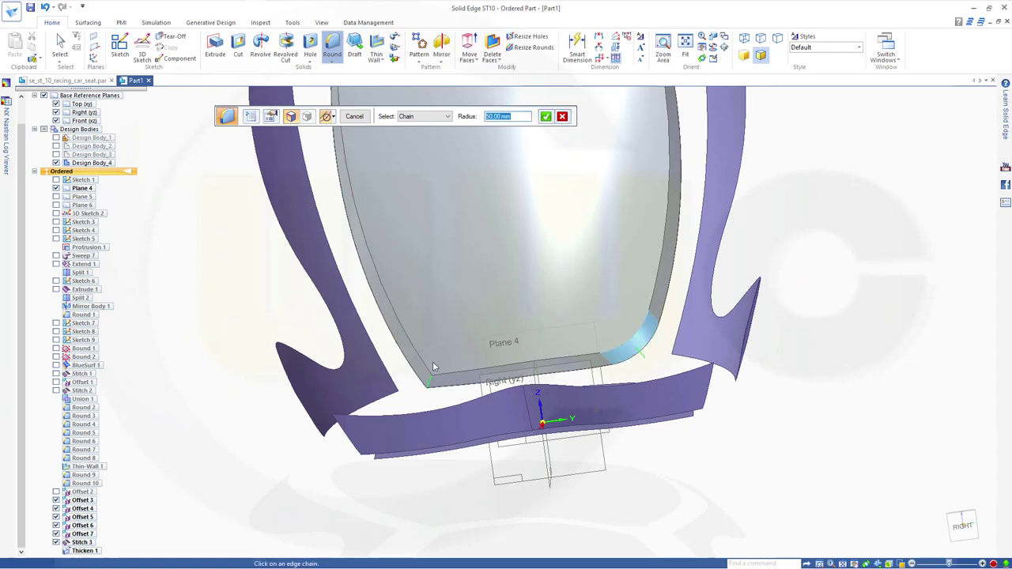
pyautogui.click(546, 117)
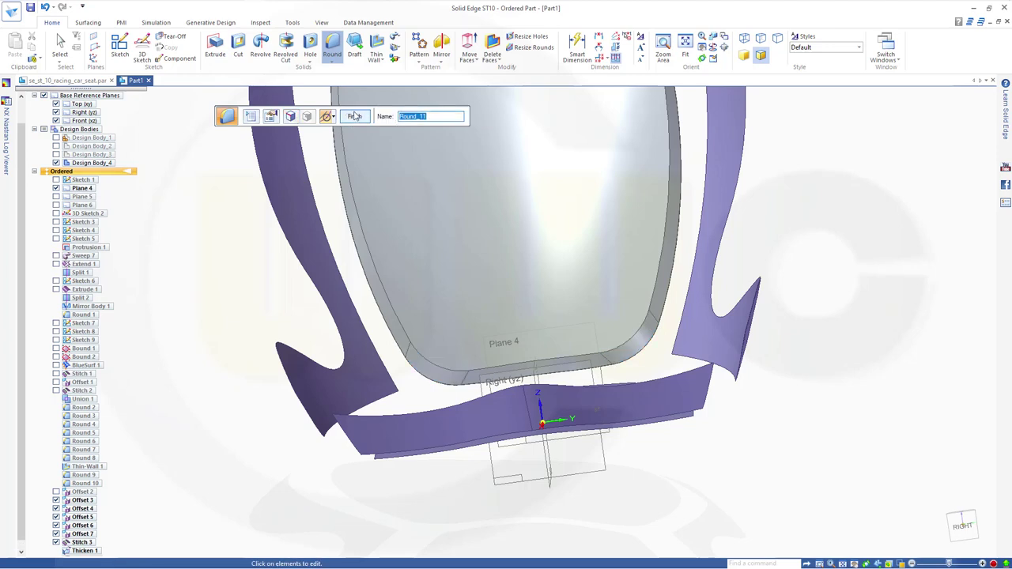
pyautogui.click(353, 117)
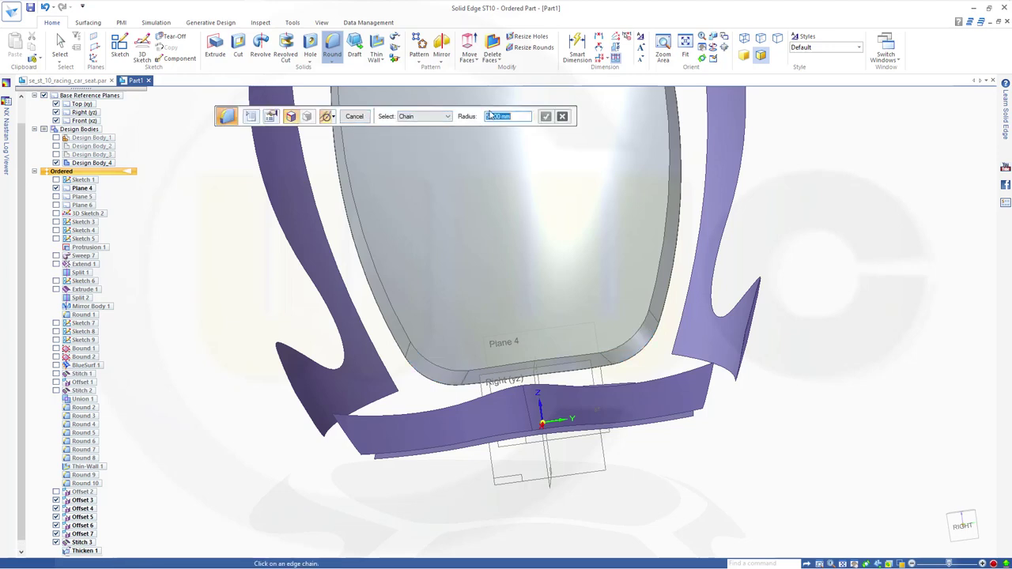
# - Round the whole inner front edge loop of the backrest pad with a 10 mm radius
pyautogui.write('10')
pyautogui.click(485, 373)
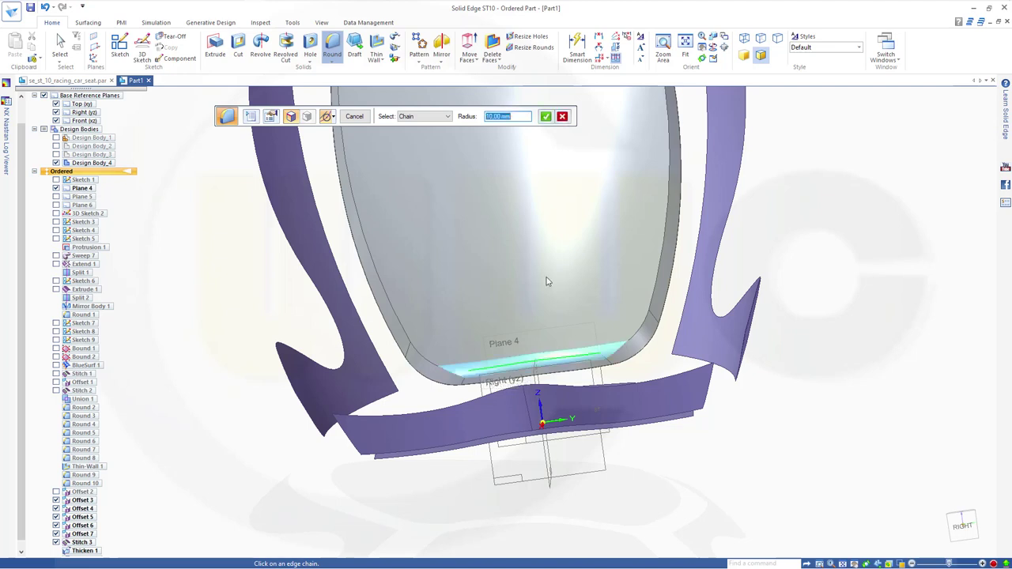
pyautogui.click(431, 364)
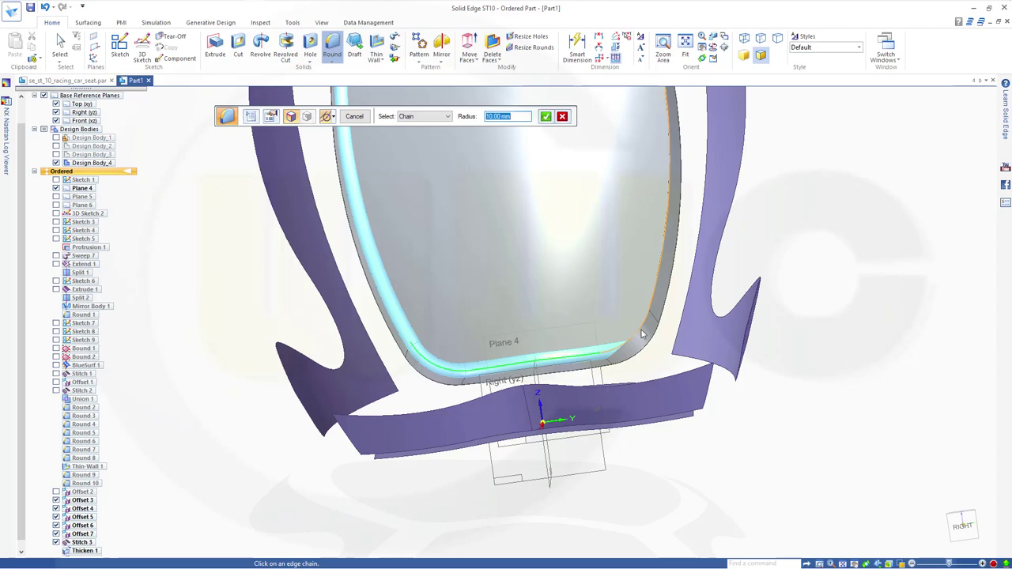
pyautogui.scroll(-4, 562, 260)
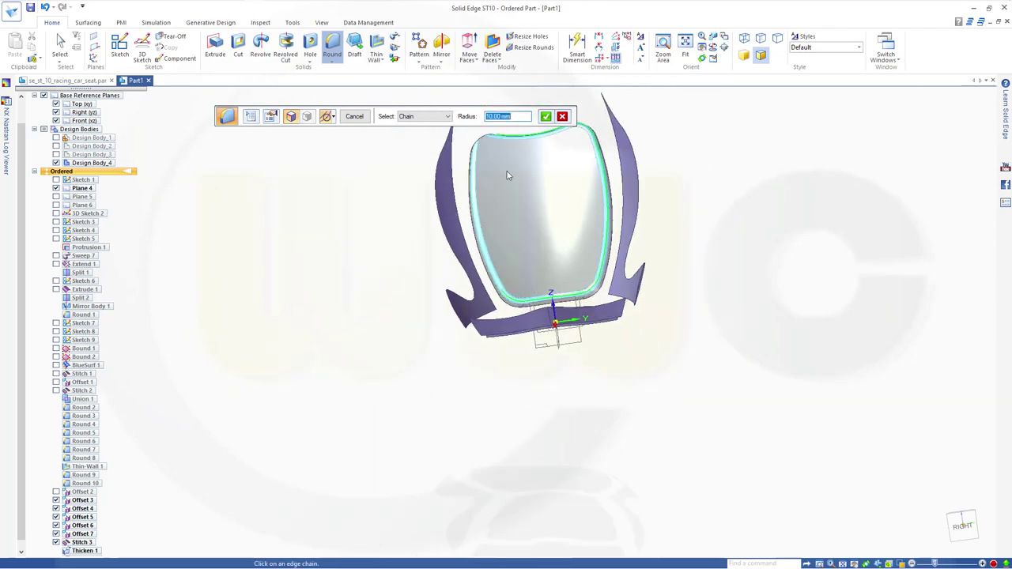
pyautogui.moveTo(508, 175); pyautogui.dragTo(543, 308, button='middle')
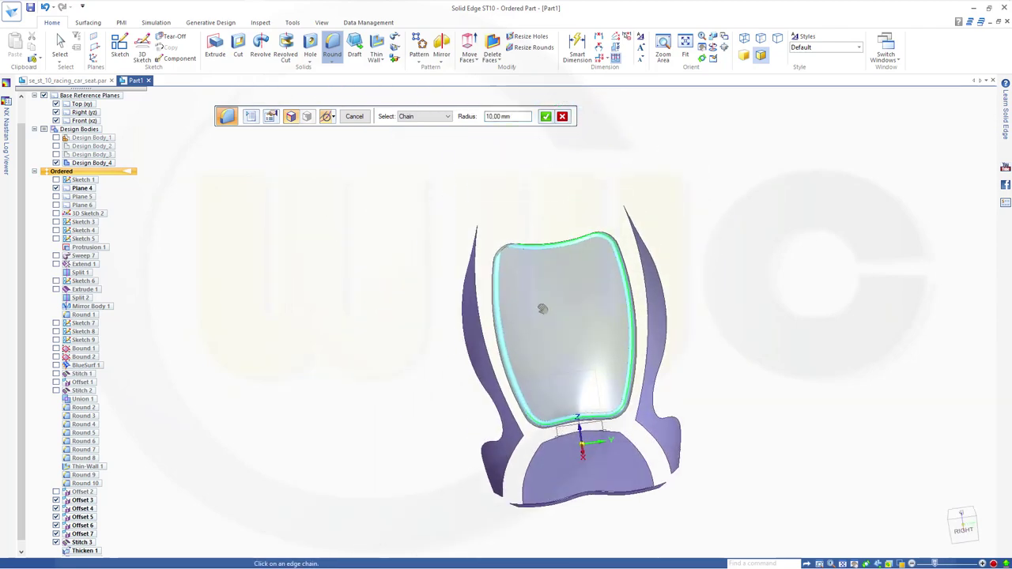
pyautogui.scroll(5, 509, 233)
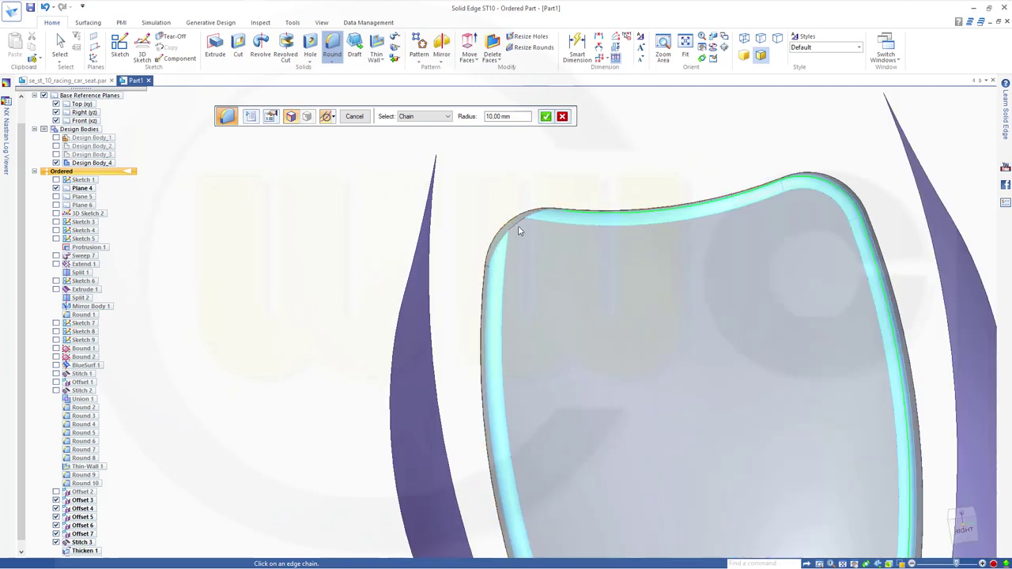
pyautogui.click(515, 223)
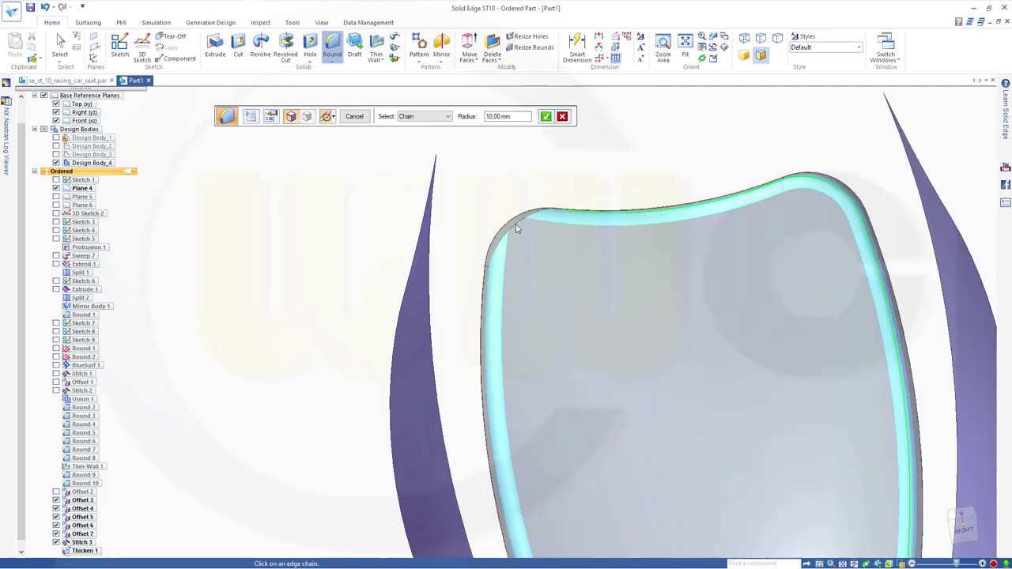
pyautogui.click(545, 118)
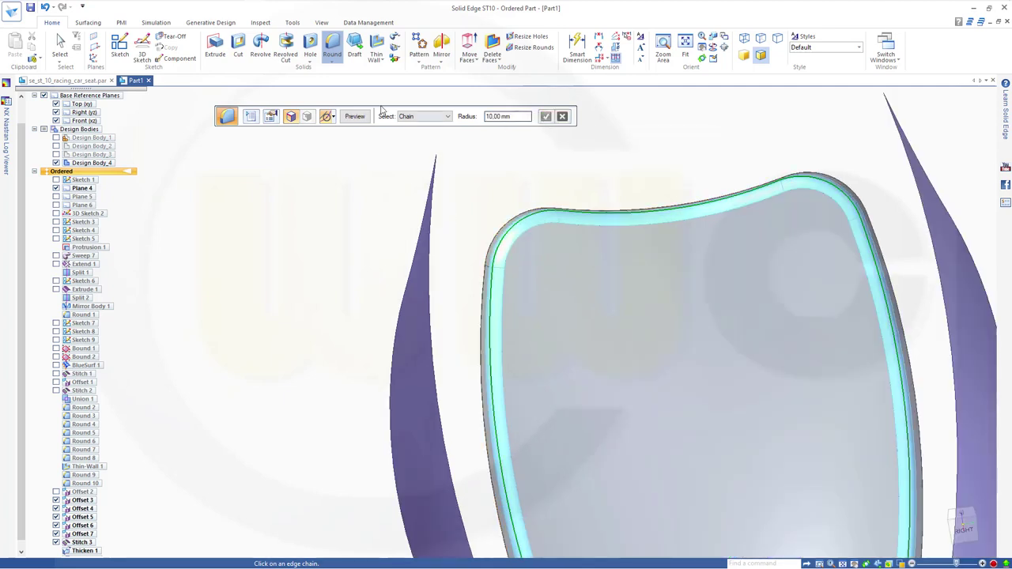
pyautogui.click(356, 117)
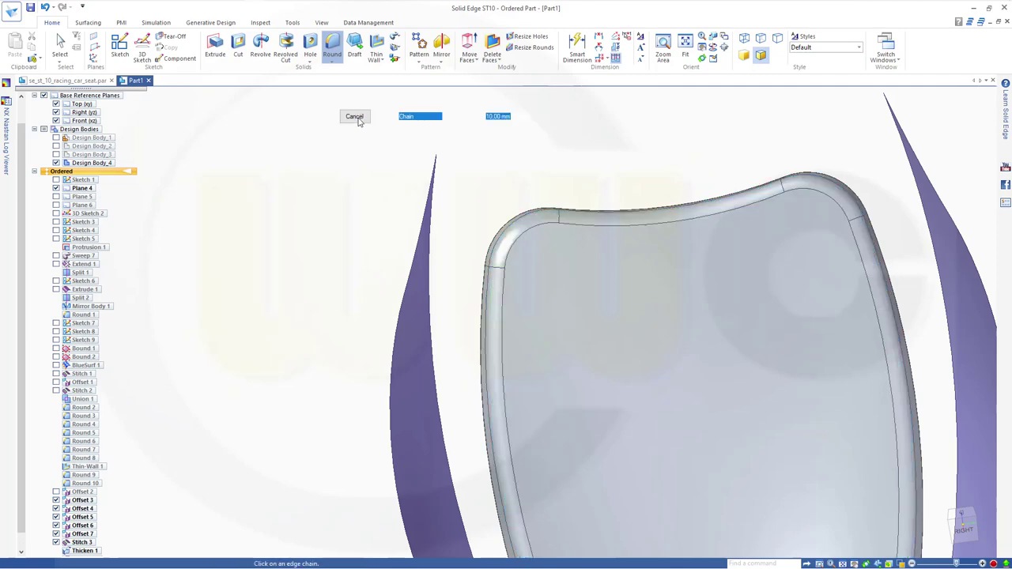
pyautogui.click(355, 117)
pyautogui.scroll(-3, 573, 248)
pyautogui.press('Escape')
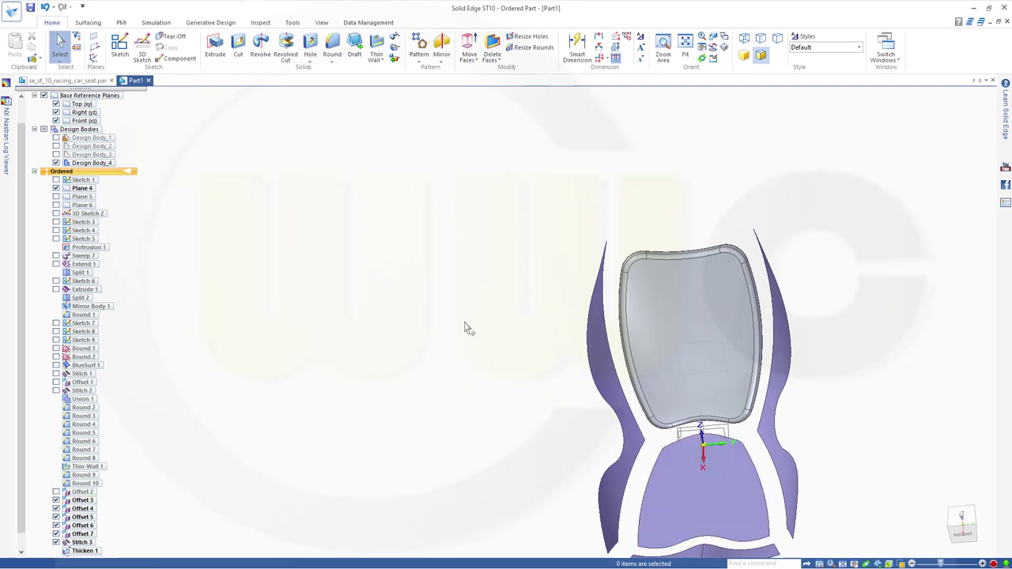
# - Add another part body for the seat base pad, keeping the suggested body name
pyautogui.click(395, 59)
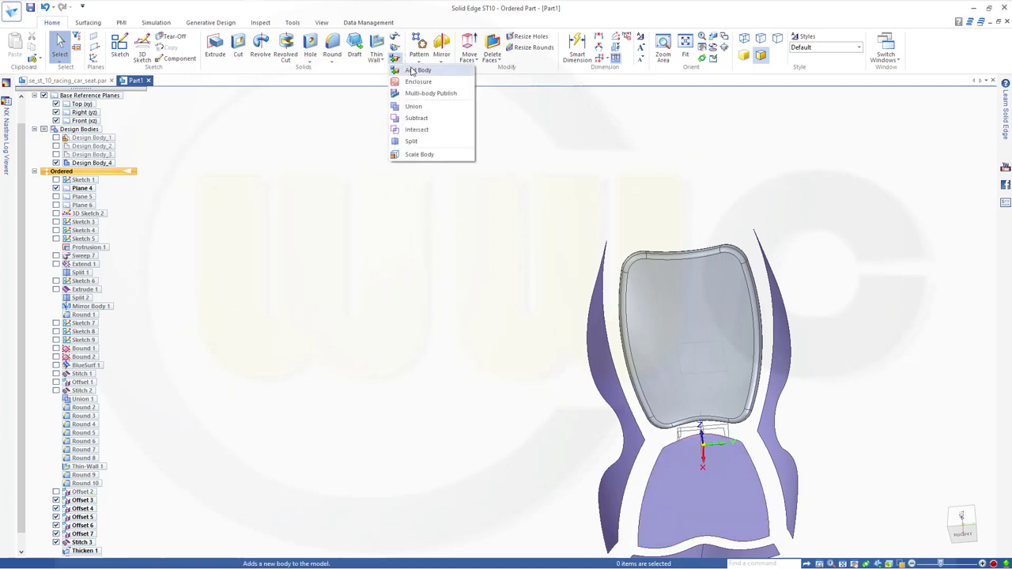
pyautogui.click(413, 71)
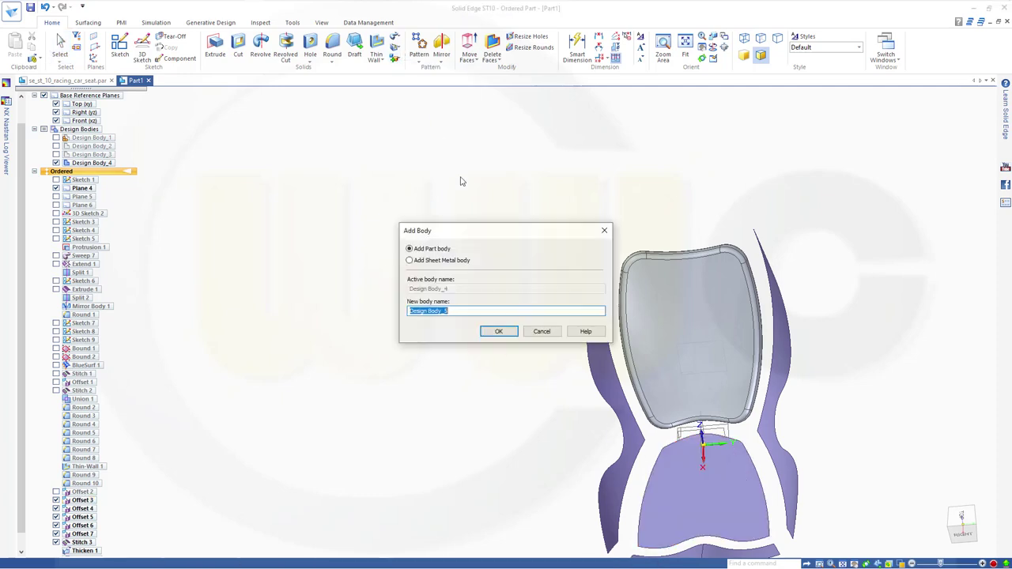
pyautogui.click(499, 332)
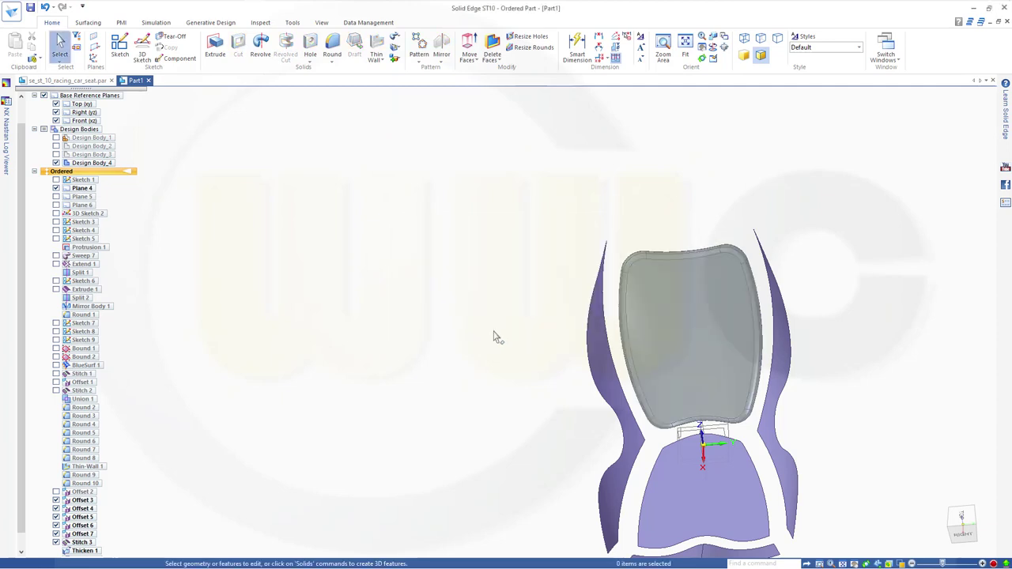
# - Thicken the single seat base offset surface by 20 mm toward the inside of the seat
pyautogui.click(394, 38)
pyautogui.click(416, 107)
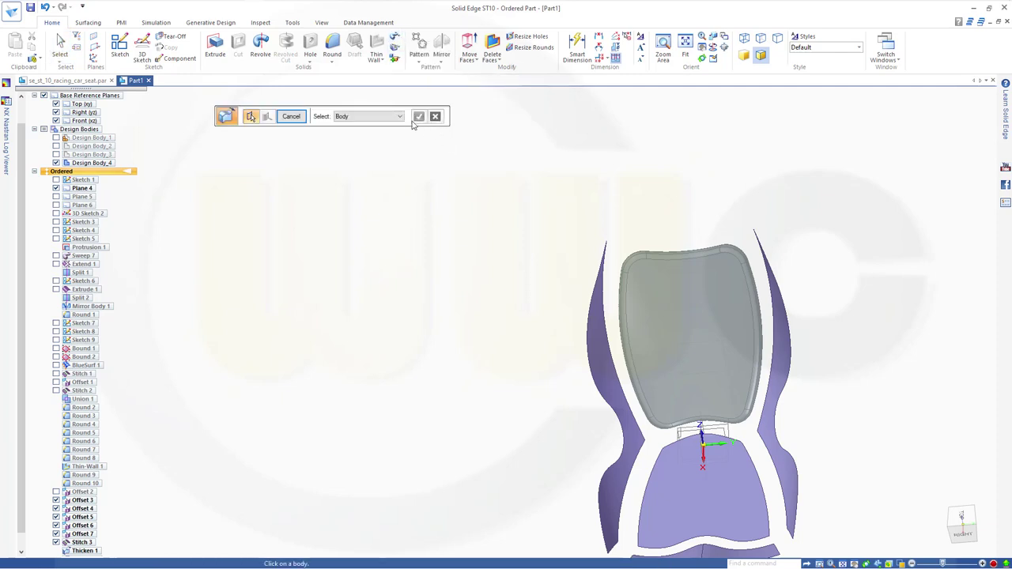
pyautogui.click(399, 117)
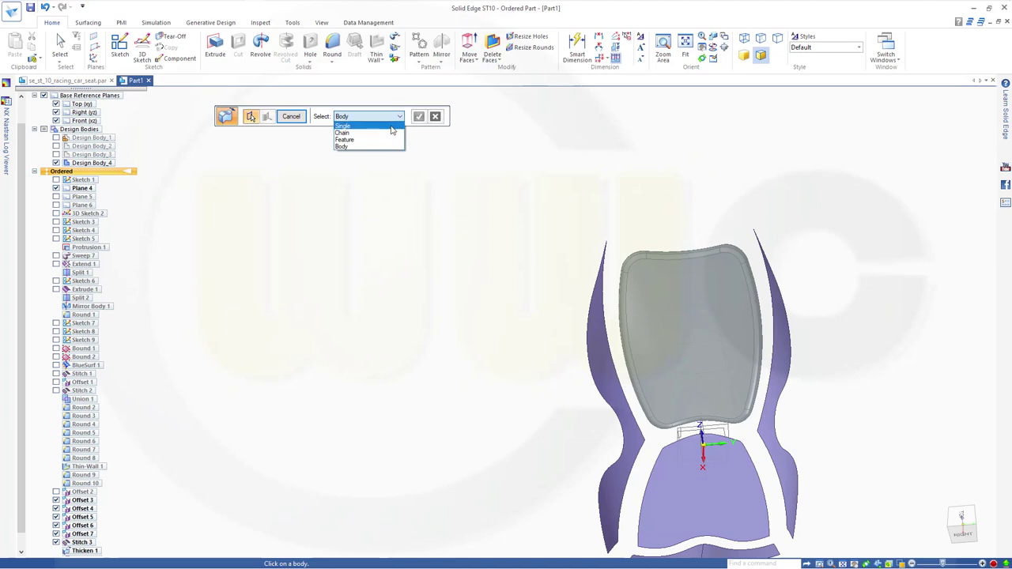
pyautogui.click(372, 132)
pyautogui.click(672, 516)
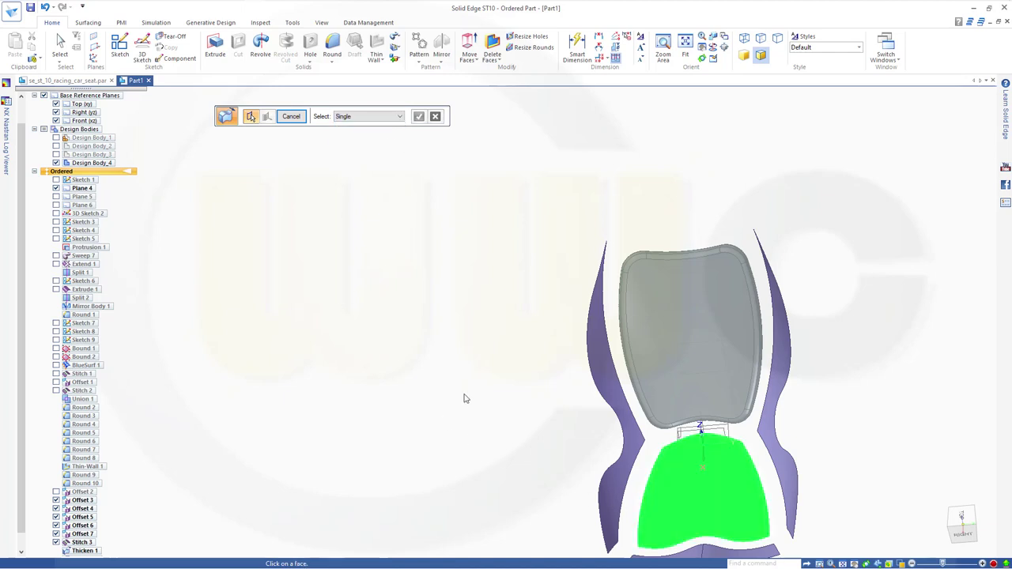
pyautogui.moveTo(465, 397); pyautogui.dragTo(417, 353, button='middle')
pyautogui.rightClick(417, 353)
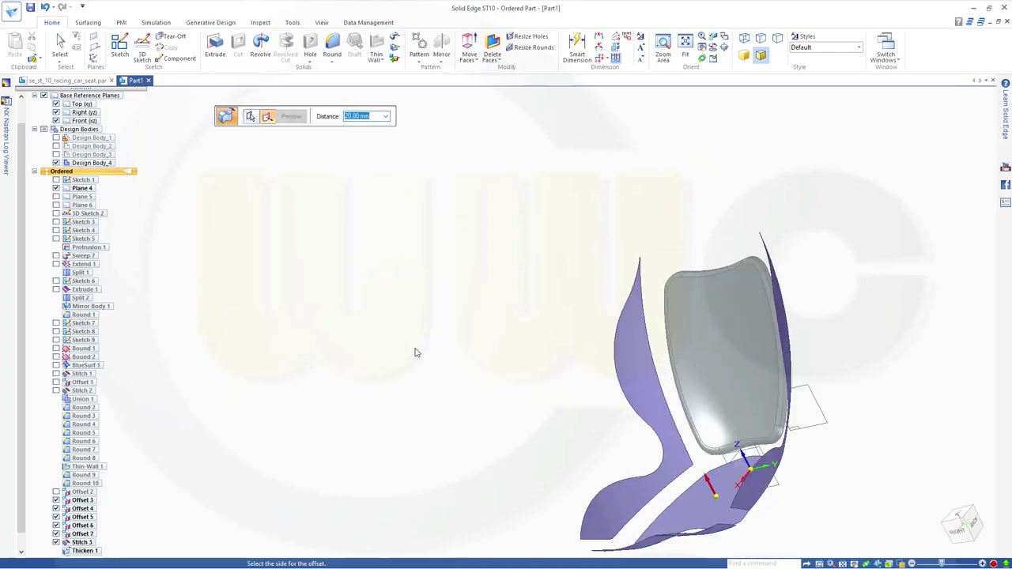
pyautogui.click(389, 303)
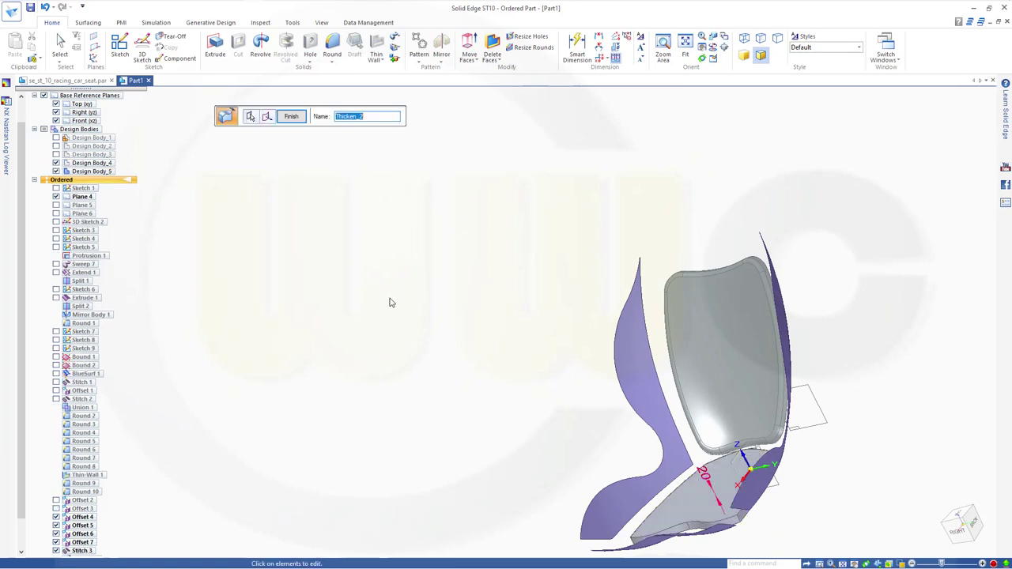
pyautogui.click(291, 116)
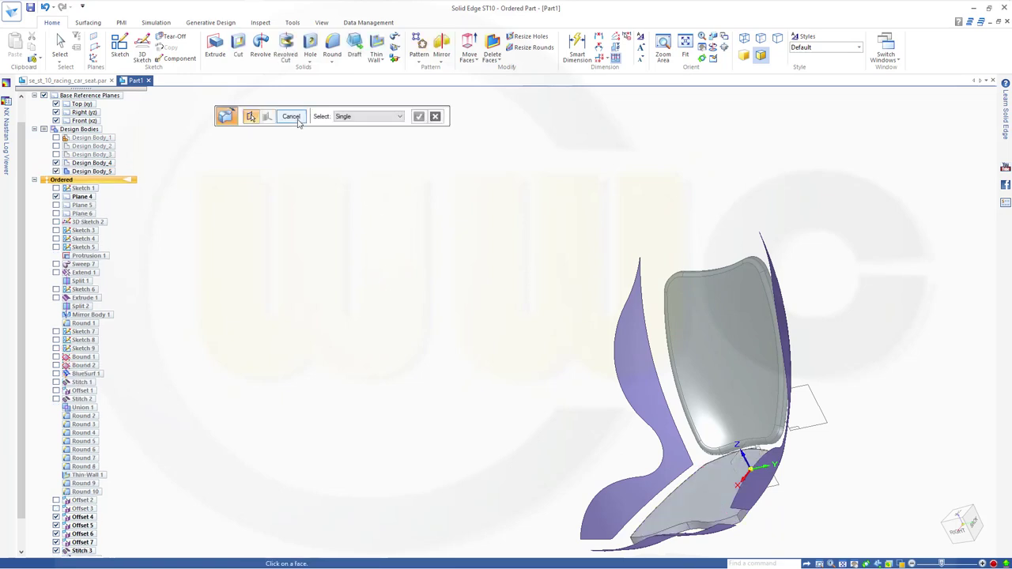
pyautogui.click(293, 119)
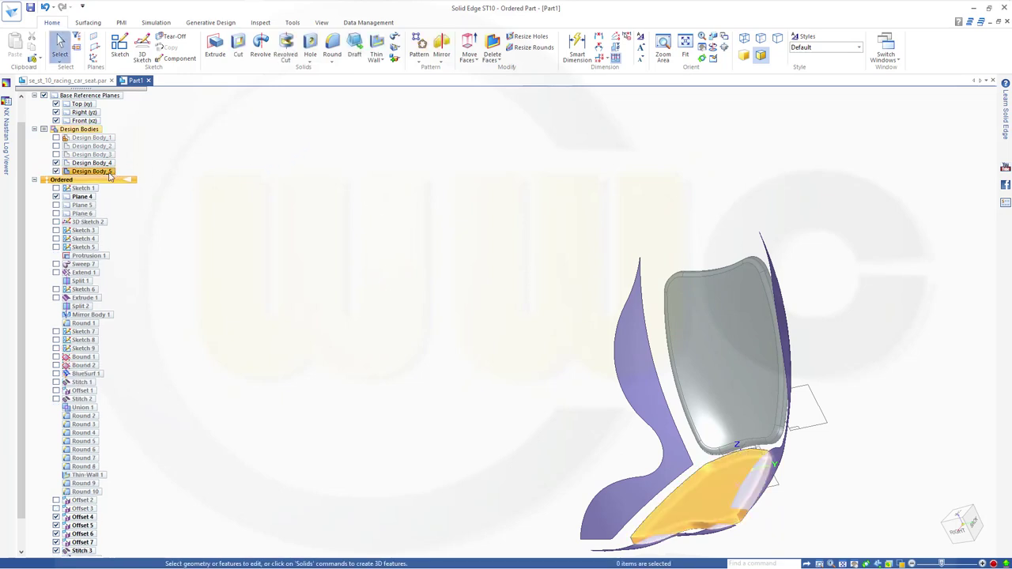
# - Round the two short front corner edges of the seat base pad with a 50 mm radius
pyautogui.hotkey('ctrl', 'r')
pyautogui.click(960, 523)
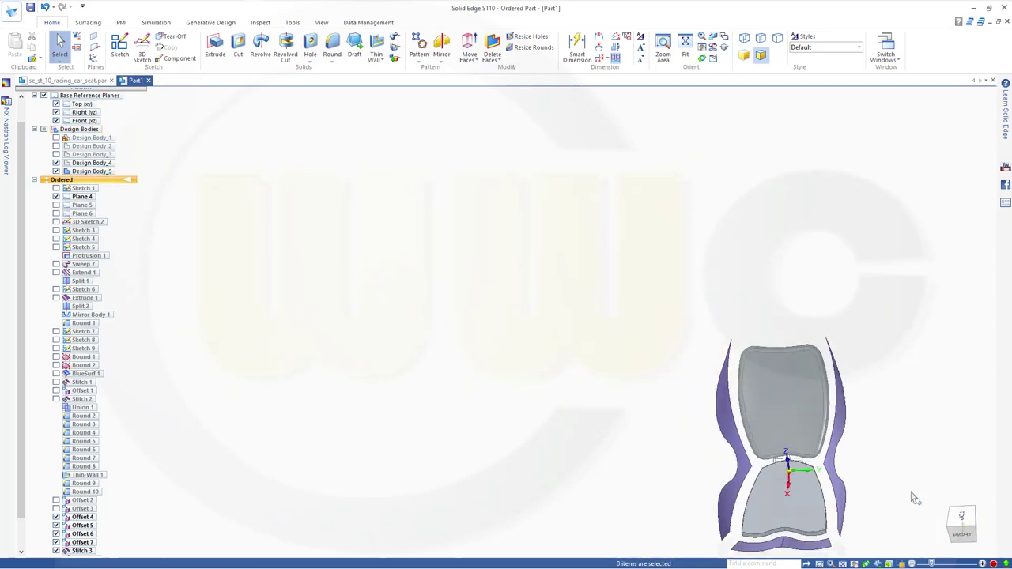
pyautogui.scroll(-3, 783, 459)
pyautogui.moveTo(764, 466); pyautogui.dragTo(773, 520, button='middle')
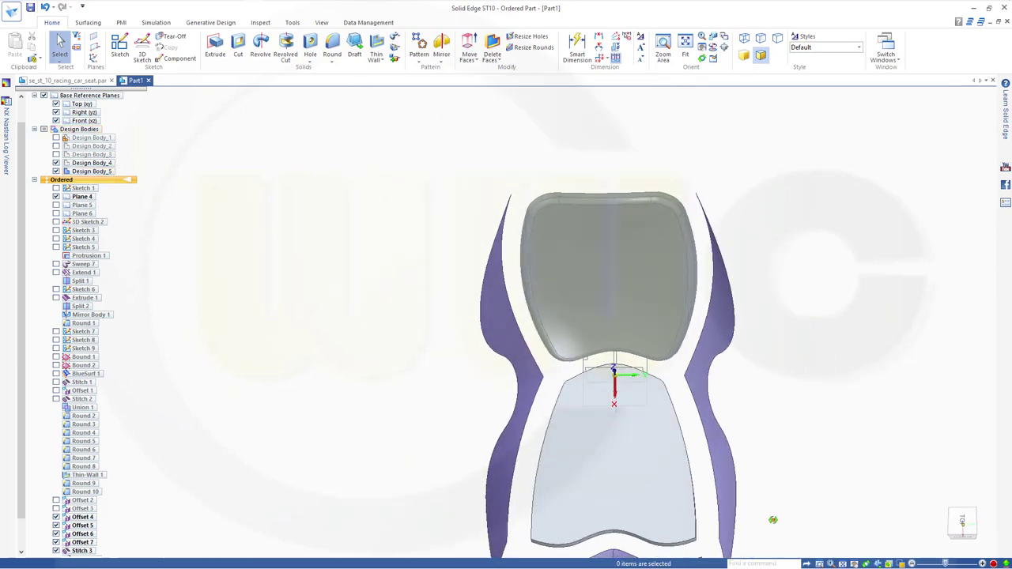
pyautogui.moveTo(691, 479); pyautogui.dragTo(780, 445, button='middle')
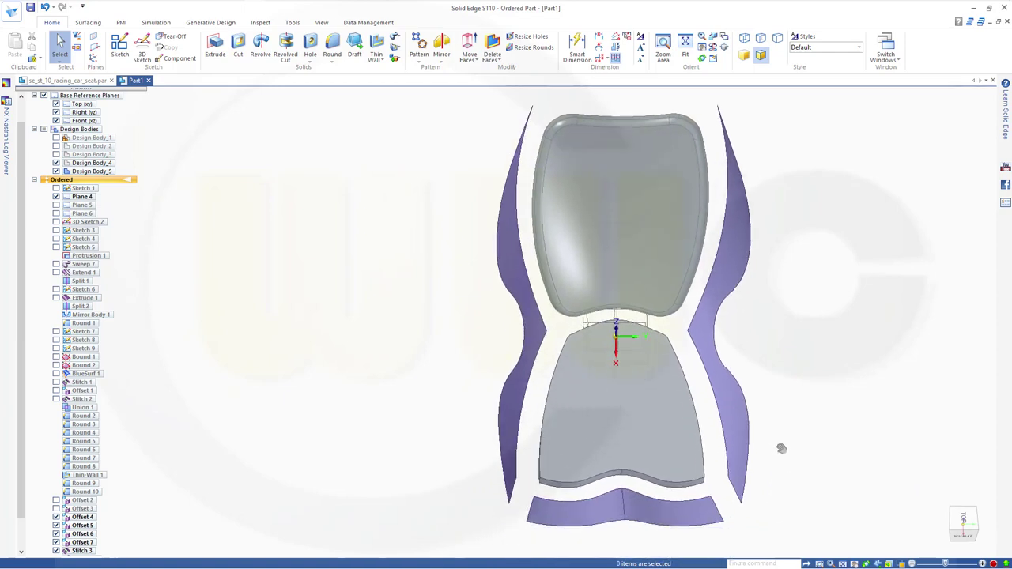
pyautogui.click(333, 49)
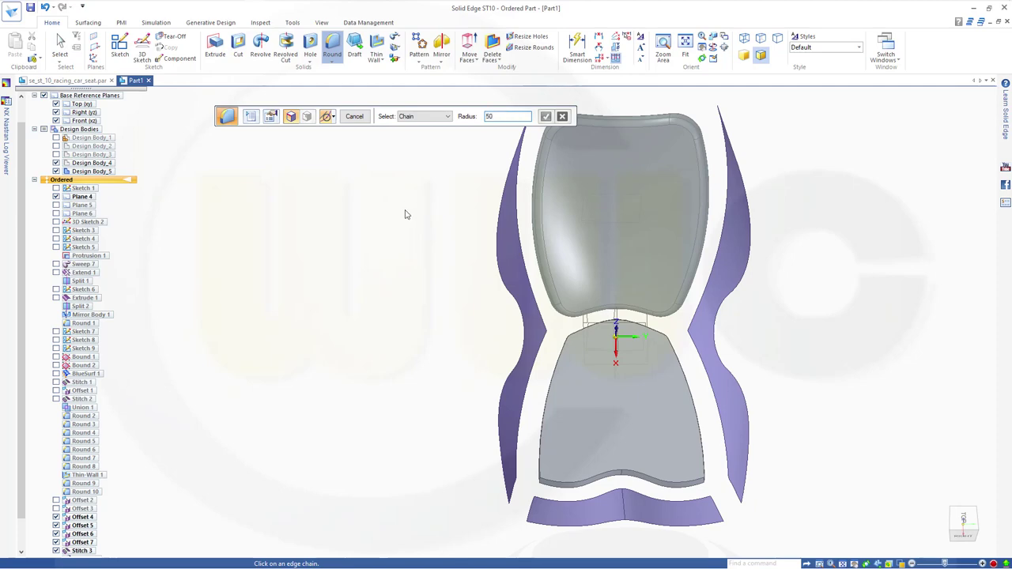
pyautogui.scroll(5, 539, 484)
pyautogui.click(538, 475)
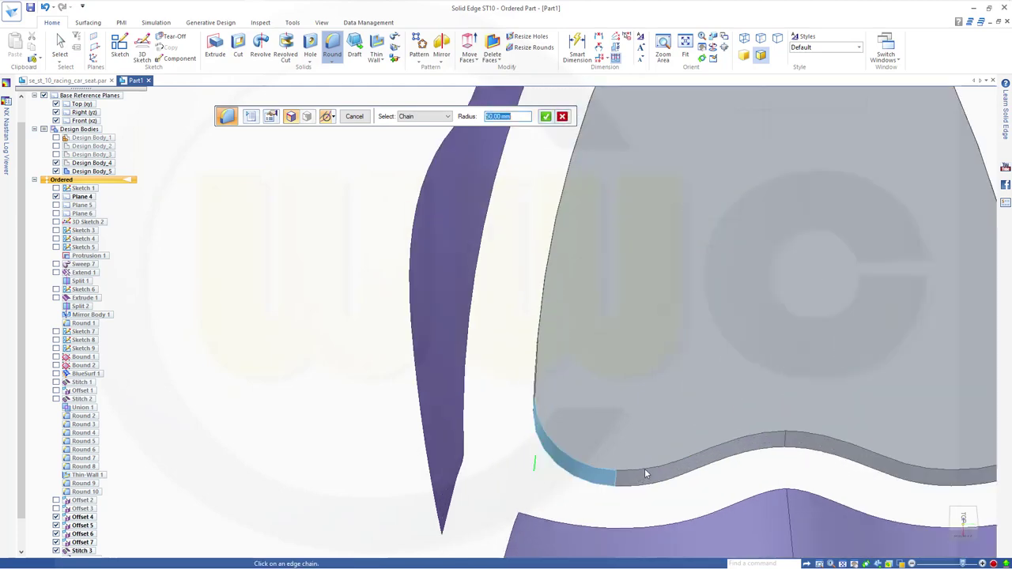
pyautogui.scroll(-5, 817, 504)
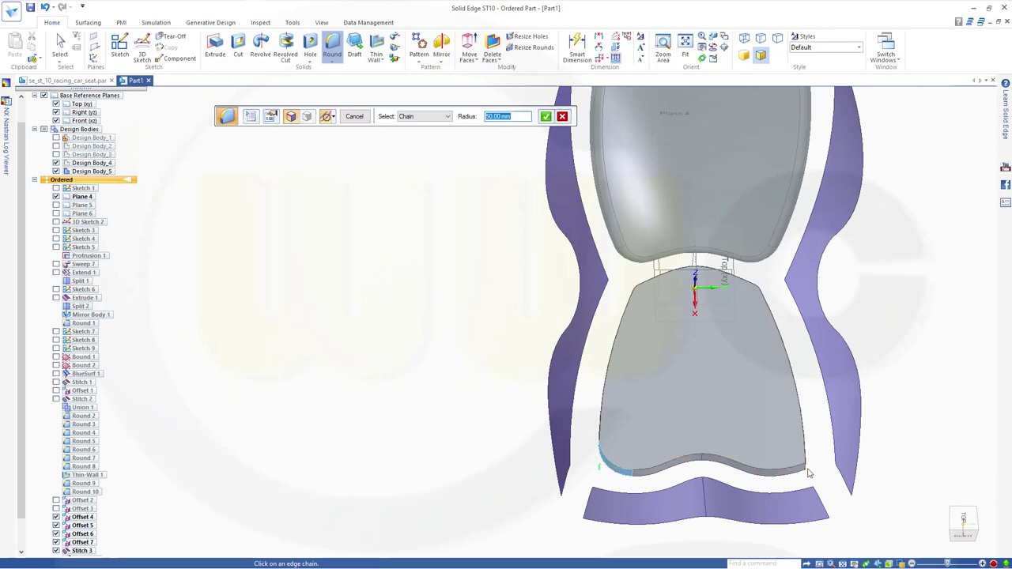
pyautogui.scroll(5, 807, 473)
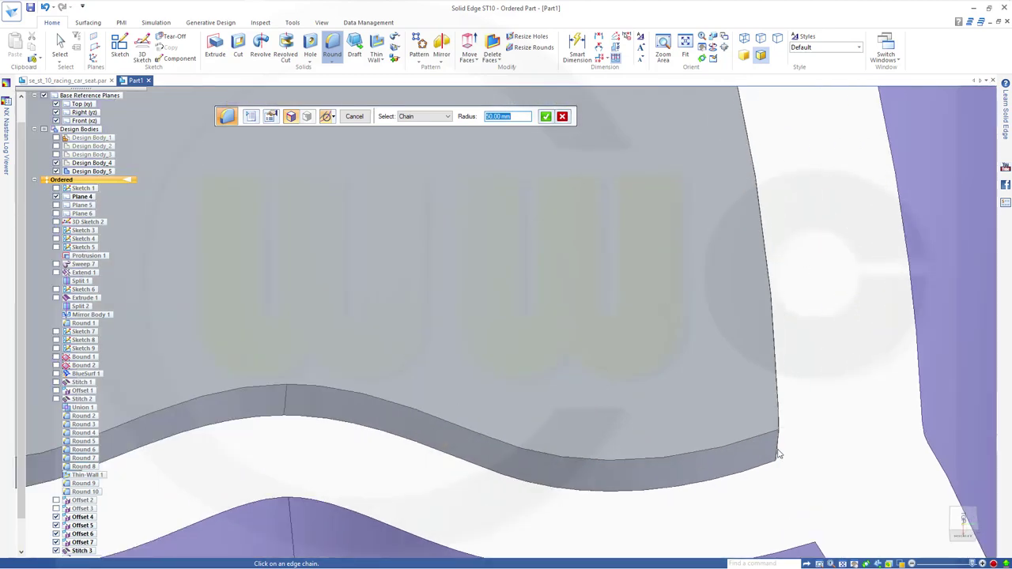
pyautogui.click(782, 455)
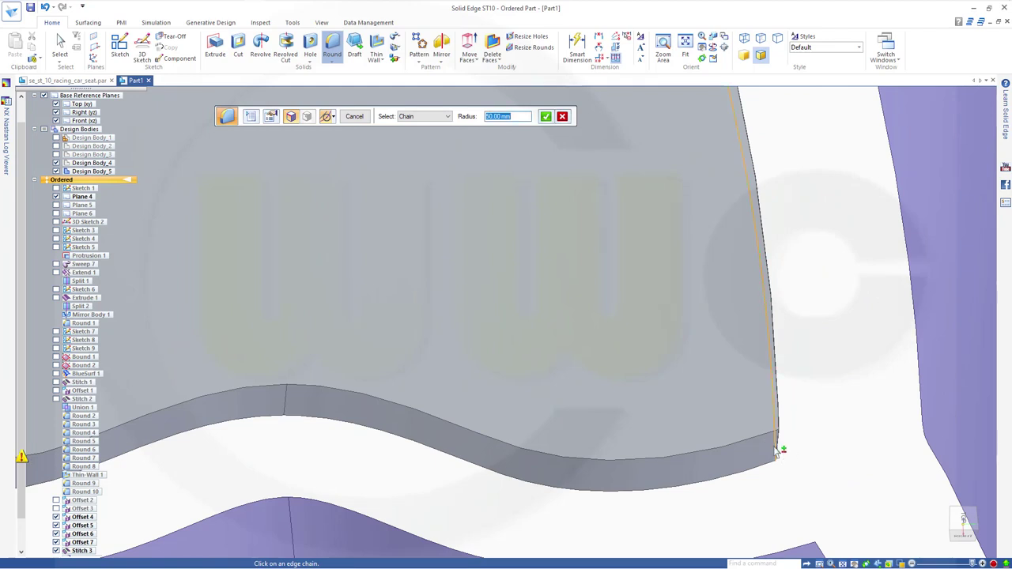
pyautogui.rightClick(820, 461)
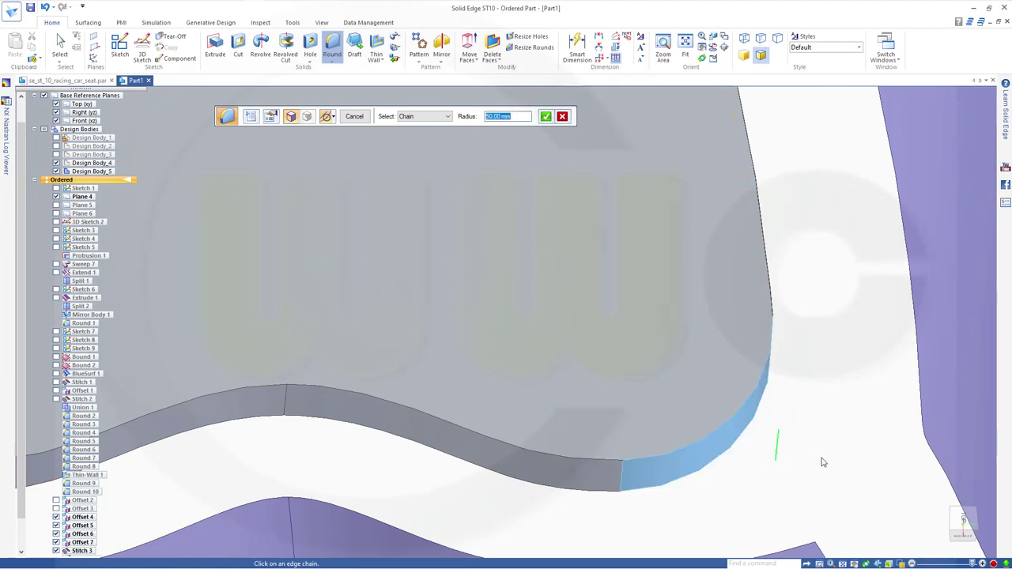
pyautogui.scroll(-6, 815, 443)
pyautogui.moveTo(677, 271); pyautogui.dragTo(644, 253, button='middle')
pyautogui.scroll(5, 647, 255)
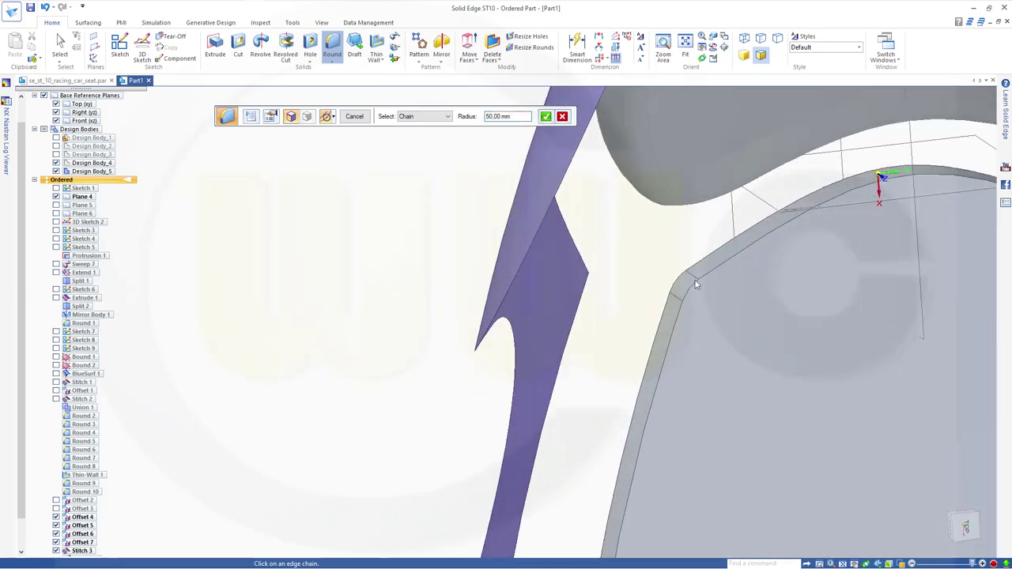
pyautogui.scroll(-2, 696, 287)
pyautogui.moveTo(713, 310)
pyautogui.mouseDown(button='middle')
pyautogui.moveTo(791, 340)
pyautogui.moveTo(741, 356)
pyautogui.moveTo(775, 366)
pyautogui.moveTo(790, 298)
pyautogui.mouseUp(button='middle')
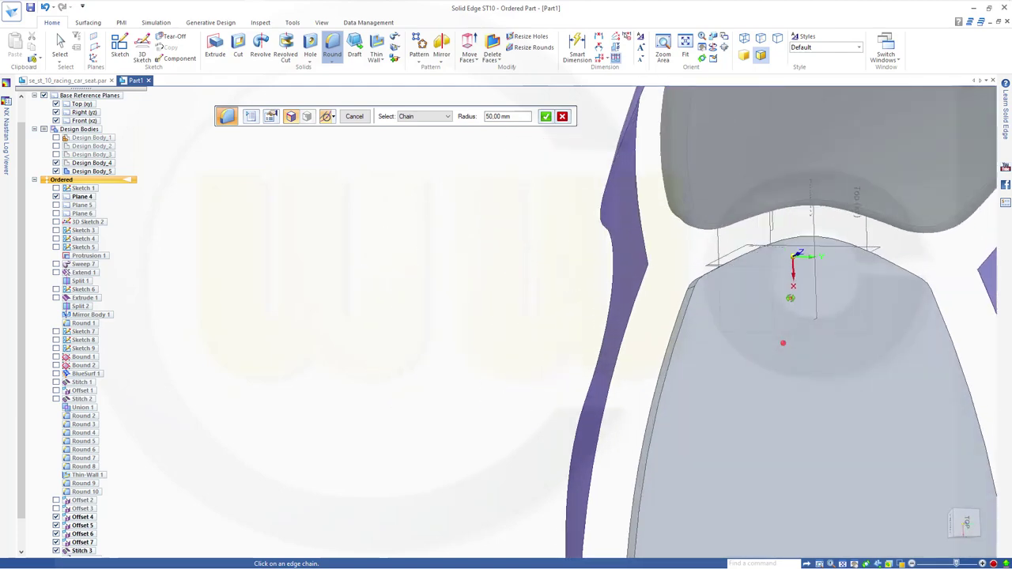
pyautogui.scroll(-3, 804, 382)
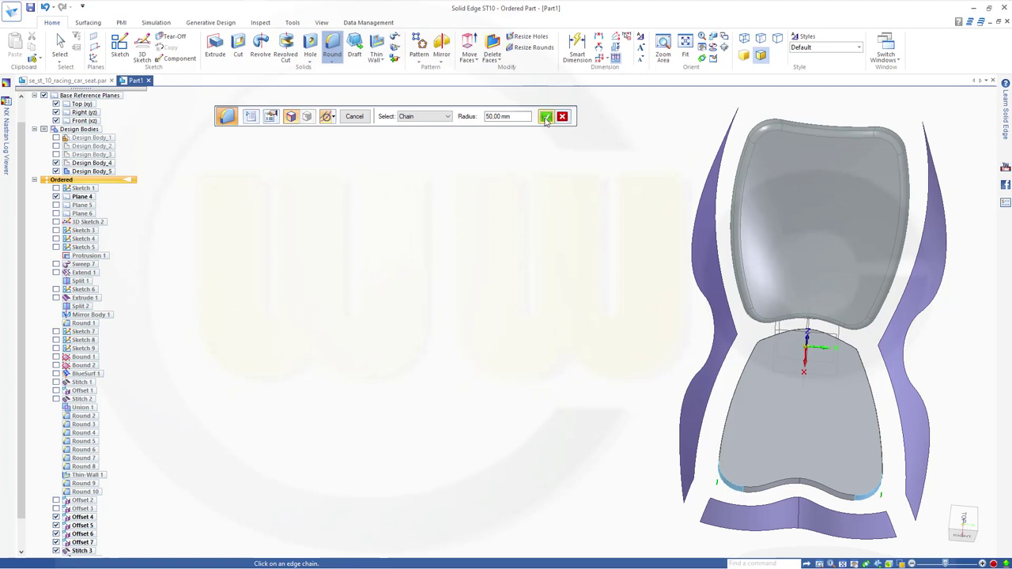
pyautogui.click(546, 117)
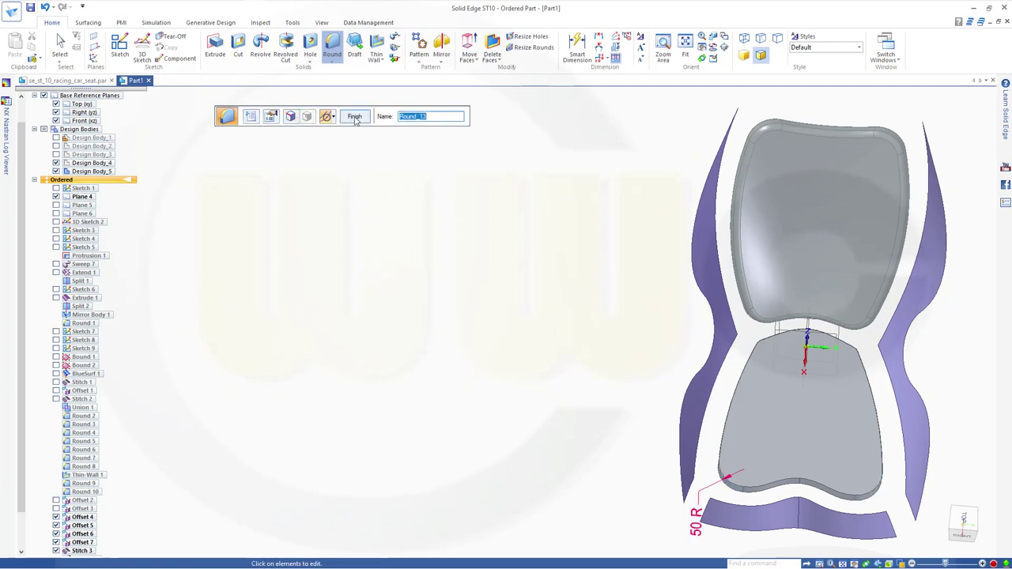
pyautogui.click(354, 117)
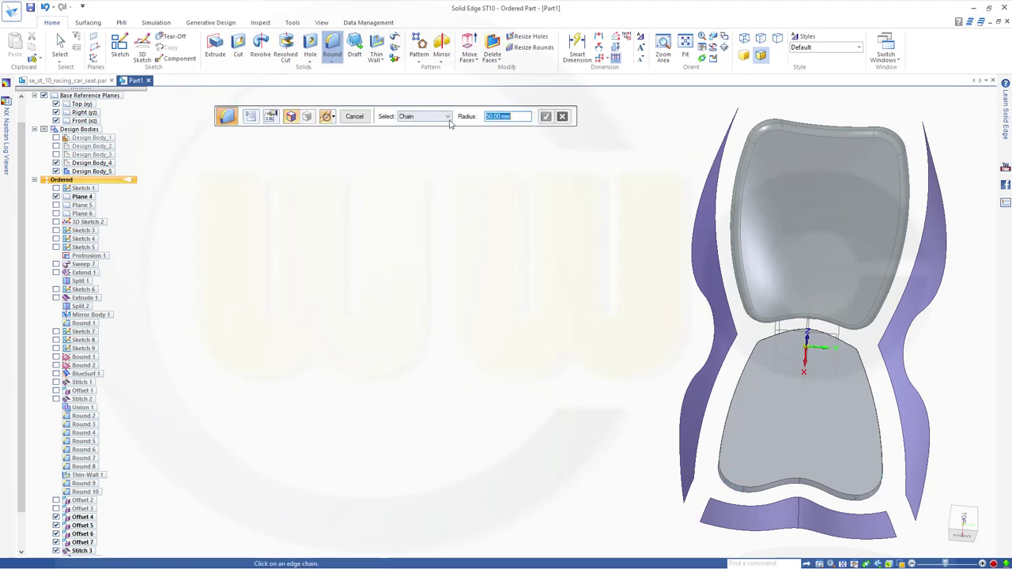
# - Round the whole inner edge loop of the seat base pad with a 10 mm radius
pyautogui.write('10')
pyautogui.click(768, 486)
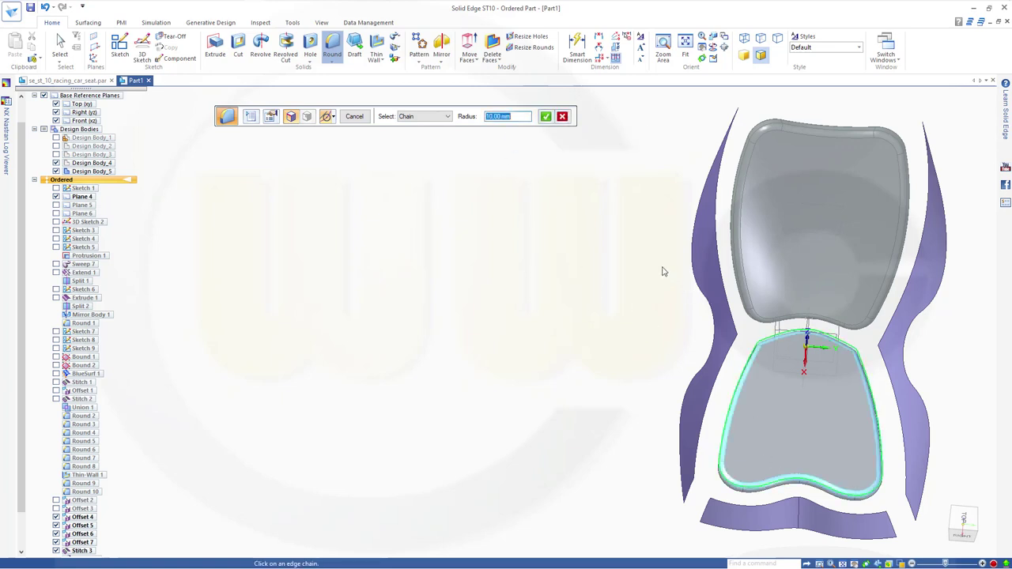
pyautogui.click(546, 117)
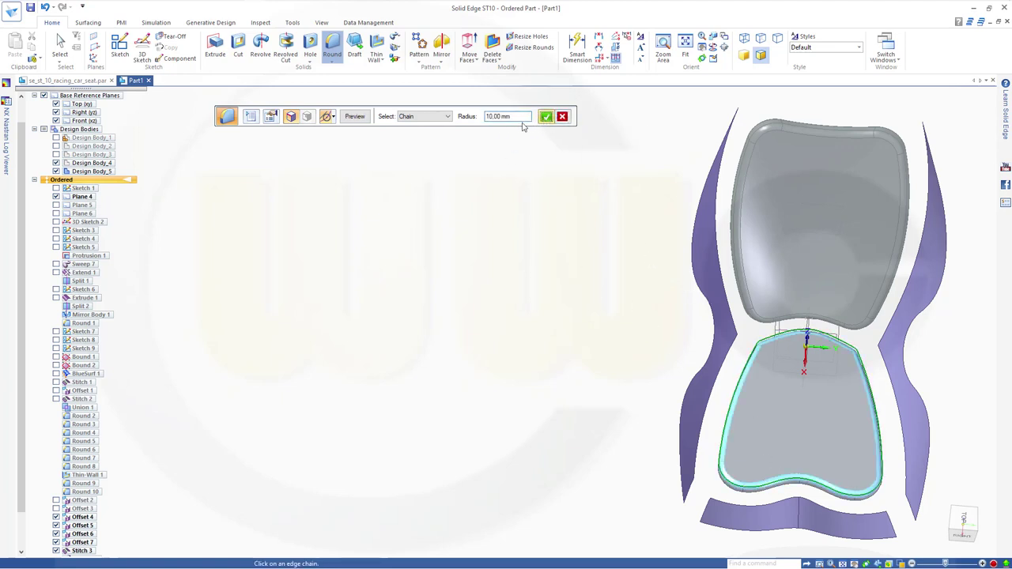
pyautogui.click(355, 116)
pyautogui.click(356, 117)
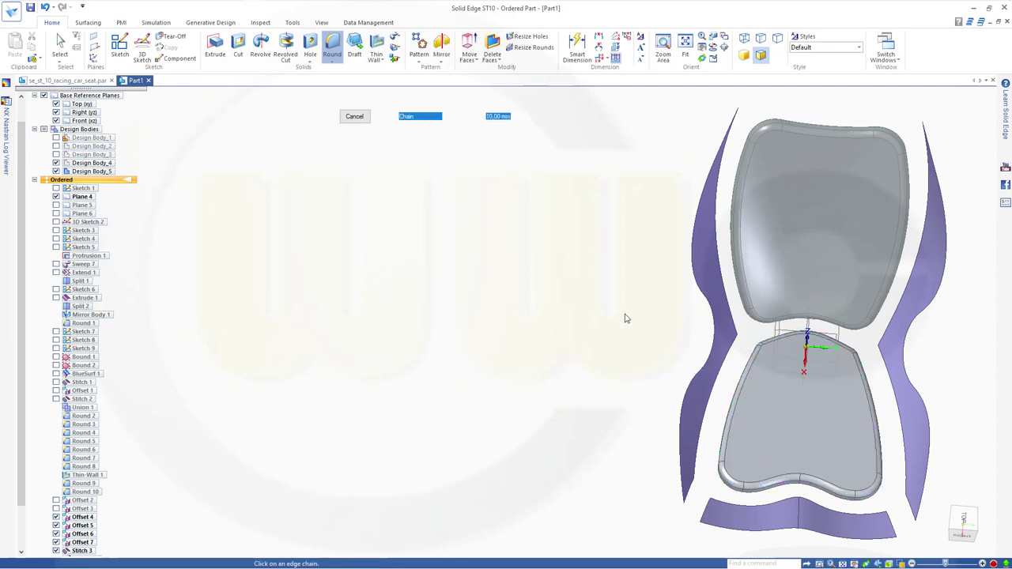
pyautogui.moveTo(624, 316)
pyautogui.mouseDown(button='middle')
pyautogui.moveTo(650, 317)
pyautogui.moveTo(642, 313)
pyautogui.mouseUp(button='middle')
pyautogui.click(355, 117)
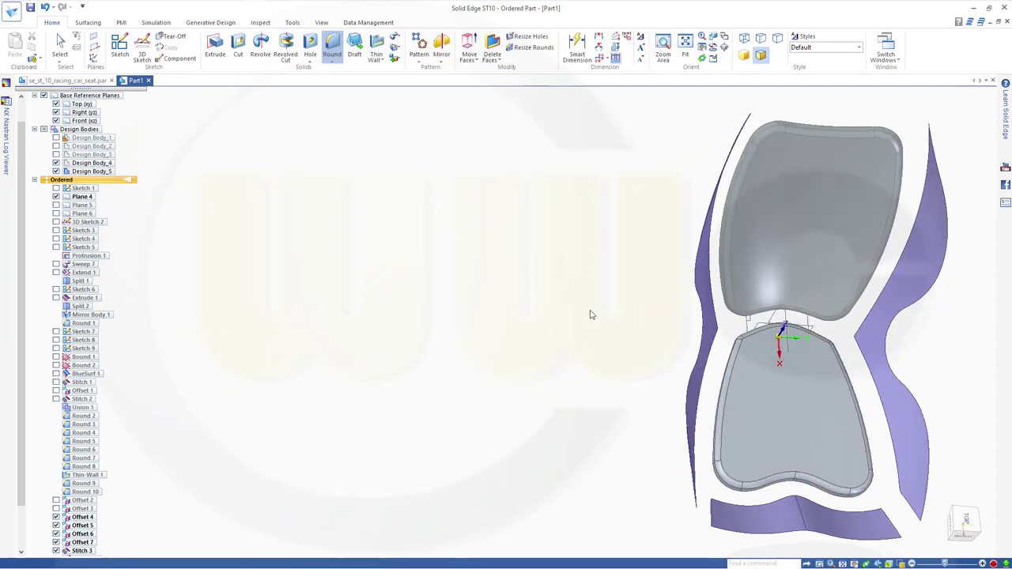
# - Add another part body for the front lip pad, keeping the suggested body name
pyautogui.scroll(-3, 659, 373)
pyautogui.moveTo(886, 470); pyautogui.dragTo(813, 438, button='middle')
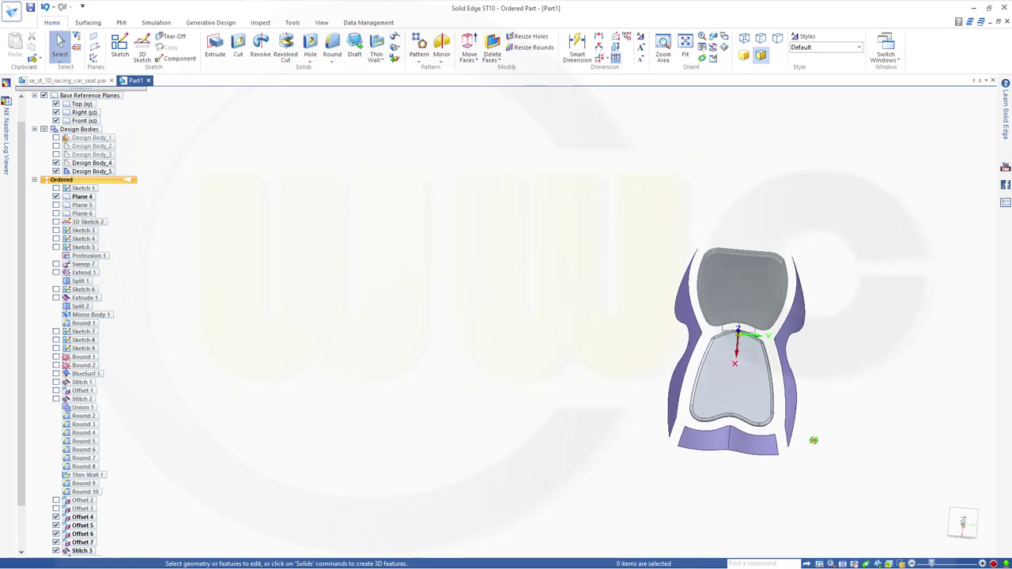
pyautogui.click(395, 60)
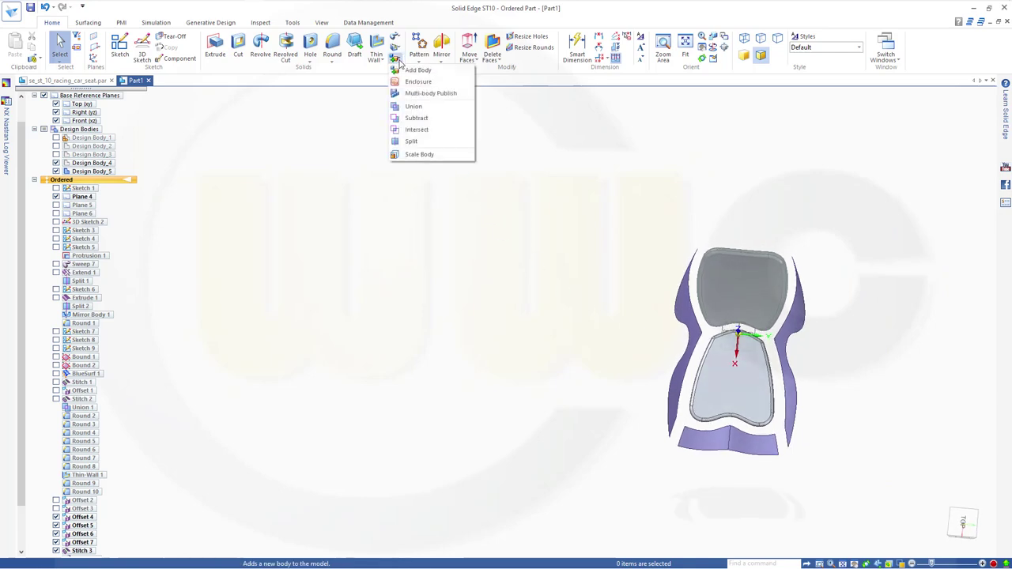
pyautogui.click(415, 70)
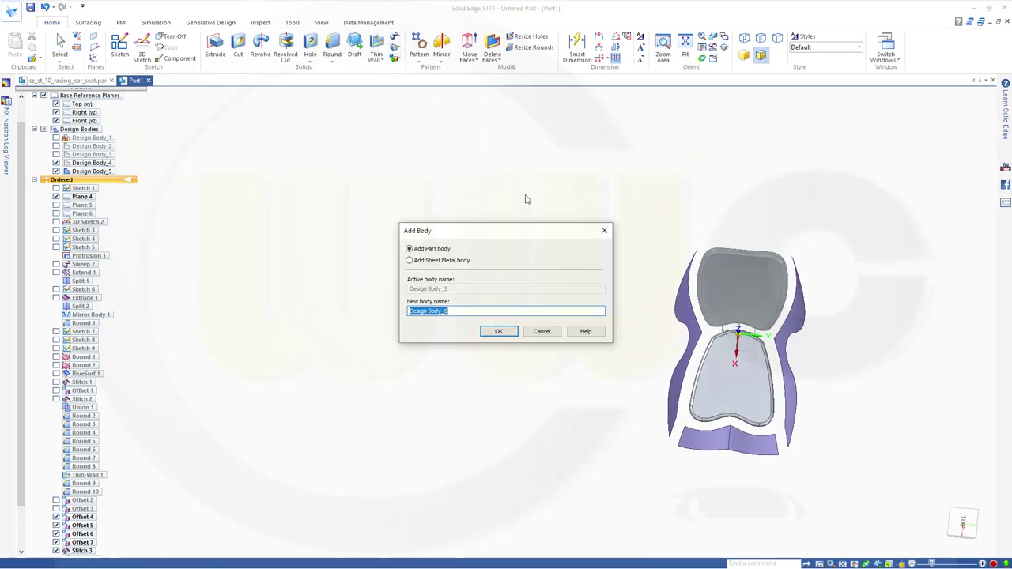
pyautogui.click(499, 331)
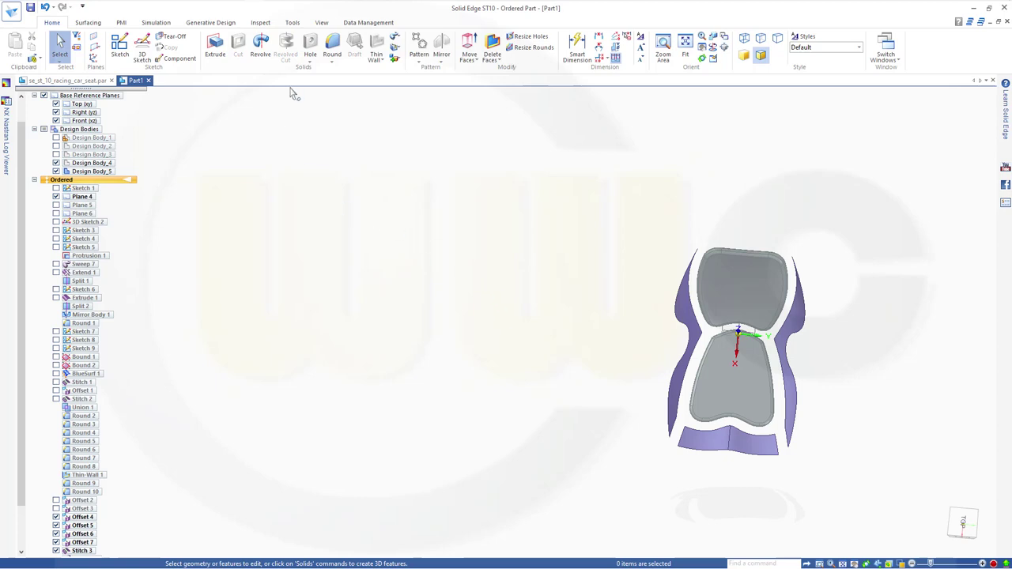
# - Thicken the chain of two offset faces at the seat's front lip by 20 mm toward the inside of the seat
pyautogui.click(395, 38)
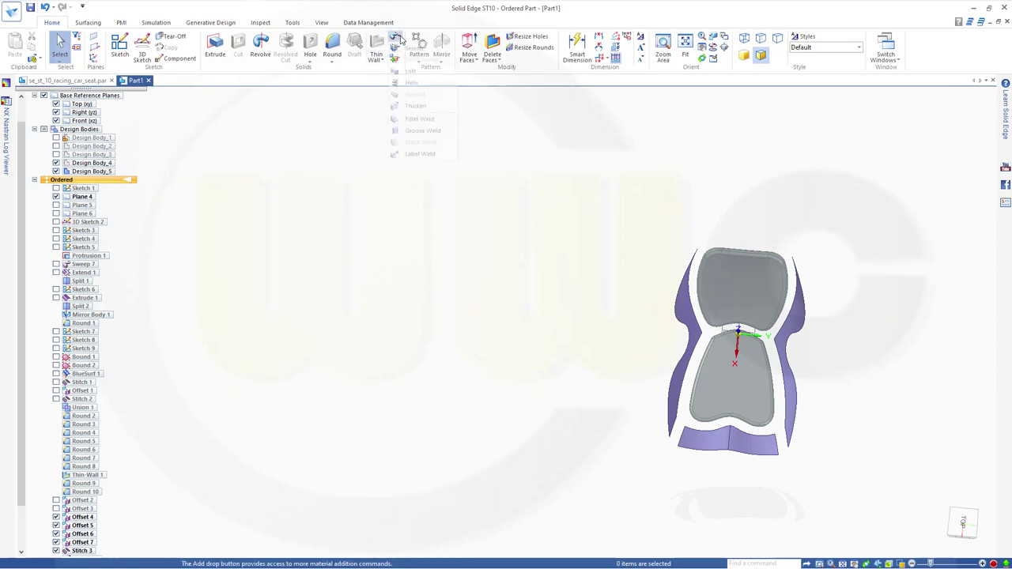
pyautogui.click(415, 108)
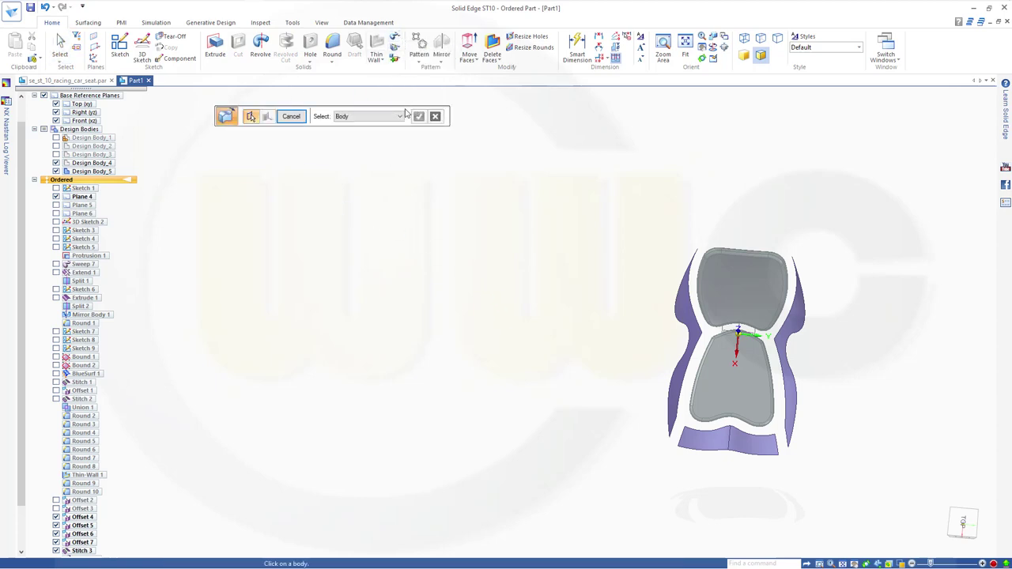
pyautogui.click(400, 117)
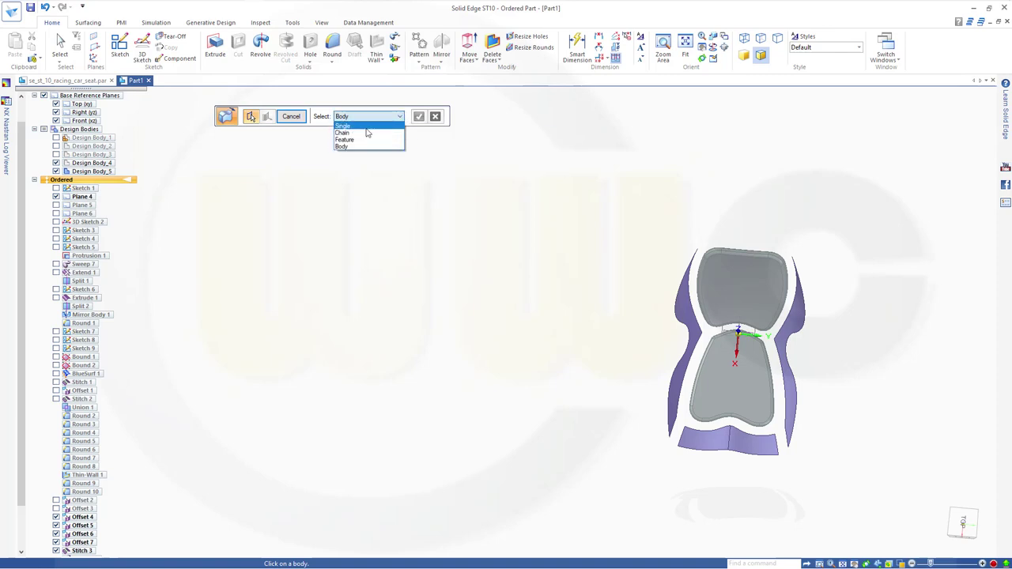
pyautogui.click(366, 125)
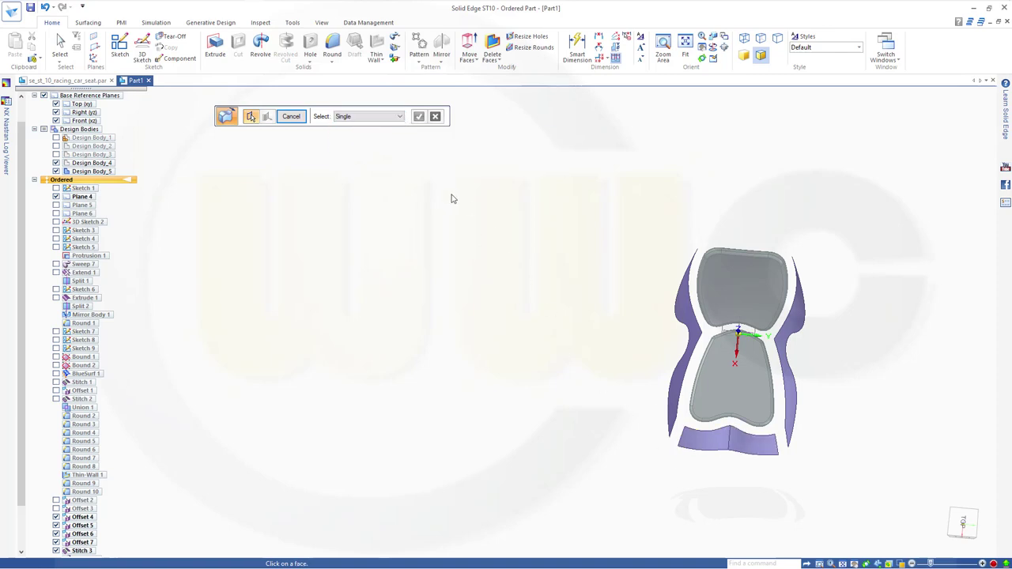
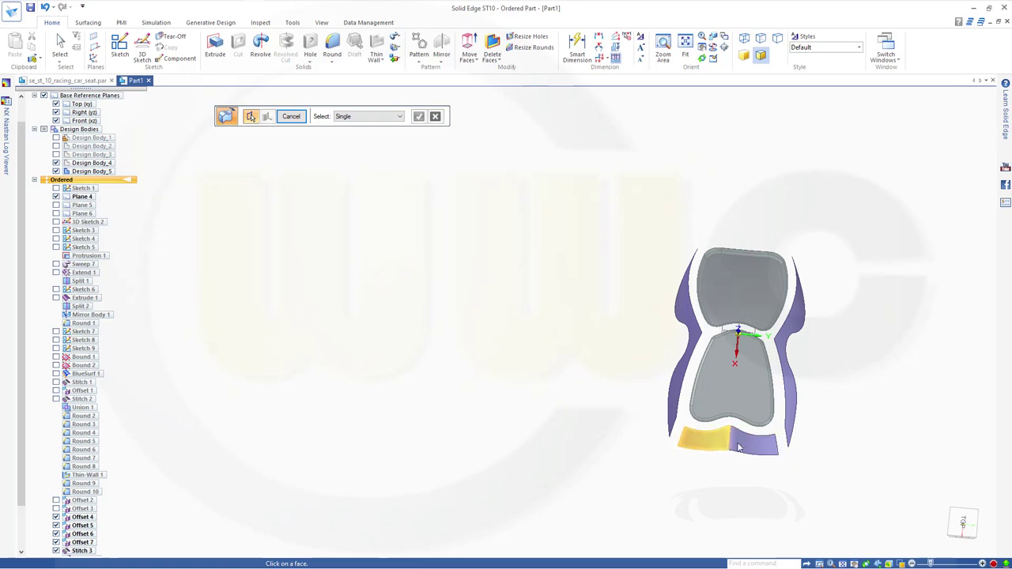
pyautogui.click(399, 118)
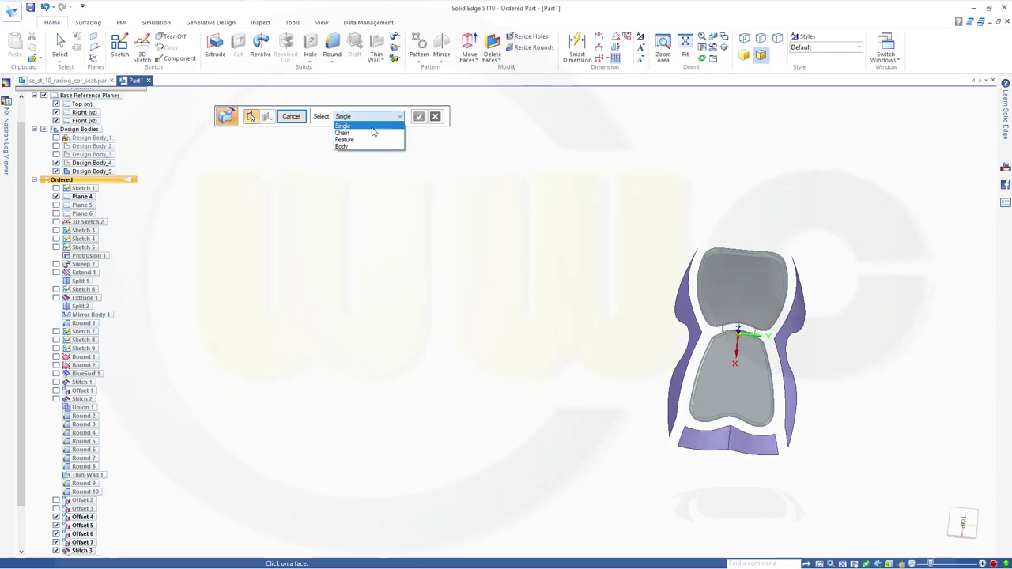
pyautogui.click(368, 134)
pyautogui.click(709, 445)
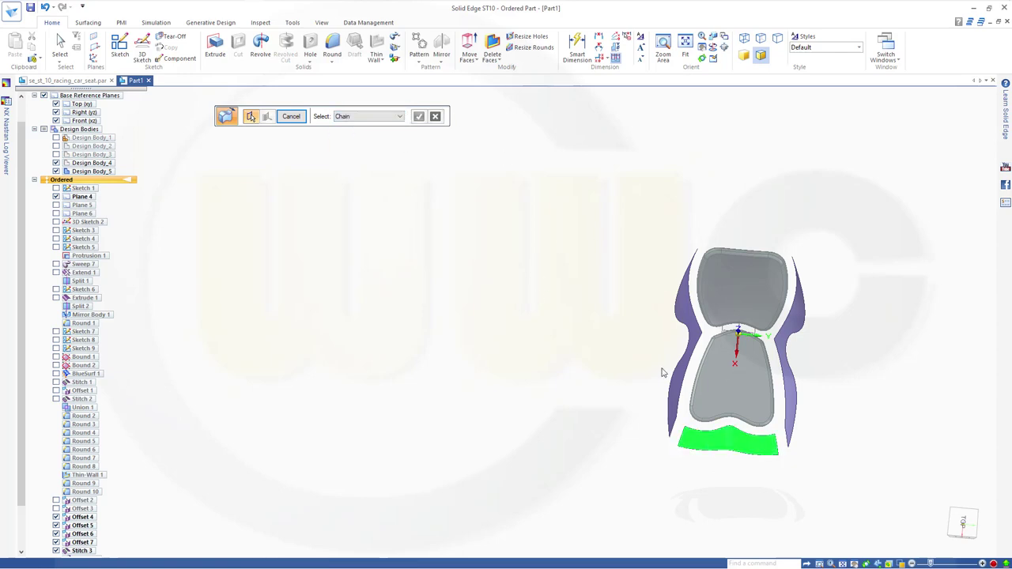
pyautogui.rightClick(464, 196)
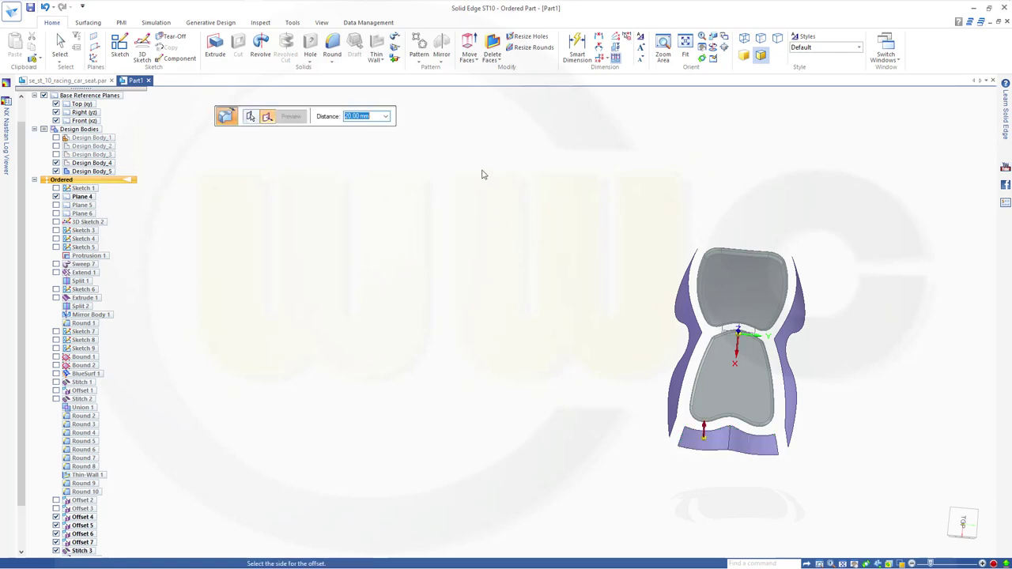
pyautogui.click(576, 228)
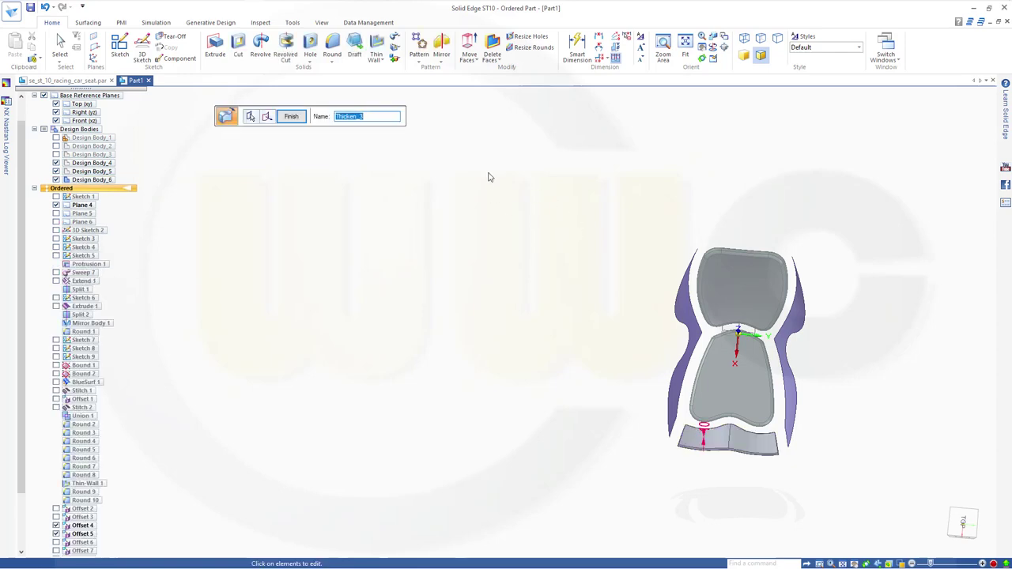
pyautogui.click(291, 116)
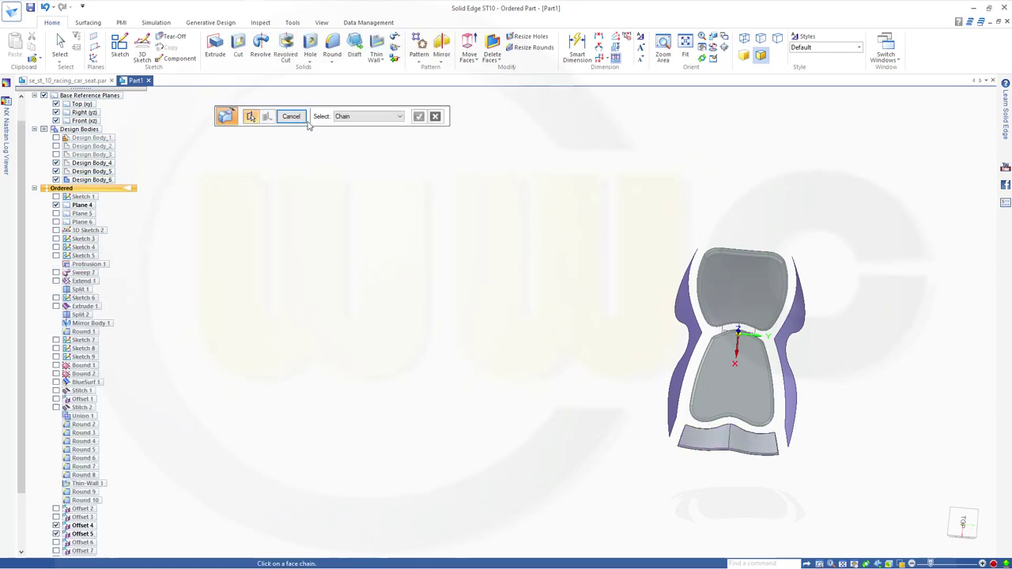
pyautogui.click(291, 116)
# - Round the four short corner edges at both ends of the front lip pad with a 30 mm radius
pyautogui.scroll(5, 811, 432)
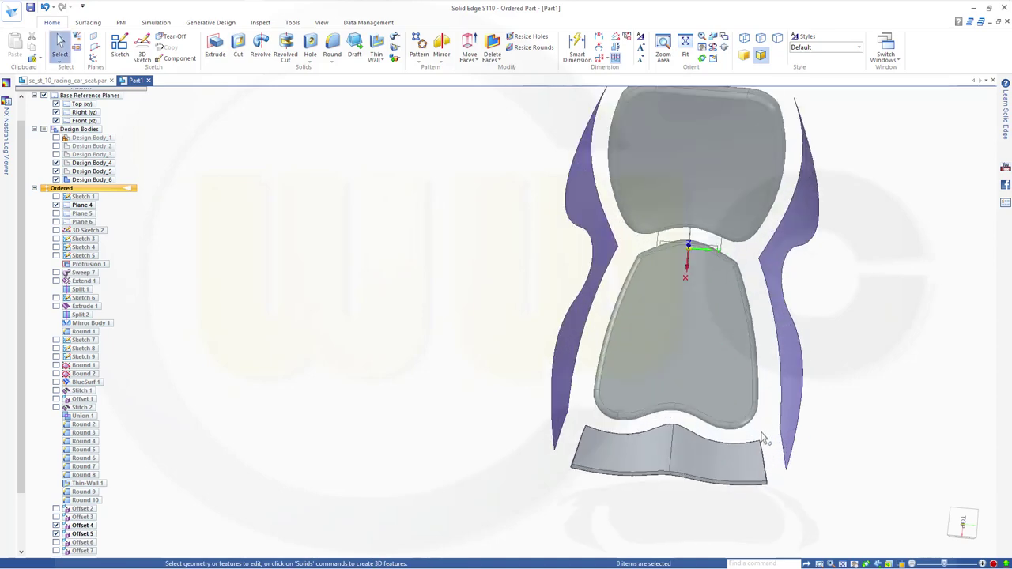
pyautogui.moveTo(734, 417); pyautogui.dragTo(766, 374, button='middle')
pyautogui.click(332, 49)
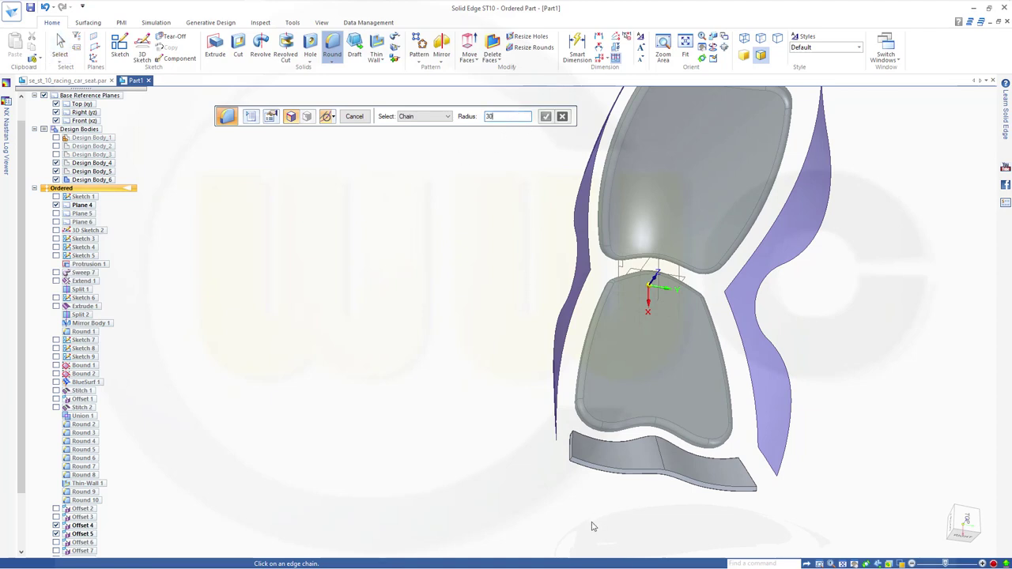
pyautogui.scroll(3, 572, 481)
pyautogui.click(561, 415)
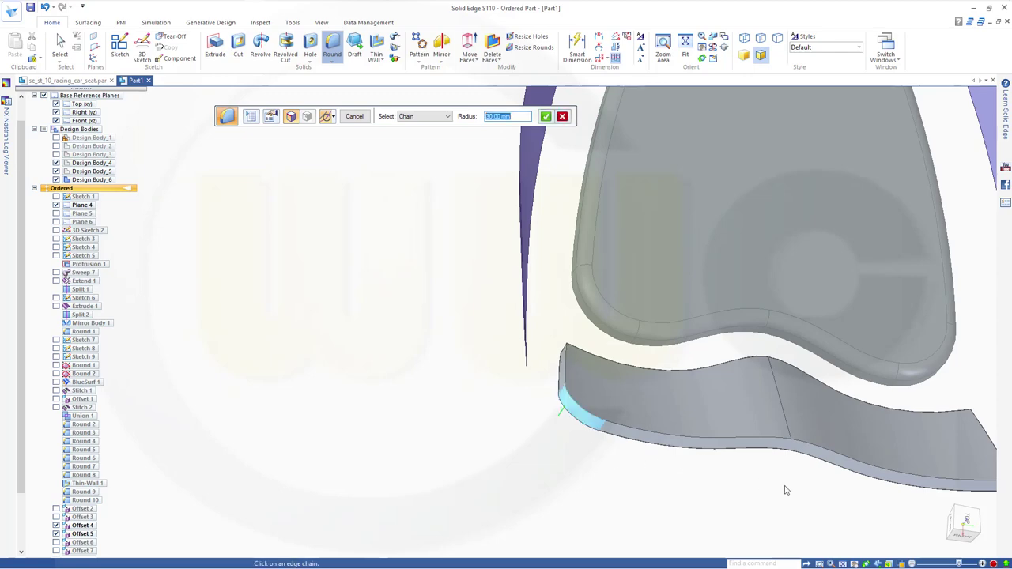
pyautogui.moveTo(707, 408); pyautogui.dragTo(641, 439, button='middle')
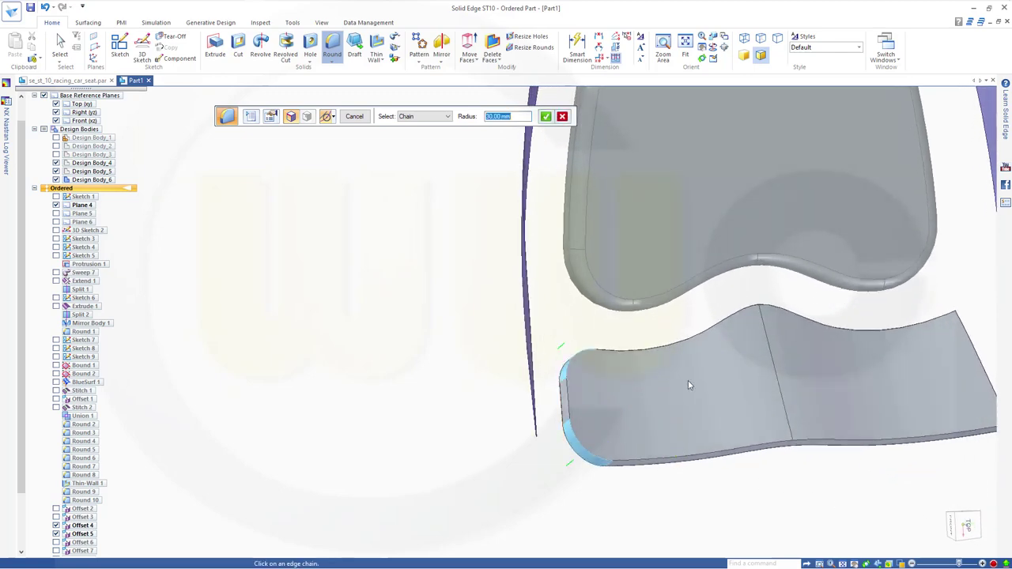
pyautogui.moveTo(688, 381); pyautogui.dragTo(843, 434, button='middle')
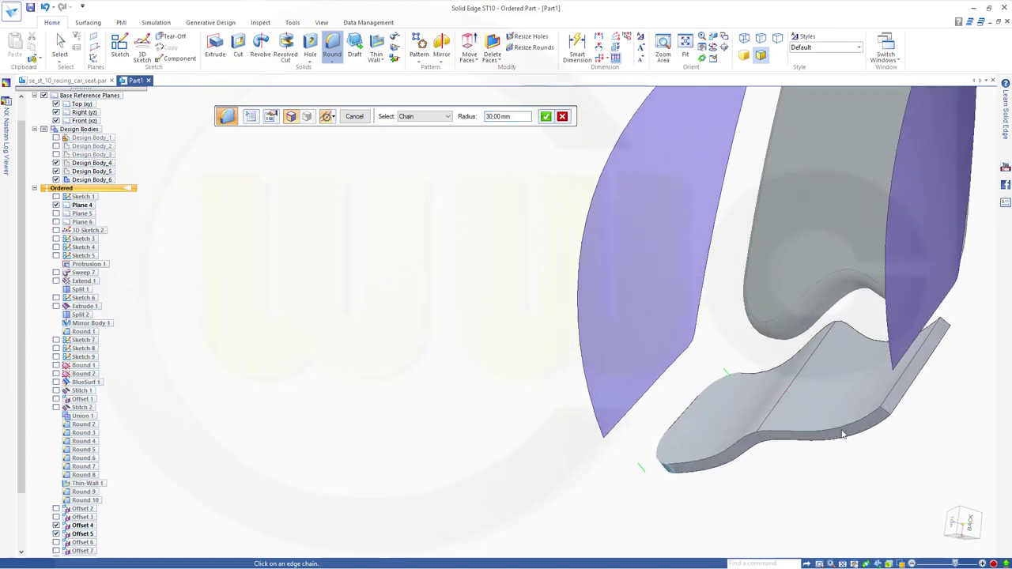
pyautogui.click(885, 414)
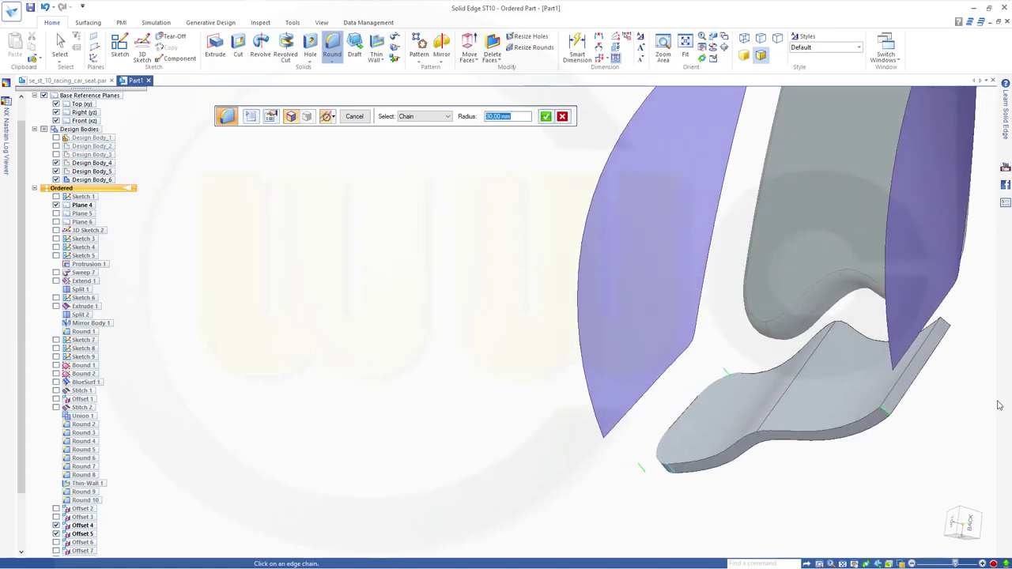
pyautogui.click(945, 329)
pyautogui.moveTo(791, 354); pyautogui.dragTo(902, 368, button='middle')
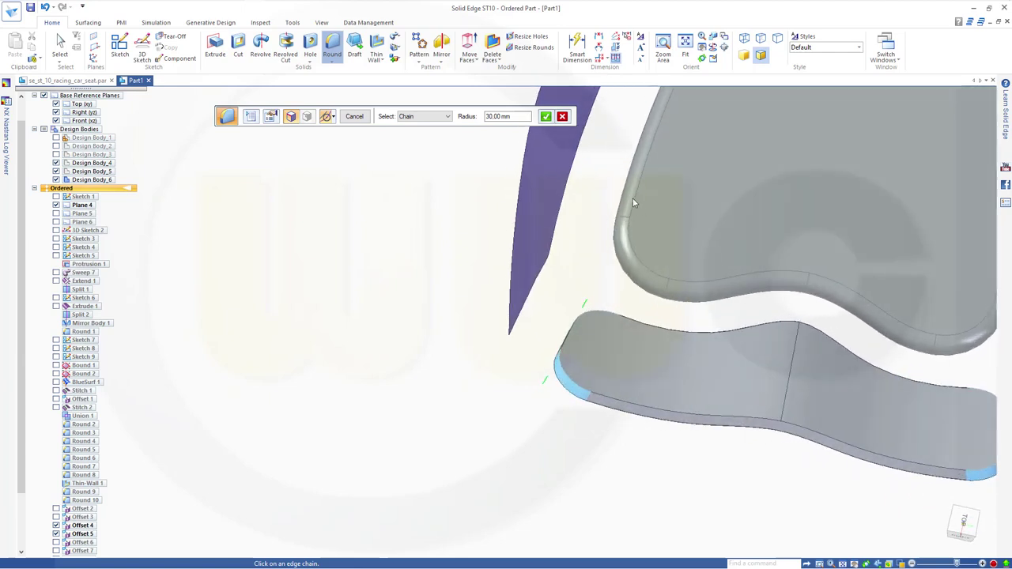
pyautogui.click(546, 117)
pyautogui.click(360, 117)
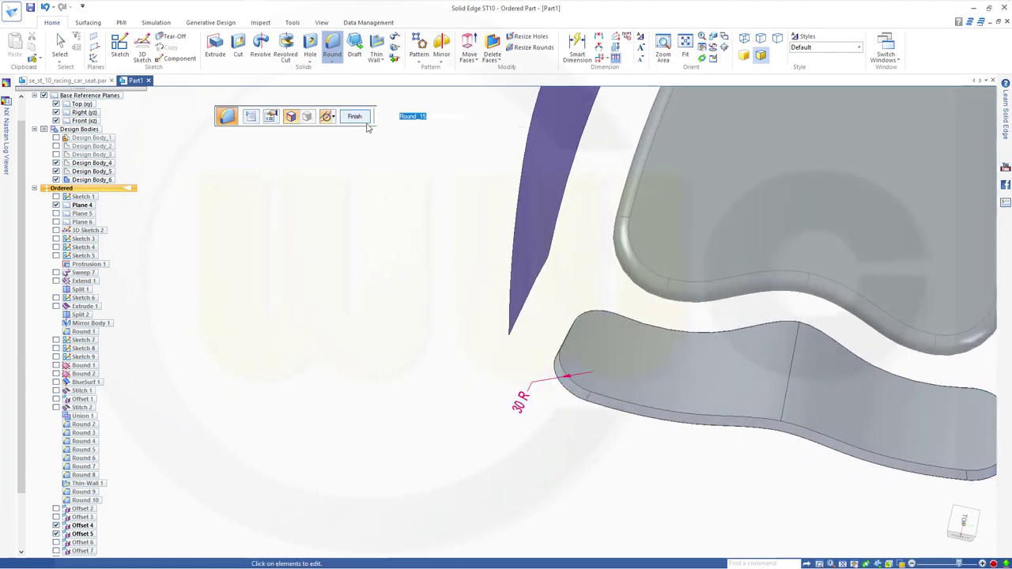
pyautogui.click(357, 119)
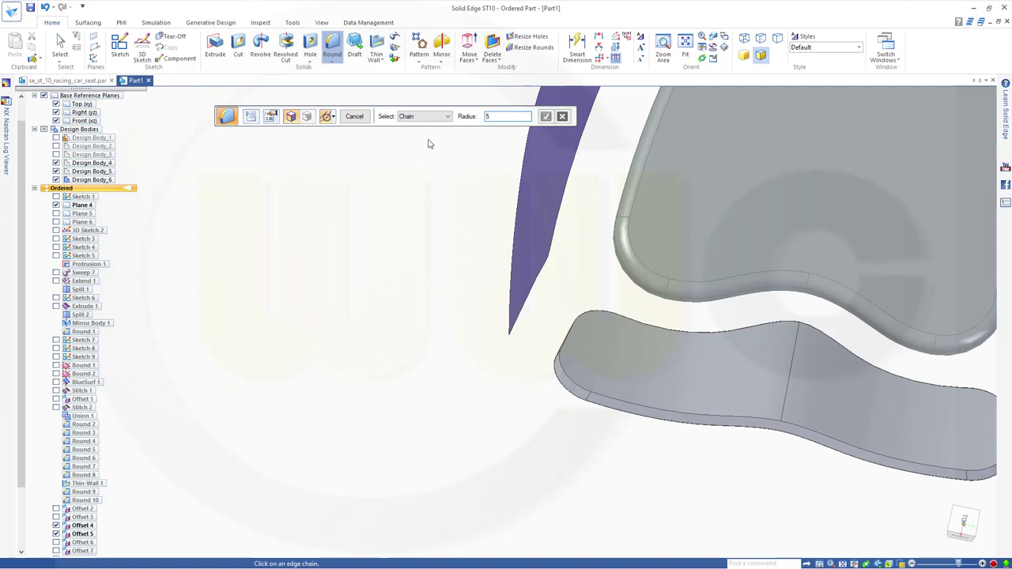
# - Round the whole inner edge loop of the front lip pad with a 5 mm radius
pyautogui.click(607, 389)
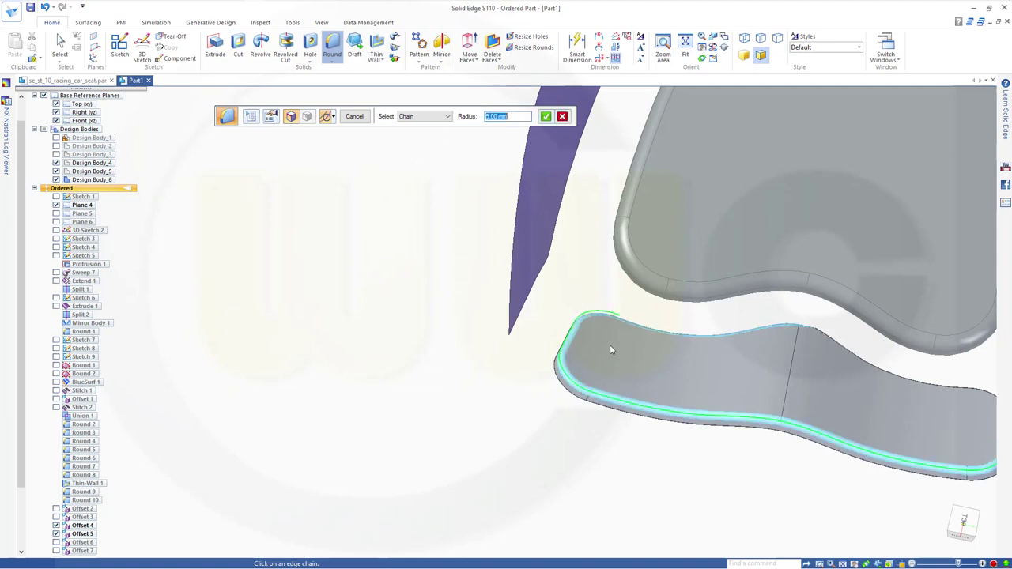
pyautogui.moveTo(710, 360); pyautogui.dragTo(881, 409, button='middle')
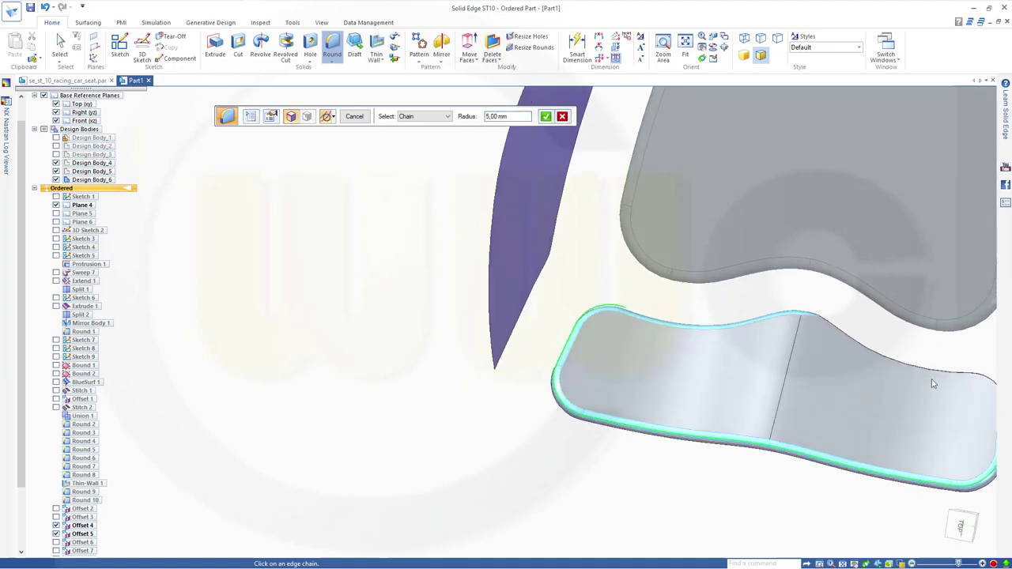
pyautogui.click(906, 378)
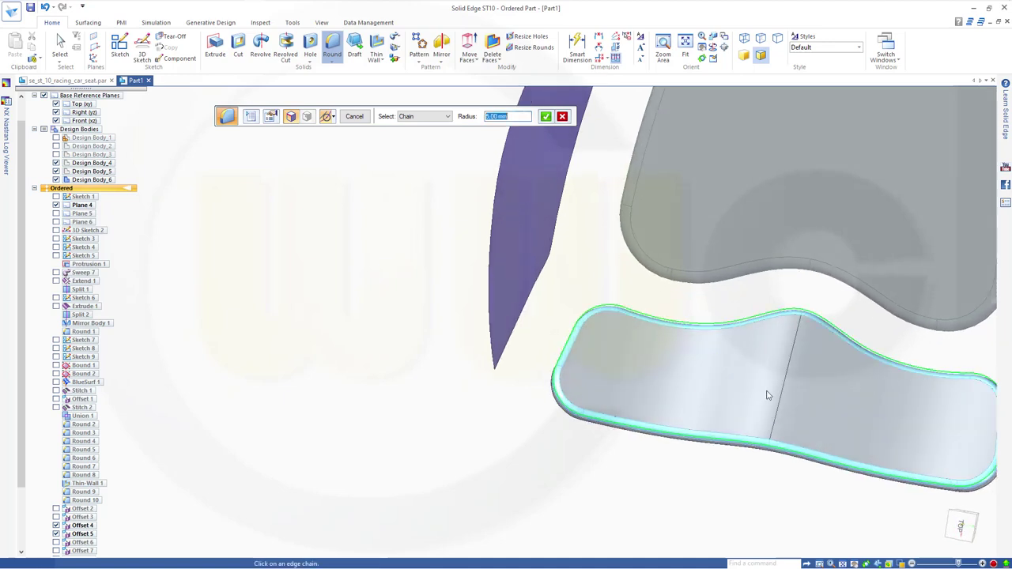
pyautogui.moveTo(767, 395); pyautogui.dragTo(831, 412, button='middle')
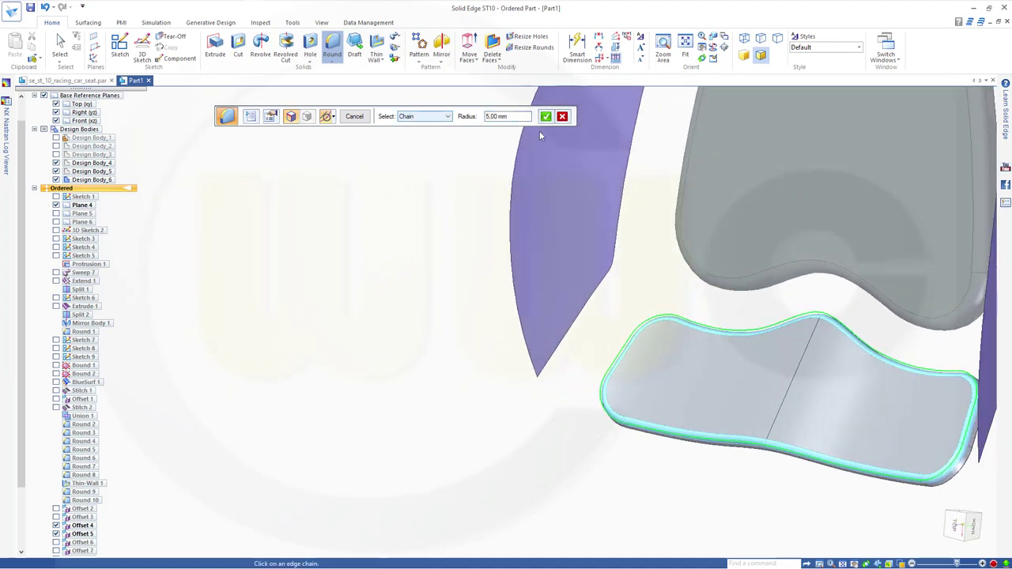
pyautogui.click(545, 117)
pyautogui.click(352, 117)
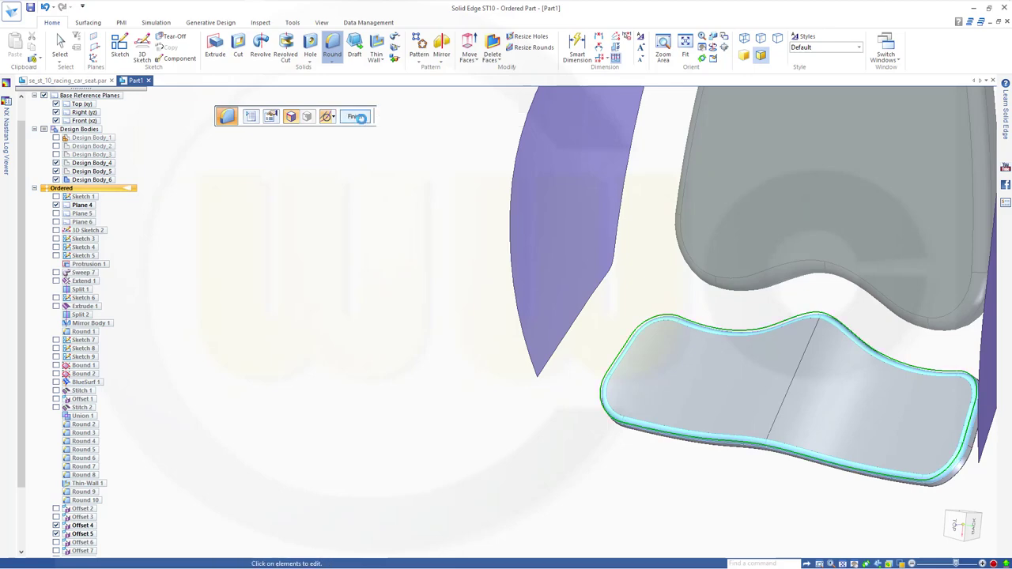
pyautogui.click(357, 118)
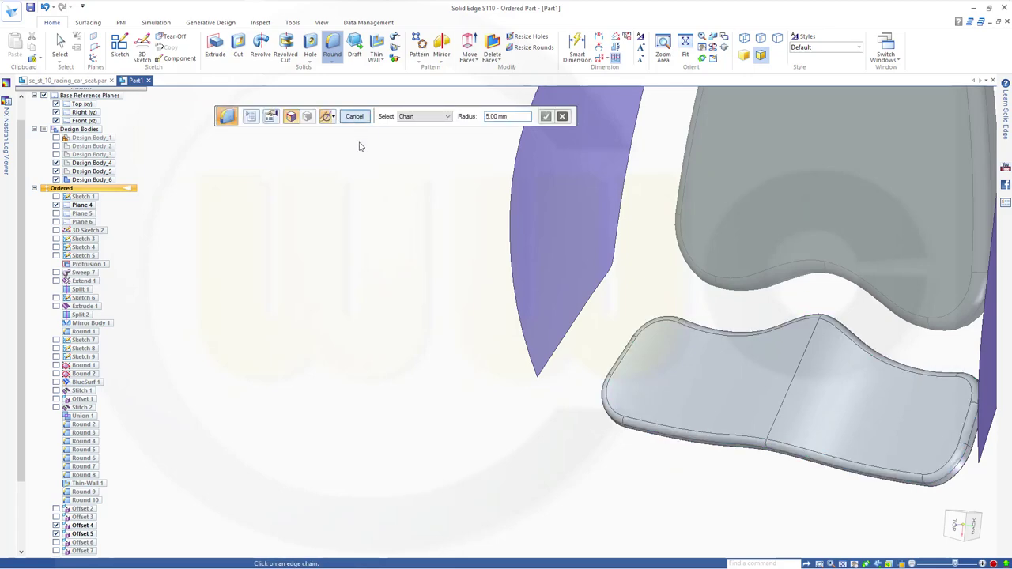
pyautogui.press('Escape')
pyautogui.hotkey('ctrl', 'f')
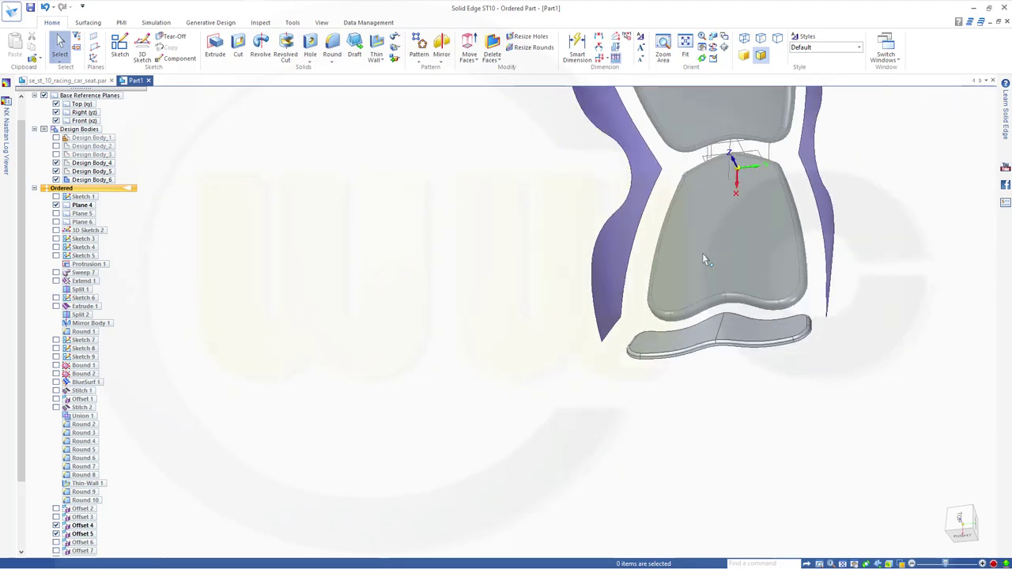
pyautogui.moveTo(747, 239); pyautogui.dragTo(655, 310, button='middle')
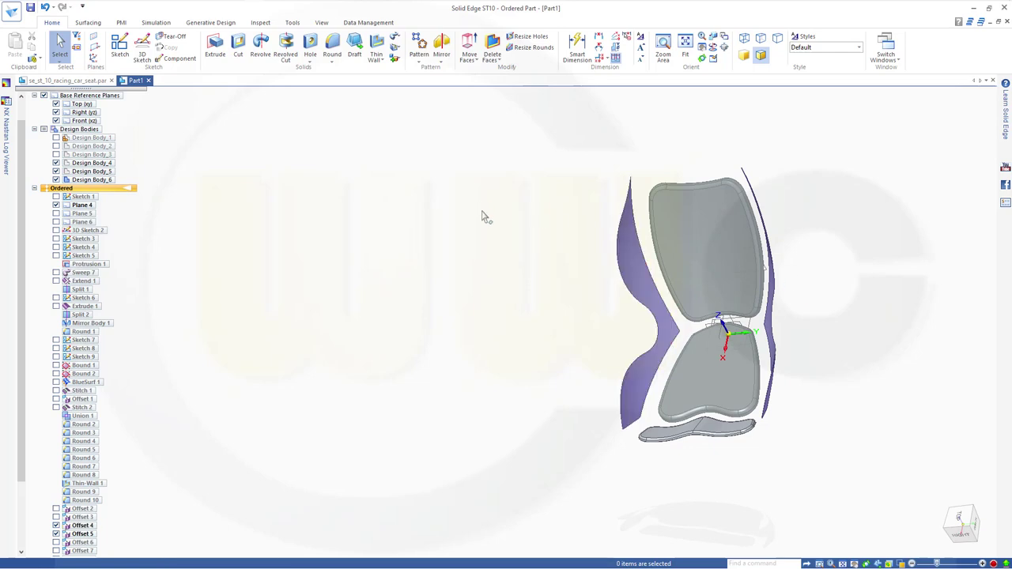
# - Add another part body for the left side bolster pad, keeping the suggested body name
pyautogui.click(399, 61)
pyautogui.click(417, 70)
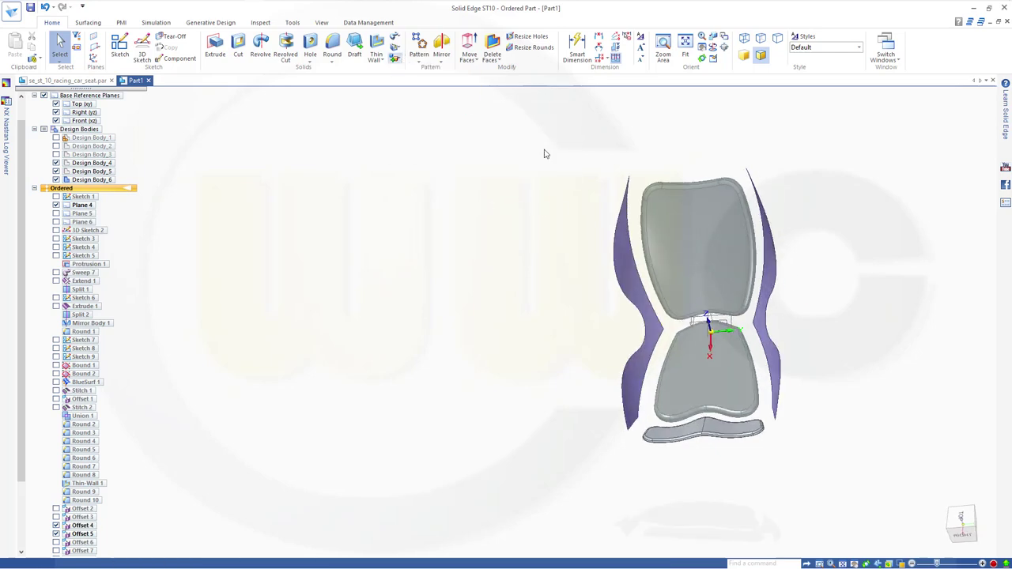
pyautogui.click(499, 331)
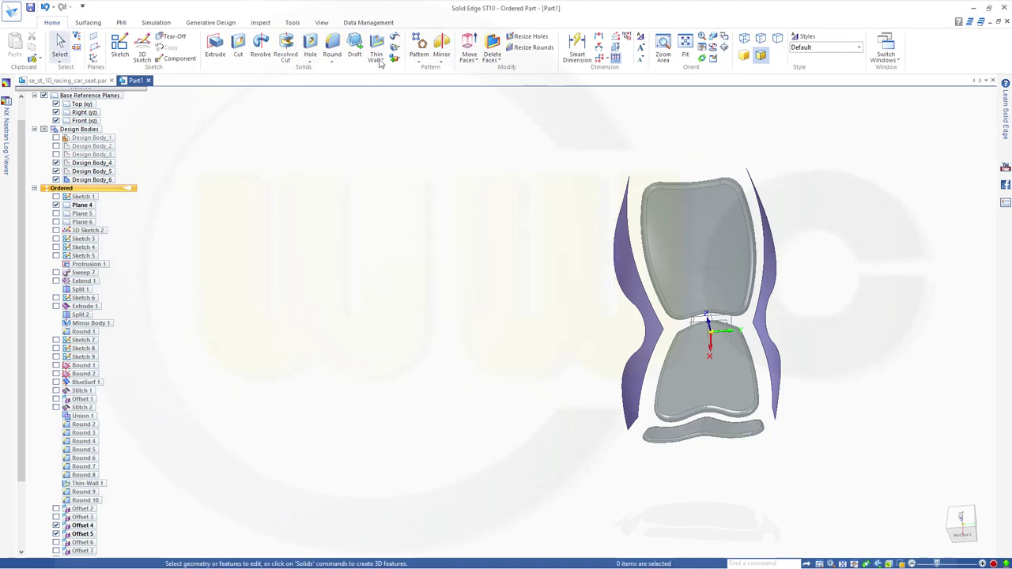
# - Thicken the left side bolster surface by 10 mm toward the inside of the seat
pyautogui.click(398, 38)
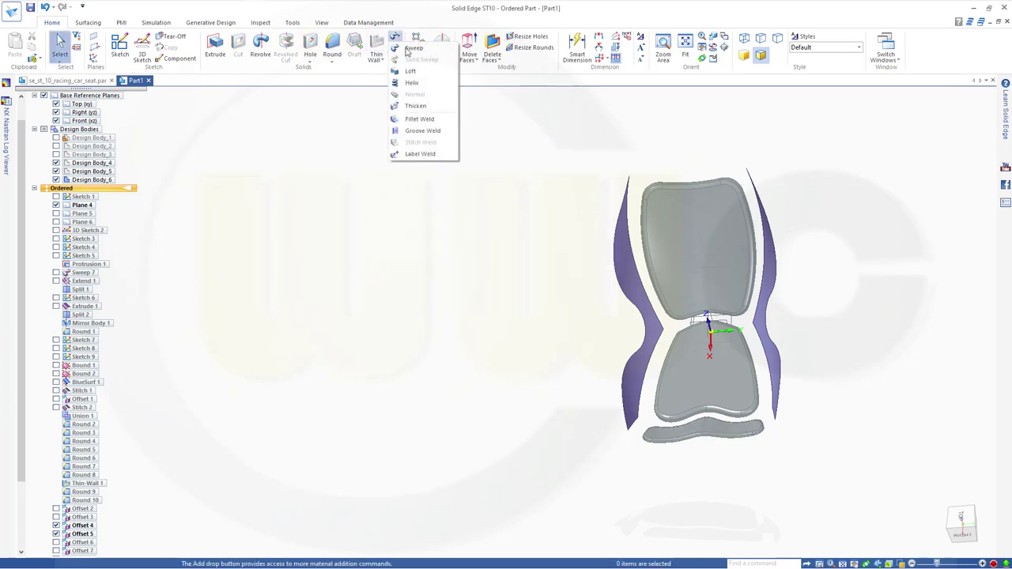
pyautogui.click(419, 106)
pyautogui.click(631, 283)
pyautogui.rightClick(629, 279)
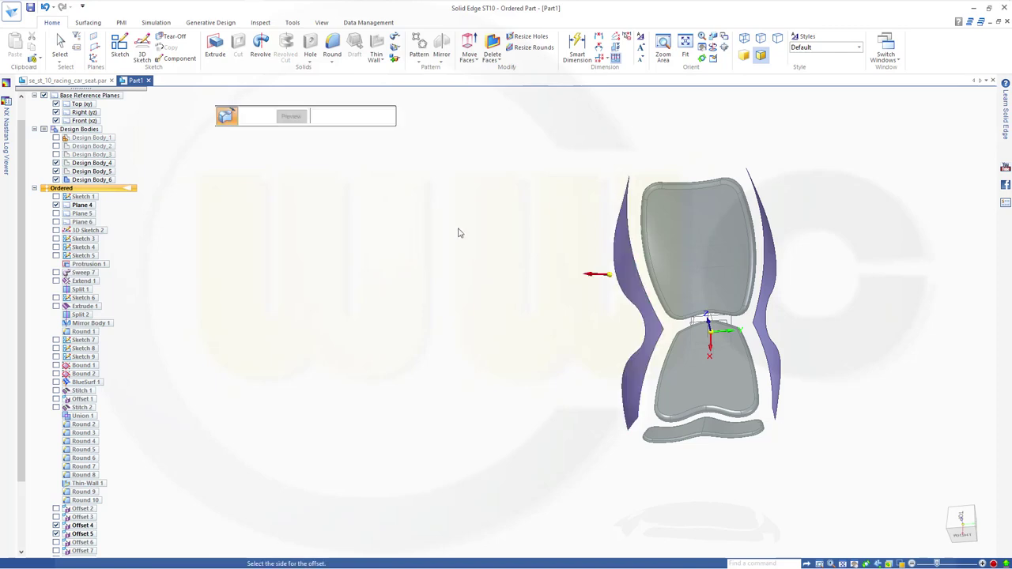
pyautogui.click(897, 299)
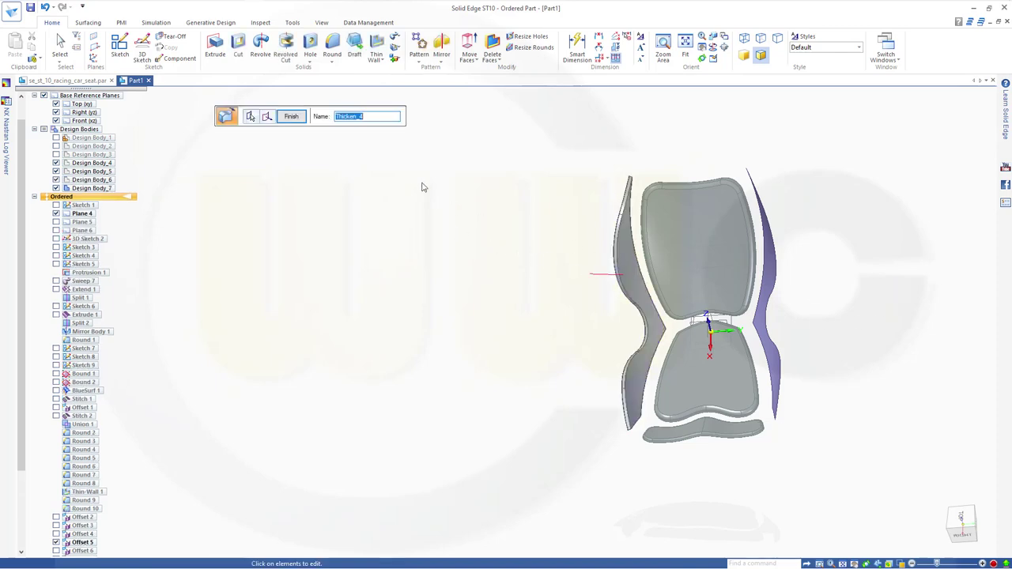
pyautogui.click(291, 116)
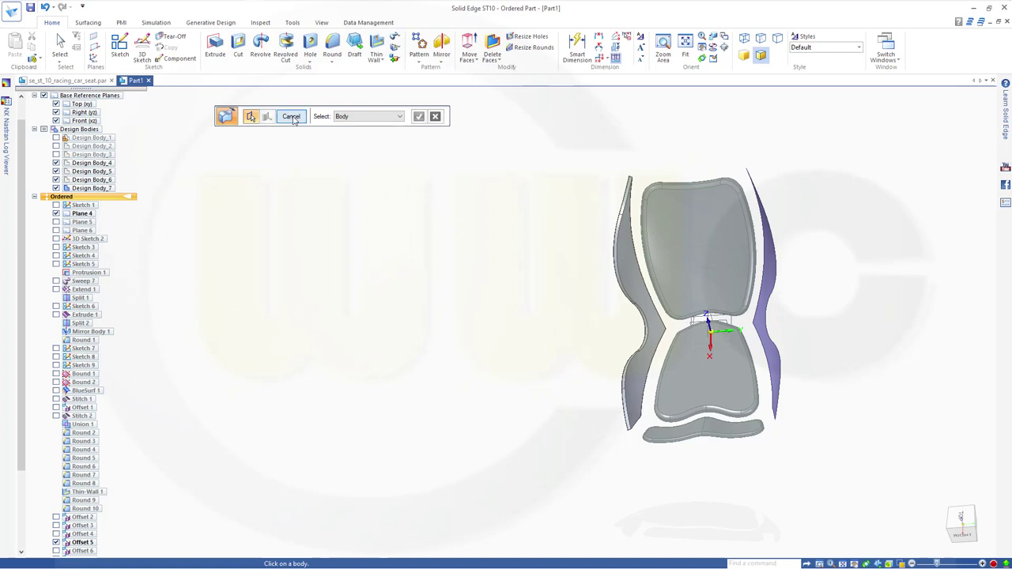
pyautogui.click(291, 117)
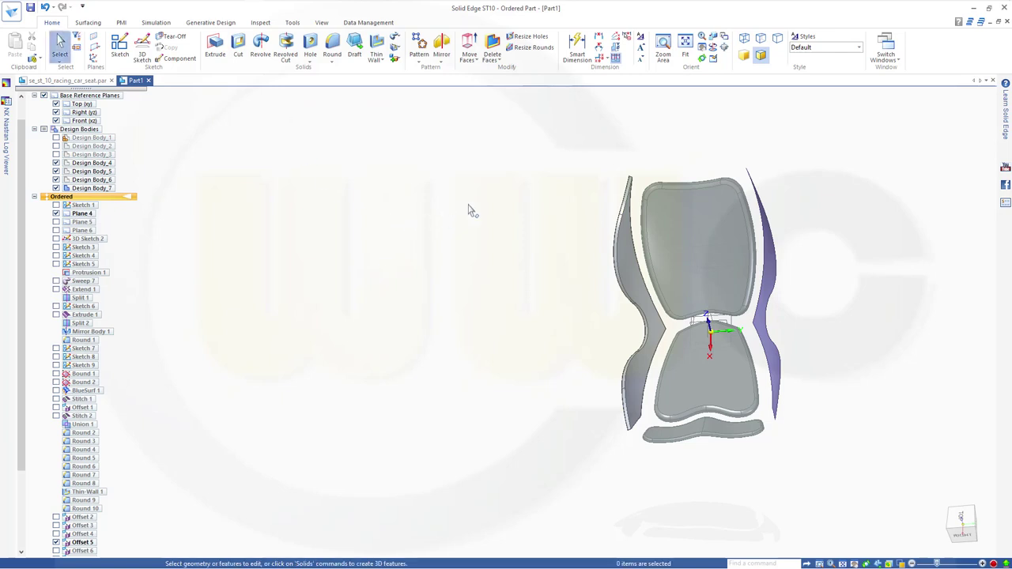
# - Add one more part body for the right side bolster pad with the suggested name Design Body_8
pyautogui.moveTo(468, 209); pyautogui.dragTo(490, 199, button='middle')
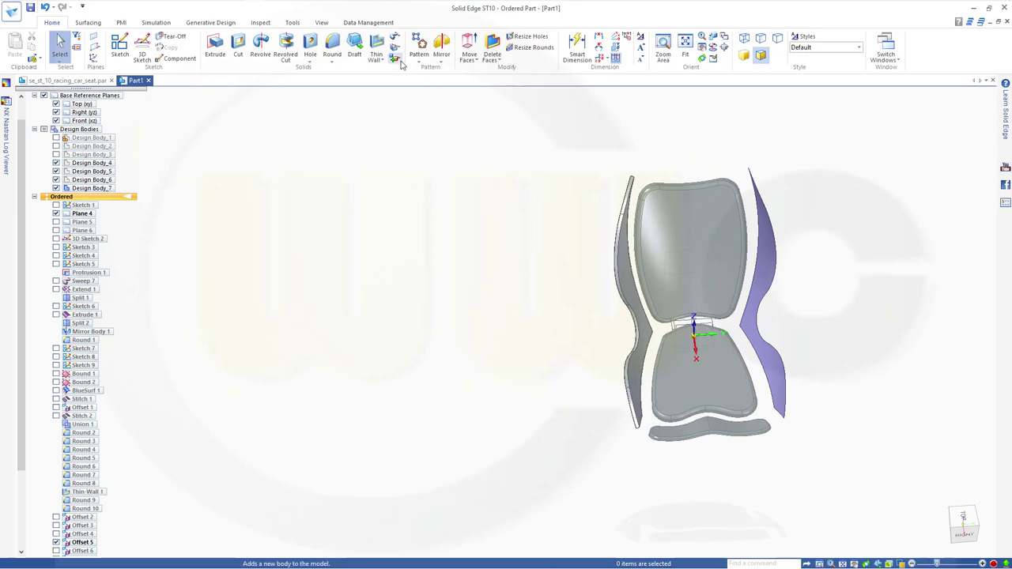
pyautogui.click(396, 60)
pyautogui.click(417, 70)
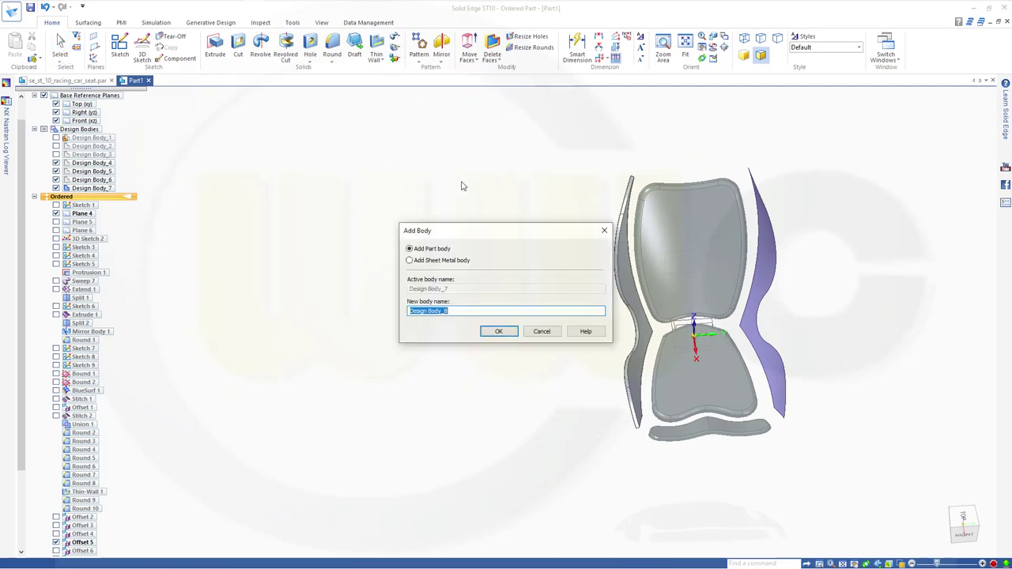
pyautogui.click(514, 332)
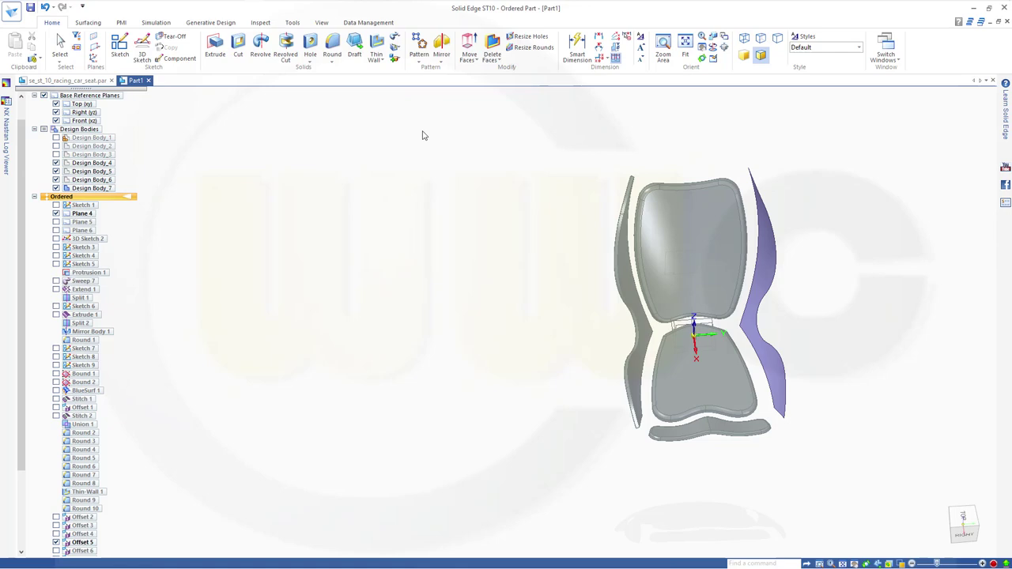
# - Thicken the right side bolster surface by 10 mm toward the inside of the seat
pyautogui.click(399, 41)
pyautogui.click(405, 109)
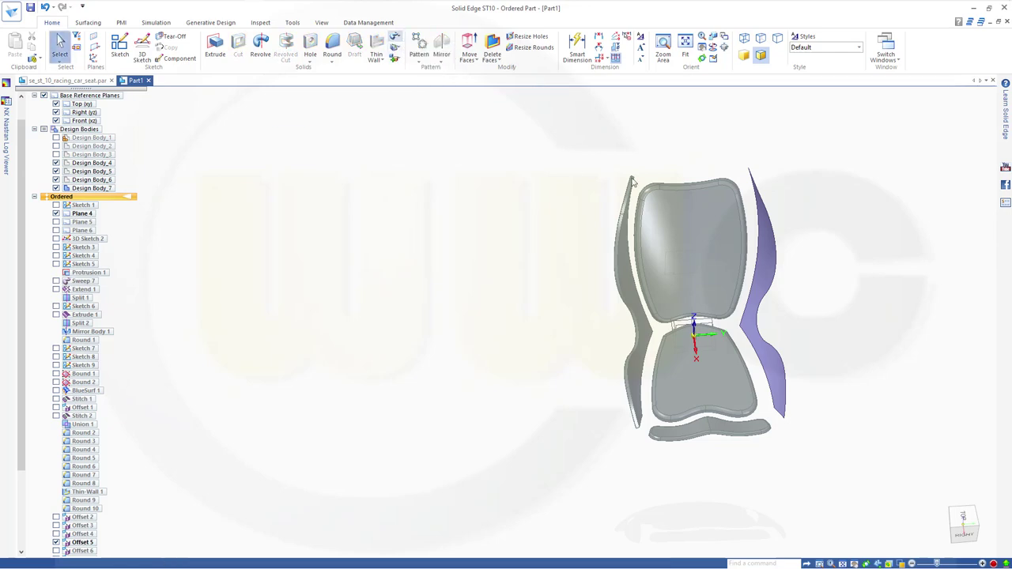
pyautogui.click(766, 282)
pyautogui.rightClick(766, 276)
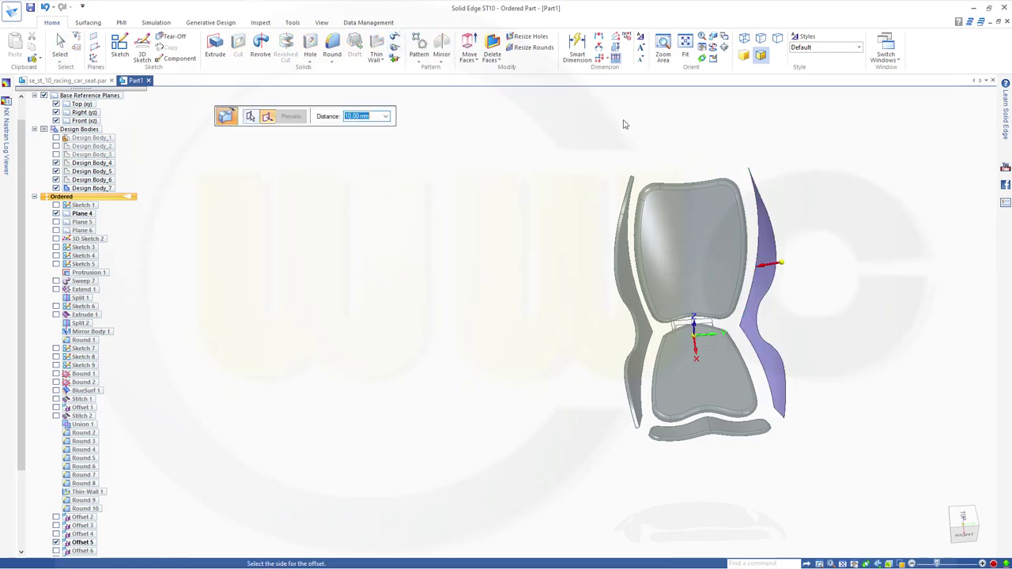
pyautogui.click(561, 135)
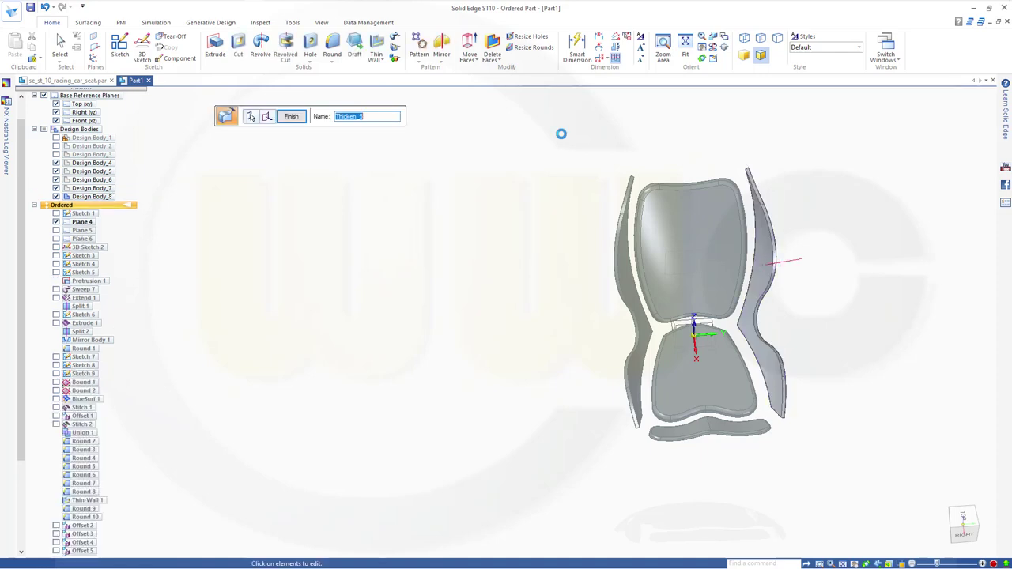
pyautogui.click(291, 116)
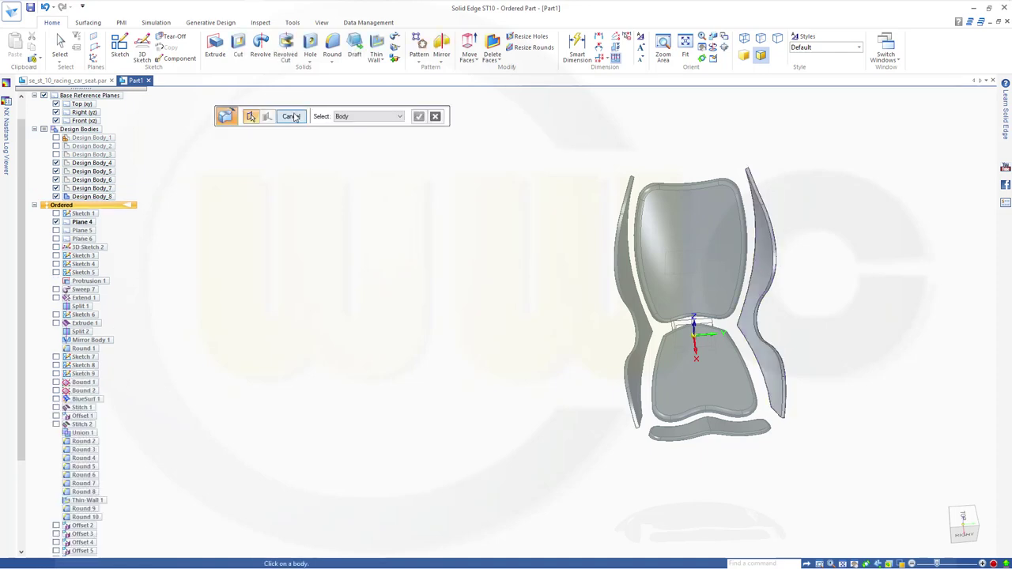
pyautogui.press('Escape')
# - Activate the left bolster pad's body and start a 20 mm round on the short corner edges at its upper end
pyautogui.moveTo(364, 196); pyautogui.dragTo(377, 141, button='middle')
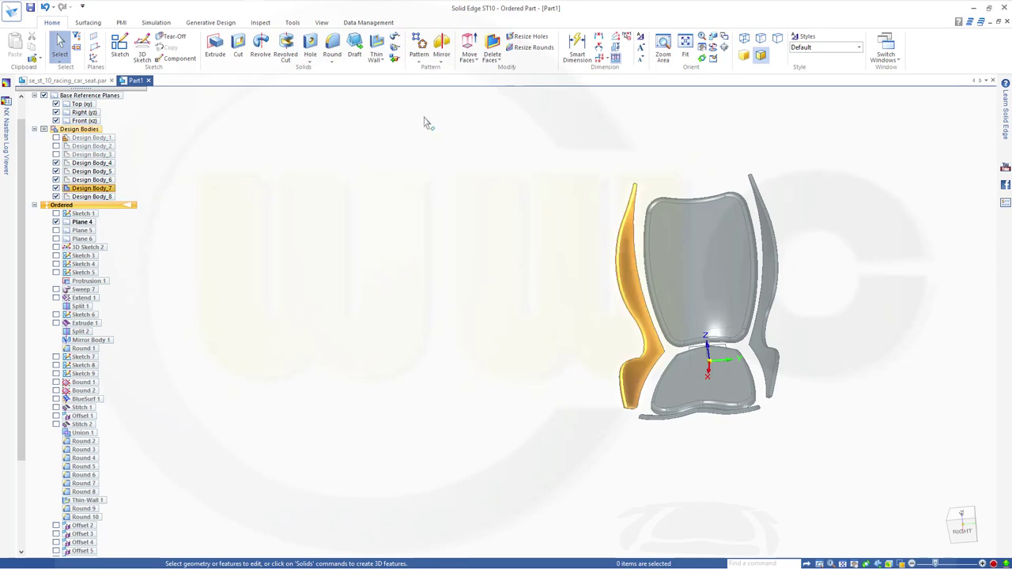
pyautogui.click(332, 49)
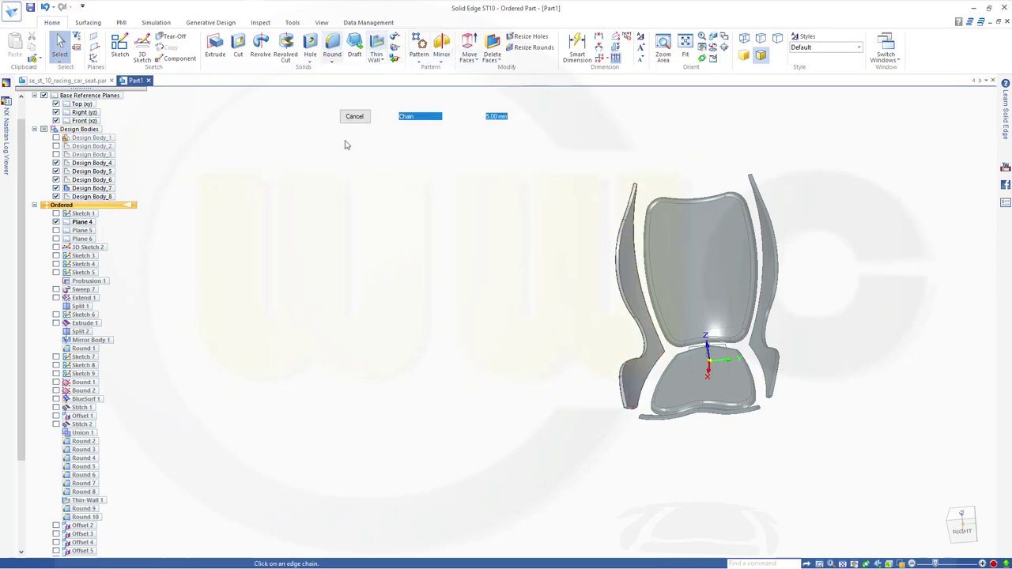
pyautogui.moveTo(485, 211); pyautogui.dragTo(516, 205, button='middle')
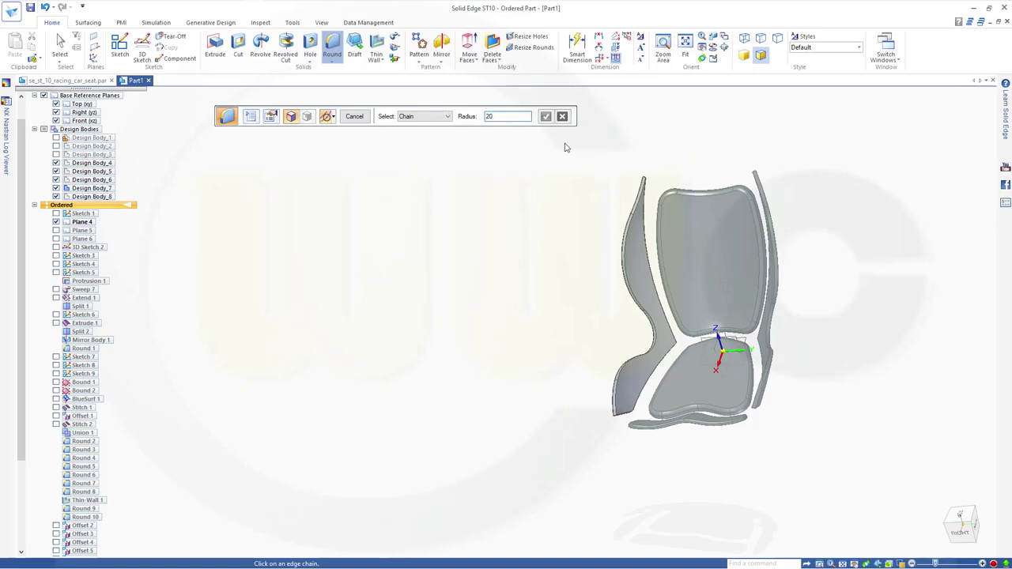
pyautogui.scroll(5, 630, 175)
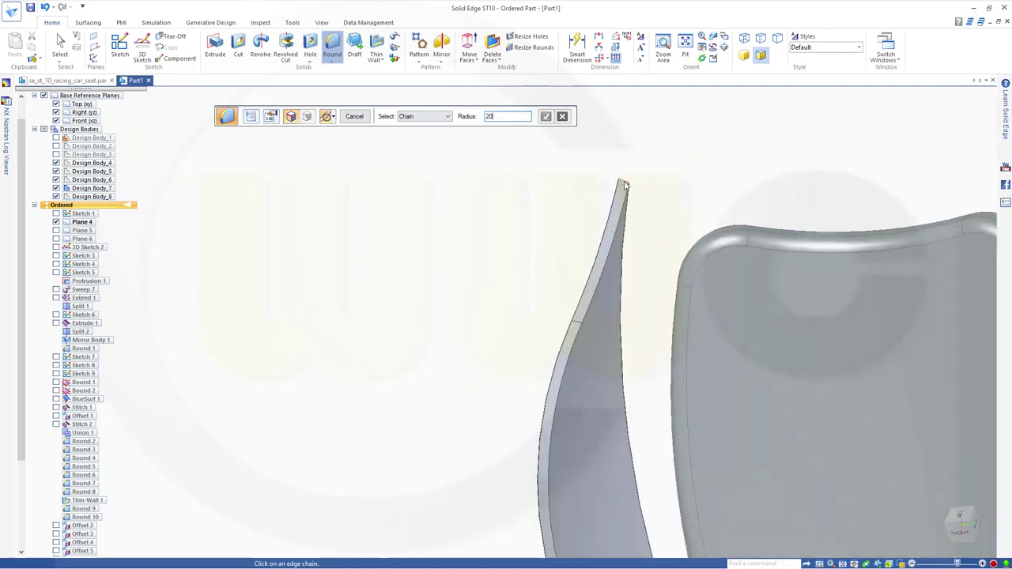
pyautogui.click(625, 185)
pyautogui.scroll(-5, 625, 190)
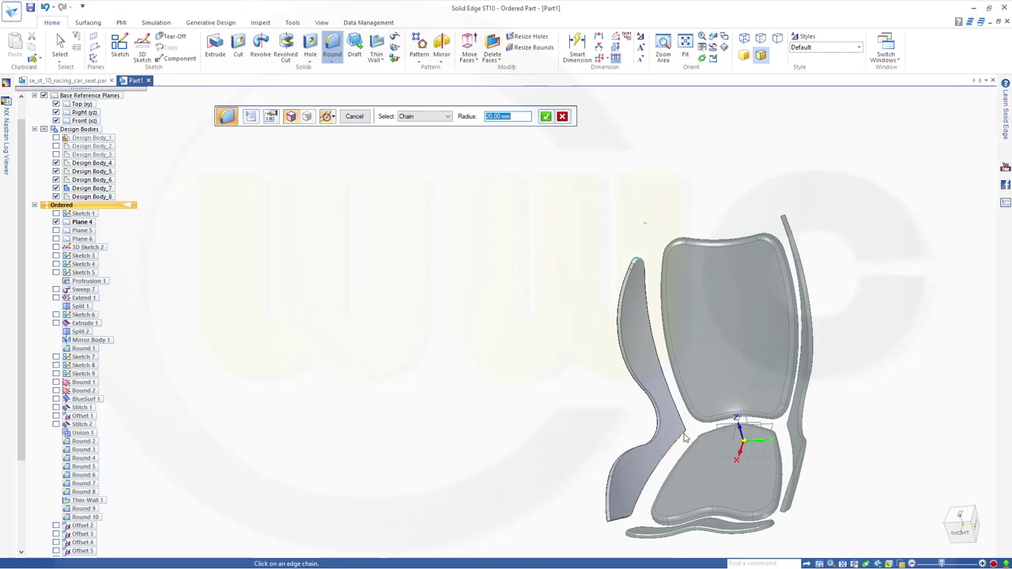
# - Include the left bolster pad's pointed inner corner and its two lower front corner edges in the 20 mm round and complete it
pyautogui.scroll(5, 685, 436)
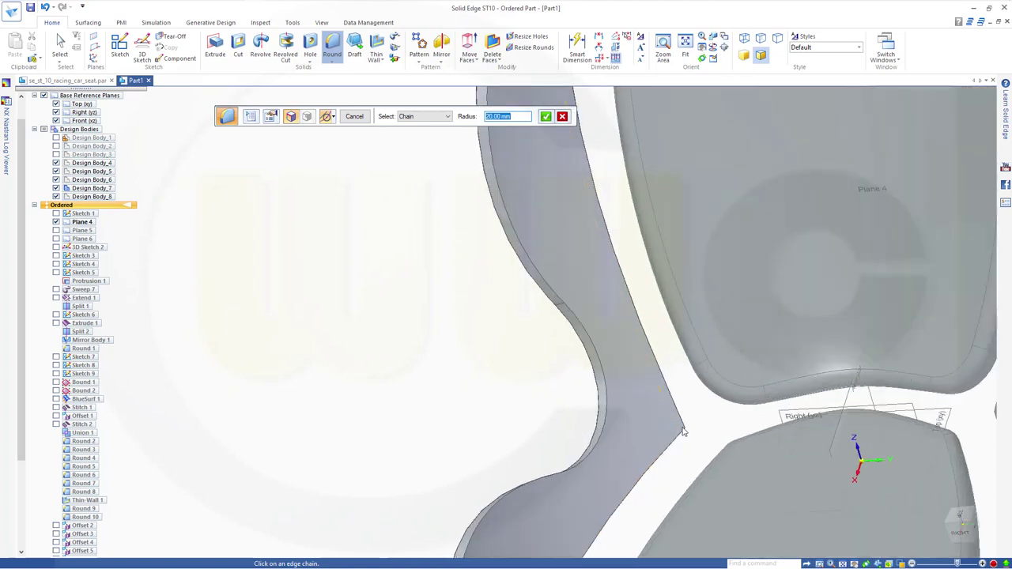
pyautogui.scroll(4, 687, 433)
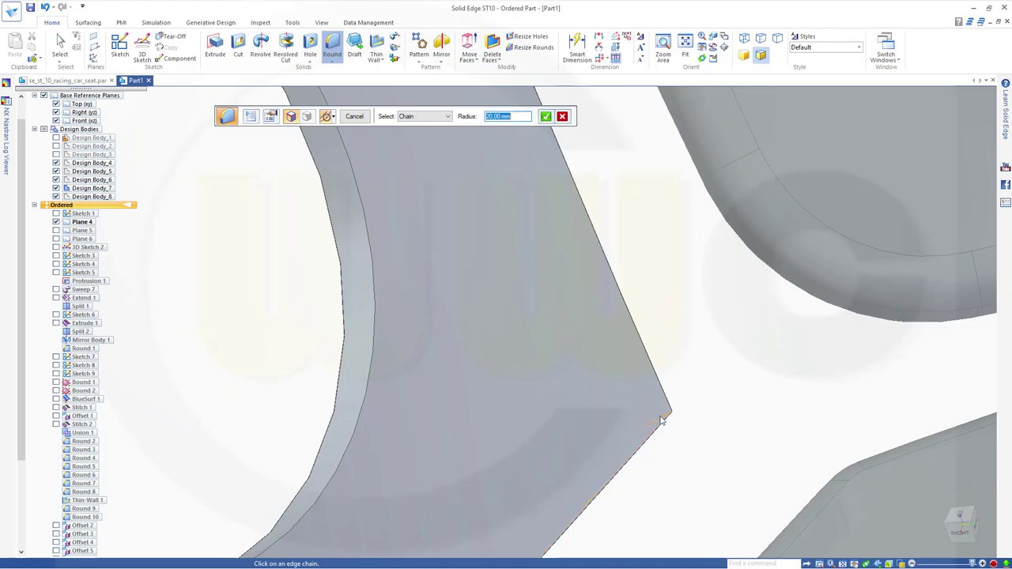
pyautogui.scroll(-10, 663, 421)
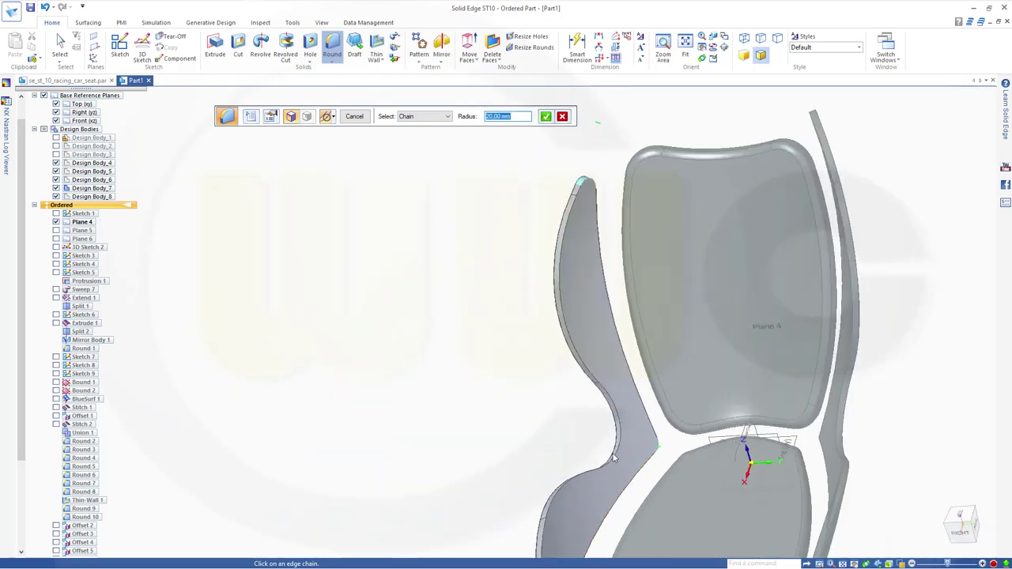
pyautogui.moveTo(582, 376); pyautogui.dragTo(581, 358, button='middle')
pyautogui.press('Escape')
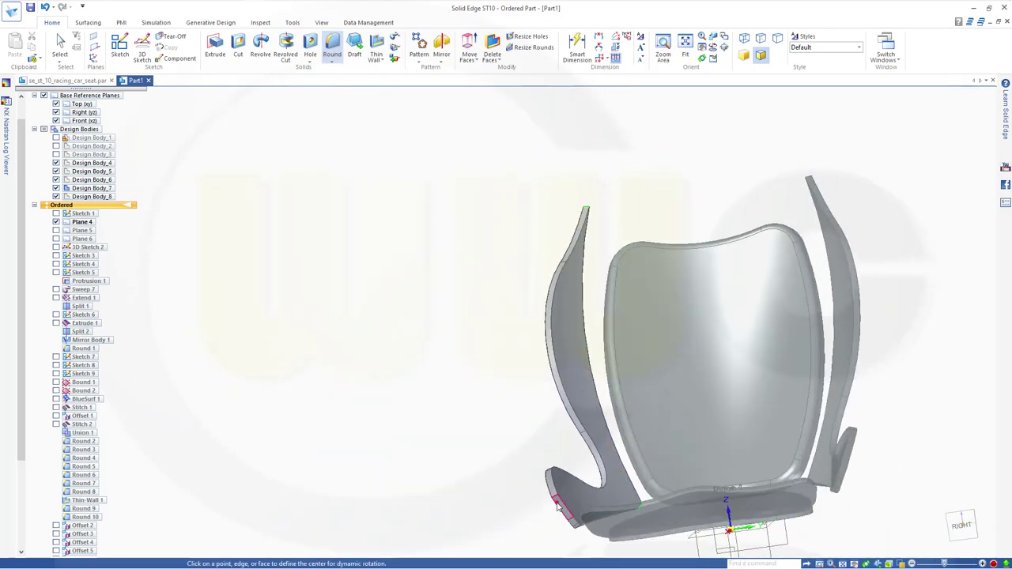
pyautogui.scroll(6, 557, 497)
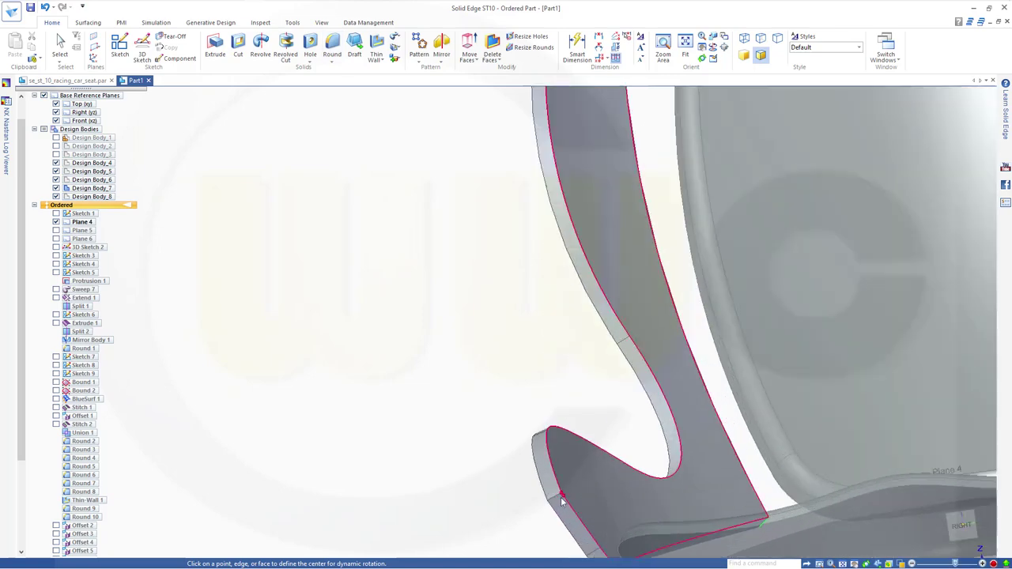
pyautogui.press('Escape')
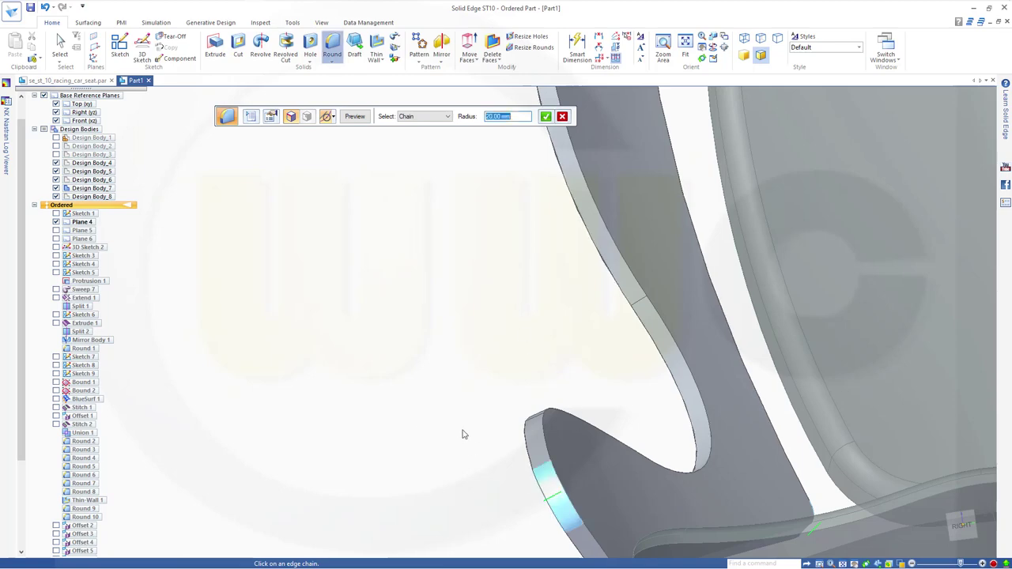
pyautogui.scroll(-6, 465, 433)
pyautogui.moveTo(490, 350); pyautogui.dragTo(483, 174, button='middle')
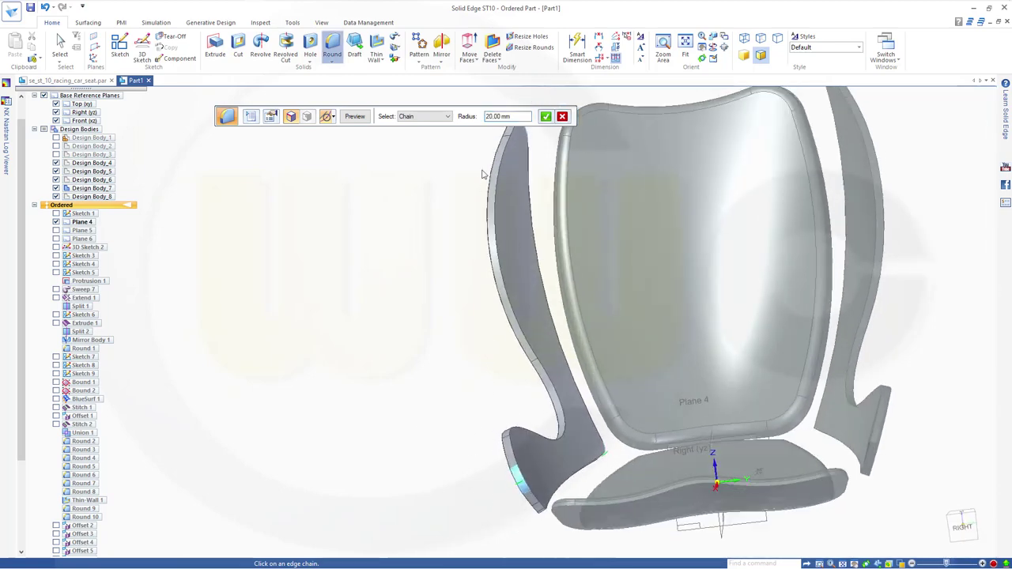
pyautogui.click(354, 116)
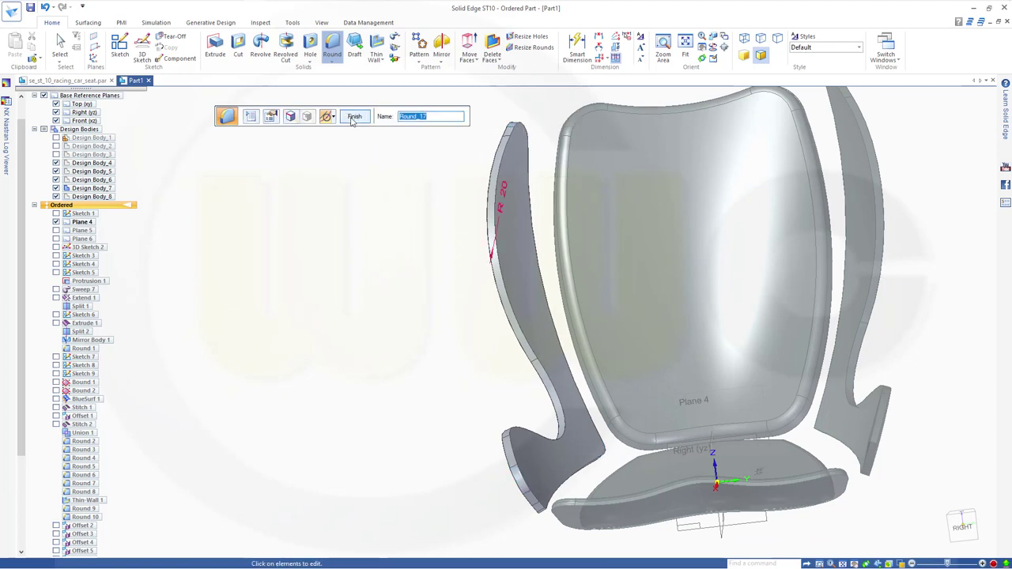
pyautogui.click(353, 117)
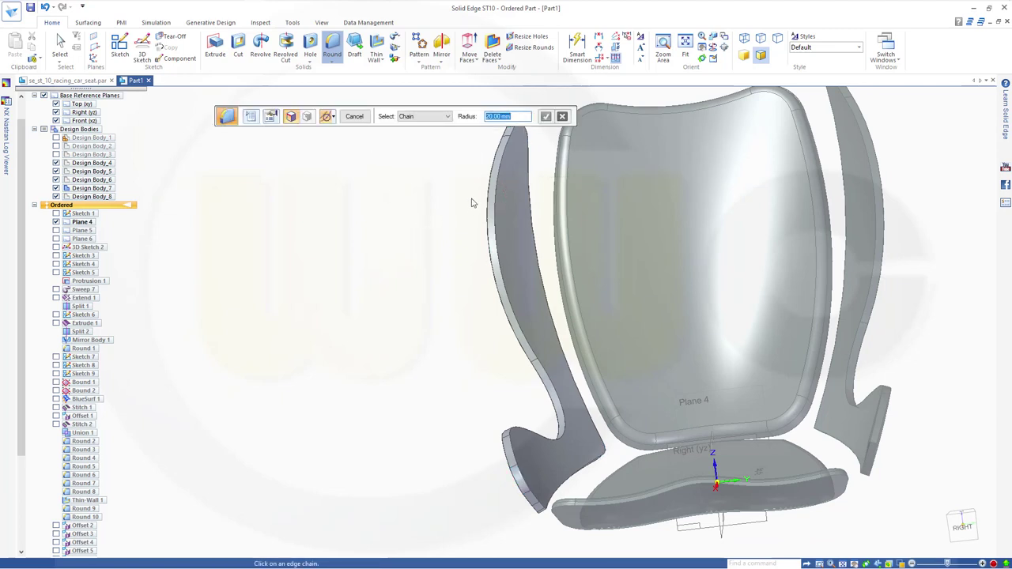
pyautogui.click(355, 116)
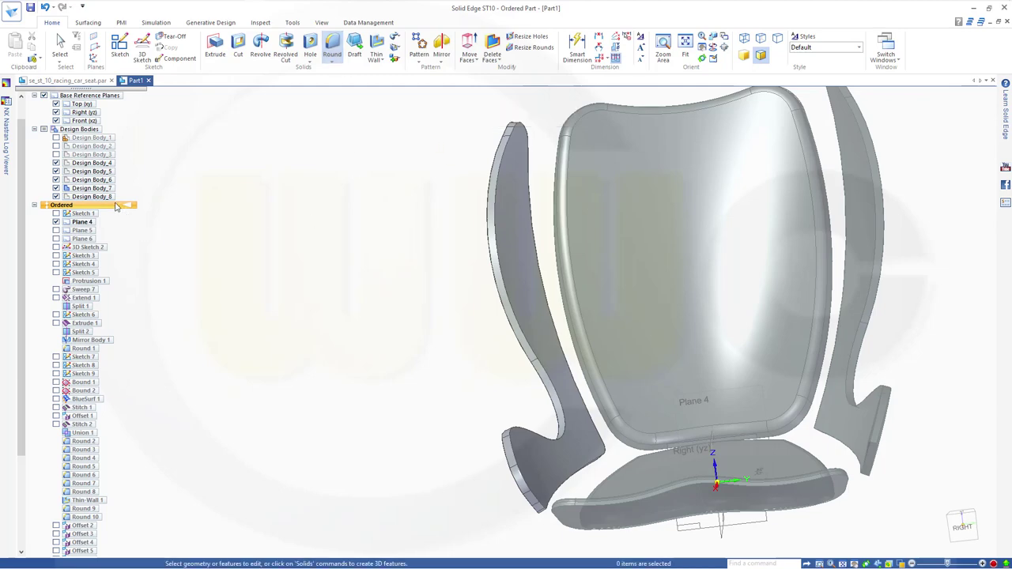
# - Activate the right bolster pad's body and start a 20 mm round on its upper-end corner edges and pointed inner corner
pyautogui.moveTo(832, 286); pyautogui.dragTo(676, 329, button='middle')
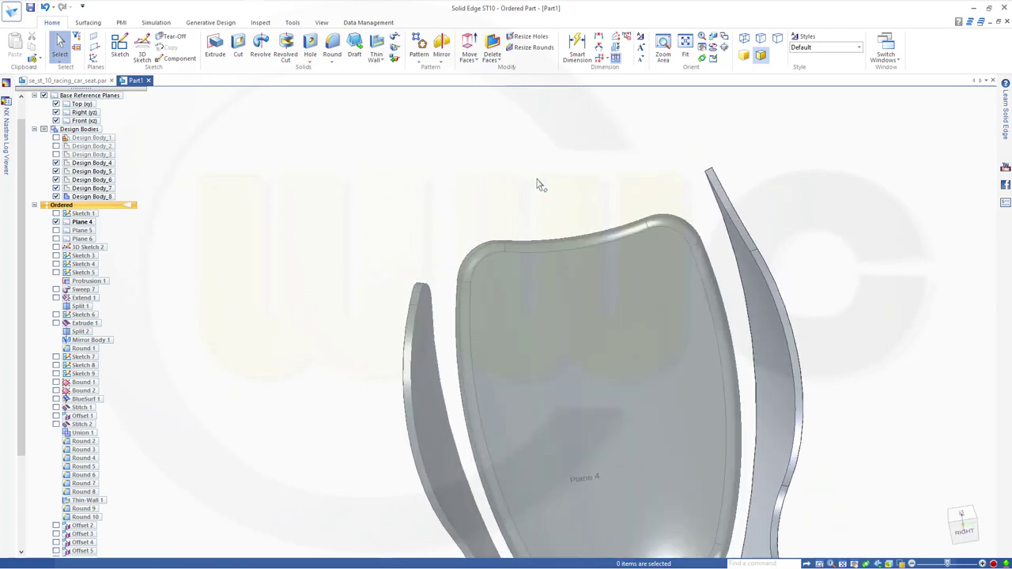
pyautogui.click(332, 47)
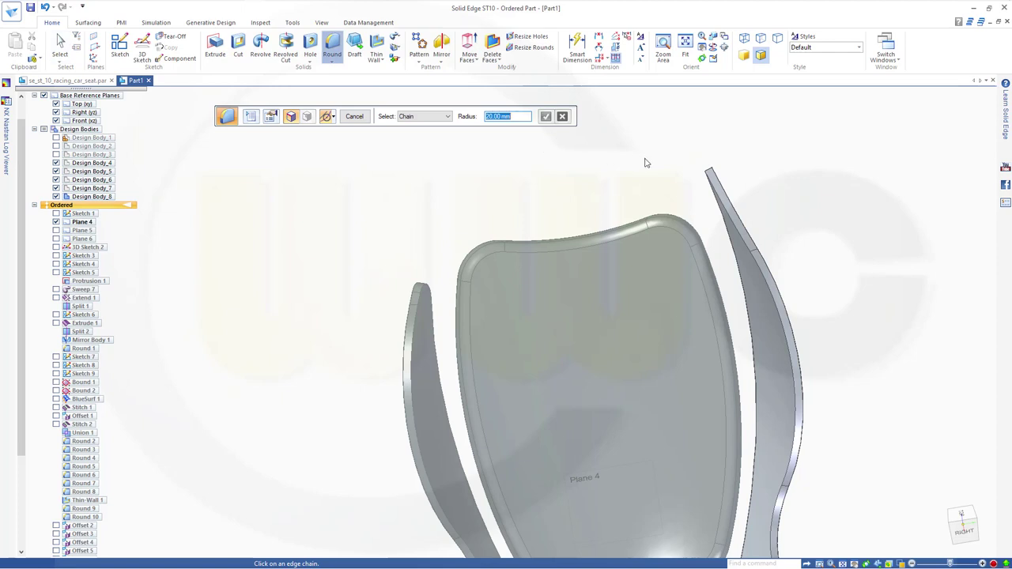
pyautogui.moveTo(645, 163); pyautogui.dragTo(698, 162, button='middle')
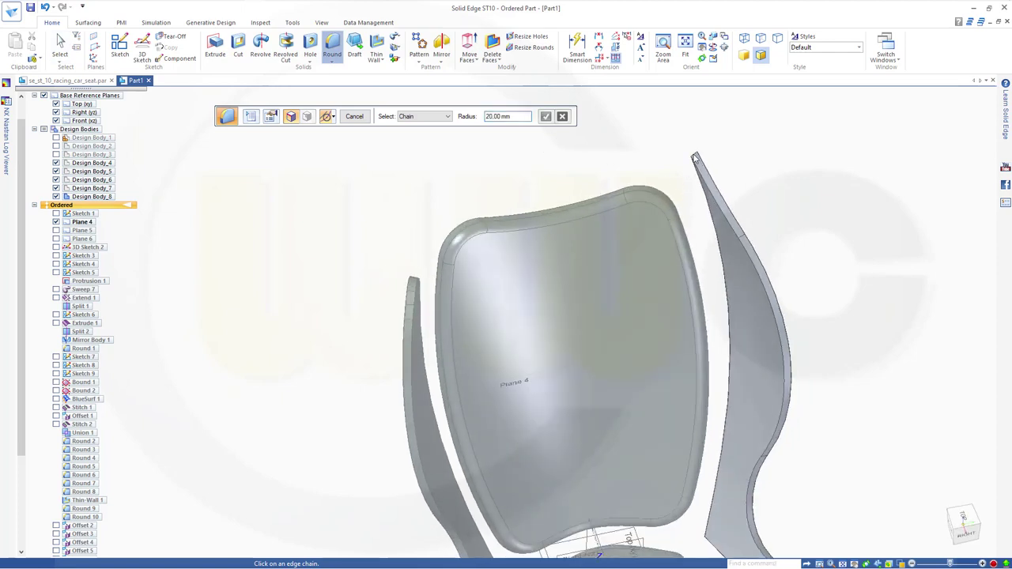
pyautogui.click(695, 157)
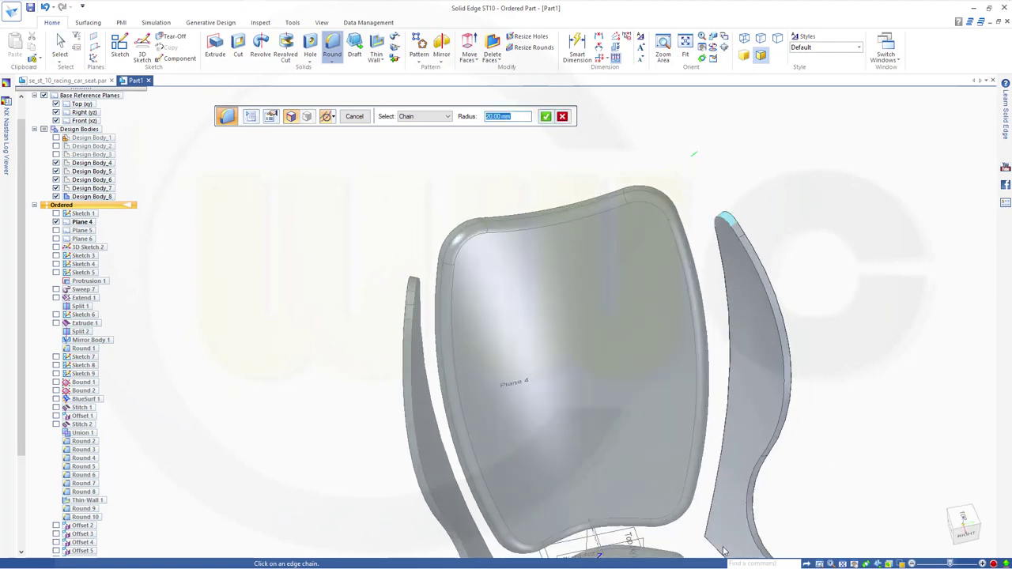
pyautogui.scroll(5, 723, 551)
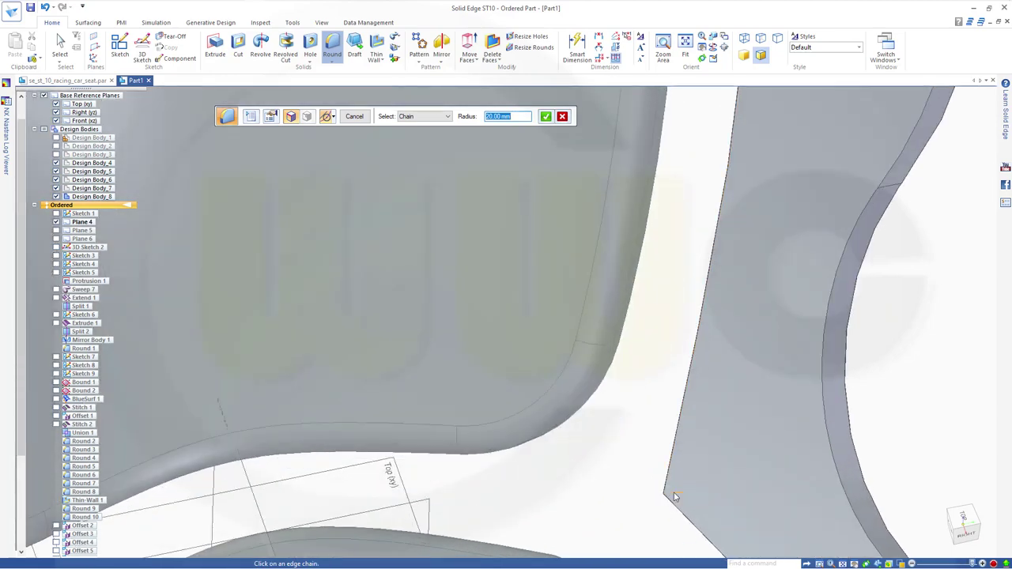
# - Include the right bolster pad's lower front corner edges in the 20 mm round and complete it
pyautogui.hotkey('ctrl', 'r')
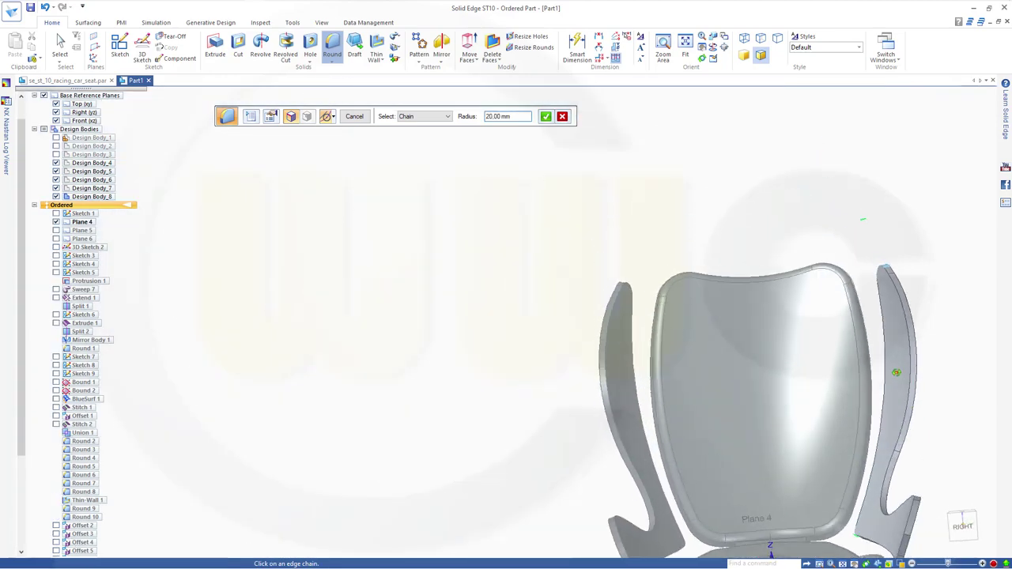
pyautogui.moveTo(870, 348); pyautogui.dragTo(847, 323, button='middle')
pyautogui.scroll(6, 847, 322)
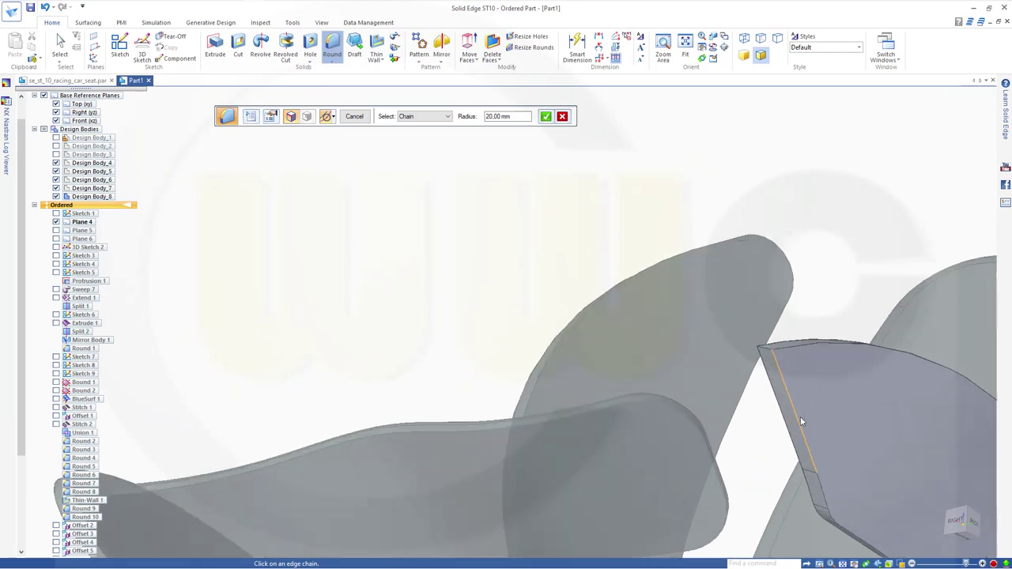
pyautogui.click(772, 353)
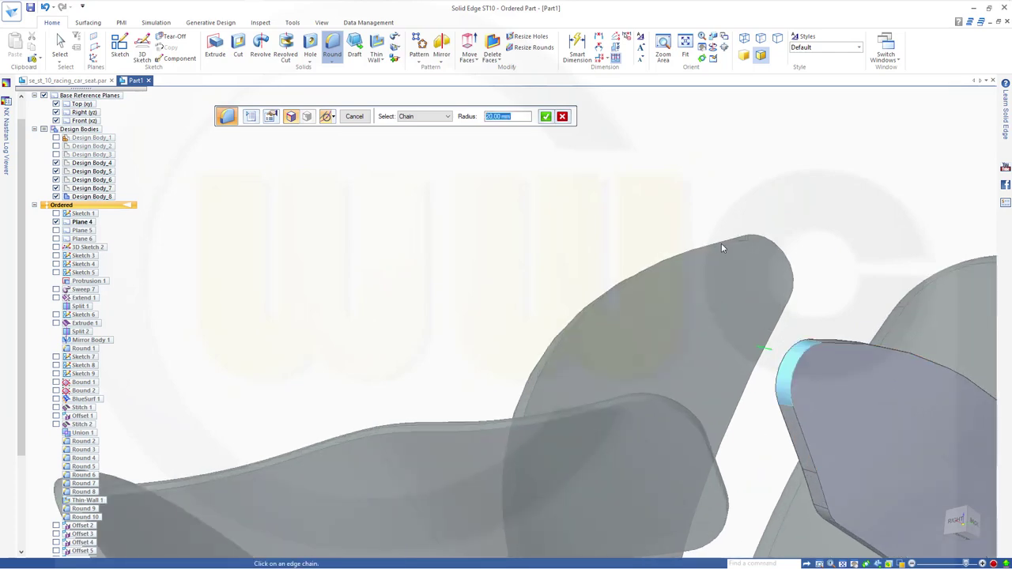
pyautogui.click(546, 117)
pyautogui.click(355, 117)
pyautogui.click(352, 117)
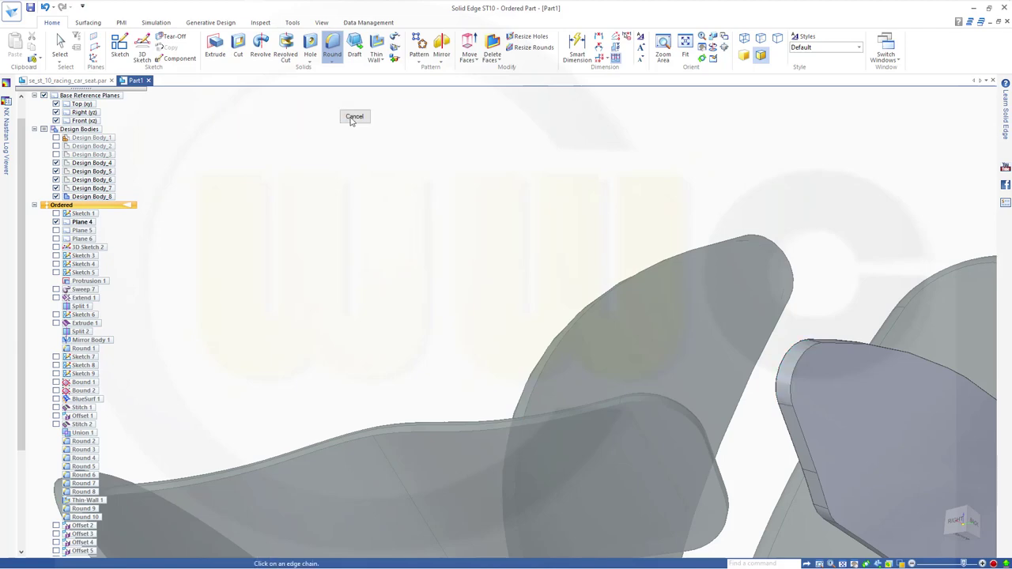
pyautogui.press('Escape')
# - Show the seat shell body, Design Body_3, together with the pads and examine how the pads sit in it
pyautogui.moveTo(495, 235); pyautogui.dragTo(523, 269, button='middle')
pyautogui.hotkey('ctrl', 'r')
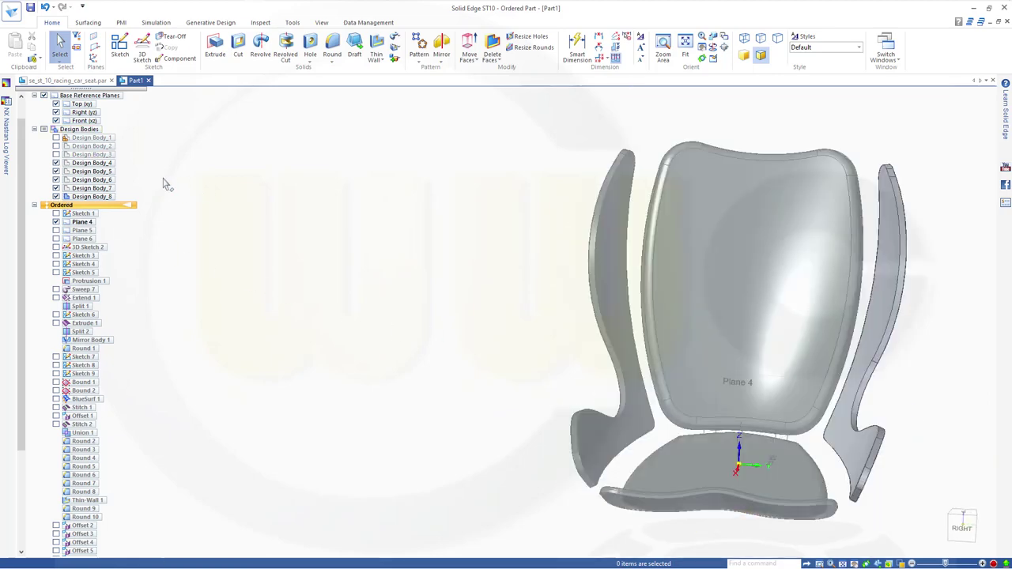
pyautogui.click(56, 155)
pyautogui.scroll(-2, 340, 225)
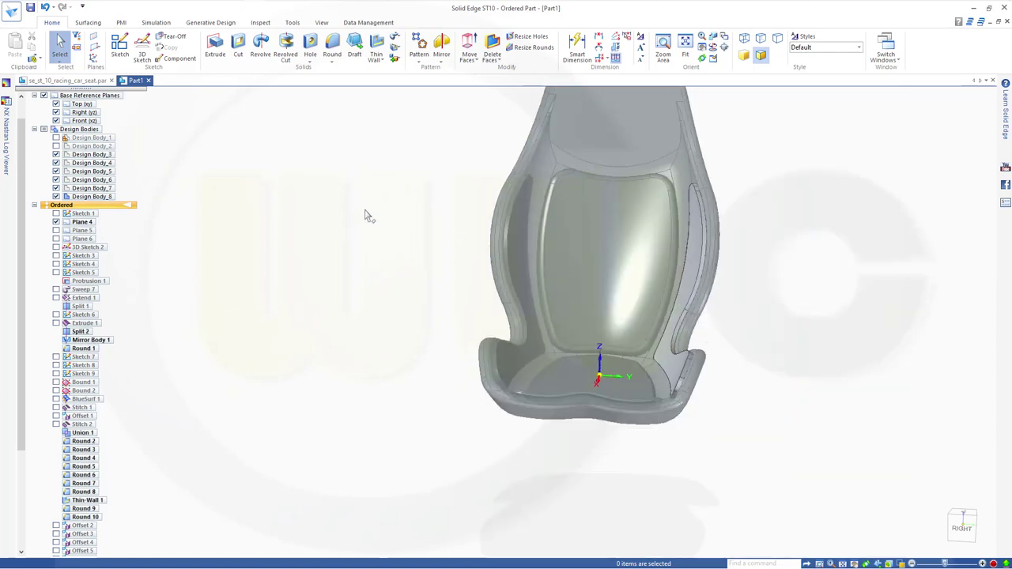
pyautogui.moveTo(345, 212); pyautogui.dragTo(450, 189, button='middle')
pyautogui.scroll(-2, 475, 164)
pyautogui.scroll(2, 477, 144)
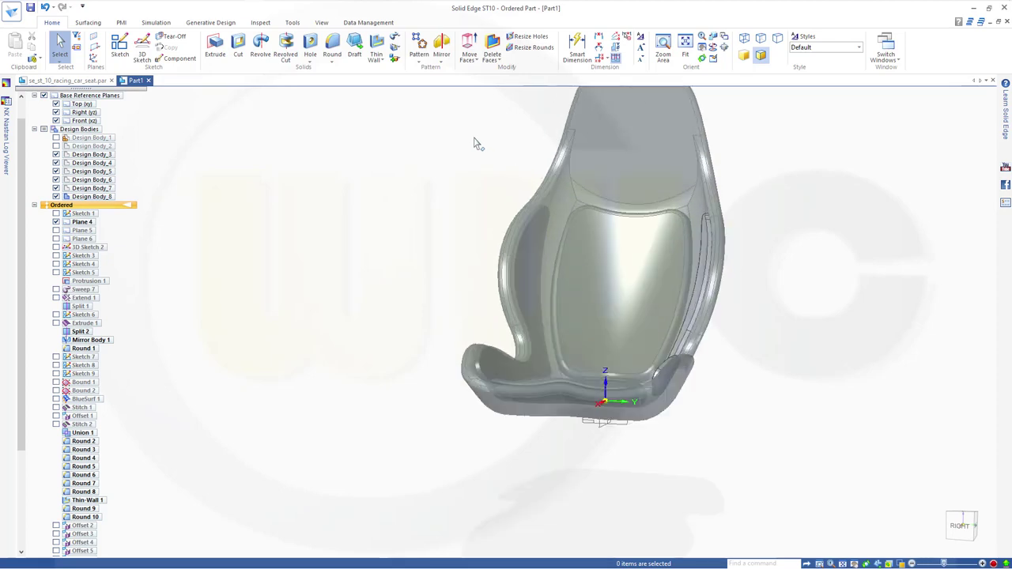
pyautogui.keyDown('shift'); pyautogui.moveTo(464, 144); pyautogui.dragTo(496, 144, button='middle'); pyautogui.keyUp('shift')
pyautogui.moveTo(389, 203); pyautogui.dragTo(411, 195, button='middle')
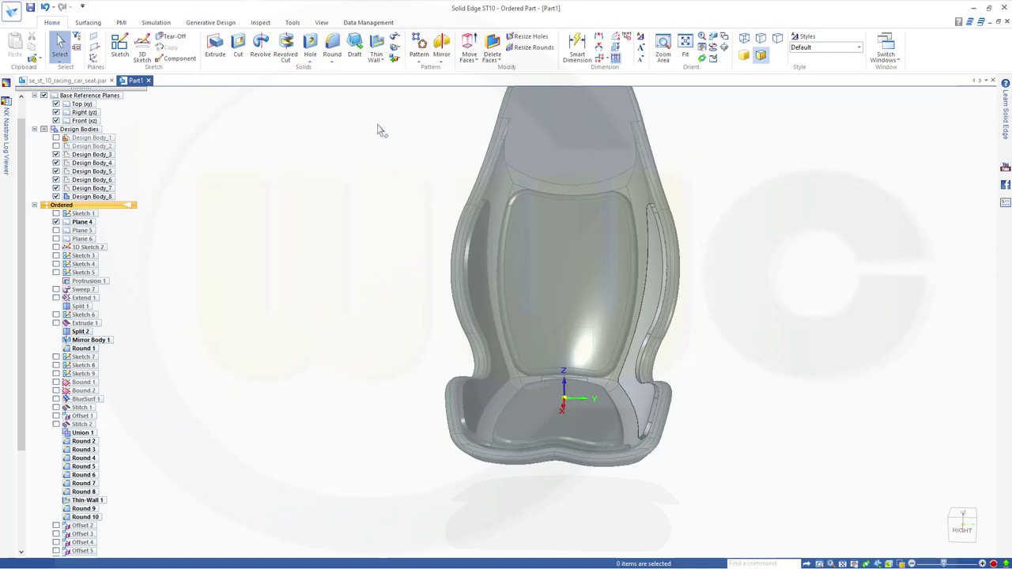
# - Try to unite the seat shell with the backrest cushion, the seat cushion, the front lip pad and both side bolster pads
pyautogui.click(399, 62)
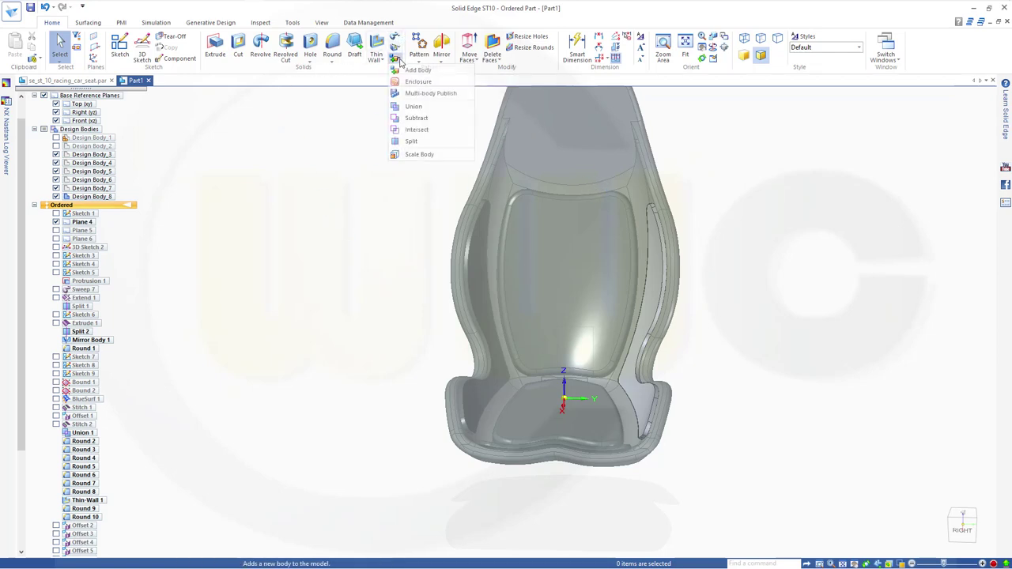
pyautogui.click(380, 139)
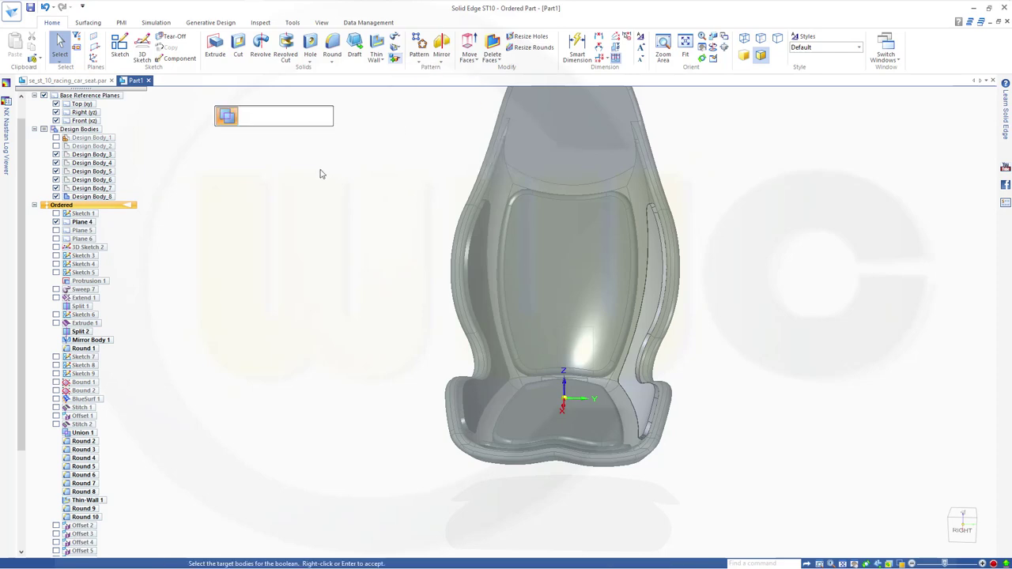
pyautogui.click(595, 143)
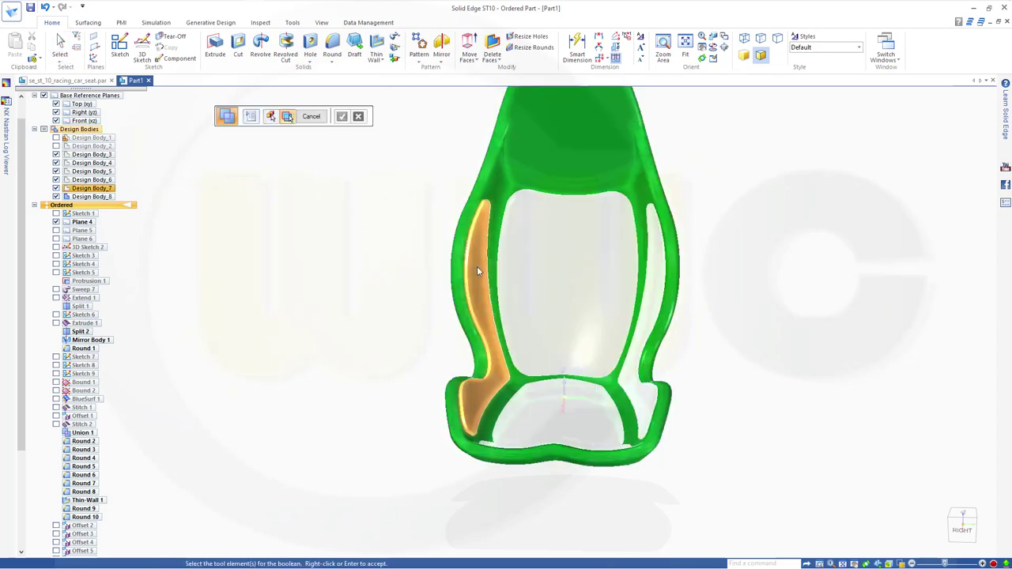
pyautogui.click(572, 254)
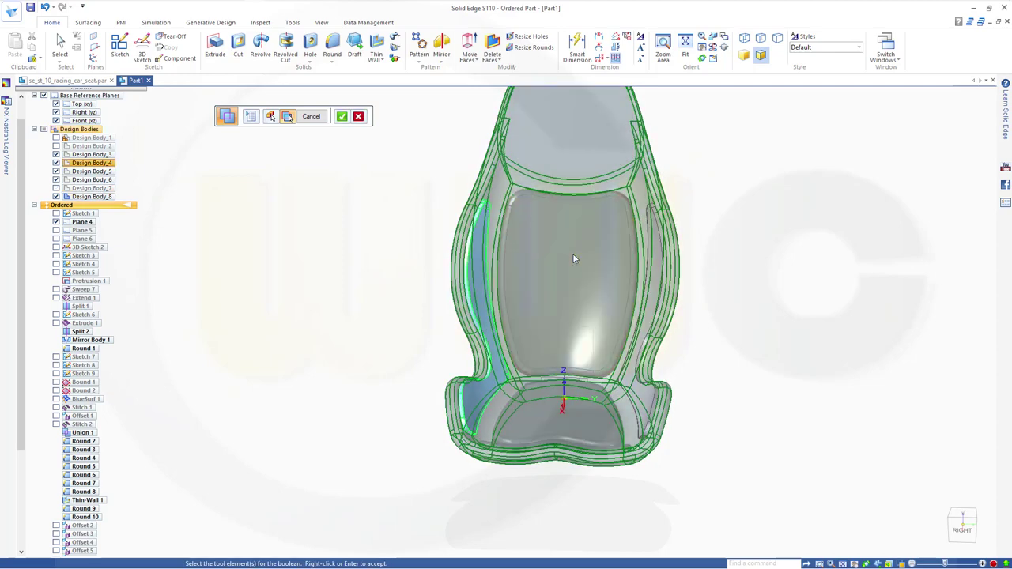
pyautogui.click(572, 253)
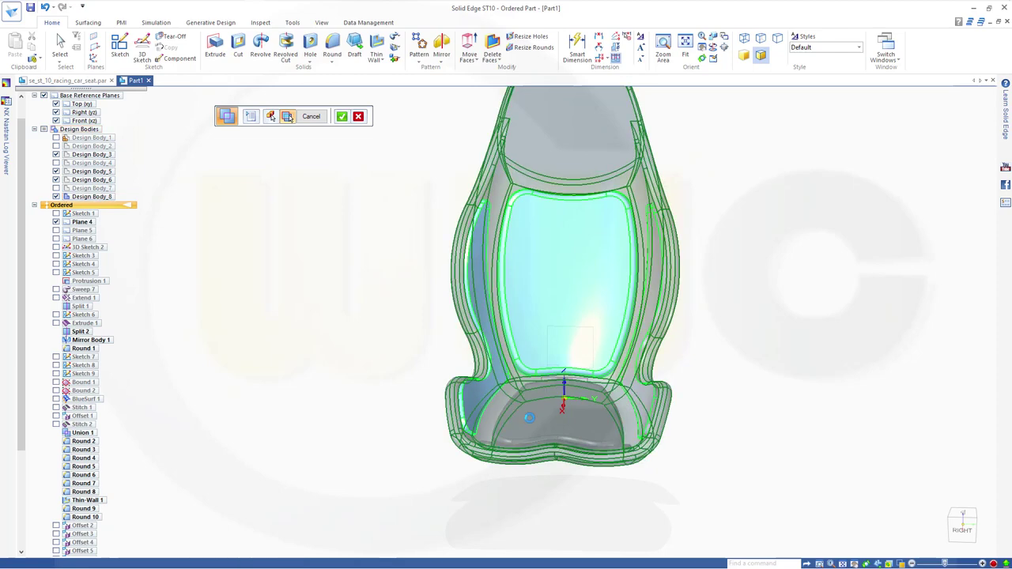
pyautogui.click(529, 417)
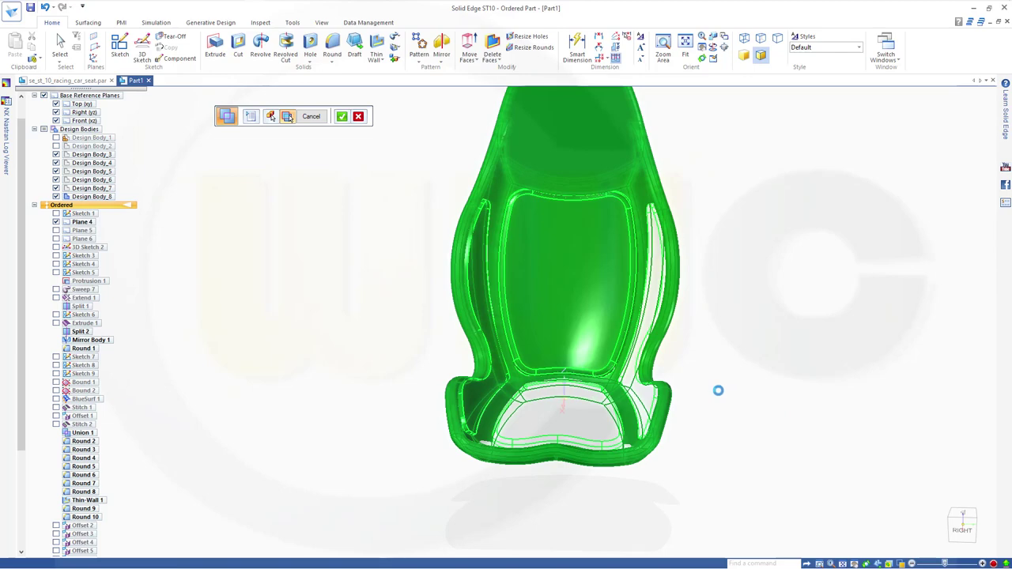
pyautogui.moveTo(710, 409); pyautogui.dragTo(690, 442, button='middle')
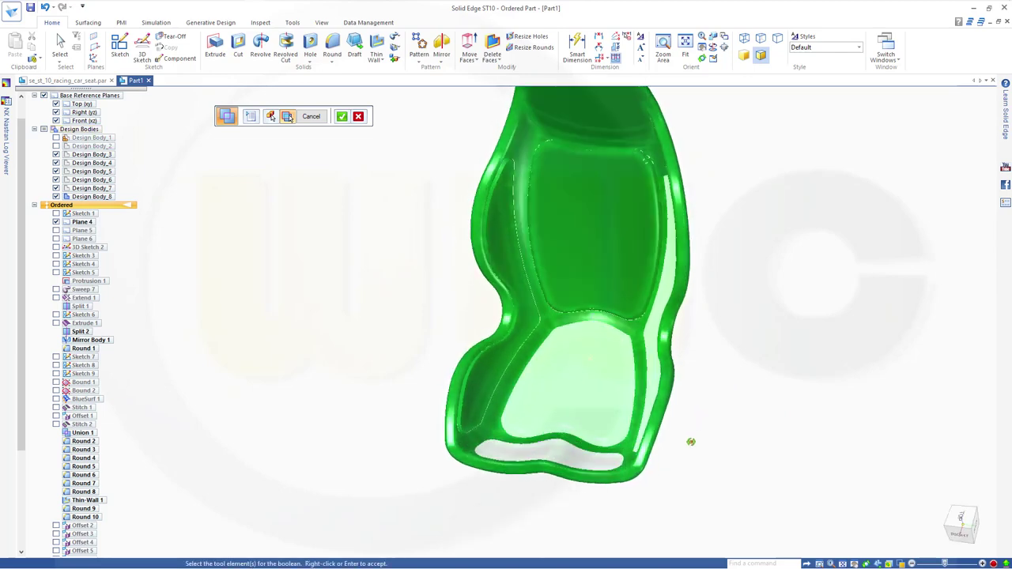
pyautogui.click(546, 451)
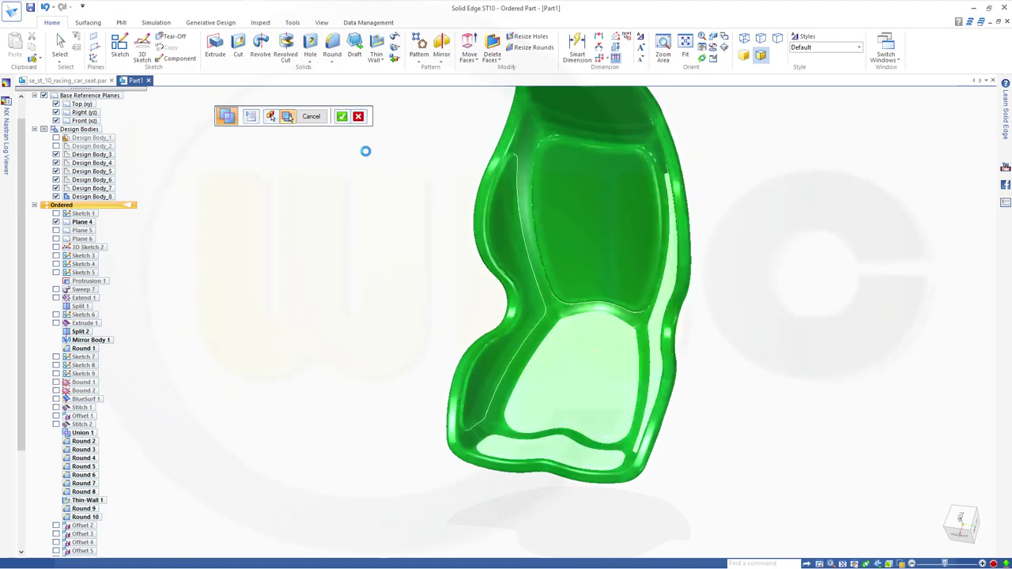
pyautogui.click(344, 119)
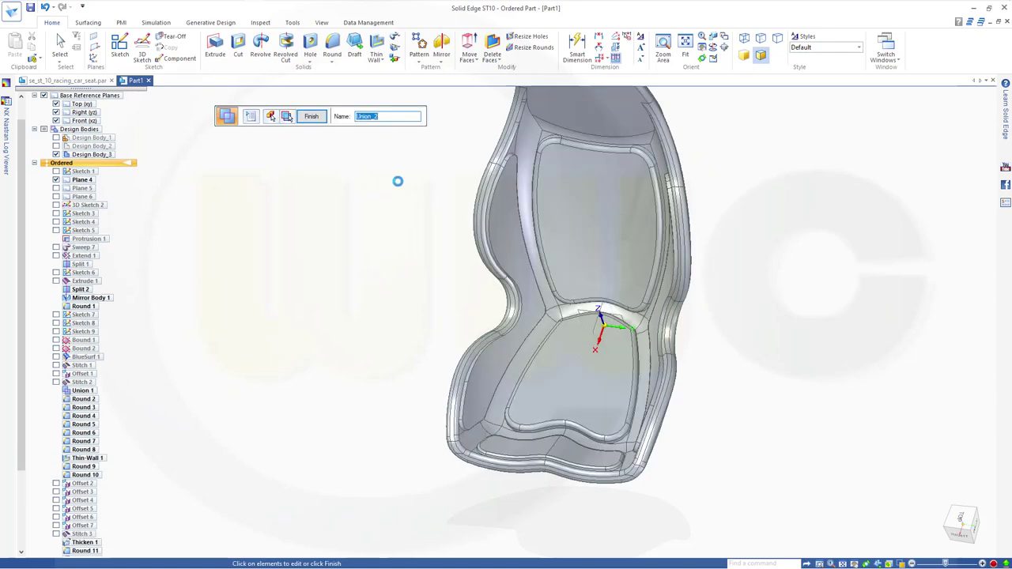
pyautogui.click(312, 119)
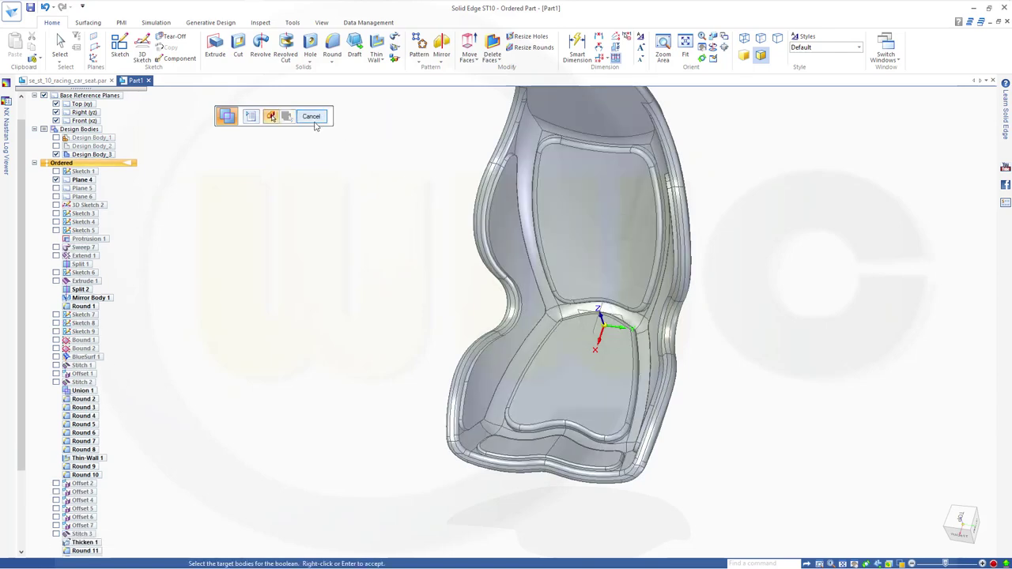
pyautogui.click(311, 118)
# - Check the united seat from the front and above, and undo the union of the shell and pads
pyautogui.hotkey('ctrl', 'r')
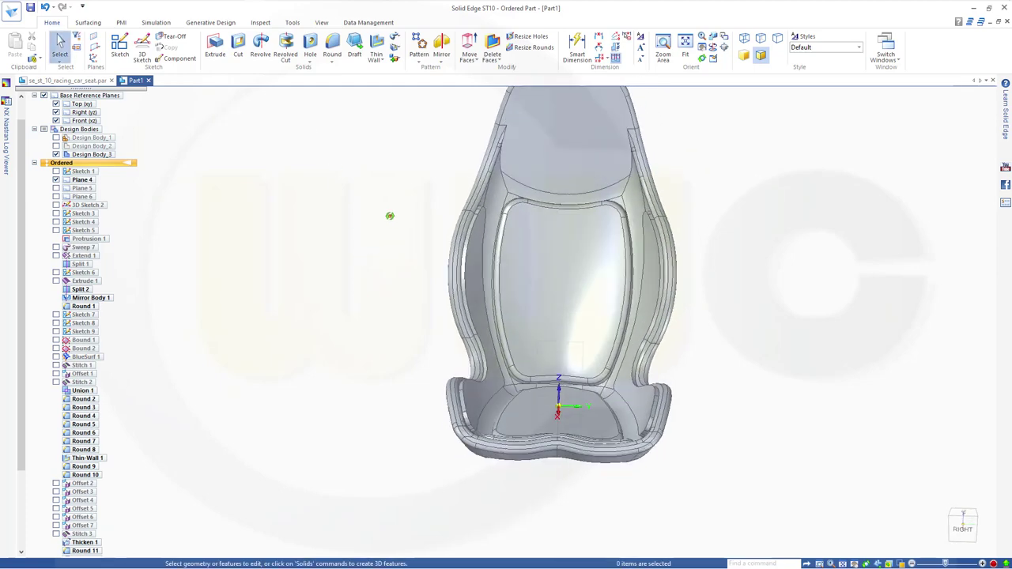
pyautogui.moveTo(374, 193); pyautogui.dragTo(380, 293, button='middle')
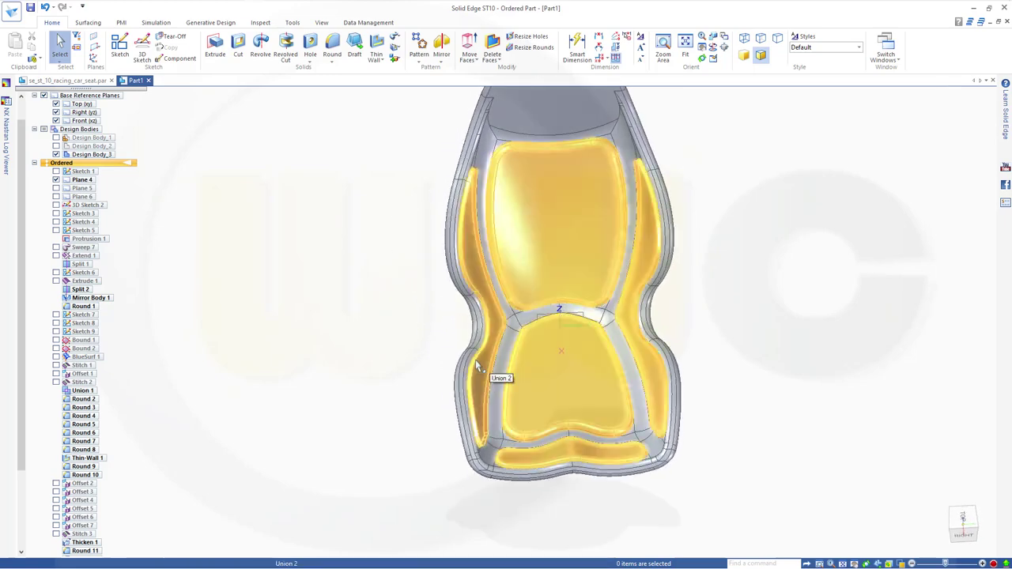
pyautogui.click(44, 9)
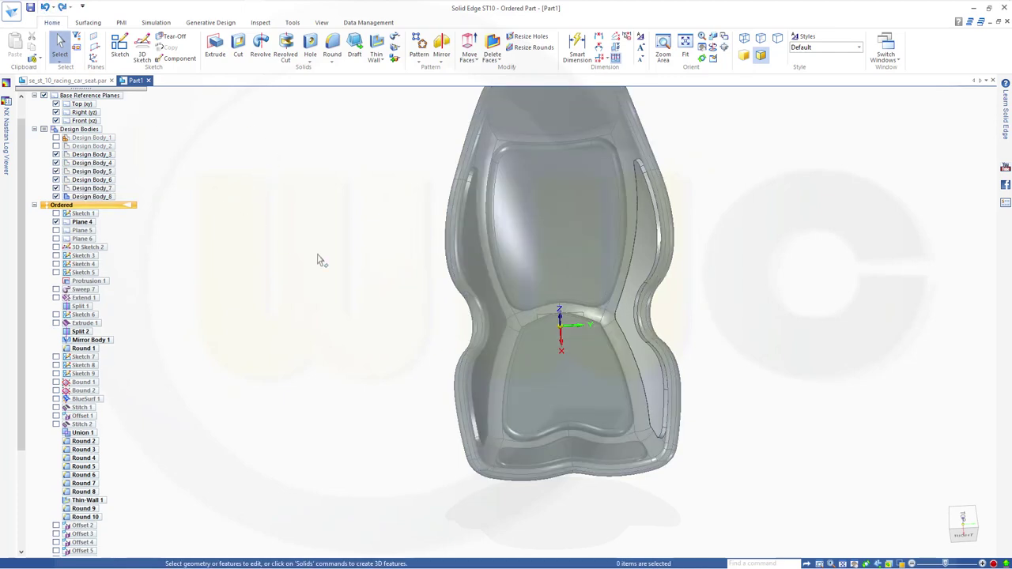
# - Activate the left bolster pad's body and round its outer, lower and inner front edge chains with a 5 mm radius
pyautogui.moveTo(498, 227); pyautogui.dragTo(552, 261, button='middle')
pyautogui.scroll(4, 551, 261)
pyautogui.moveTo(467, 190); pyautogui.dragTo(361, 196, button='middle')
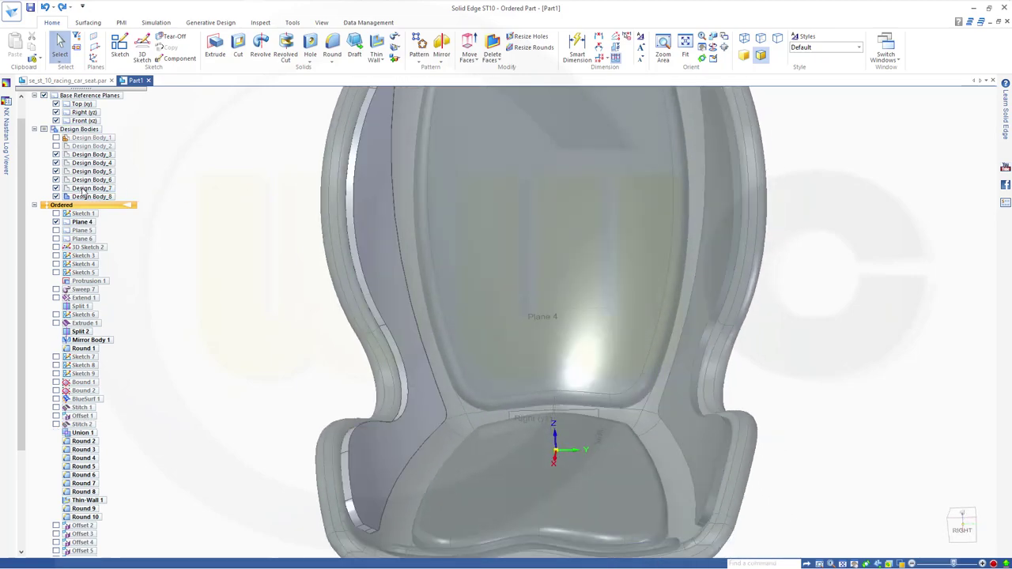
pyautogui.click(332, 49)
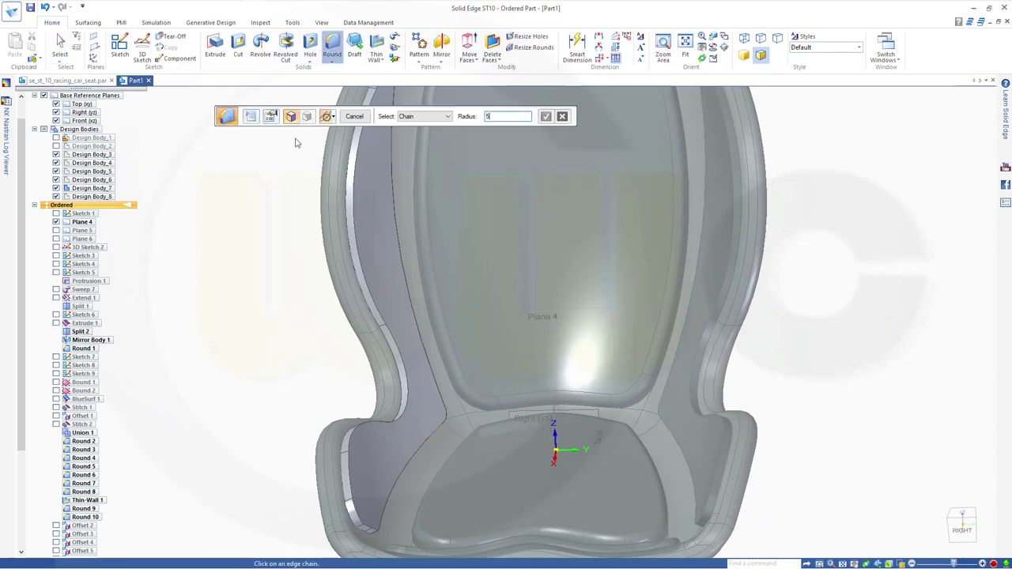
pyautogui.click(356, 245)
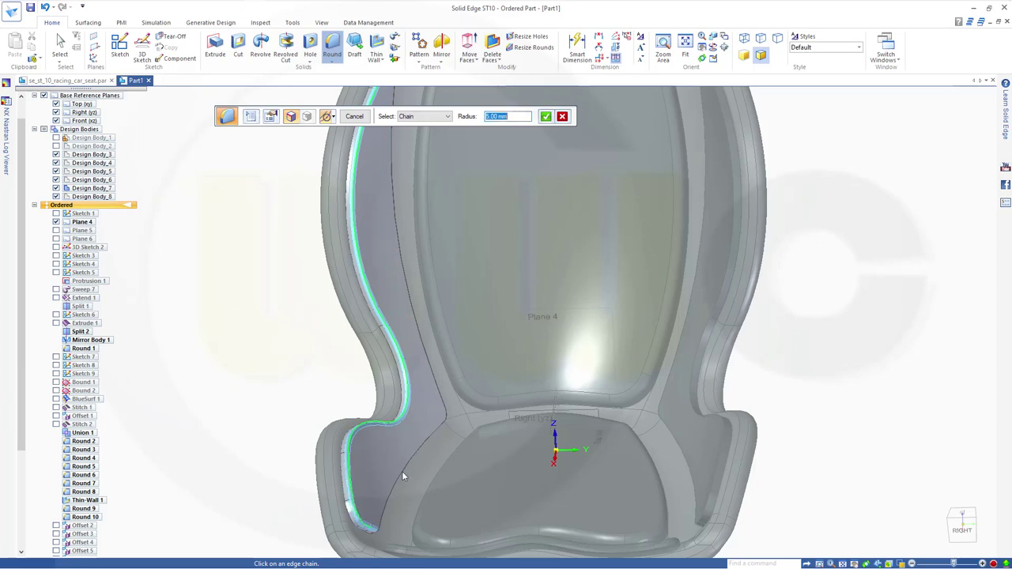
pyautogui.click(437, 435)
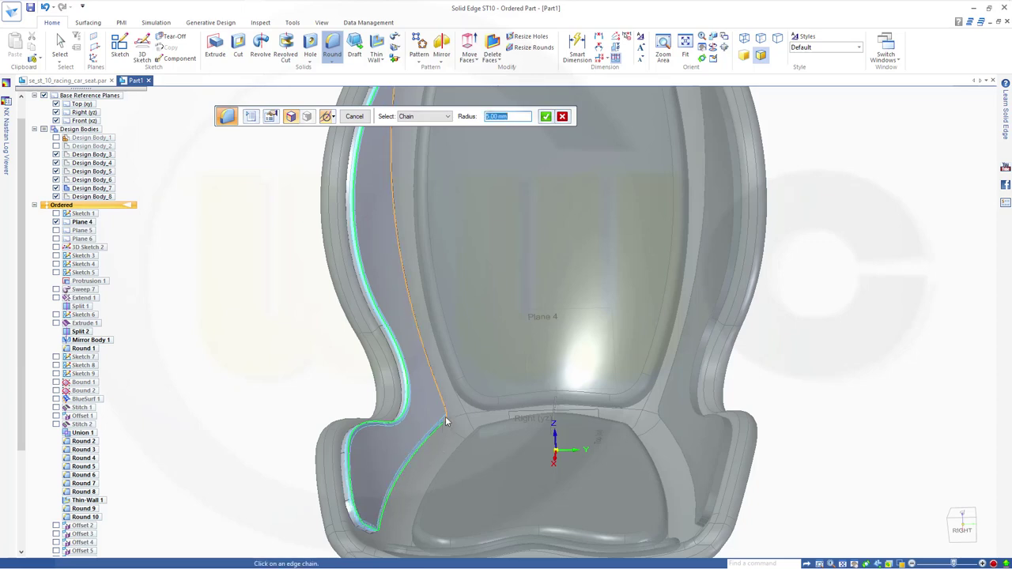
pyautogui.click(398, 283)
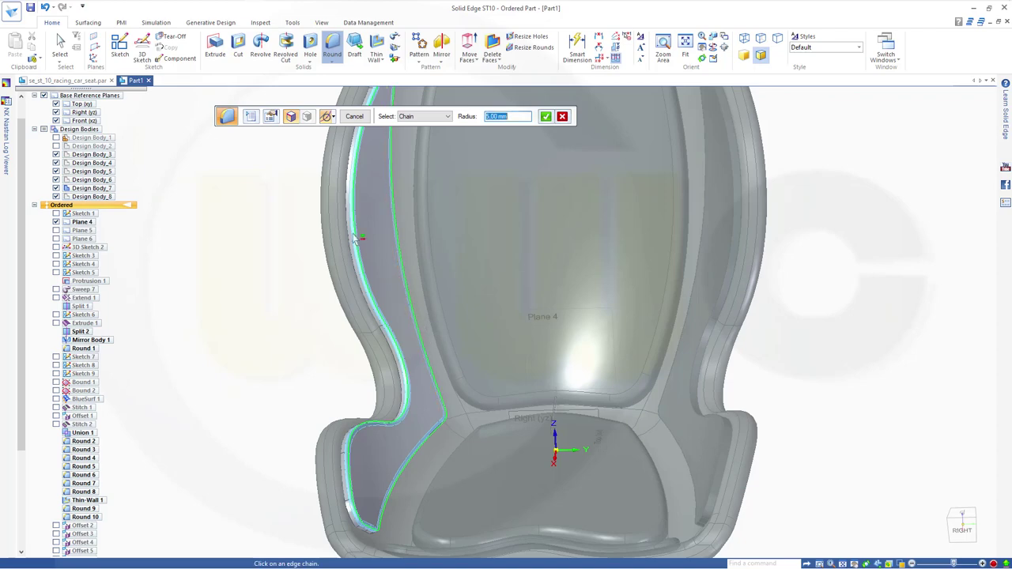
pyautogui.moveTo(398, 283); pyautogui.dragTo(317, 356, button='middle')
pyautogui.scroll(5, 368, 435)
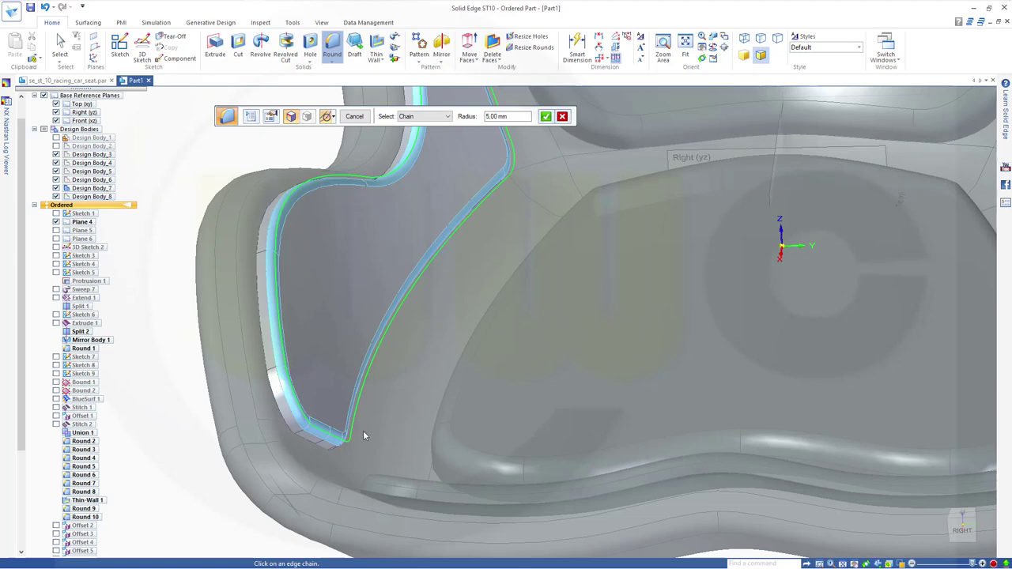
pyautogui.scroll(-5, 363, 430)
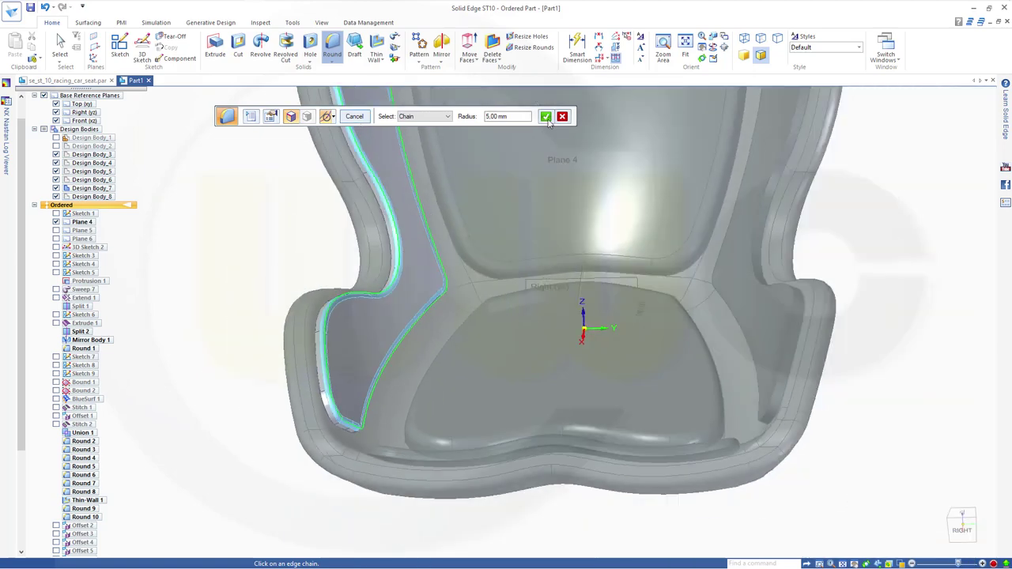
pyautogui.click(546, 116)
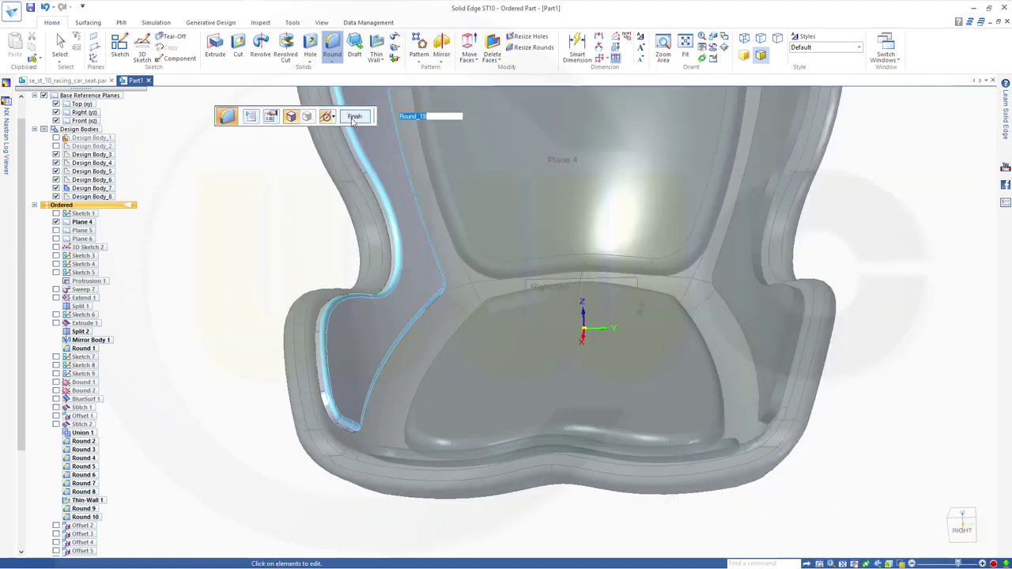
pyautogui.click(353, 117)
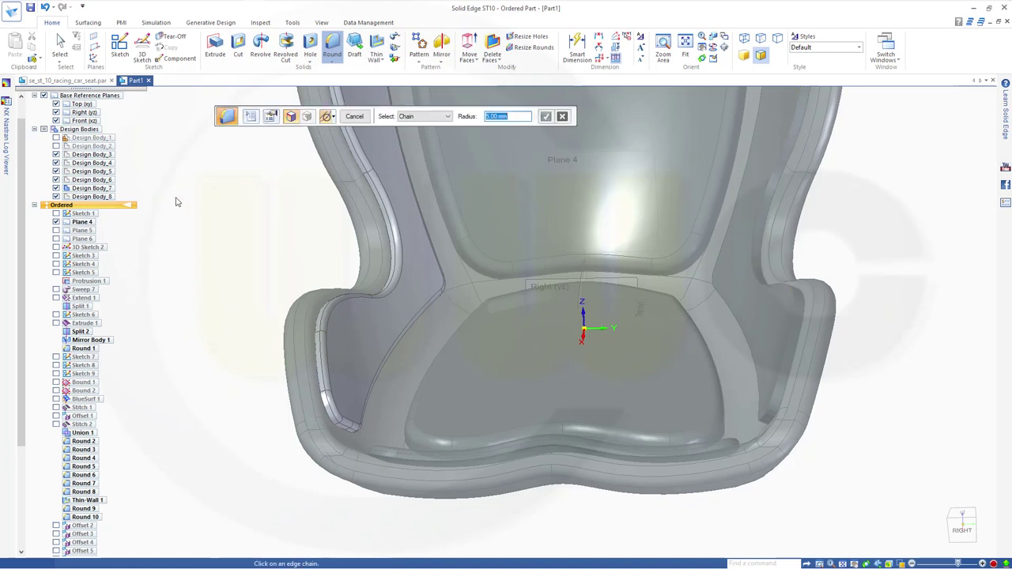
# - Activate the right bolster pad's body, Design Body_8, and round its outer, lower and inner front edge chains with a 5 mm radius
pyautogui.click(360, 117)
pyautogui.click(92, 197)
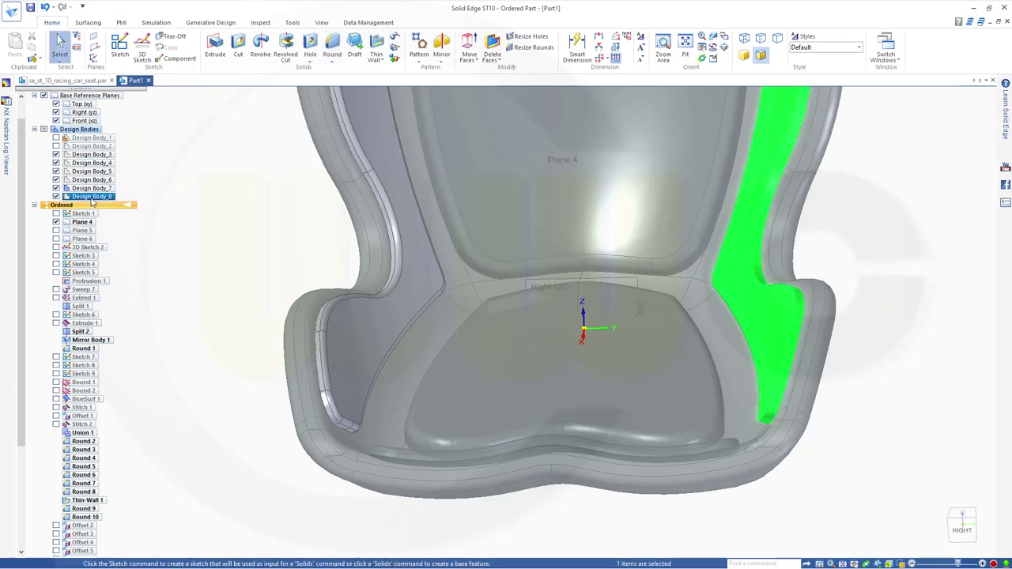
pyautogui.click(332, 48)
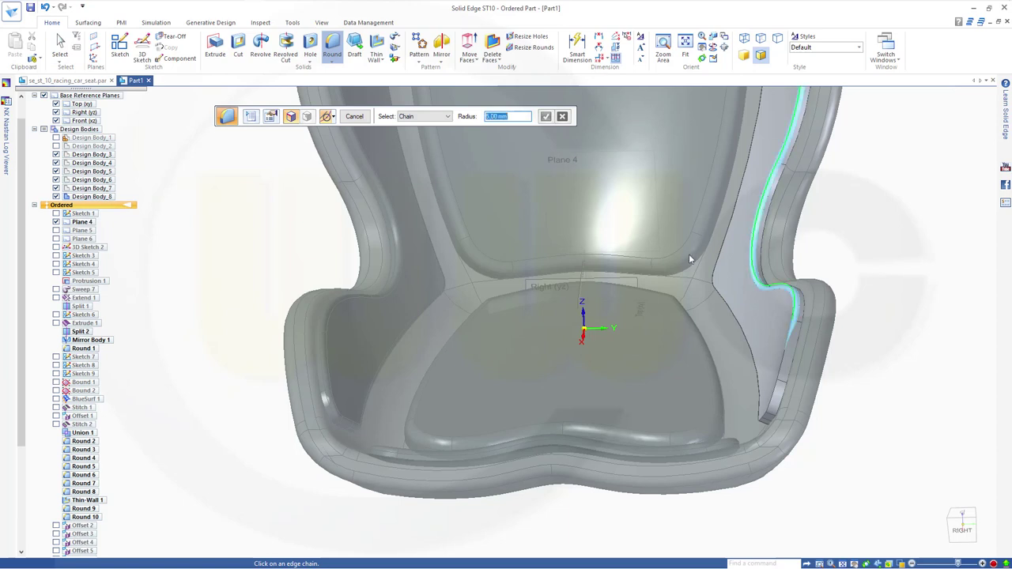
pyautogui.click(765, 417)
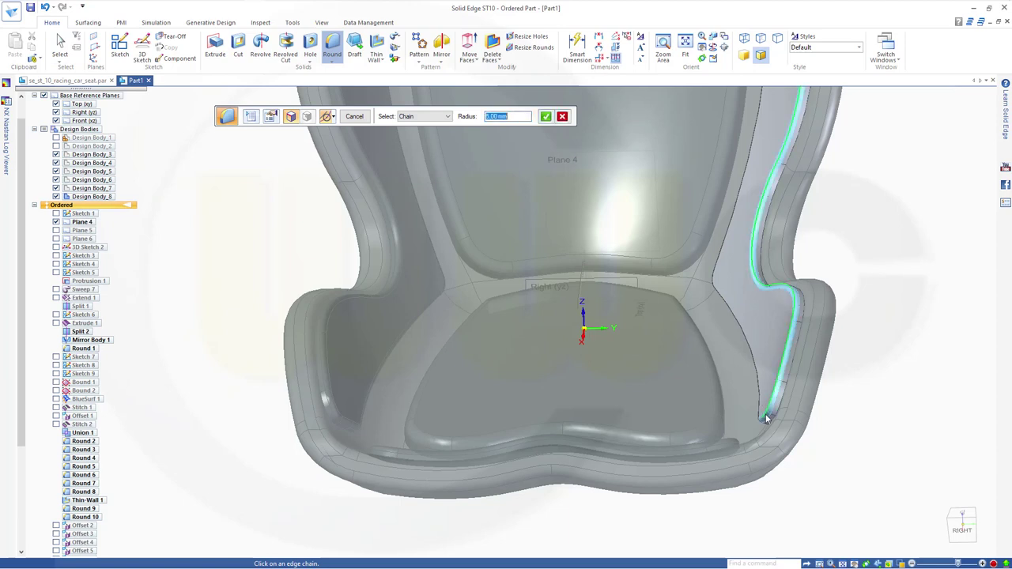
pyautogui.click(753, 379)
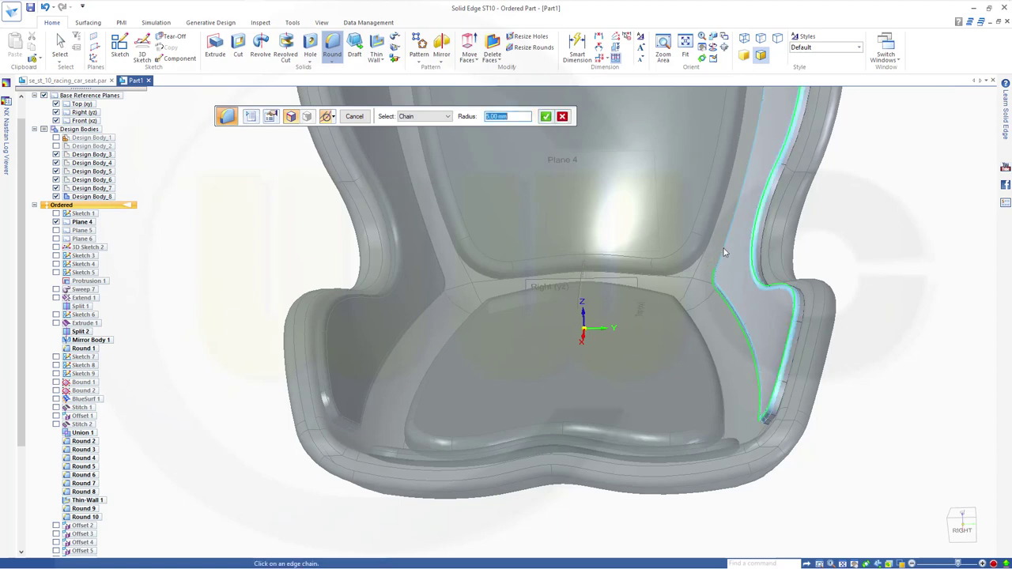
pyautogui.click(724, 253)
pyautogui.click(546, 117)
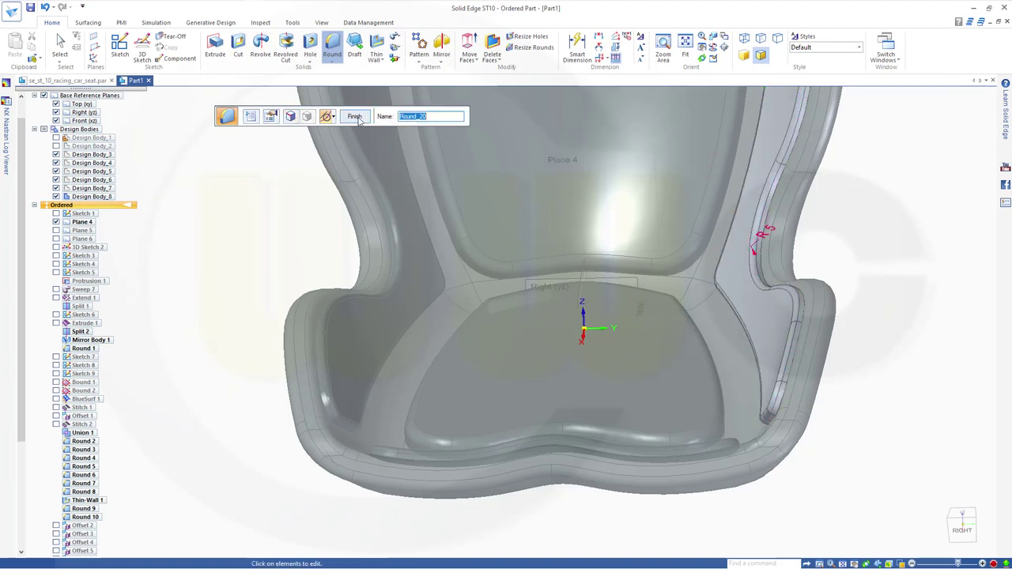
pyautogui.click(355, 118)
pyautogui.click(355, 117)
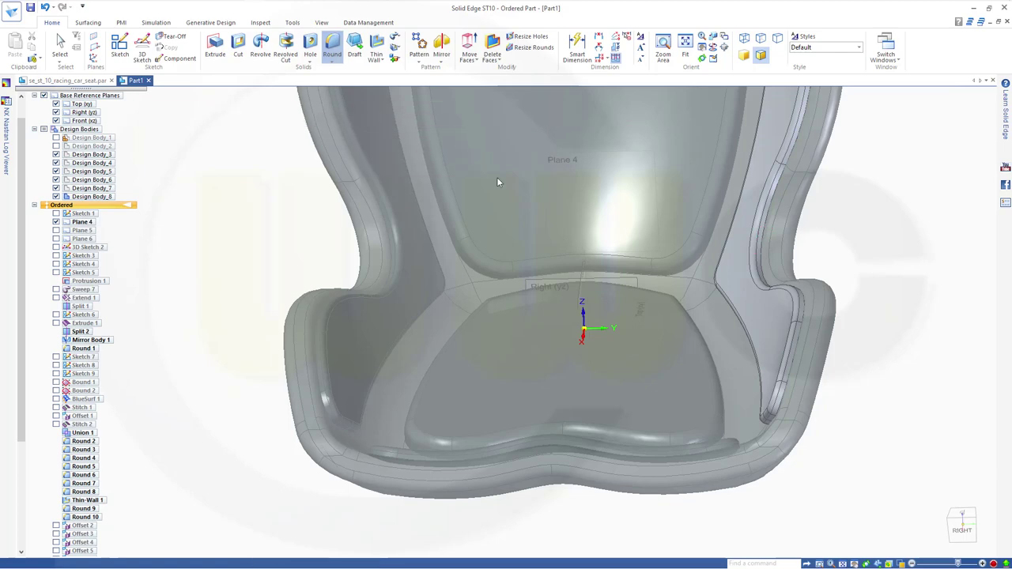
# - Unite the seat shell, Design Body_3, with the left bolster pad and the backrest cushion
pyautogui.scroll(-5, 220, 200)
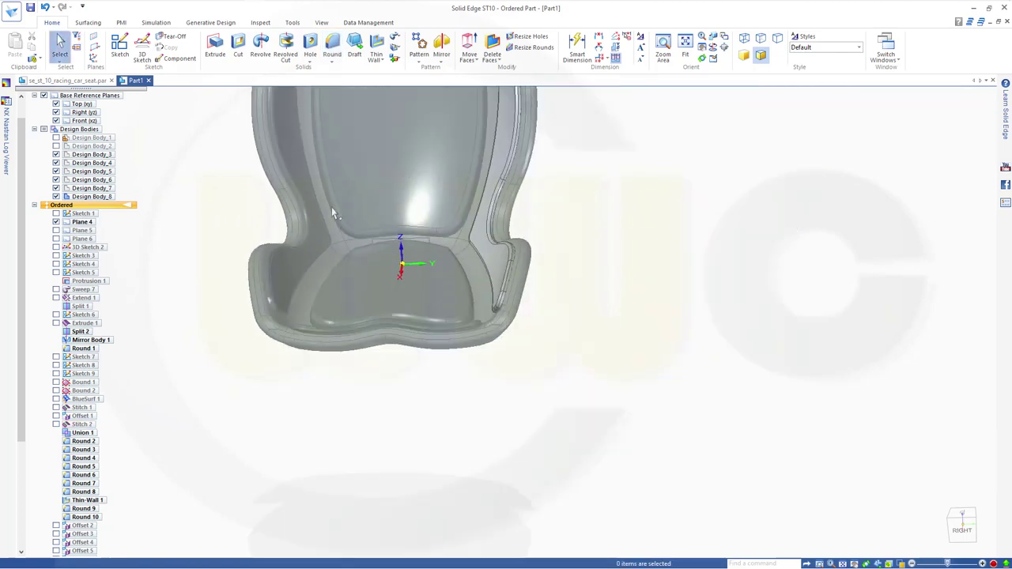
pyautogui.click(79, 155)
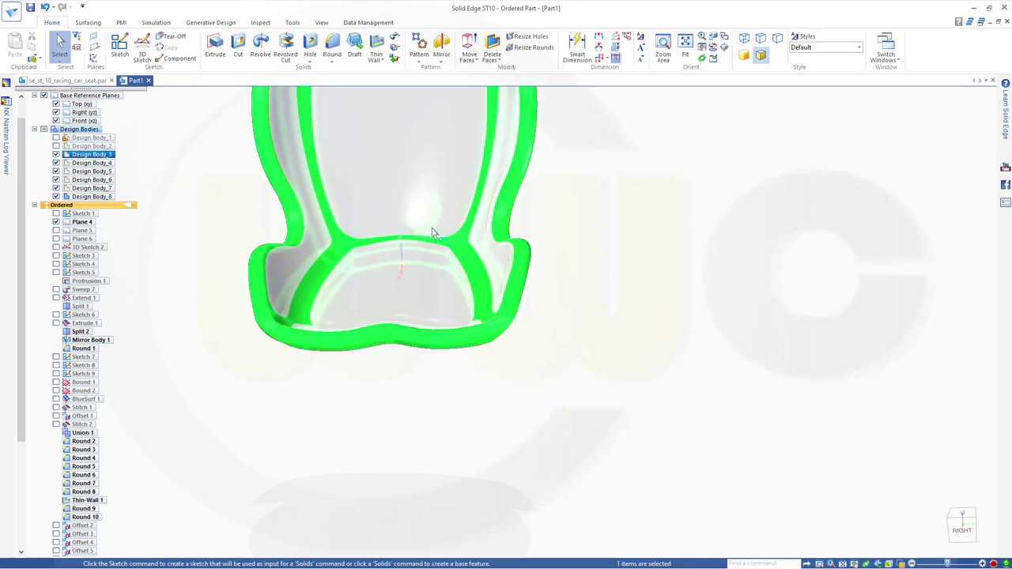
pyautogui.moveTo(429, 230); pyautogui.dragTo(644, 328, button='middle')
pyautogui.click(645, 329)
pyautogui.scroll(-3, 357, 247)
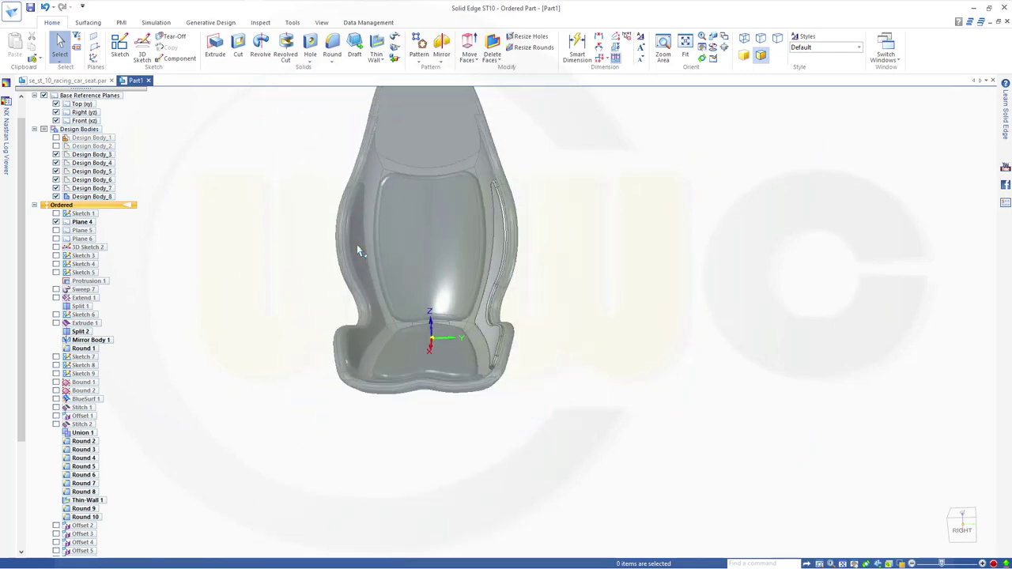
pyautogui.click(398, 60)
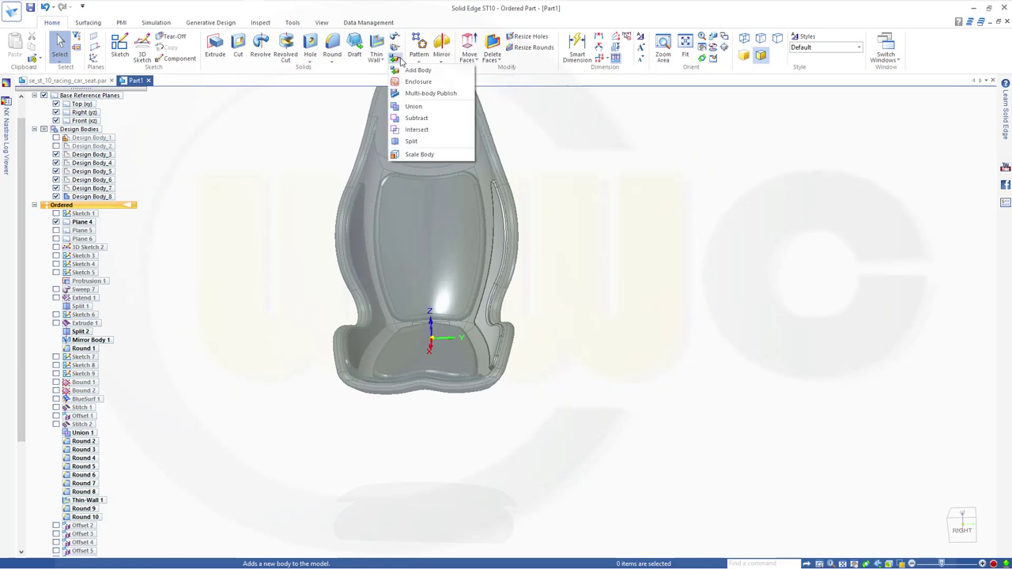
pyautogui.click(419, 104)
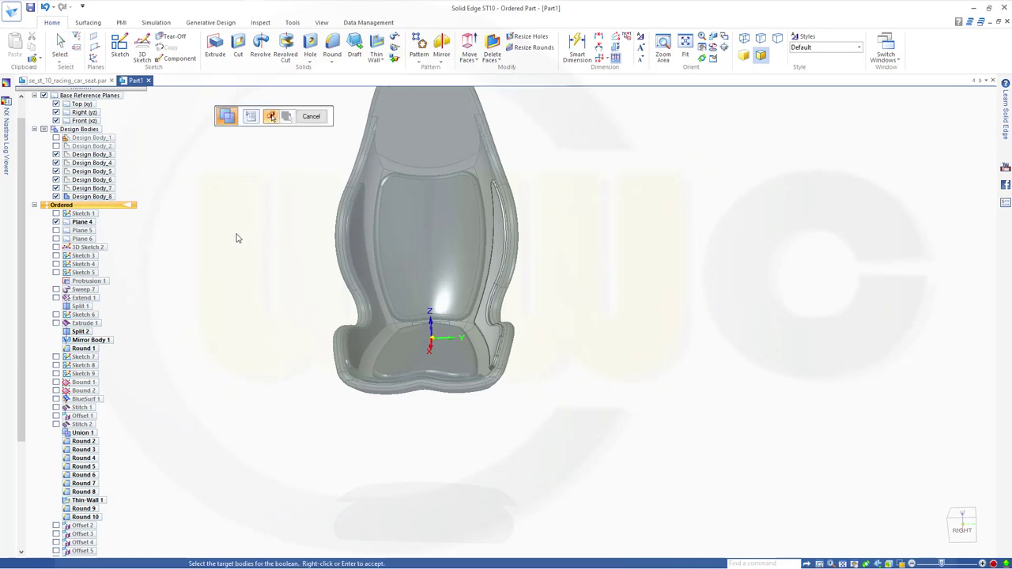
pyautogui.click(435, 154)
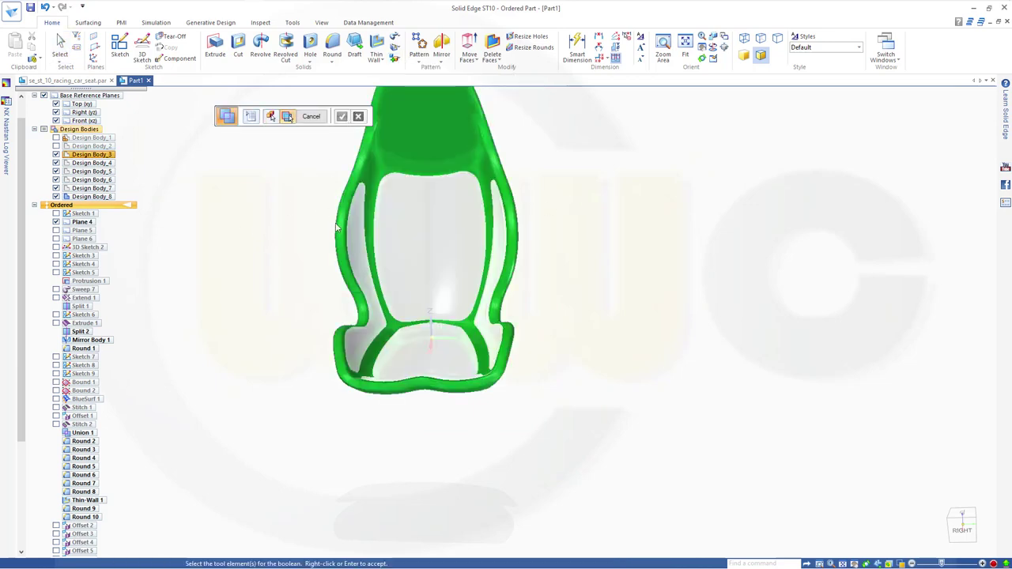
pyautogui.click(358, 252)
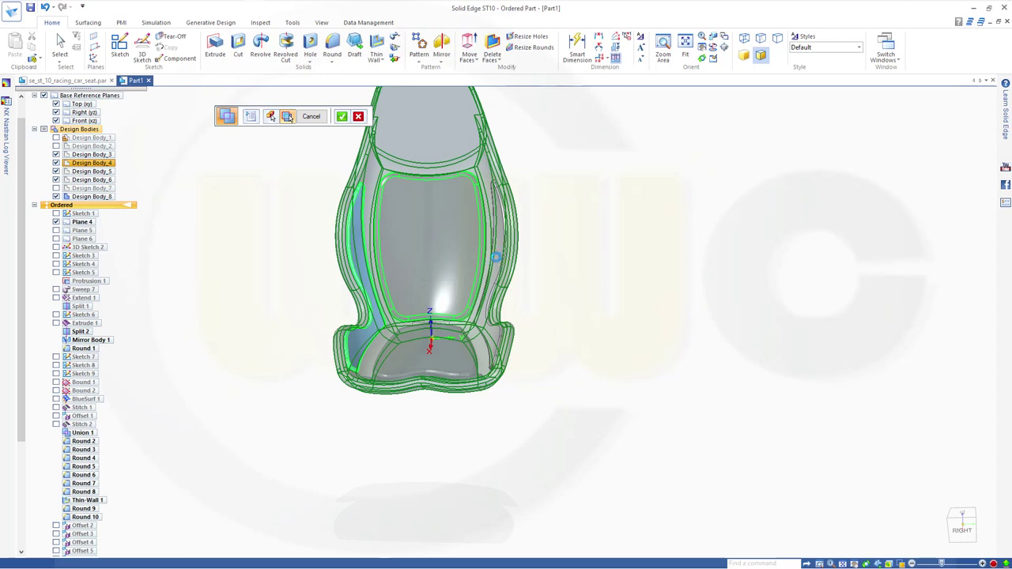
pyautogui.click(341, 117)
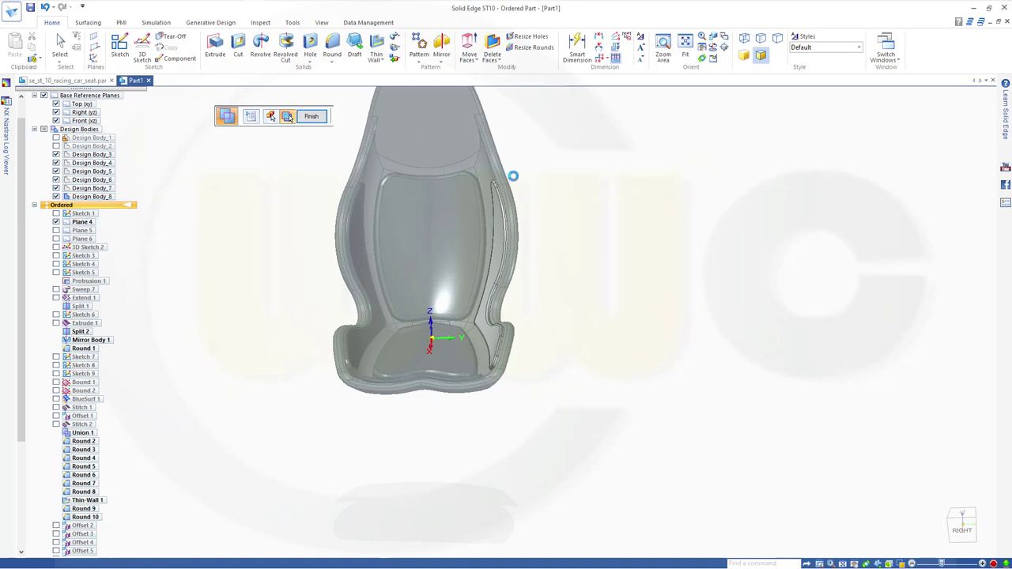
# - Start a sketch on Plane 4, the reference plane behind the backrest
pyautogui.moveTo(619, 210); pyautogui.dragTo(540, 303, button='middle')
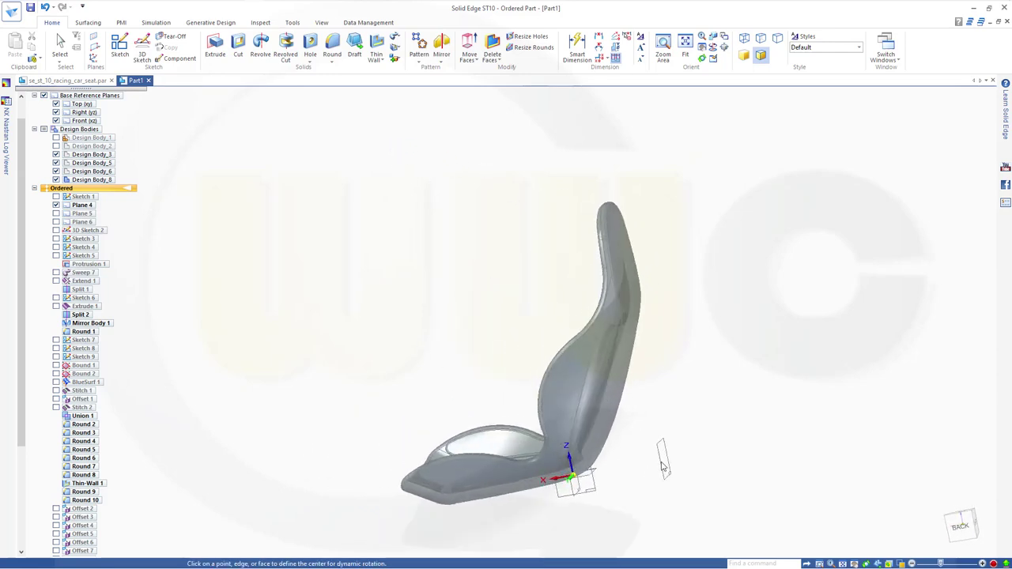
pyautogui.click(119, 48)
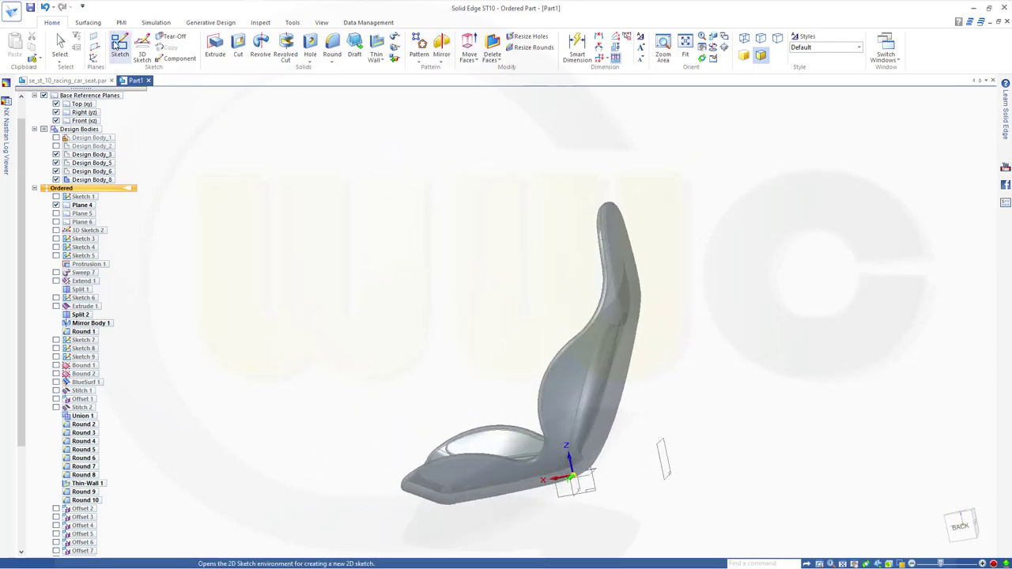
pyautogui.click(663, 468)
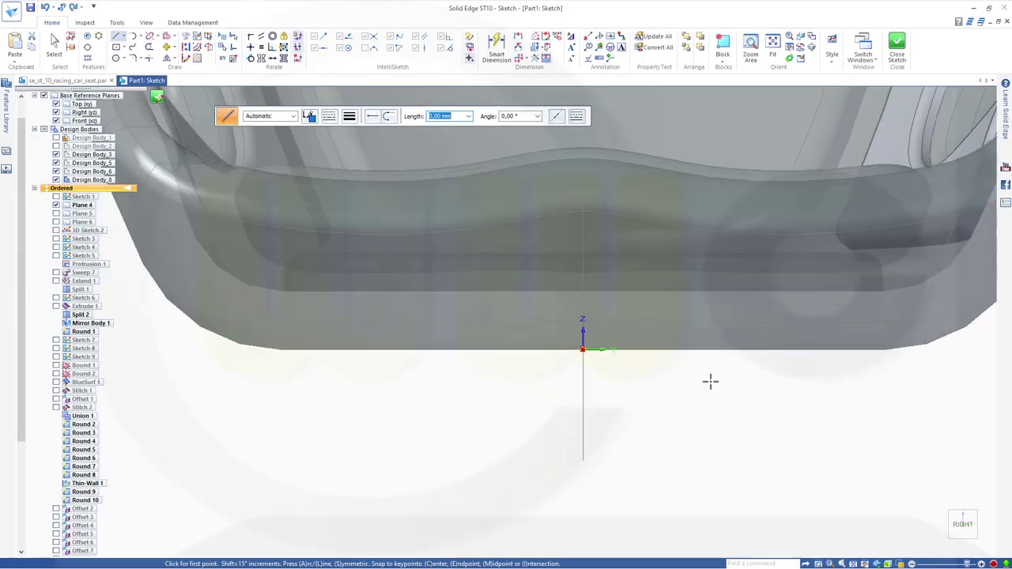
# - Project the outline of the headrest face at the top of the backrest's rear into the sketch, using the default projection options
pyautogui.scroll(-5, 704, 324)
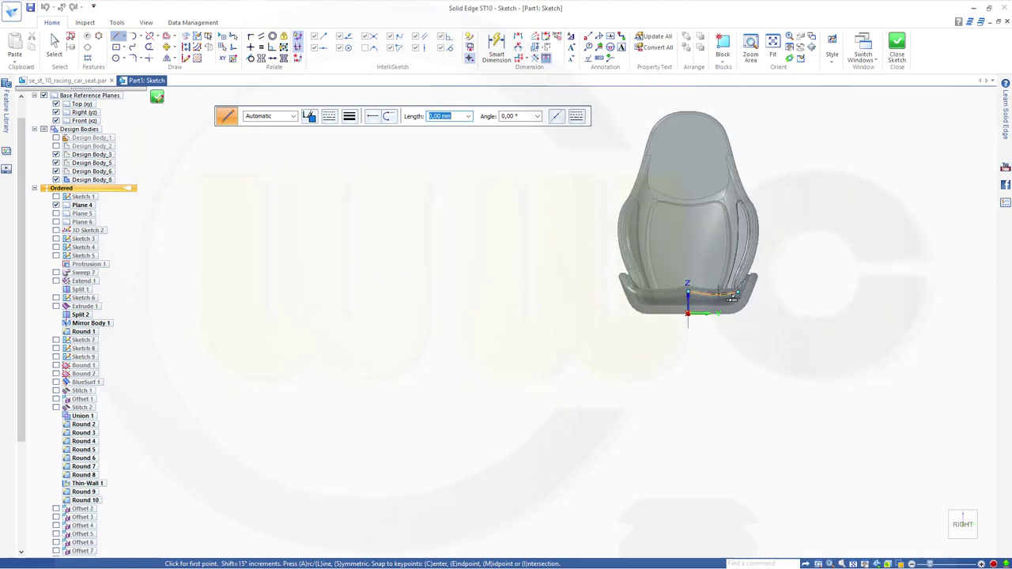
pyautogui.moveTo(663, 216); pyautogui.dragTo(366, 161, button='middle')
pyautogui.hotkey('ctrl', 'l')
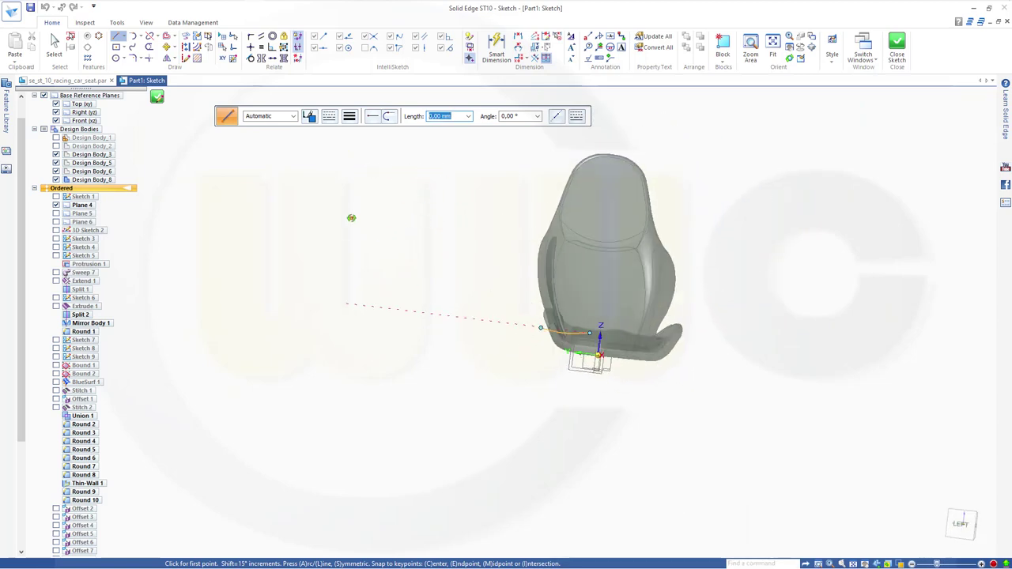
pyautogui.scroll(2, 655, 154)
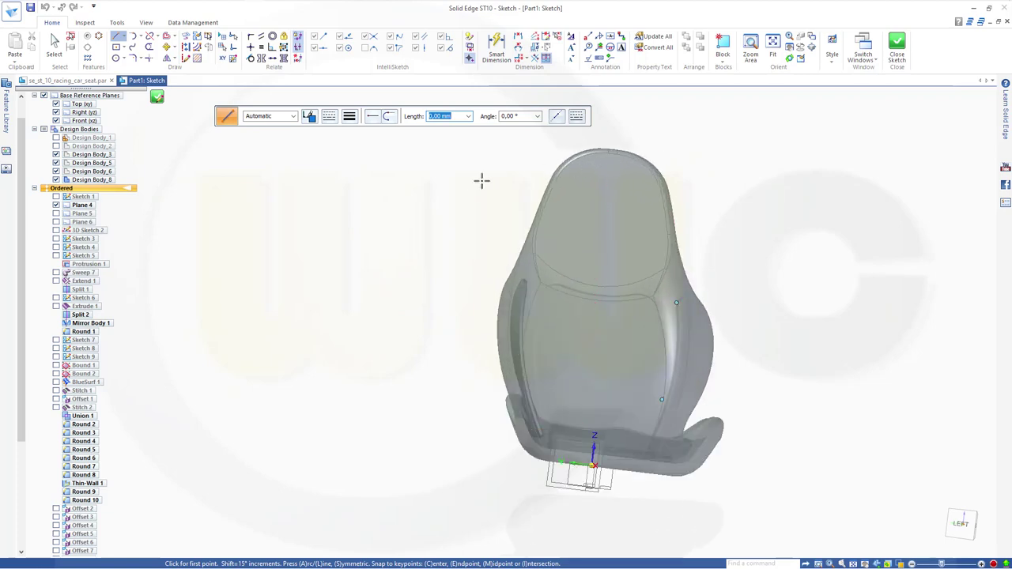
pyautogui.moveTo(472, 207)
pyautogui.mouseDown(button='middle')
pyautogui.moveTo(451, 214)
pyautogui.moveTo(470, 201)
pyautogui.mouseUp(button='middle')
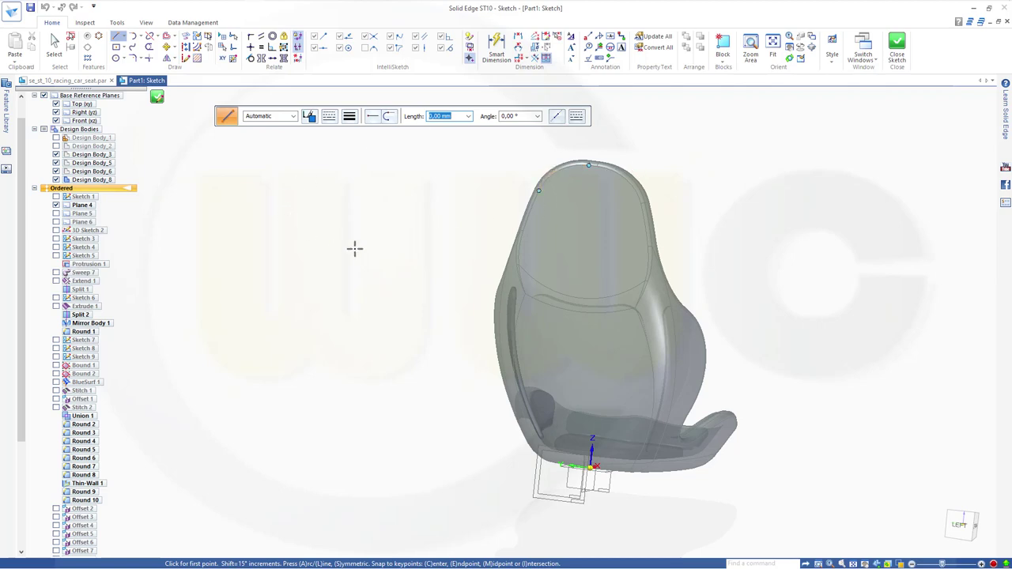
pyautogui.press('Escape')
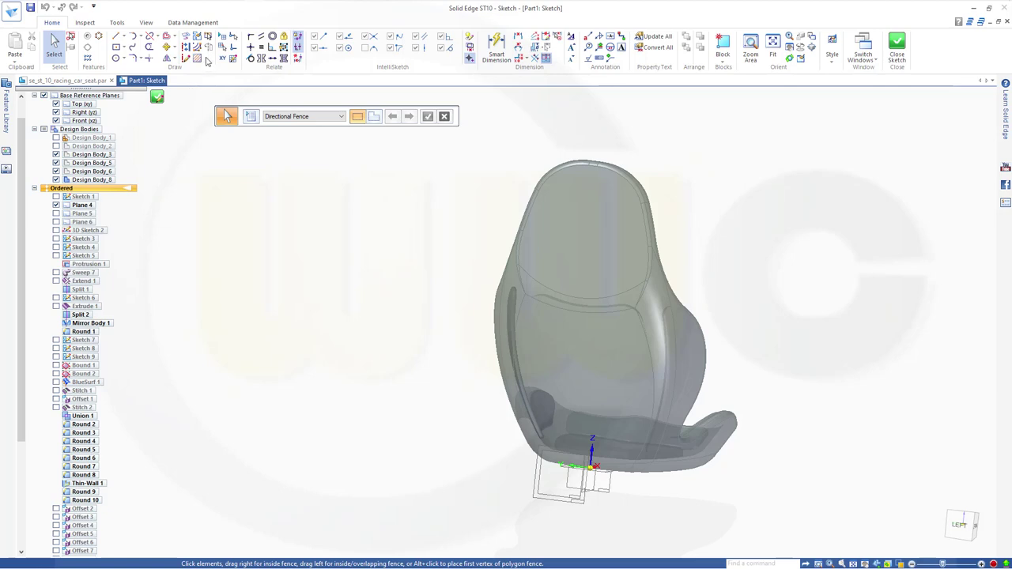
pyautogui.click(187, 38)
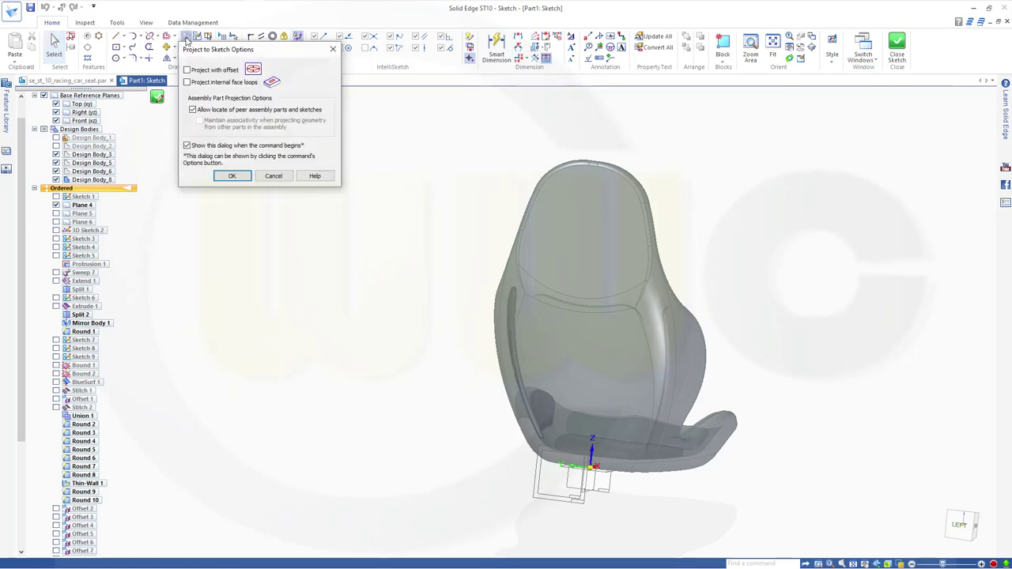
pyautogui.click(234, 176)
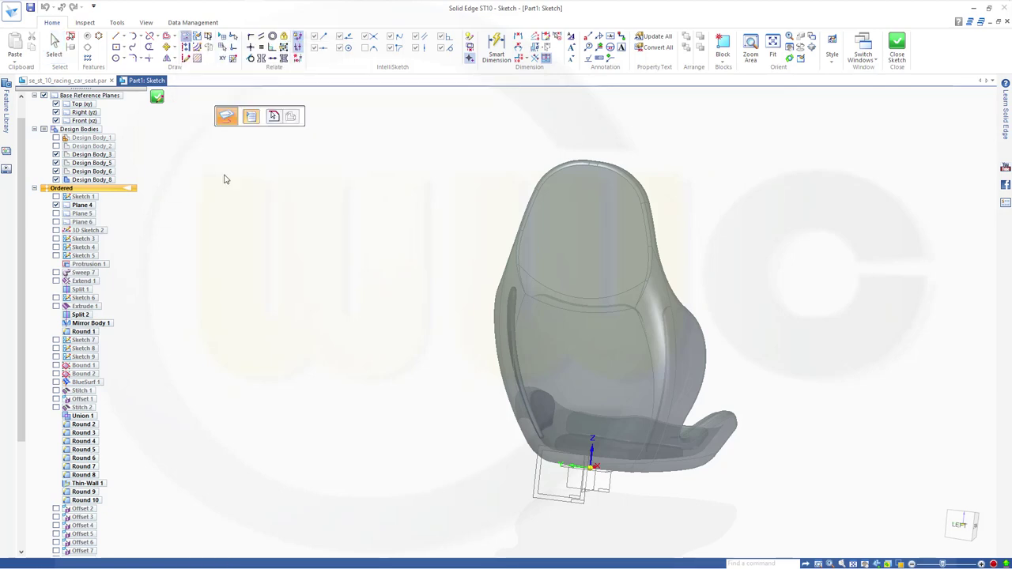
pyautogui.click(603, 237)
pyautogui.click(412, 117)
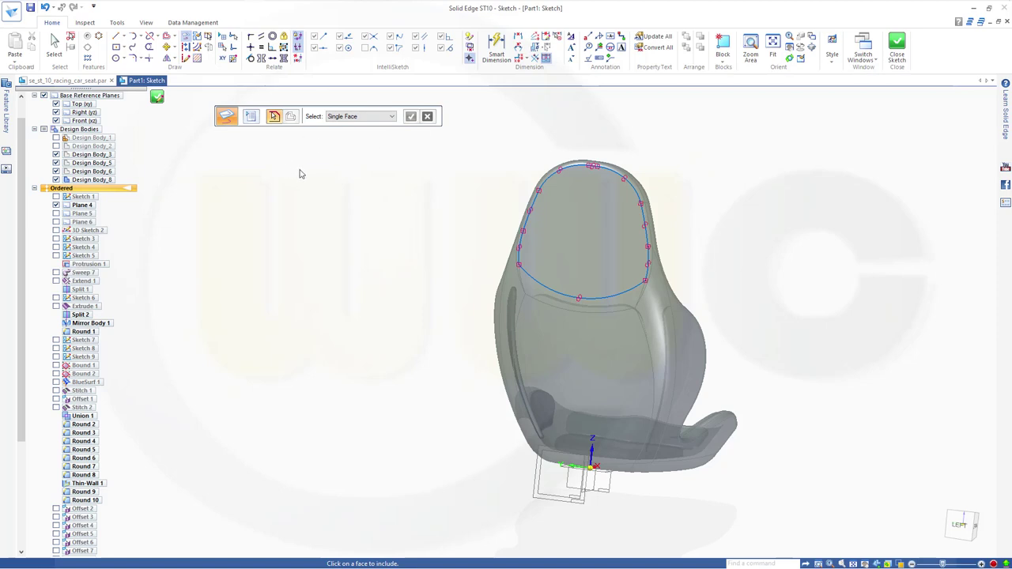
pyautogui.press('Escape')
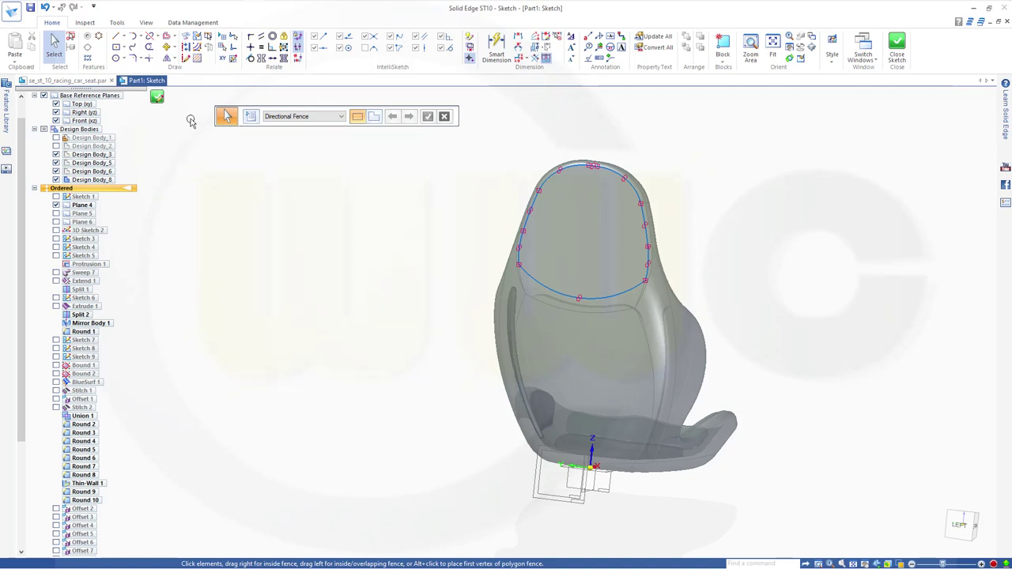
# - Offset the projected headrest outline inward by 50 mm as a chain and close the sketch
pyautogui.click(166, 37)
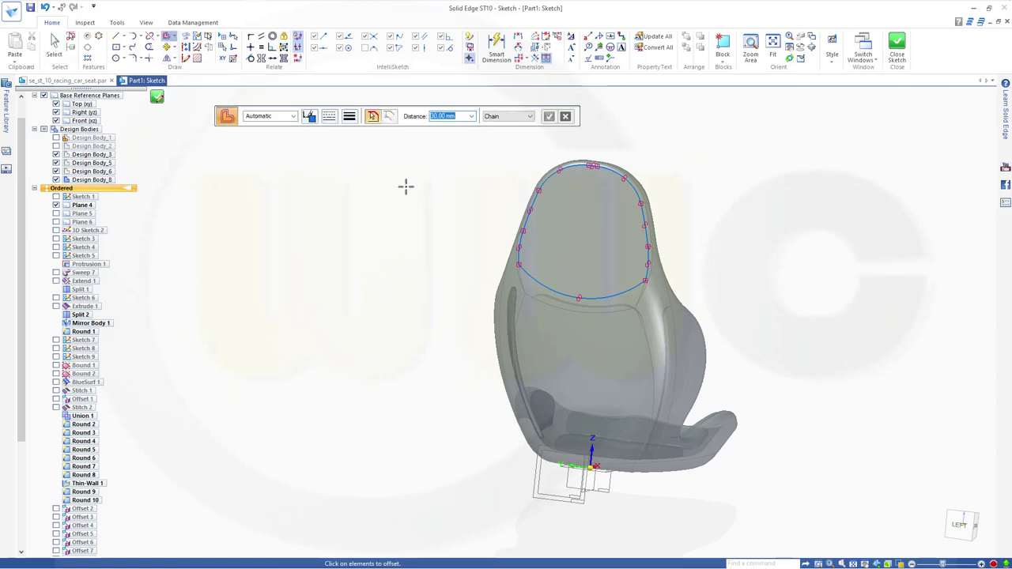
pyautogui.click(538, 196)
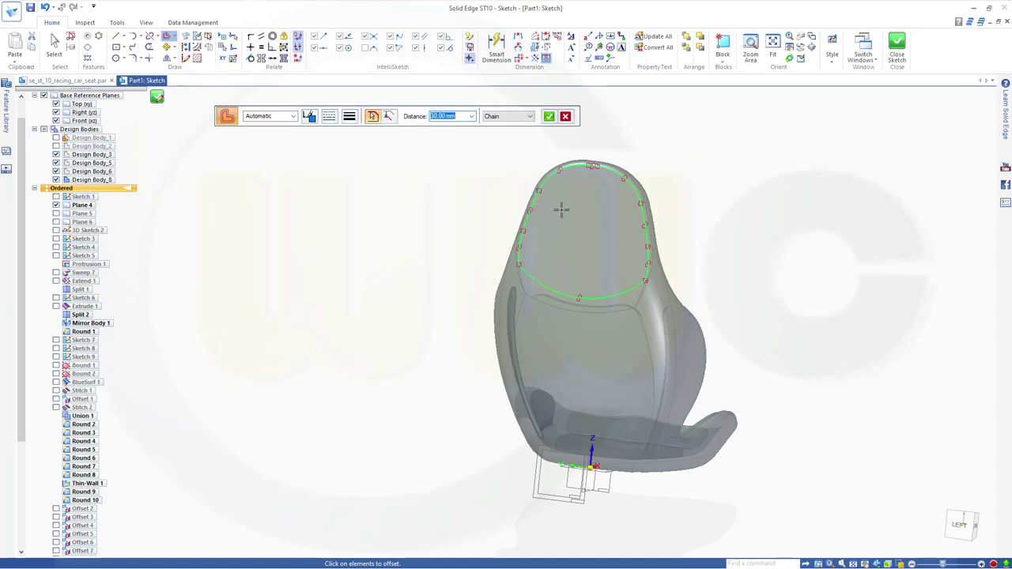
pyautogui.rightClick(562, 209)
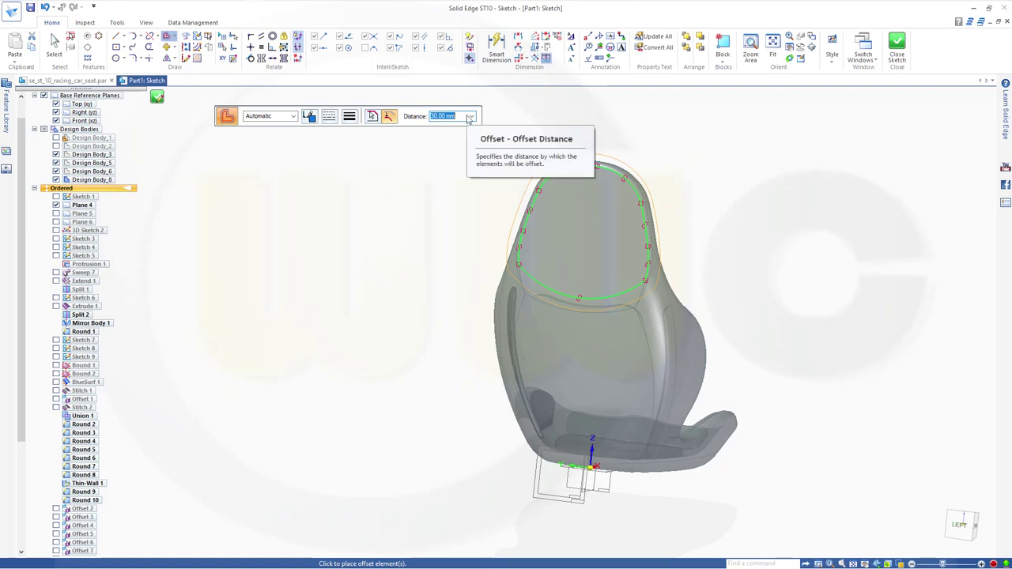
pyautogui.write('50')
pyautogui.press('Return')
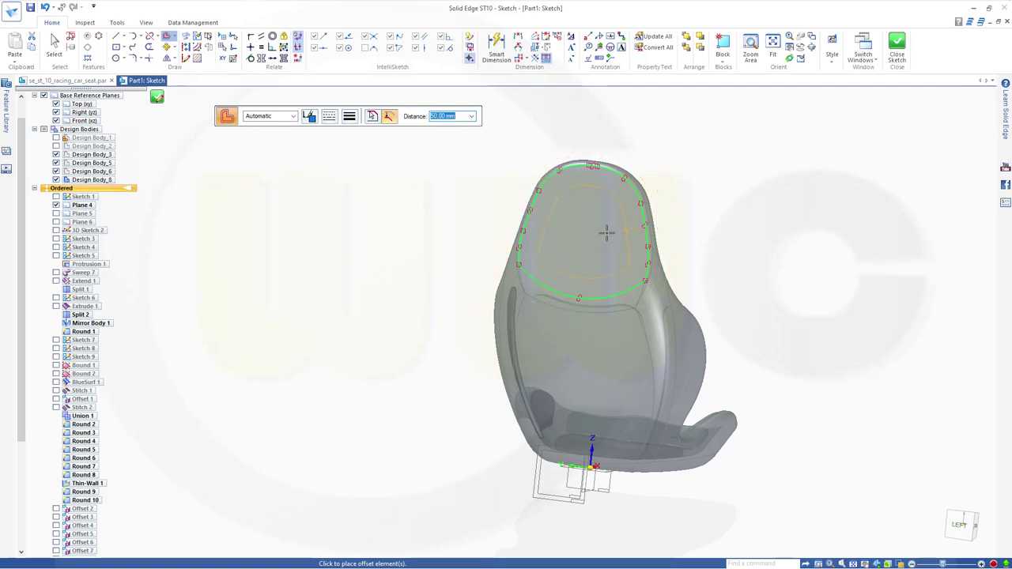
pyautogui.click(594, 236)
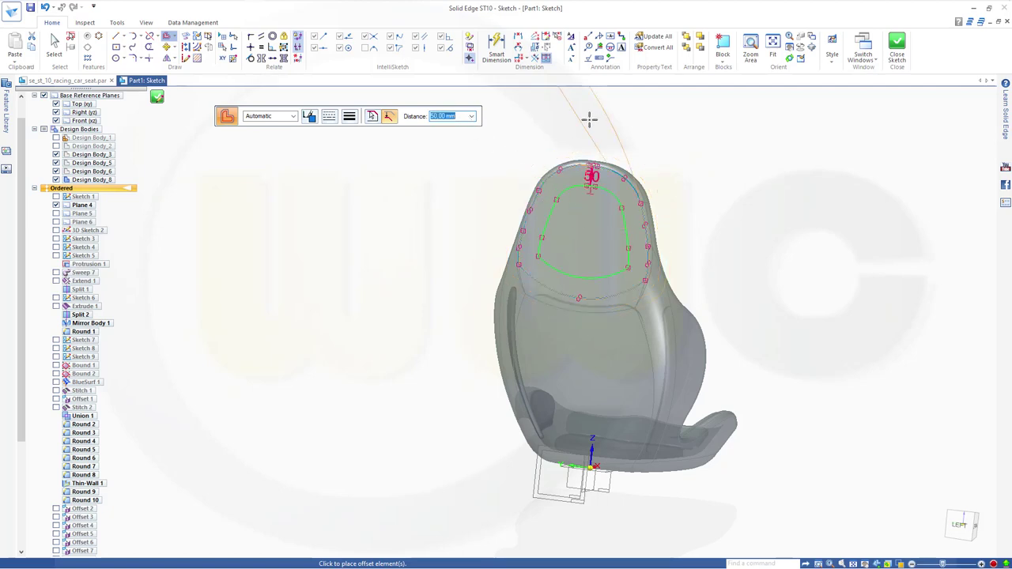
pyautogui.press('Escape')
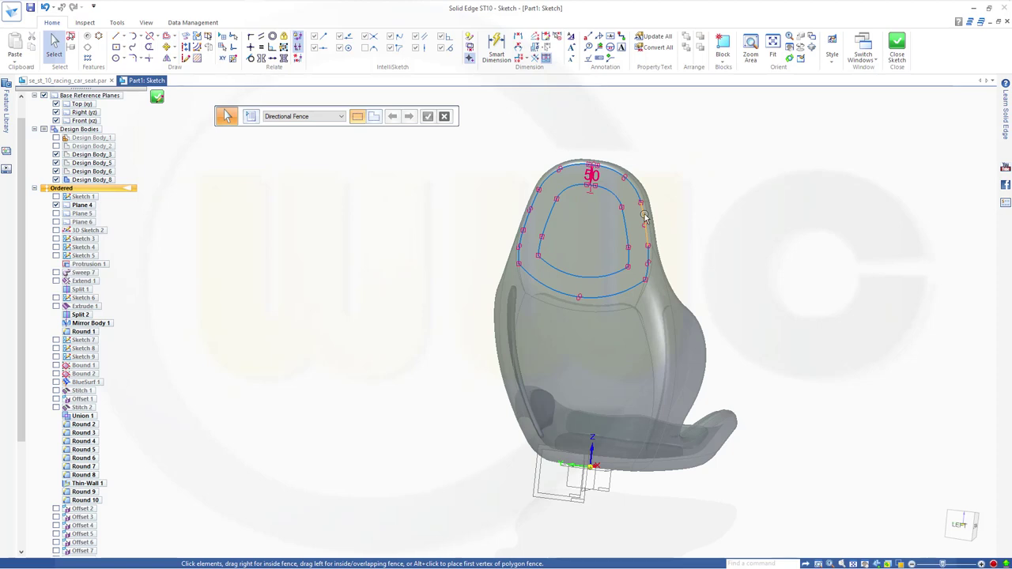
pyautogui.click(553, 175)
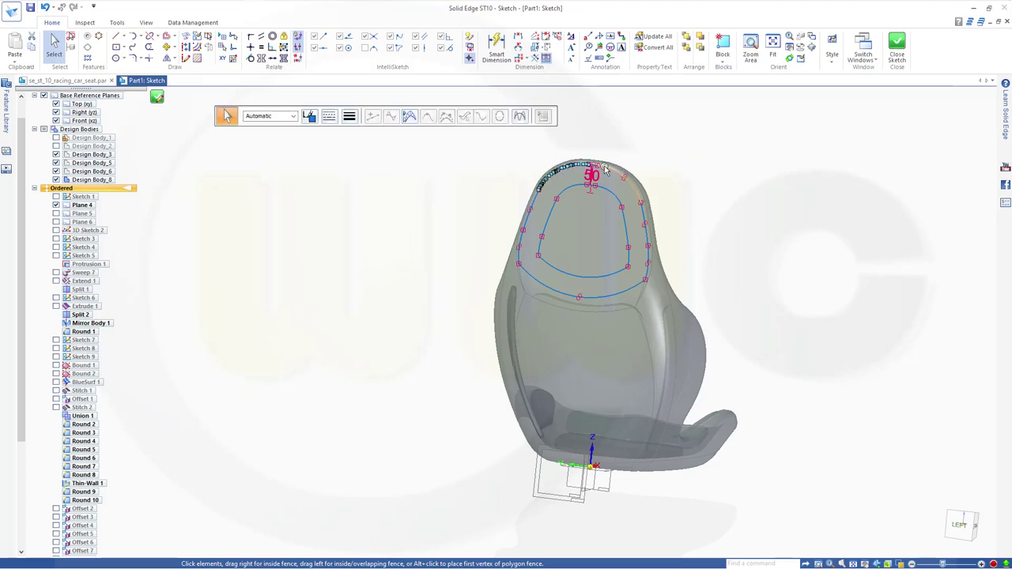
pyautogui.press('Escape')
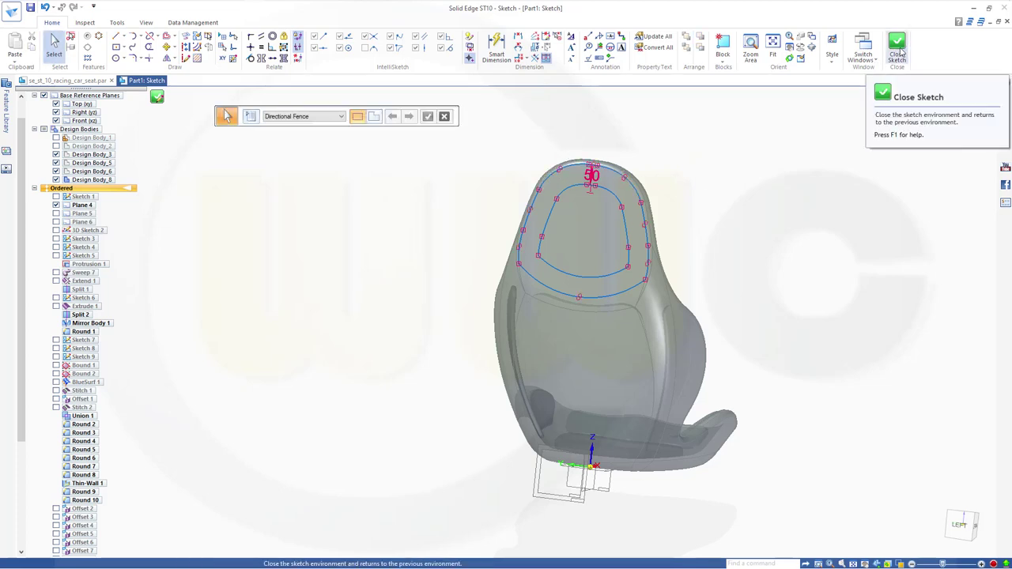
pyautogui.click(898, 49)
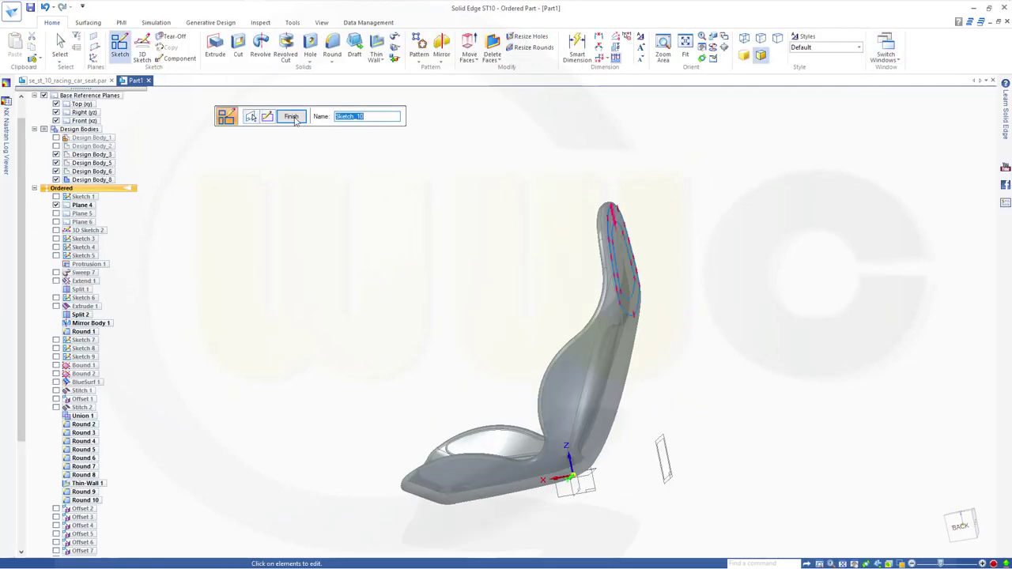
# - Finish the inset headrest outline sketch on Plane 4 and leave the Sketch command
pyautogui.click(292, 117)
pyautogui.press('Escape')
pyautogui.moveTo(441, 210)
pyautogui.mouseDown(button='middle')
pyautogui.moveTo(428, 236)
pyautogui.moveTo(395, 248)
pyautogui.mouseUp(button='middle')
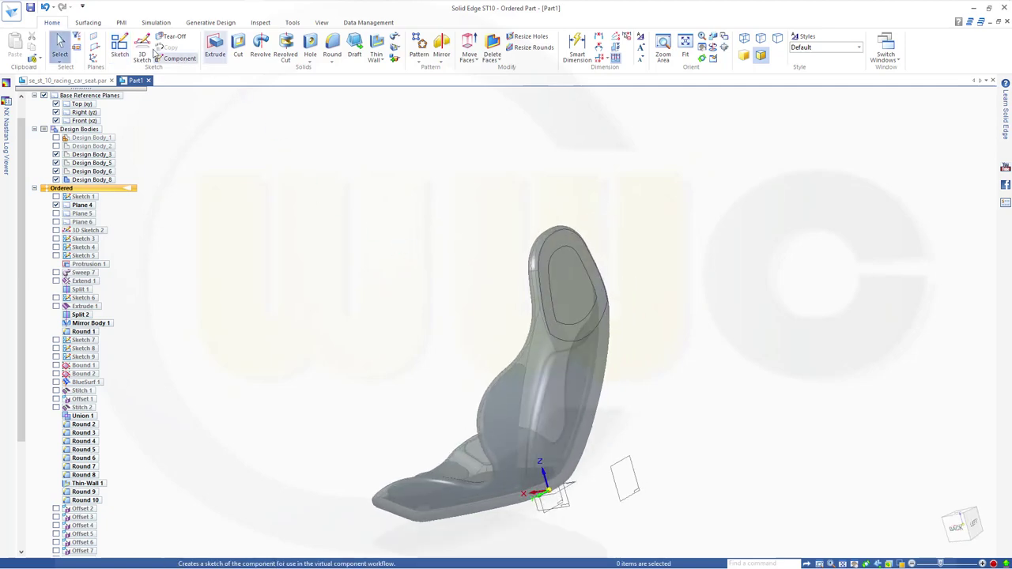
# - Extrude the inset headrest outline chain as a surface 50 mm rearward with non-symmetric extent, using a 10 mm distance step
pyautogui.click(88, 22)
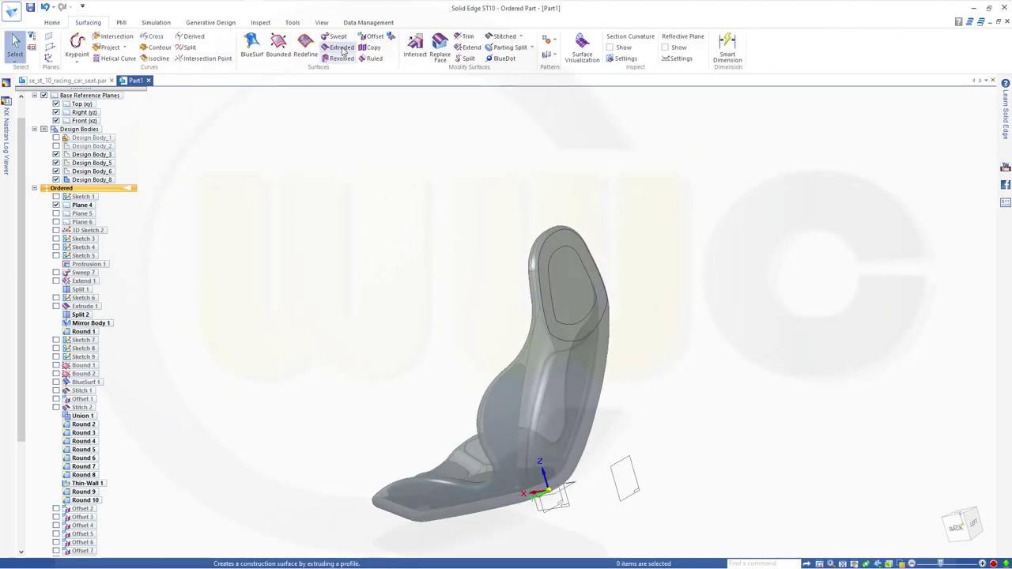
pyautogui.click(343, 50)
pyautogui.click(583, 267)
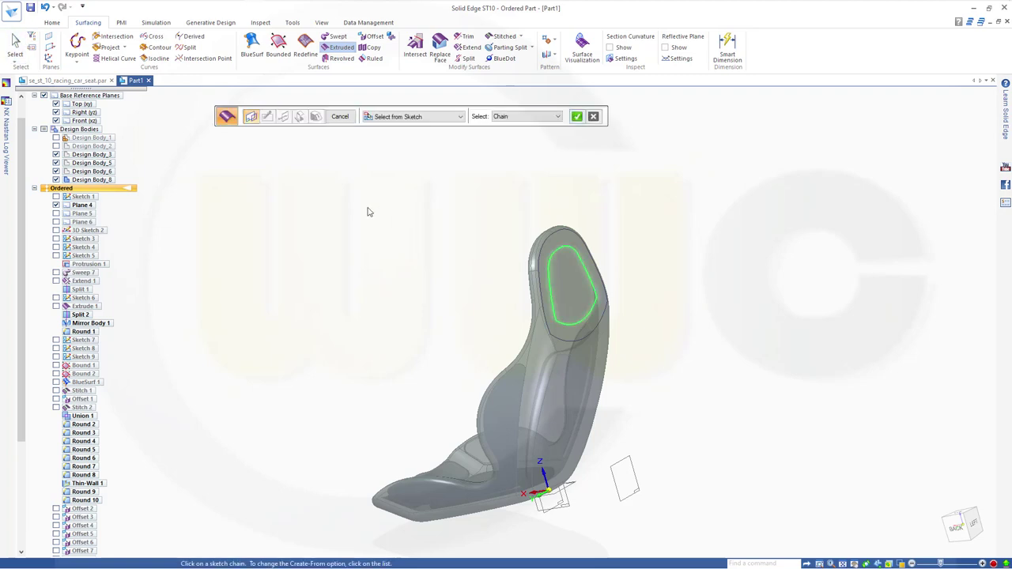
pyautogui.click(577, 117)
pyautogui.moveTo(498, 219); pyautogui.dragTo(532, 240, button='middle')
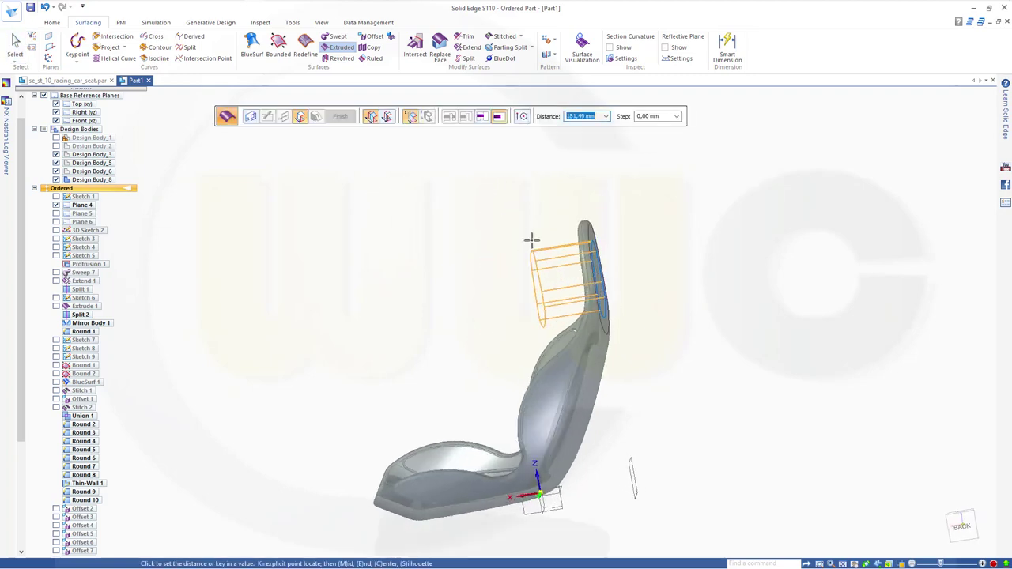
pyautogui.write('50')
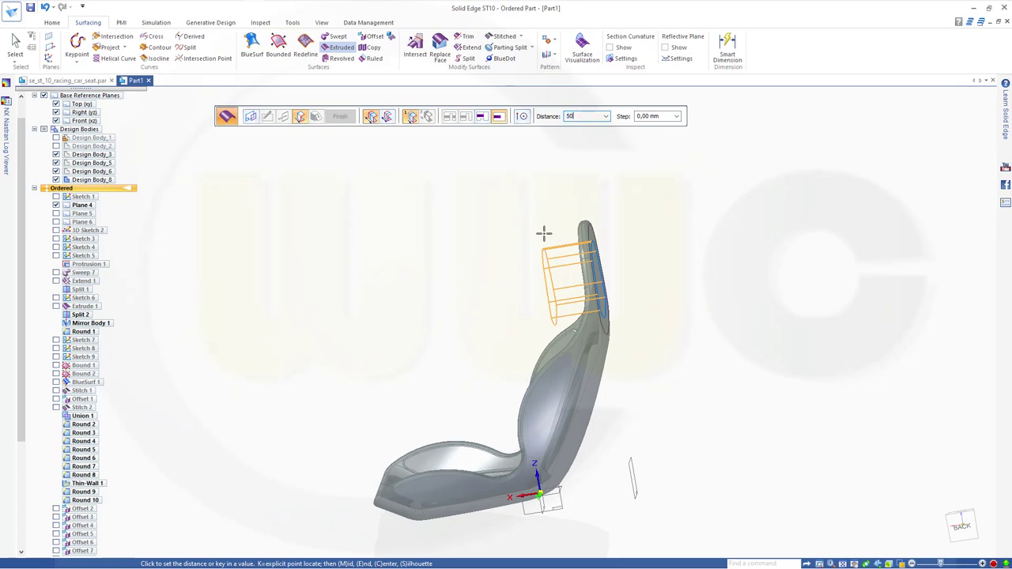
pyautogui.press('Tab')
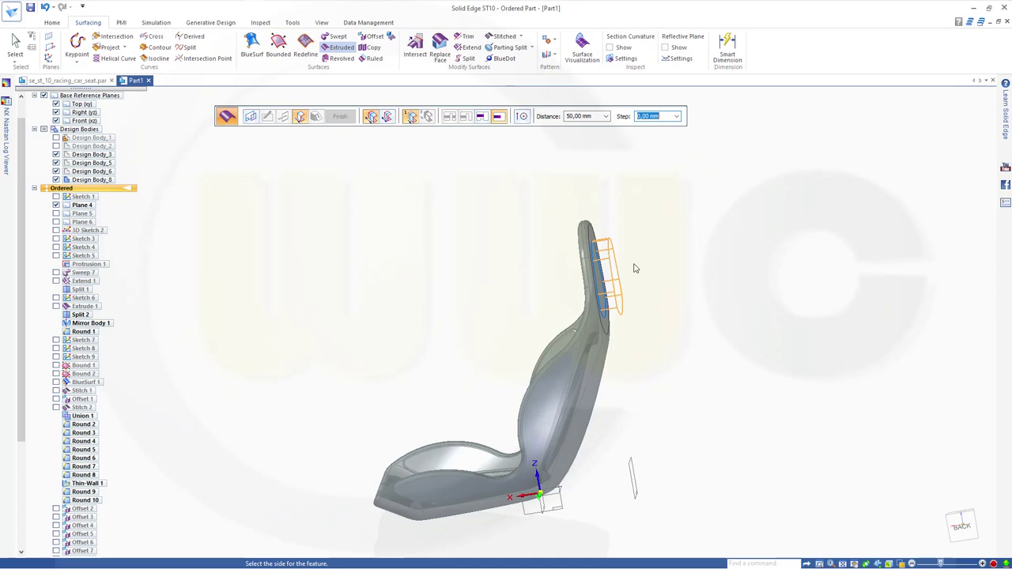
pyautogui.write('10')
pyautogui.press('Tab')
pyautogui.press('Tab')
pyautogui.click(663, 248)
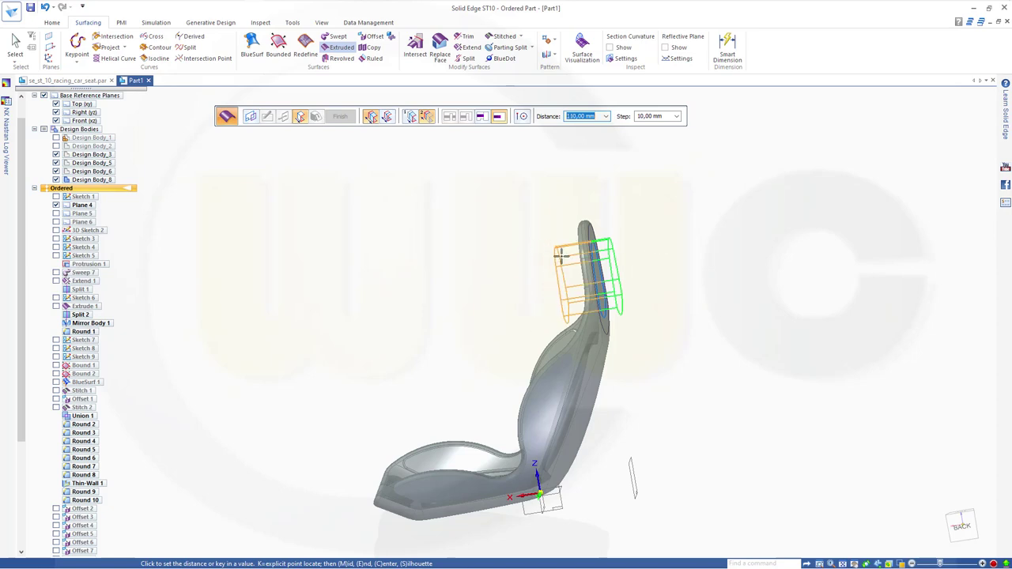
# - Extend the extruded surface 100 mm forward through the headrest on its second side and finish the feature
pyautogui.click(563, 259)
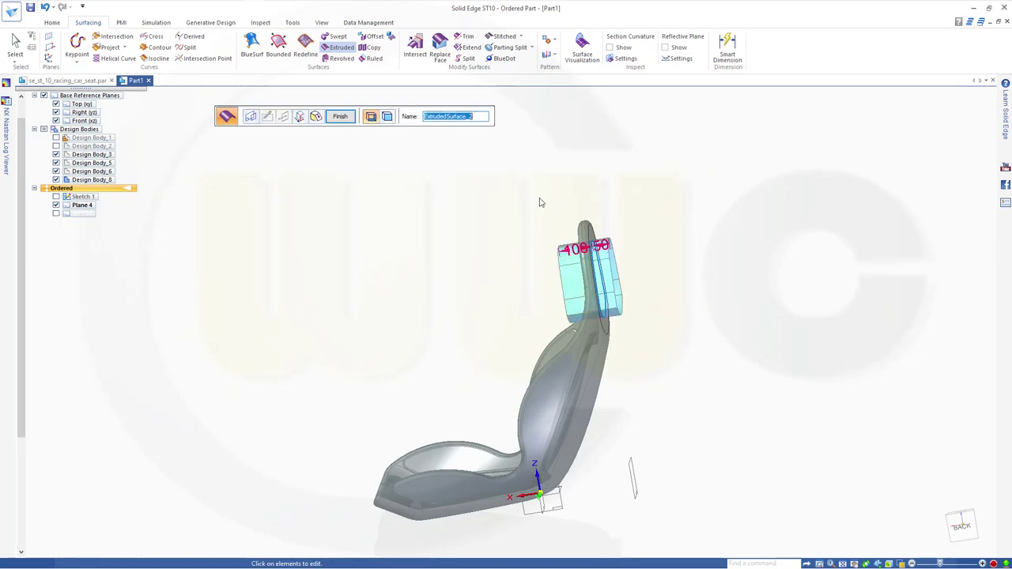
pyautogui.click(340, 117)
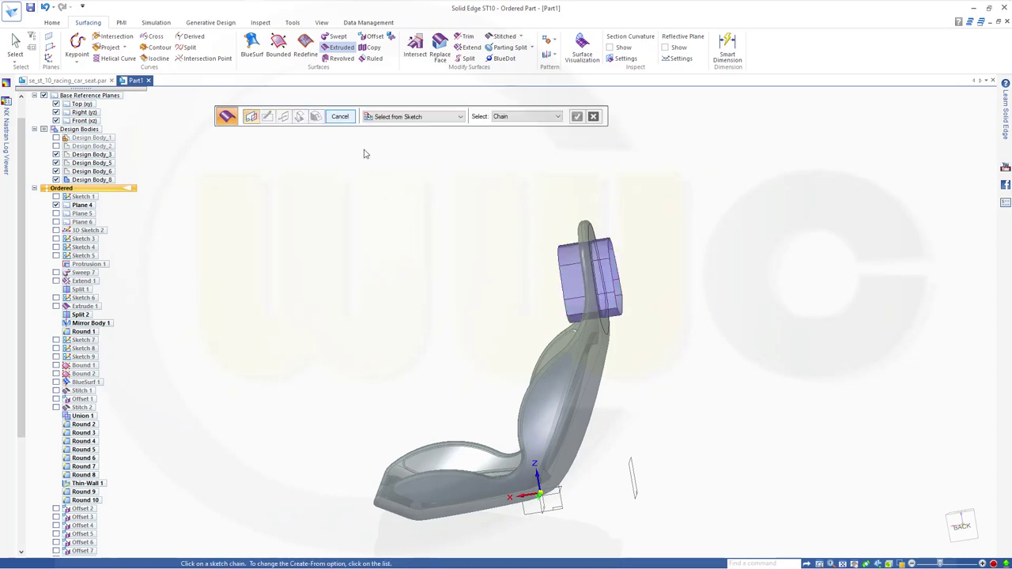
pyautogui.click(342, 119)
# - Split the headrest's front face with the extruded surface, selecting the surface as a body
pyautogui.moveTo(390, 233); pyautogui.dragTo(576, 253, button='middle')
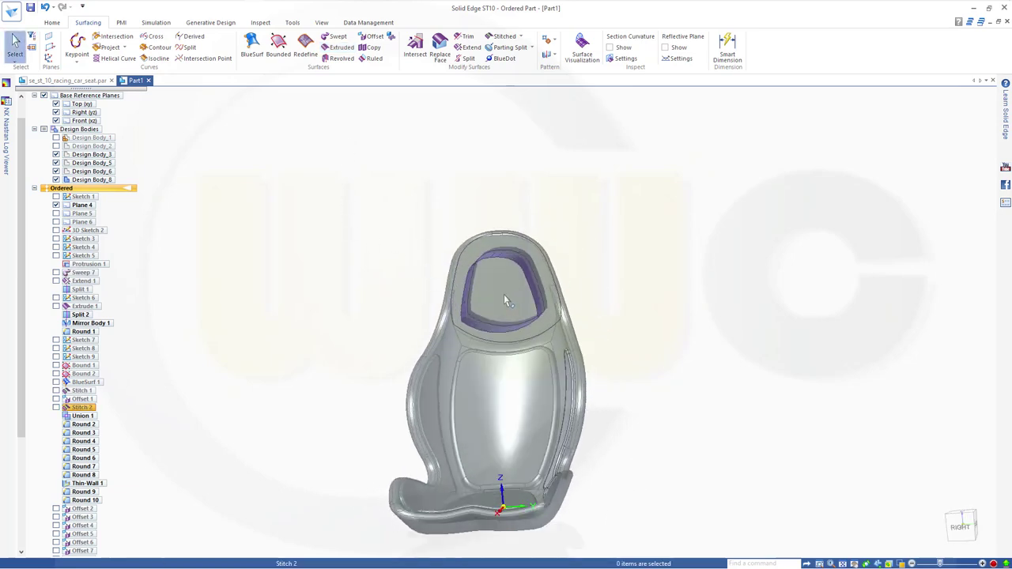
pyautogui.moveTo(347, 204); pyautogui.dragTo(372, 203, button='middle')
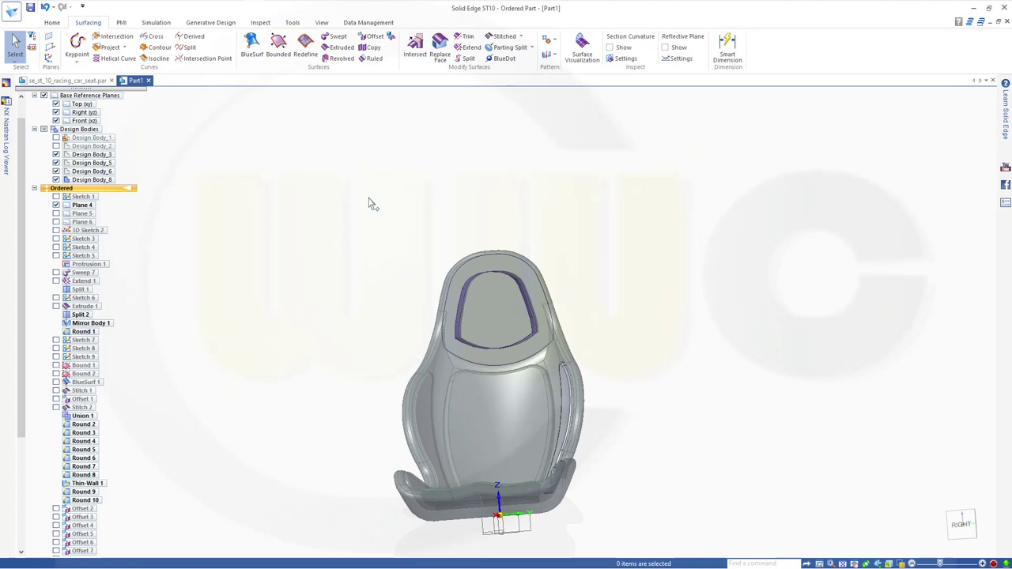
pyautogui.click(467, 58)
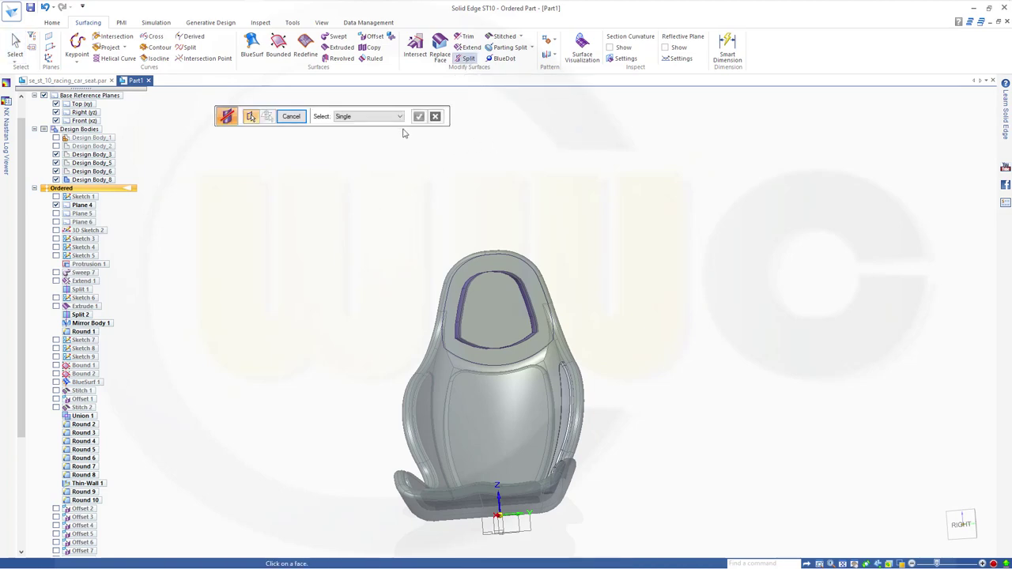
pyautogui.click(480, 309)
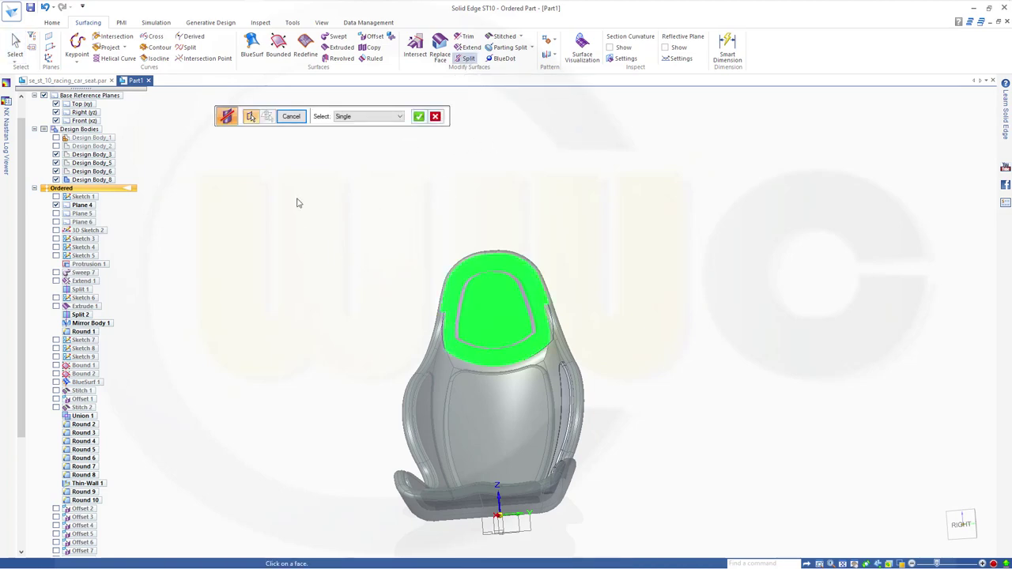
pyautogui.rightClick(328, 170)
pyautogui.moveTo(355, 216); pyautogui.dragTo(486, 220, button='middle')
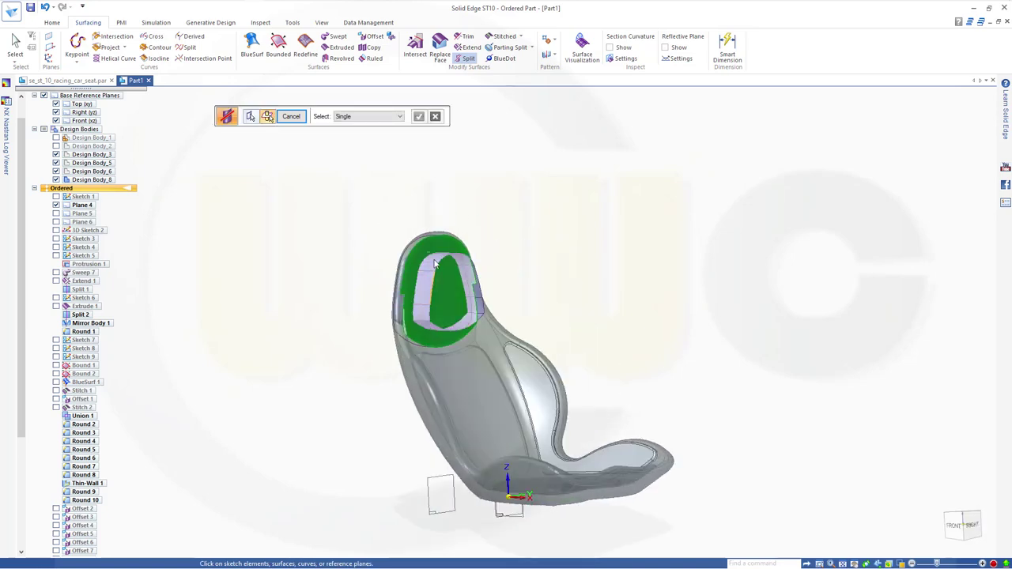
pyautogui.click(399, 117)
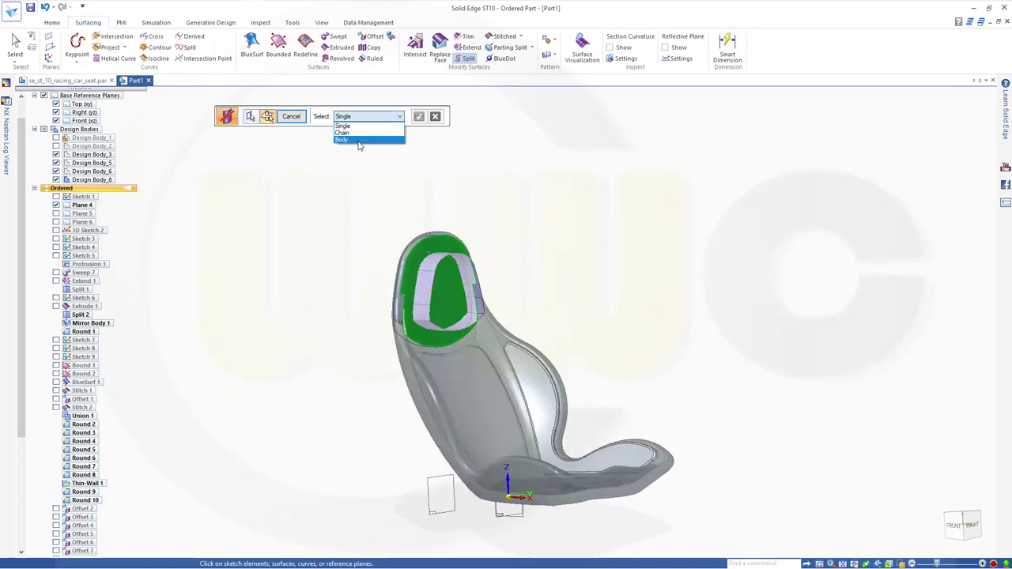
pyautogui.click(360, 145)
pyautogui.click(422, 284)
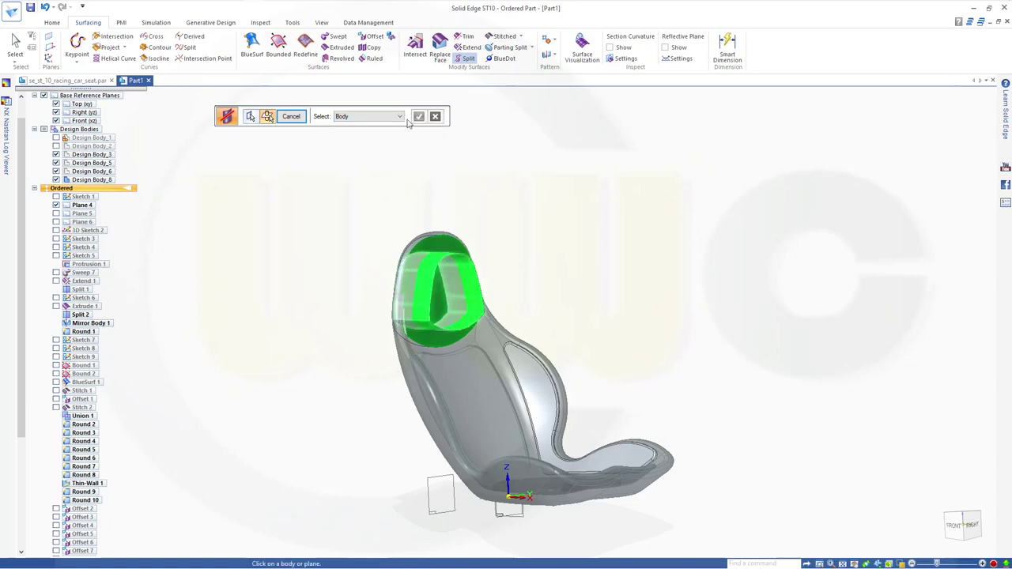
pyautogui.rightClick(330, 172)
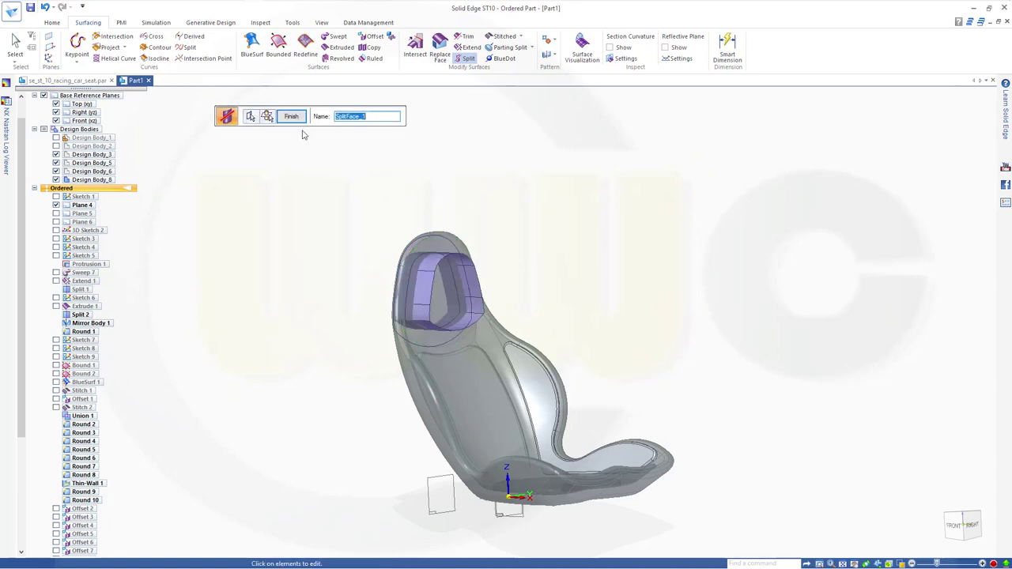
pyautogui.click(291, 116)
pyautogui.press('Escape')
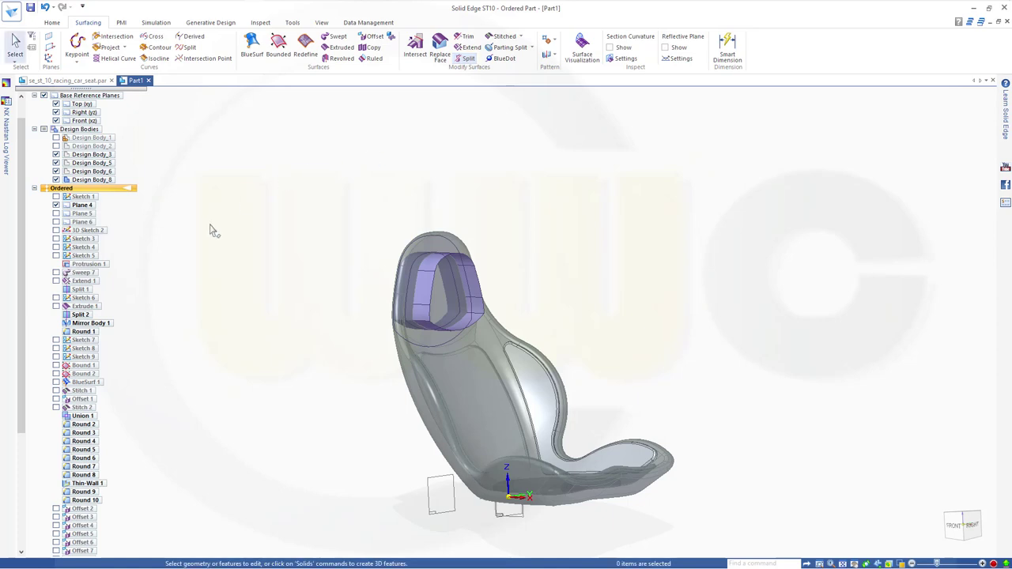
# - Hide the extruded surface that passes through the headrest
pyautogui.scroll(3, 356, 265)
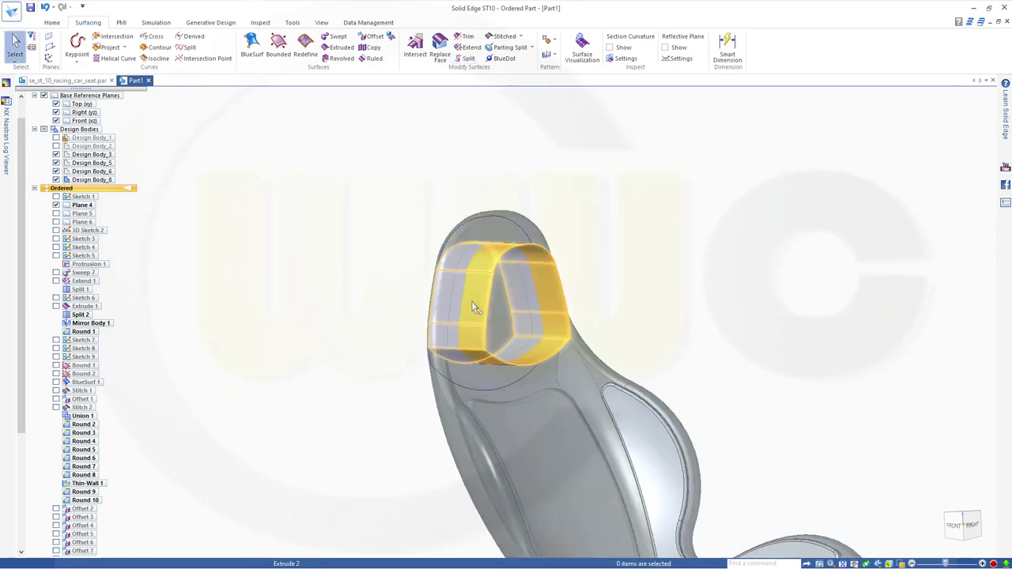
pyautogui.rightClick(472, 305)
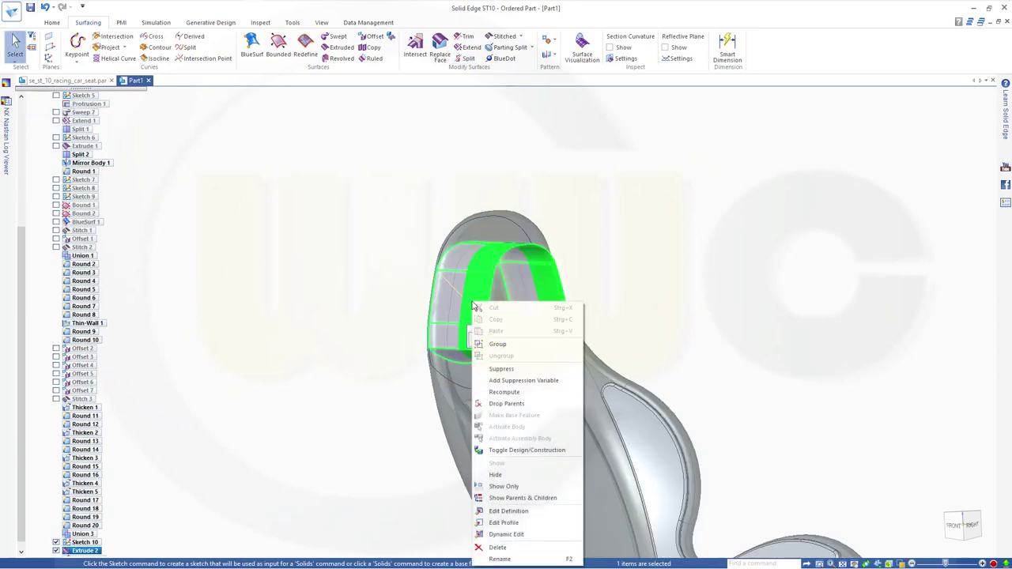
pyautogui.click(496, 475)
# - Add a new part body to the model, keeping the suggested name
pyautogui.moveTo(637, 308); pyautogui.dragTo(522, 301, button='middle')
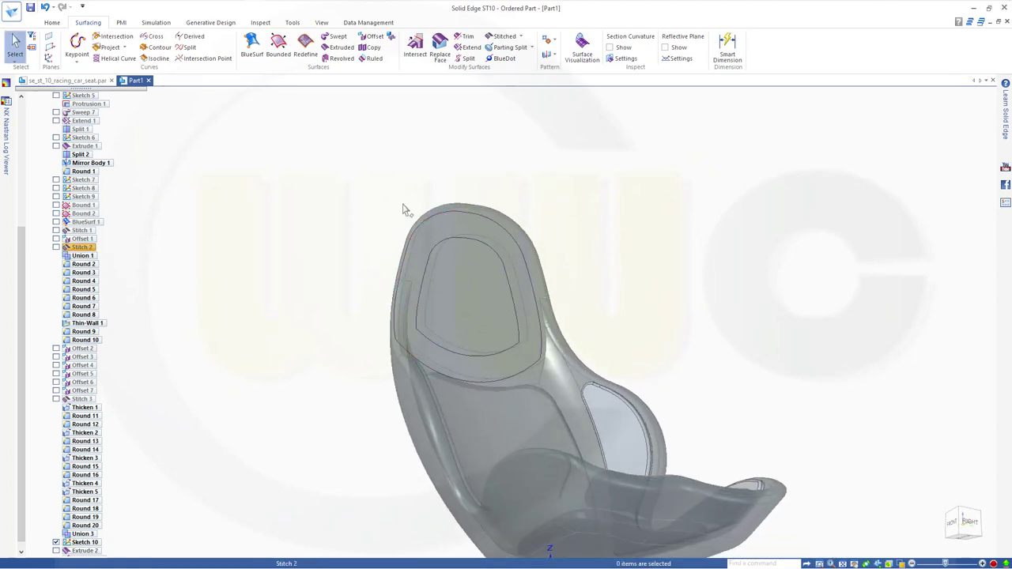
pyautogui.click(55, 25)
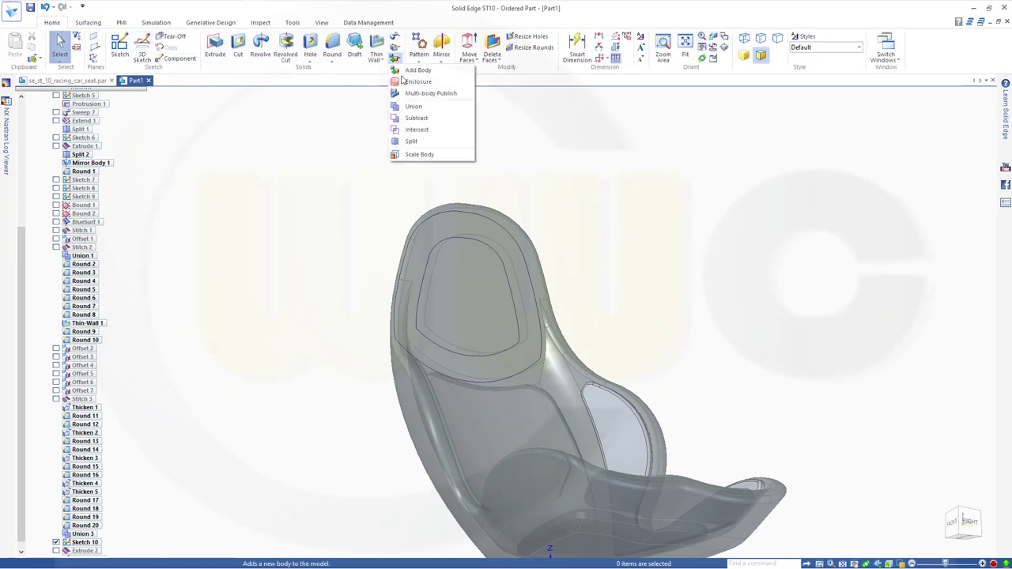
pyautogui.click(403, 78)
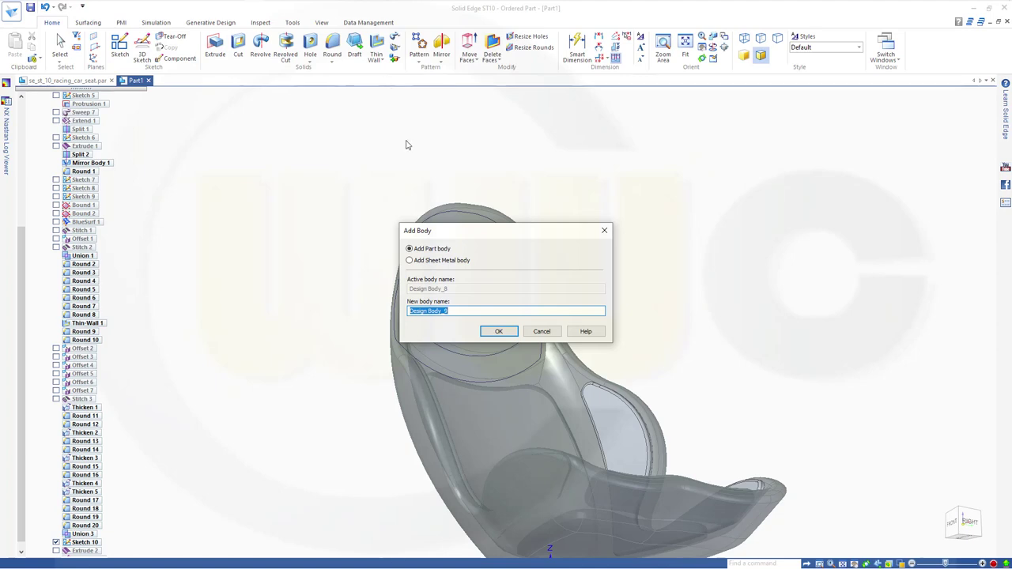
pyautogui.click(498, 331)
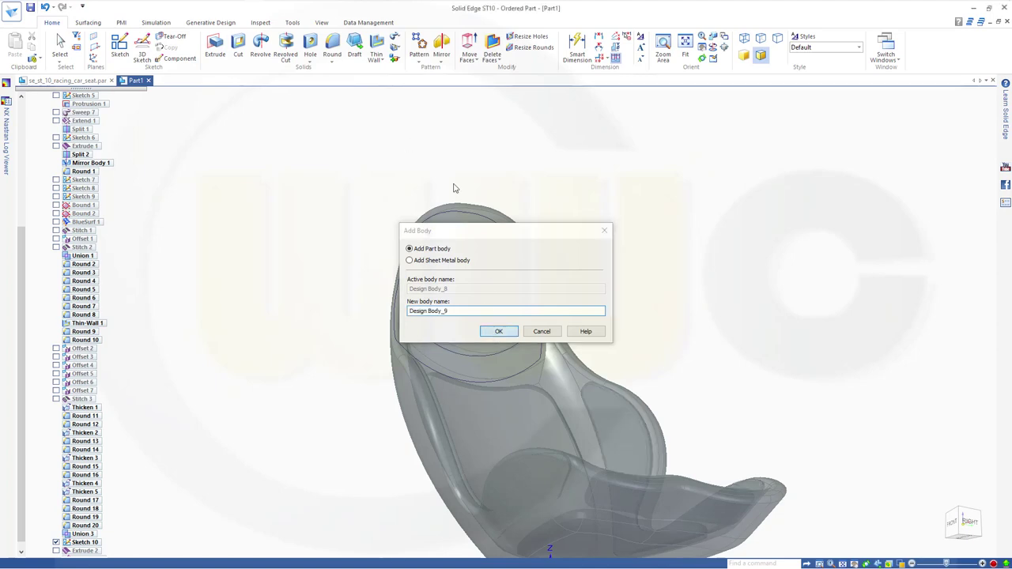
# - Thicken the split-off inner face on the headrest's front by 20 mm outward, selecting it as a single face
pyautogui.click(395, 42)
pyautogui.click(407, 106)
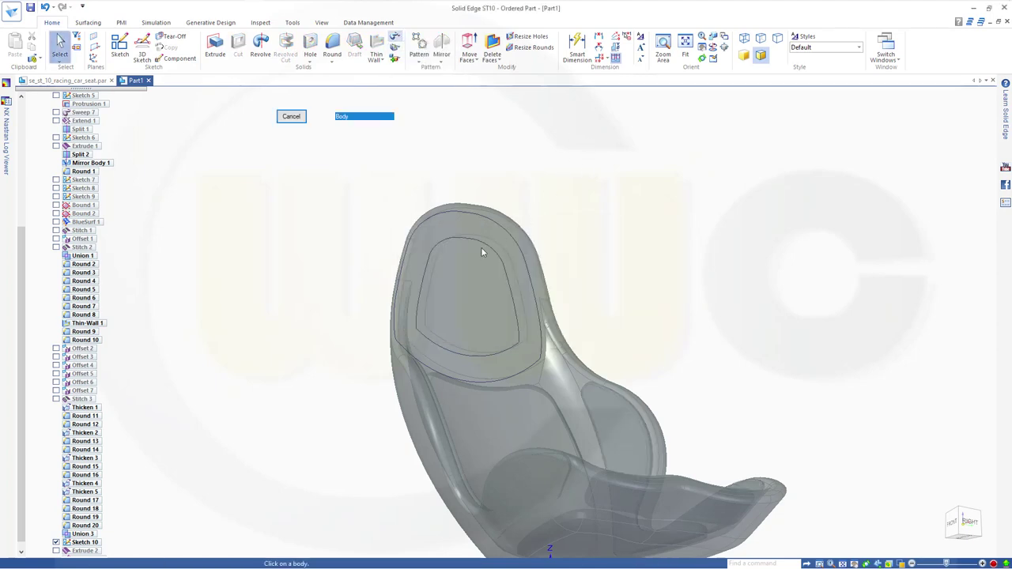
pyautogui.click(397, 119)
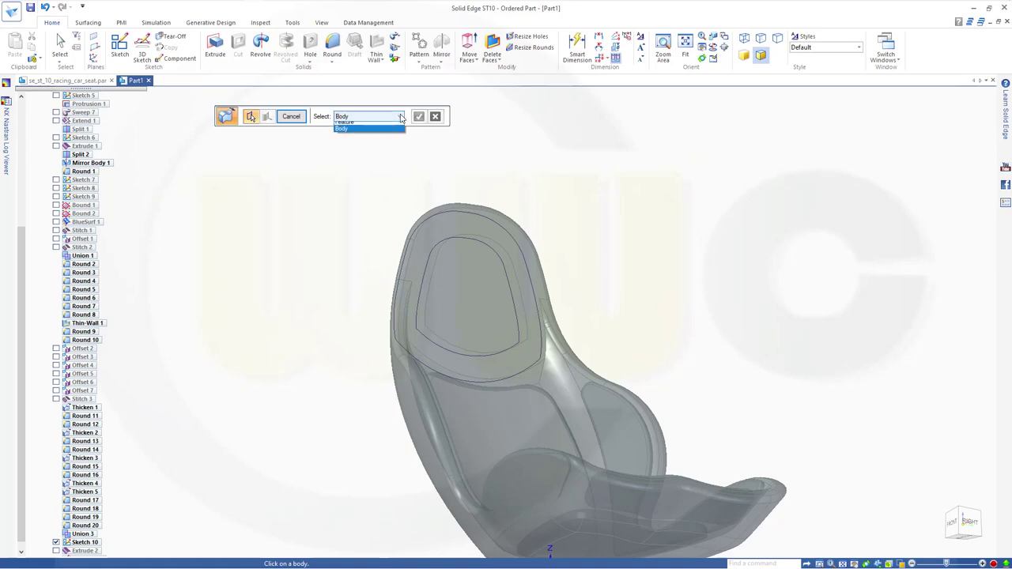
pyautogui.click(352, 125)
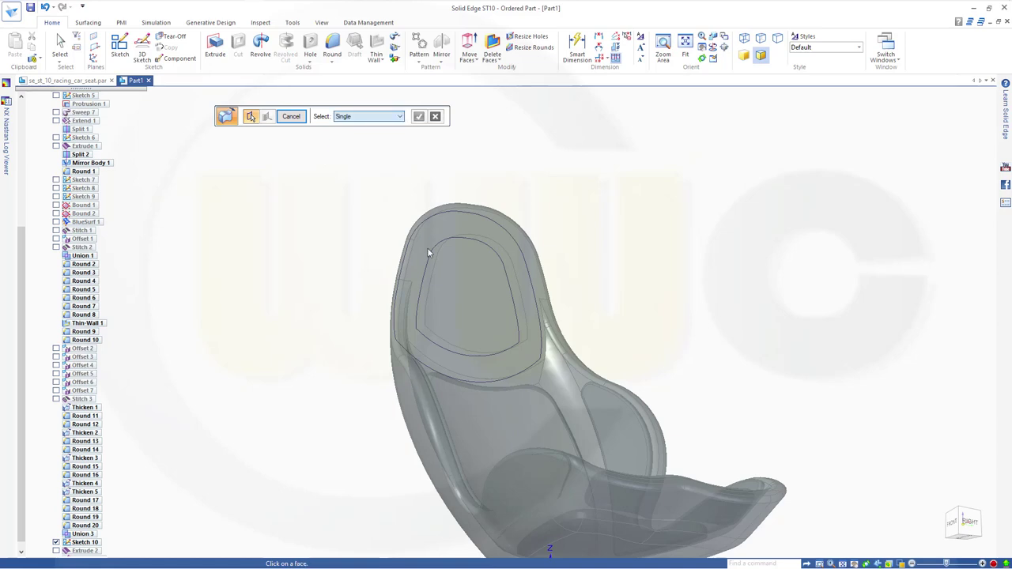
pyautogui.click(470, 278)
pyautogui.moveTo(354, 227); pyautogui.dragTo(490, 253, button='middle')
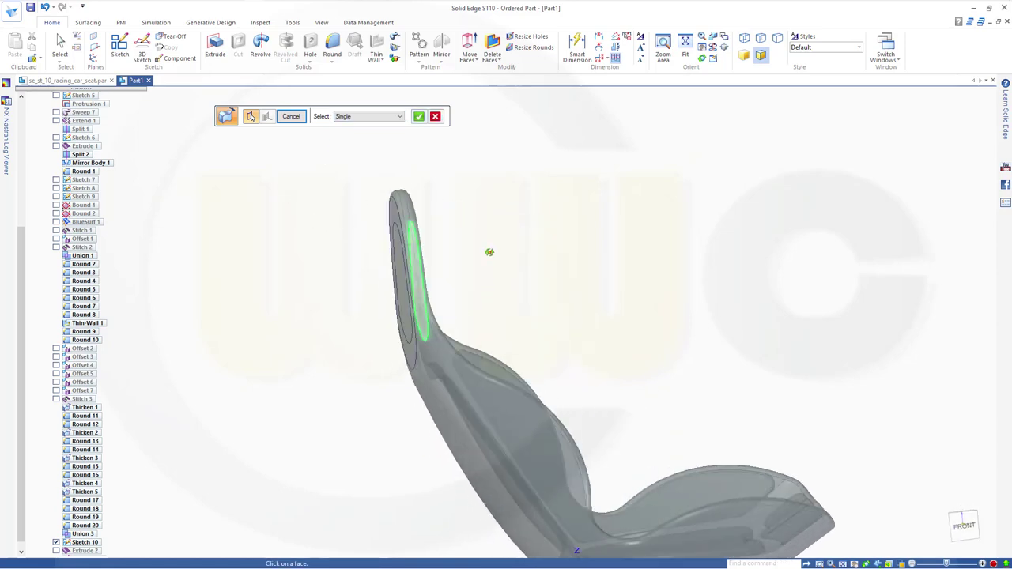
pyautogui.rightClick(509, 234)
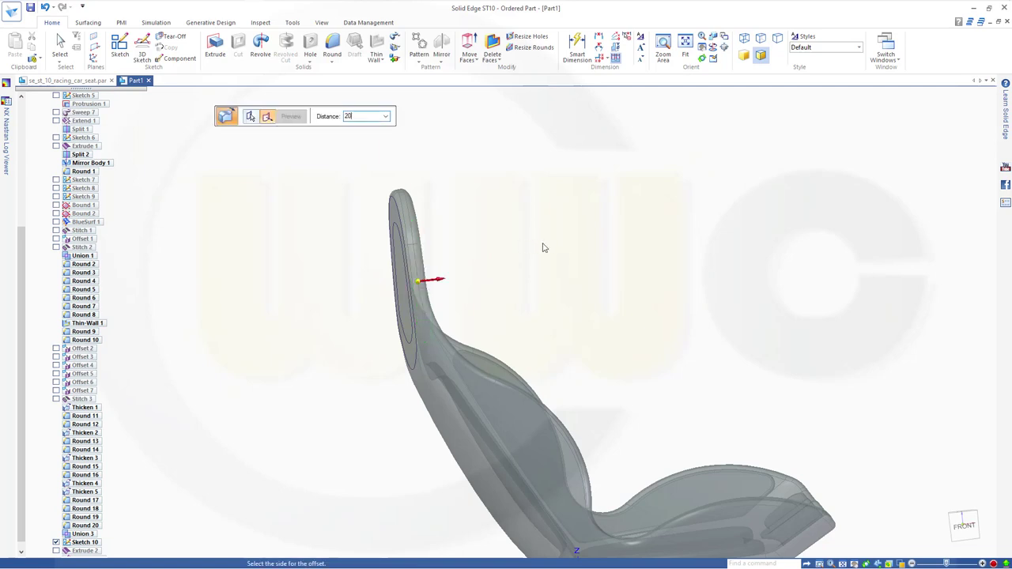
pyautogui.click(522, 249)
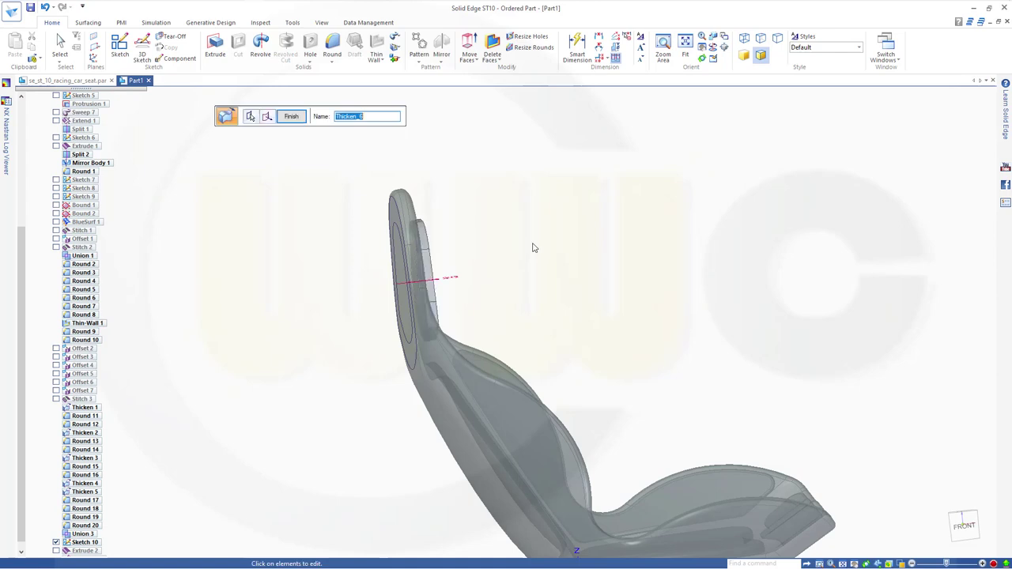
pyautogui.click(290, 117)
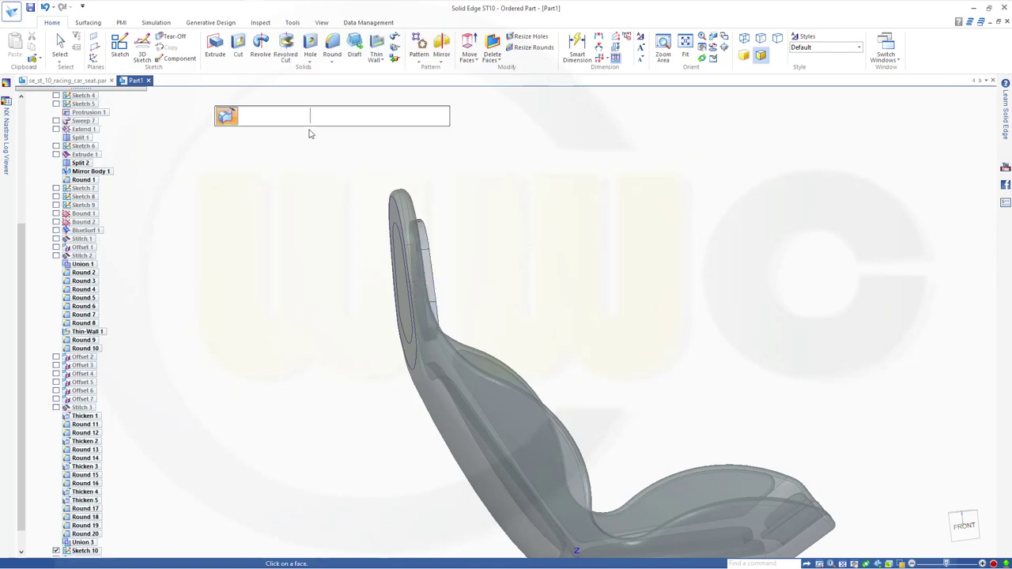
# - Round the headrest pad's two sharp lower corner edges, one on each side, with a 60 mm radius
pyautogui.moveTo(476, 223); pyautogui.dragTo(303, 182, button='middle')
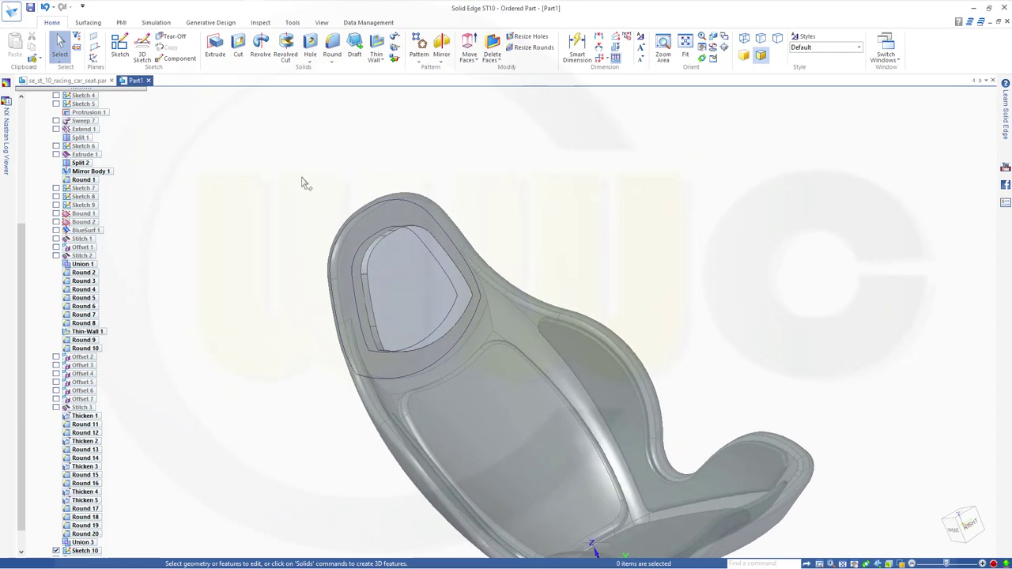
pyautogui.click(332, 49)
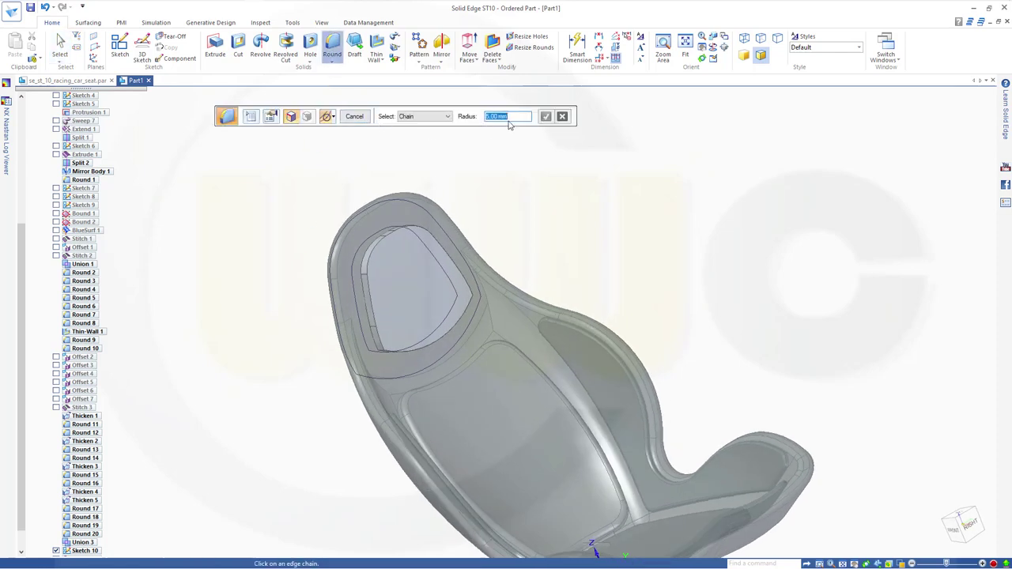
pyautogui.write('5')
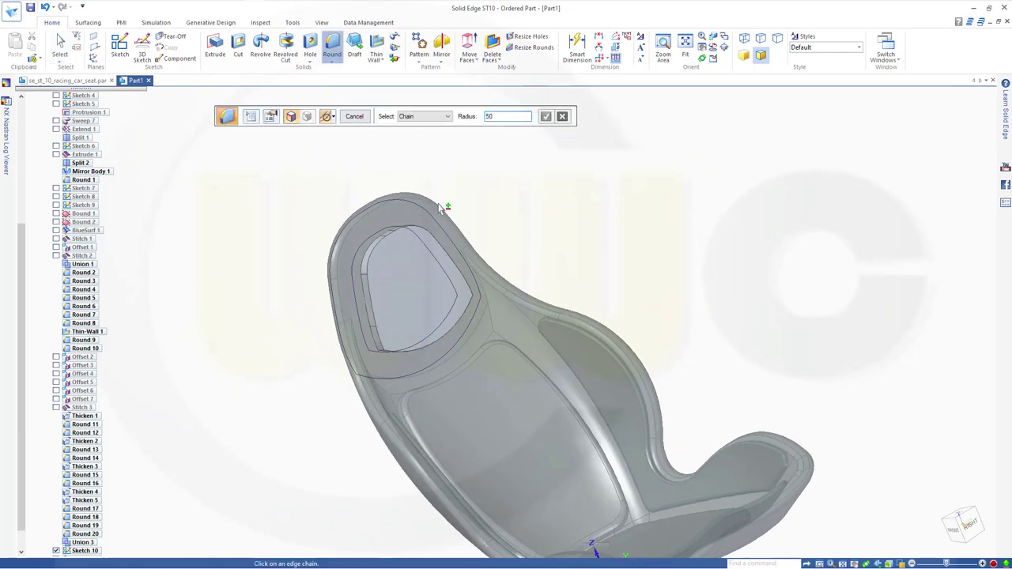
pyautogui.write('0')
pyautogui.moveTo(439, 207); pyautogui.dragTo(455, 325, button='middle')
pyautogui.press('Return')
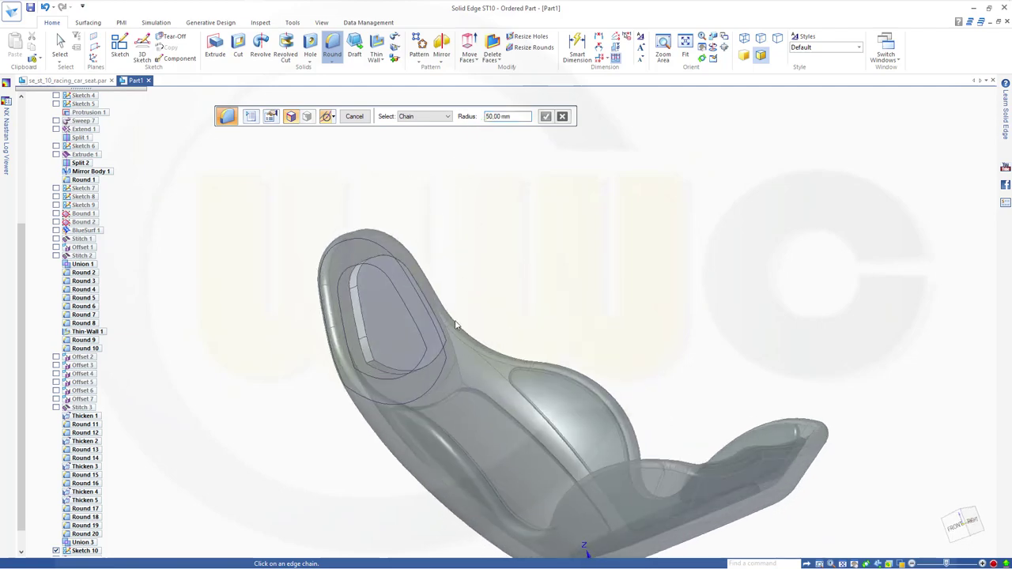
pyautogui.click(371, 363)
pyautogui.moveTo(551, 299); pyautogui.dragTo(409, 346, button='middle')
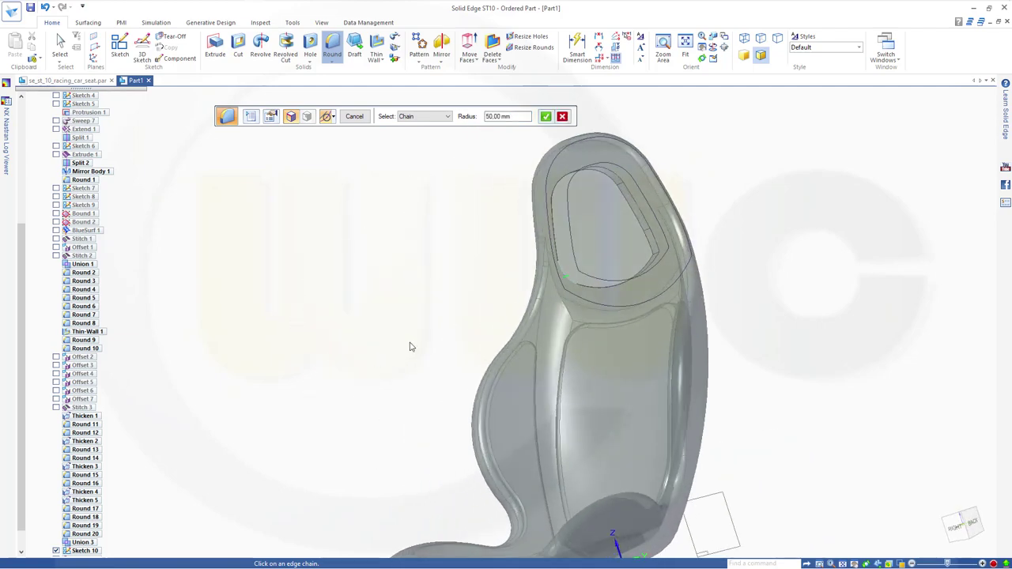
pyautogui.click(658, 252)
pyautogui.write('60')
pyautogui.press('Return')
pyautogui.click(353, 117)
pyautogui.click(354, 117)
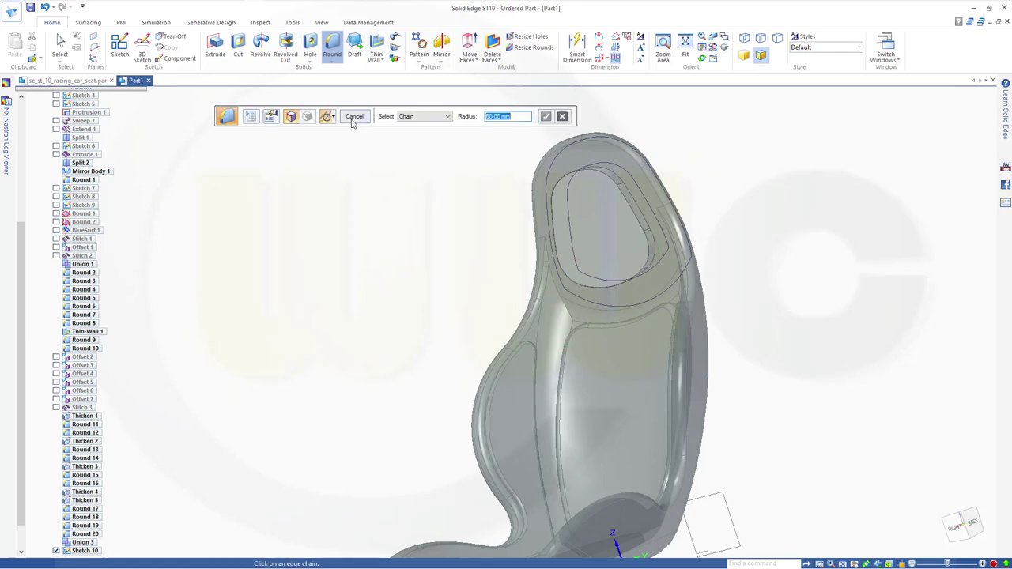
pyautogui.press('Escape')
# - Round the complete front edge chain around the headrest pad with a 10 mm radius
pyautogui.moveTo(327, 307); pyautogui.dragTo(430, 148, button='middle')
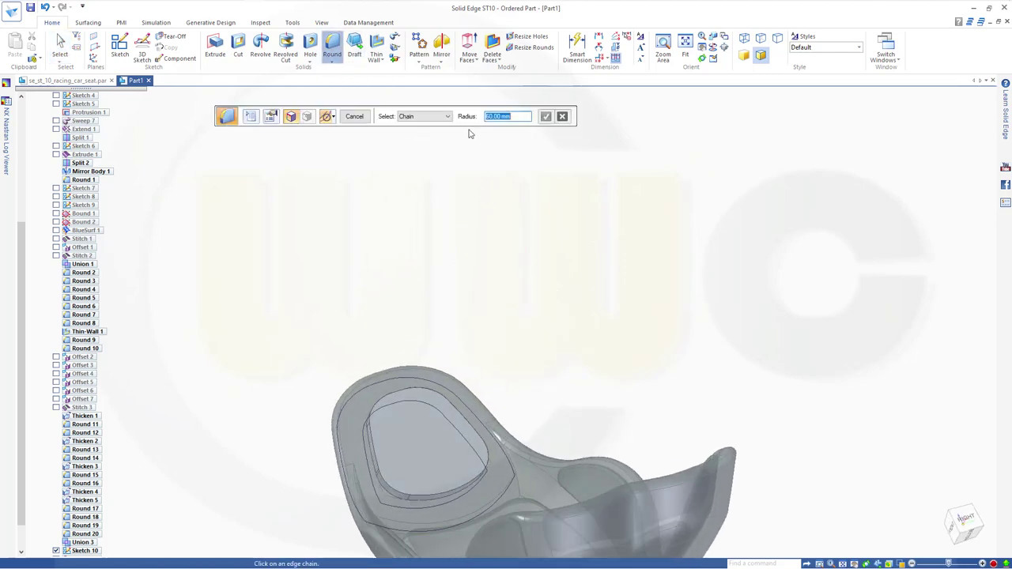
pyautogui.write('10')
pyautogui.click(425, 494)
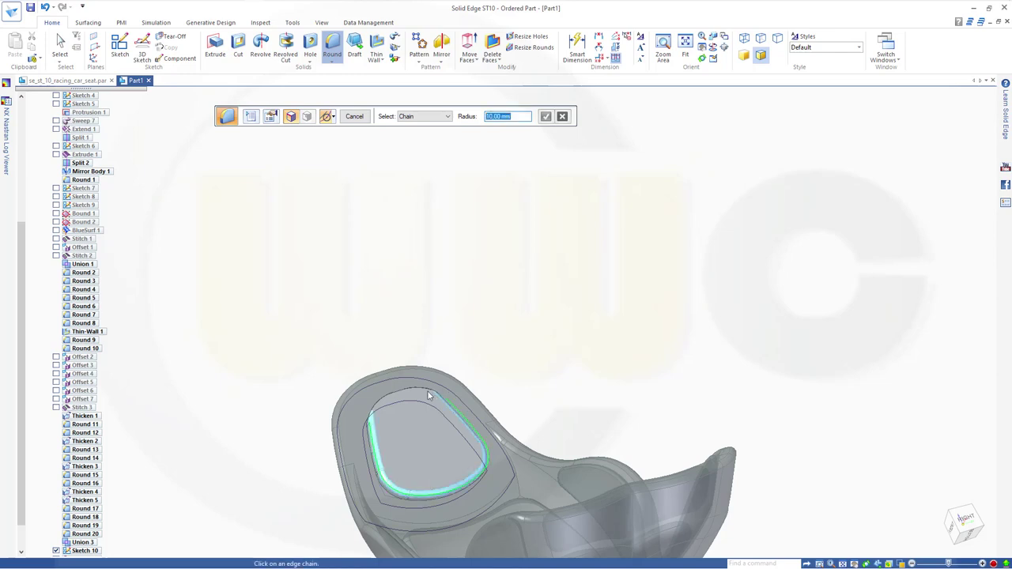
pyautogui.click(381, 404)
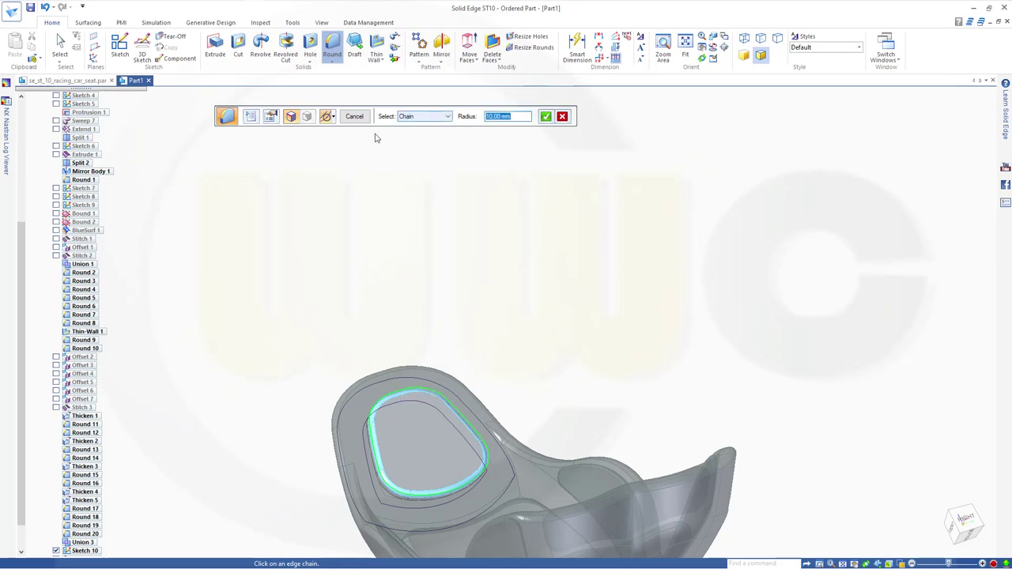
pyautogui.press('Return')
pyautogui.click(355, 116)
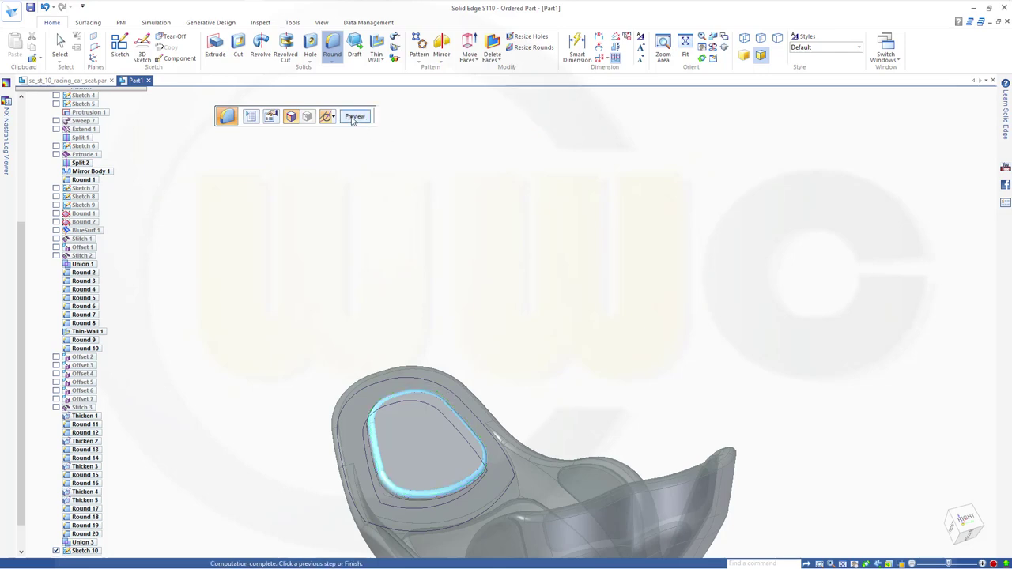
pyautogui.click(356, 116)
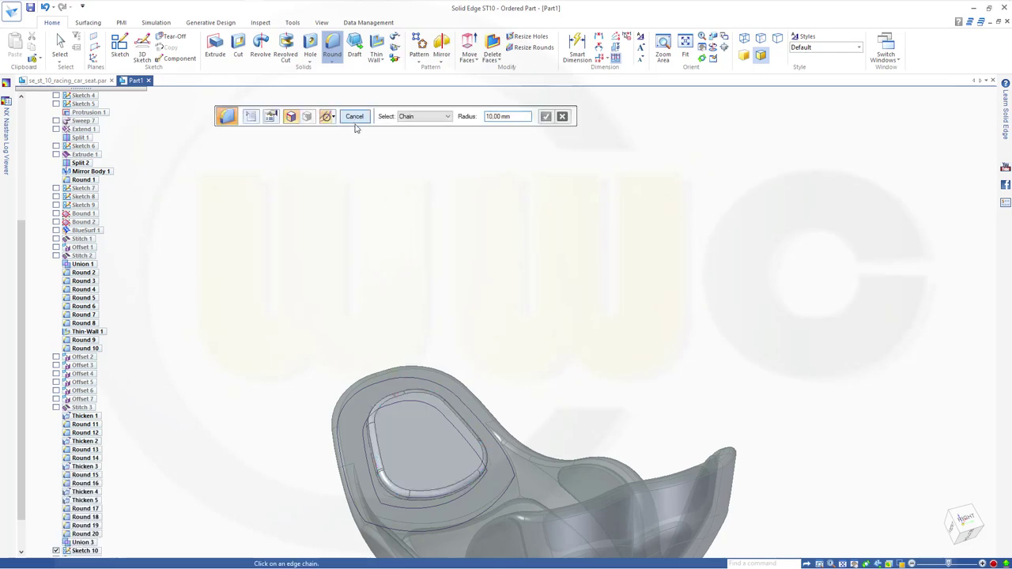
pyautogui.click(354, 118)
# - Unite the headrest pad, the seat cushion pad and the side padding with the seat shell as target, keeping the suggested name
pyautogui.scroll(-5, 477, 280)
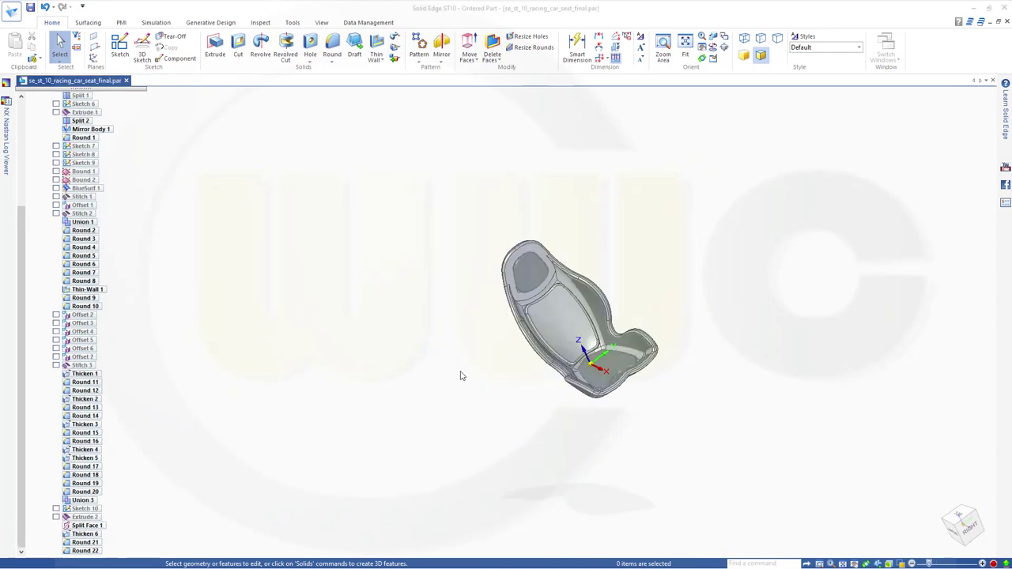
pyautogui.moveTo(459, 375); pyautogui.dragTo(472, 339, button='middle')
pyautogui.scroll(2, 214, 350)
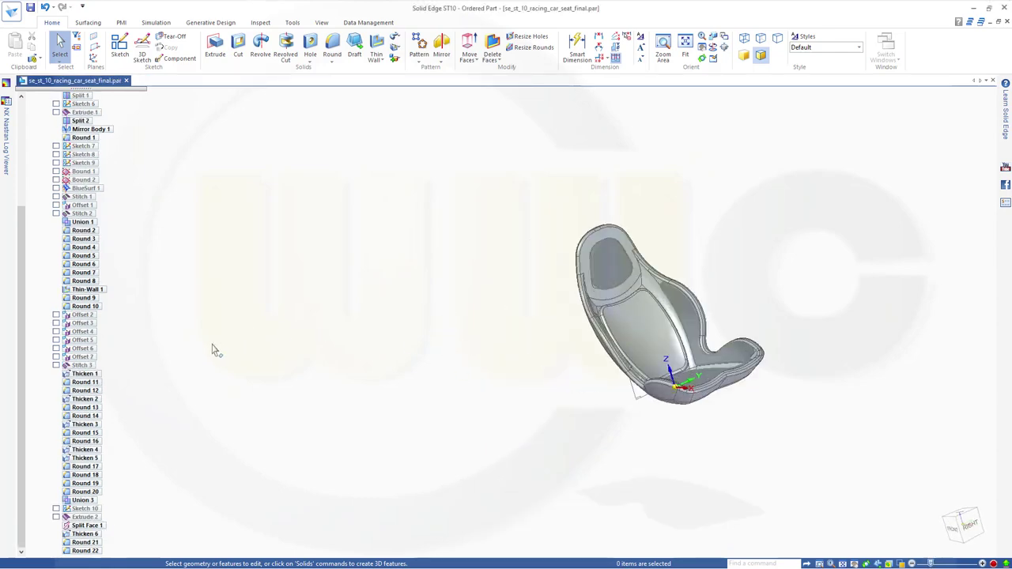
pyautogui.scroll(-3, 212, 348)
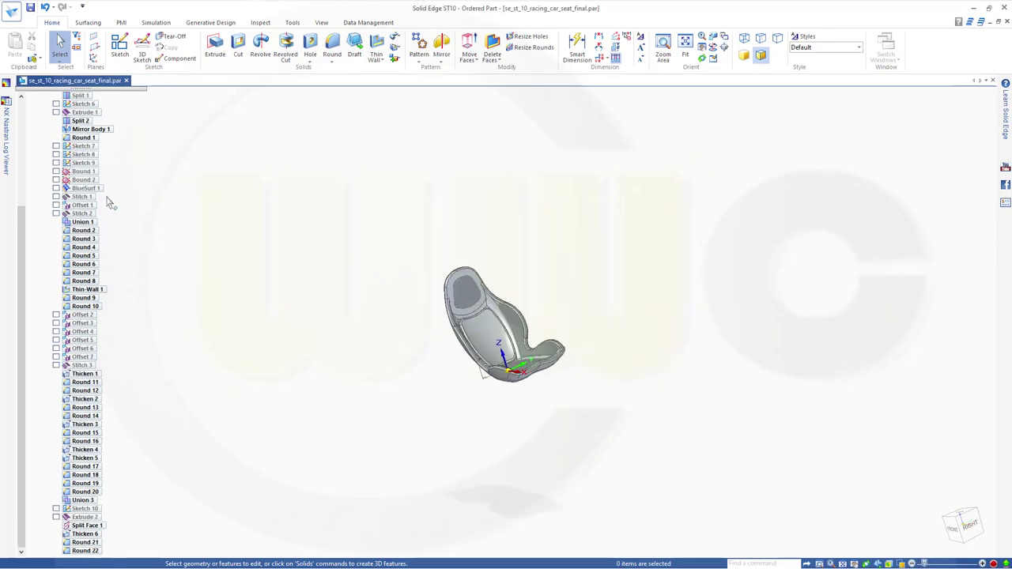
pyautogui.click(399, 62)
pyautogui.click(418, 103)
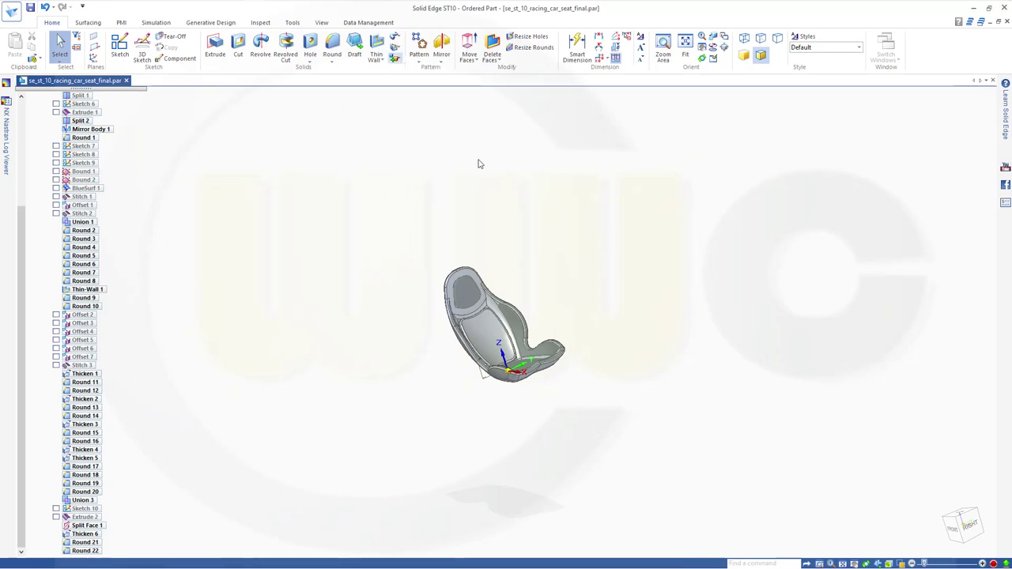
pyautogui.moveTo(493, 230); pyautogui.dragTo(563, 373, button='middle')
pyautogui.click(514, 299)
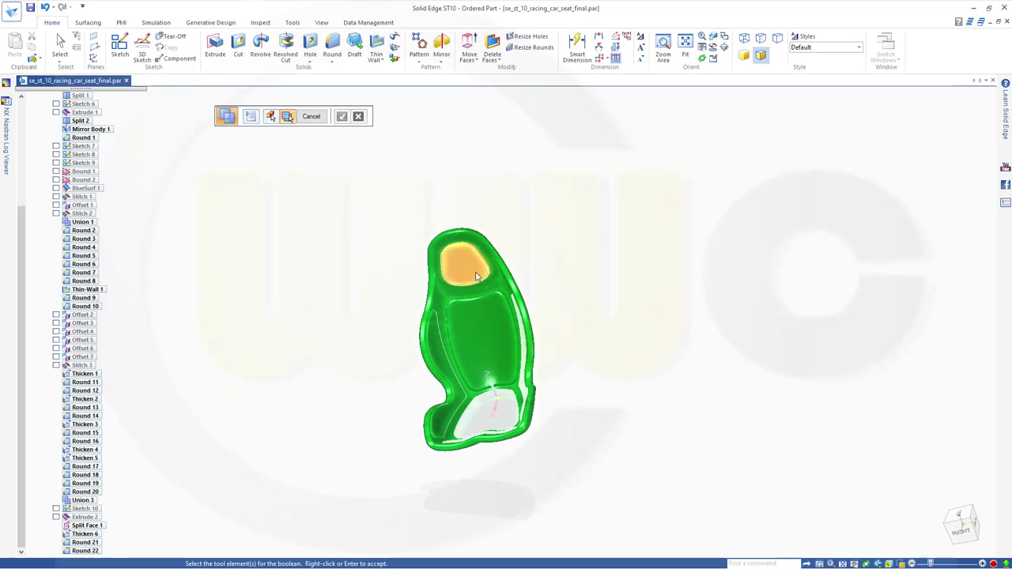
pyautogui.click(437, 259)
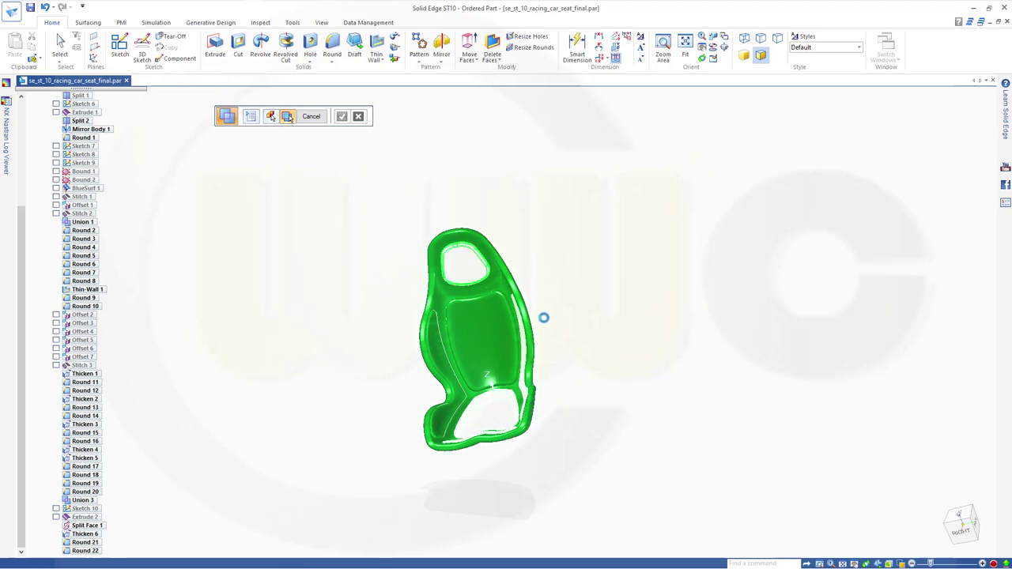
pyautogui.click(495, 417)
pyautogui.moveTo(624, 312); pyautogui.dragTo(577, 299, button='middle')
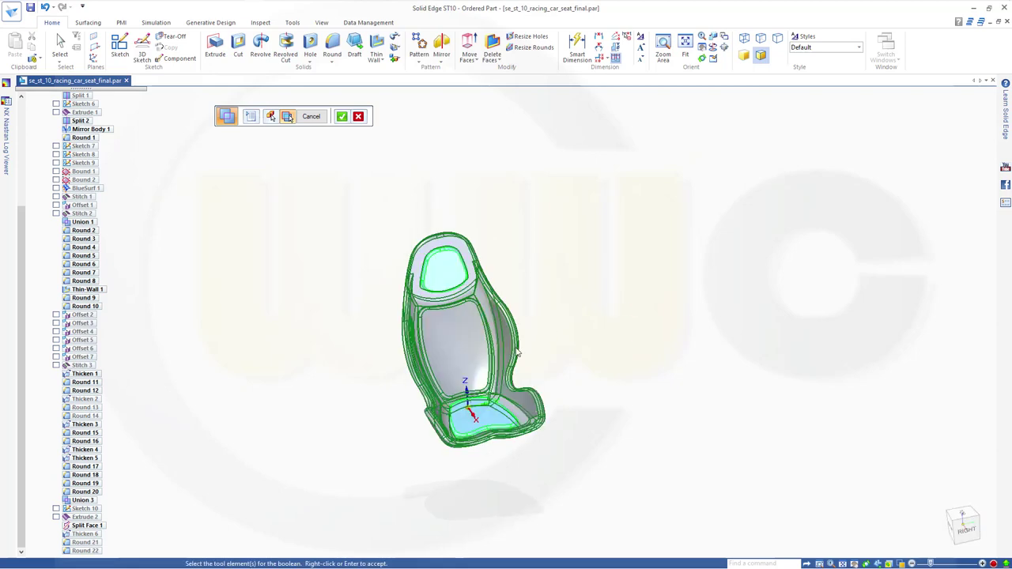
pyautogui.rightClick(574, 373)
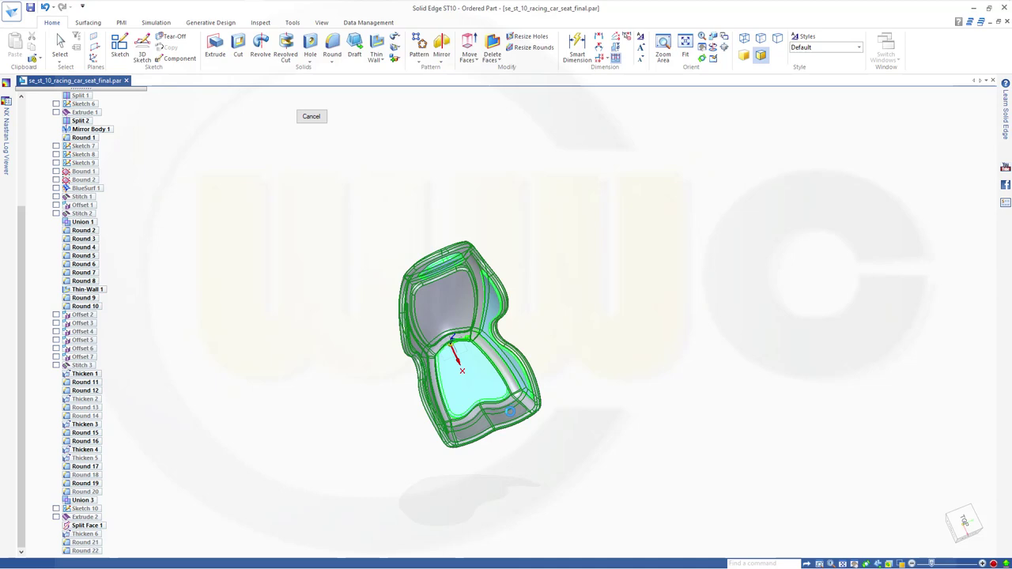
pyautogui.click(511, 410)
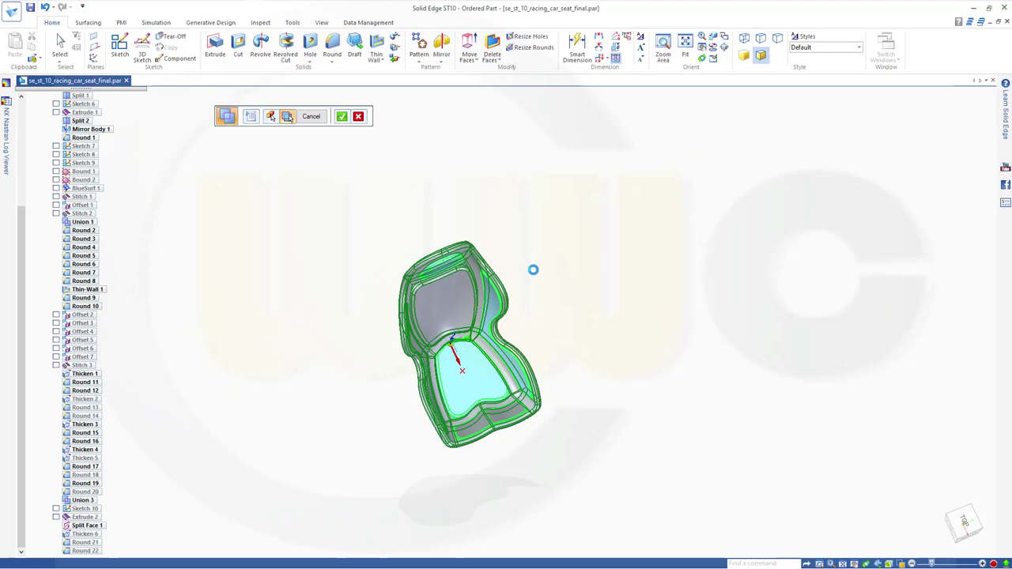
pyautogui.click(343, 117)
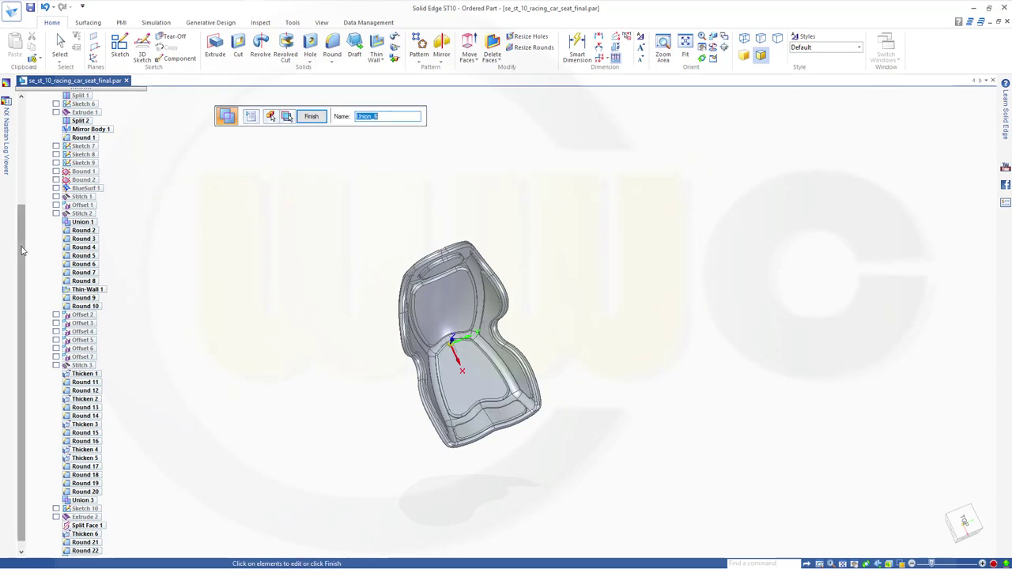
pyautogui.moveTo(22, 249); pyautogui.dragTo(9, 139)
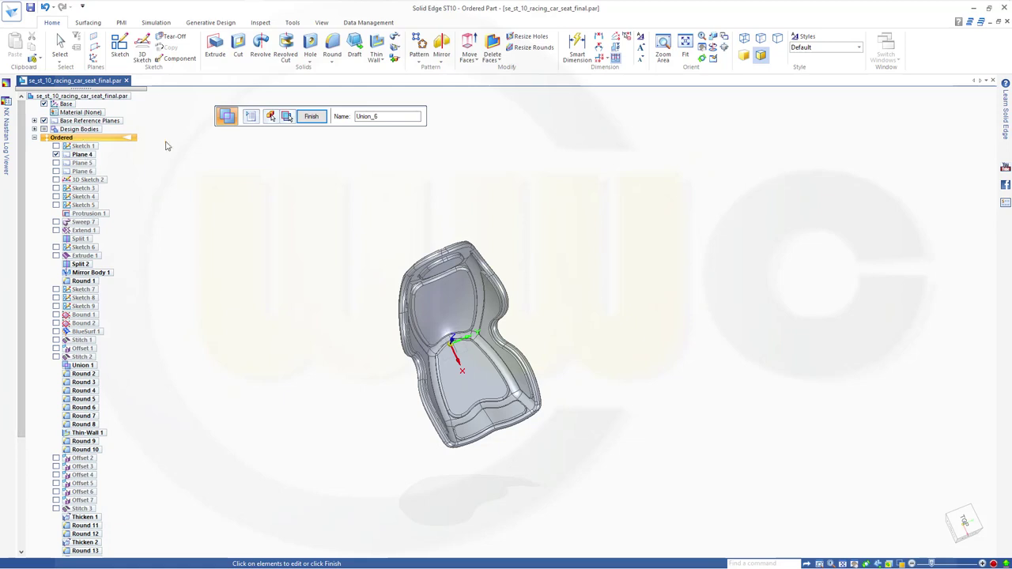
pyautogui.click(302, 120)
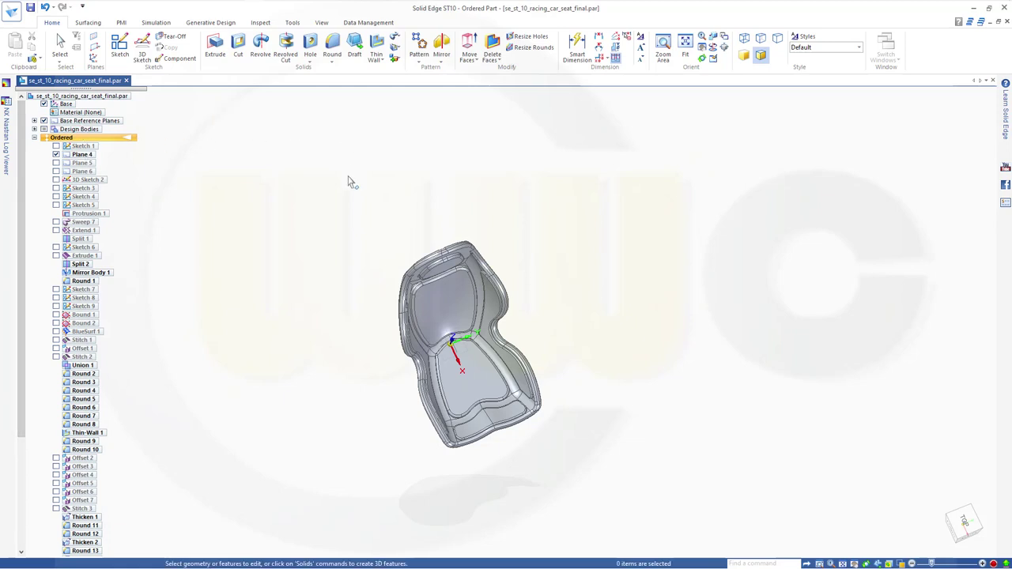
pyautogui.moveTo(301, 285); pyautogui.dragTo(243, 216, button='middle')
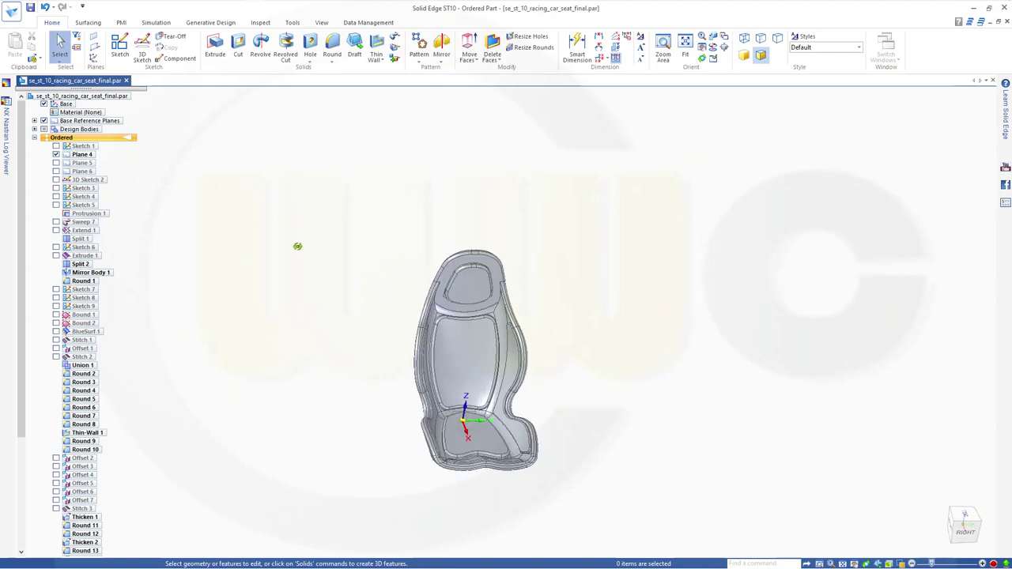
pyautogui.moveTo(492, 425); pyautogui.dragTo(459, 408, button='middle')
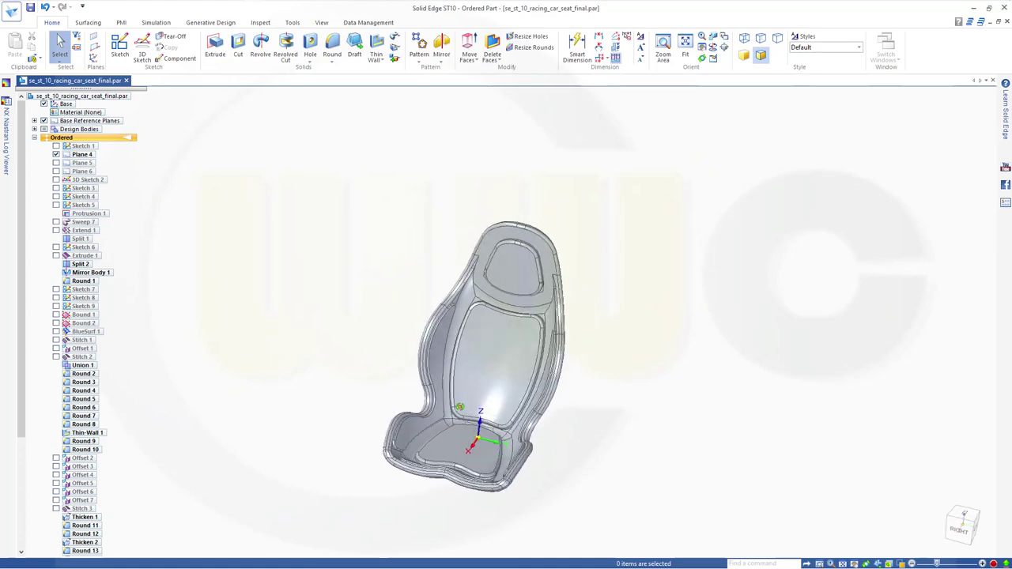